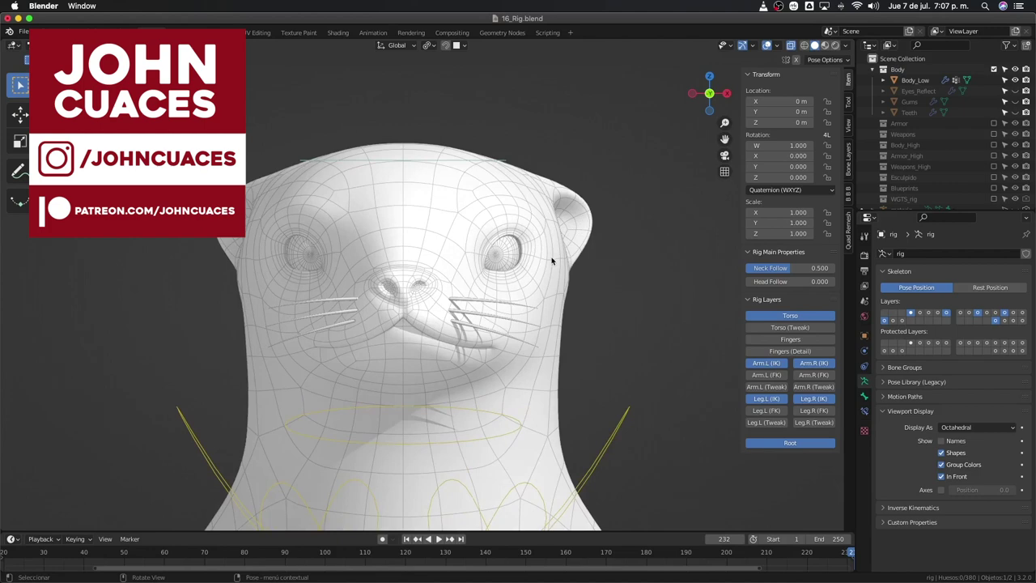
# Step: Set the viewport shading colour to Texture so the otter shows its orange and cream paint
pyautogui.click(846, 45)
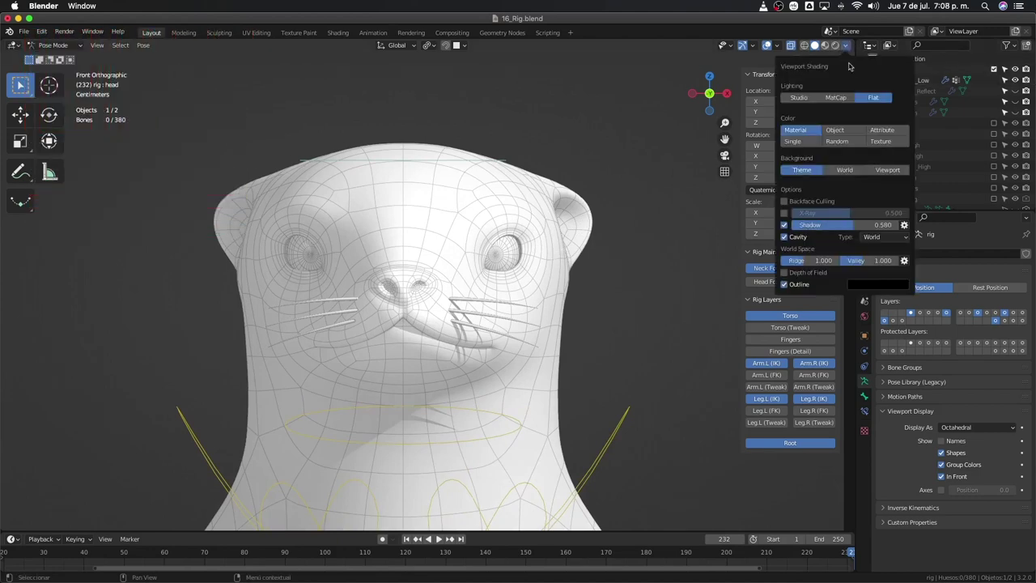
pyautogui.click(882, 142)
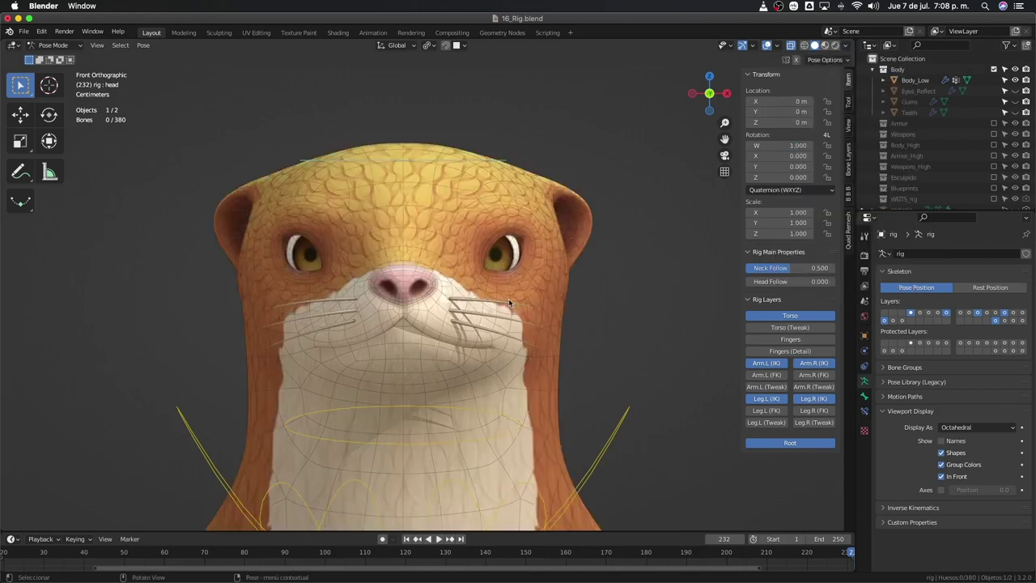
pyautogui.moveTo(601, 307); pyautogui.dragTo(542, 255, button='middle')
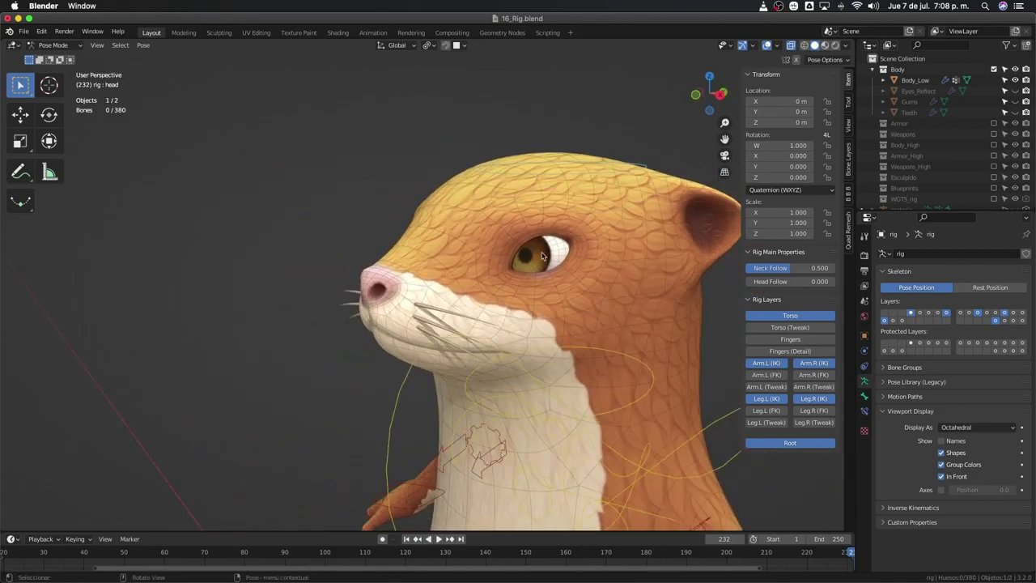
# Step: Edit Body_Low with X-ray on and hide the body mesh, leaving the eyes visible
pyautogui.hotkey('ctrl', 'Tab')
pyautogui.click(547, 254)
pyautogui.press('Tab')
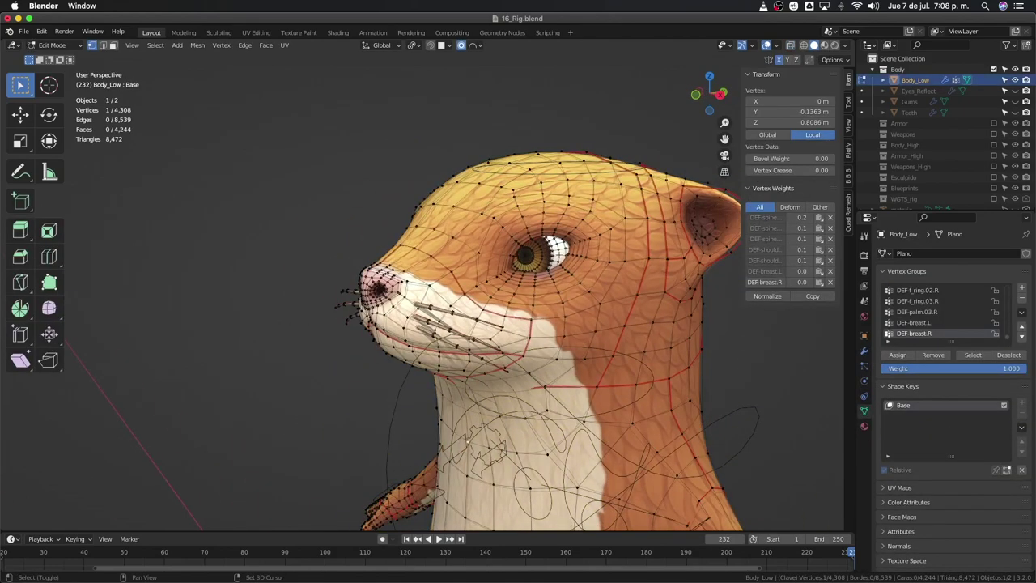
pyautogui.hotkey('alt', 'z')
pyautogui.moveTo(547, 254); pyautogui.dragTo(601, 217, button='middle')
pyautogui.scroll(2, 601, 217)
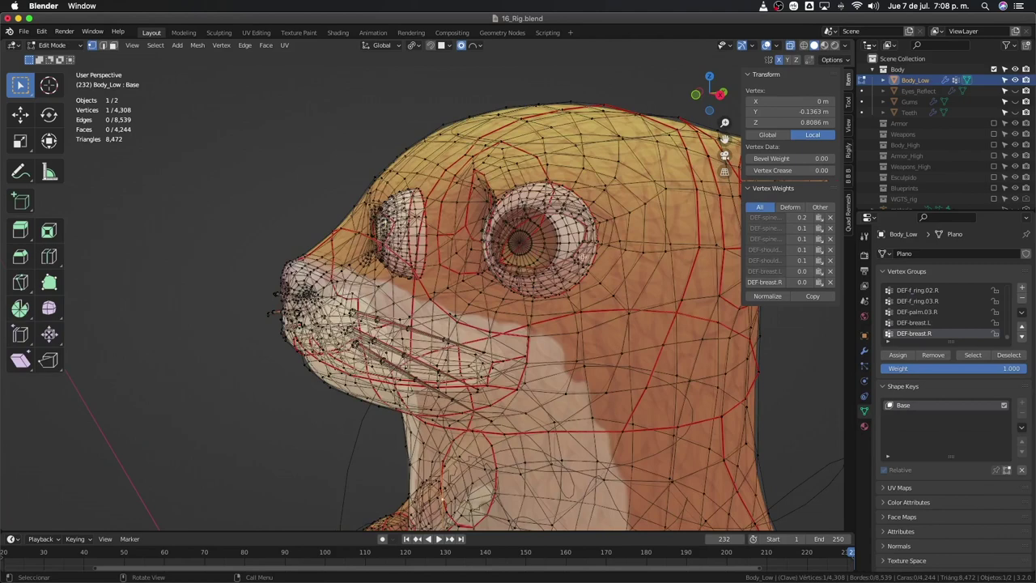
pyautogui.click(601, 217)
pyautogui.press('a')
pyautogui.press('h')
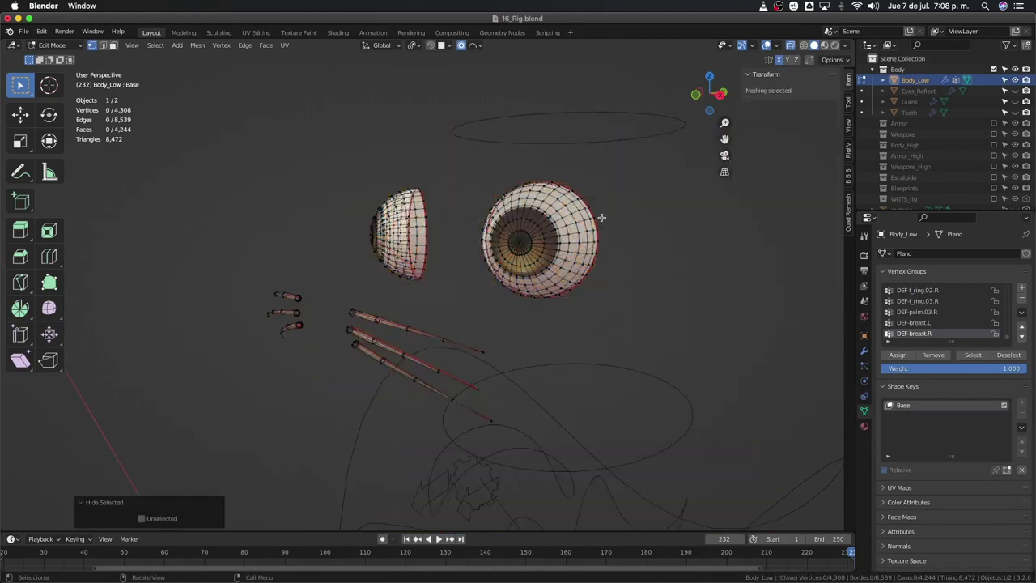
pyautogui.moveTo(601, 217)
pyautogui.mouseDown(button='middle')
pyautogui.moveTo(542, 267)
pyautogui.moveTo(575, 262)
pyautogui.mouseUp(button='middle')
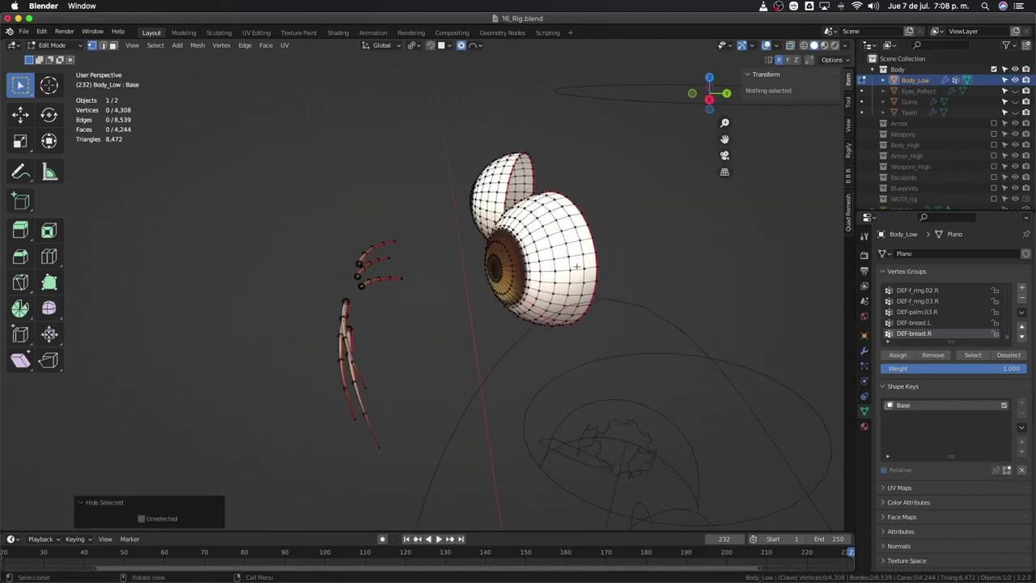
# Step: Snap the 3D cursor to the selected eye edge loop and check its position
pyautogui.keyDown('alt'); pyautogui.click(585, 264); pyautogui.keyUp('alt')
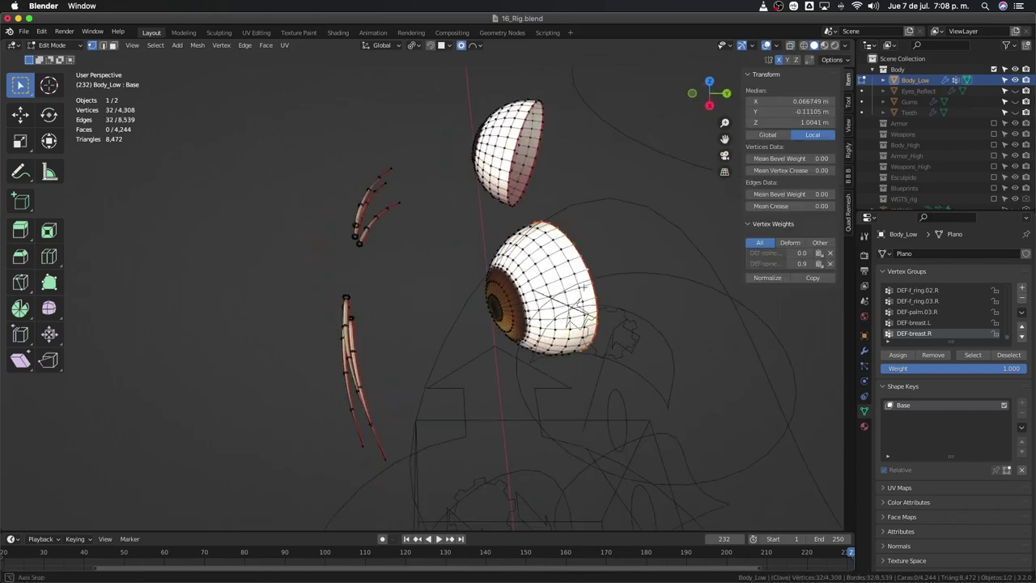
pyautogui.moveTo(585, 264)
pyautogui.mouseDown(button='middle')
pyautogui.moveTo(523, 254)
pyautogui.moveTo(562, 318)
pyautogui.moveTo(505, 269)
pyautogui.moveTo(504, 243)
pyautogui.moveTo(484, 243)
pyautogui.mouseUp(button='middle')
pyautogui.hotkey('shift', 's')
pyautogui.click(562, 381)
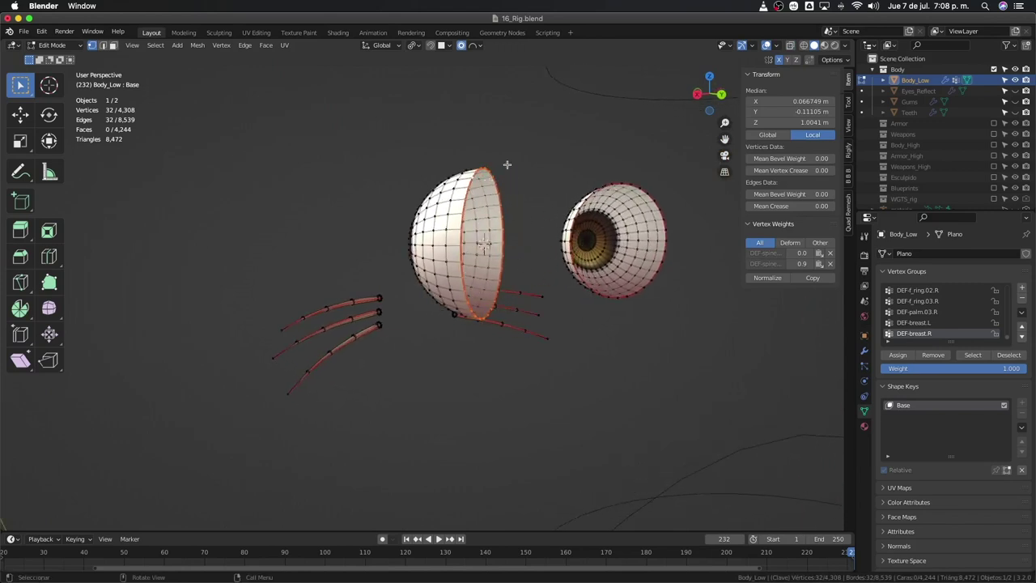
pyautogui.moveTo(483, 243); pyautogui.dragTo(502, 243, button='middle')
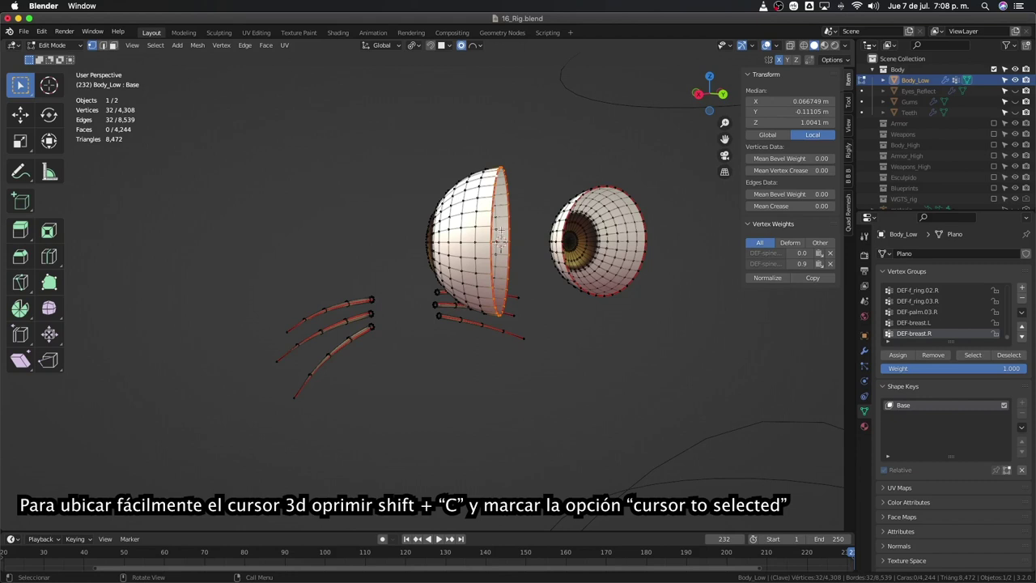
pyautogui.moveTo(510, 231)
pyautogui.mouseDown(button='middle')
pyautogui.moveTo(445, 225)
pyautogui.moveTo(437, 264)
pyautogui.mouseUp(button='middle')
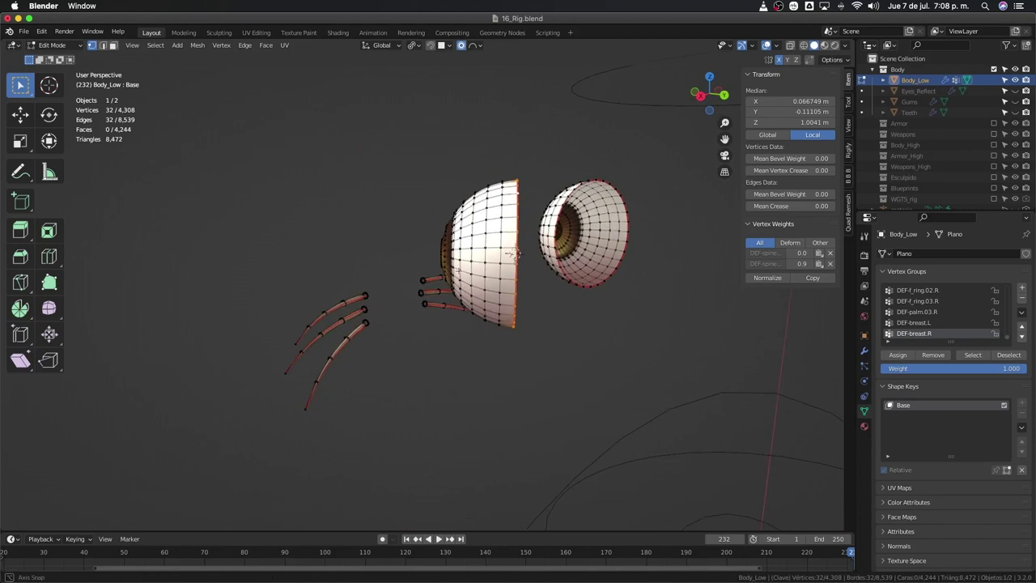
pyautogui.moveTo(540, 200); pyautogui.dragTo(601, 308, button='middle')
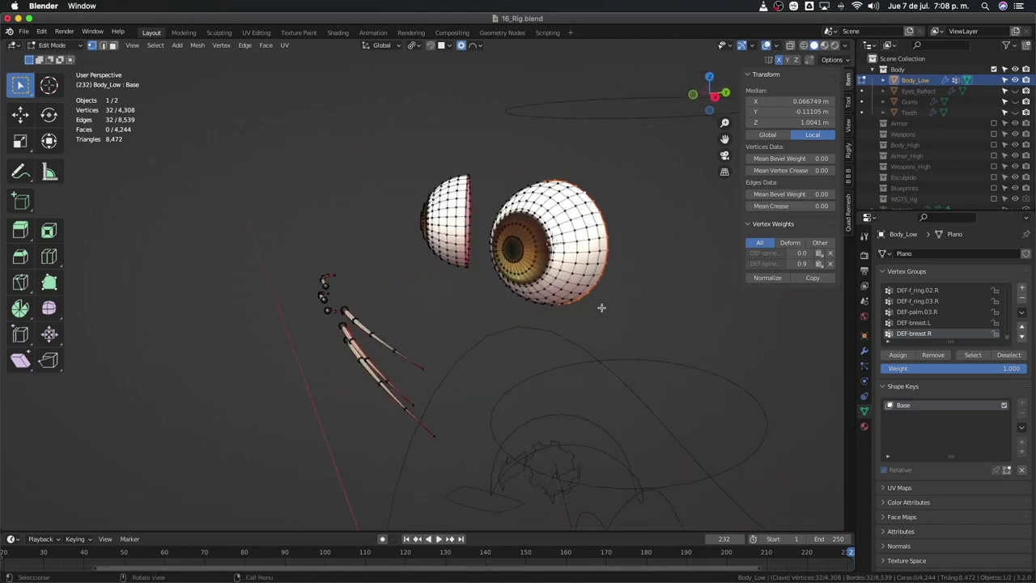
pyautogui.moveTo(586, 273); pyautogui.dragTo(617, 278, button='middle')
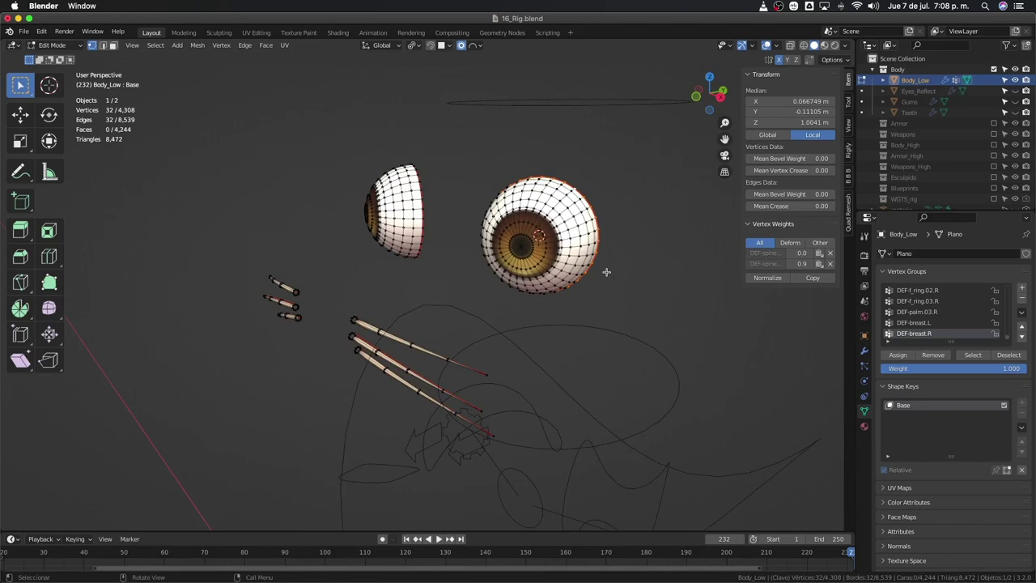
# Step: Select the rig, show only one bone layer, and enter armature Edit Mode
pyautogui.press('Tab')
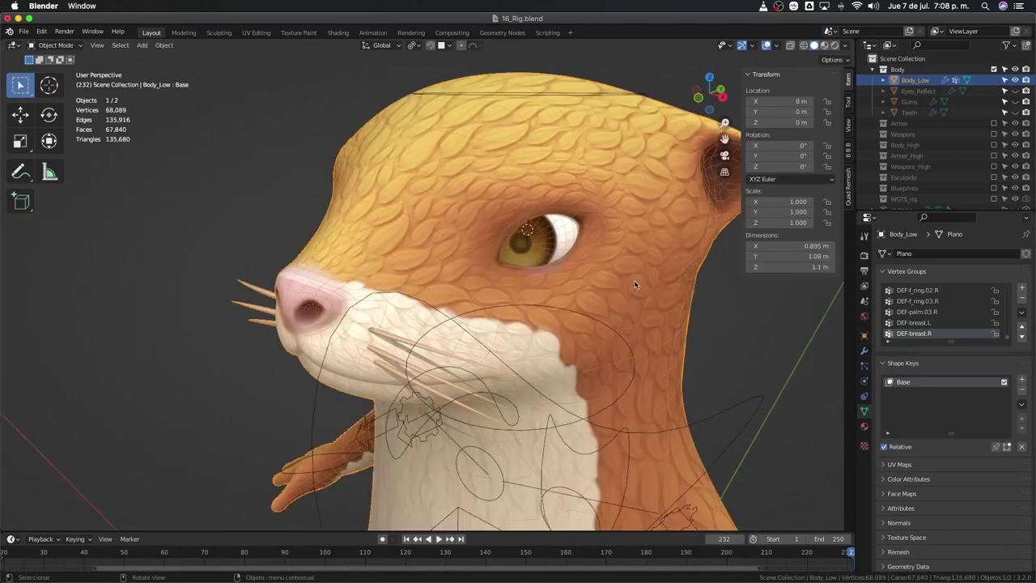
pyautogui.moveTo(638, 288); pyautogui.dragTo(548, 130, button='middle')
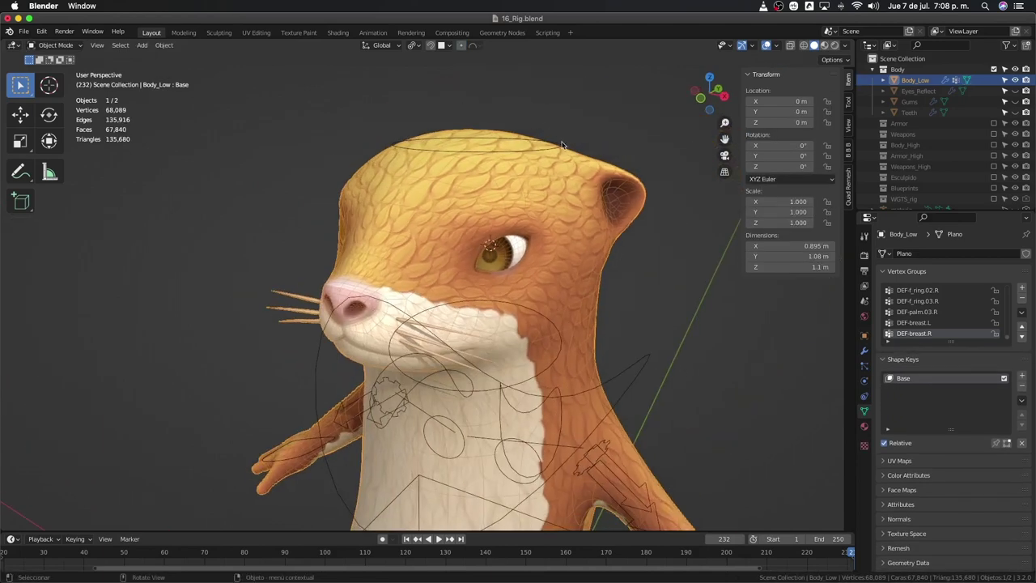
pyautogui.click(563, 144)
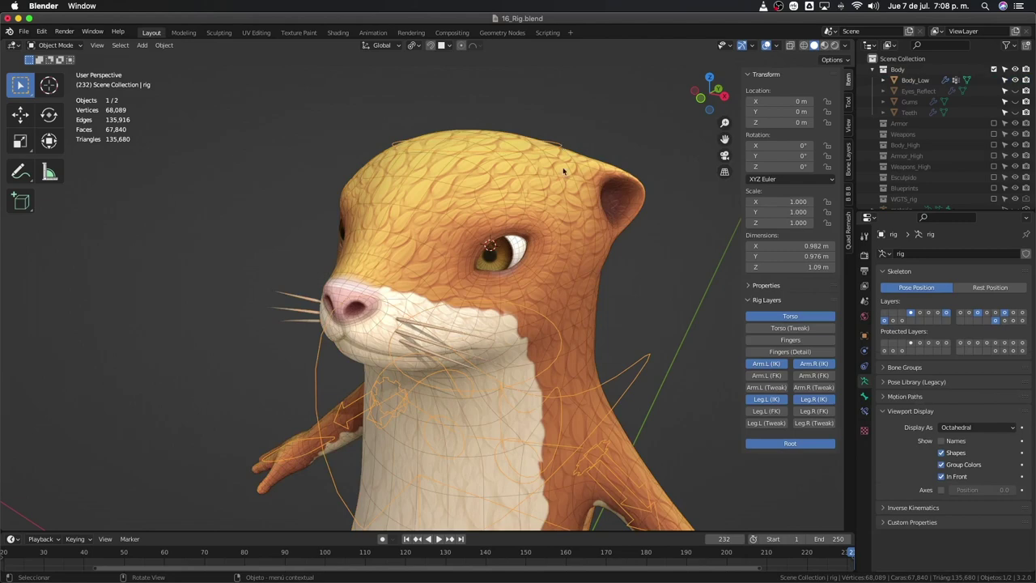
pyautogui.click(1005, 320)
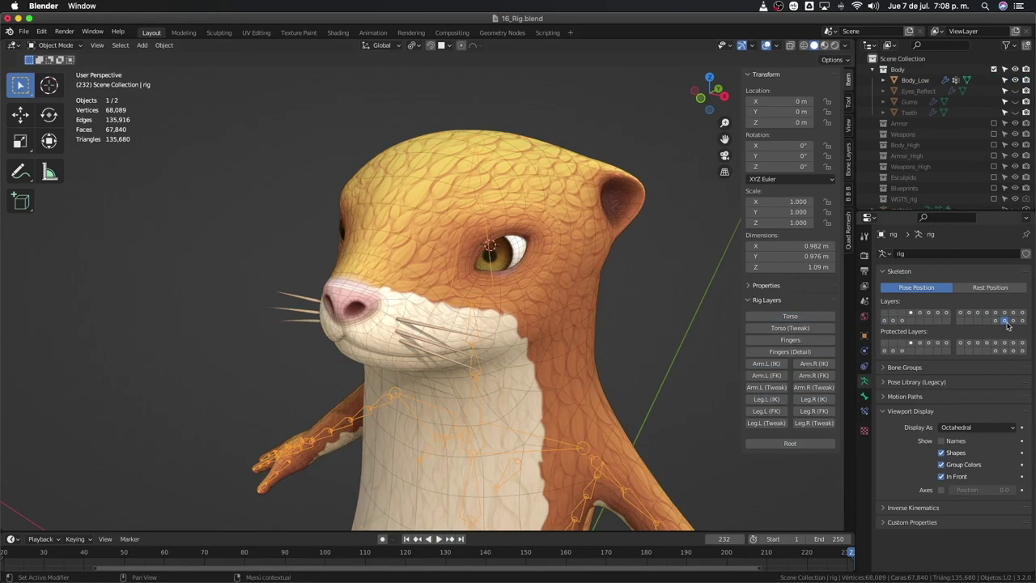
pyautogui.moveTo(618, 319); pyautogui.dragTo(634, 316, button='middle')
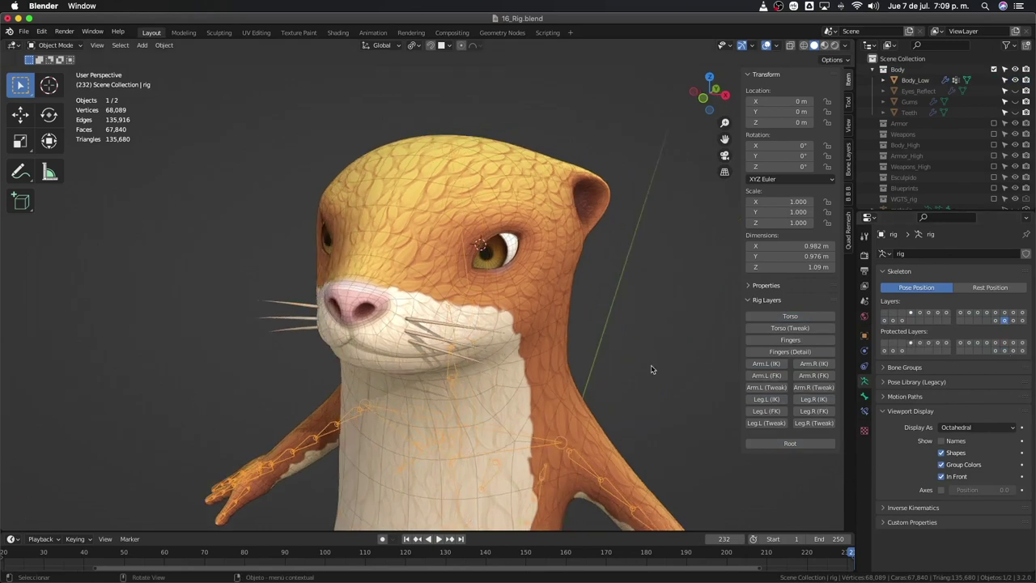
pyautogui.press('Tab')
pyautogui.moveTo(651, 370); pyautogui.dragTo(645, 344, button='middle')
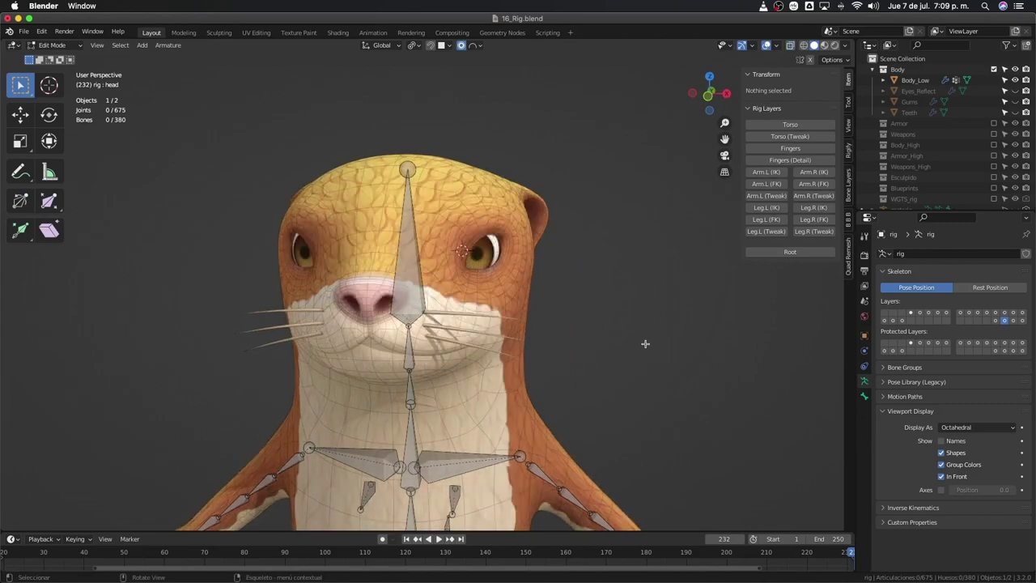
# Step: Add a bone at the 3D cursor in front view and shrink it by 0.37 twice
pyautogui.press('KP_1')
pyautogui.hotkey('shift', 'a')
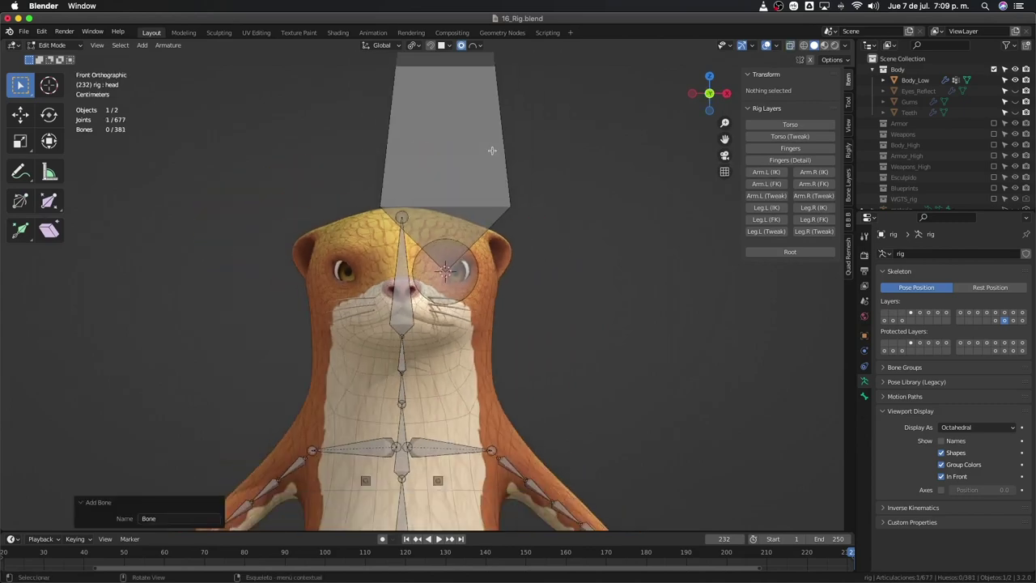
pyautogui.scroll(-2, 492, 150)
pyautogui.click(481, 172)
pyautogui.scroll(-2, 526, 194)
pyautogui.press('s')
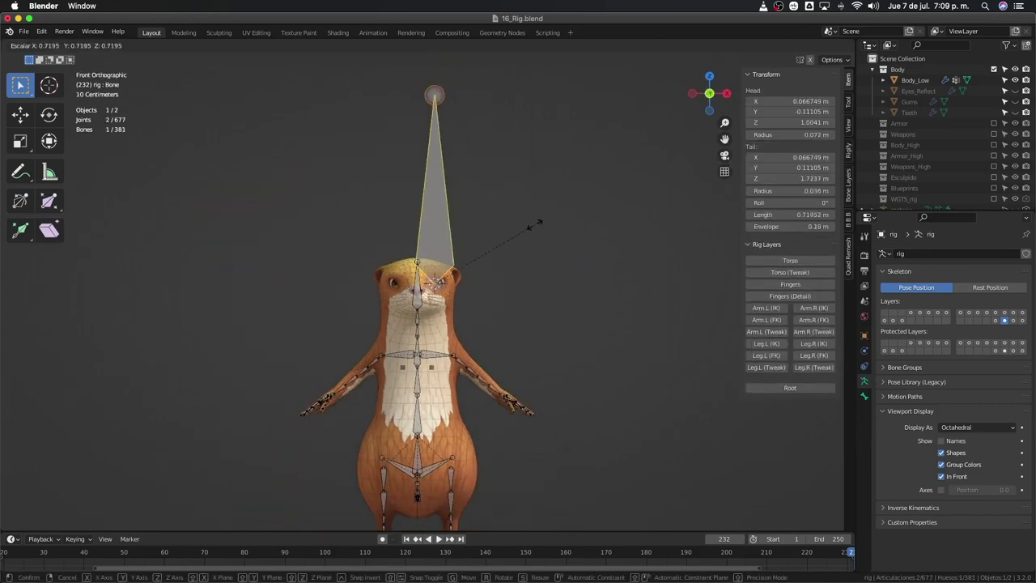
pyautogui.click(487, 247)
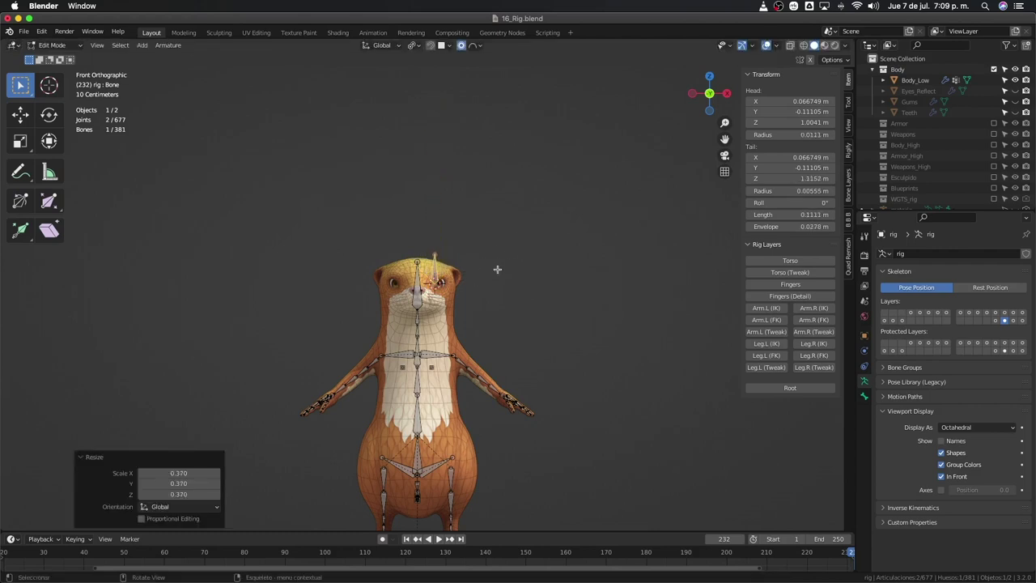
pyautogui.hotkey('shift', 'r')
# Step: Rotate the bone -90° to point forward, recalculate its roll to Global +Z, and show bone axes
pyautogui.press('KP_3')
pyautogui.scroll(1, 469, 279)
pyautogui.scroll(3, 453, 287)
pyautogui.scroll(3, 432, 299)
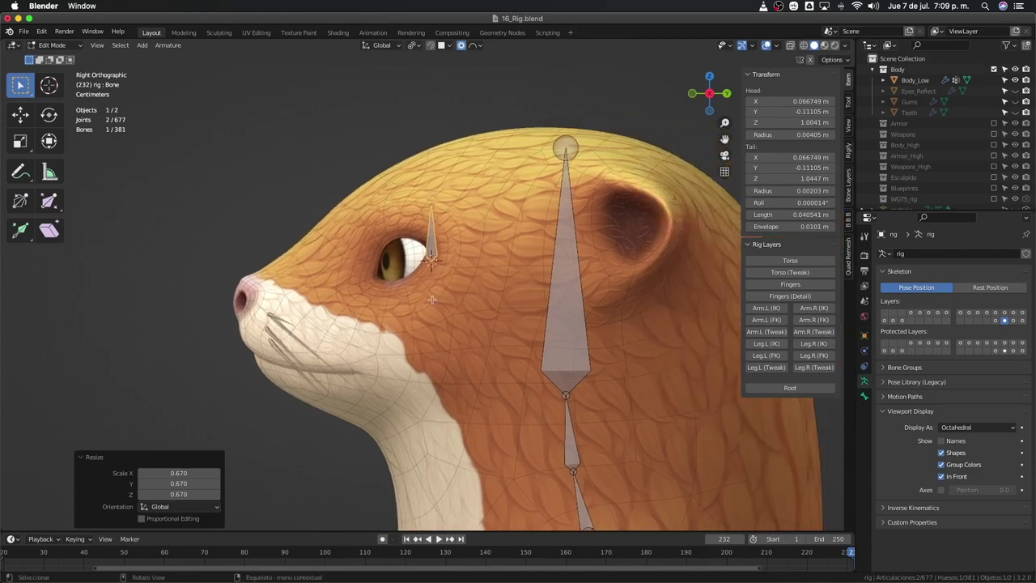
pyautogui.press('r')
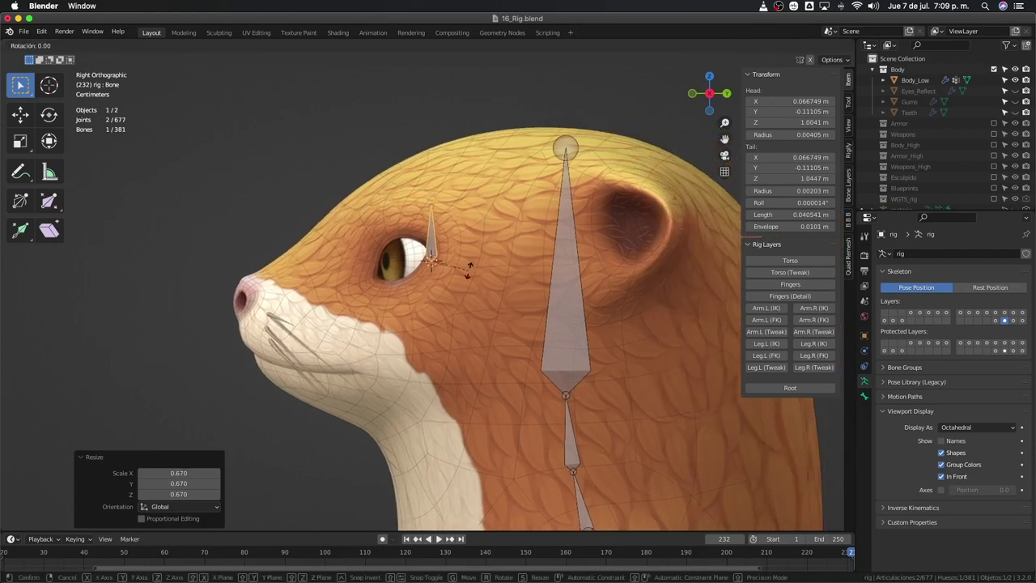
pyautogui.write('90-')
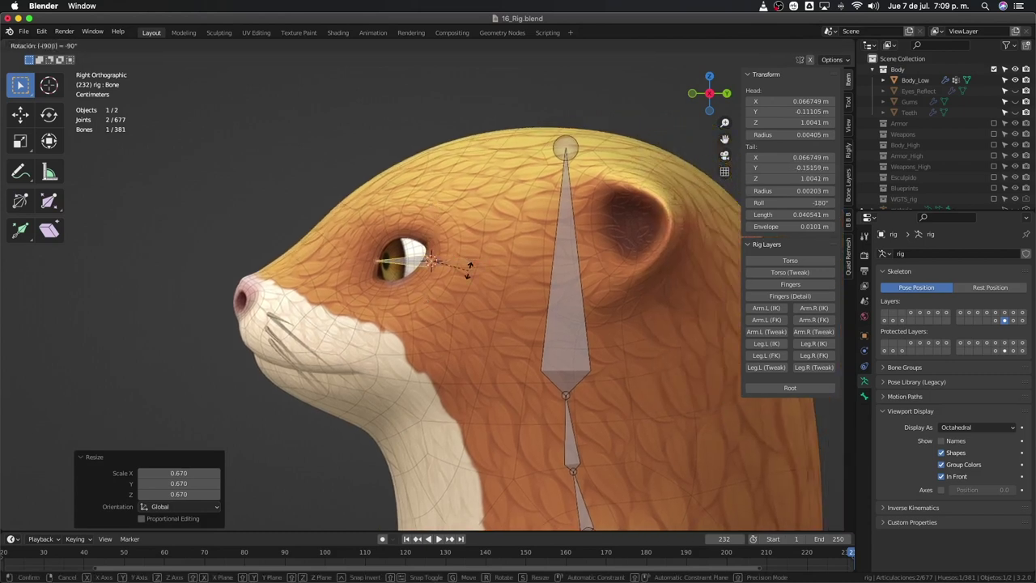
pyautogui.press('Return')
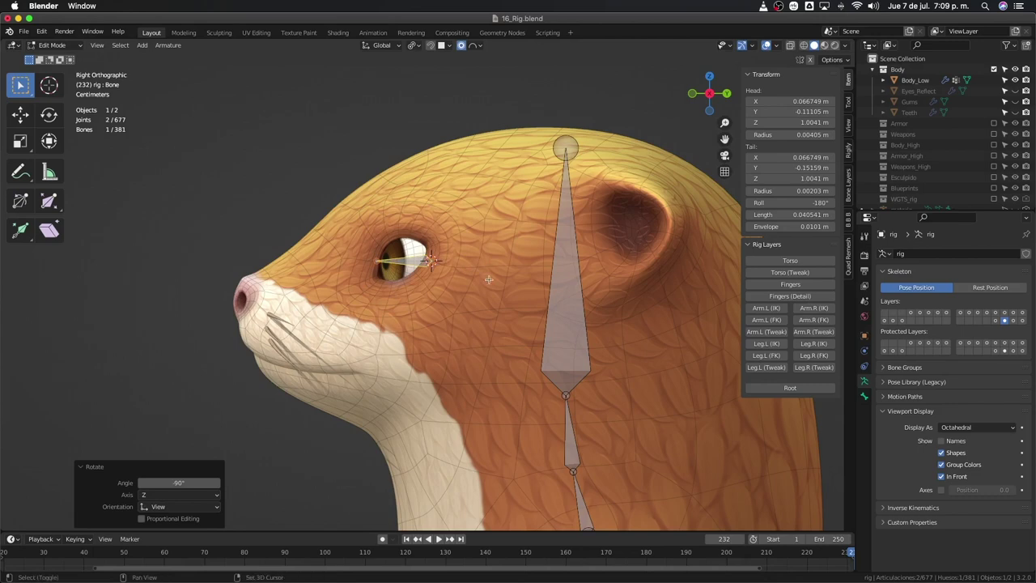
pyautogui.hotkey('shift', 'n')
pyautogui.click(336, 347)
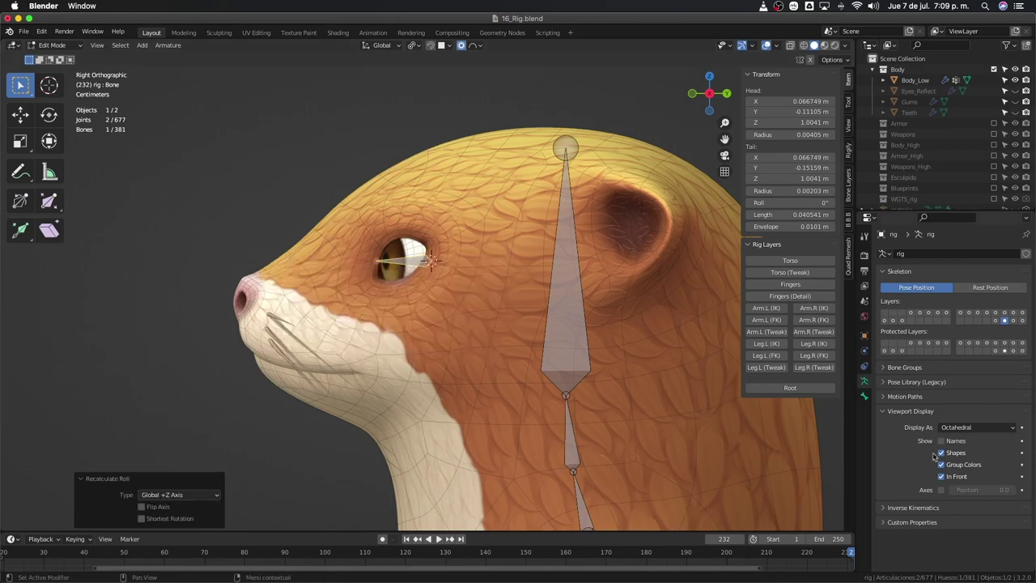
pyautogui.click(941, 489)
# Step: Reapply the Global +Z Axis roll recalculation to the eye bone
pyautogui.moveTo(534, 365)
pyautogui.mouseDown(button='middle')
pyautogui.moveTo(528, 324)
pyautogui.moveTo(490, 327)
pyautogui.mouseUp(button='middle')
pyautogui.hotkey('shift', 'n')
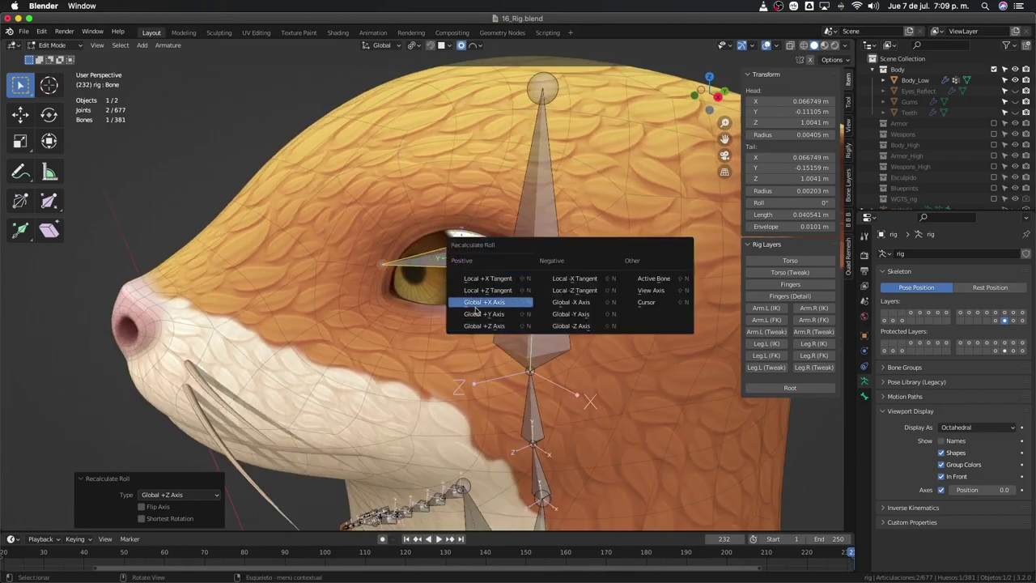
pyautogui.click(491, 327)
pyautogui.moveTo(491, 327)
pyautogui.mouseDown(button='middle')
pyautogui.moveTo(497, 257)
pyautogui.moveTo(479, 243)
pyautogui.moveTo(480, 253)
pyautogui.moveTo(459, 266)
pyautogui.moveTo(479, 282)
pyautogui.mouseUp(button='middle')
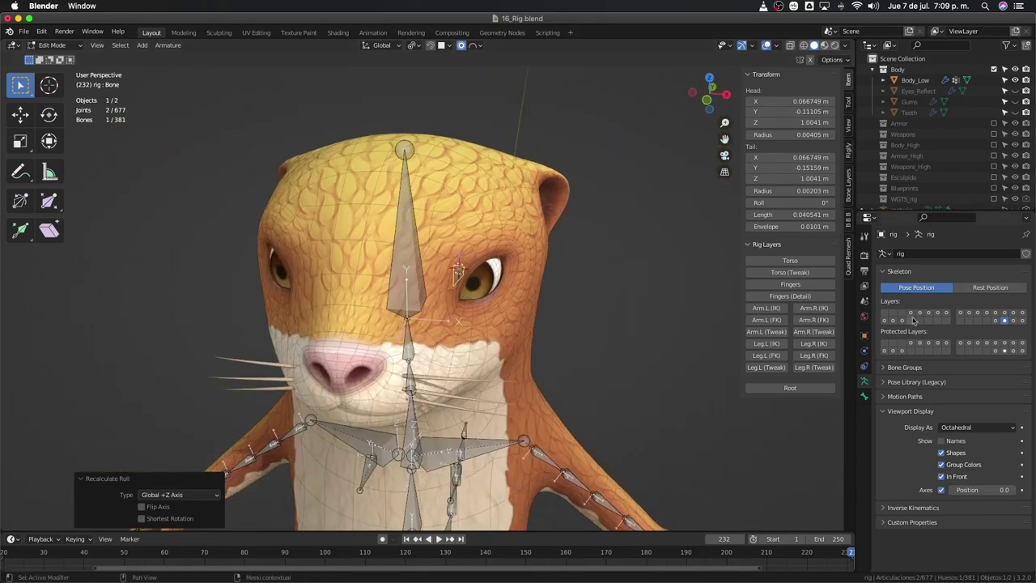
# Step: Rename the eye bone to DEF-Eye.L in the Bone properties
pyautogui.click(863, 396)
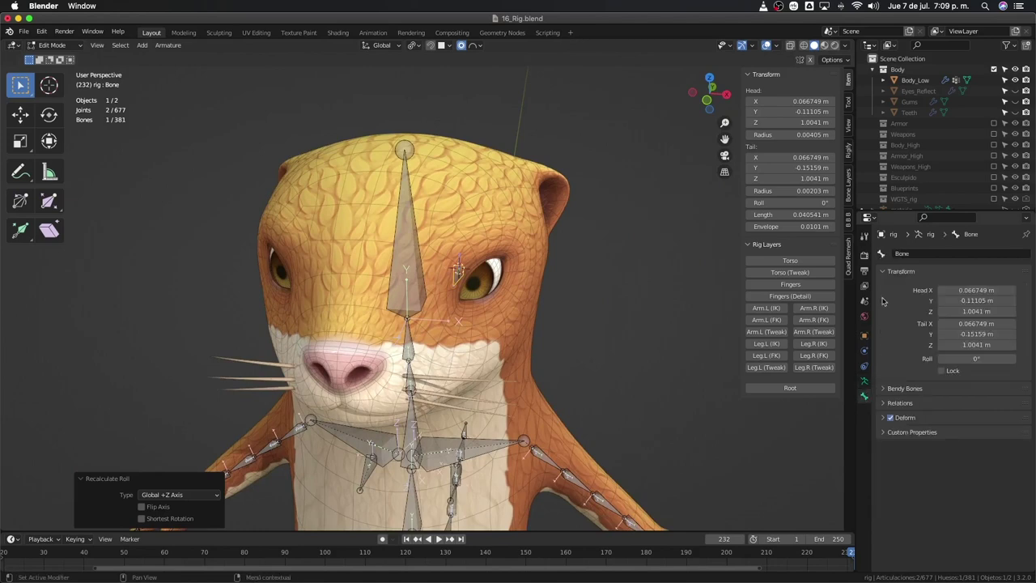
pyautogui.click(914, 254)
pyautogui.write('de')
pyautogui.write('EF')
pyautogui.write('-Ey')
pyautogui.write('e.L')
pyautogui.press('Return')
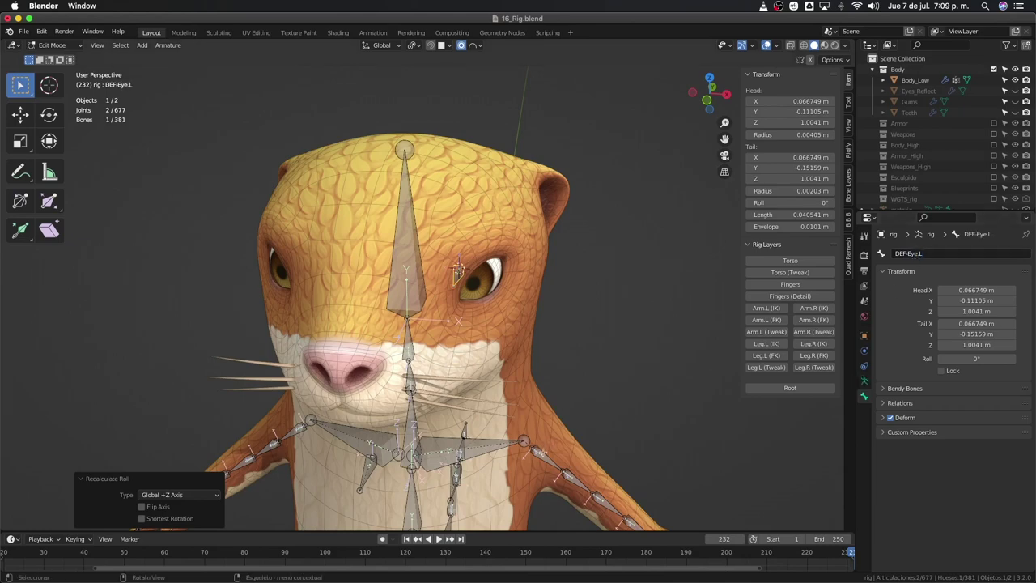
pyautogui.hotkey('ctrl', 'z')
# Step: Duplicate the bone along X onto the other eye and rename it DEF-Eye.R
pyautogui.click(458, 271)
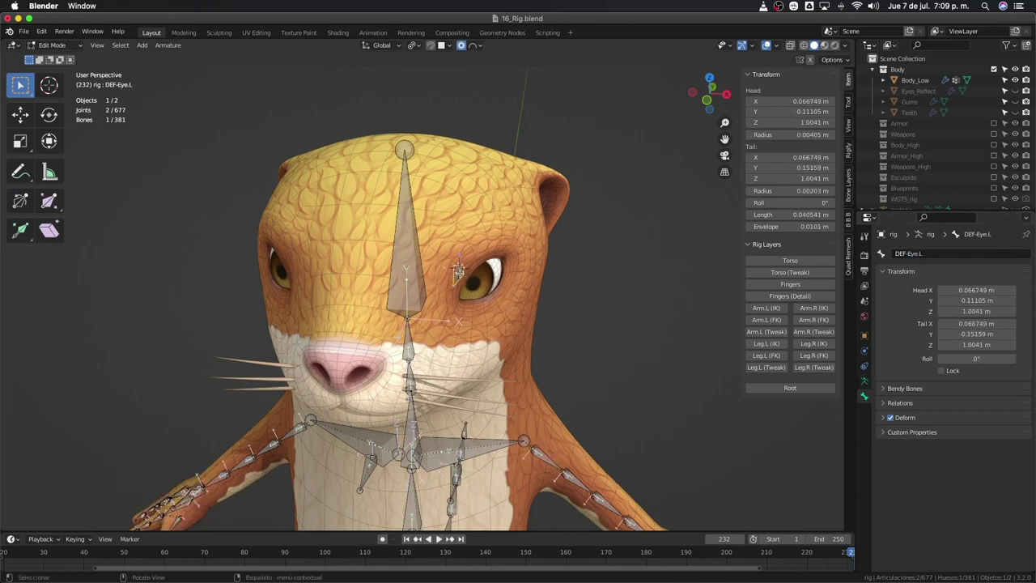
pyautogui.moveTo(458, 271); pyautogui.dragTo(421, 275, button='middle')
pyautogui.hotkey('shift', 'd')
pyautogui.press('x')
pyautogui.click(298, 300)
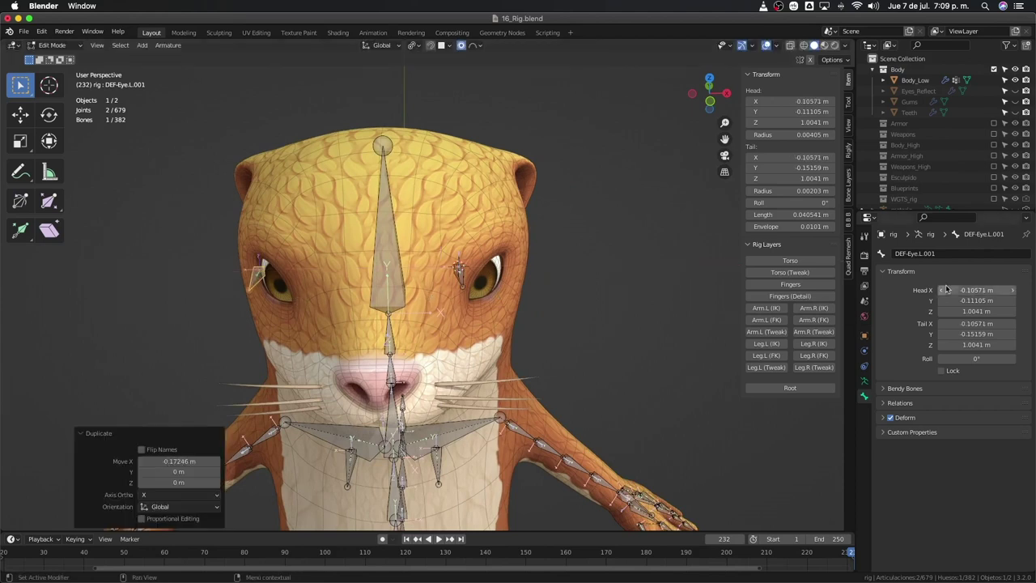
pyautogui.click(923, 254)
pyautogui.moveTo(917, 254); pyautogui.dragTo(989, 256)
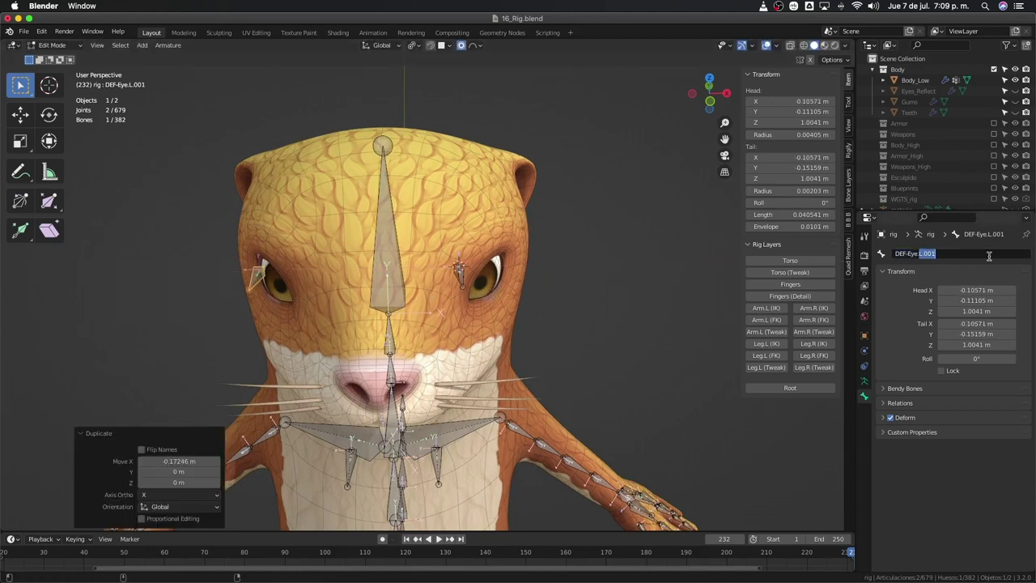
pyautogui.write('R')
pyautogui.press('Return')
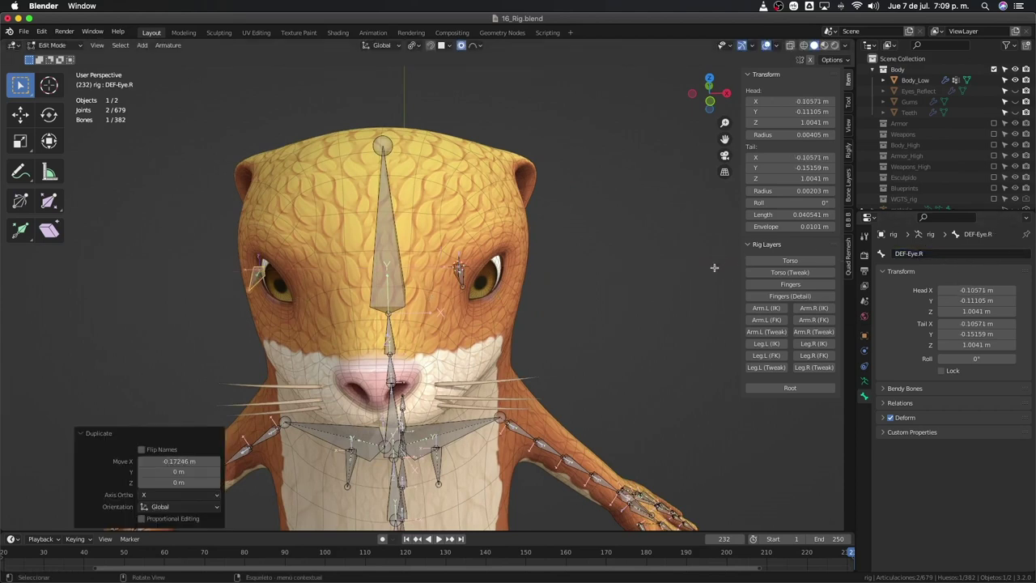
# Step: Select DEF-Eye.L, check the front view of the head, and switch back to Object Mode
pyautogui.click(459, 273)
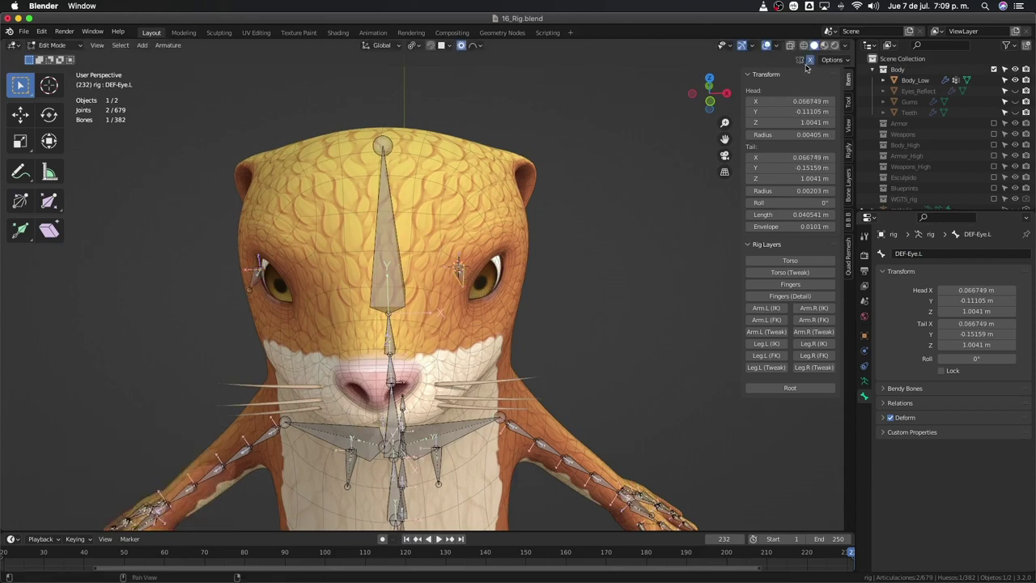
pyautogui.press('g')
pyautogui.click(538, 316)
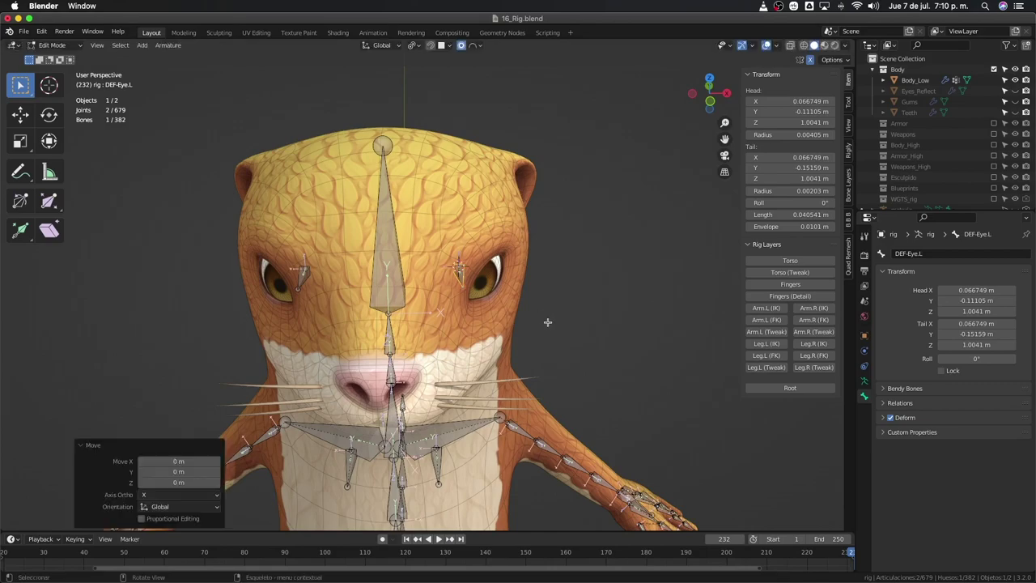
pyautogui.moveTo(548, 322)
pyautogui.mouseDown(button='middle')
pyautogui.moveTo(534, 308)
pyautogui.moveTo(555, 294)
pyautogui.moveTo(481, 301)
pyautogui.moveTo(502, 292)
pyautogui.mouseUp(button='middle')
pyautogui.press('KP_1')
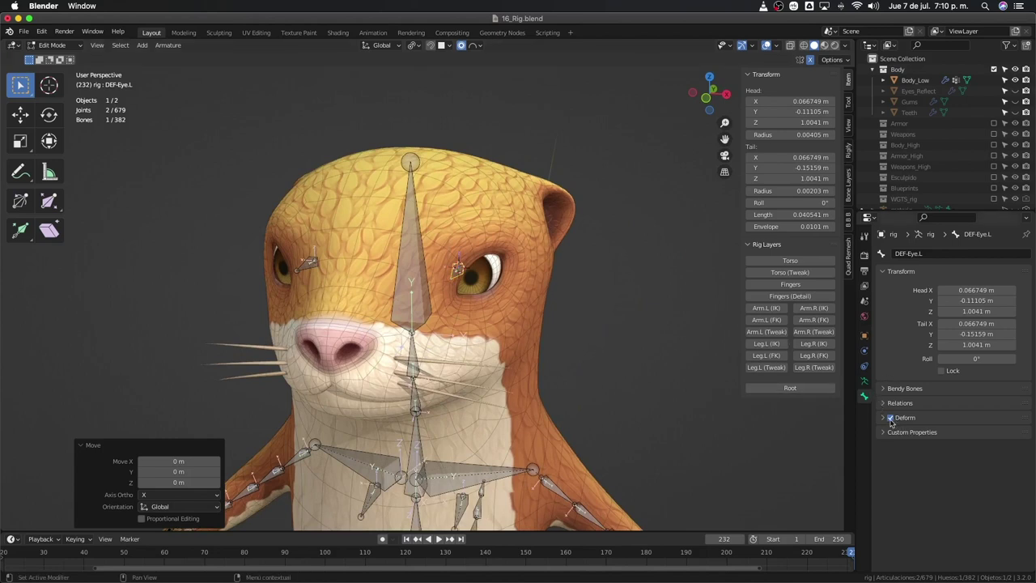
pyautogui.hotkey('ctrl', 'Tab')
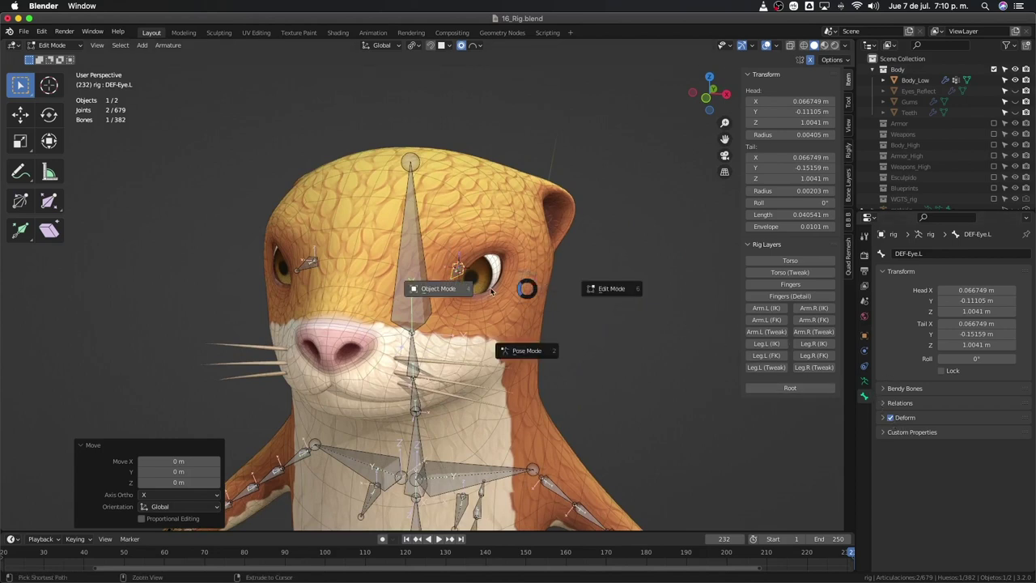
pyautogui.click(505, 284)
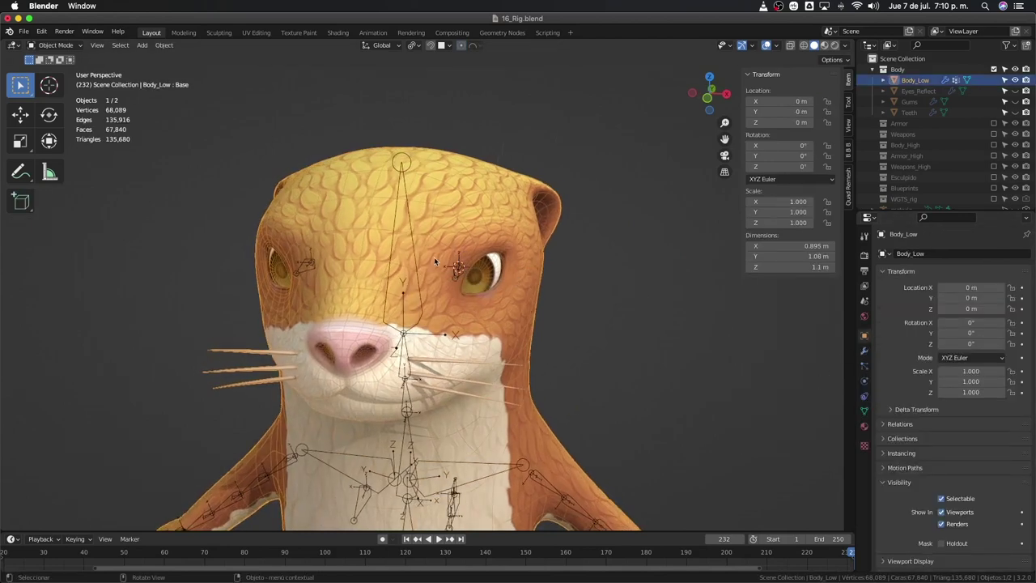
# Step: Check the bone name in the rig's Pose Mode, then return to Object Mode and select Body_Low
pyautogui.click(457, 270)
pyautogui.hotkey('ctrl', 'Tab')
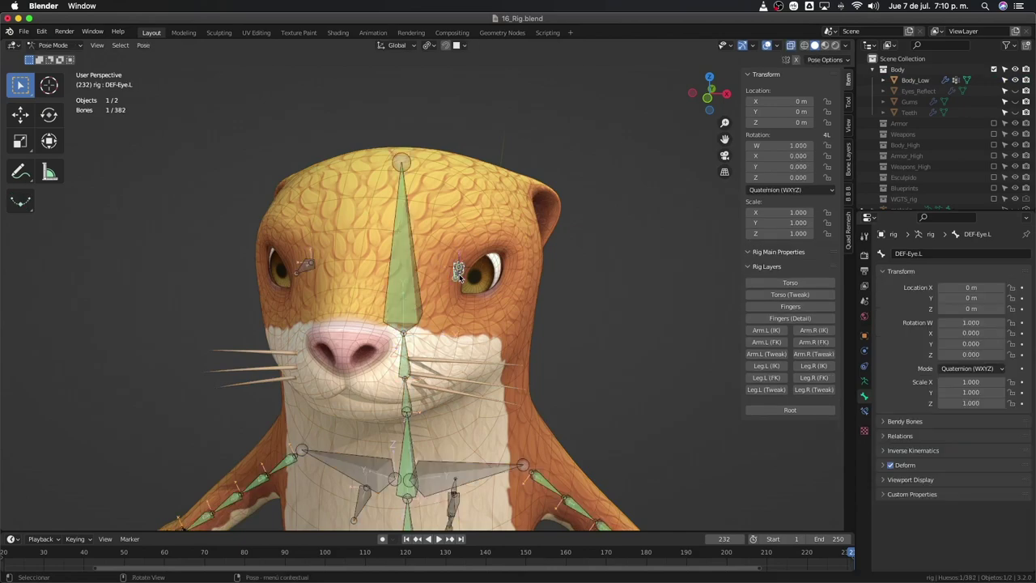
pyautogui.click(948, 254)
pyautogui.press('Escape')
pyautogui.hotkey('ctrl', 'Tab')
pyautogui.click(477, 270)
# Step: In Edit Mode, select the right eyeball and add a vertex group named DEF-Eye.L
pyautogui.press('Tab')
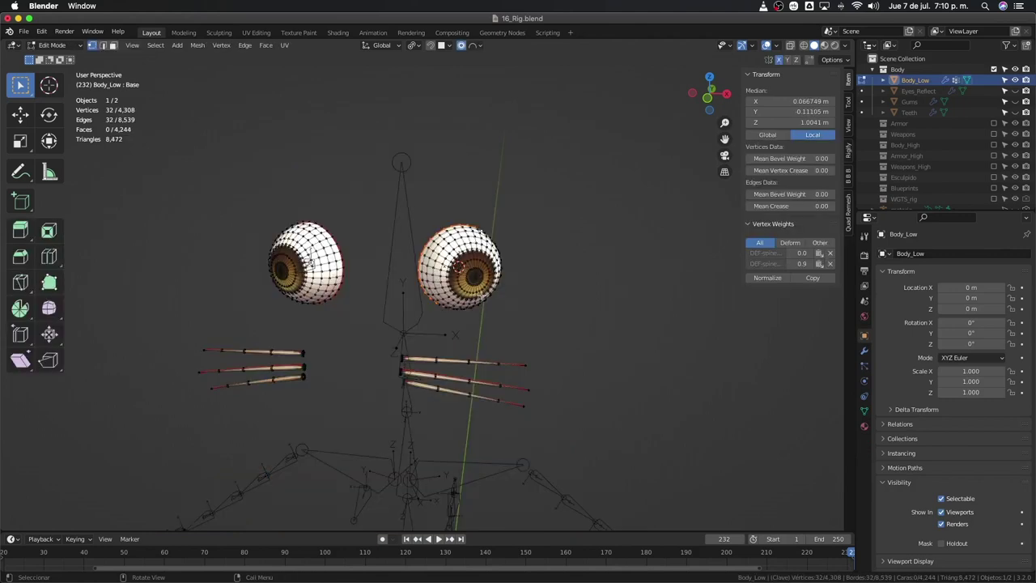
pyautogui.press('l')
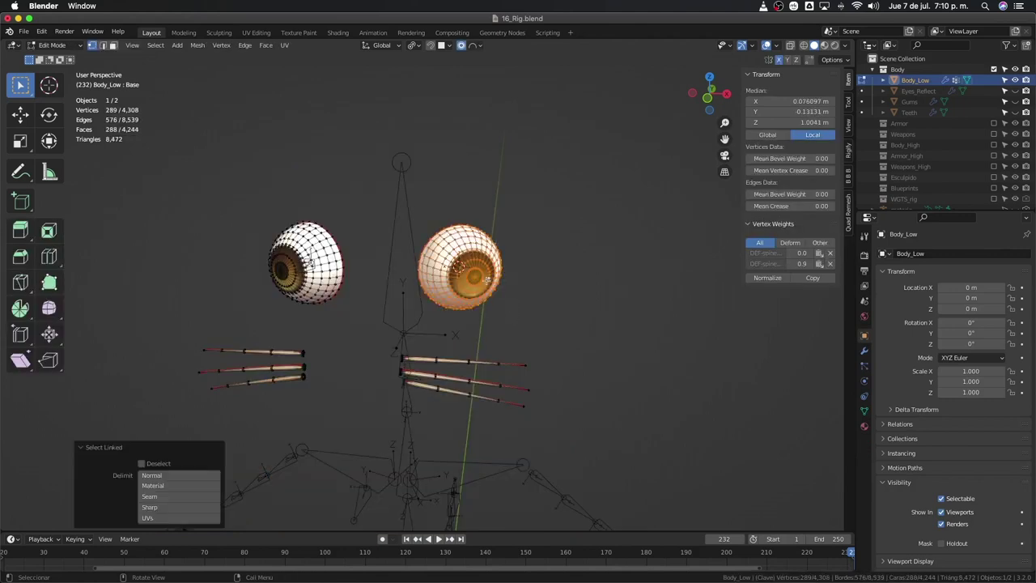
pyautogui.click(863, 410)
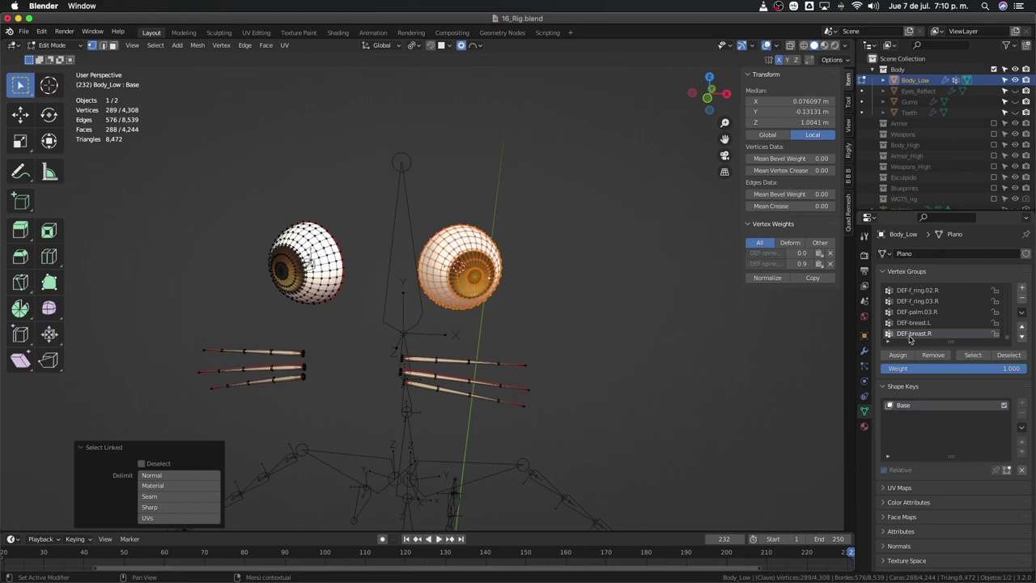
pyautogui.click(1021, 291)
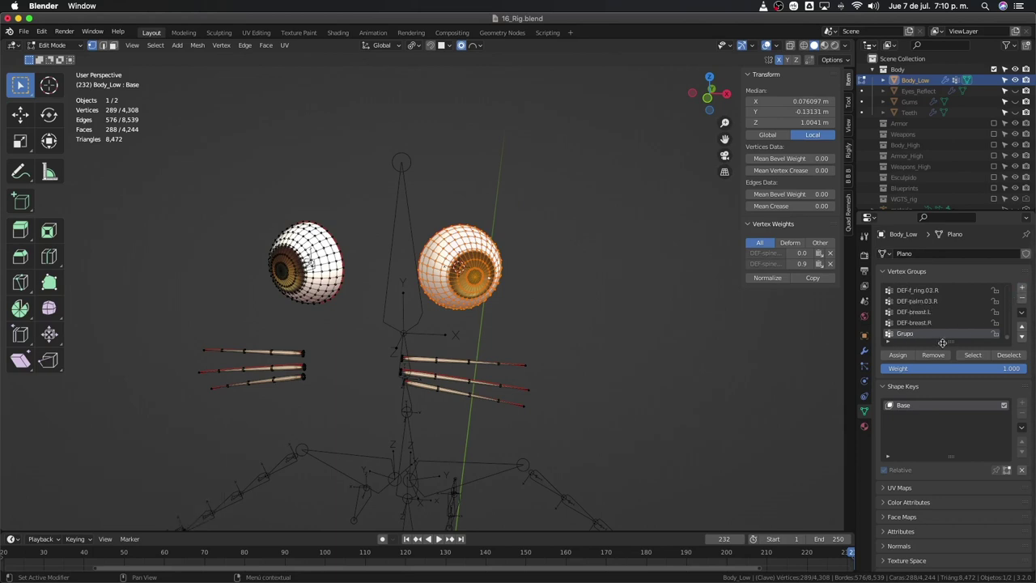
pyautogui.doubleClick(906, 334)
pyautogui.write('DEF-Eye.L')
# Step: Assign the eyeball to DEF-Eye.L and remove it from DEF-spine.006 and DEF-spine.005
pyautogui.click(906, 356)
pyautogui.click(902, 357)
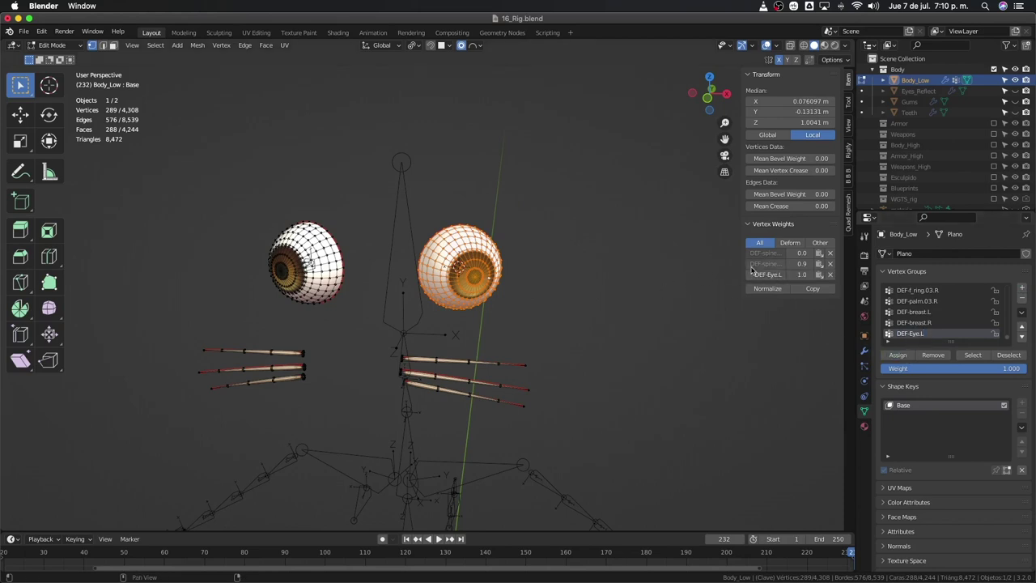
pyautogui.moveTo(740, 264); pyautogui.dragTo(673, 264)
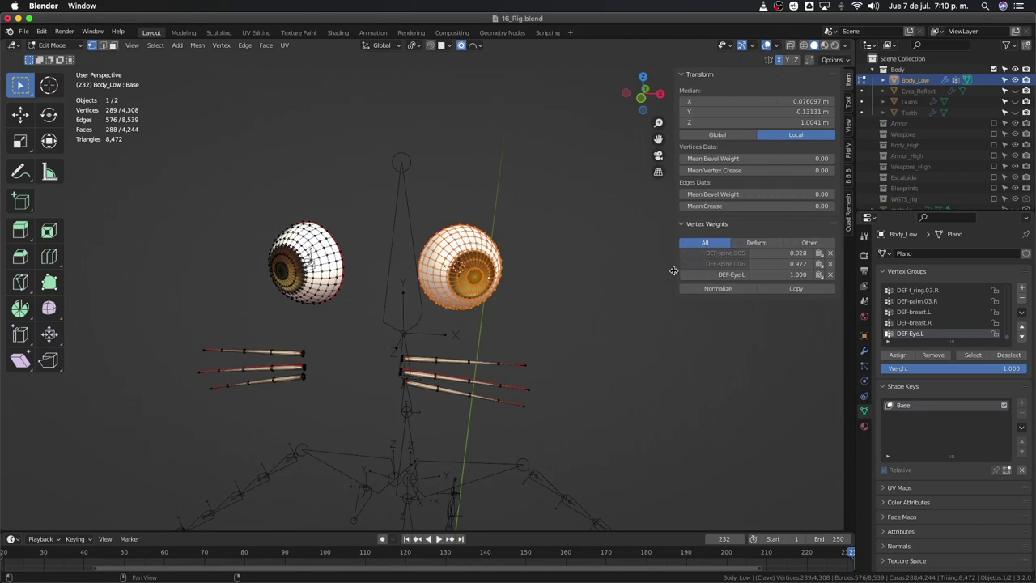
pyautogui.click(722, 264)
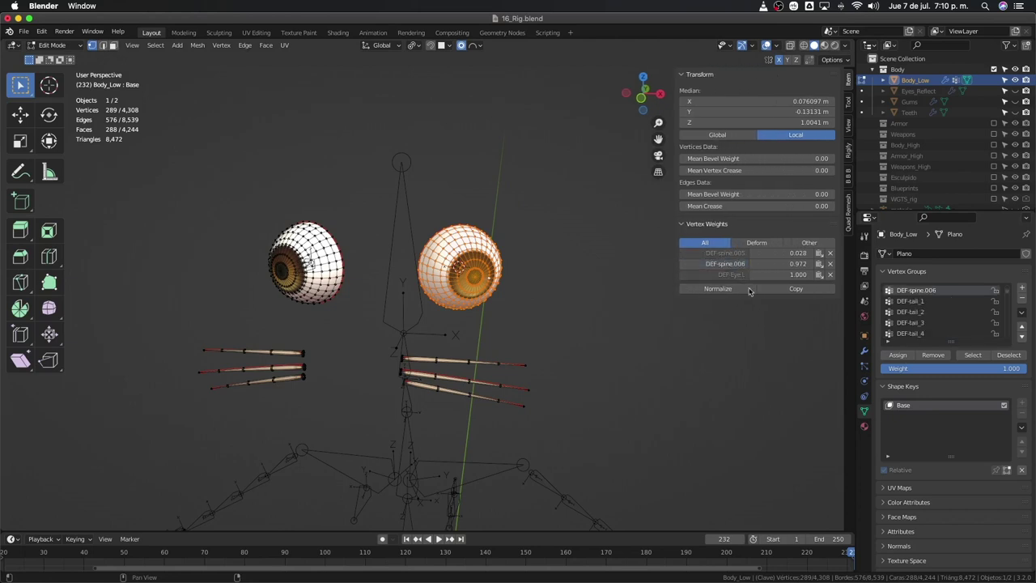
pyautogui.click(932, 354)
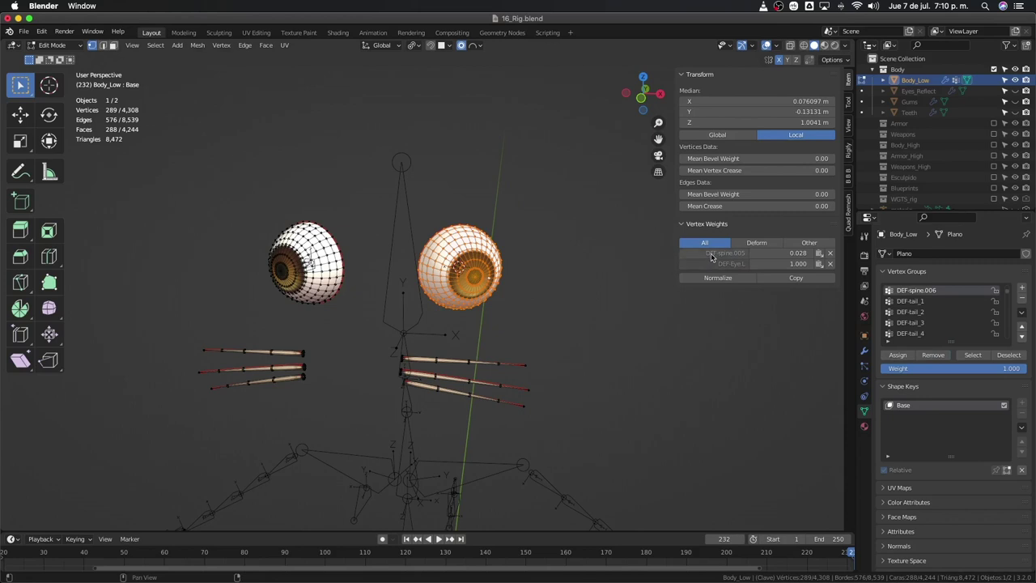
pyautogui.click(725, 254)
pyautogui.click(932, 355)
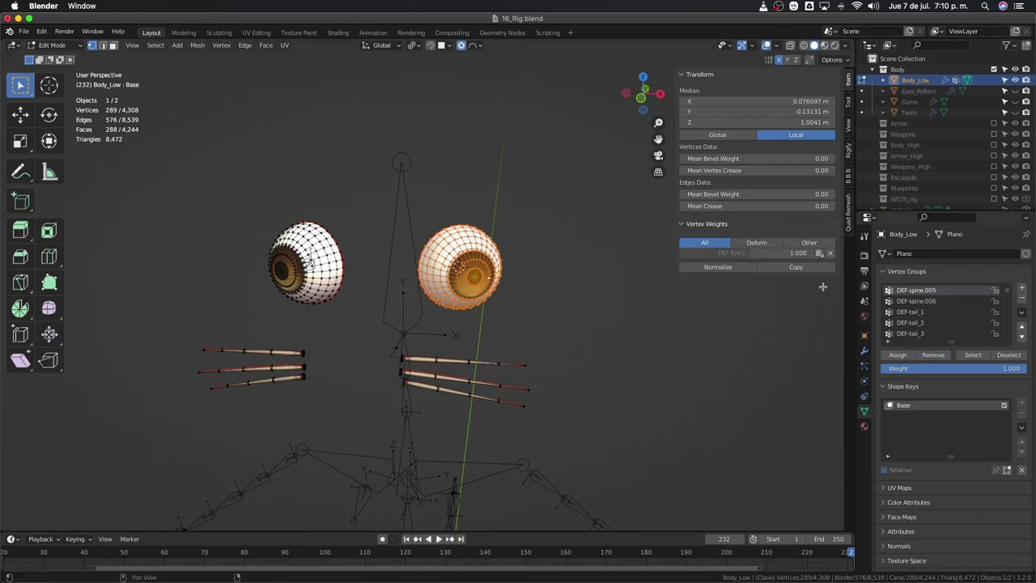
# Step: Select the other eyeball and add a vertex group named DEF-Eye.R
pyautogui.click(310, 255)
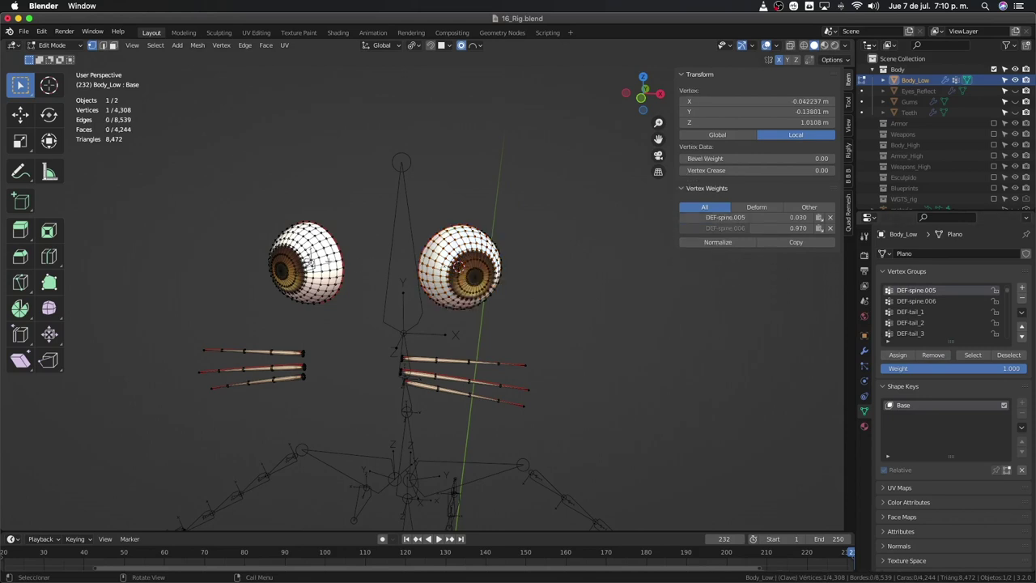
pyautogui.press('l')
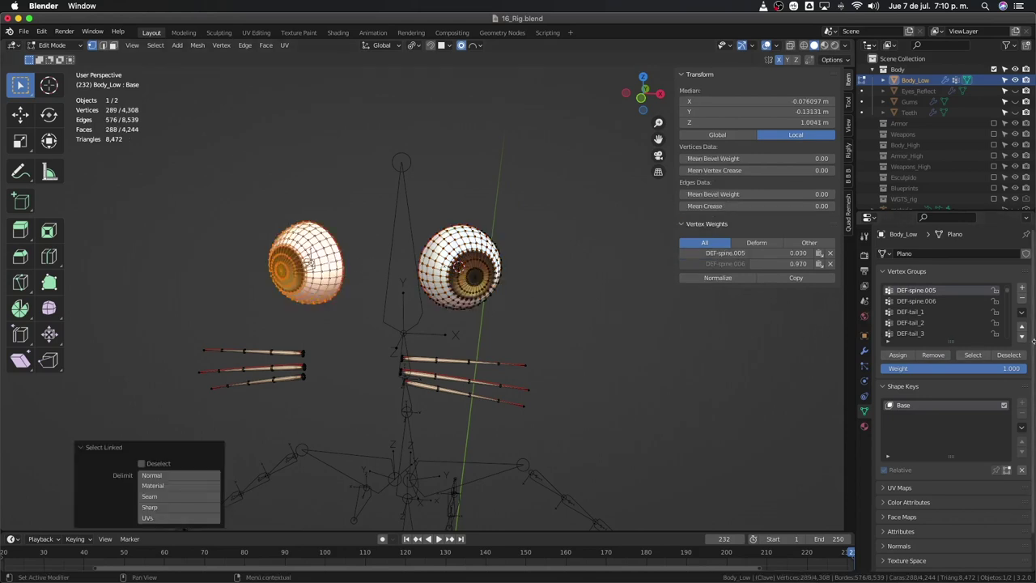
pyautogui.click(1022, 291)
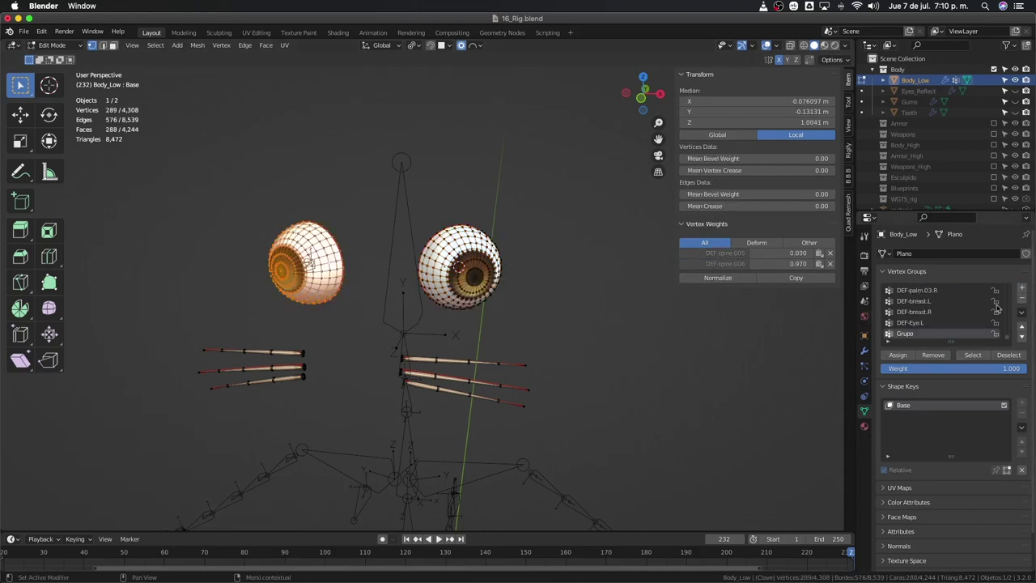
pyautogui.doubleClick(903, 333)
pyautogui.write('DEF-Eye.L')
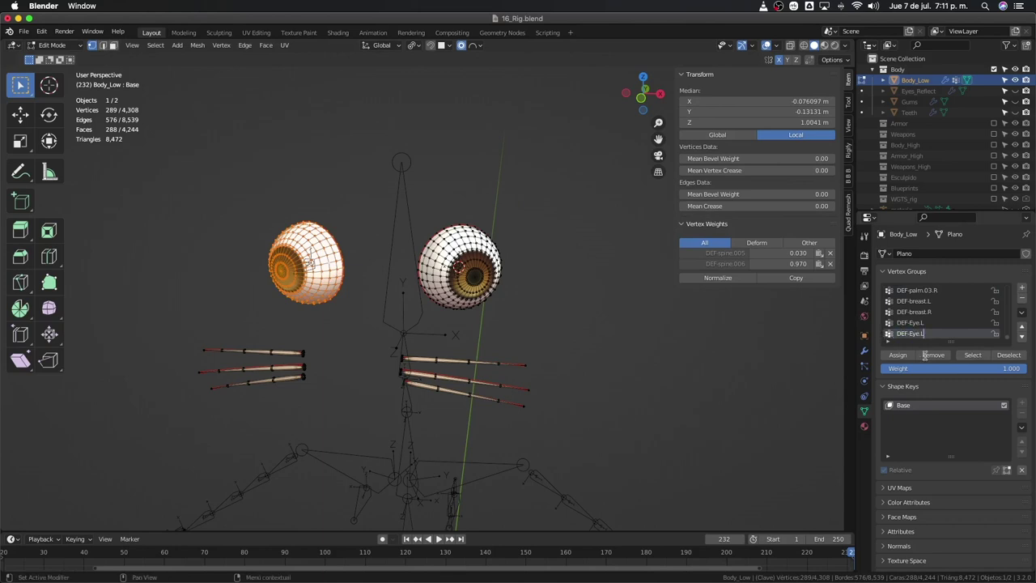
pyautogui.press('BackSpace')
pyautogui.write('R')
pyautogui.press('Return')
# Step: Assign the second eyeball to DEF-Eye.R and remove its DEF-spine.005 and DEF-spine.006 weights
pyautogui.click(898, 355)
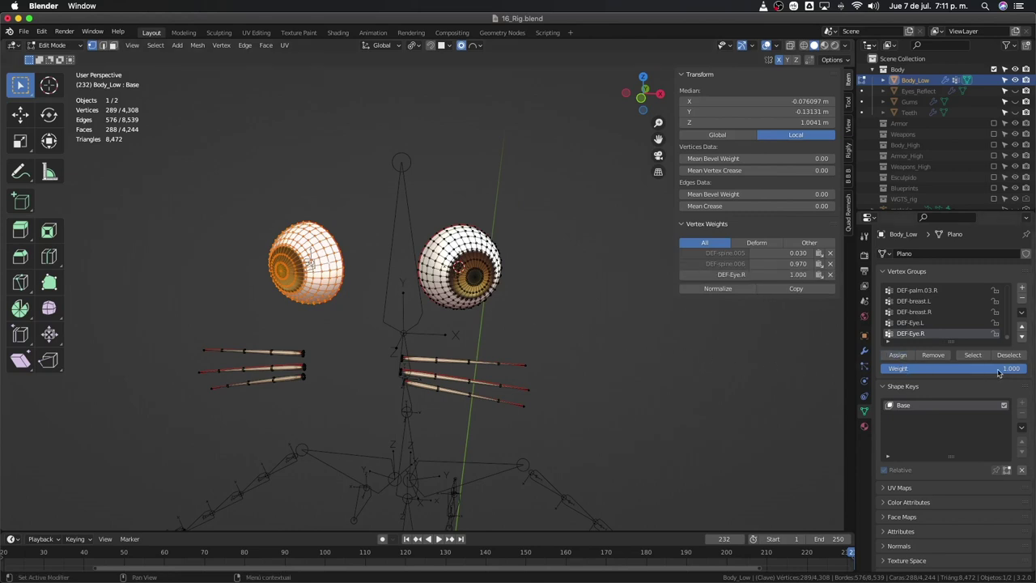
pyautogui.click(725, 253)
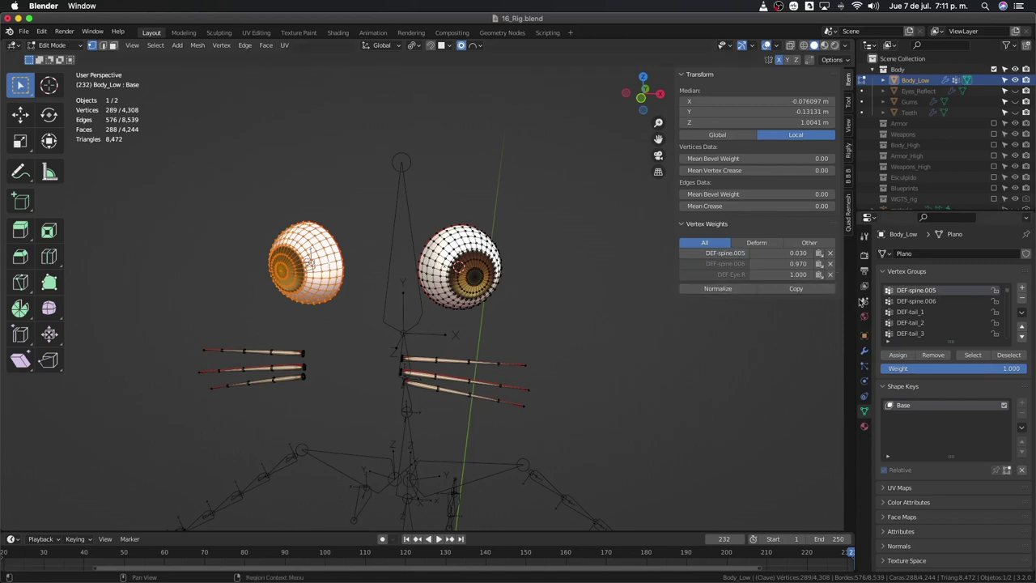
pyautogui.click(933, 356)
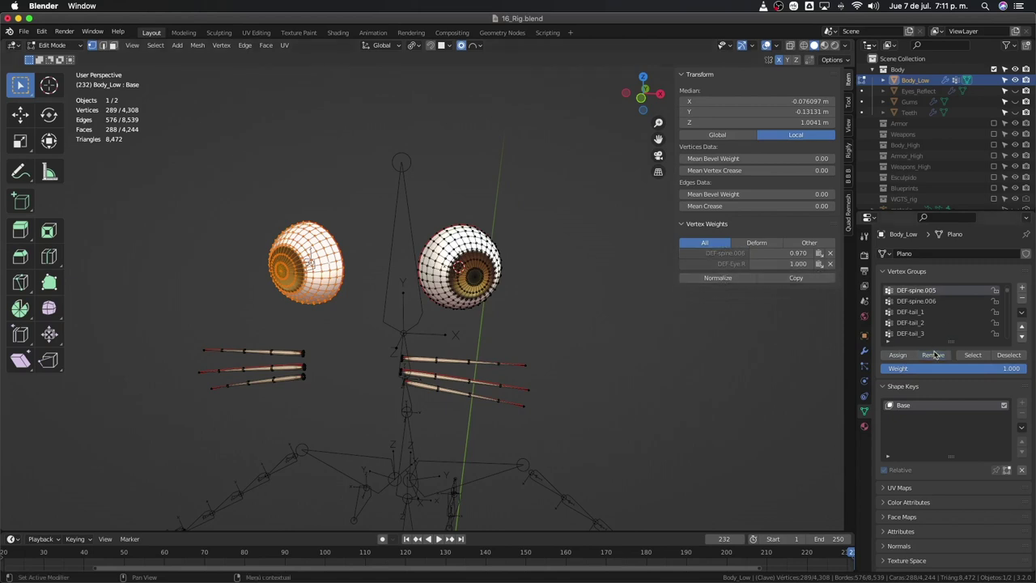
pyautogui.click(923, 303)
pyautogui.click(933, 356)
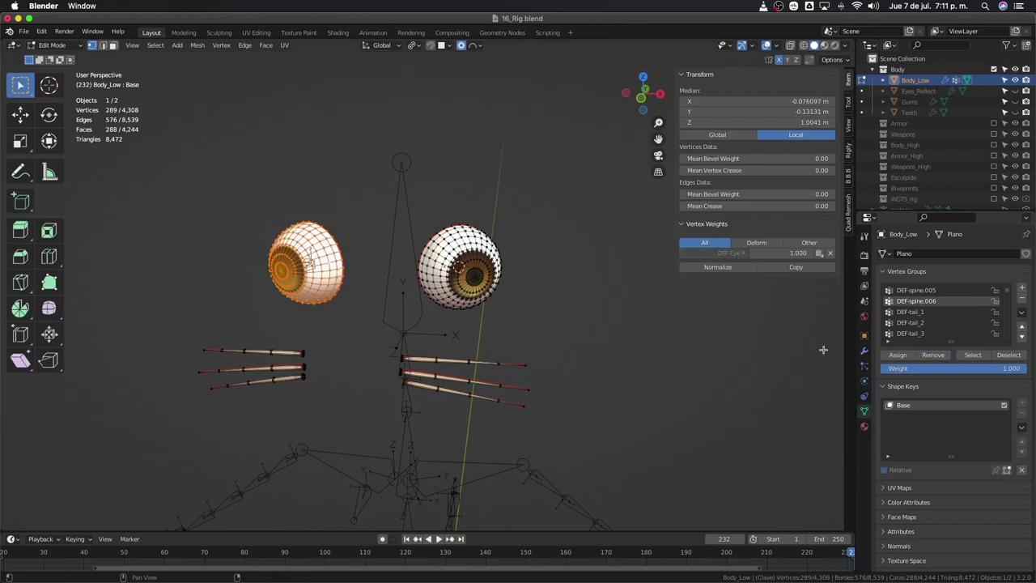
# Step: Put the rig in Pose Mode and test-rotate the left eye bone, then cancel
pyautogui.press('Tab')
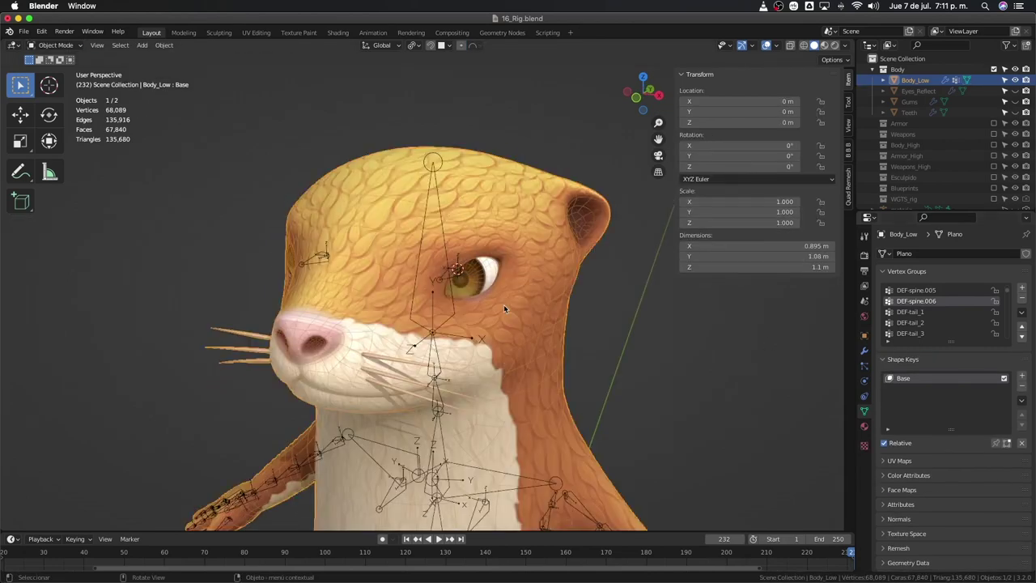
pyautogui.click(434, 161)
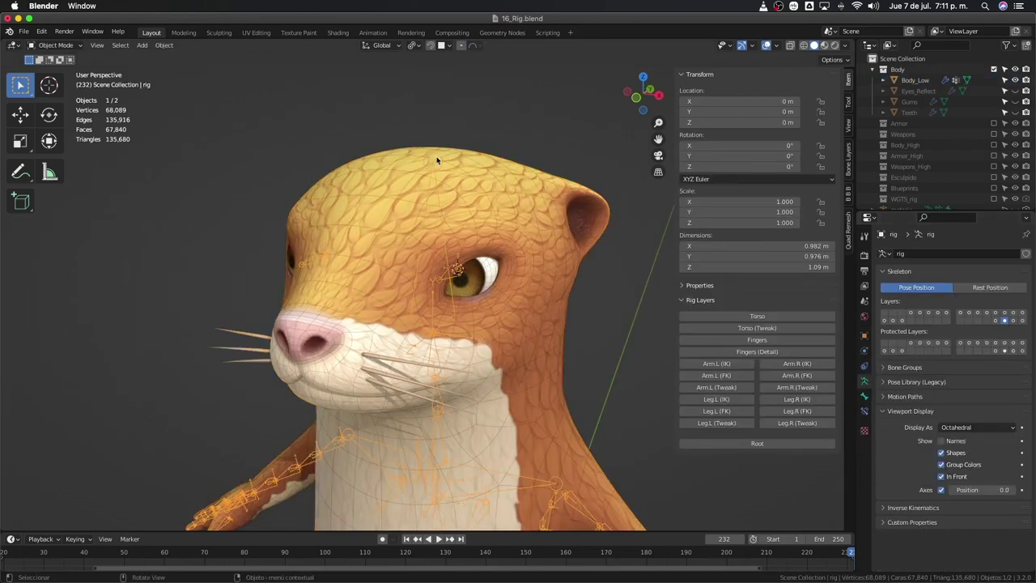
pyautogui.hotkey('ctrl', 'Tab')
pyautogui.press('r')
pyautogui.press('r')
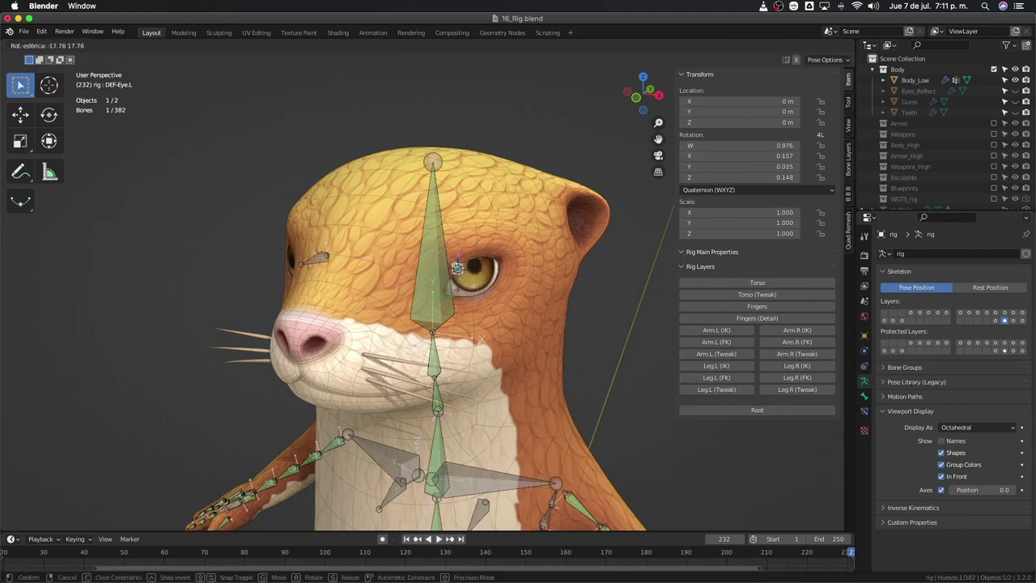
pyautogui.press('Escape')
# Step: Test-rotate both eye bones together, cancel, then enter Edit Mode with only DEF-Eye.L selected
pyautogui.moveTo(465, 279)
pyautogui.mouseDown(button='middle')
pyautogui.moveTo(518, 296)
pyautogui.moveTo(395, 271)
pyautogui.mouseUp(button='middle')
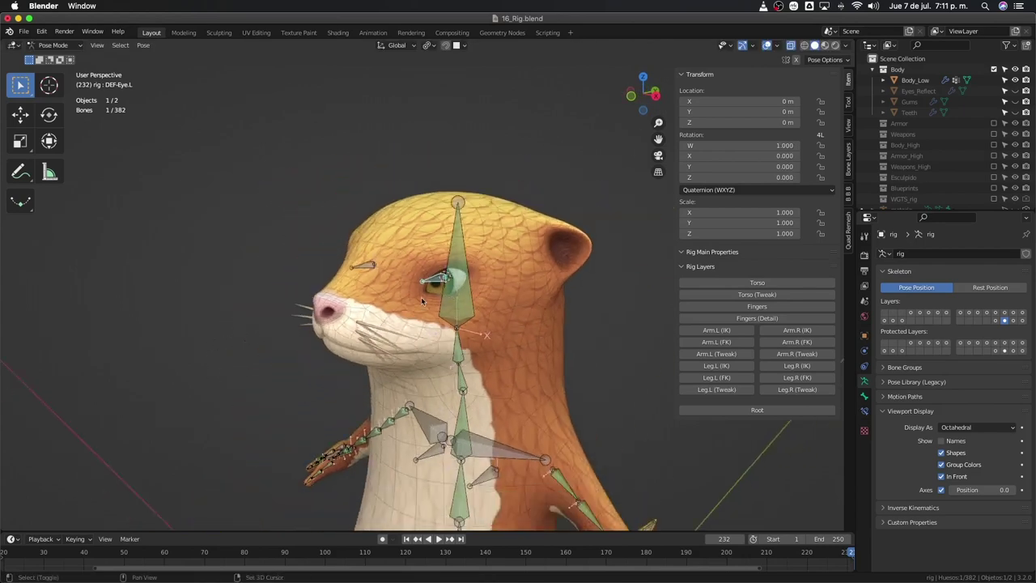
pyautogui.keyDown('shift'); pyautogui.click(378, 259); pyautogui.keyUp('shift')
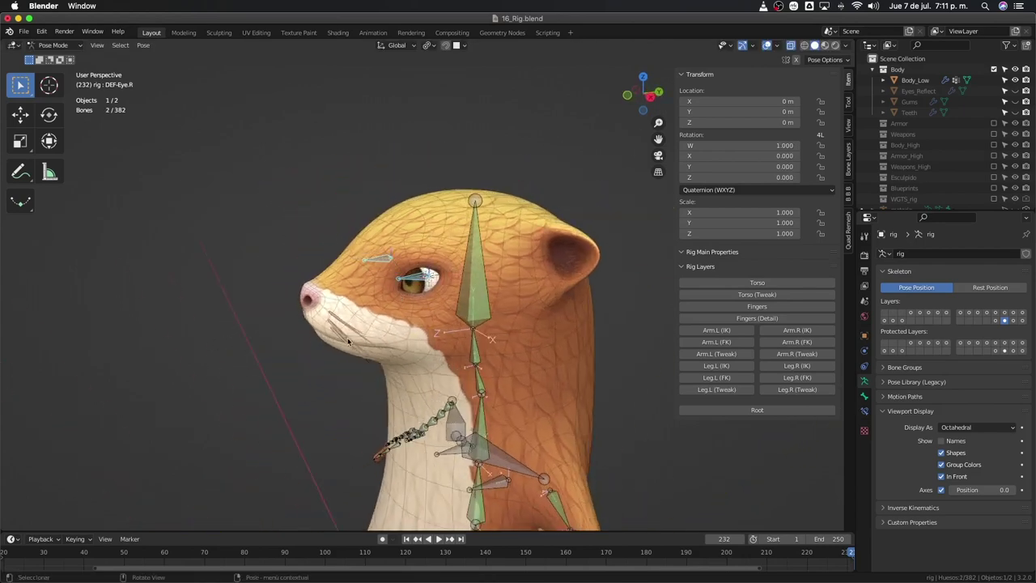
pyautogui.press('r')
pyautogui.press('r')
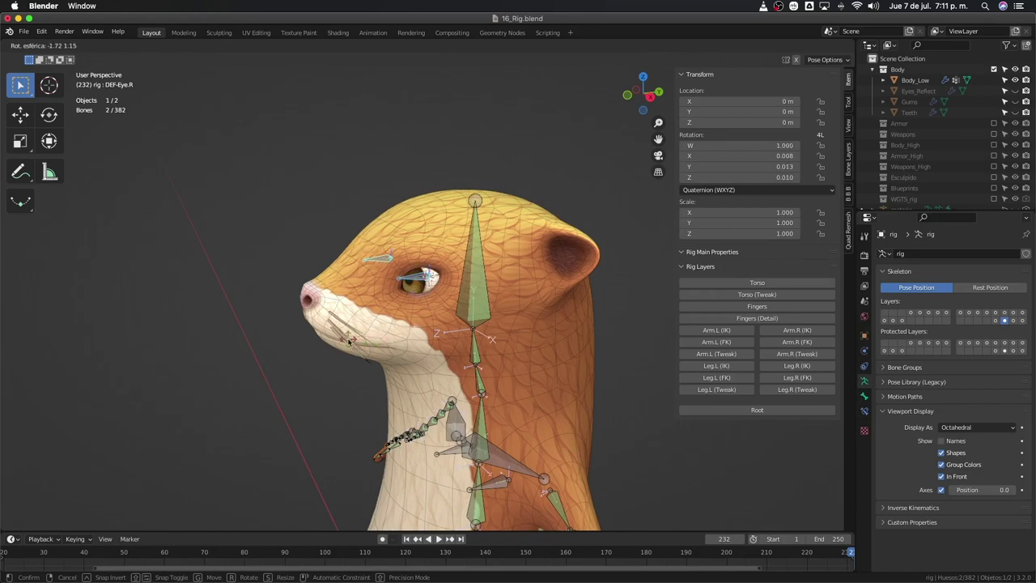
pyautogui.press('Escape')
pyautogui.moveTo(361, 337); pyautogui.dragTo(410, 330, button='middle')
pyautogui.press('x')
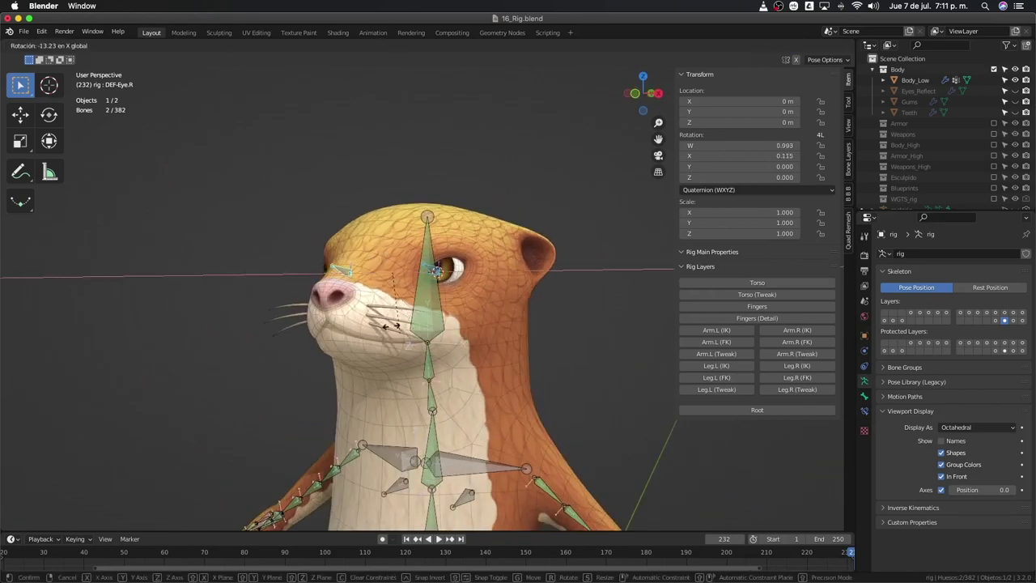
pyautogui.press('Escape')
pyautogui.moveTo(409, 329)
pyautogui.keyDown('alt'); pyautogui.mouseDown(button='middle')
pyautogui.moveTo(496, 340)
pyautogui.moveTo(420, 335)
pyautogui.moveTo(397, 322)
pyautogui.moveTo(425, 312)
pyautogui.moveTo(435, 283)
pyautogui.moveTo(459, 272)
pyautogui.mouseUp(button='middle'); pyautogui.keyUp('alt')
pyautogui.press('Tab')
pyautogui.click(430, 275)
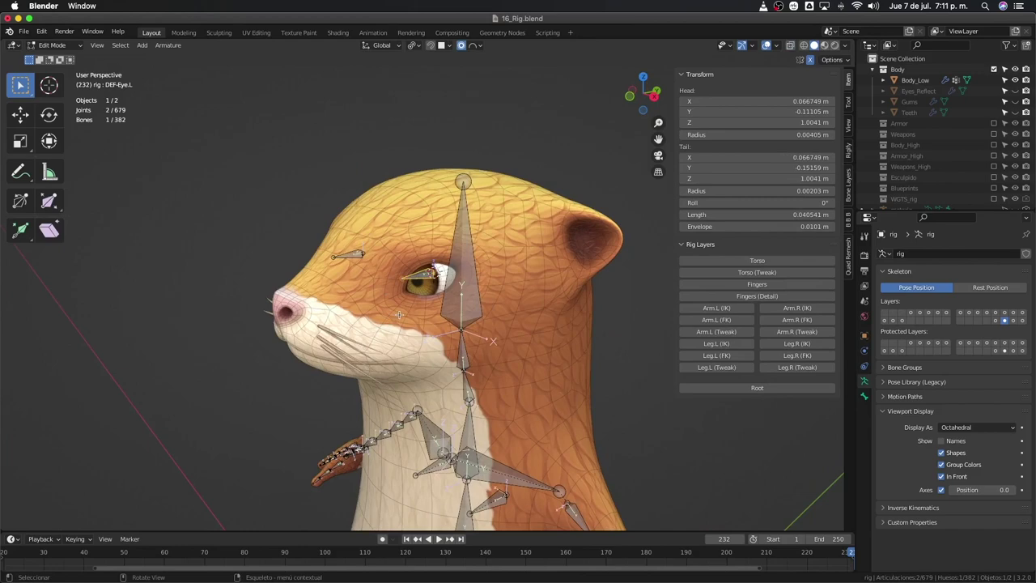
# Step: Test-rotate the left eye bone in Pose Mode, then reset its rotation to rest
pyautogui.press('Tab')
pyautogui.press('r')
pyautogui.press('r')
pyautogui.press('Return')
pyautogui.moveTo(437, 299)
pyautogui.mouseDown(button='middle')
pyautogui.moveTo(467, 330)
pyautogui.moveTo(477, 314)
pyautogui.moveTo(404, 316)
pyautogui.mouseUp(button='middle')
pyautogui.hotkey('alt', 'r')
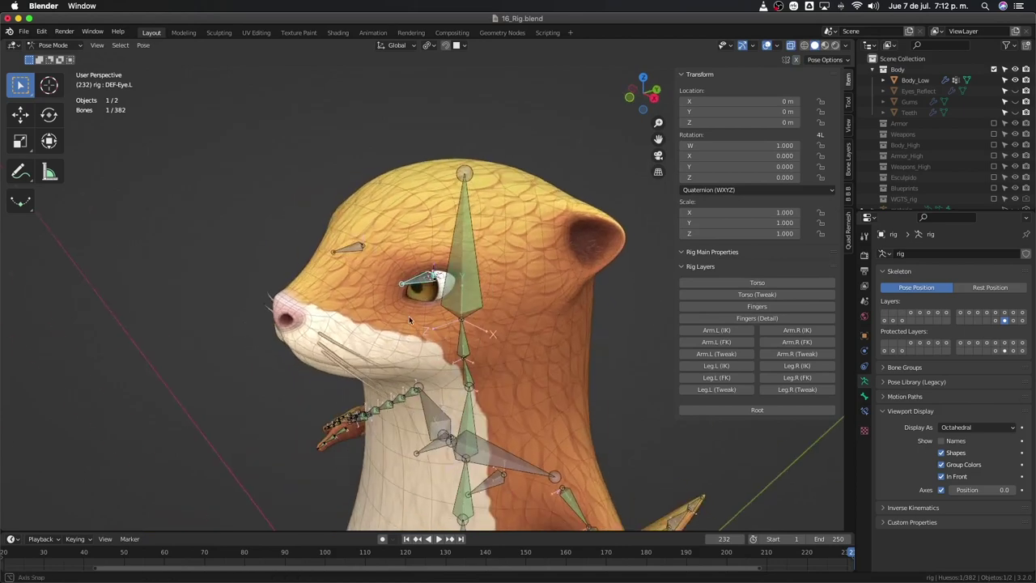
# Step: In Edit Mode, duplicate the left eye bone in place and scale the copy up about 1.88×
pyautogui.press('Tab')
pyautogui.scroll(2, 412, 317)
pyautogui.scroll(2, 425, 323)
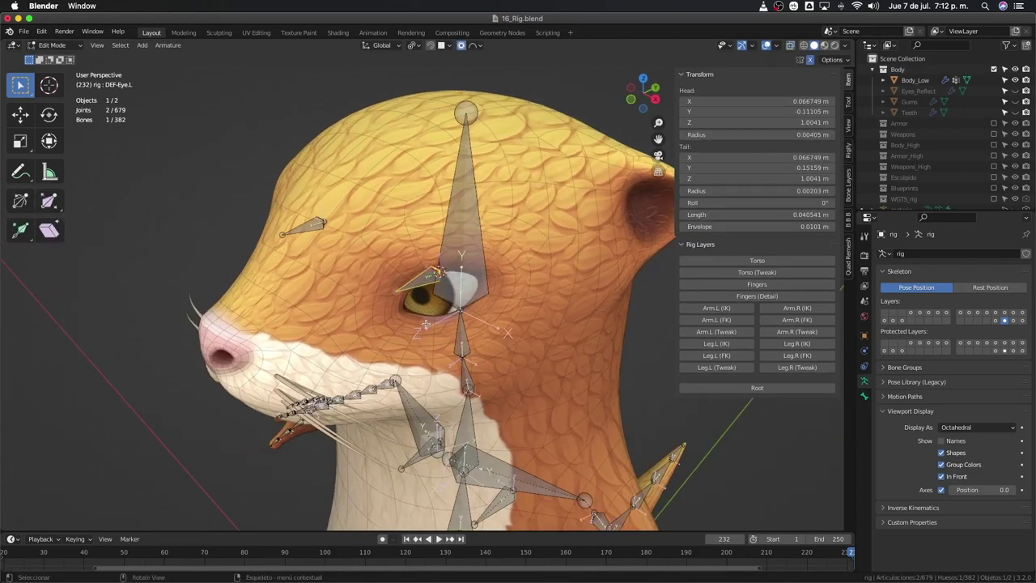
pyautogui.moveTo(425, 324); pyautogui.dragTo(415, 317, button='middle')
pyautogui.hotkey('shift', 'd')
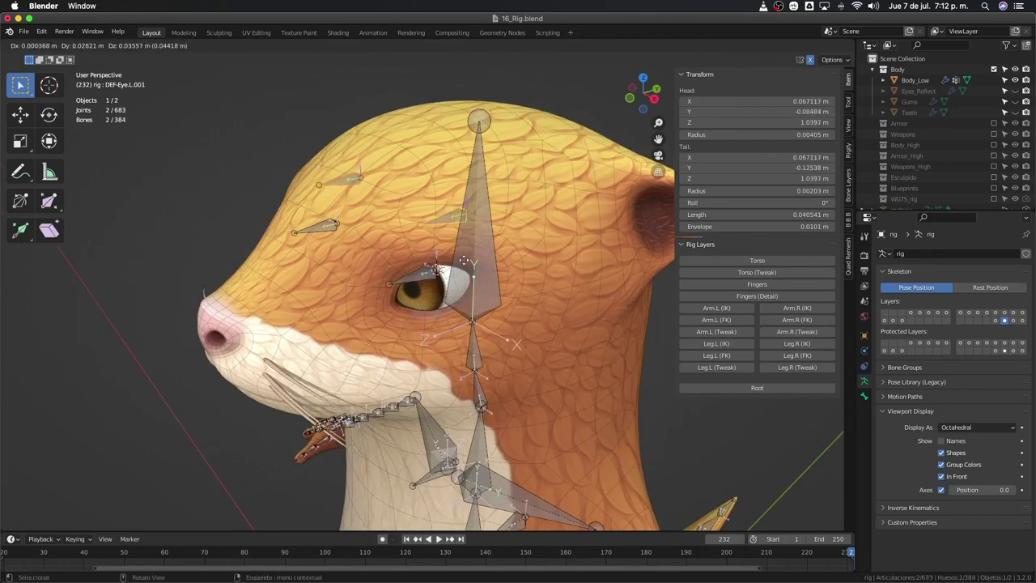
pyautogui.rightClick(437, 332)
pyautogui.press('s')
pyautogui.click(396, 307)
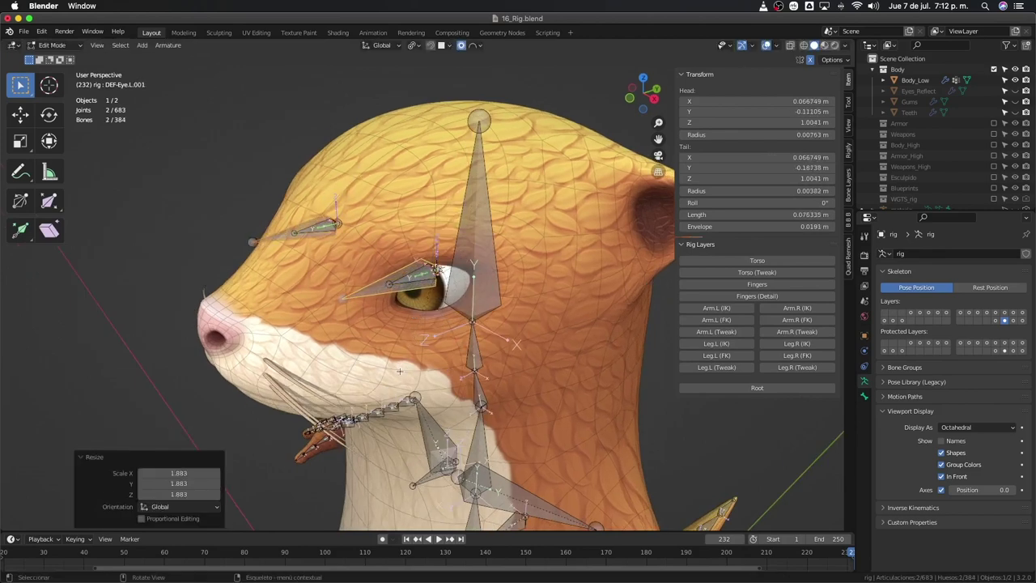
# Step: Delete the extra duplicated eye bones and select the enlarged copy DEF-Eye.L.001
pyautogui.moveTo(396, 309)
pyautogui.mouseDown(button='middle')
pyautogui.moveTo(421, 308)
pyautogui.moveTo(316, 229)
pyautogui.mouseUp(button='middle')
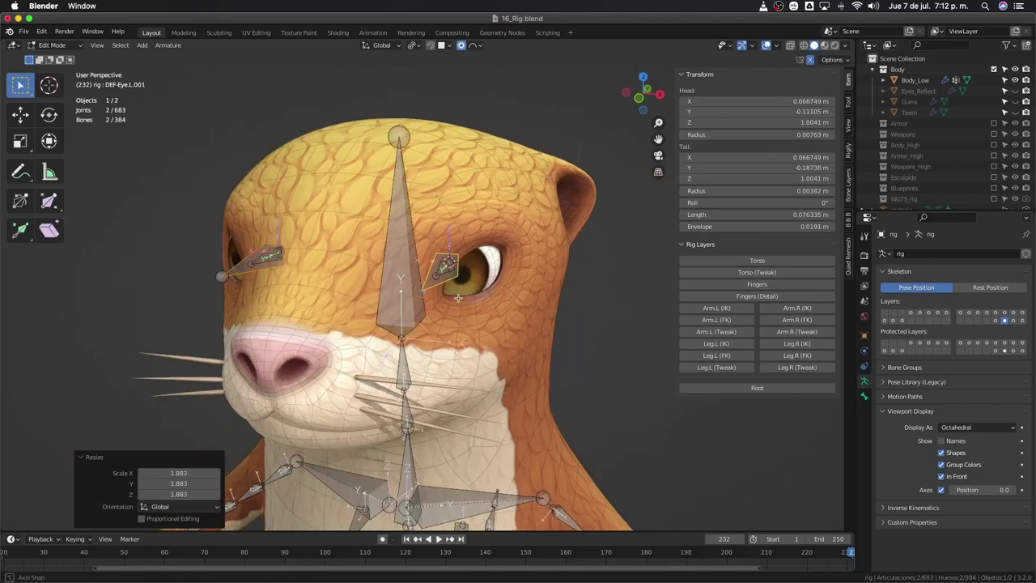
pyautogui.moveTo(316, 229); pyautogui.dragTo(253, 302)
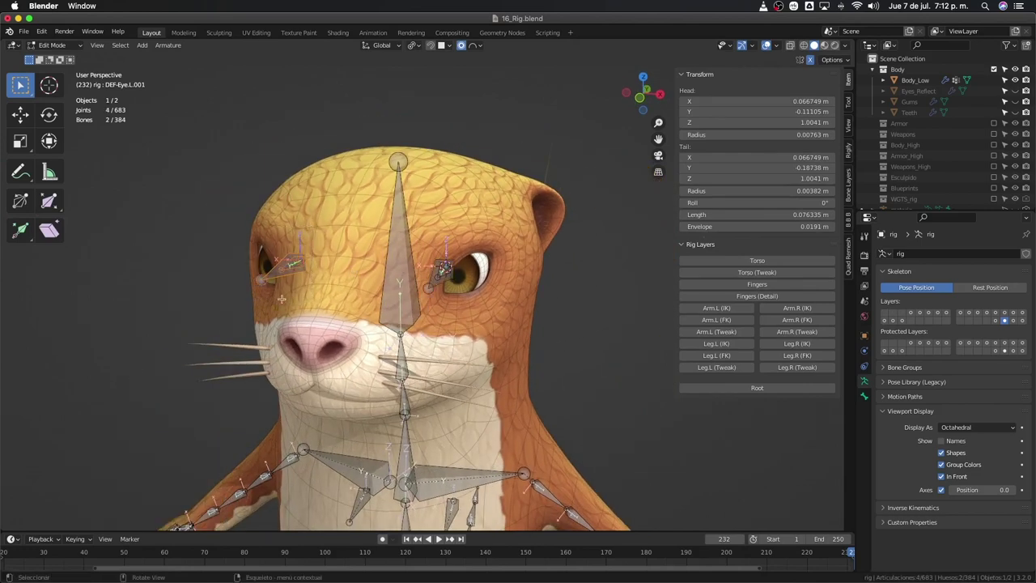
pyautogui.press('x')
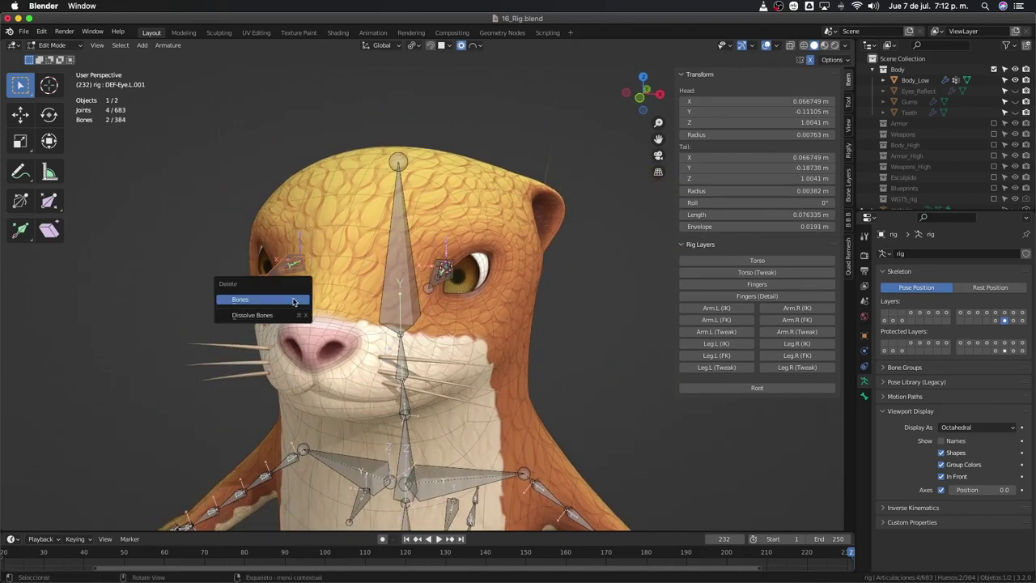
pyautogui.click(294, 301)
pyautogui.hotkey('ctrl', 'z')
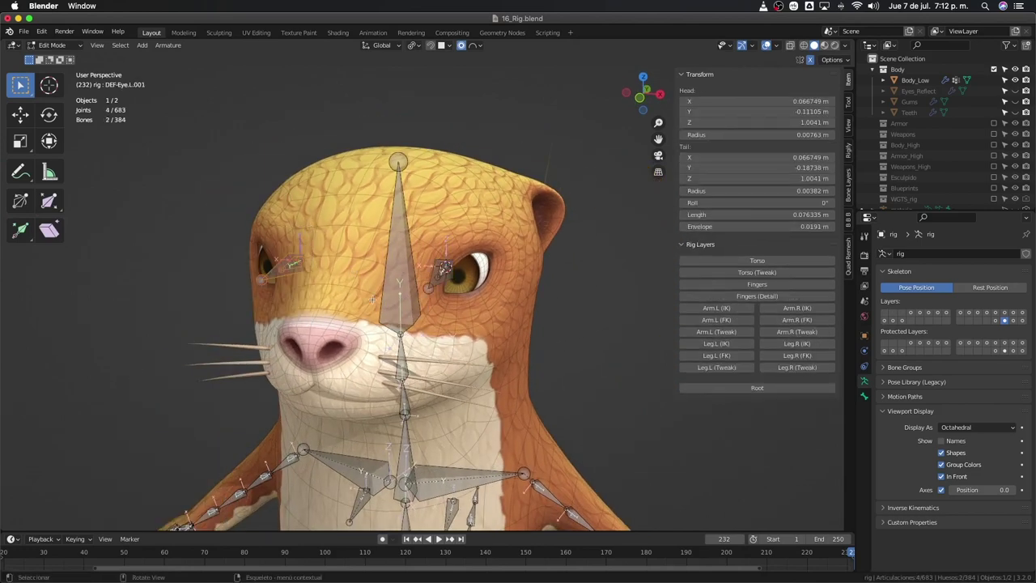
pyautogui.press('x')
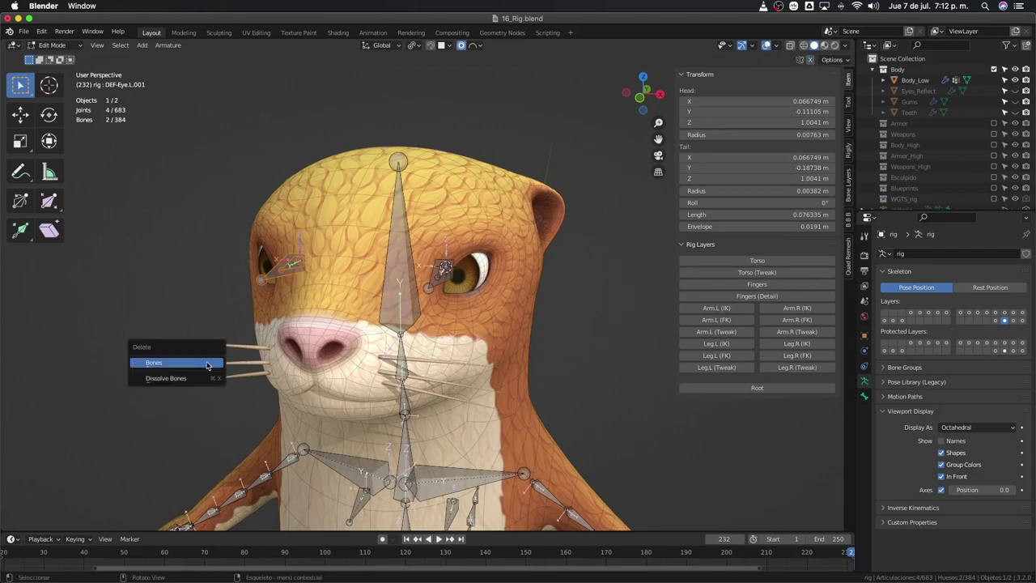
pyautogui.click(216, 363)
pyautogui.scroll(2, 459, 291)
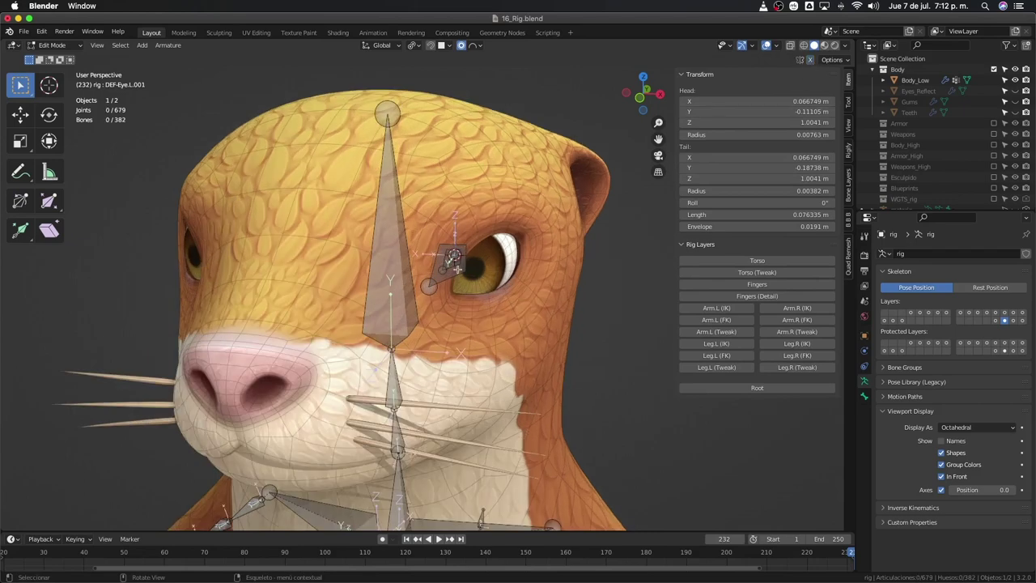
pyautogui.click(455, 268)
pyautogui.moveTo(456, 268)
pyautogui.mouseDown(button='middle')
pyautogui.moveTo(420, 307)
pyautogui.moveTo(444, 349)
pyautogui.mouseUp(button='middle')
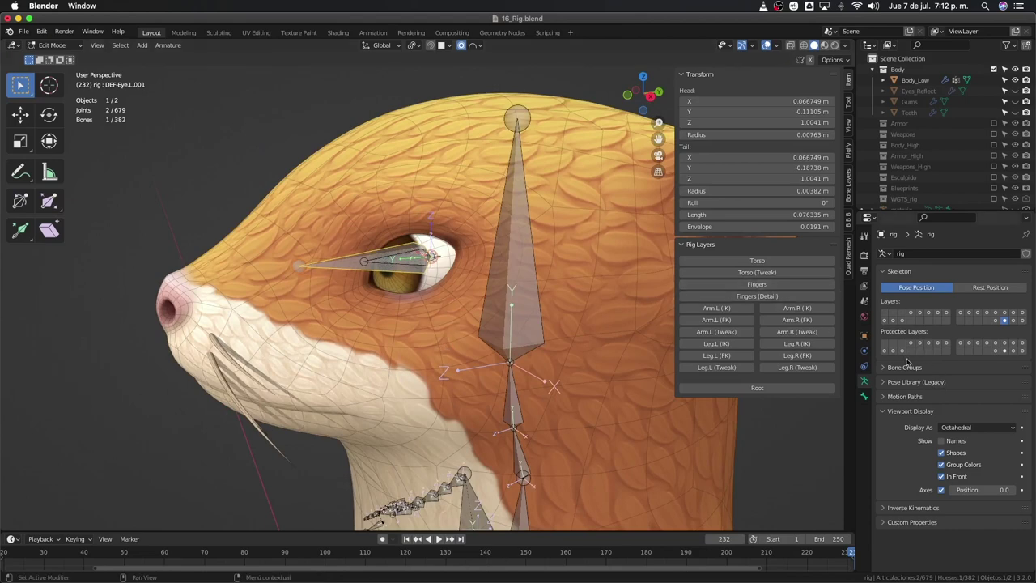
# Step: Rename the enlarged copy DEF-Eye.L.001 to DEF-Eye_parent.L in Bone properties
pyautogui.click(864, 396)
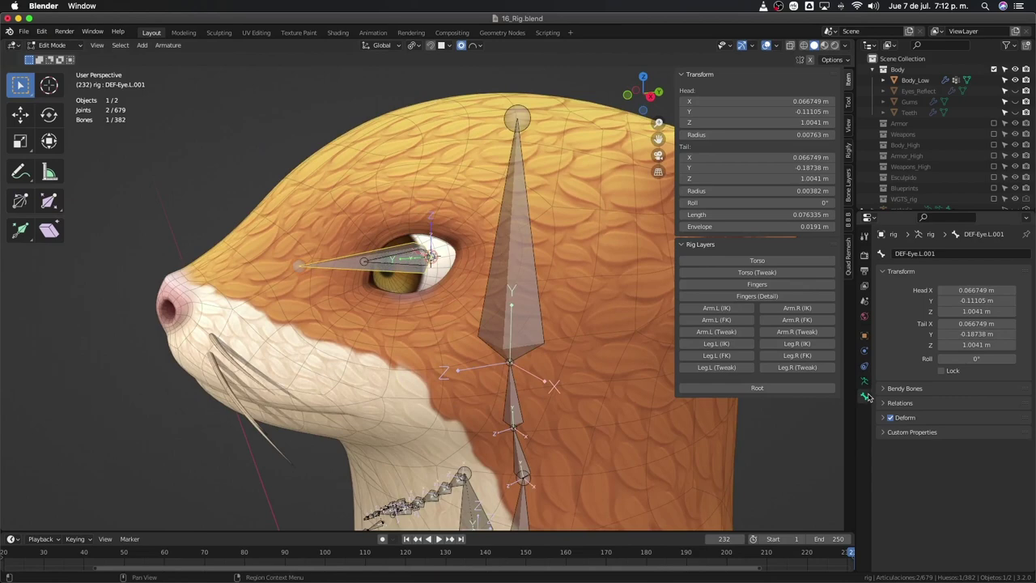
pyautogui.click(918, 252)
pyautogui.click(917, 252)
pyautogui.write('_')
pyautogui.write('parent')
pyautogui.press('BackSpace')
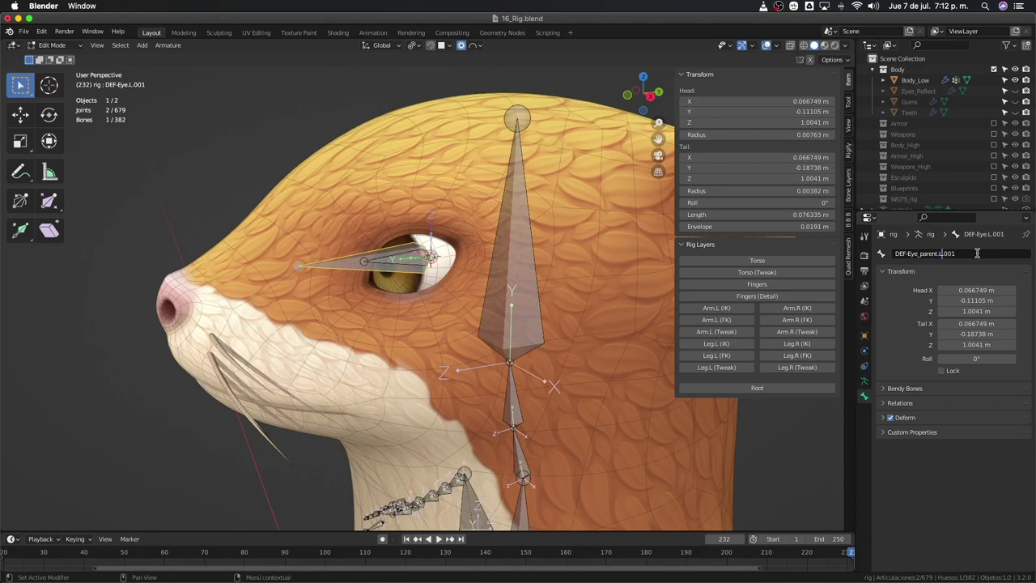
pyautogui.press('Return')
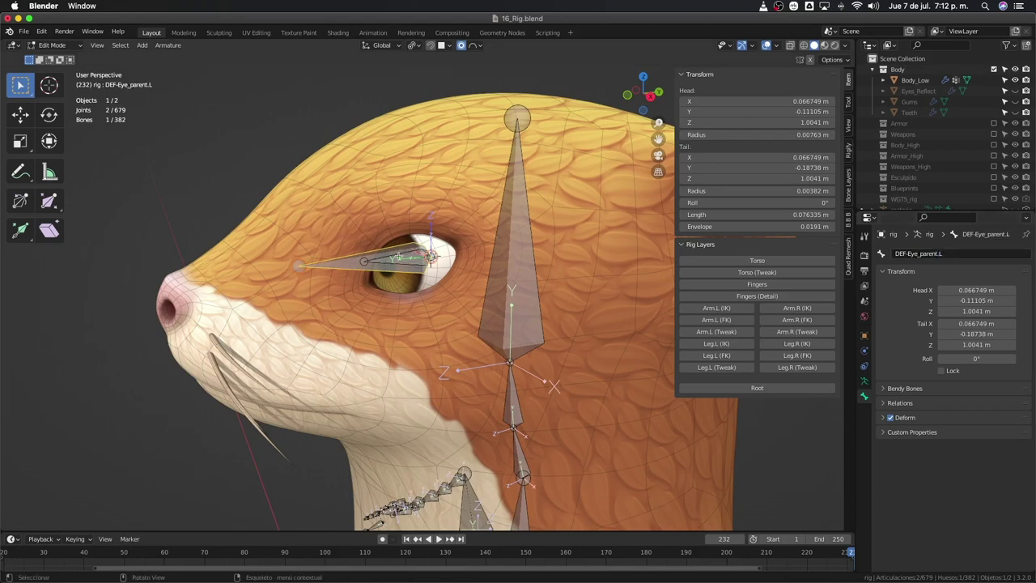
# Step: With X-ray on, parent DEF-Eye.L to DEF-Eye_parent.L using Keep Offset
pyautogui.scroll(3, 397, 256)
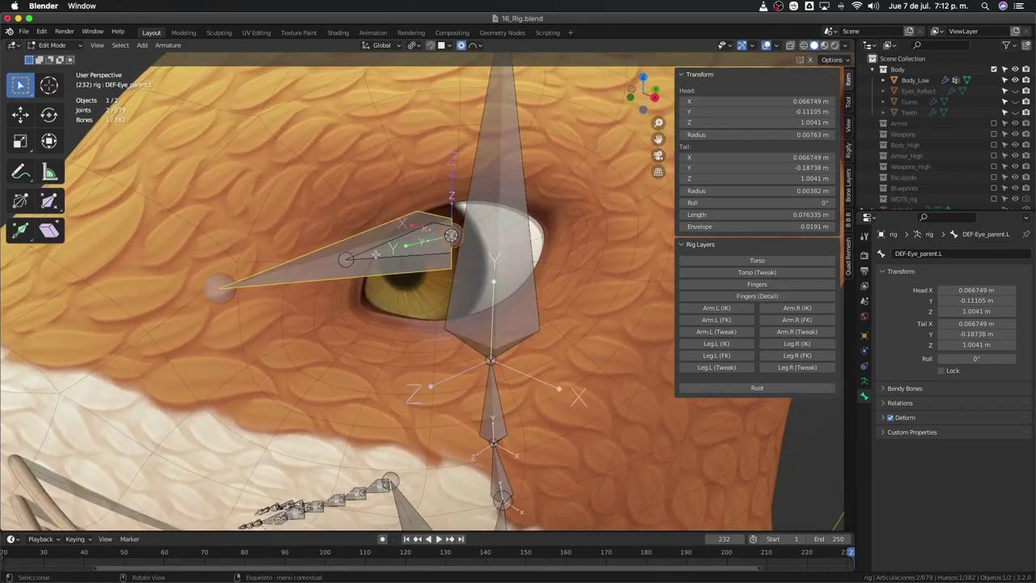
pyautogui.moveTo(375, 246); pyautogui.dragTo(361, 276, button='middle')
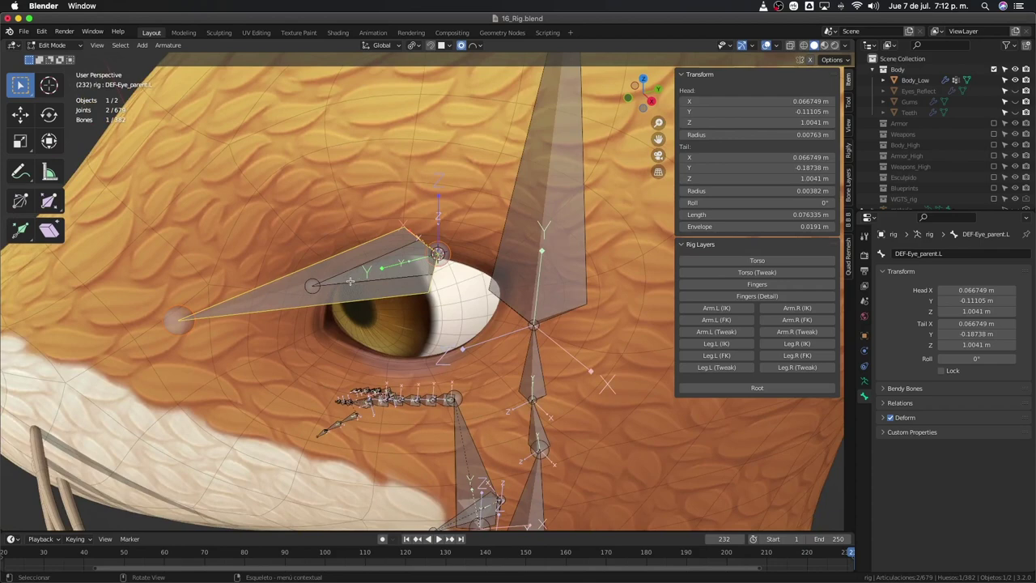
pyautogui.hotkey('alt', 'z')
pyautogui.click(346, 269)
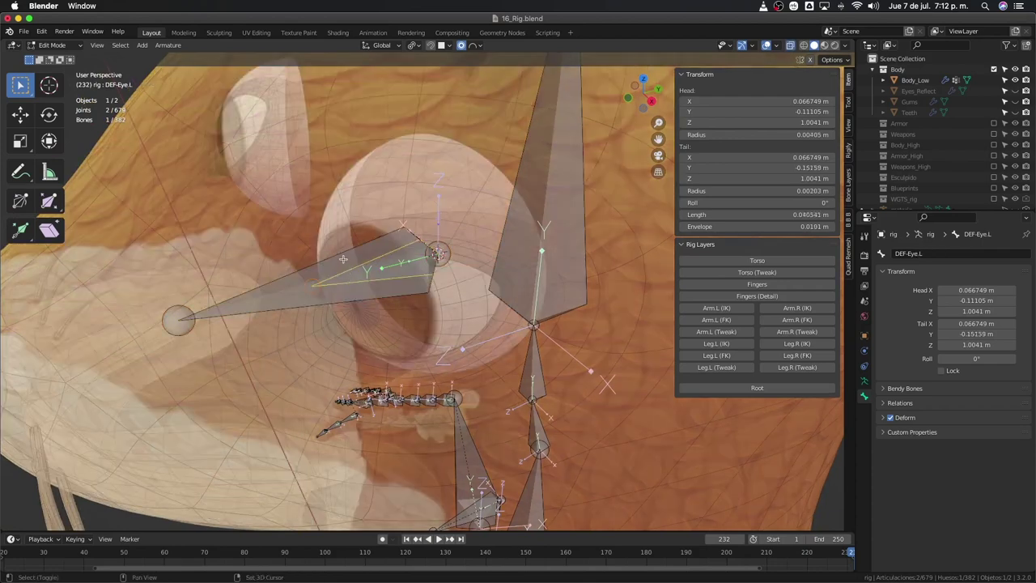
pyautogui.keyDown('shift'); pyautogui.click(344, 259); pyautogui.keyUp('shift')
pyautogui.moveTo(349, 283); pyautogui.dragTo(377, 281, button='middle')
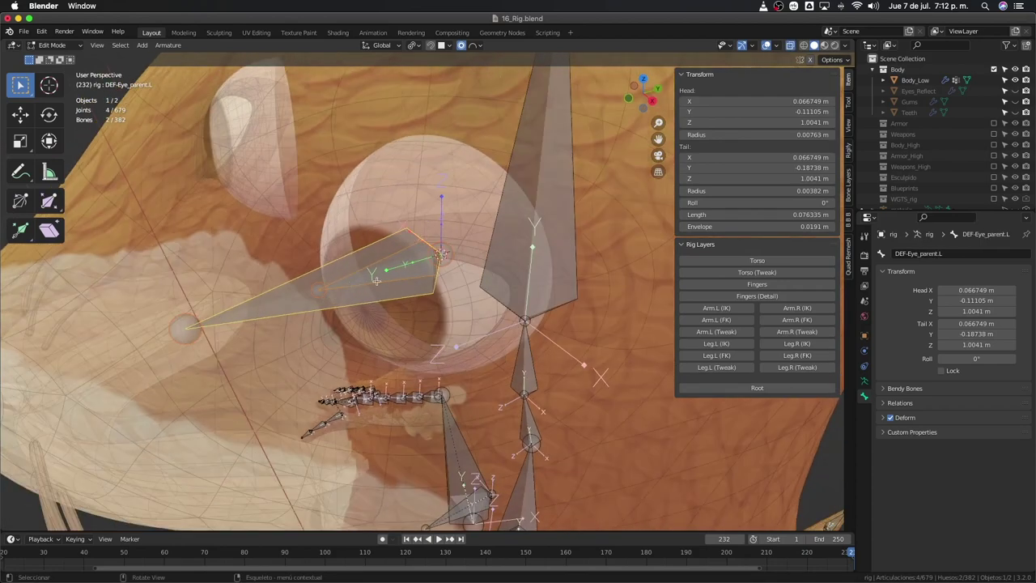
pyautogui.hotkey('ctrl', 'p')
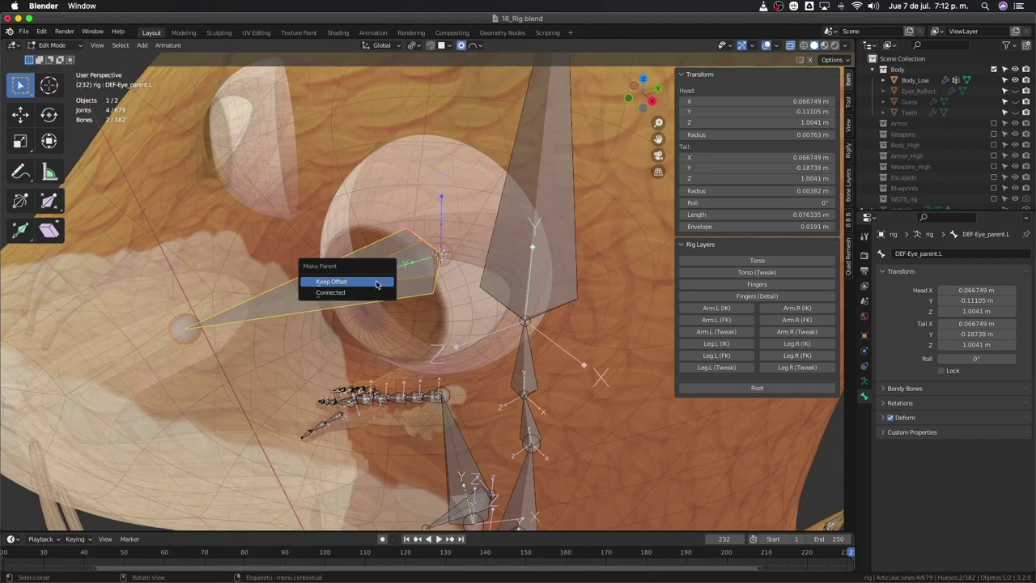
pyautogui.click(376, 282)
pyautogui.moveTo(378, 283)
pyautogui.mouseDown(button='middle')
pyautogui.moveTo(401, 287)
pyautogui.moveTo(354, 282)
pyautogui.mouseUp(button='middle')
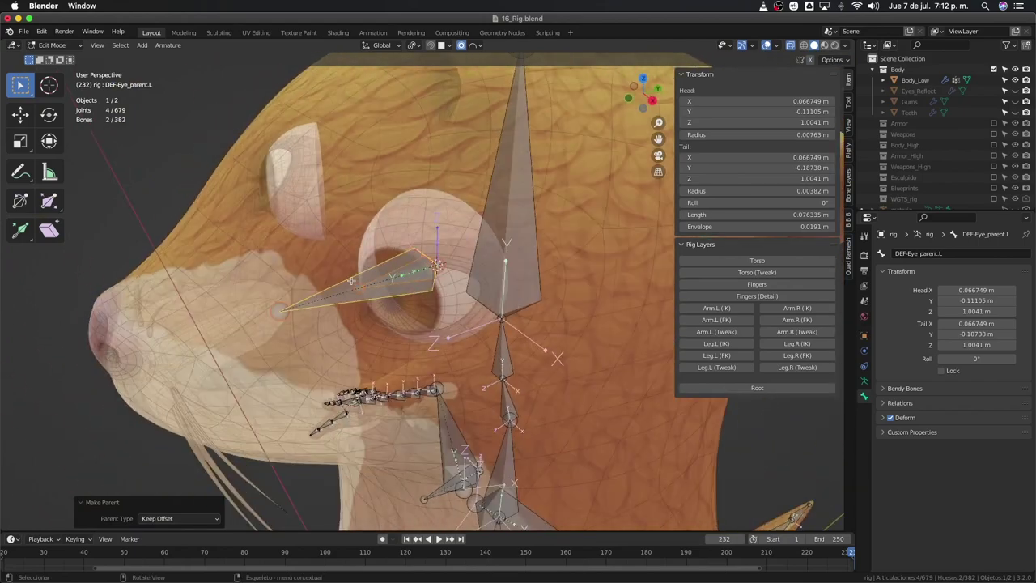
pyautogui.click(376, 296)
pyautogui.moveTo(375, 297); pyautogui.dragTo(376, 296, button='middle')
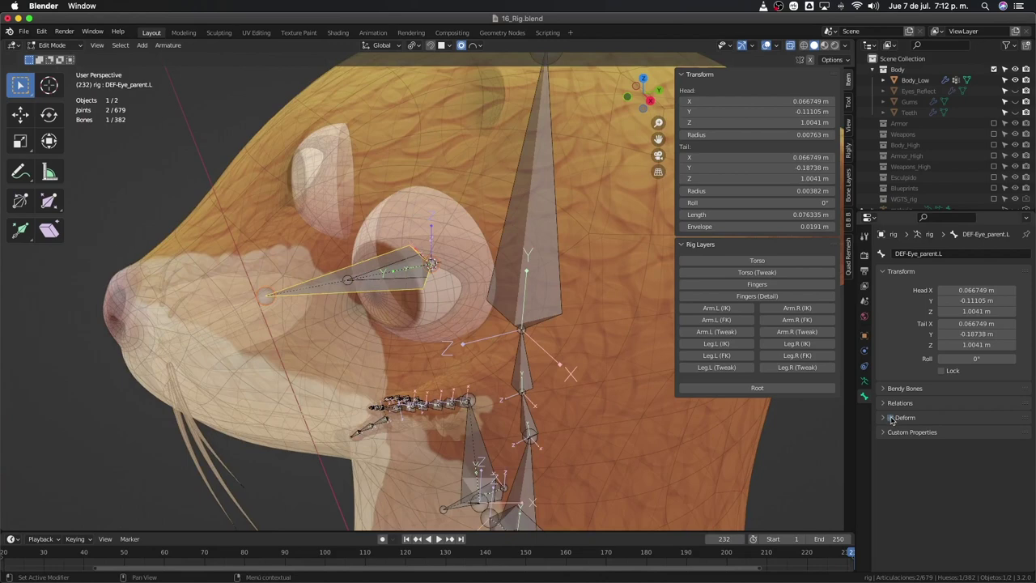
# Step: Rename the parent bone to MCH-Eye_parent.L and test-rotate it in Pose Mode
pyautogui.doubleClick(902, 253)
pyautogui.write('MCH')
pyautogui.press('Return')
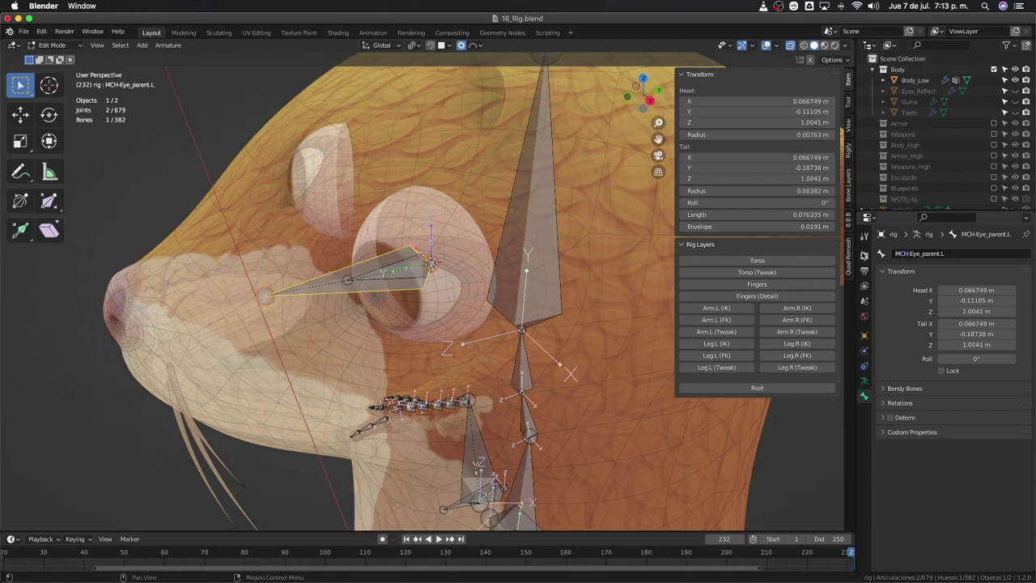
pyautogui.moveTo(664, 292); pyautogui.dragTo(384, 296, button='middle')
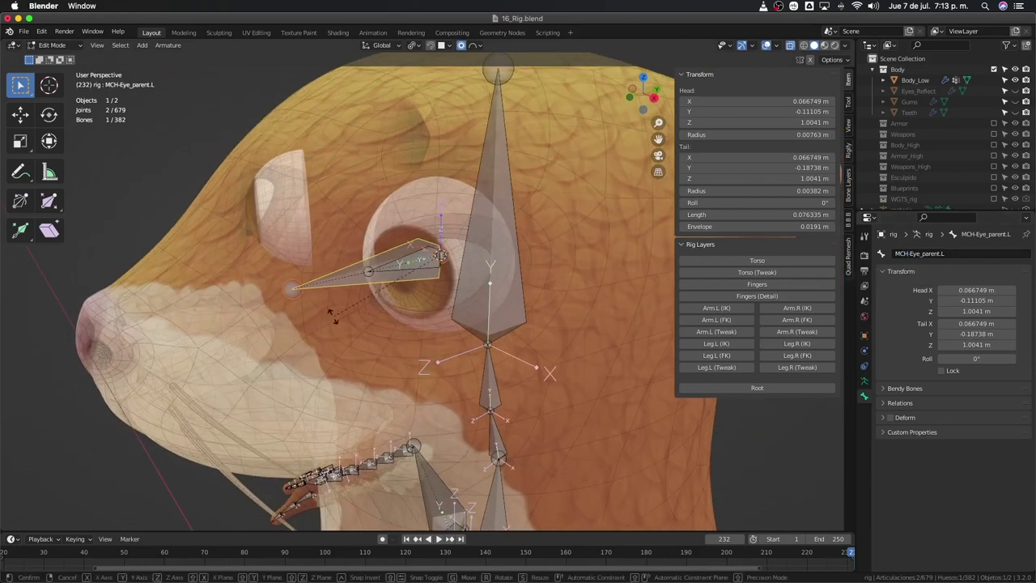
pyautogui.press('r')
pyautogui.press('r')
pyautogui.press('Escape')
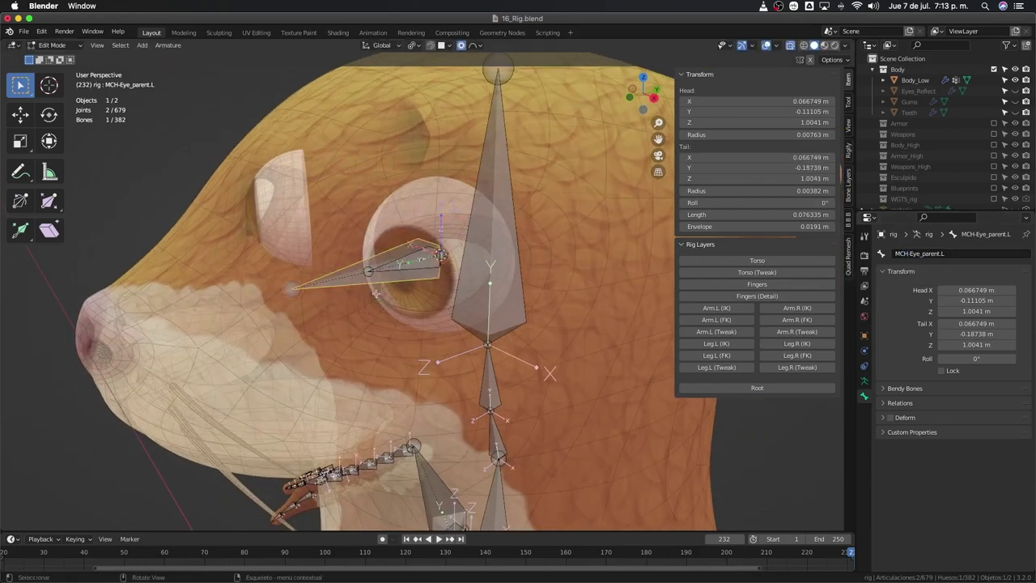
pyautogui.hotkey('ctrl', 'Tab')
pyautogui.press('r')
pyautogui.press('r')
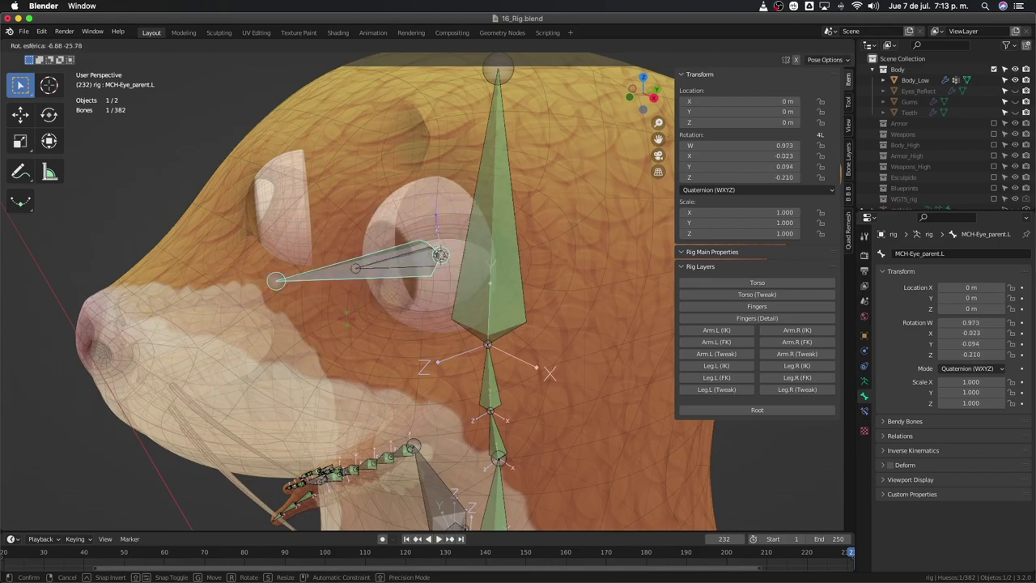
pyautogui.press('Escape')
pyautogui.moveTo(412, 348); pyautogui.dragTo(468, 335, button='middle')
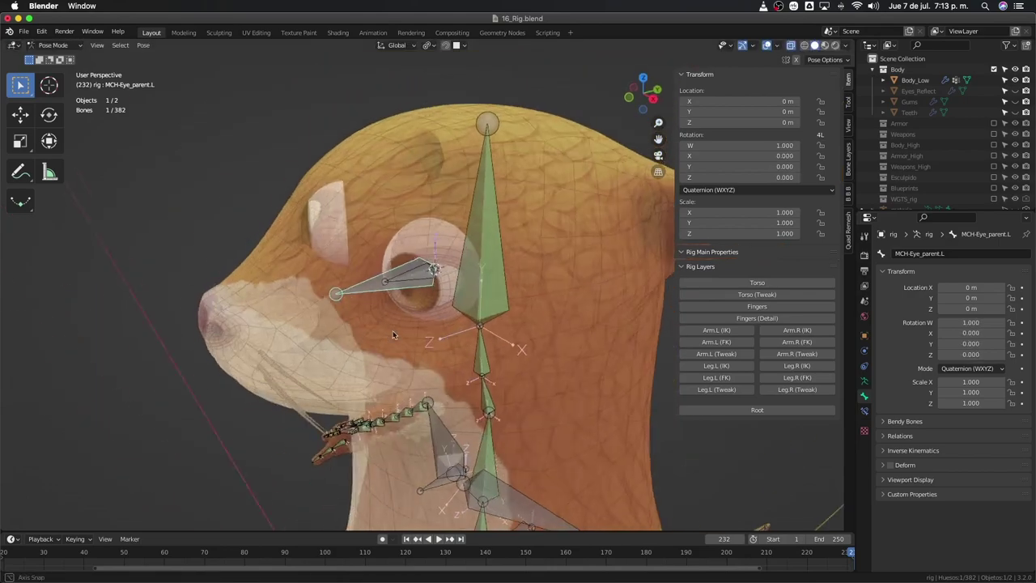
# Step: Duplicate MCH-Eye_parent.L, moving the copy about 0.044 m along X toward the face centre
pyautogui.press('Tab')
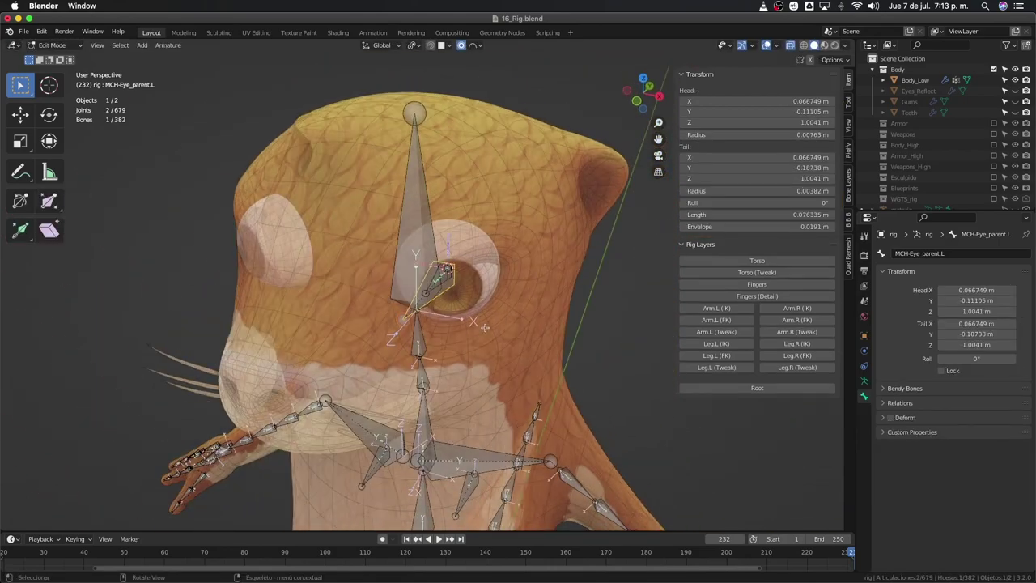
pyautogui.hotkey('shift', 'd')
pyautogui.press('x')
pyautogui.click(421, 324)
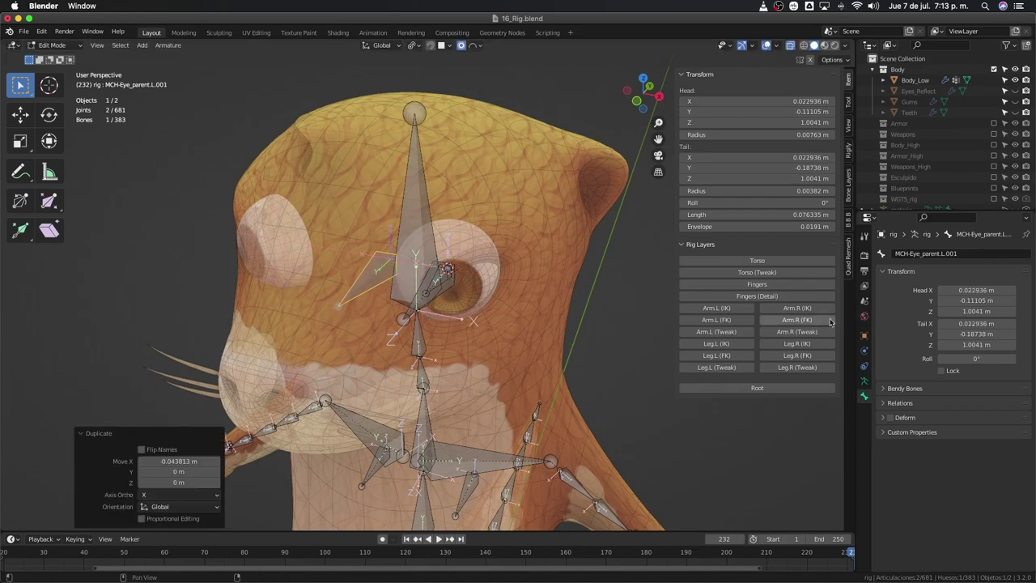
# Step: Rename the duplicate MCH-Eye_parent.L.001 to MCH-Eye_Middle
pyautogui.click(922, 253)
pyautogui.moveTo(921, 254); pyautogui.dragTo(998, 258)
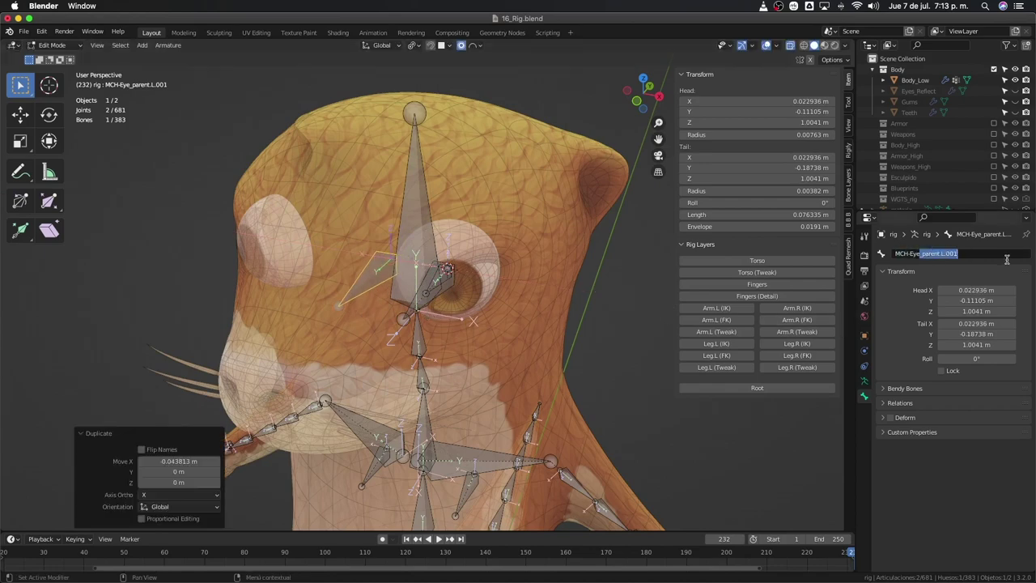
pyautogui.press('BackSpace')
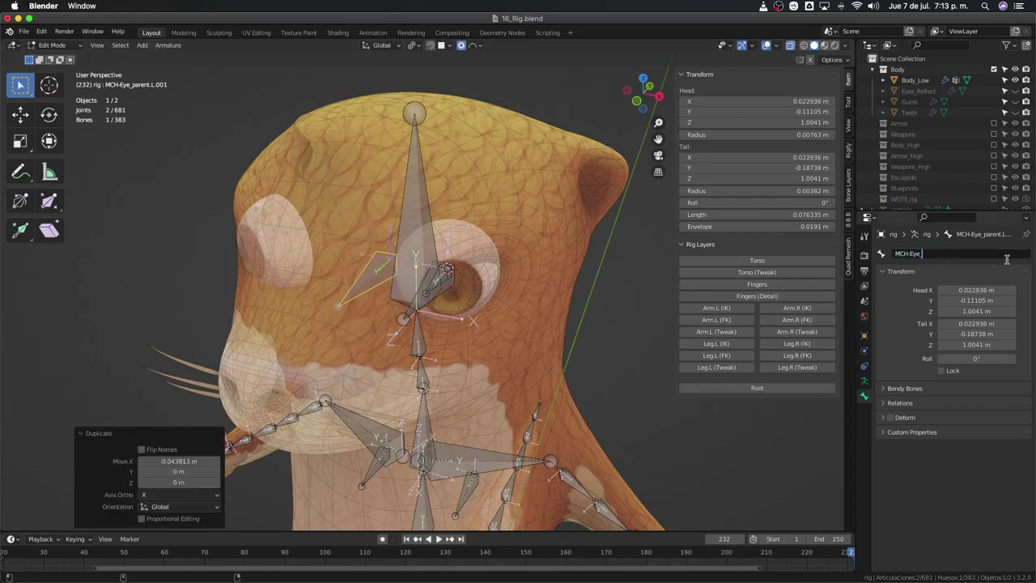
pyautogui.write('_Middle')
pyautogui.press('Return')
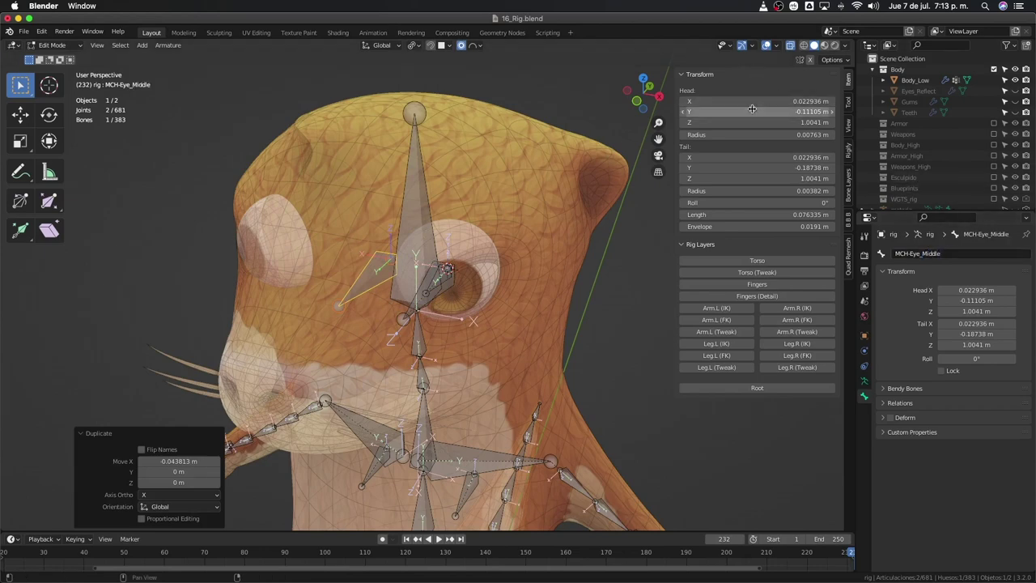
# Step: Set MCH-Eye_Middle's head X and tail X to 0 m to centre it between the eyes
pyautogui.click(752, 101)
pyautogui.write('0')
pyautogui.press('Return')
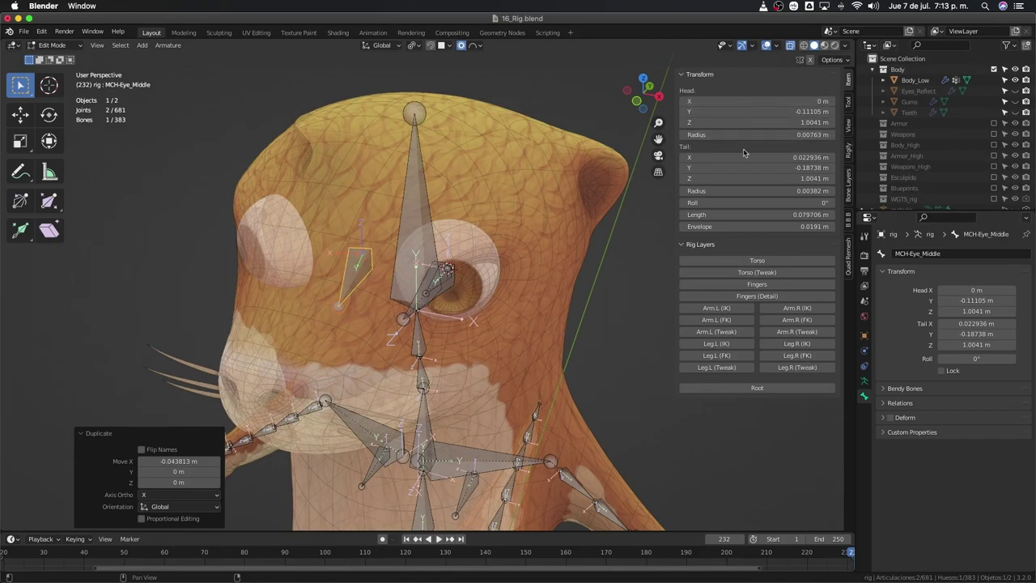
pyautogui.click(744, 157)
pyautogui.write('0')
pyautogui.press('Return')
pyautogui.moveTo(340, 267)
pyautogui.mouseDown(button='middle')
pyautogui.moveTo(283, 272)
pyautogui.moveTo(355, 288)
pyautogui.moveTo(377, 315)
pyautogui.moveTo(423, 310)
pyautogui.moveTo(445, 289)
pyautogui.mouseUp(button='middle')
pyautogui.press('KP_1')
pyautogui.click(441, 293)
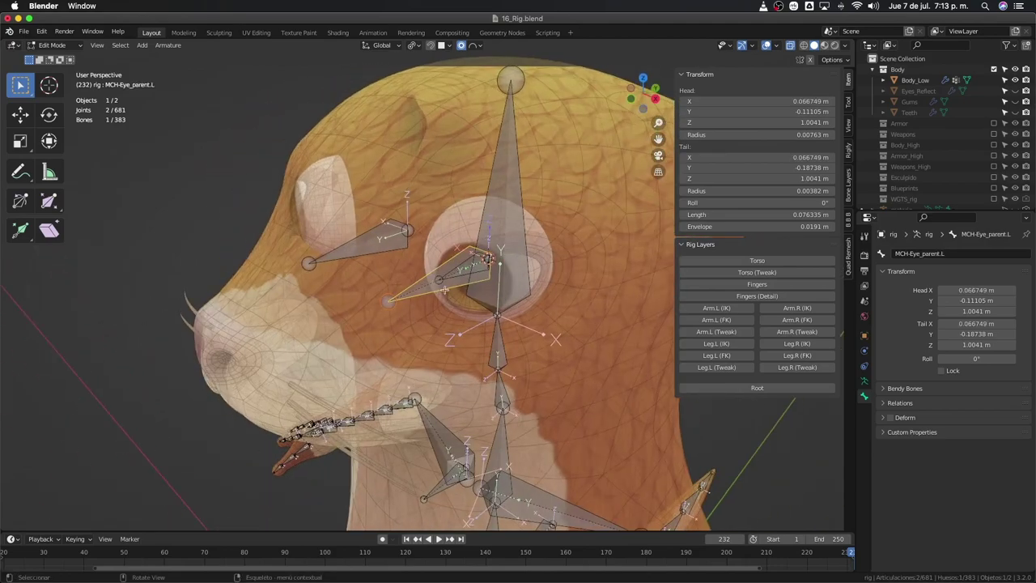
# Step: In Pose Mode, select the left eye bone plus MCH-Eye_Middle as active and bring up the targeted-constraint menu
pyautogui.click(863, 366)
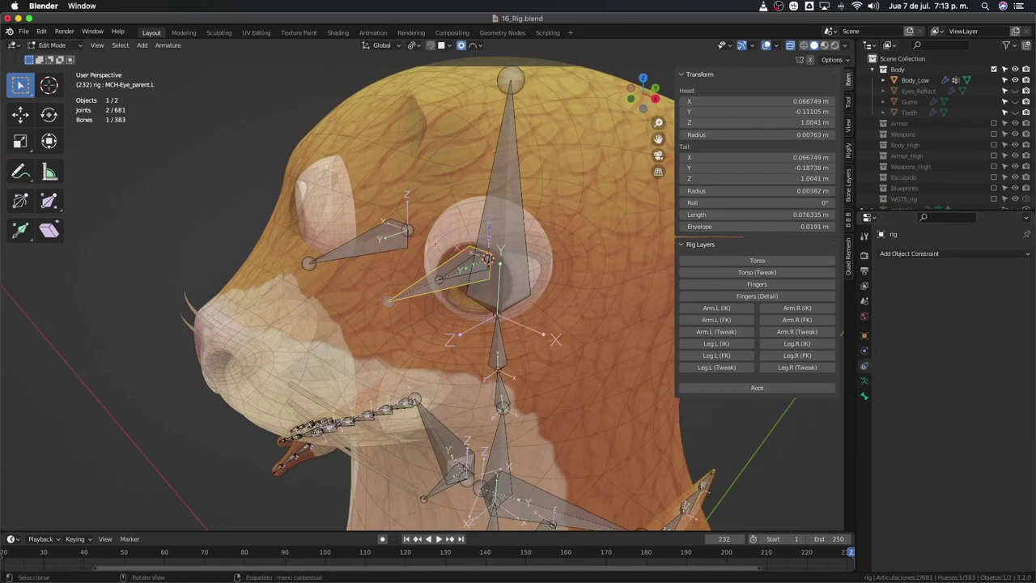
pyautogui.hotkey('ctrl', 'Tab')
pyautogui.keyDown('shift'); pyautogui.click(397, 254); pyautogui.keyUp('shift')
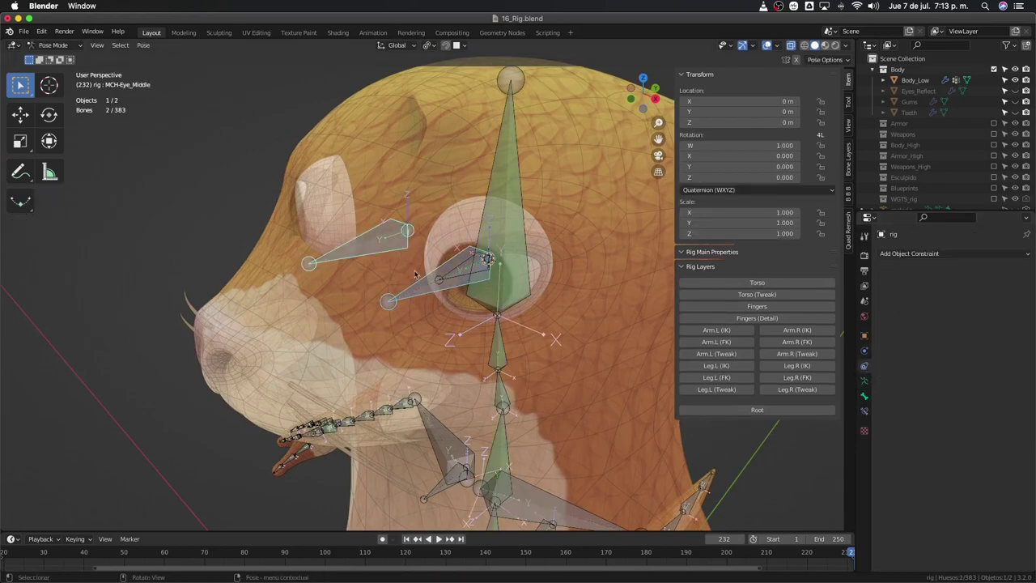
pyautogui.click(865, 413)
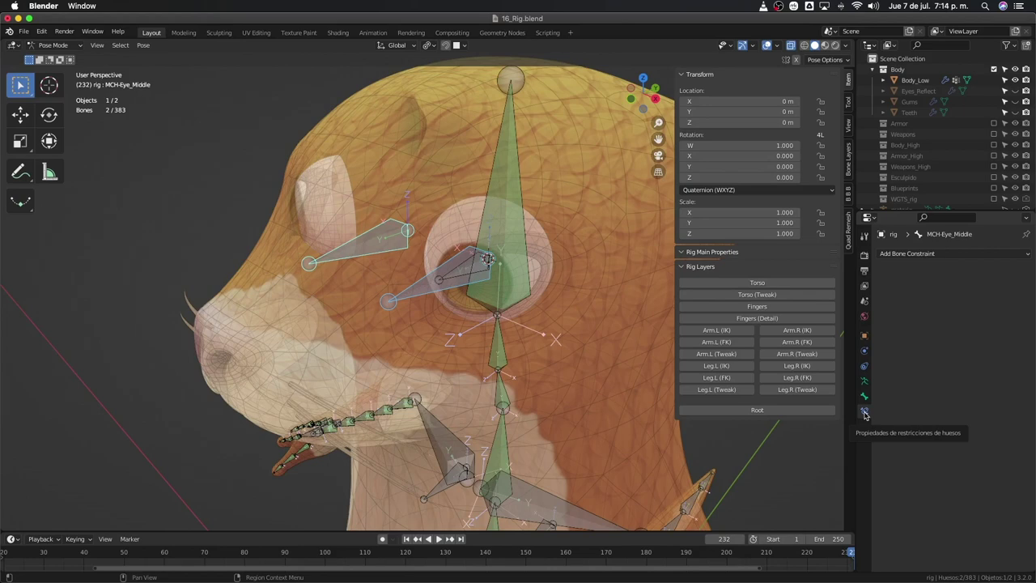
pyautogui.click(413, 287)
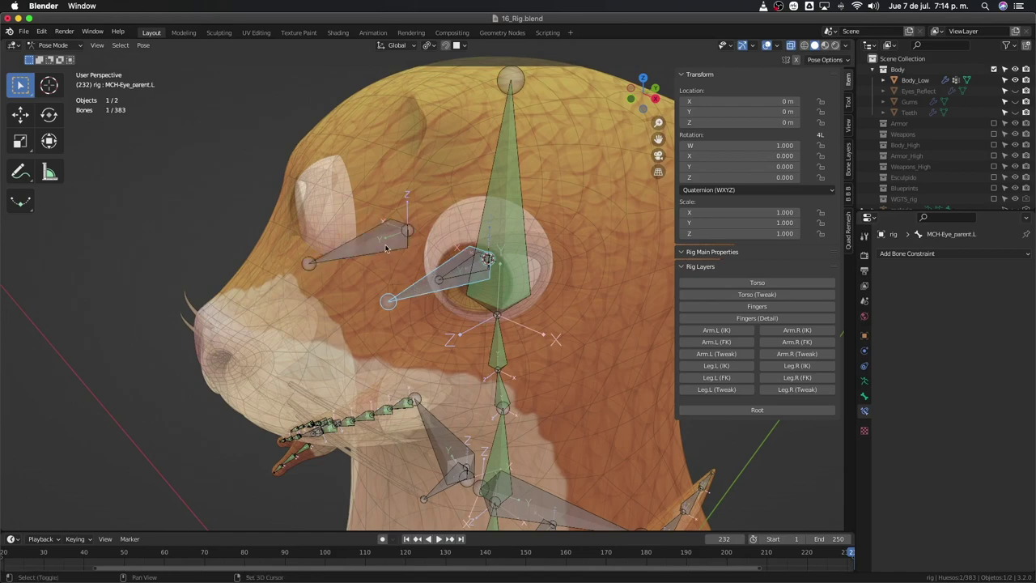
pyautogui.keyDown('shift'); pyautogui.click(387, 254); pyautogui.keyUp('shift')
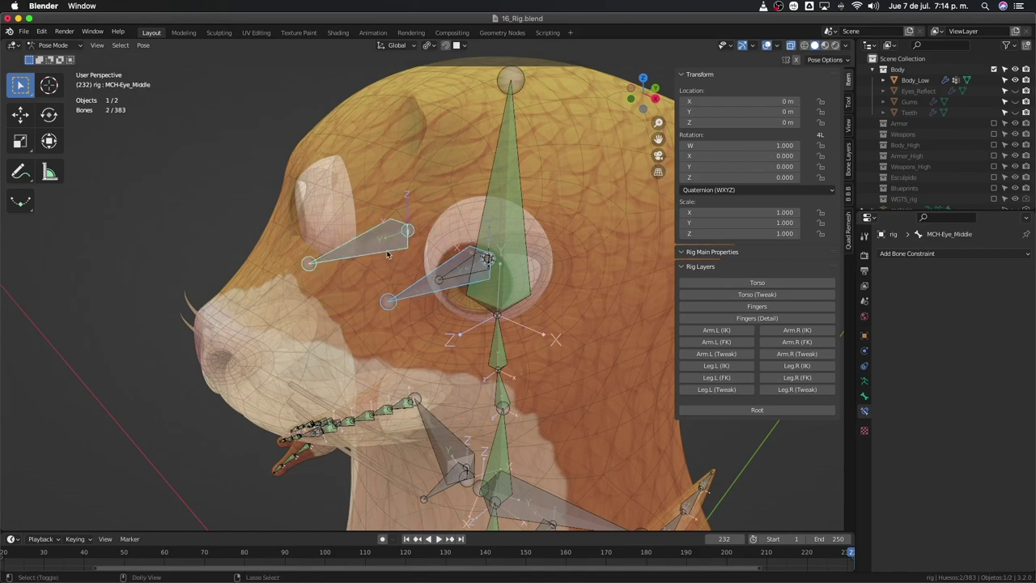
pyautogui.hotkey('ctrl', 'shift', 'c')
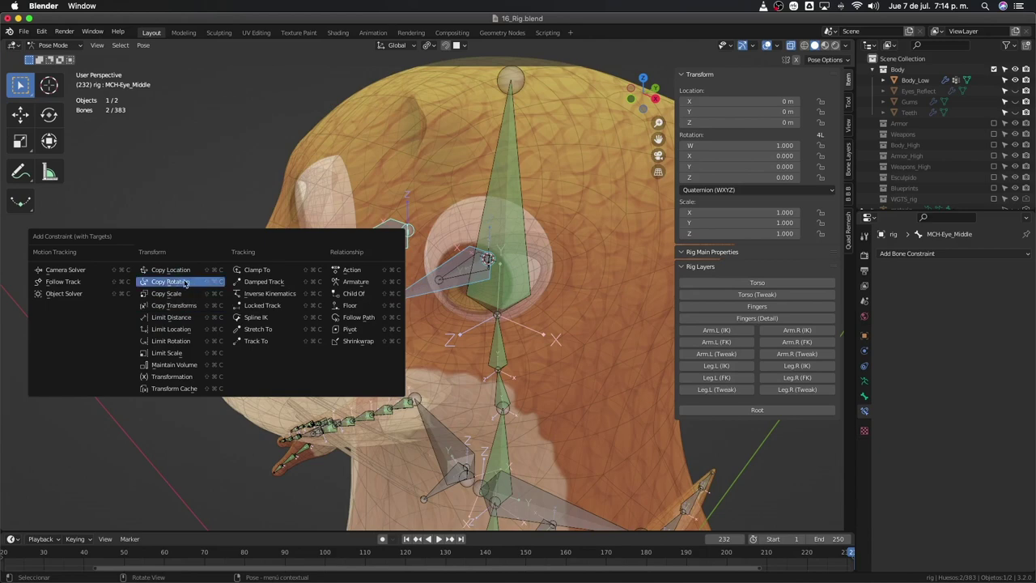
# Step: Give the left eye bone a Copy Rotation constraint targeting MCH-Eye_Middle, then test-rotate MCH-Eye_Middle
pyautogui.click(187, 283)
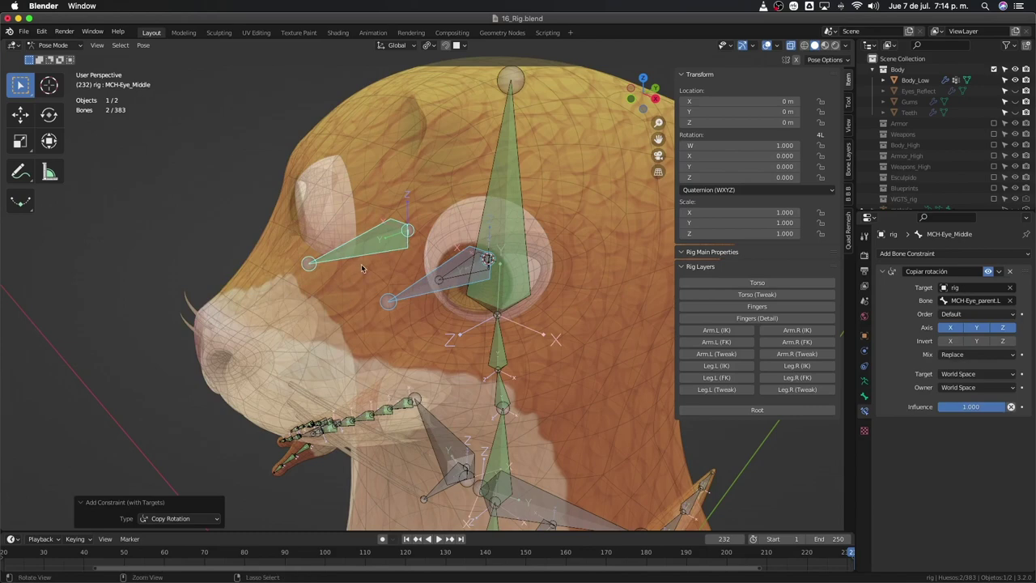
pyautogui.hotkey('ctrl', 'z')
pyautogui.keyDown('shift'); pyautogui.click(387, 257); pyautogui.keyUp('shift')
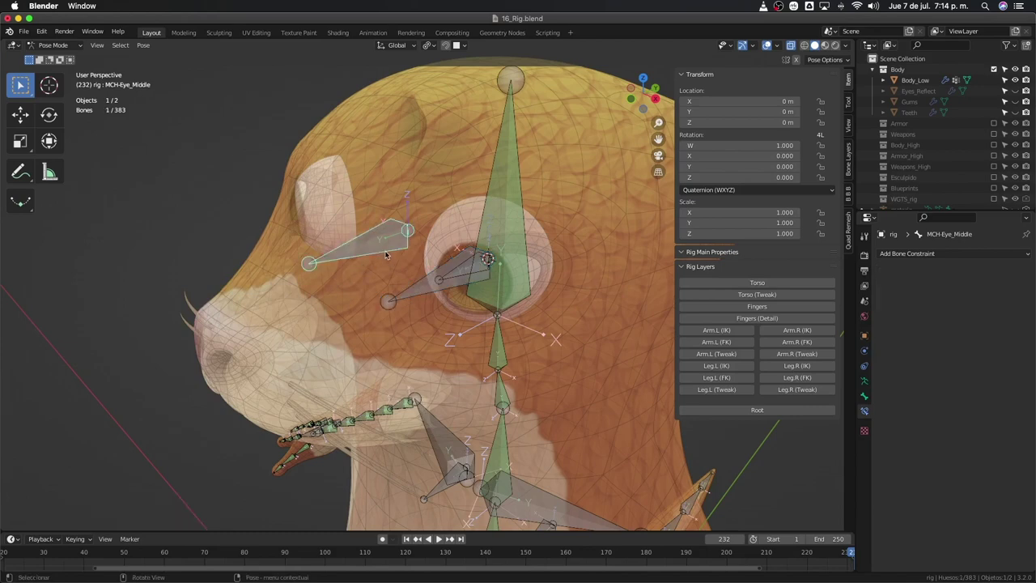
pyautogui.keyDown('shift'); pyautogui.click(414, 293); pyautogui.keyUp('shift')
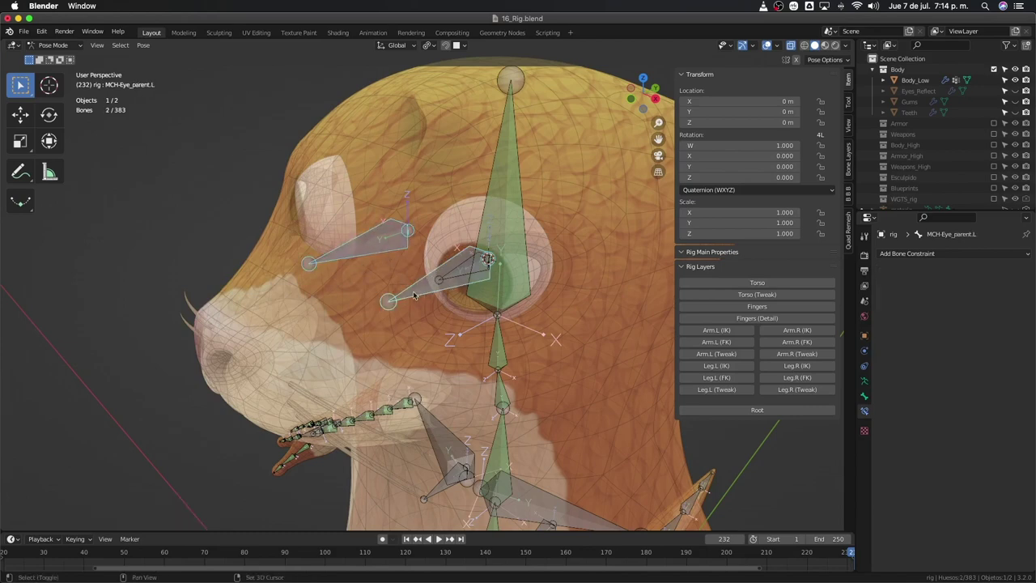
pyautogui.hotkey('shift', 'ctrl', 'c')
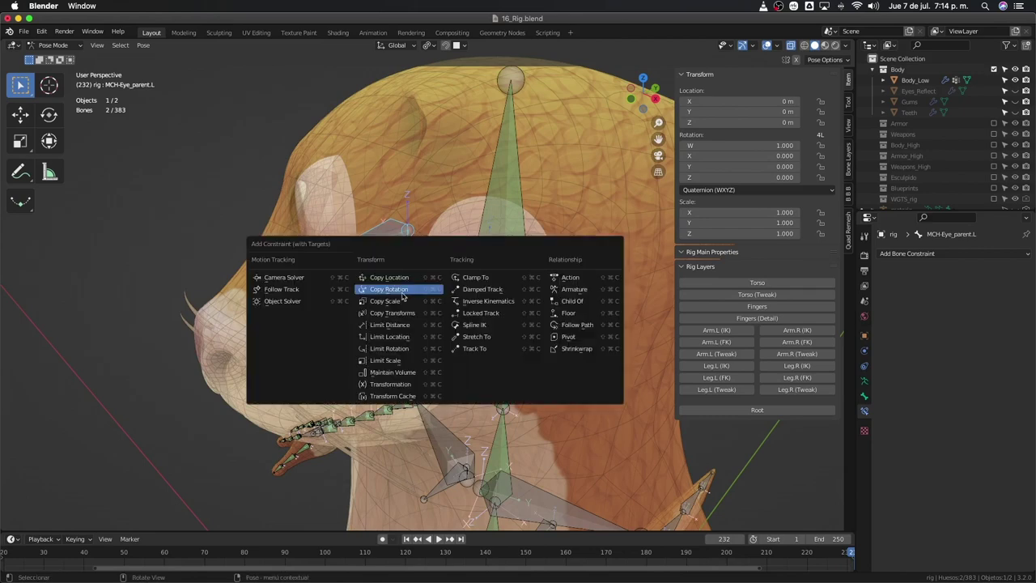
pyautogui.click(389, 289)
pyautogui.hotkey('ctrl', 'z')
pyautogui.hotkey('ctrl', 'z')
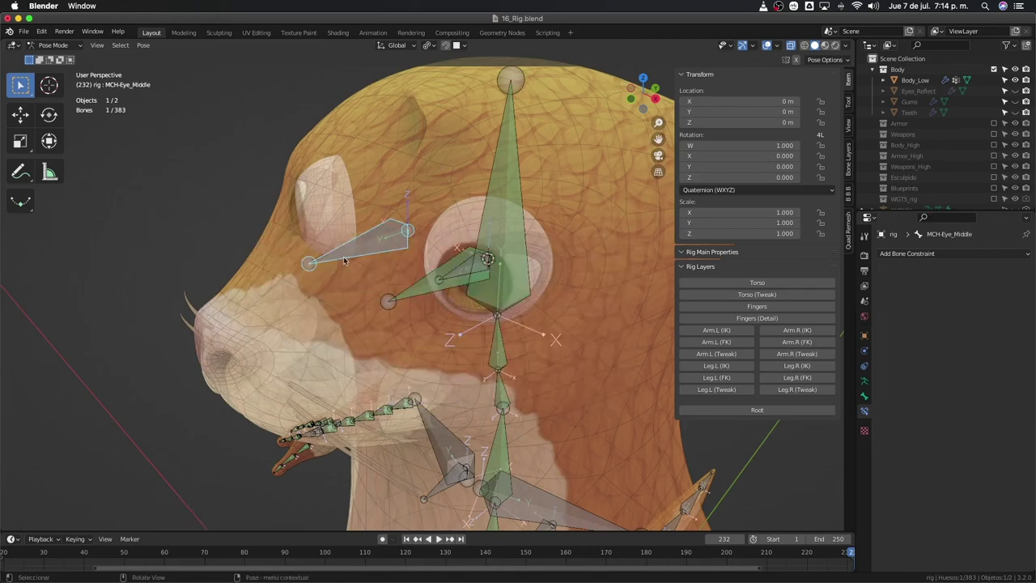
pyautogui.press('r')
pyautogui.press('r')
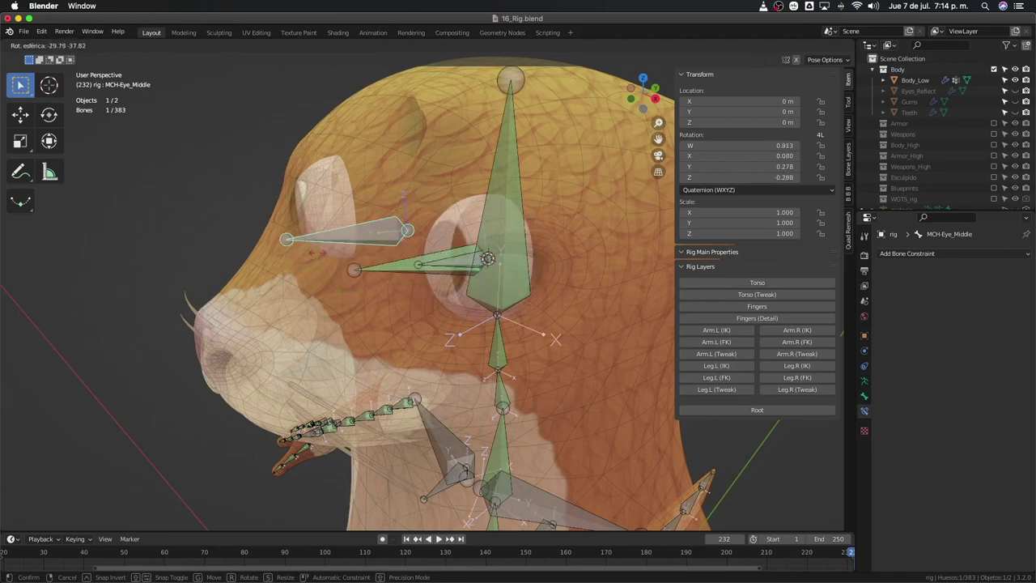
# Step: Test-rotate MCH-Eye_Middle and the left eye bone to check the constraint's effect
pyautogui.press('Escape')
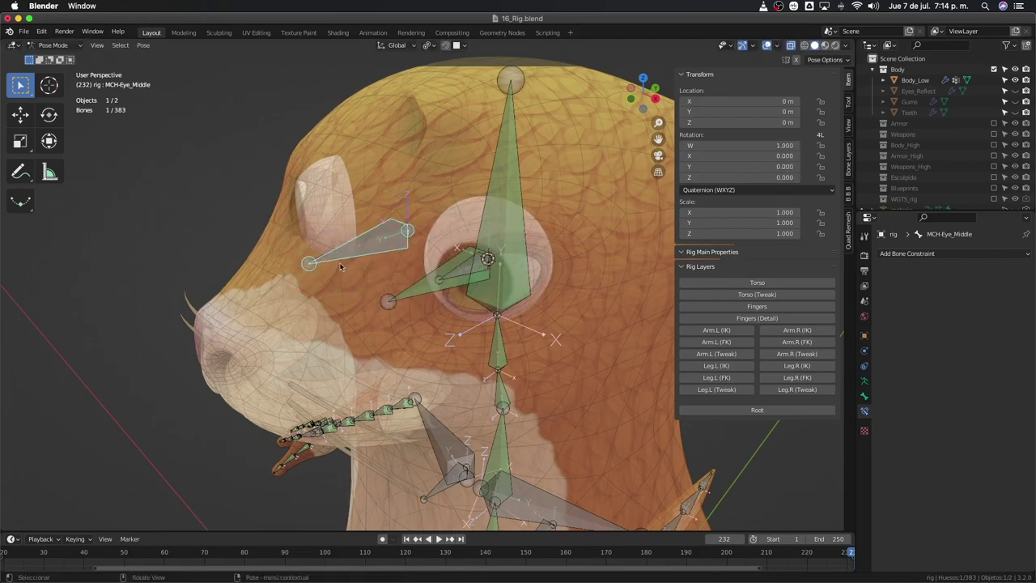
pyautogui.press('r')
pyautogui.press('r')
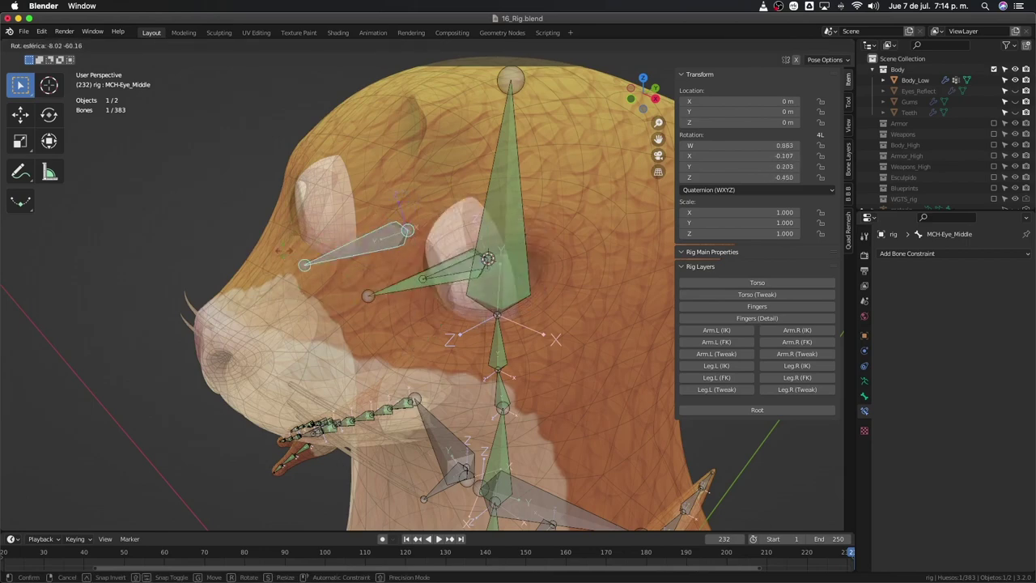
pyautogui.press('Escape')
pyautogui.moveTo(364, 311); pyautogui.dragTo(386, 304, button='middle')
pyautogui.click(404, 288)
pyautogui.press('r')
pyautogui.press('r')
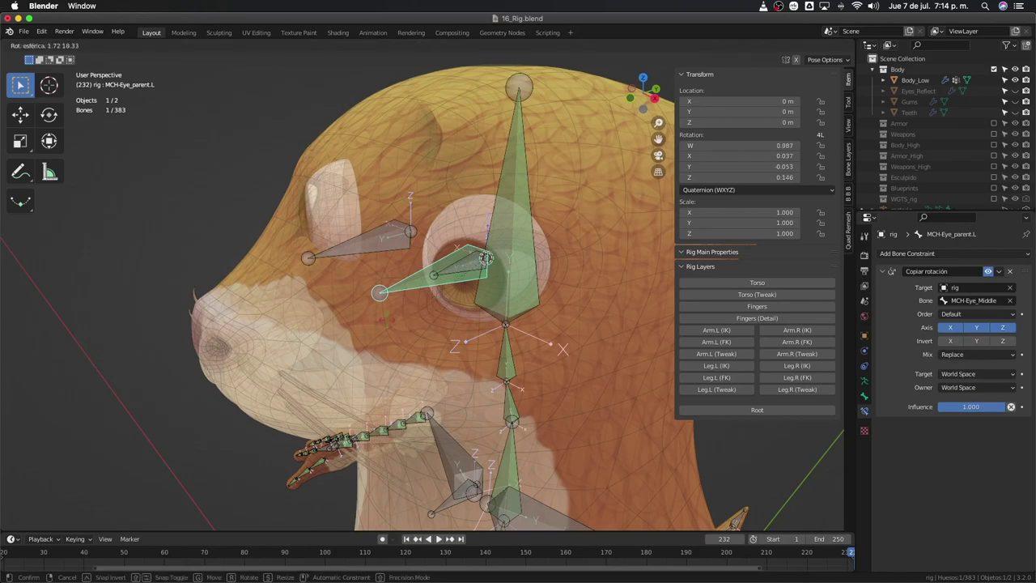
pyautogui.press('Escape')
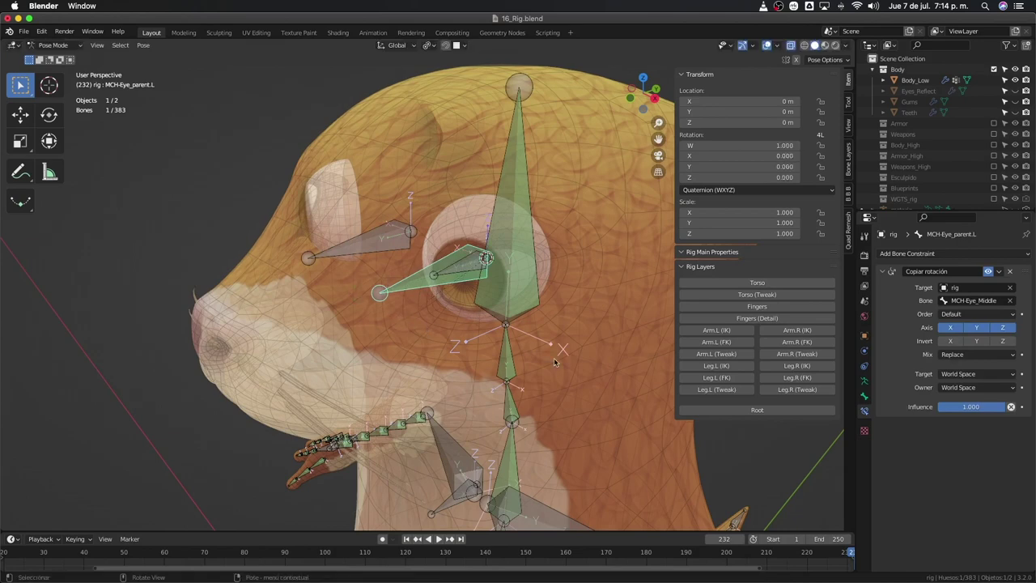
# Step: Try the Add and After Original mix modes on the Copy Rotation constraint
pyautogui.click(964, 357)
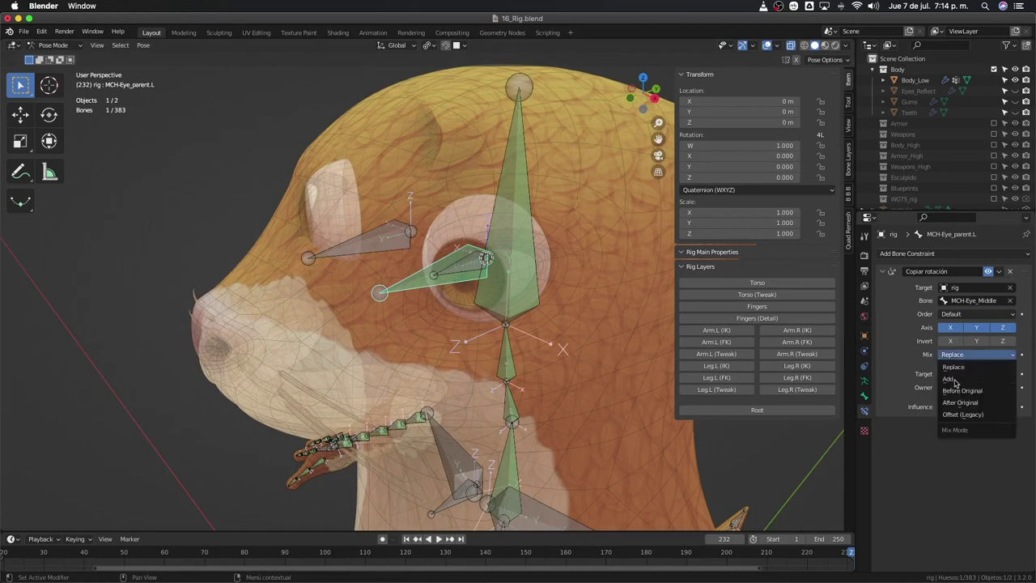
pyautogui.click(955, 378)
pyautogui.click(966, 357)
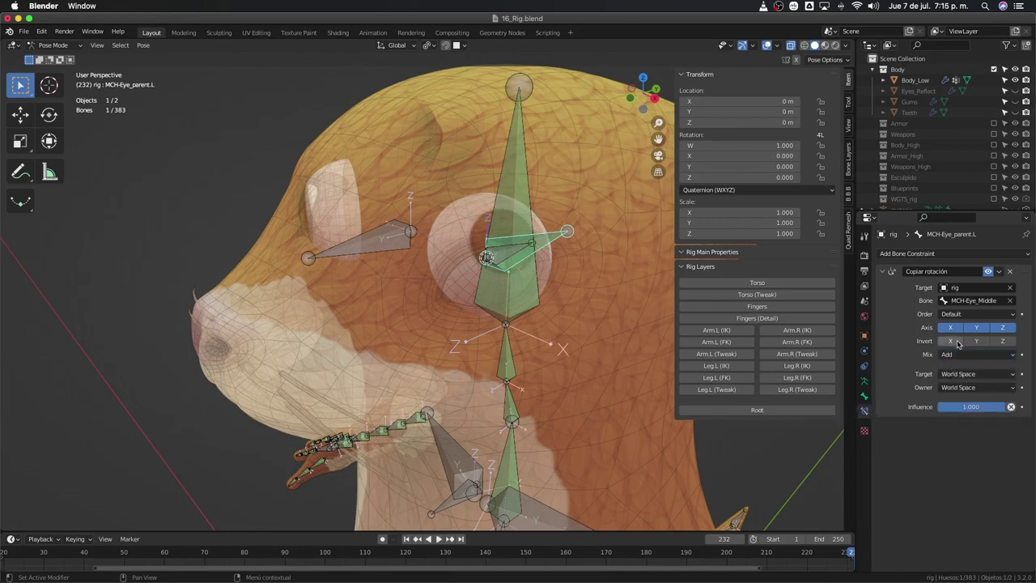
pyautogui.moveTo(415, 298); pyautogui.dragTo(381, 301, button='middle')
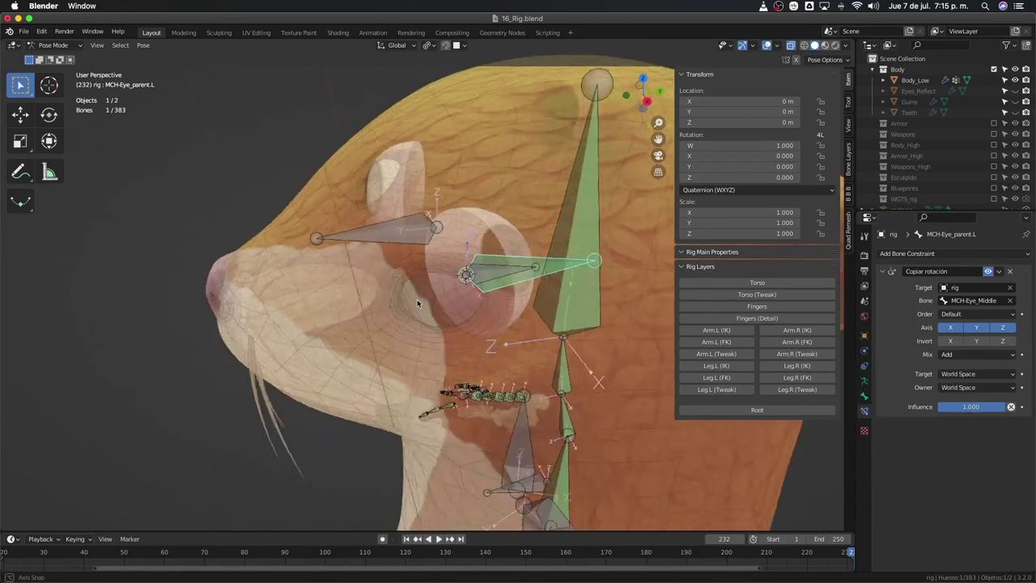
pyautogui.click(945, 356)
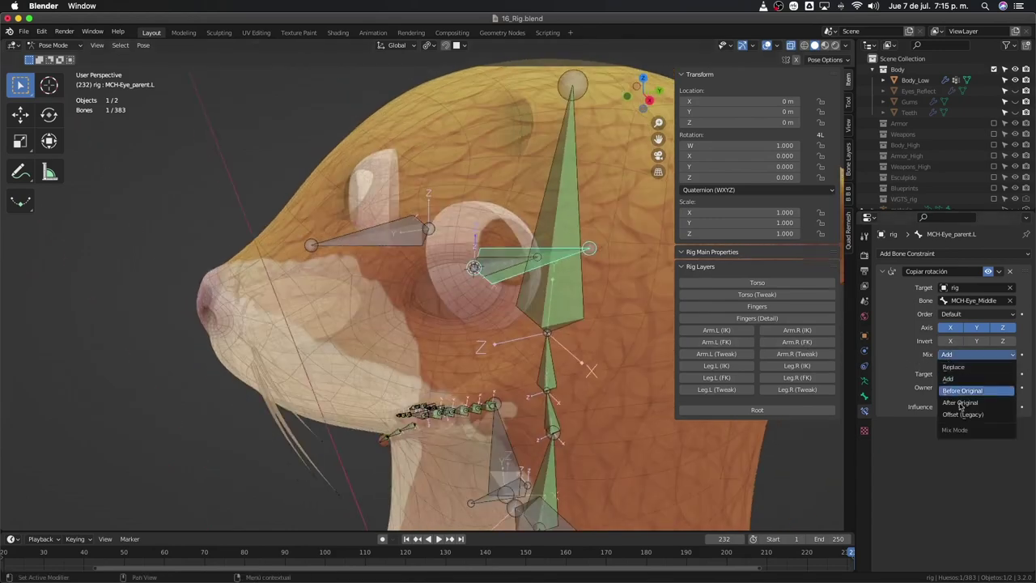
pyautogui.click(971, 401)
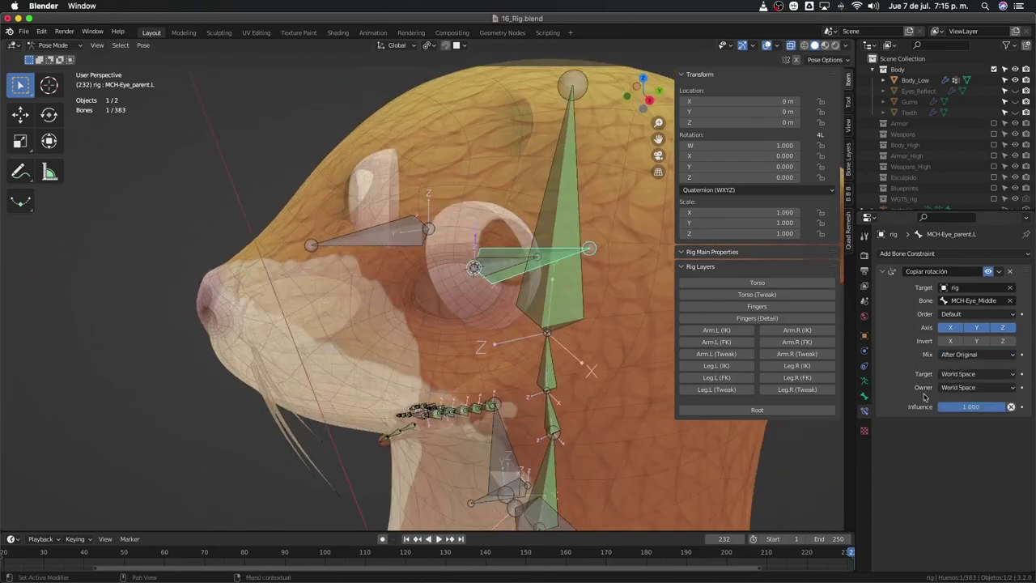
pyautogui.click(963, 357)
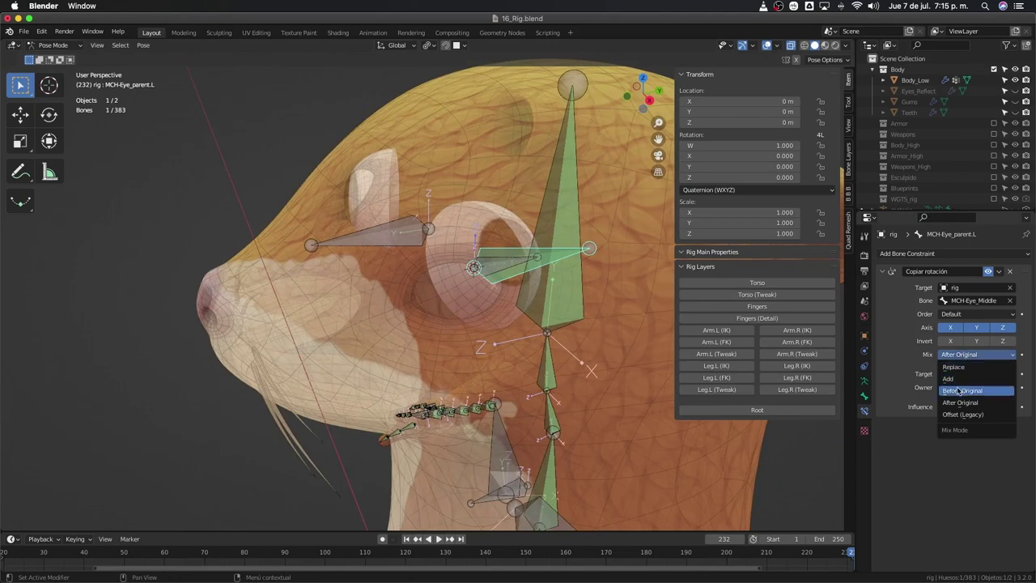
pyautogui.click(966, 316)
pyautogui.click(966, 317)
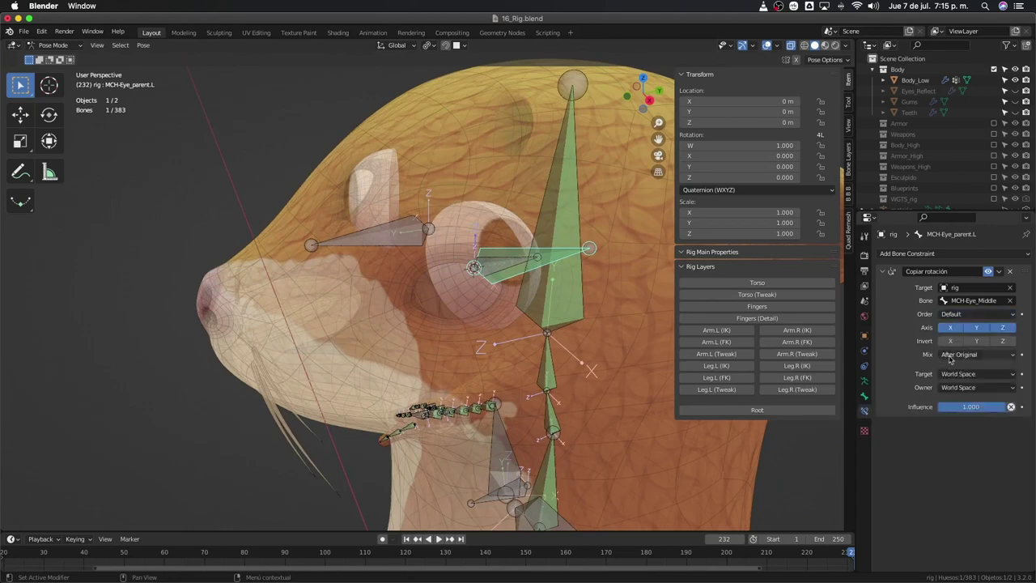
# Step: Try the Before Original and Offset (Legacy) mix modes, then return to Add
pyautogui.click(954, 354)
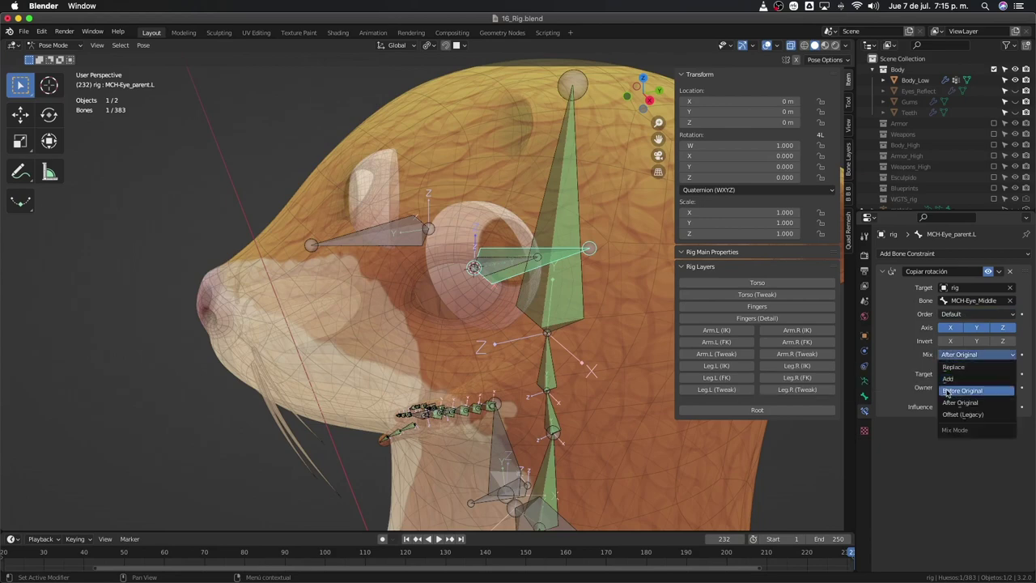
pyautogui.click(948, 394)
pyautogui.click(957, 354)
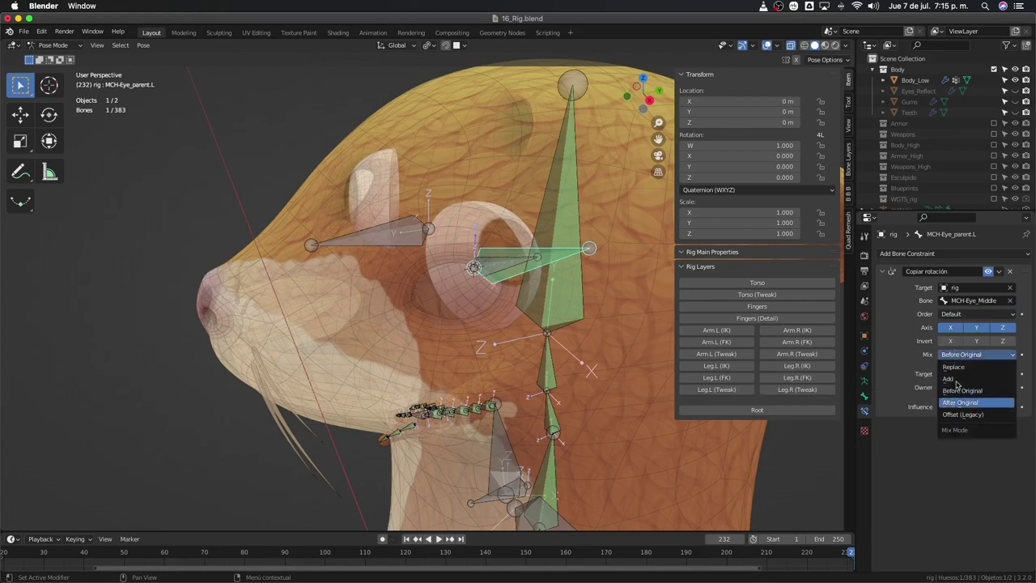
pyautogui.click(957, 385)
pyautogui.click(963, 354)
pyautogui.click(956, 413)
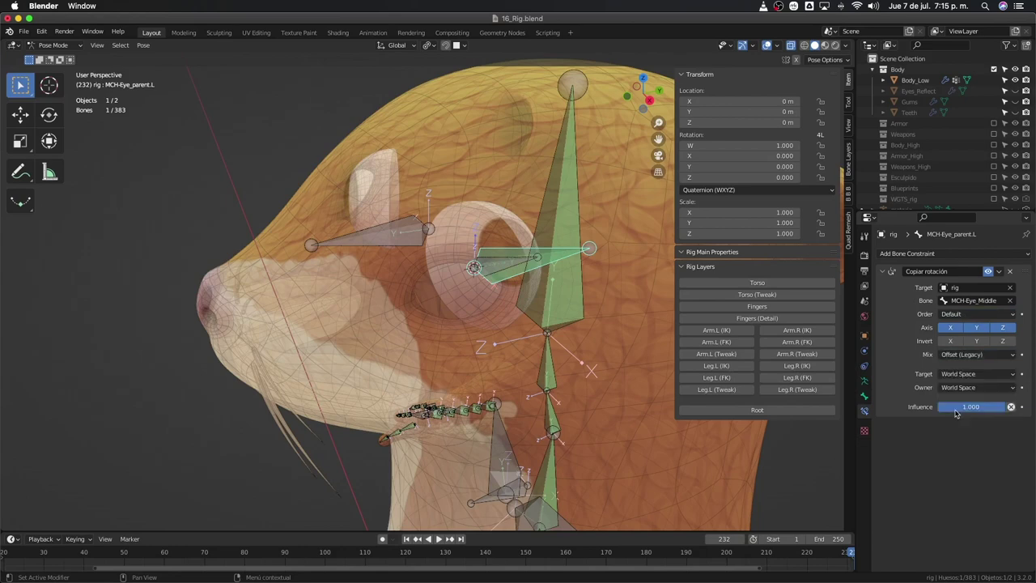
pyautogui.click(957, 356)
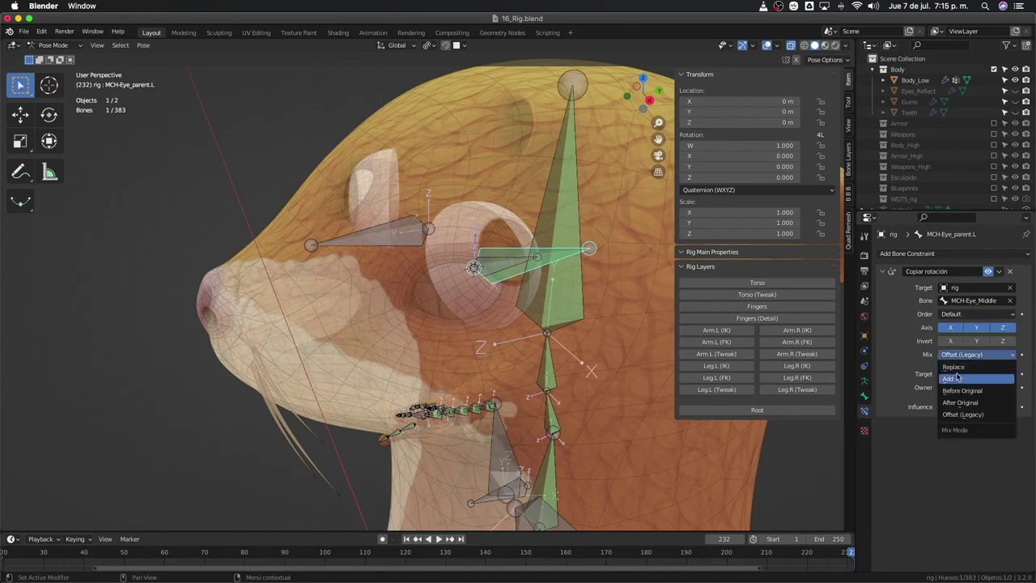
pyautogui.click(957, 377)
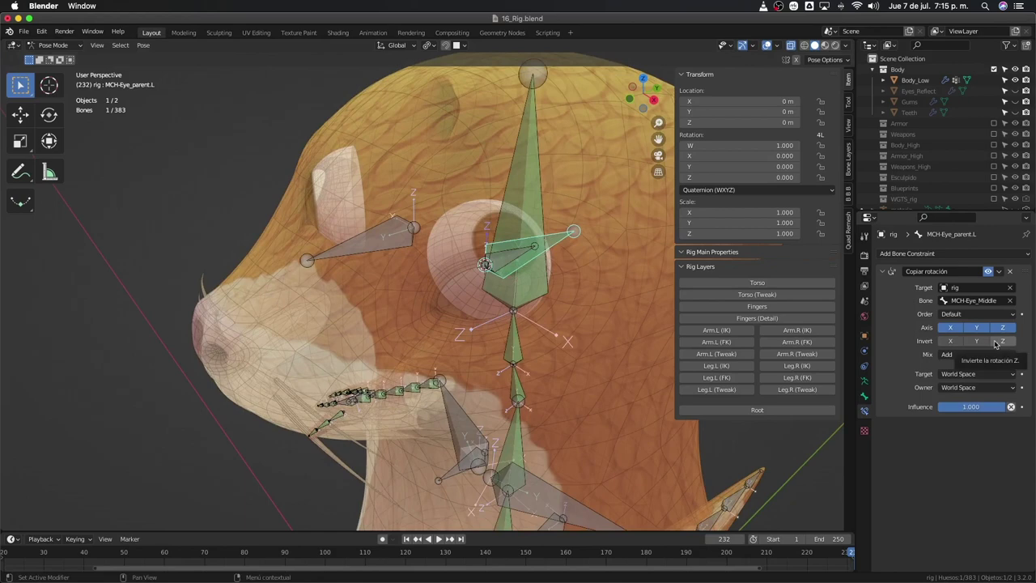
# Step: Toggle X and Z inversion on and back off, and set the mix mode to Replace
pyautogui.click(950, 341)
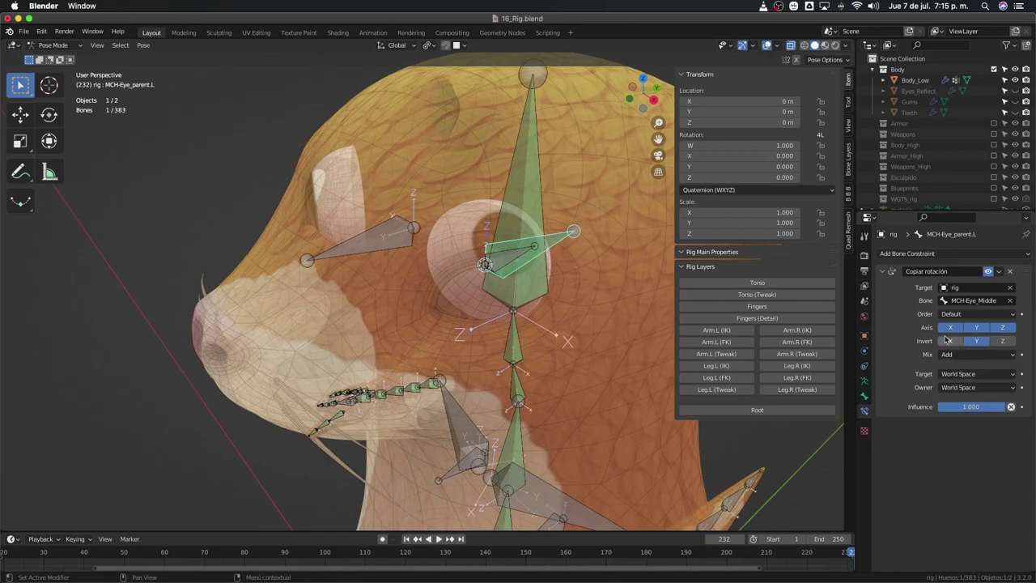
pyautogui.click(1001, 341)
pyautogui.moveTo(1002, 341); pyautogui.dragTo(951, 341)
pyautogui.click(952, 357)
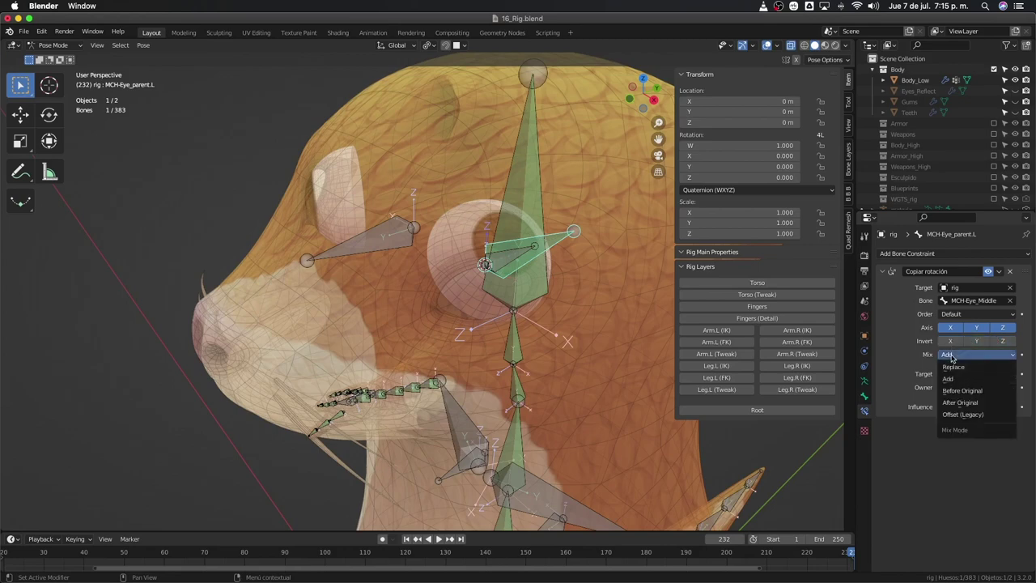
pyautogui.click(952, 371)
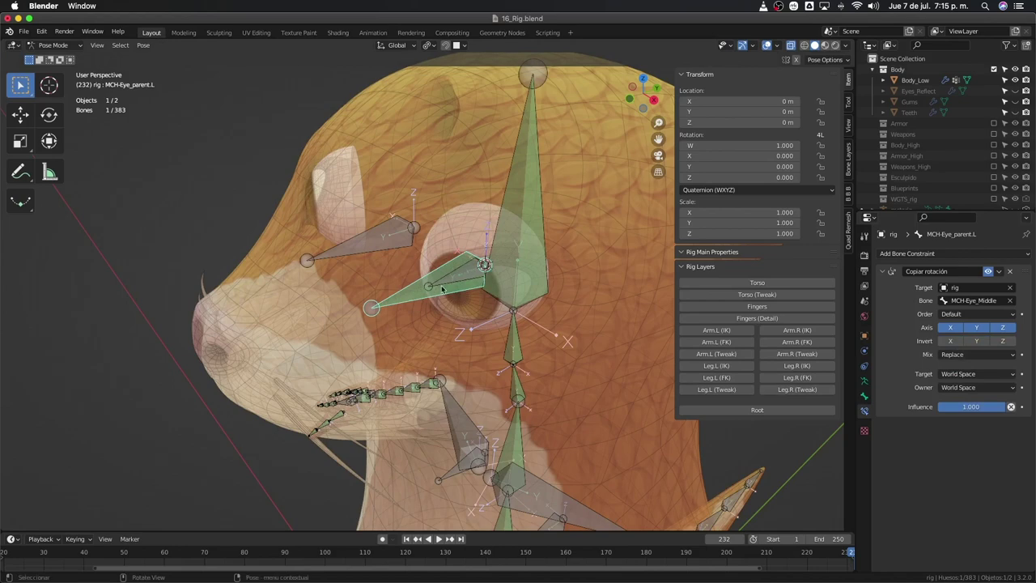
# Step: Test-move MCH-Eye_Middle and the eye bone, then delete MCH-Eye_parent.L's Copy Rotation constraint
pyautogui.scroll(1, 416, 297)
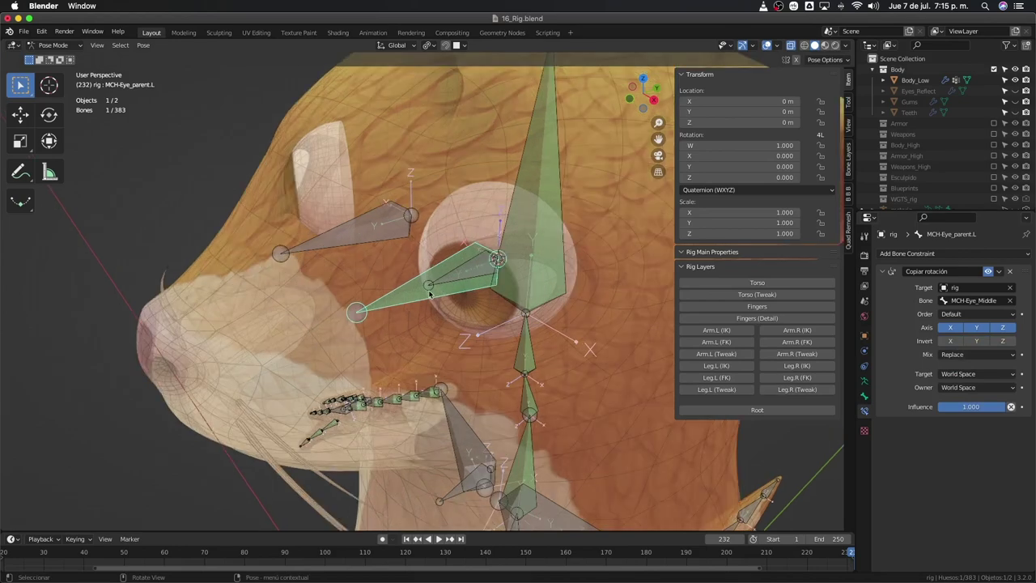
pyautogui.click(319, 247)
pyautogui.press('g')
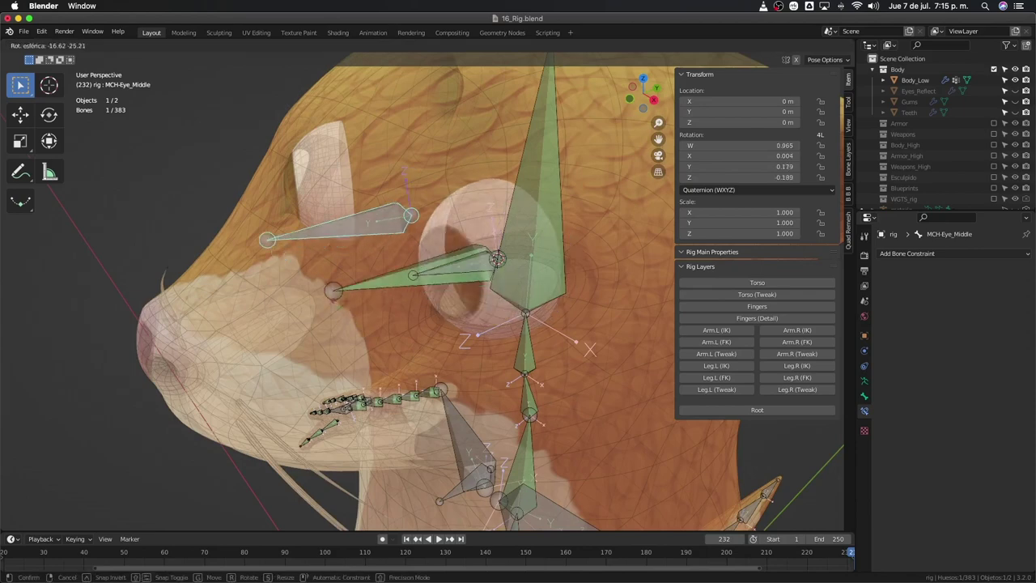
pyautogui.press('Escape')
pyautogui.click(393, 309)
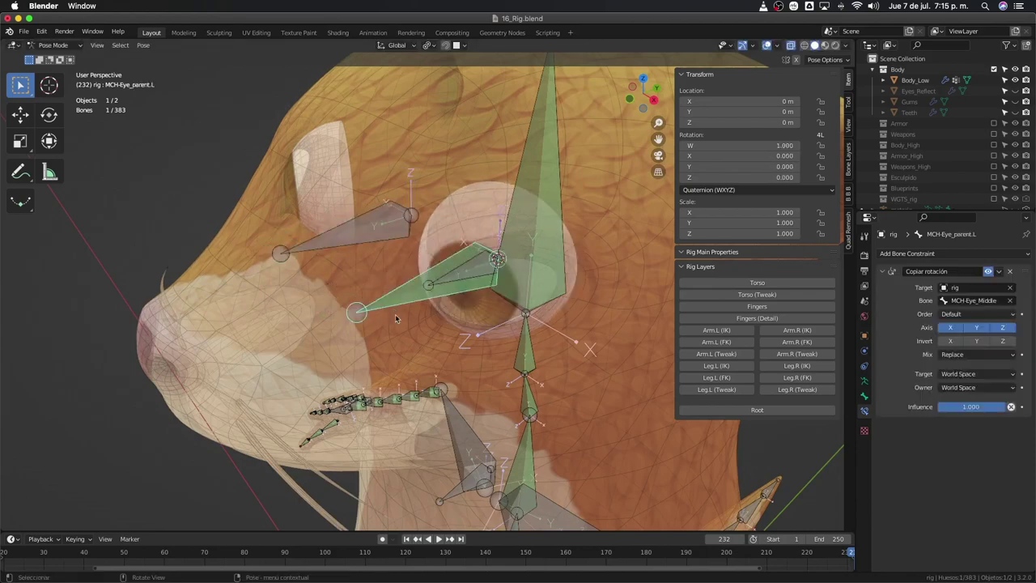
pyautogui.press('r')
pyautogui.press('r')
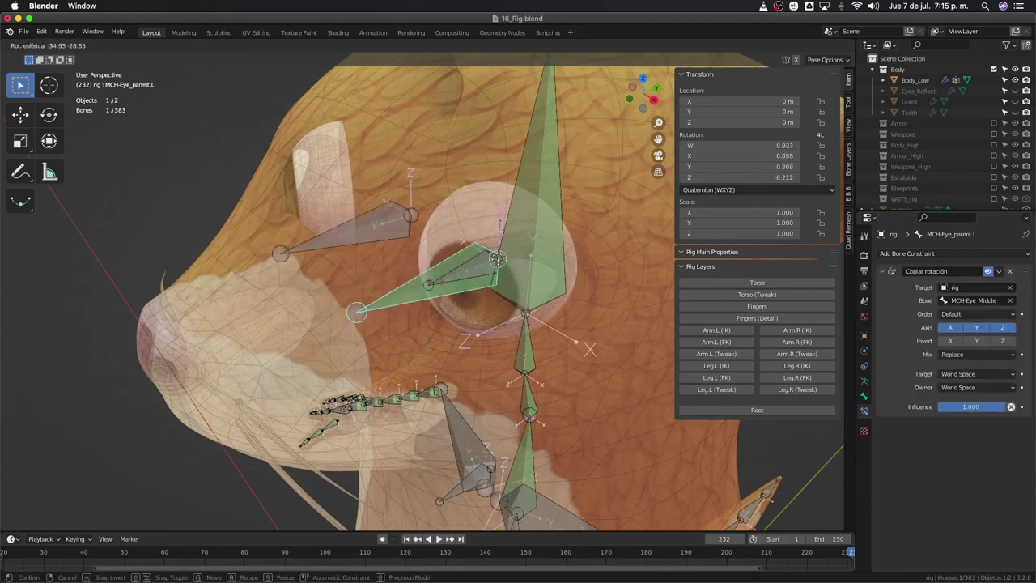
pyautogui.press('Escape')
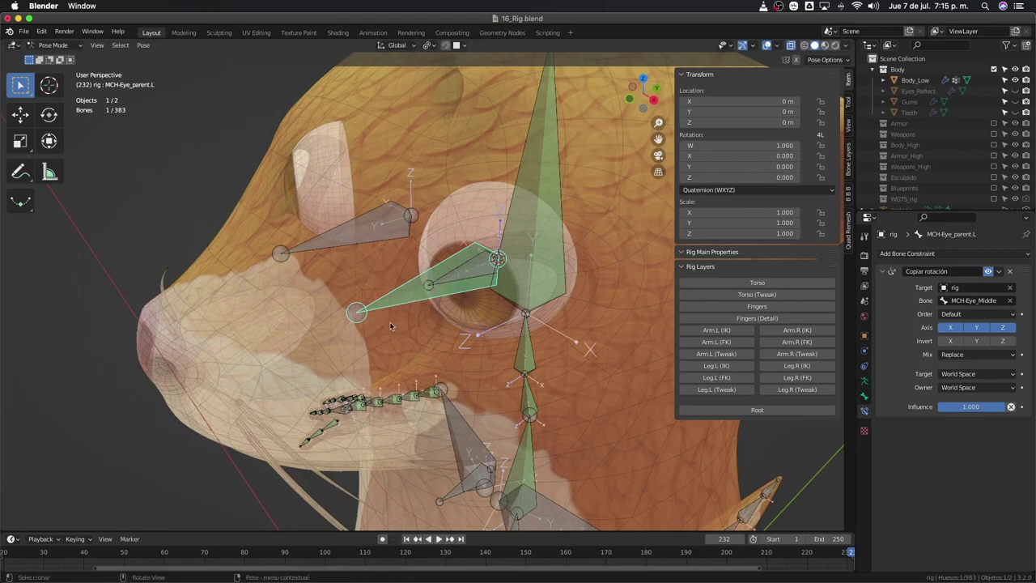
pyautogui.moveTo(390, 326); pyautogui.dragTo(393, 319, button='middle')
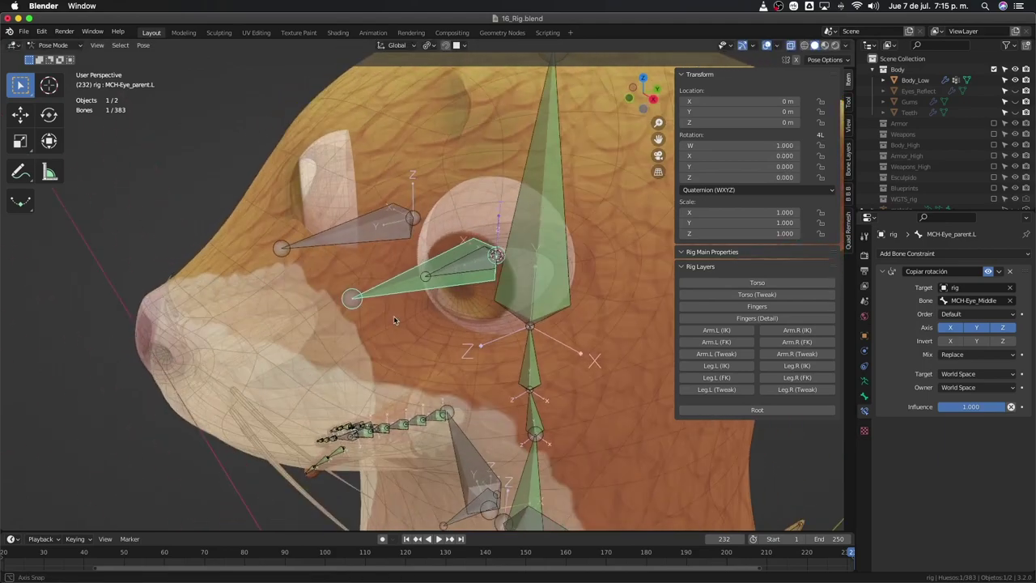
pyautogui.click(1008, 273)
pyautogui.moveTo(409, 279); pyautogui.dragTo(427, 273, button='middle')
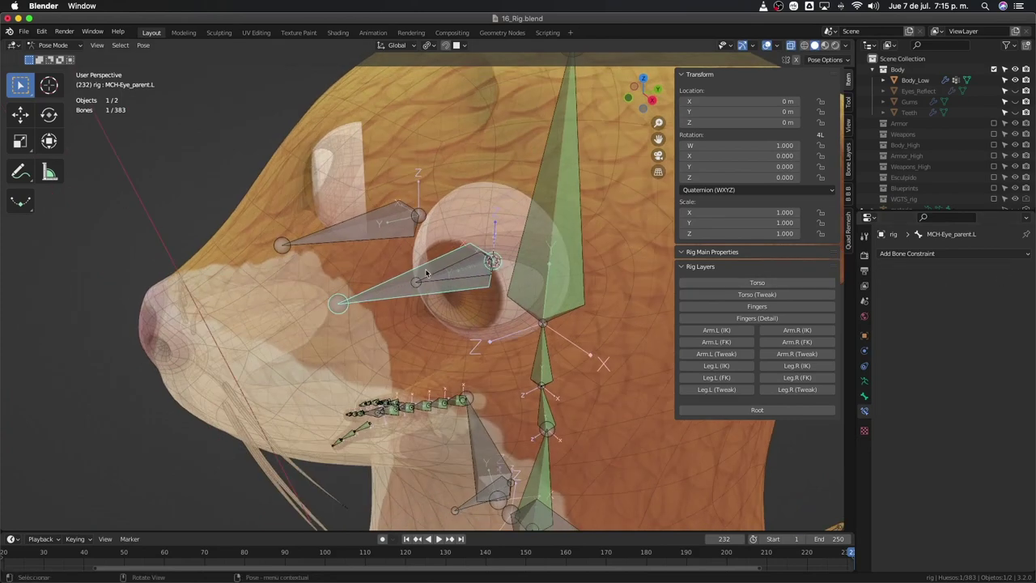
# Step: In Edit Mode, duplicate the left eye bone and scale the copy up about 1.276×
pyautogui.press('Tab')
pyautogui.hotkey('shift', 'd')
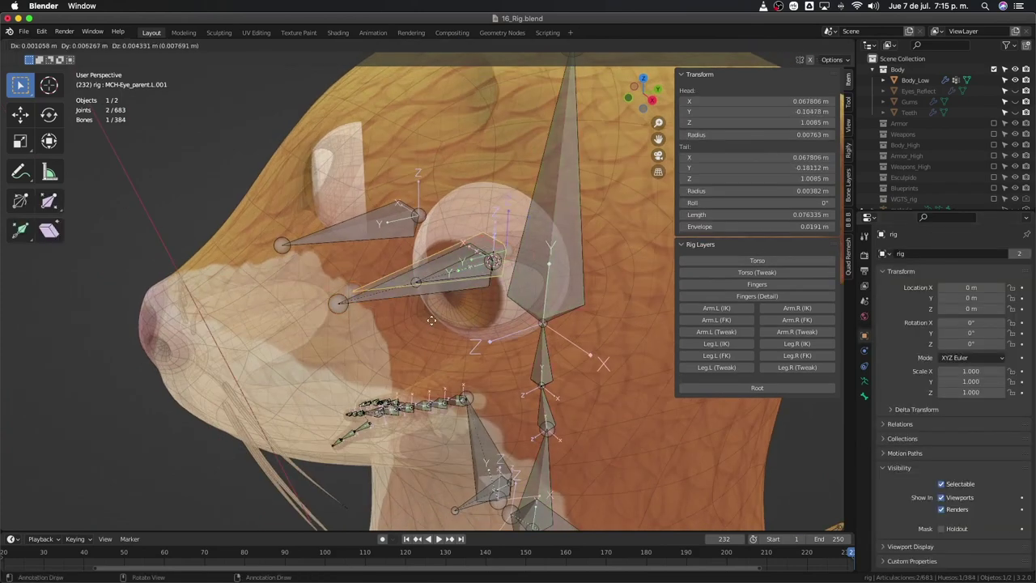
pyautogui.press('s')
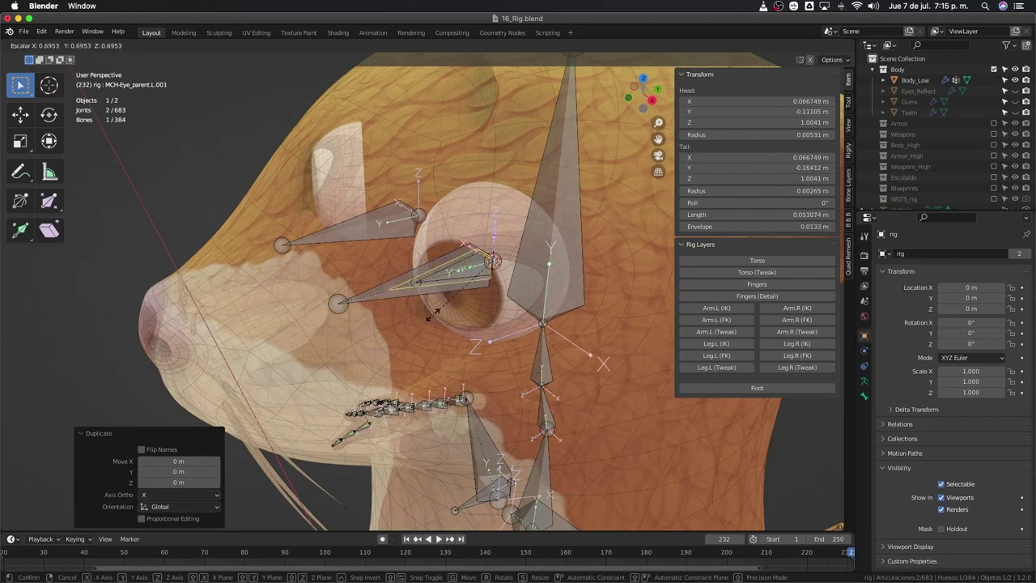
pyautogui.click(369, 342)
pyautogui.moveTo(373, 343); pyautogui.dragTo(454, 340, button='middle')
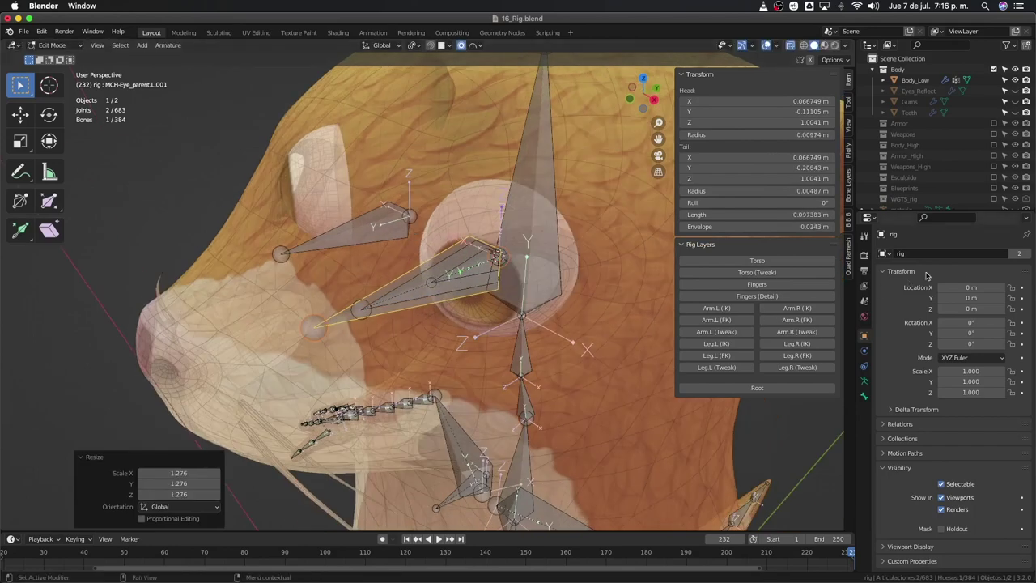
# Step: Rename the copy to MCH-Int_Eye.L in Bone properties
pyautogui.click(864, 393)
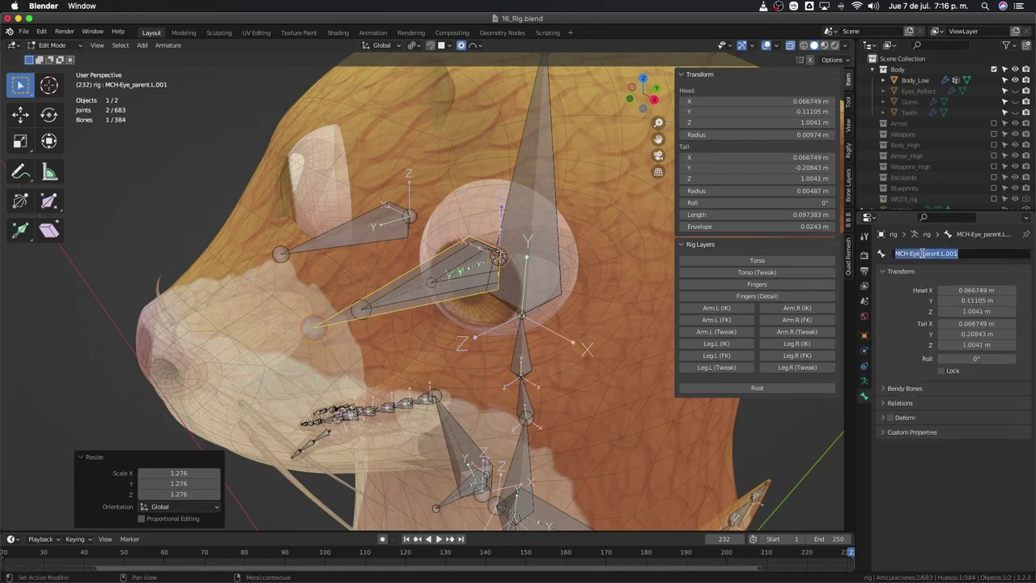
pyautogui.moveTo(922, 254); pyautogui.dragTo(957, 254)
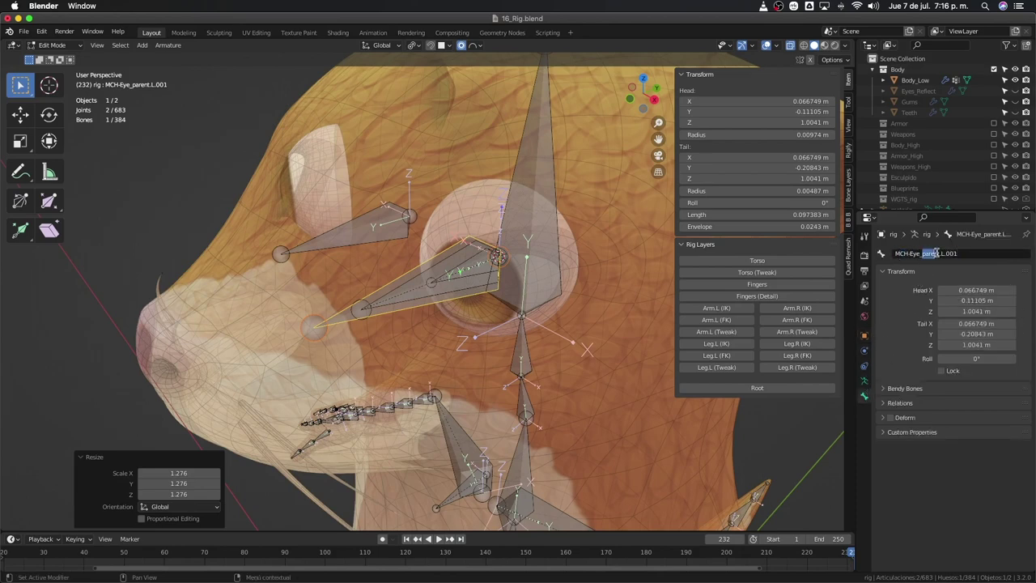
pyautogui.press('BackSpace')
pyautogui.write('-Ir')
pyautogui.write('t')
pyautogui.write('Eye')
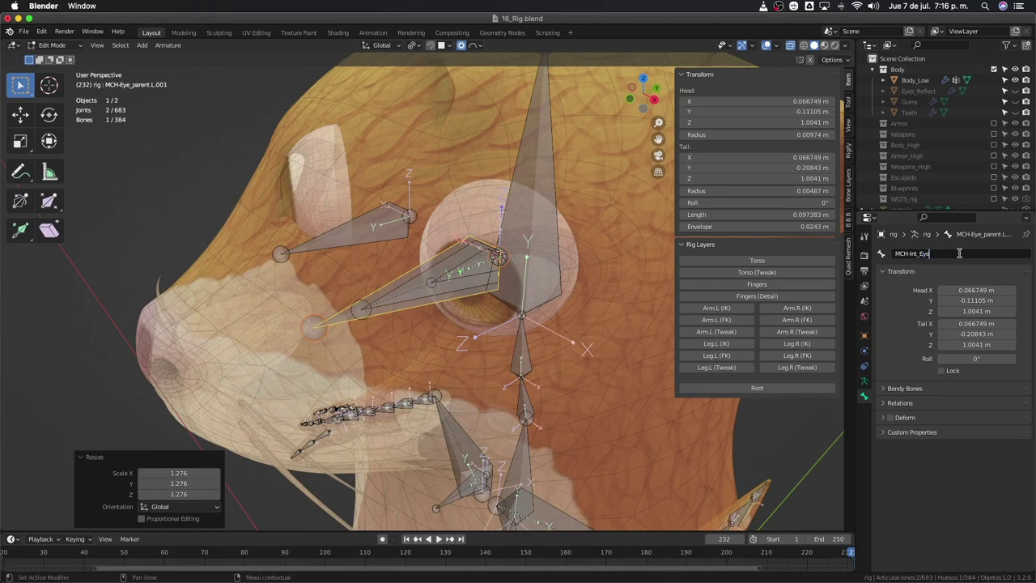
pyautogui.press('Return')
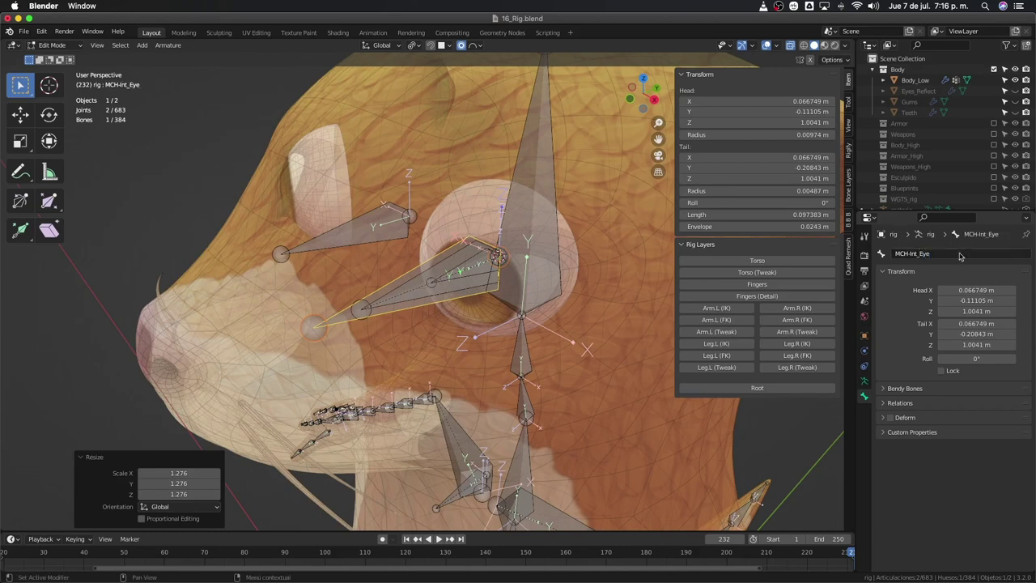
pyautogui.click(961, 253)
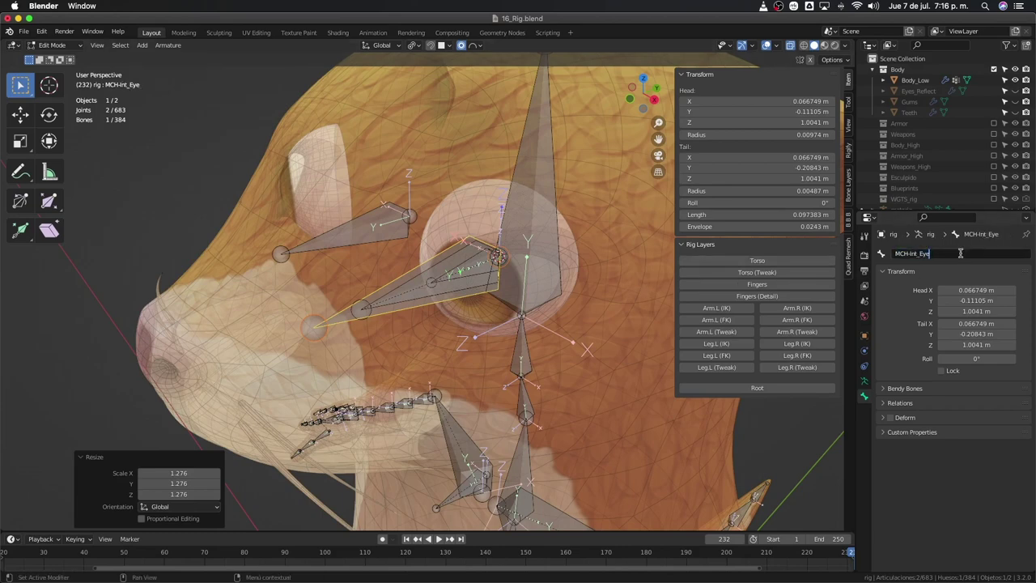
pyautogui.write('.L')
pyautogui.press('Return')
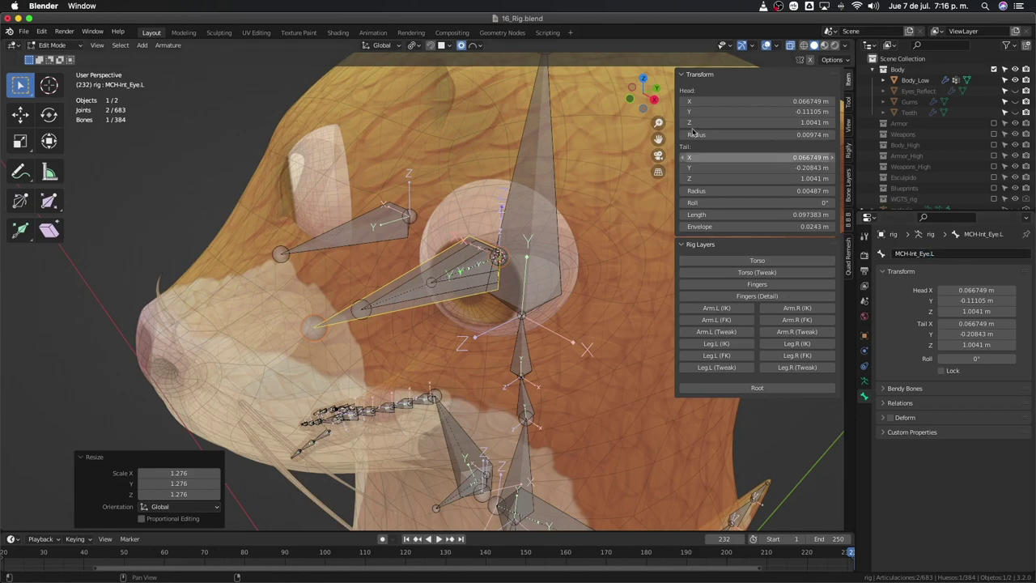
pyautogui.click(423, 279)
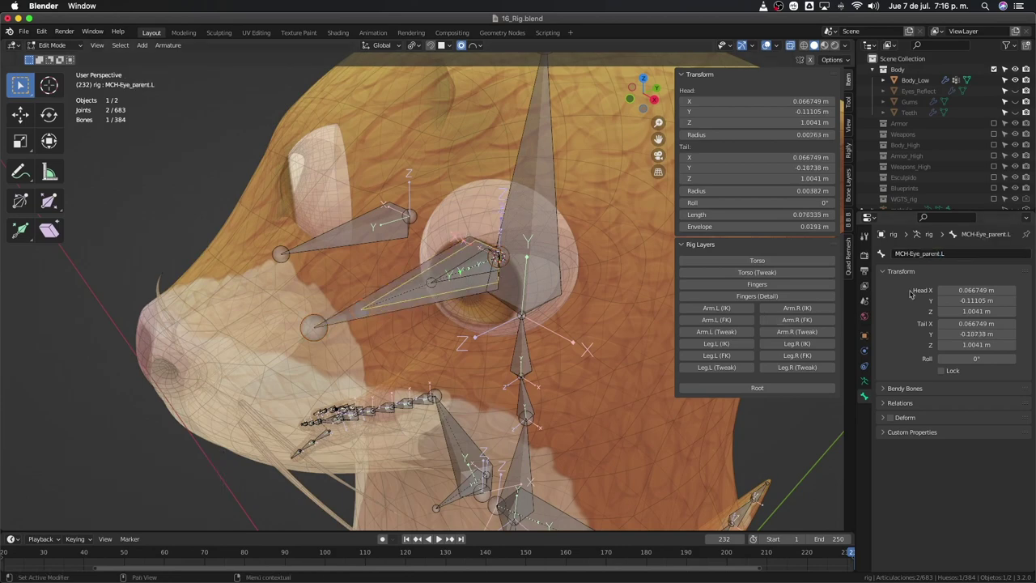
# Step: Rename the left eye parent bone by replacing MCH with Ctrl, giving Ctrl-Eye_parent.L
pyautogui.click(898, 253)
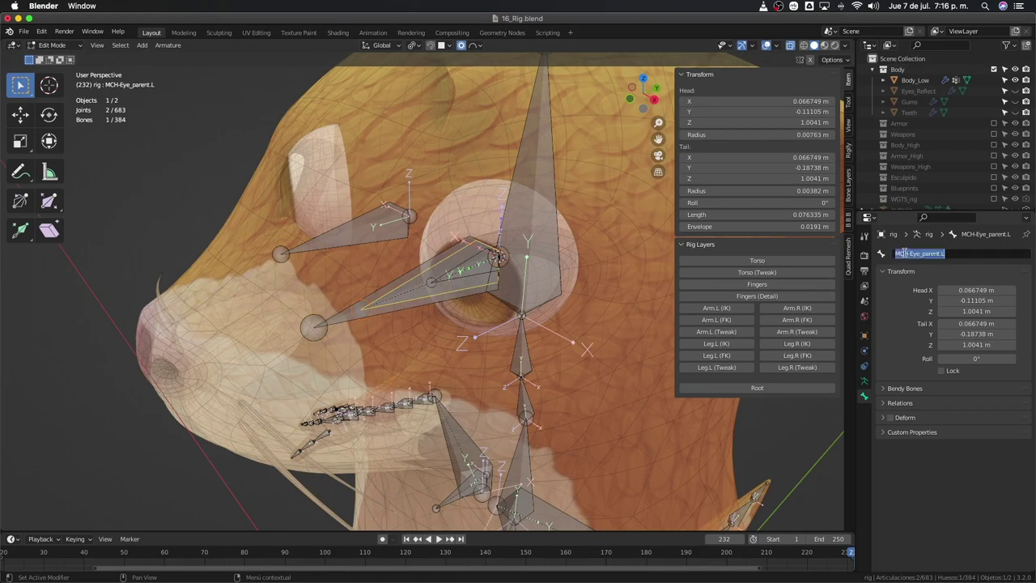
pyautogui.moveTo(908, 253); pyautogui.dragTo(887, 256)
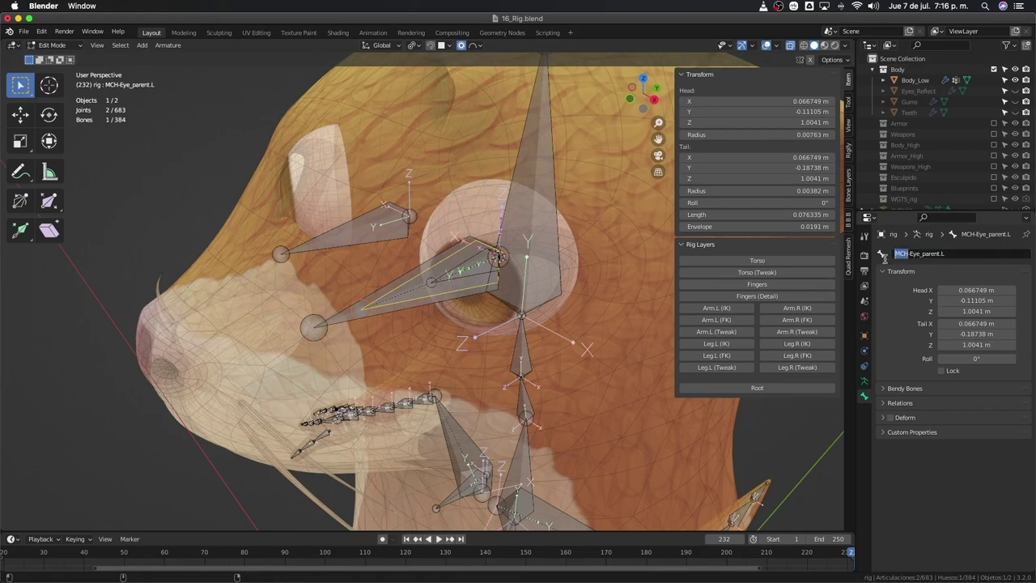
pyautogui.write('Ctrl')
pyautogui.press('Return')
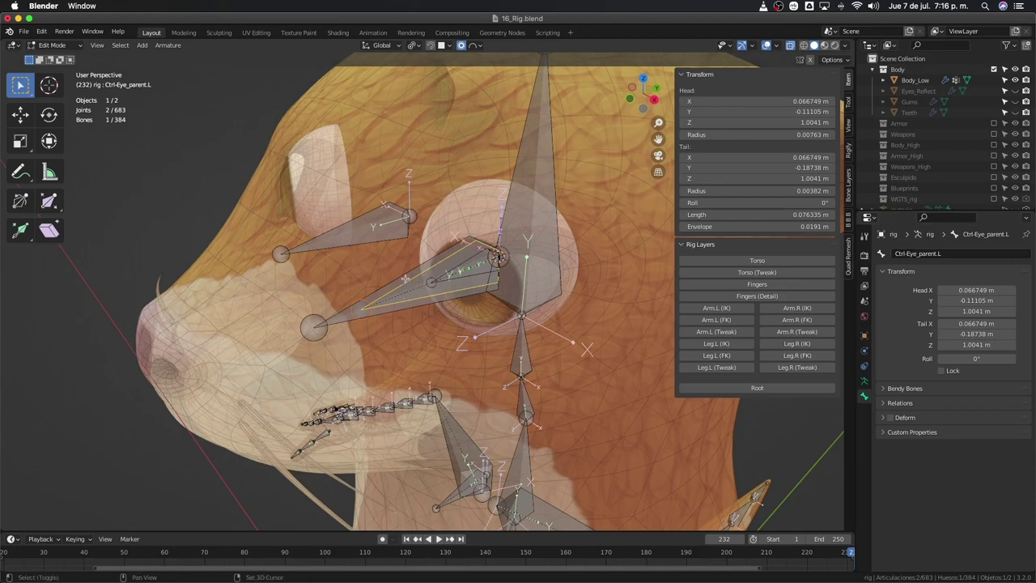
# Step: Parent Ctrl-Eye_parent.L with MCH-Int_Eye.L using Keep Offset, then enter Pose Mode
pyautogui.keyDown('shift'); pyautogui.click(404, 277); pyautogui.keyUp('shift')
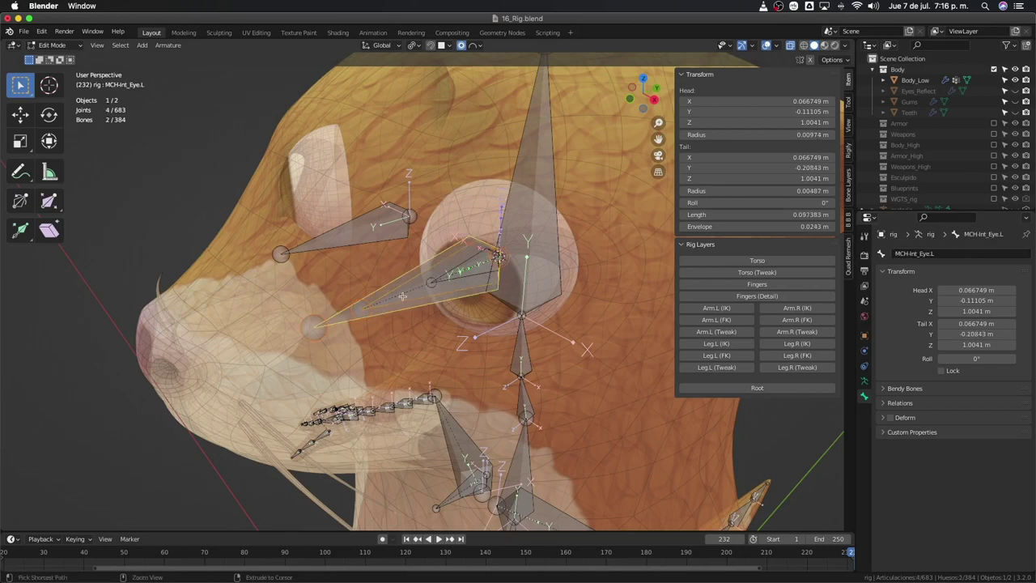
pyautogui.hotkey('ctrl', 'p')
pyautogui.click(399, 299)
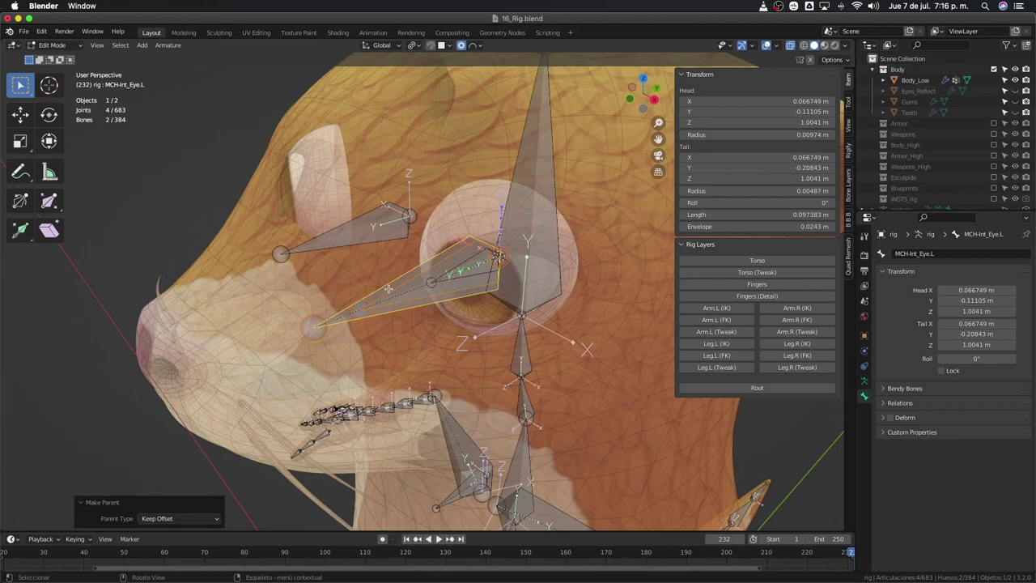
pyautogui.hotkey('ctrl', 'Tab')
pyautogui.click(385, 291)
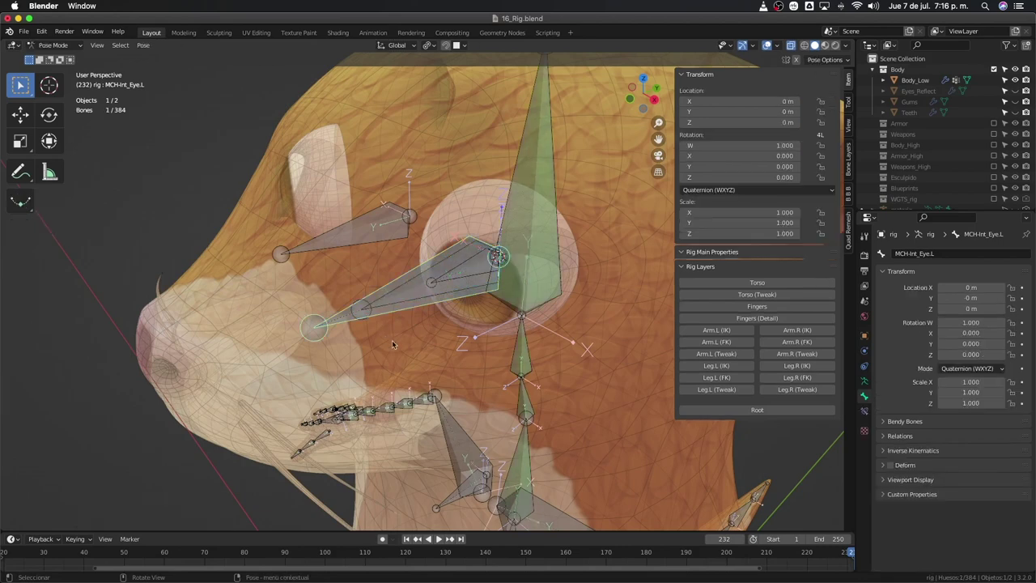
# Step: Test-rotate the eye bone and Ctrl-Eye_parent.L, cancelling each rotation
pyautogui.press('r')
pyautogui.press('r')
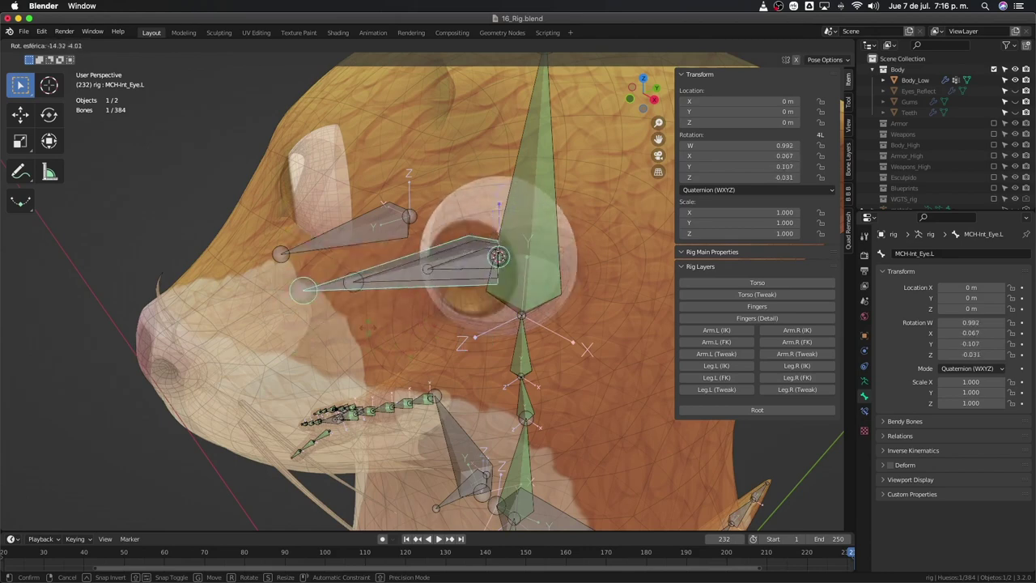
pyautogui.press('Escape')
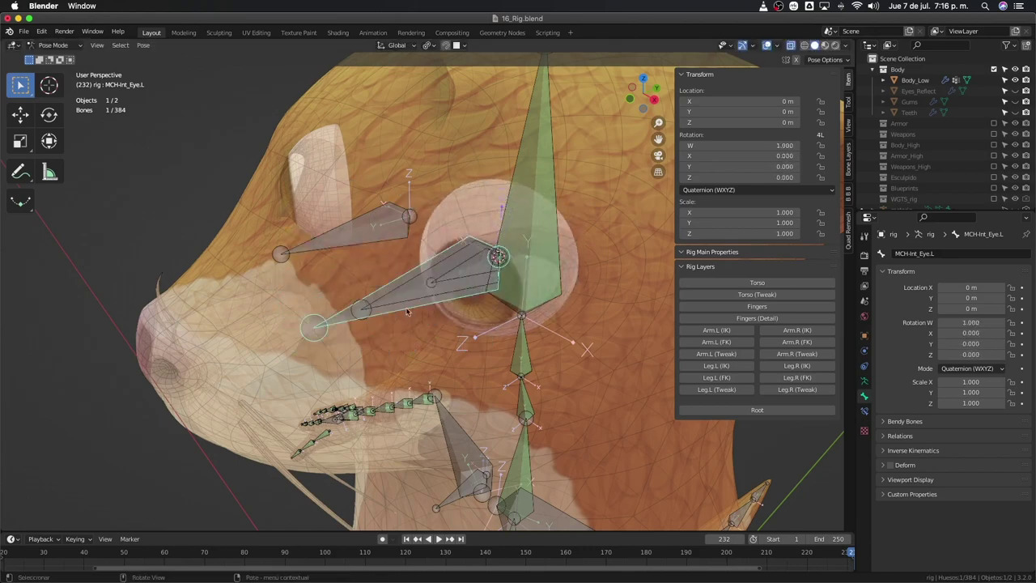
pyautogui.click(395, 302)
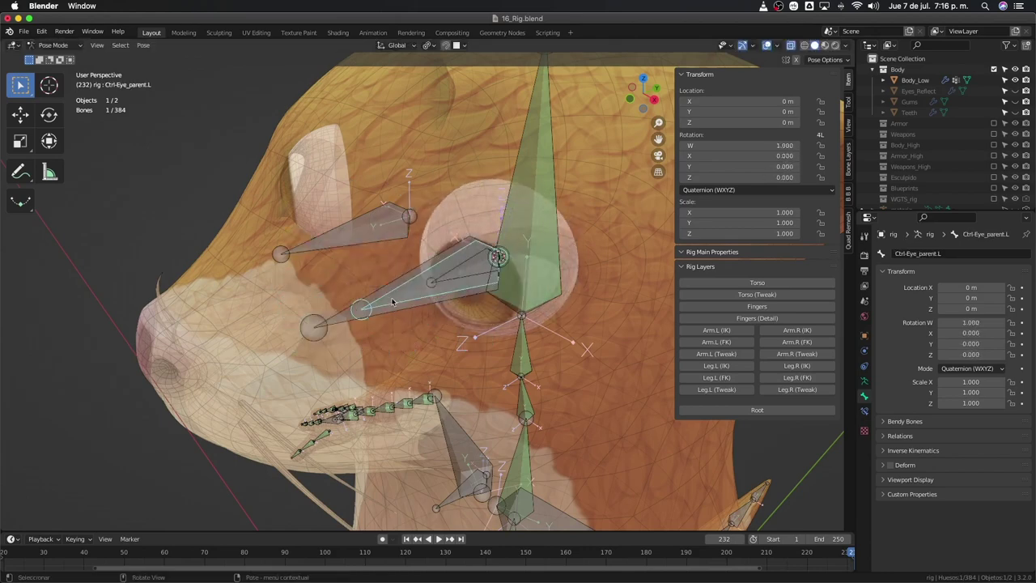
pyautogui.press('r')
pyautogui.press('r')
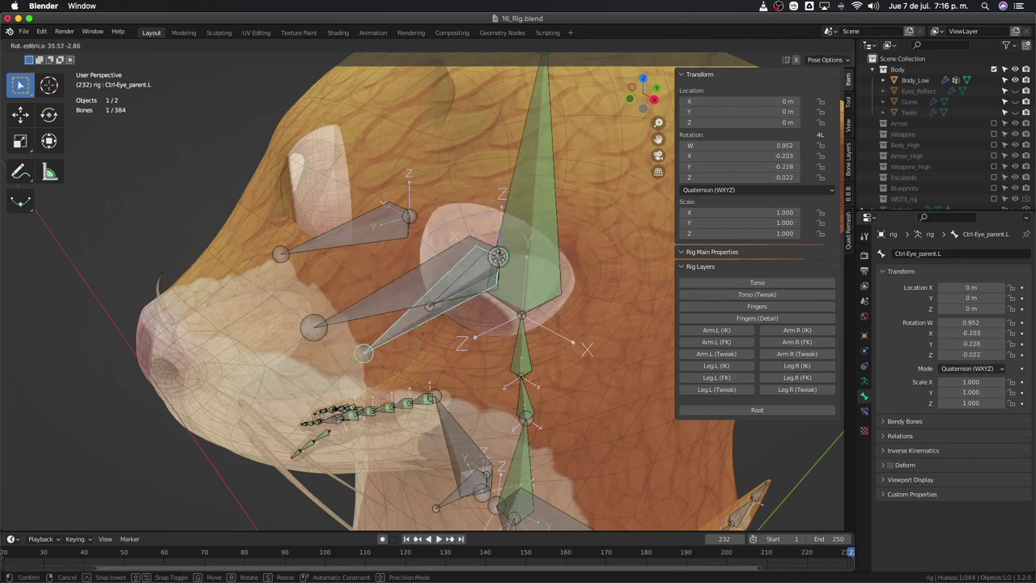
pyautogui.press('Escape')
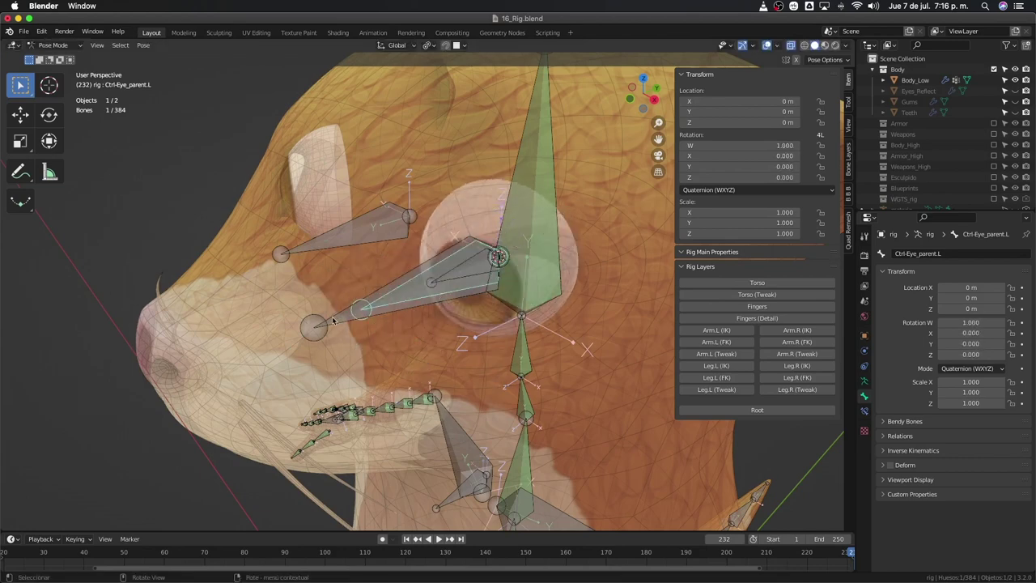
# Step: Add a Copy Rotation constraint to MCH-Int_Eye.L targeting MCH-Eye_Middle and test-rotate it
pyautogui.click(333, 321)
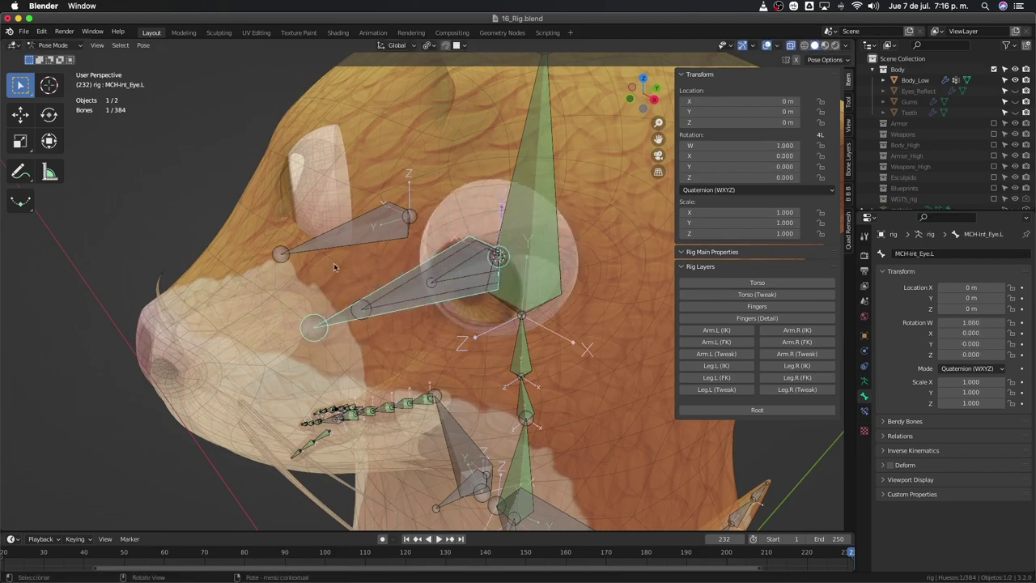
pyautogui.keyDown('shift'); pyautogui.click(340, 321); pyautogui.keyUp('shift')
pyautogui.hotkey('ctrl', 'shift', 'c')
pyautogui.click(341, 317)
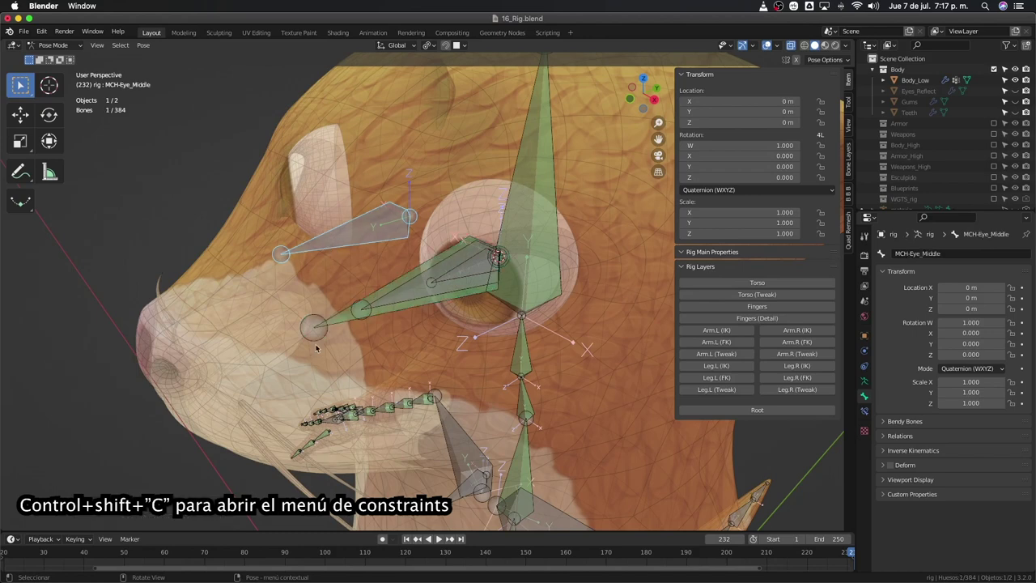
pyautogui.click(344, 348)
pyautogui.press('r')
pyautogui.press('r')
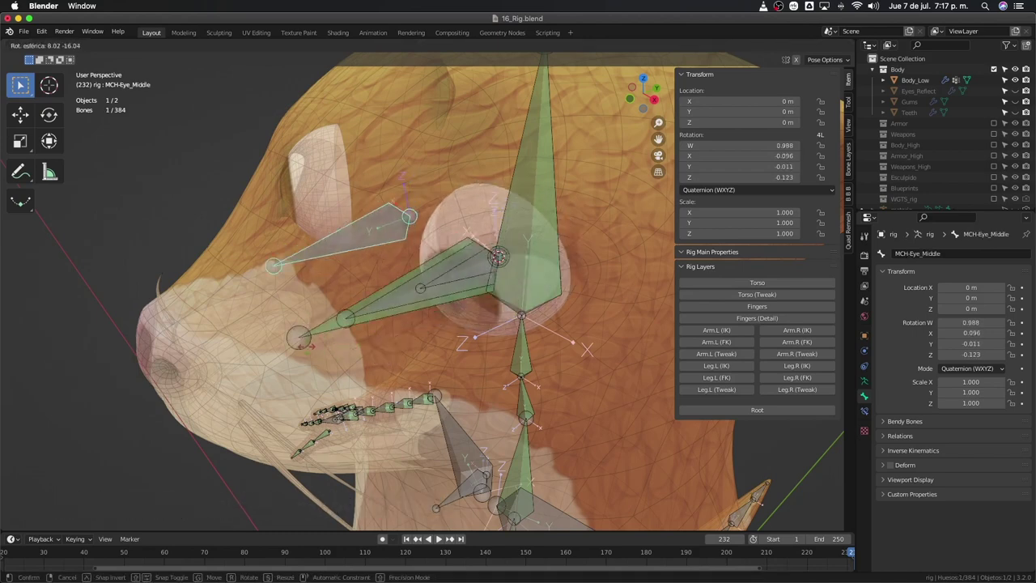
pyautogui.rightClick(342, 337)
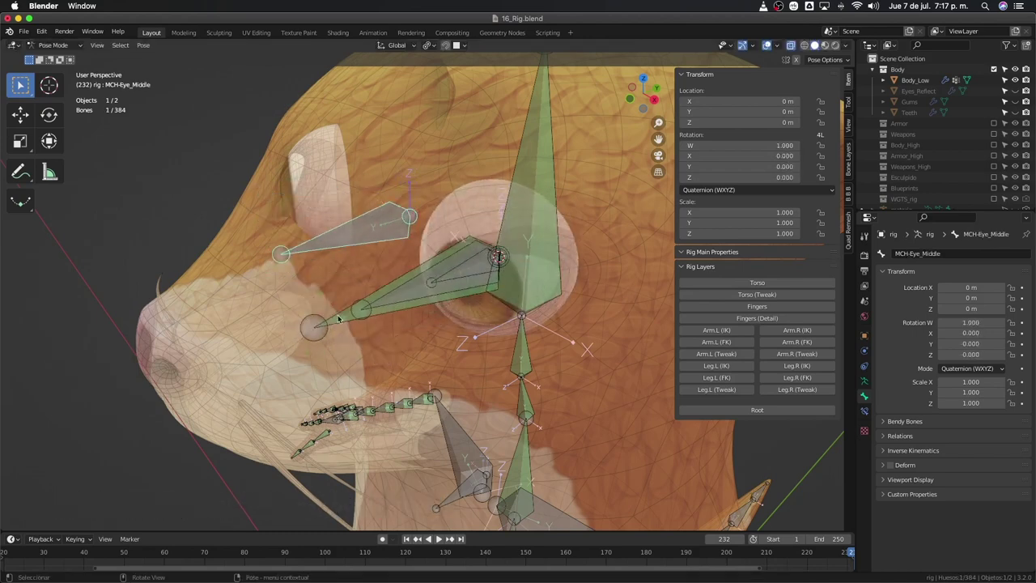
# Step: Test-rotate Ctrl-Eye_parent.L and MCH-Eye_Middle, then undo the rotations back to rest
pyautogui.click(338, 318)
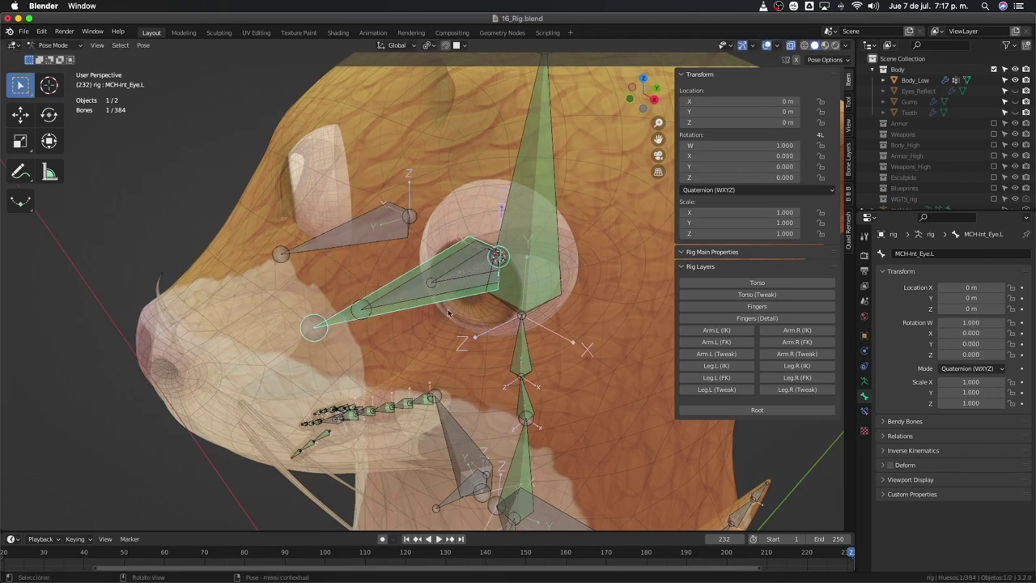
pyautogui.click(398, 291)
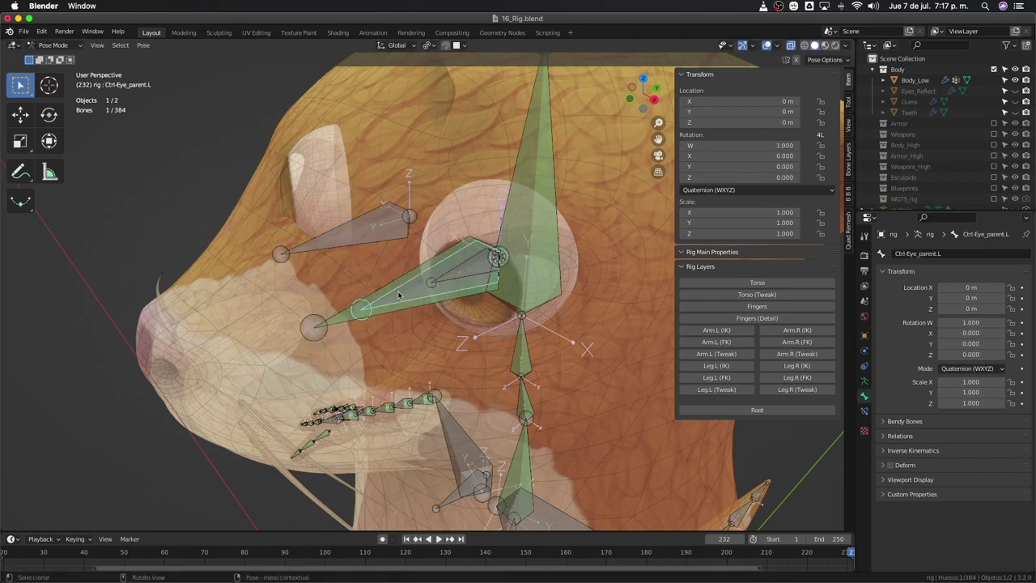
pyautogui.press('r')
pyautogui.press('r')
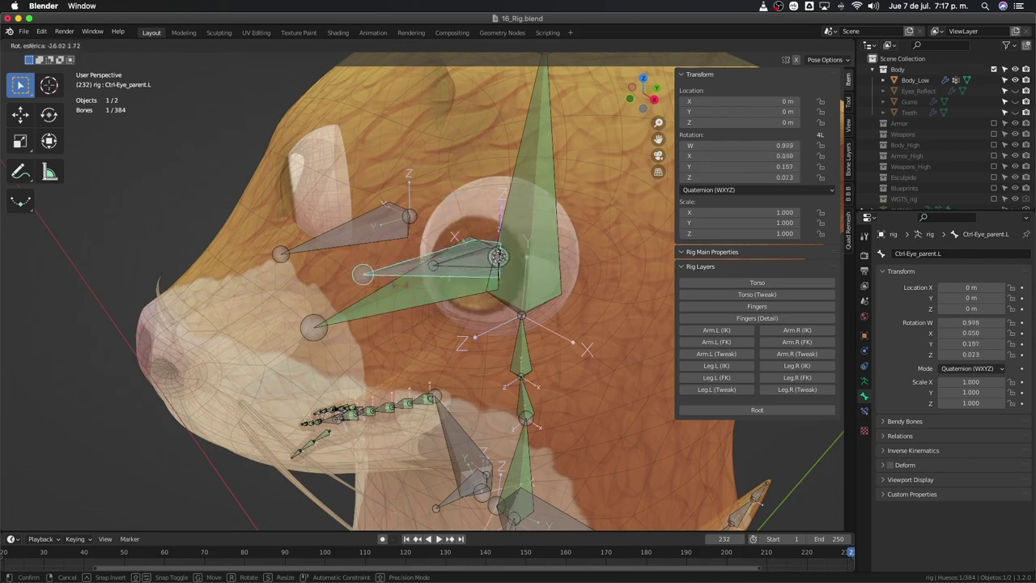
pyautogui.press('Escape')
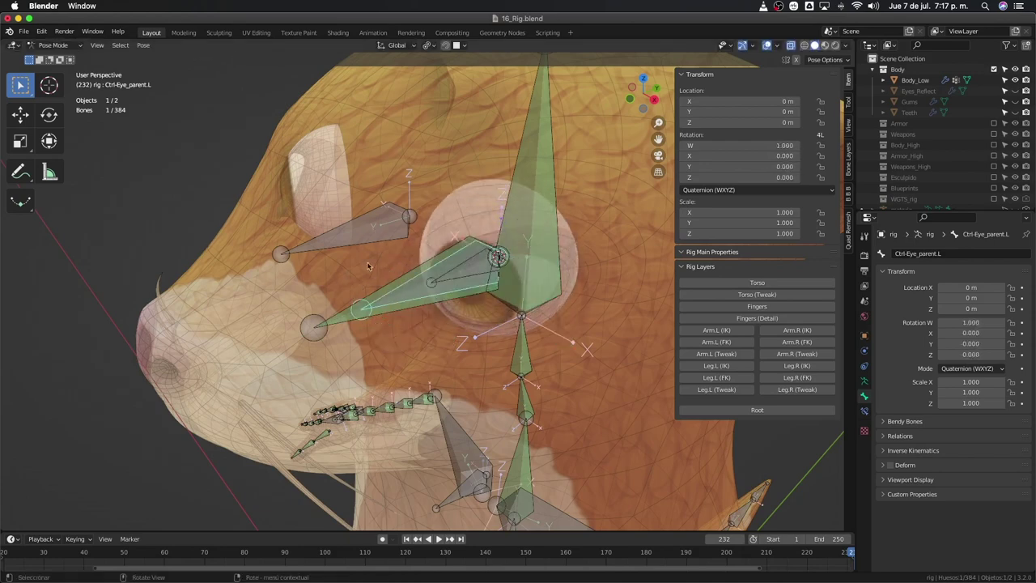
pyautogui.click(344, 242)
pyautogui.press('r')
pyautogui.press('r')
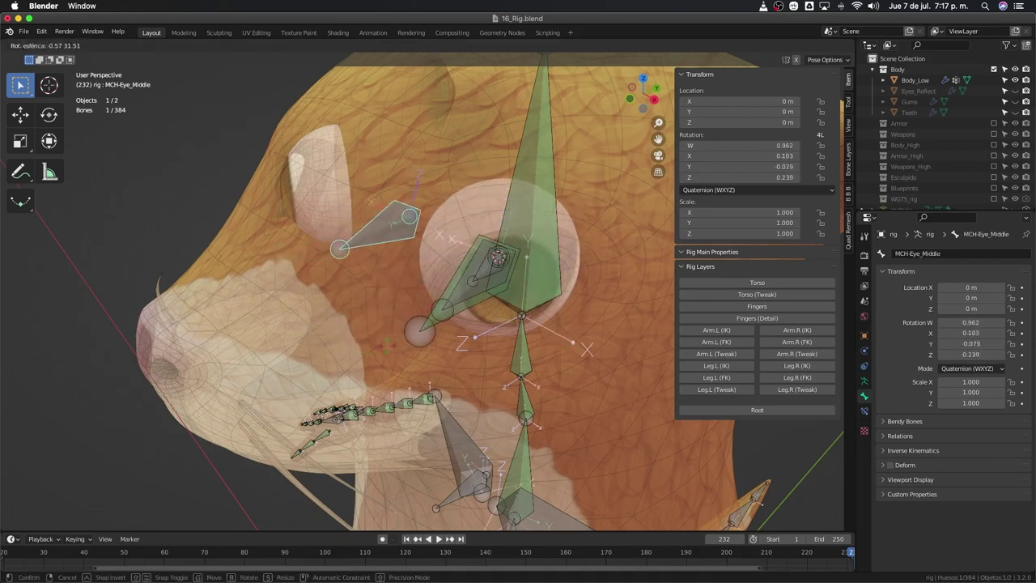
pyautogui.click(379, 341)
pyautogui.click(431, 289)
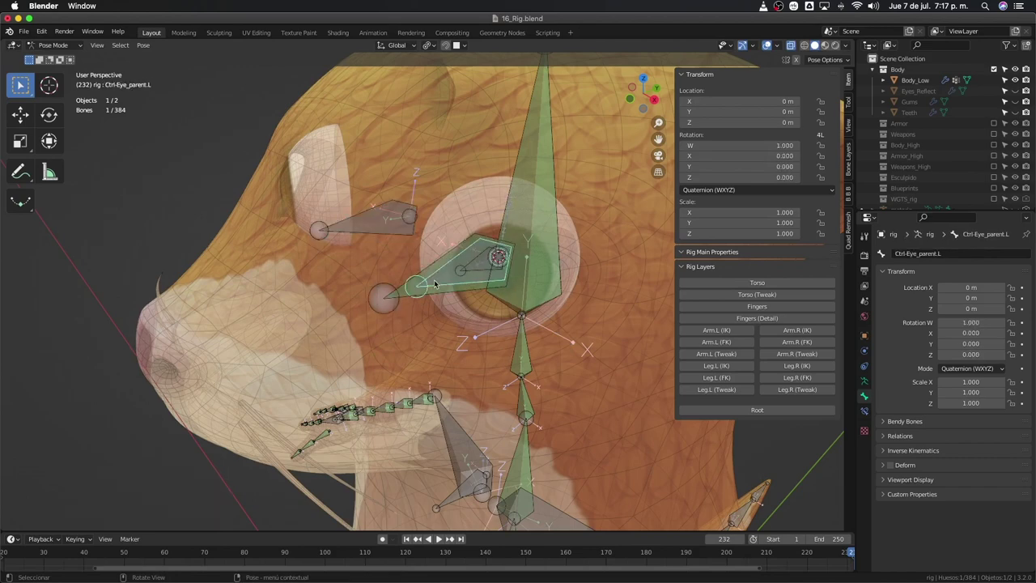
pyautogui.click(338, 217)
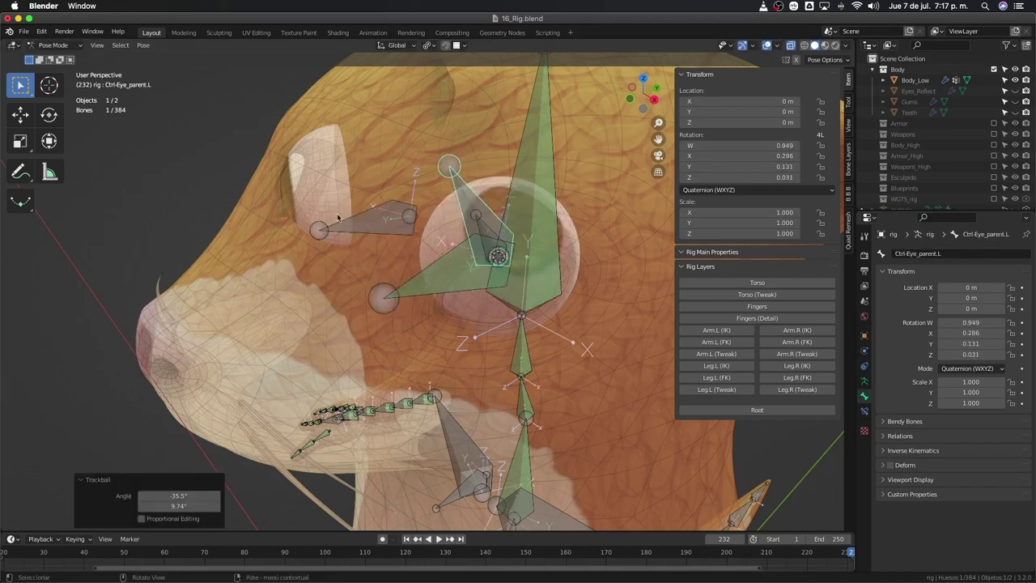
pyautogui.hotkey('ctrl', 'z')
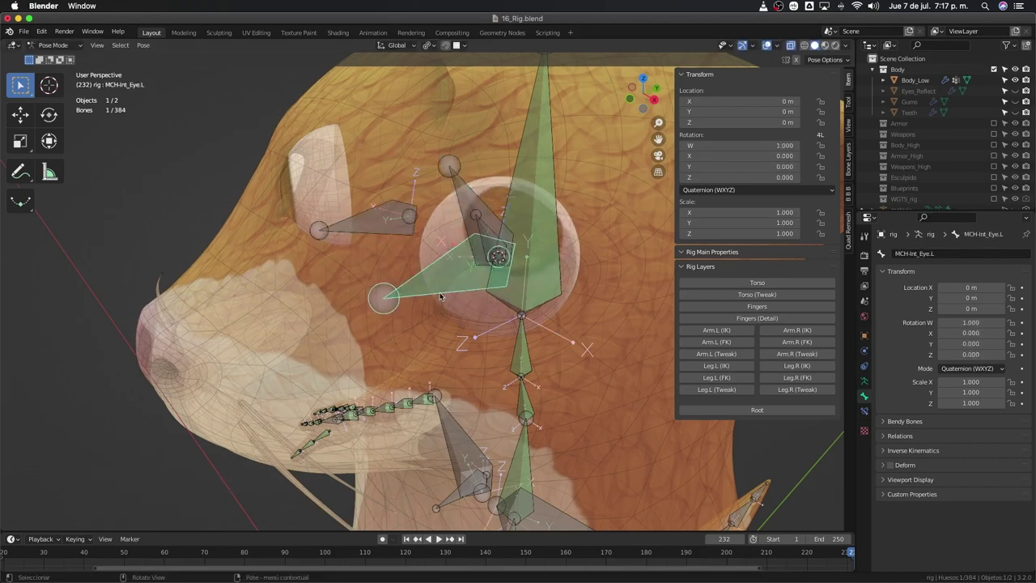
pyautogui.press('a')
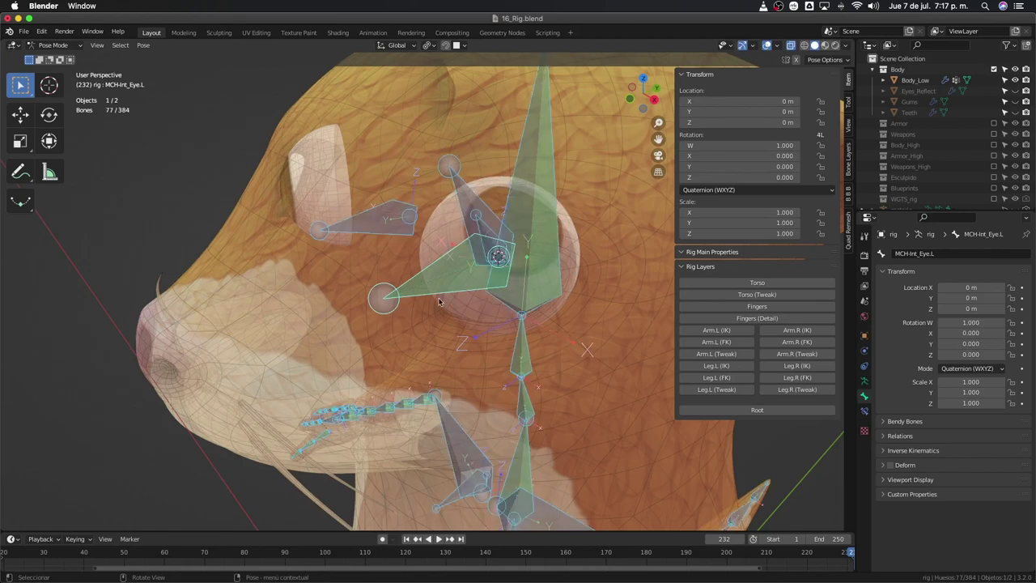
pyautogui.moveTo(439, 302)
pyautogui.mouseDown(button='middle')
pyautogui.moveTo(413, 324)
pyautogui.moveTo(451, 303)
pyautogui.moveTo(454, 260)
pyautogui.mouseUp(button='middle')
pyautogui.hotkey('alt', 'a')
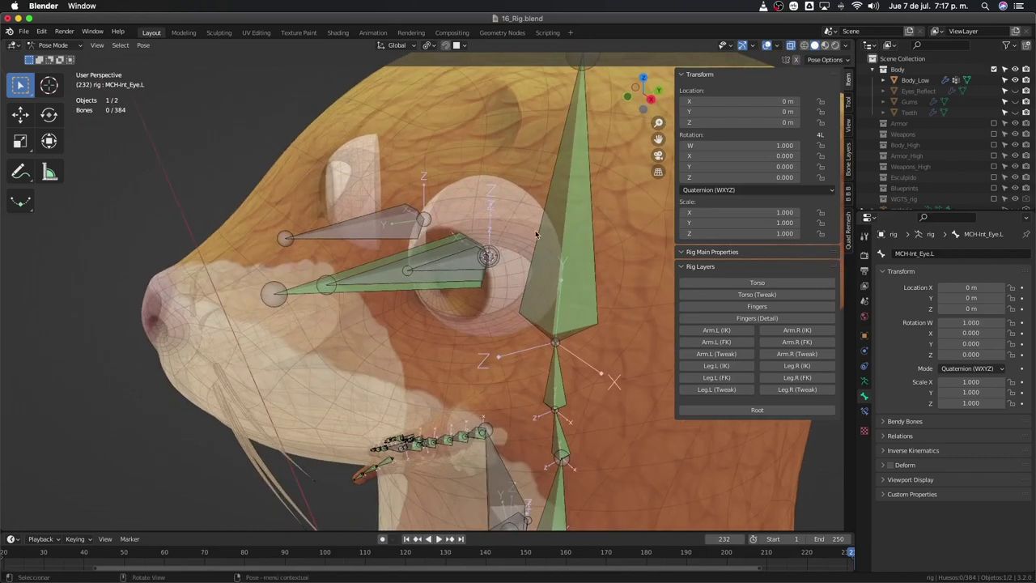
pyautogui.moveTo(512, 215); pyautogui.dragTo(458, 255, button='middle')
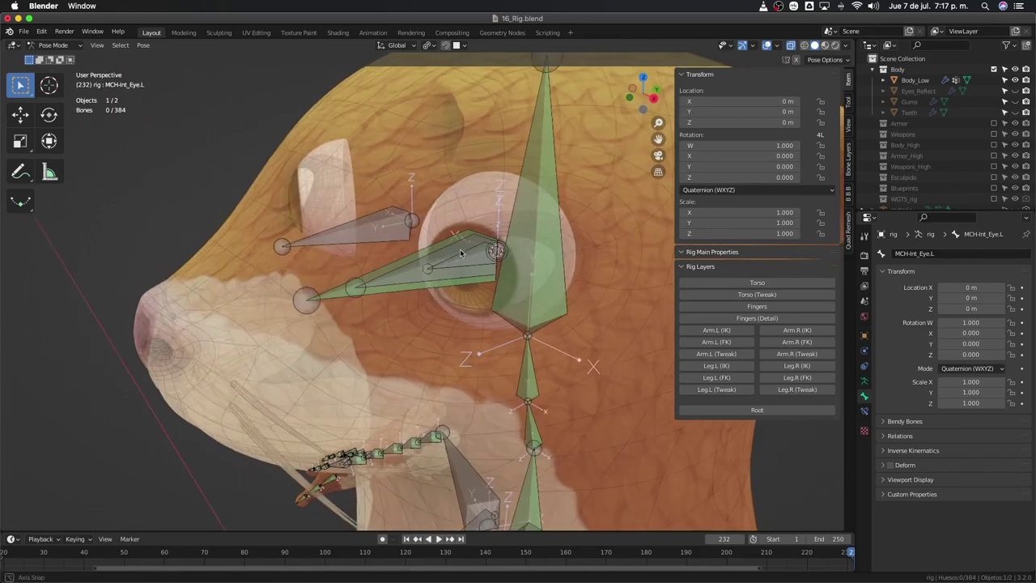
pyautogui.click(401, 279)
pyautogui.press('r')
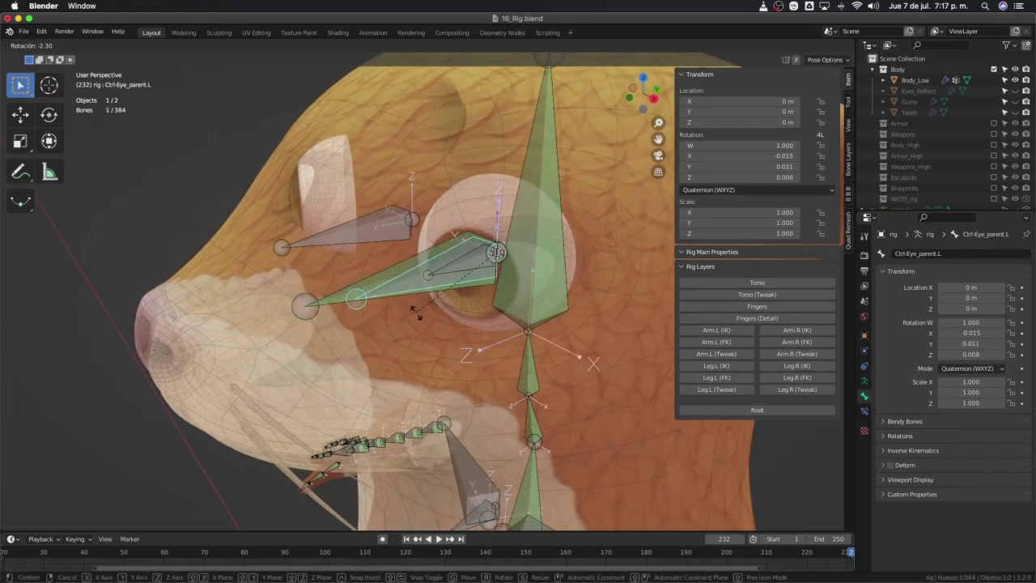
pyautogui.press('r')
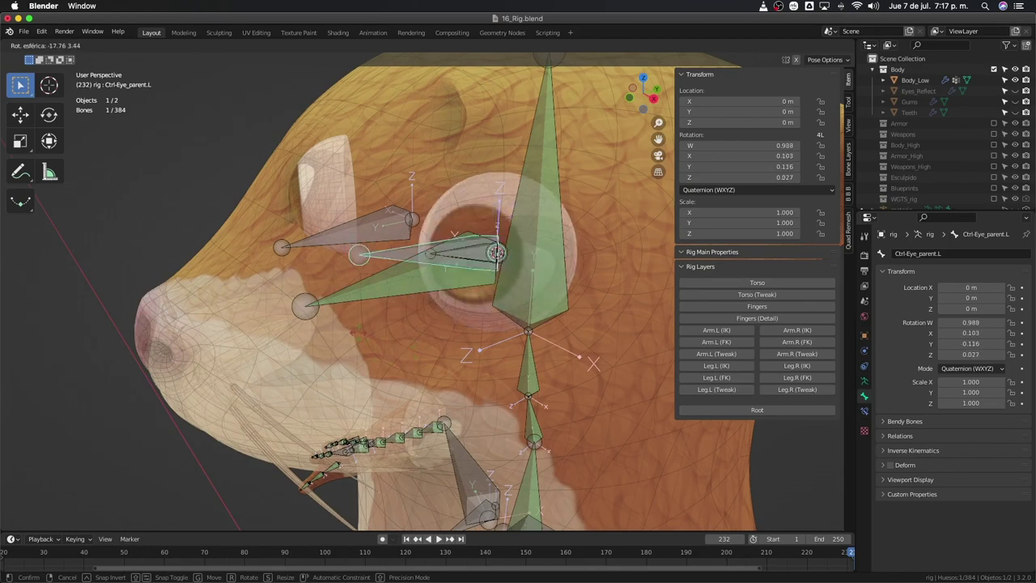
pyautogui.press('Escape')
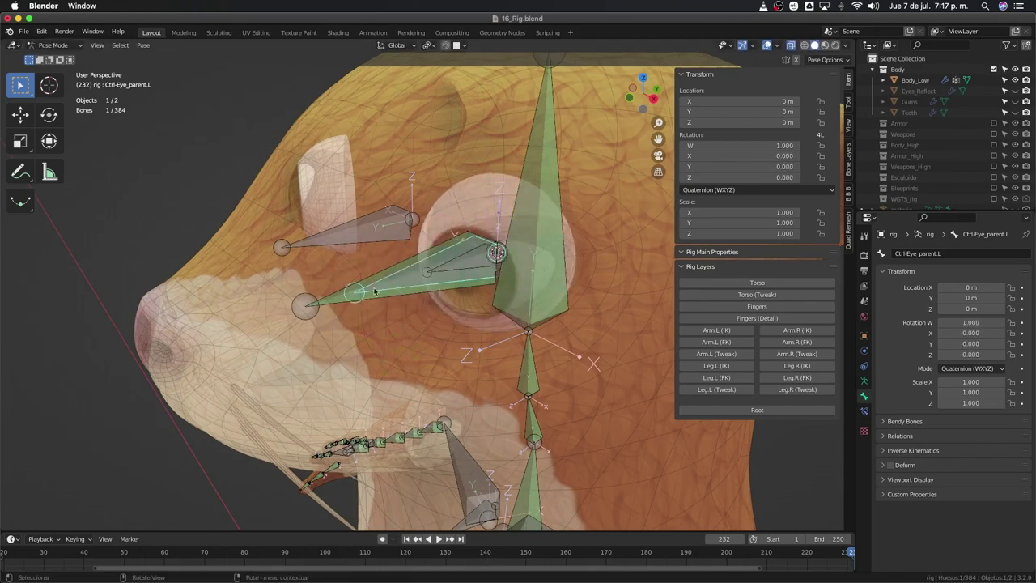
pyautogui.click(326, 307)
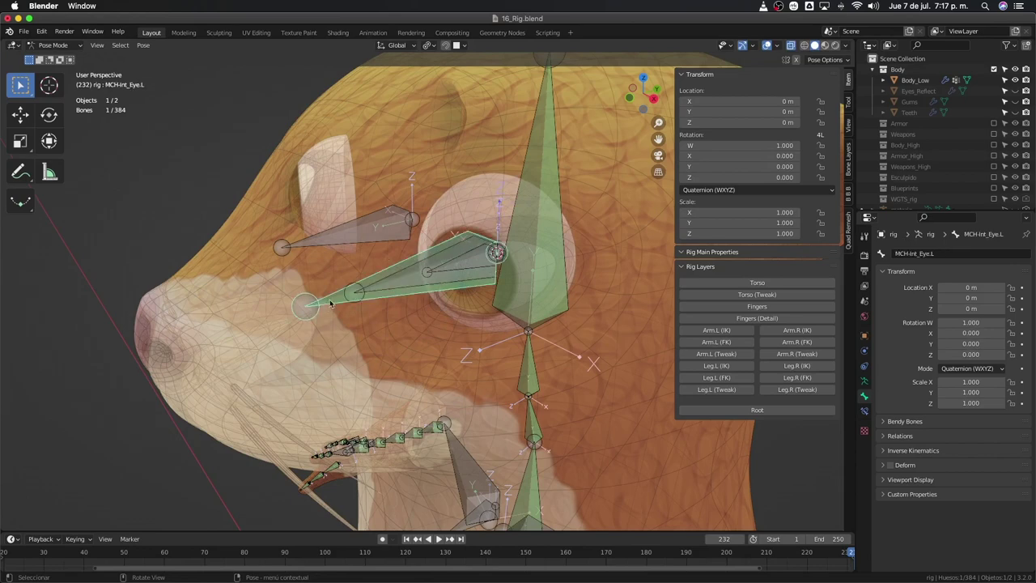
pyautogui.click(340, 240)
pyautogui.press('r')
pyautogui.press('r')
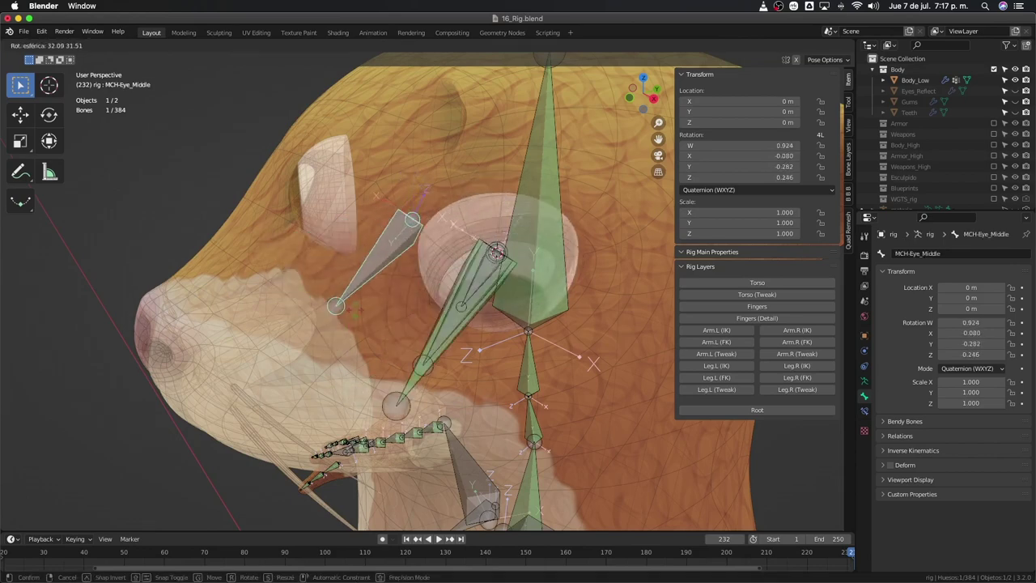
pyautogui.press('Escape')
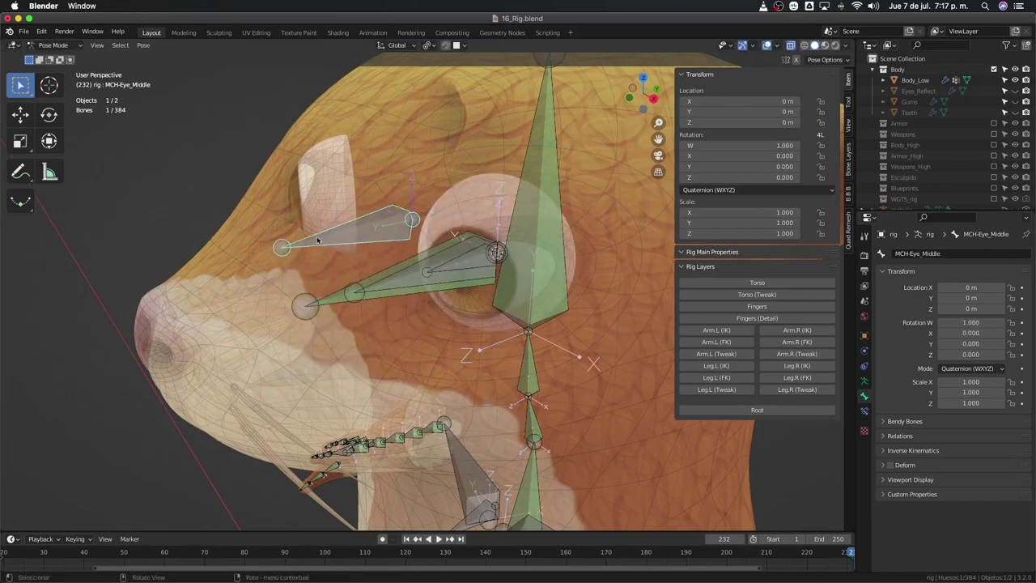
pyautogui.moveTo(312, 273); pyautogui.dragTo(337, 263, button='middle')
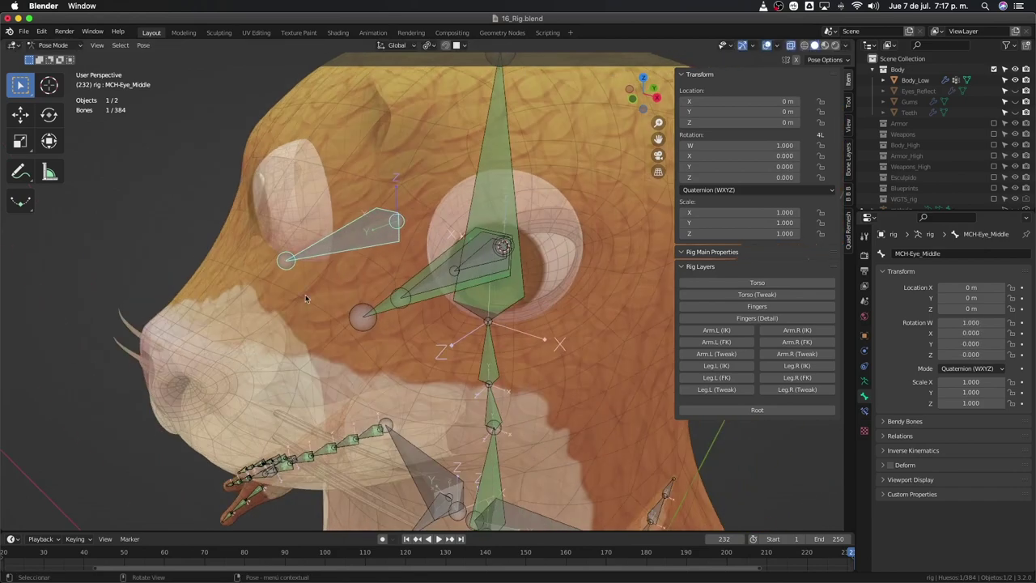
pyautogui.press('r')
pyautogui.press('r')
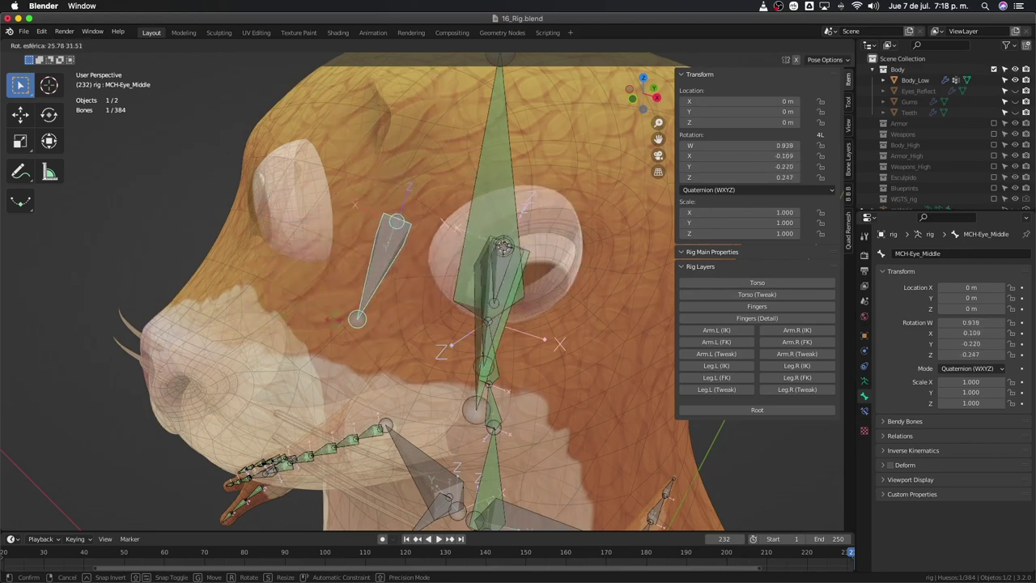
pyautogui.press('Escape')
pyautogui.moveTo(437, 291)
pyautogui.mouseDown(button='middle')
pyautogui.moveTo(395, 307)
pyautogui.moveTo(486, 314)
pyautogui.moveTo(488, 257)
pyautogui.mouseUp(button='middle')
# Step: In Edit Mode, box-select the three left eye bones and Symmetrize them to the right side
pyautogui.press('Tab')
pyautogui.press('b')
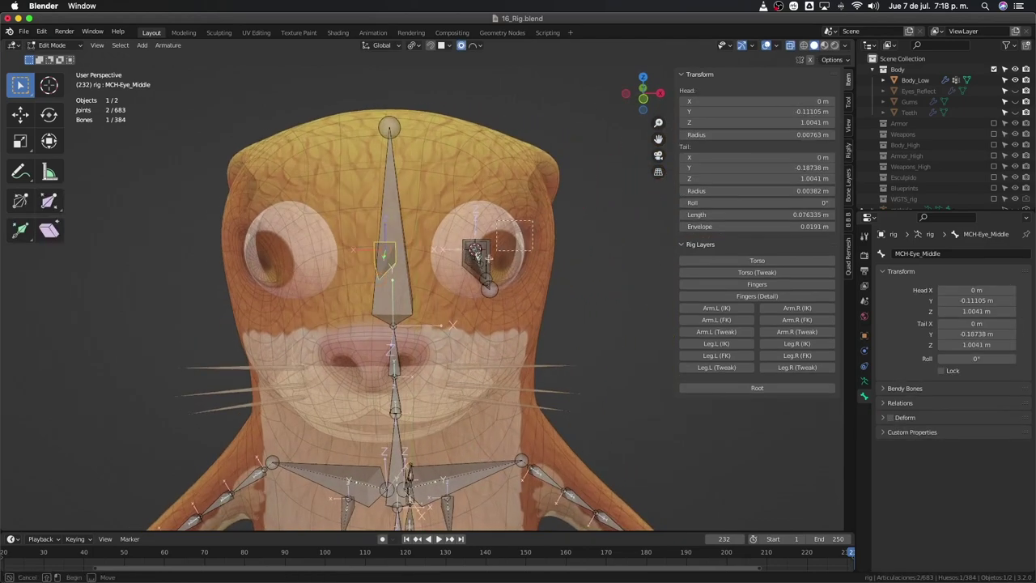
pyautogui.moveTo(489, 257); pyautogui.dragTo(469, 242)
pyautogui.rightClick(515, 300)
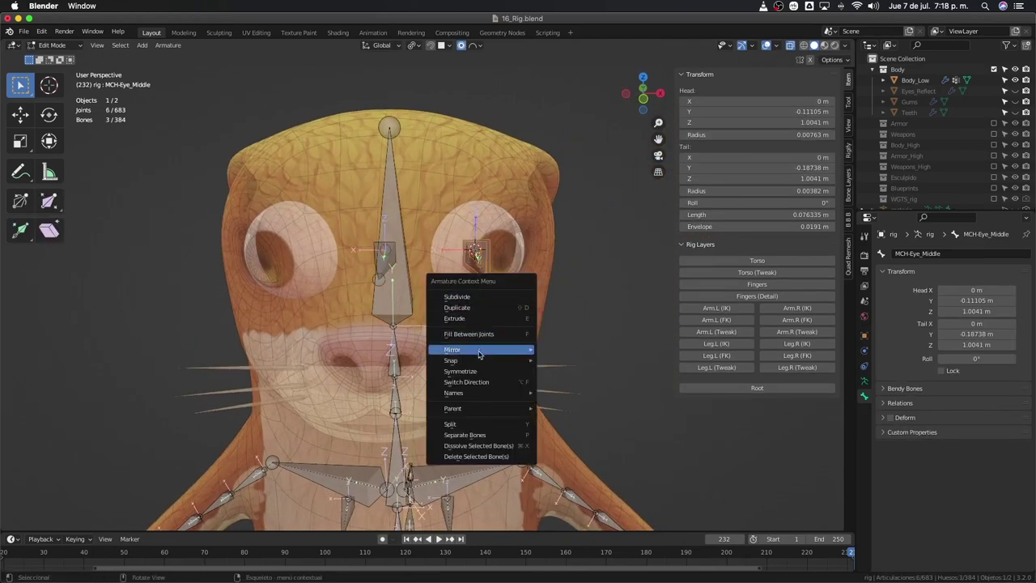
pyautogui.click(468, 370)
# Step: Back in Pose Mode, test-rotate the middle eye bone and cancel
pyautogui.hotkey('ctrl', 'Tab')
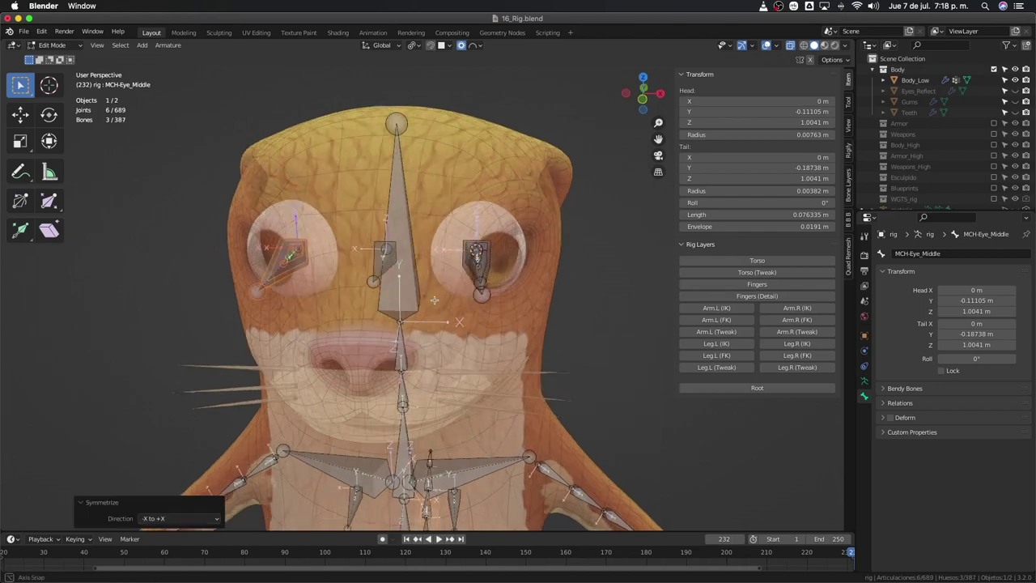
pyautogui.moveTo(442, 297); pyautogui.dragTo(356, 275, button='middle')
pyautogui.click(380, 270)
pyautogui.press('r')
pyautogui.press('r')
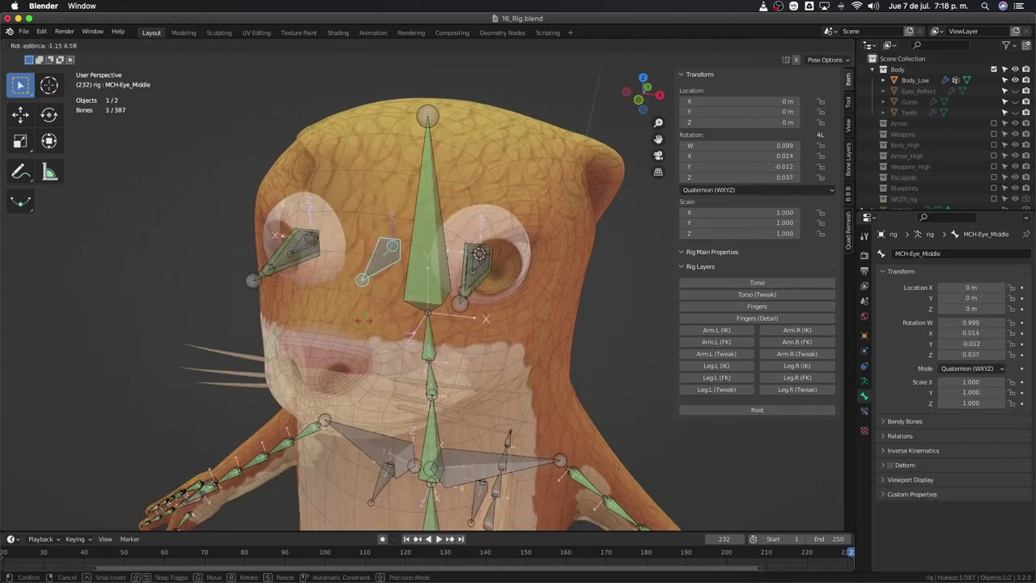
pyautogui.press('Escape')
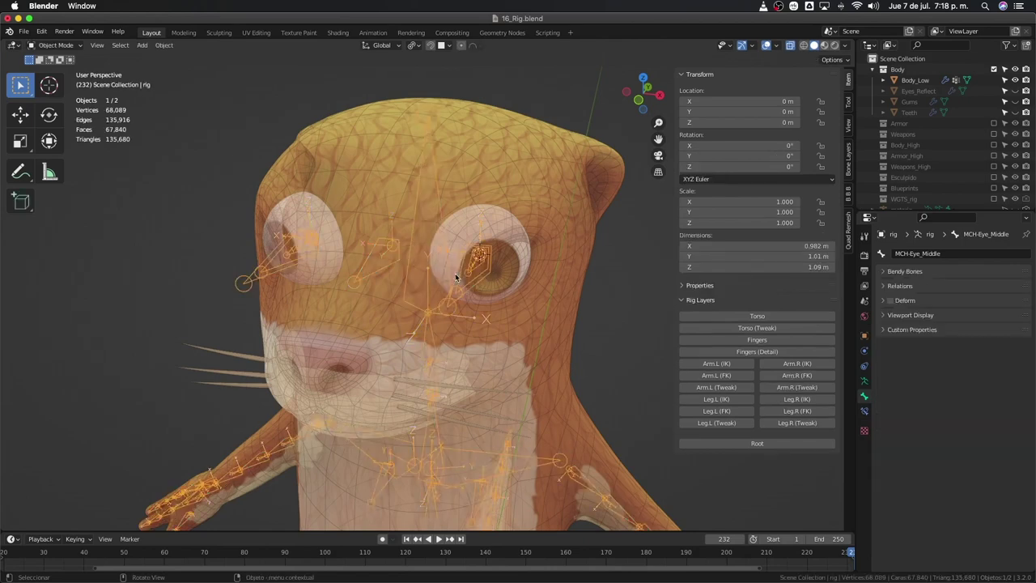
# Step: Reselect the otter rig in Pose Mode, hide overlays, and preview moving the eye bone
pyautogui.hotkey('ctrl', 'Tab')
pyautogui.moveTo(376, 260); pyautogui.dragTo(333, 260, button='middle')
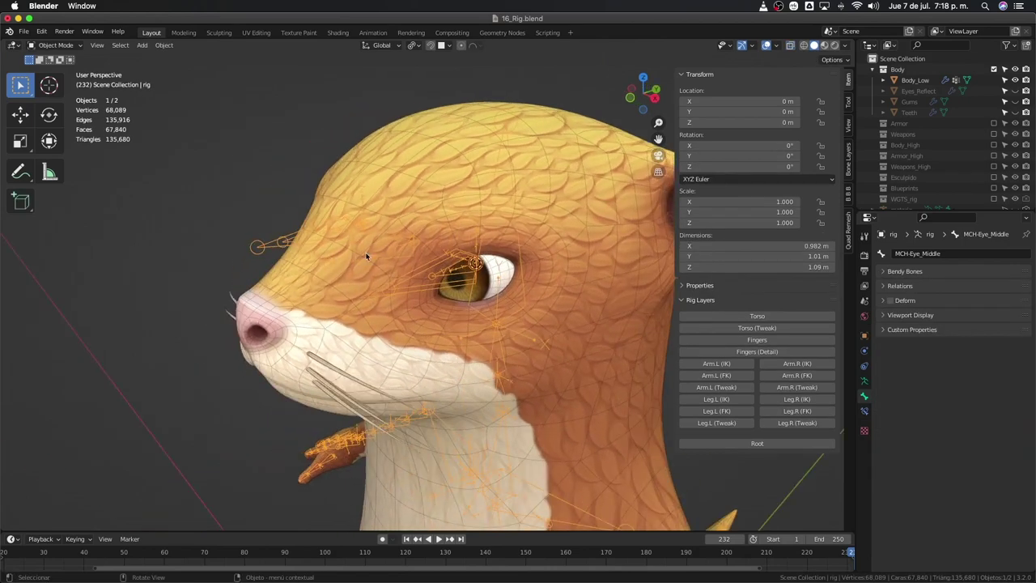
pyautogui.click(366, 256)
pyautogui.click(367, 252)
pyautogui.hotkey('ctrl', 'Tab')
pyautogui.moveTo(366, 248)
pyautogui.mouseDown(button='middle')
pyautogui.moveTo(341, 328)
pyautogui.moveTo(380, 324)
pyautogui.mouseUp(button='middle')
pyautogui.click(766, 45)
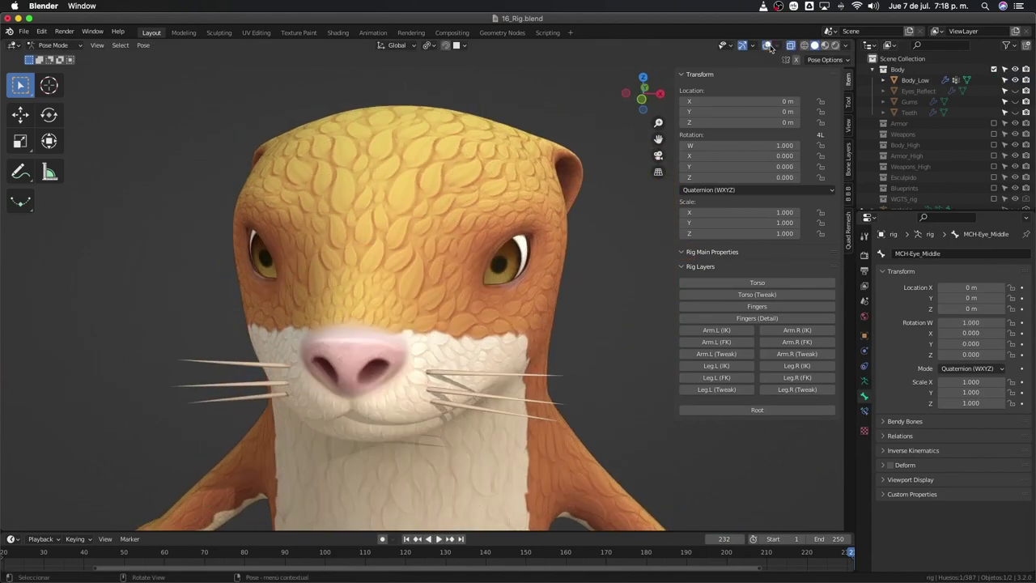
pyautogui.press('g')
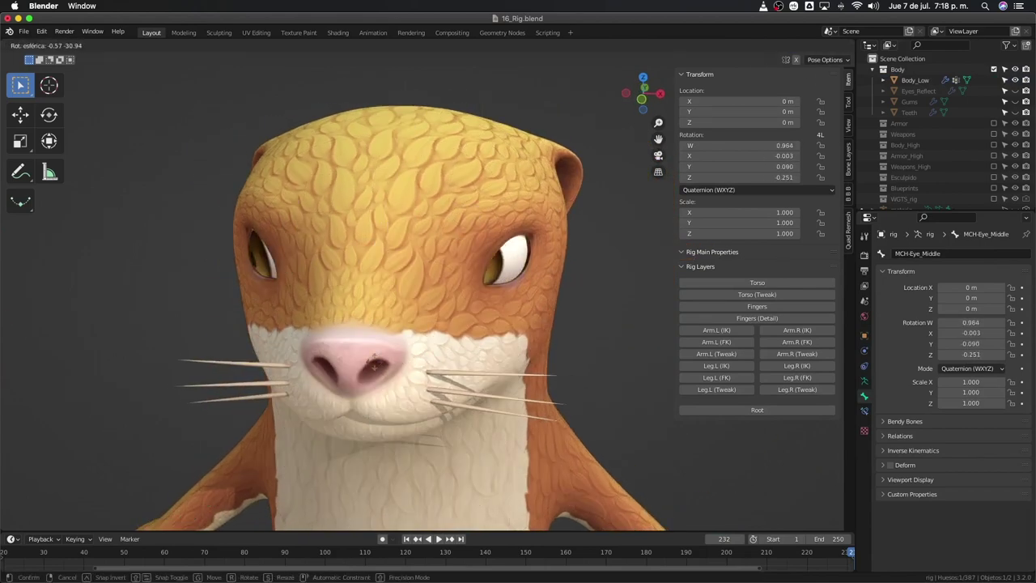
pyautogui.press('Escape')
# Step: Show overlays again, enable the Torso control layer, and select the head control bone
pyautogui.moveTo(435, 365); pyautogui.dragTo(348, 364, button='middle')
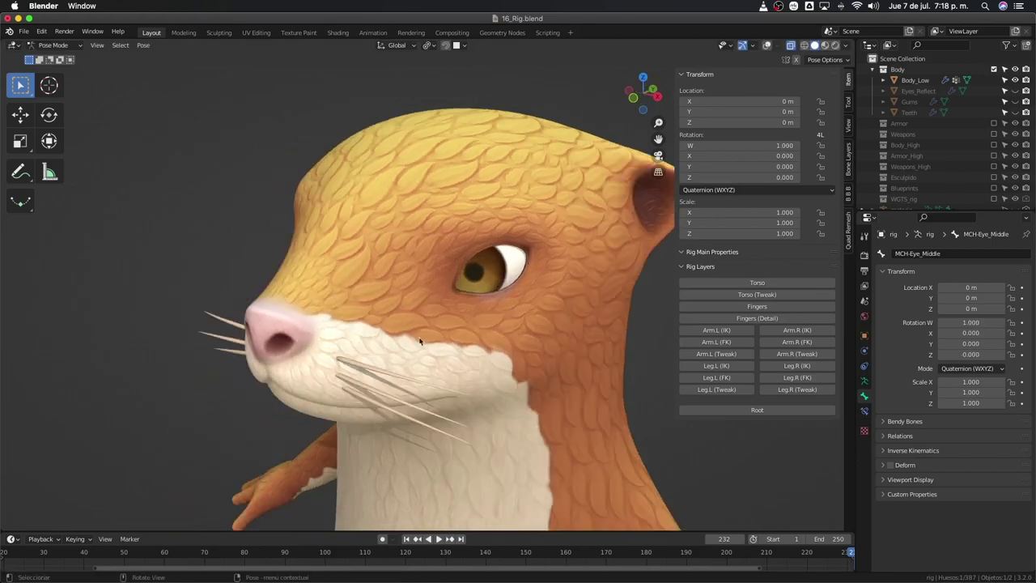
pyautogui.click(766, 45)
pyautogui.moveTo(670, 126)
pyautogui.mouseDown(button='middle')
pyautogui.moveTo(553, 294)
pyautogui.moveTo(647, 291)
pyautogui.mouseUp(button='middle')
pyautogui.click(729, 285)
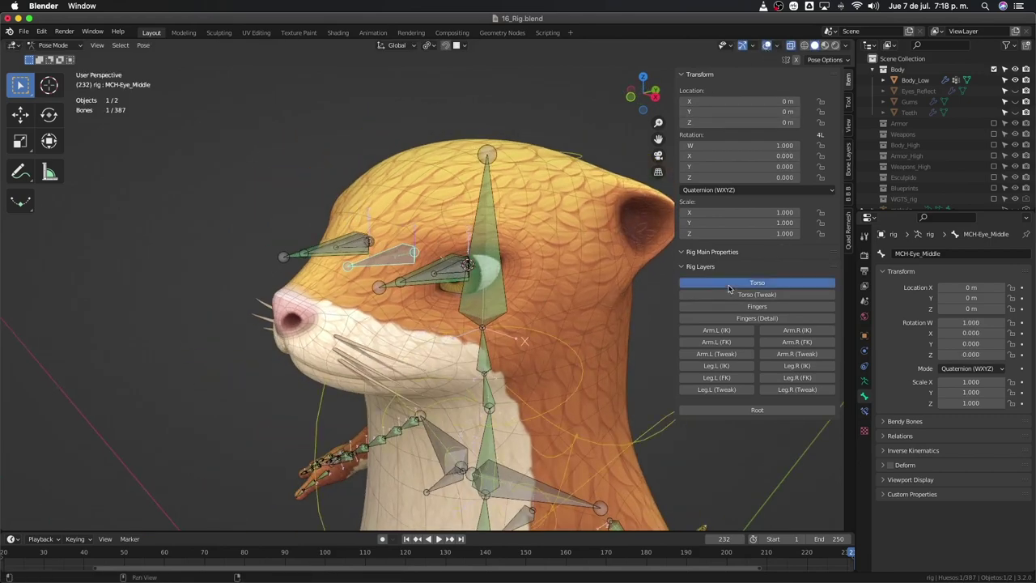
pyautogui.click(583, 158)
pyautogui.scroll(-2, 395, 310)
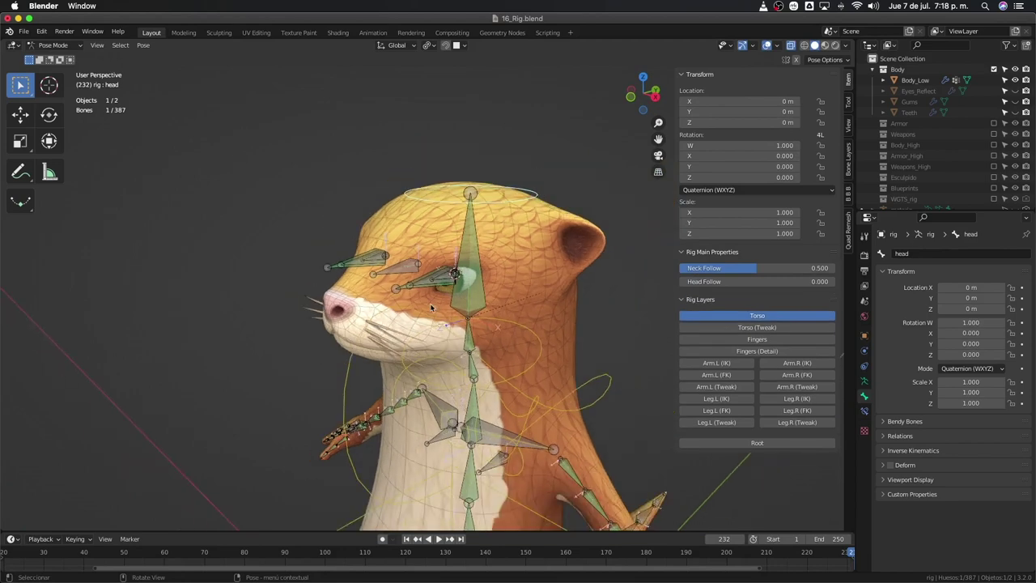
pyautogui.scroll(-2, 395, 310)
# Step: Tilt MCH-Eye_Middle -29.2° on X, then test-rotate the head control and cancel
pyautogui.click(398, 280)
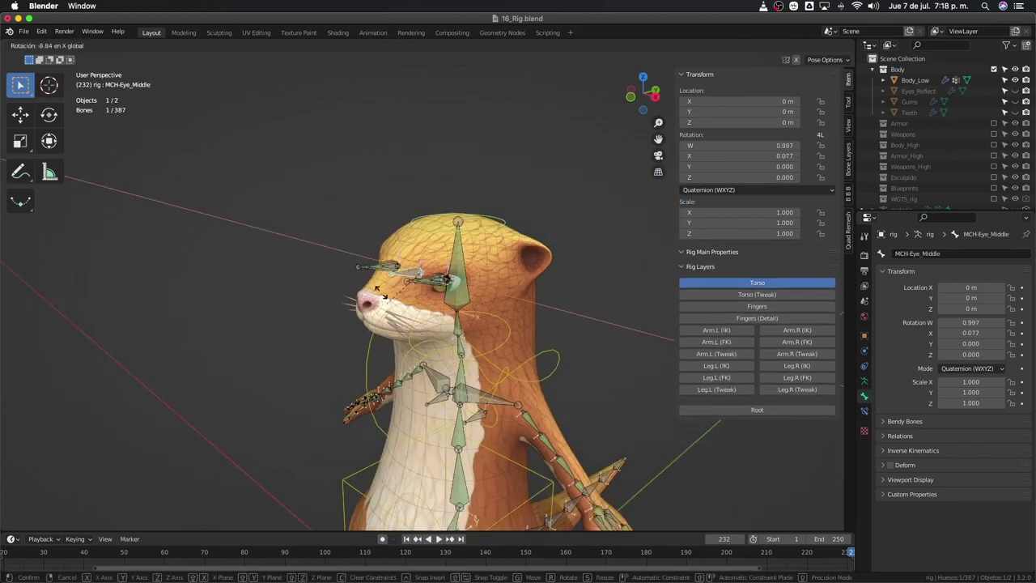
pyautogui.press('r')
pyautogui.press('x')
pyautogui.click(383, 280)
pyautogui.moveTo(386, 283); pyautogui.dragTo(420, 317, button='middle')
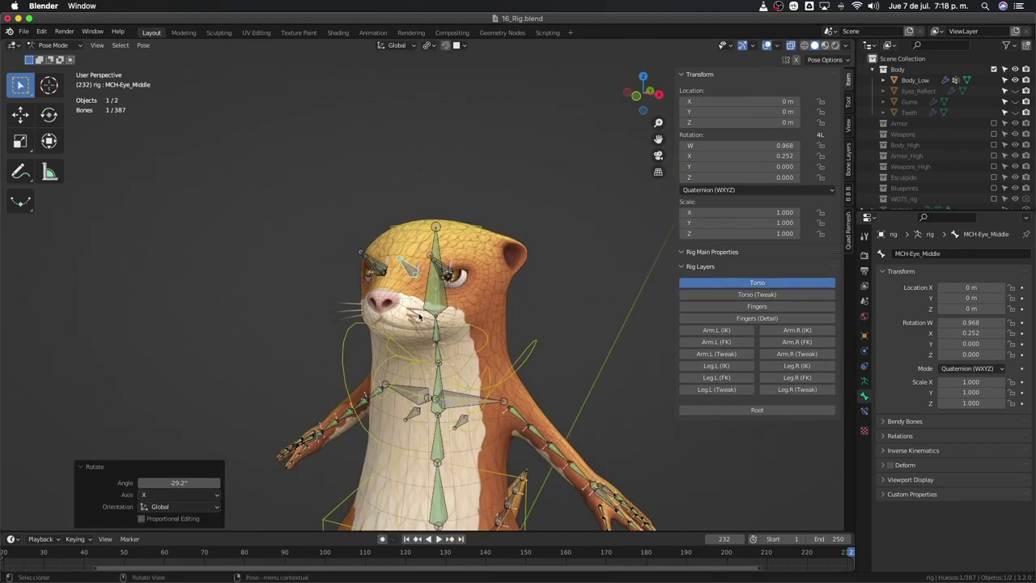
pyautogui.click(480, 230)
pyautogui.press('r')
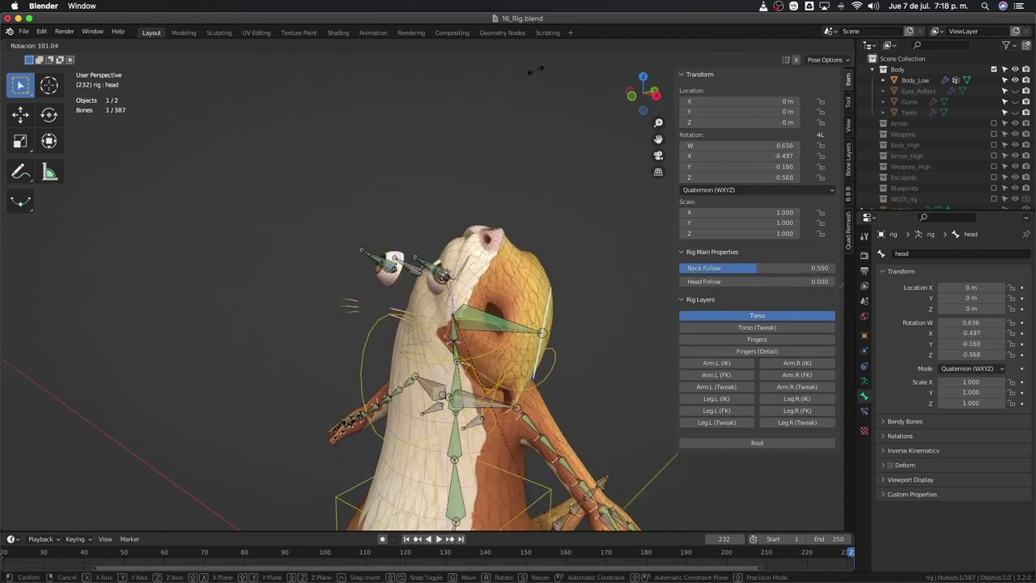
pyautogui.press('Escape')
pyautogui.scroll(3, 413, 226)
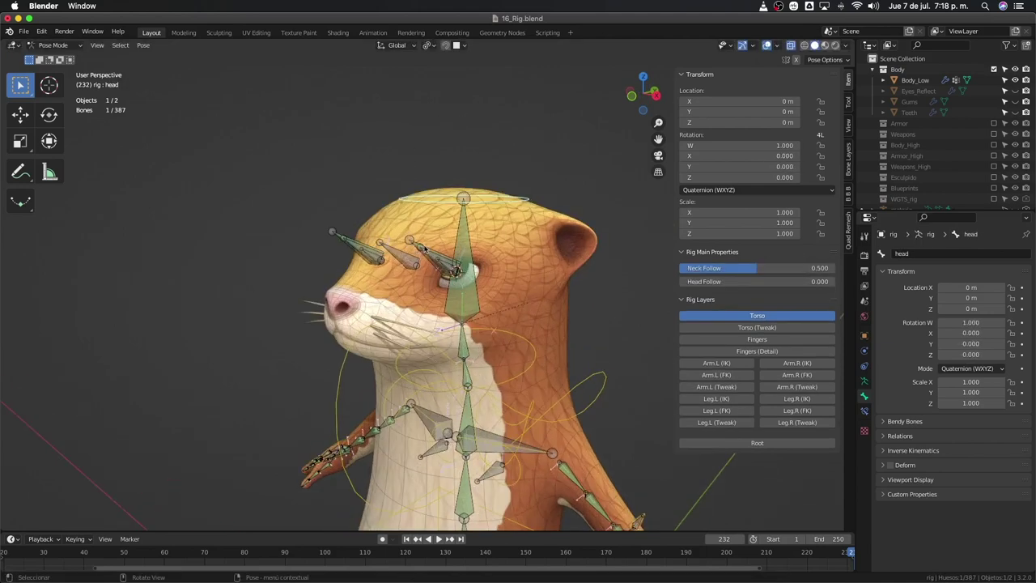
# Step: In Edit Mode, box-select the bones around the eye and hide the Torso control layer
pyautogui.press('Tab')
pyautogui.moveTo(442, 261); pyautogui.dragTo(451, 287, button='middle')
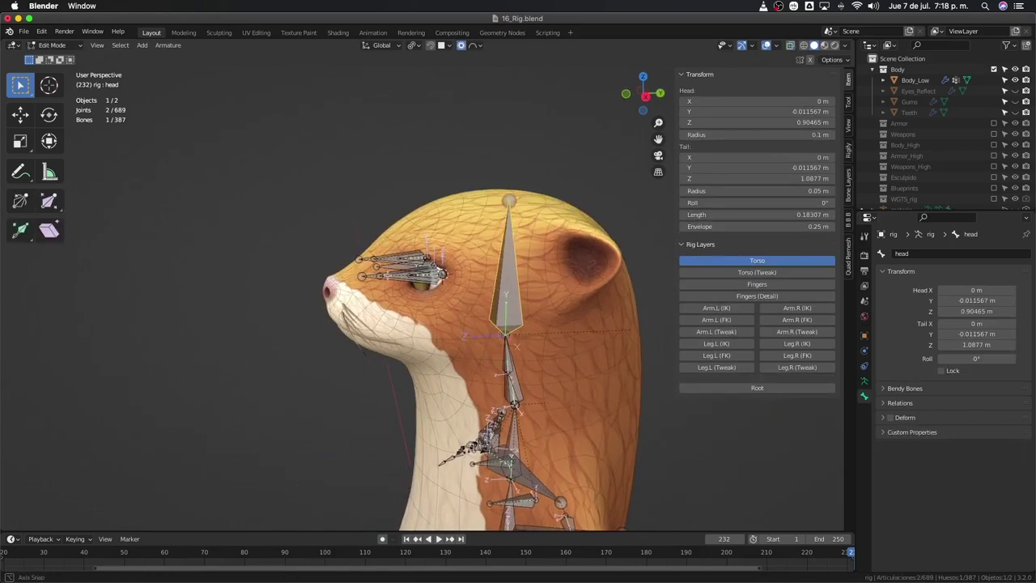
pyautogui.press('b')
pyautogui.moveTo(369, 199); pyautogui.dragTo(450, 311)
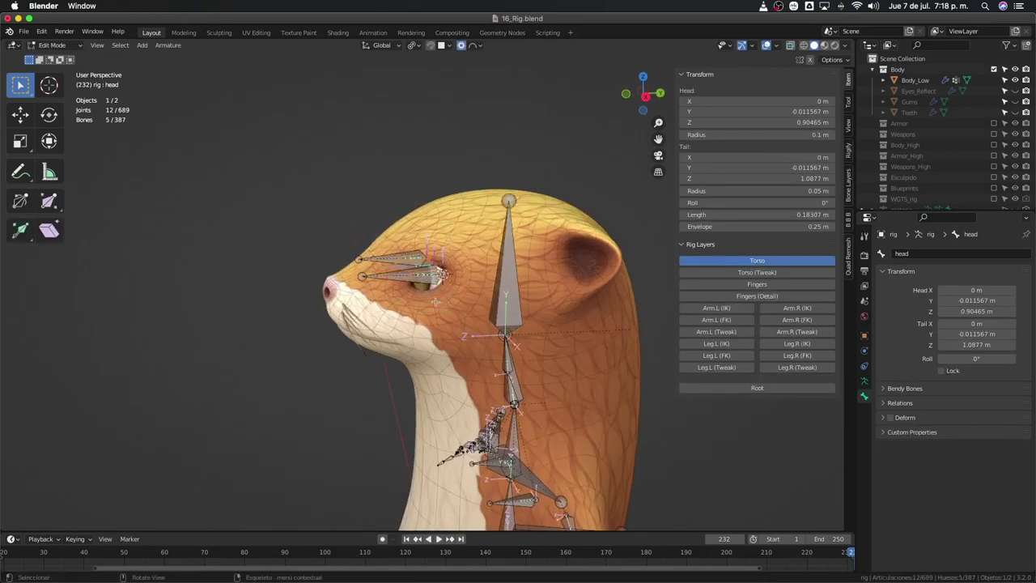
pyautogui.click(721, 265)
pyautogui.keyDown('shift'); pyautogui.moveTo(331, 233); pyautogui.dragTo(395, 277); pyautogui.keyUp('shift')
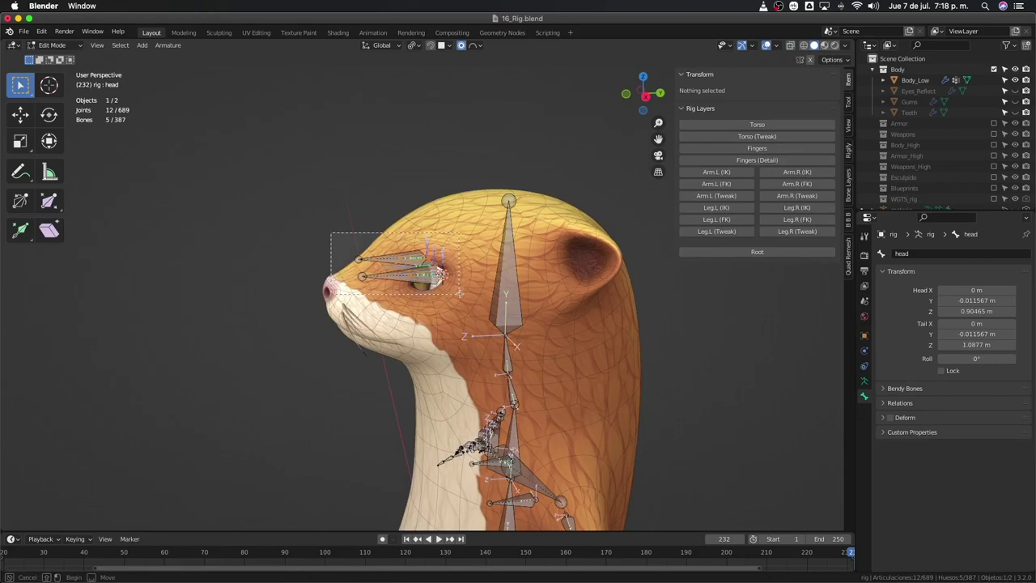
pyautogui.scroll(2, 440, 270)
pyautogui.scroll(2, 443, 275)
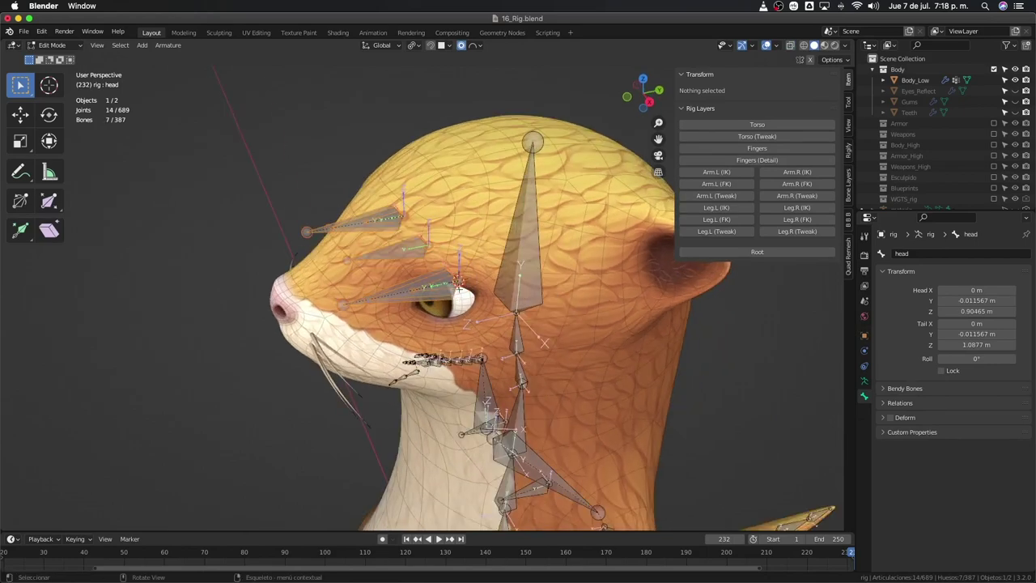
pyautogui.scroll(3, 448, 283)
# Step: Parent MCH-Int_Eye.L and MCH-Eye_Middle to DEF-spine.006 with Keep Offset, then return to Pose Mode
pyautogui.click(447, 273)
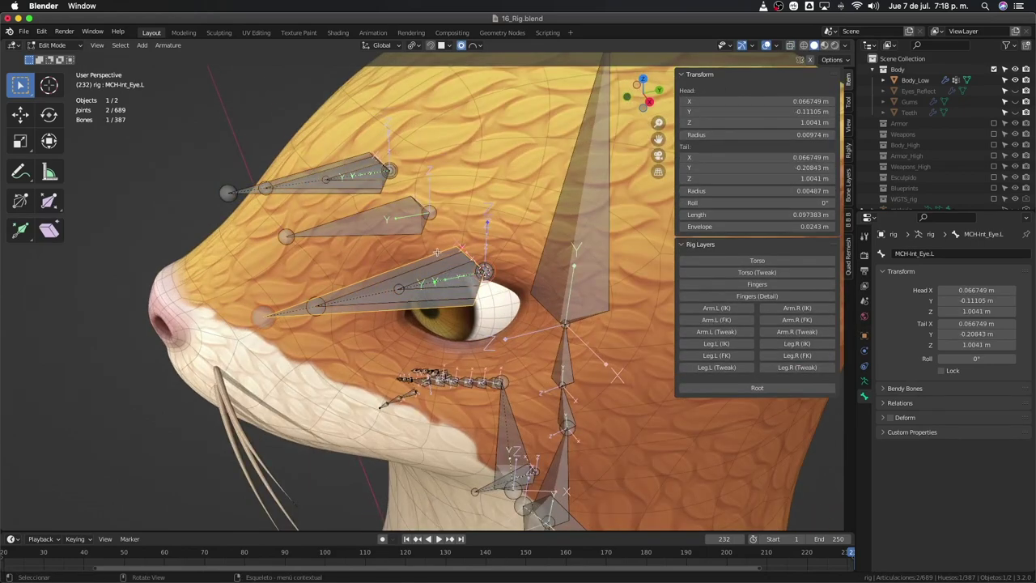
pyautogui.keyDown('shift'); pyautogui.click(397, 224); pyautogui.keyUp('shift')
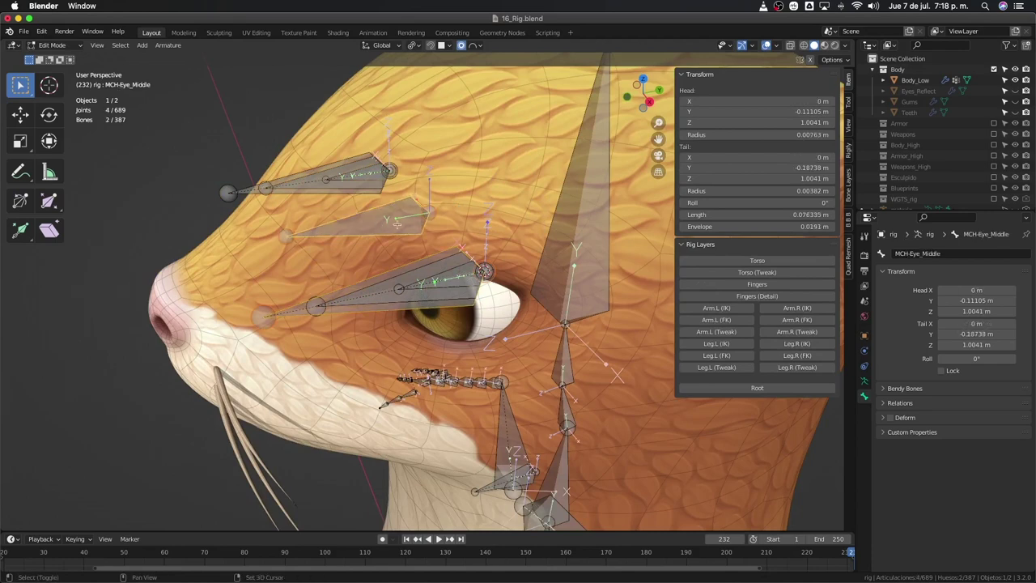
pyautogui.keyDown('shift'); pyautogui.click(557, 220); pyautogui.keyUp('shift')
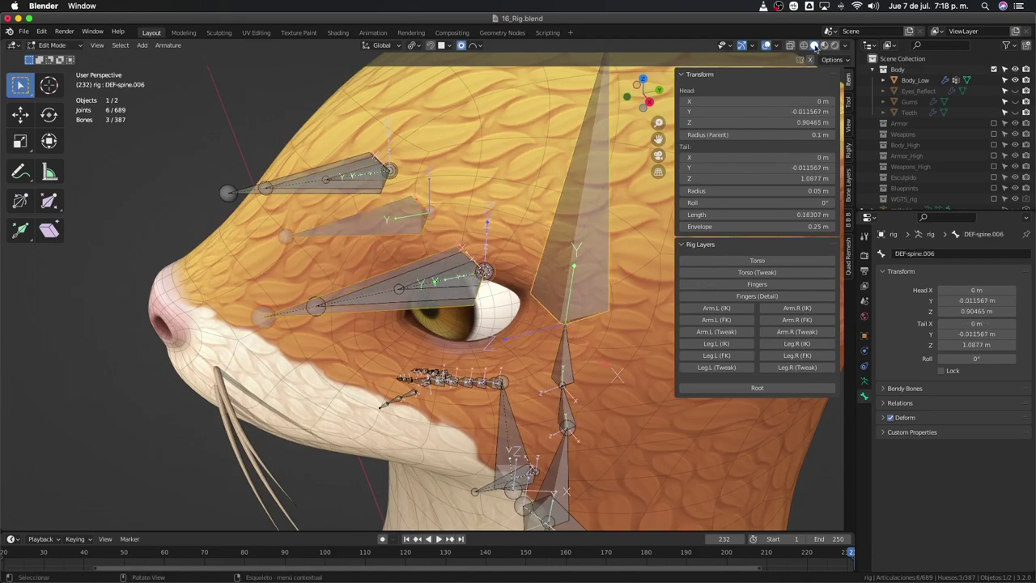
pyautogui.moveTo(583, 217); pyautogui.dragTo(580, 226, button='middle')
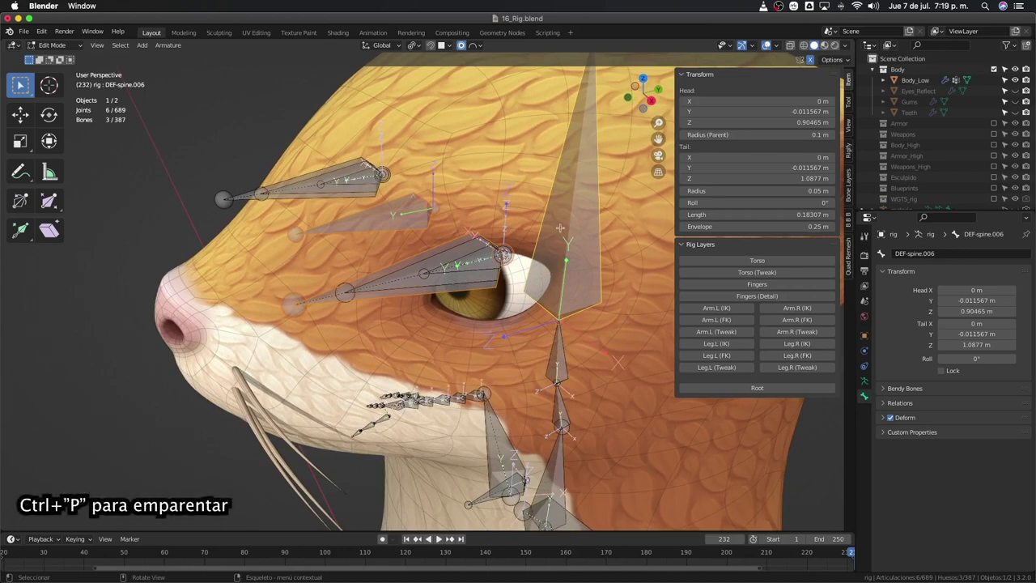
pyautogui.hotkey('ctrl', 'p')
pyautogui.click(545, 236)
pyautogui.moveTo(545, 236)
pyautogui.mouseDown(button='middle')
pyautogui.moveTo(534, 232)
pyautogui.moveTo(566, 202)
pyautogui.mouseUp(button='middle')
pyautogui.hotkey('ctrl', 'Tab')
# Step: Show the Torso layer and freely rotate the head control to test, then cancel
pyautogui.click(757, 282)
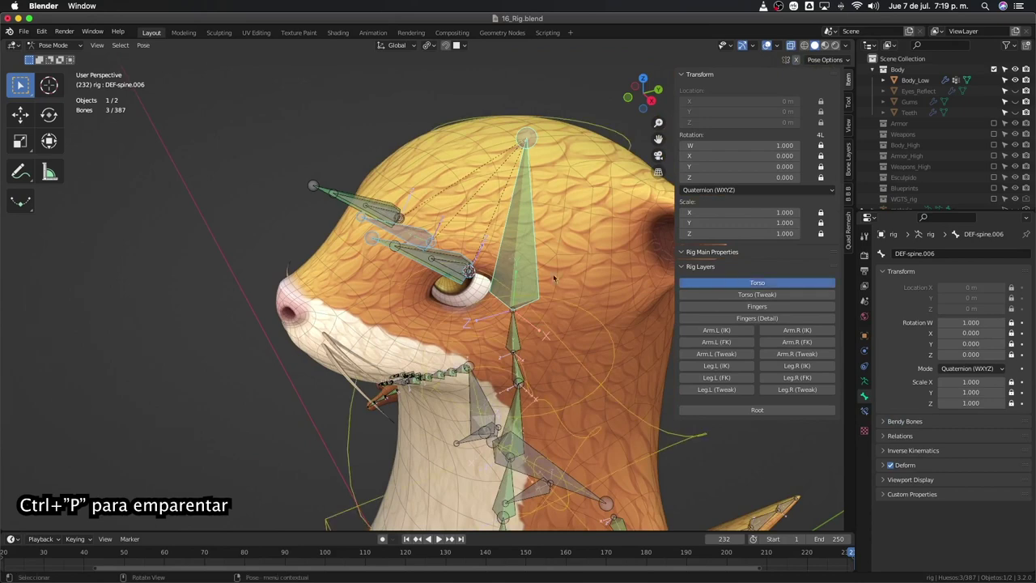
pyautogui.click(617, 153)
pyautogui.press('r')
pyautogui.press('r')
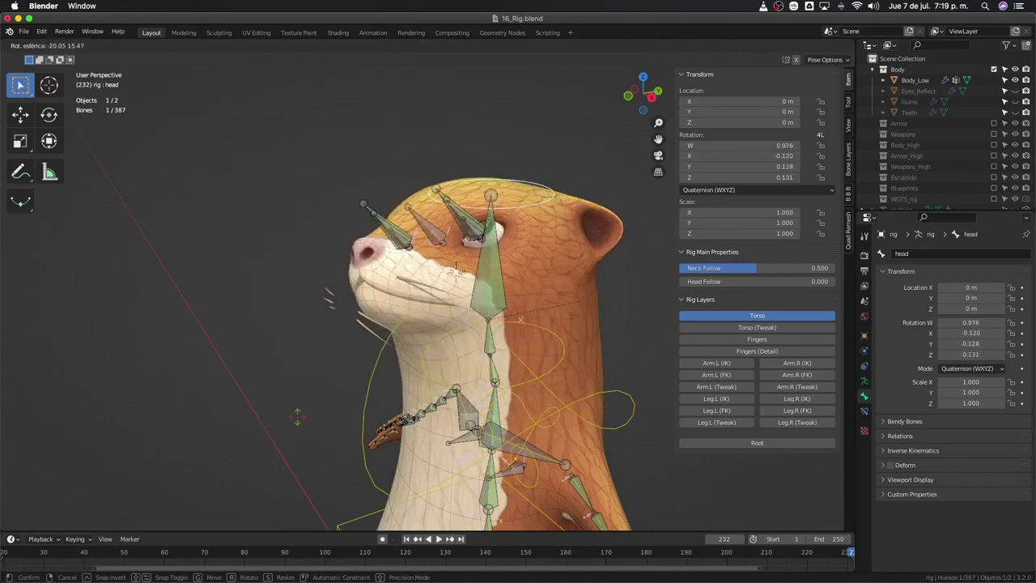
pyautogui.press('Escape')
# Step: Tilt the head about 29° on X to check the eyes follow, then undo to rest
pyautogui.moveTo(301, 368)
pyautogui.mouseDown(button='middle')
pyautogui.moveTo(327, 261)
pyautogui.moveTo(334, 267)
pyautogui.mouseUp(button='middle')
pyautogui.press('r')
pyautogui.press('x')
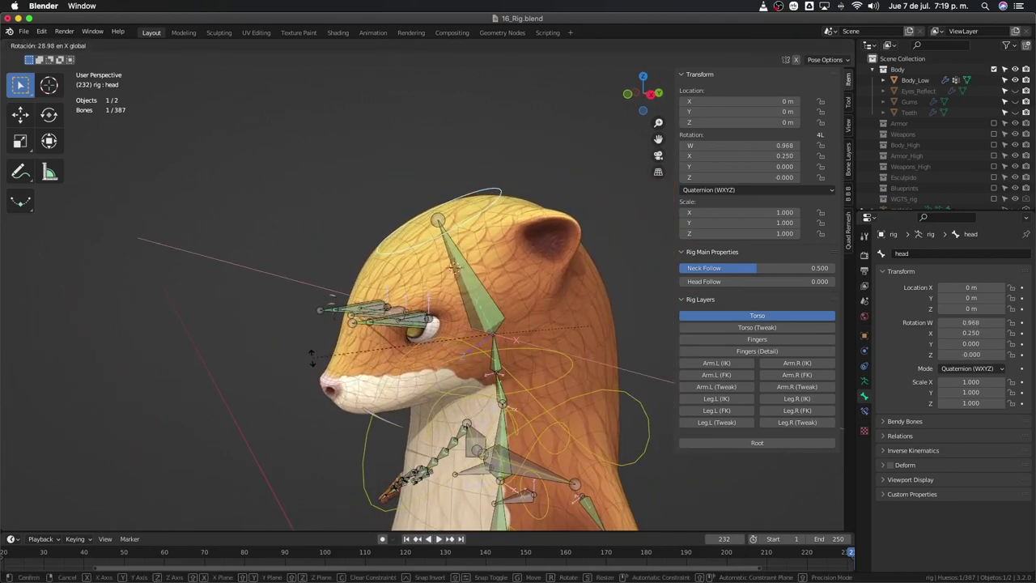
pyautogui.click(319, 315)
pyautogui.moveTo(361, 278); pyautogui.dragTo(293, 199)
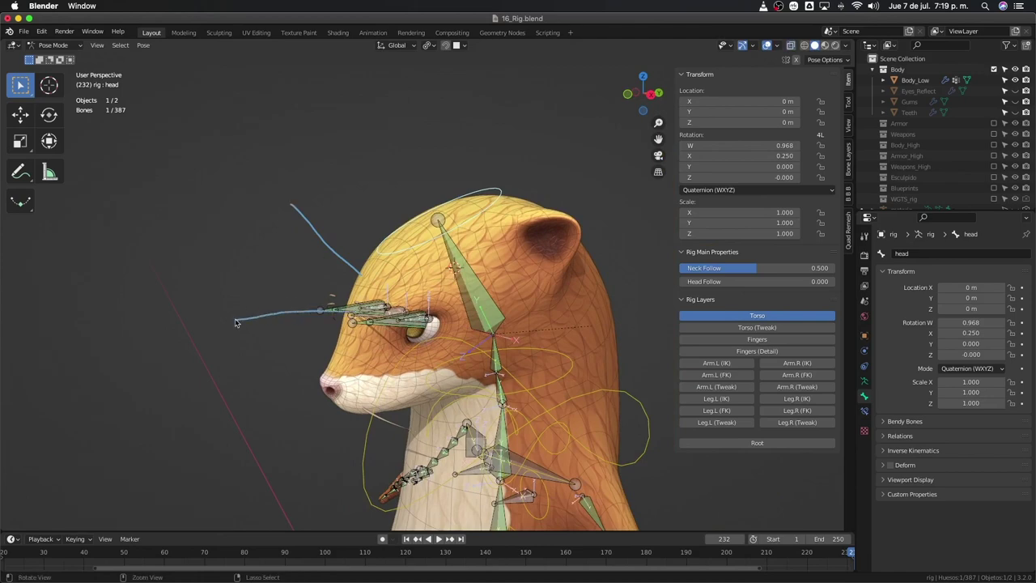
pyautogui.hotkey('ctrl', 'z')
pyautogui.hotkey('ctrl', 'z')
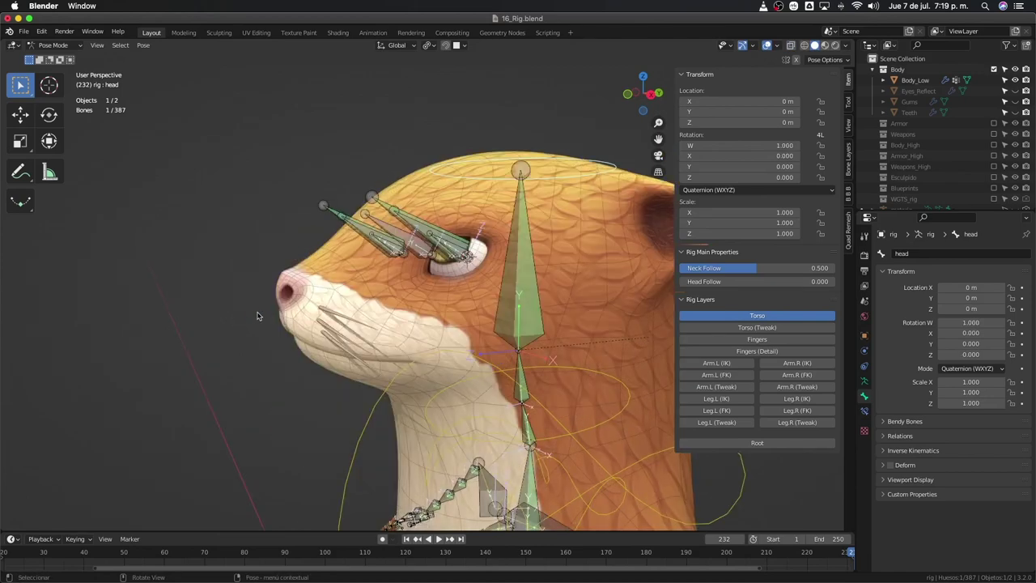
# Step: Select the MCH-Eye_Middle bone between the eyes and view the head from the front
pyautogui.click(389, 262)
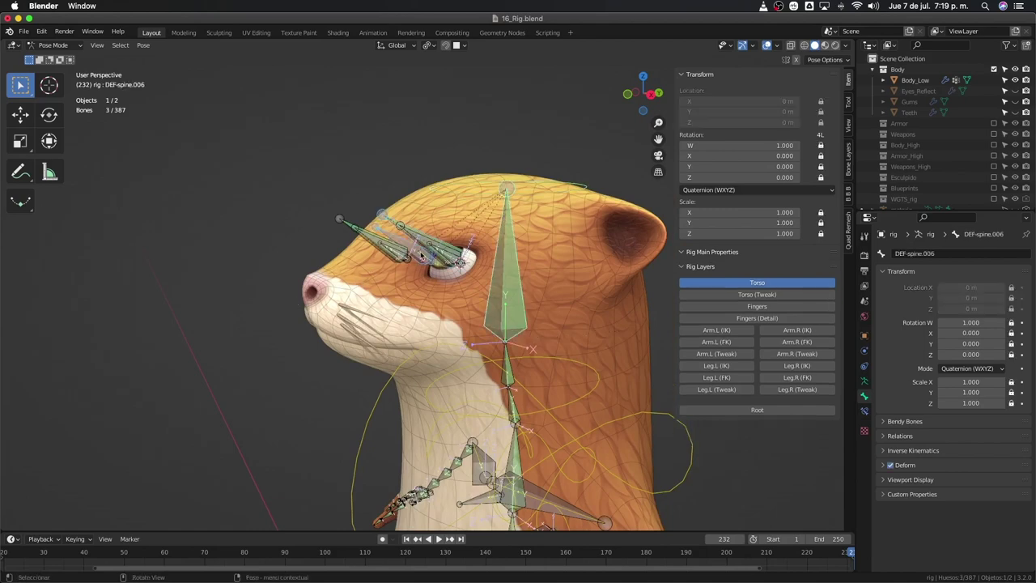
pyautogui.click(421, 253)
pyautogui.moveTo(421, 257)
pyautogui.mouseDown(button='middle')
pyautogui.moveTo(426, 285)
pyautogui.moveTo(475, 291)
pyautogui.moveTo(364, 291)
pyautogui.mouseUp(button='middle')
# Step: Duplicate MCH-Eye_Middle, slide the copy forward along Y, and flip it 180° on X
pyautogui.press('Tab')
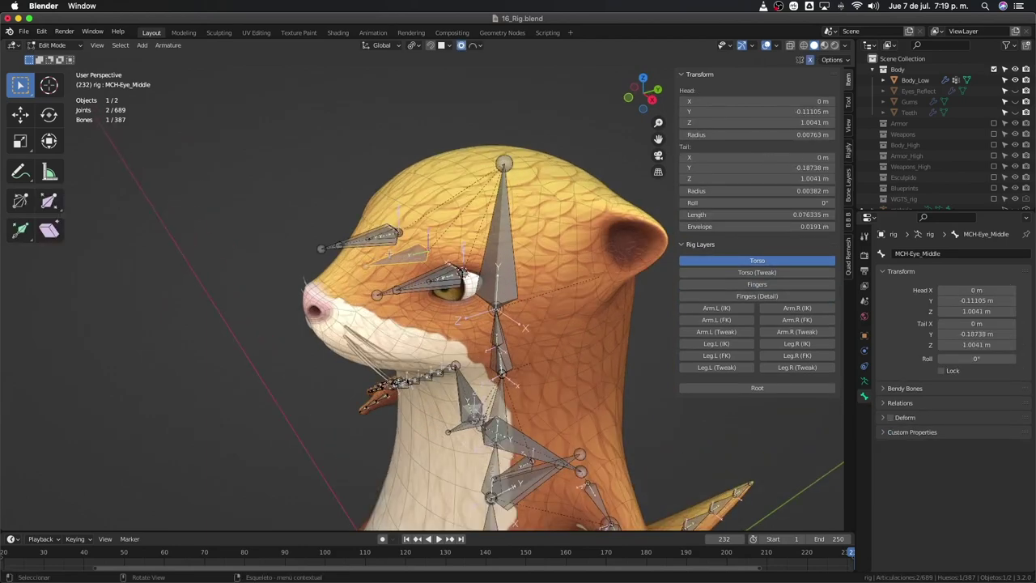
pyautogui.moveTo(417, 257); pyautogui.dragTo(429, 259, button='middle')
pyautogui.hotkey('shift', 'd')
pyautogui.press('y')
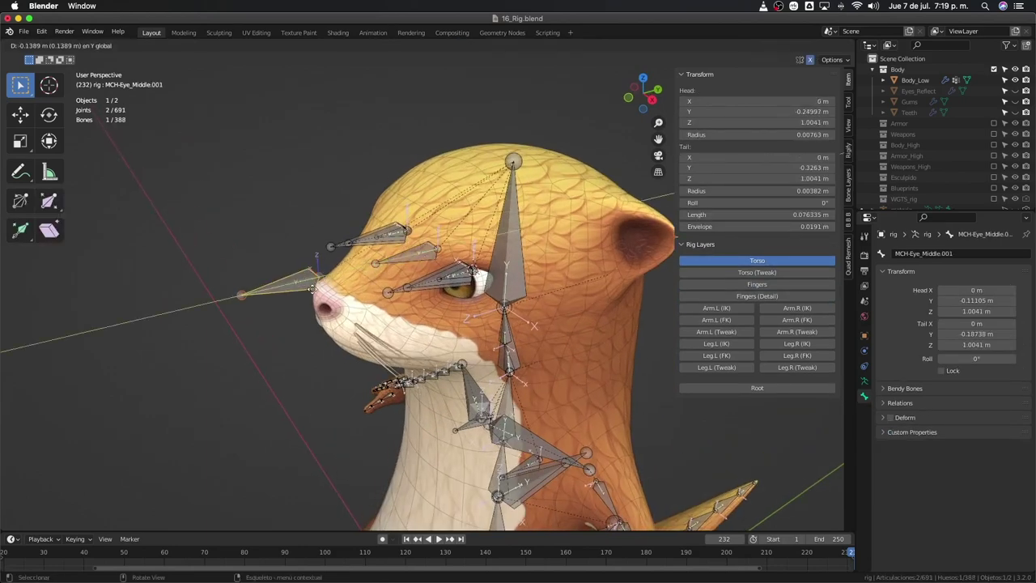
pyautogui.click(167, 338)
pyautogui.moveTo(167, 337)
pyautogui.mouseDown(button='middle')
pyautogui.moveTo(328, 307)
pyautogui.moveTo(291, 311)
pyautogui.mouseUp(button='middle')
pyautogui.write('rx')
pyautogui.write('180')
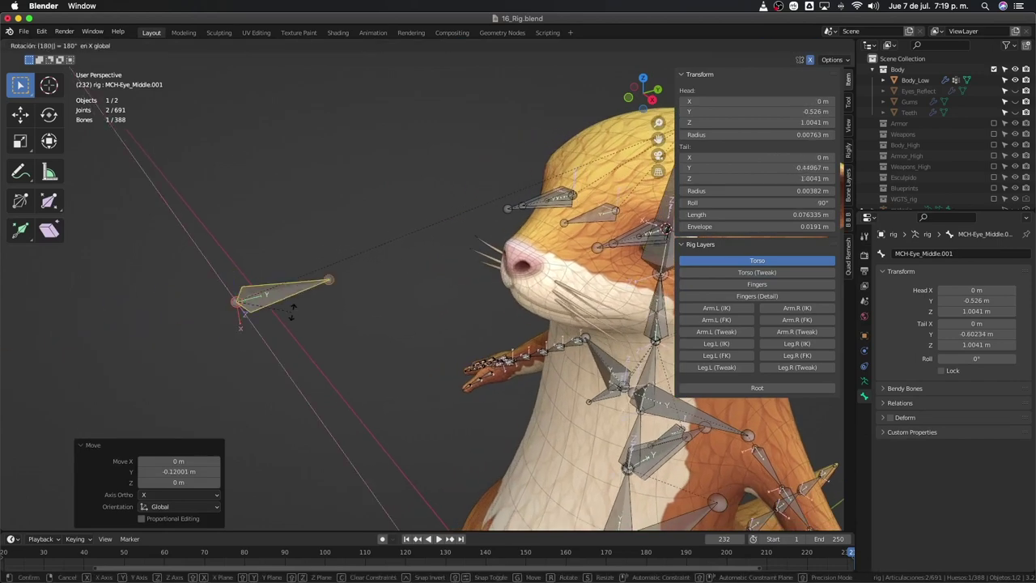
pyautogui.press('Return')
# Step: Recalculate the copy's roll to Global +Z and push it farther in front of the face along Y
pyautogui.press('KP_3')
pyautogui.hotkey('shift', 'n')
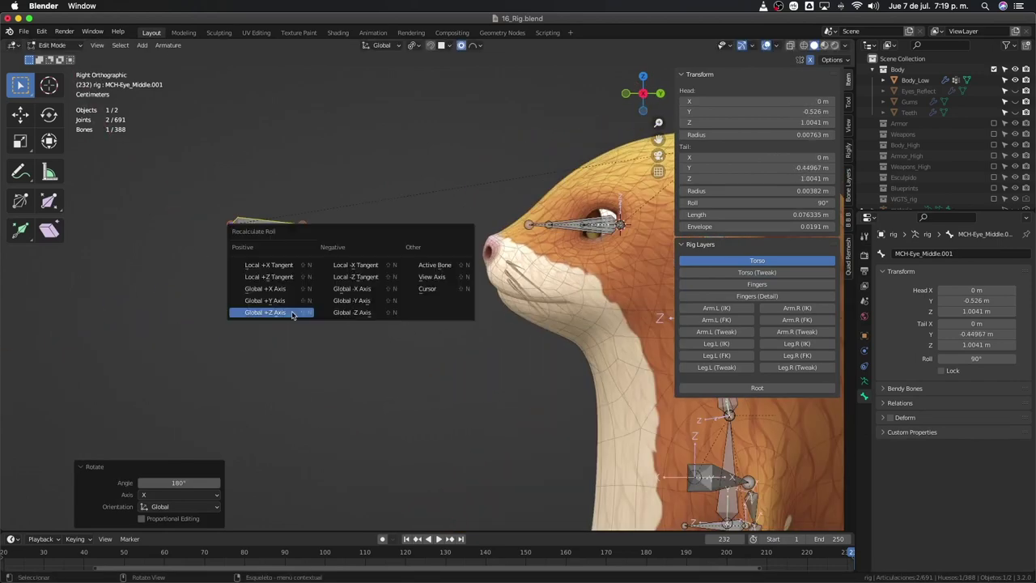
pyautogui.click(292, 315)
pyautogui.moveTo(292, 315)
pyautogui.mouseDown(button='middle')
pyautogui.moveTo(289, 291)
pyautogui.moveTo(366, 320)
pyautogui.mouseUp(button='middle')
pyautogui.press('g')
pyautogui.press('y')
pyautogui.click(305, 346)
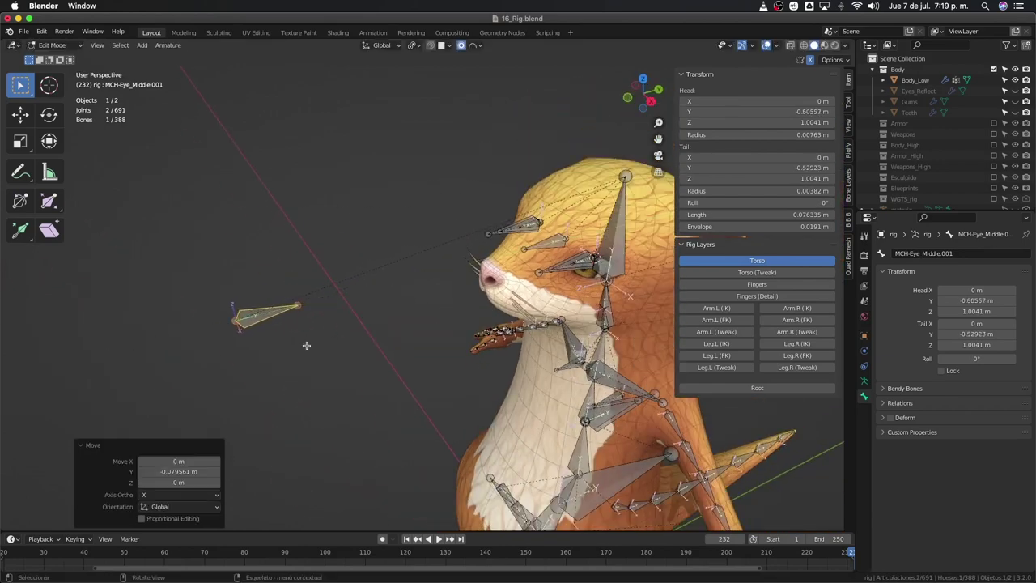
pyautogui.moveTo(305, 346)
pyautogui.mouseDown(button='middle')
pyautogui.moveTo(316, 328)
pyautogui.moveTo(308, 283)
pyautogui.moveTo(375, 278)
pyautogui.moveTo(343, 266)
pyautogui.mouseUp(button='middle')
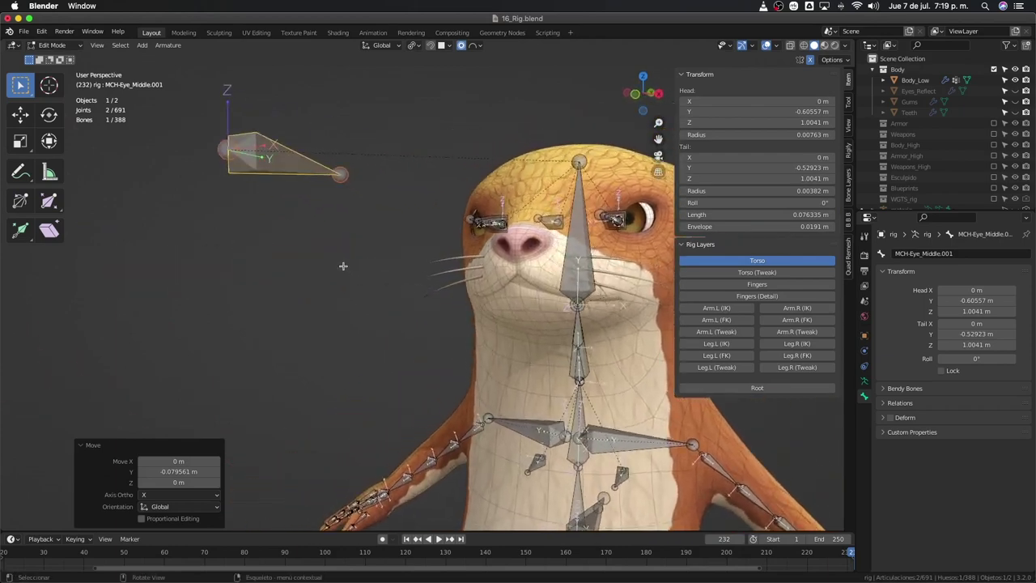
pyautogui.moveTo(266, 160); pyautogui.dragTo(205, 278, button='middle')
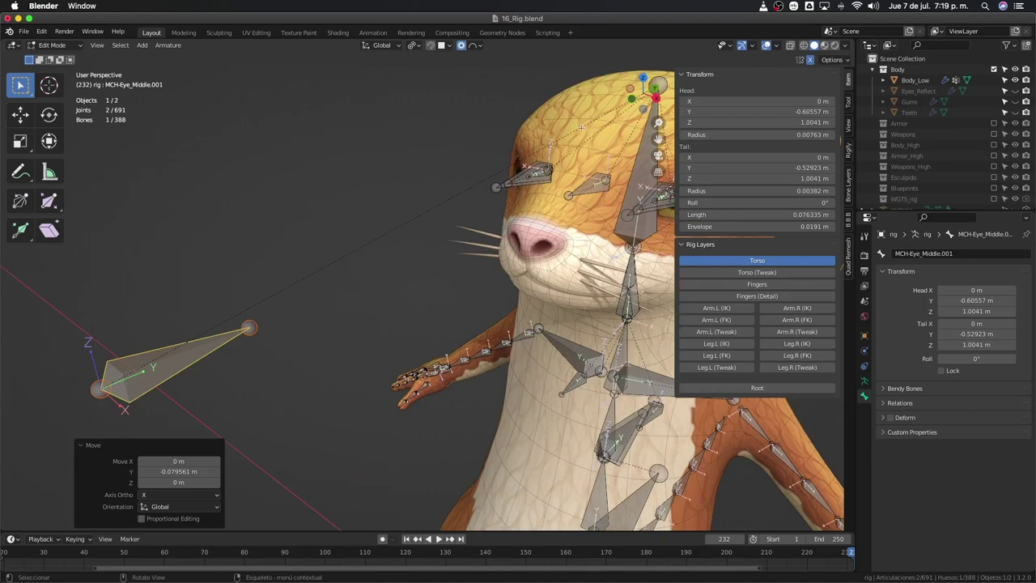
pyautogui.moveTo(581, 128)
pyautogui.mouseDown(button='middle')
pyautogui.moveTo(298, 273)
pyautogui.moveTo(270, 251)
pyautogui.moveTo(328, 289)
pyautogui.mouseUp(button='middle')
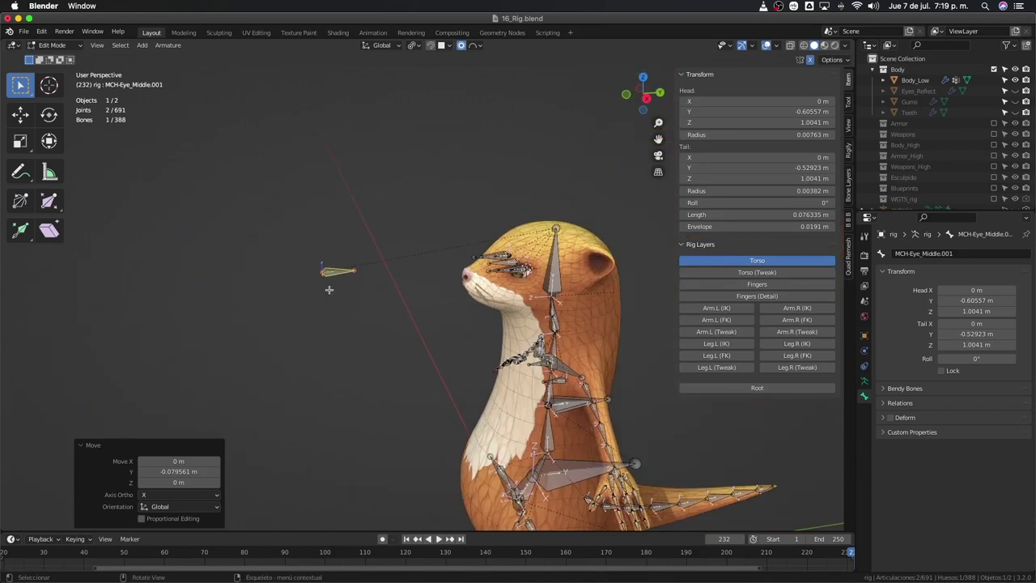
pyautogui.keyDown('shift'); pyautogui.moveTo(371, 371); pyautogui.dragTo(359, 256, button='middle'); pyautogui.keyUp('shift')
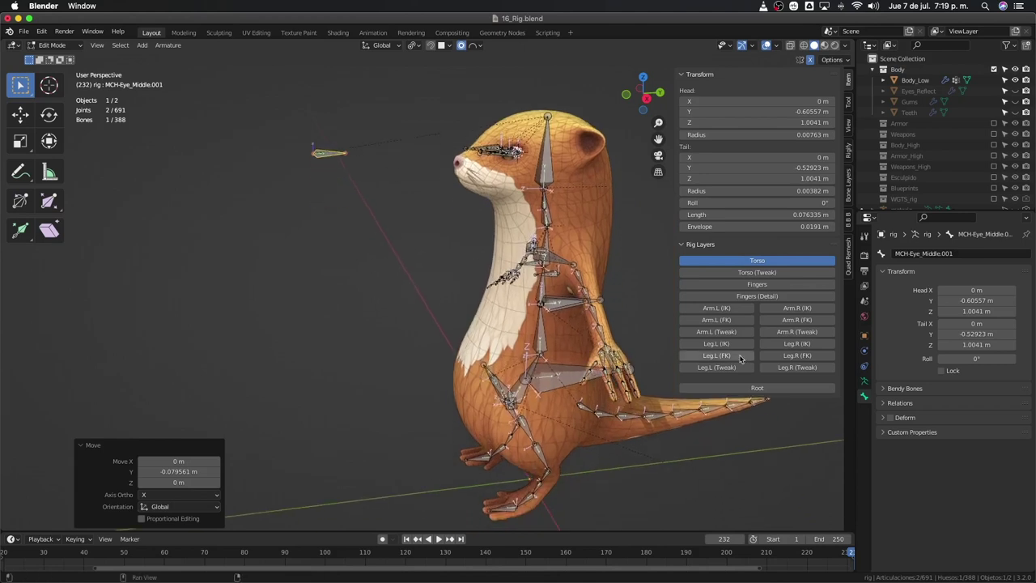
# Step: Show the root bone layer and parent the target bone to root with Keep Offset
pyautogui.click(750, 388)
pyautogui.keyDown('shift'); pyautogui.click(591, 478); pyautogui.keyUp('shift')
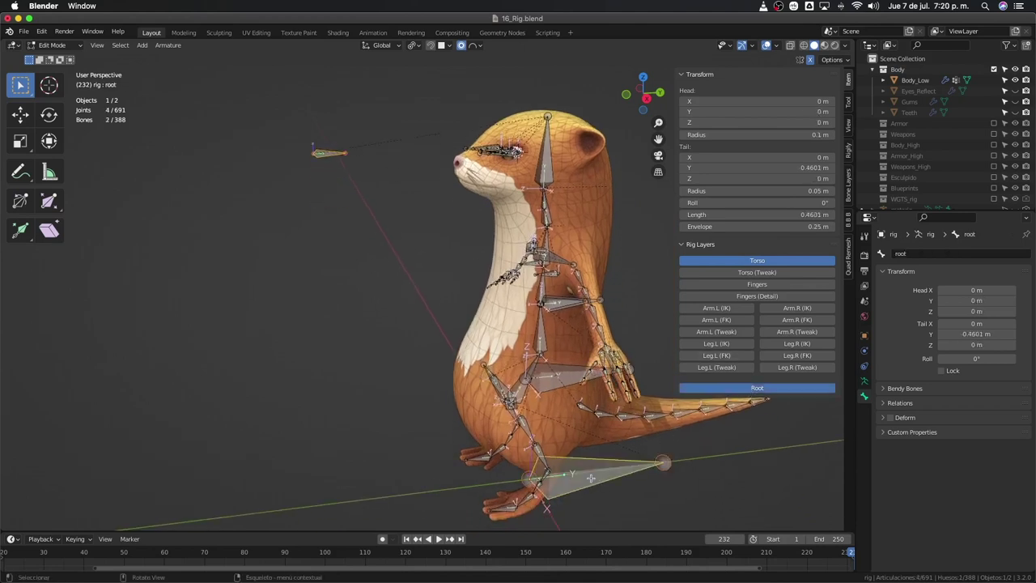
pyautogui.hotkey('ctrl', 'p')
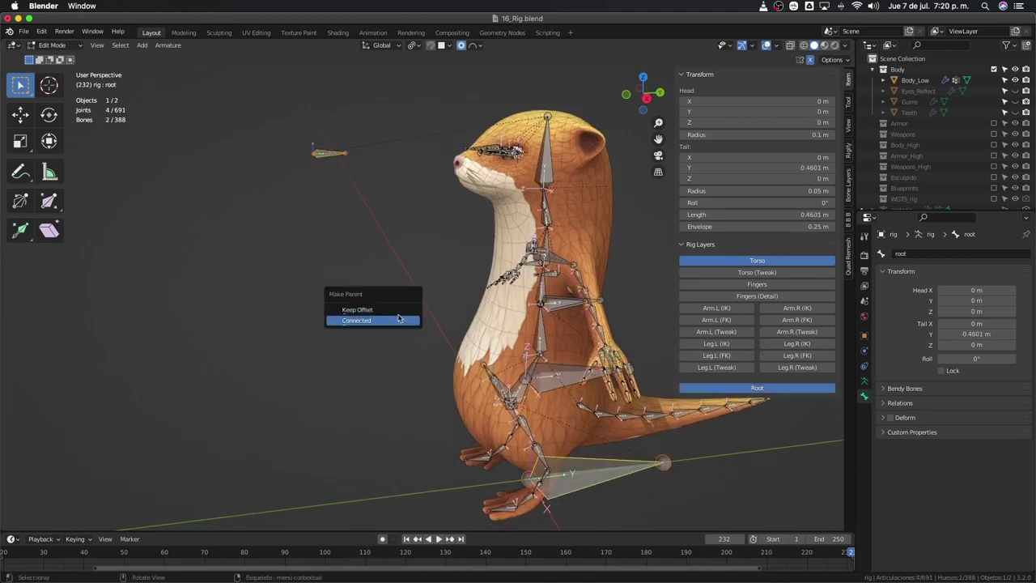
pyautogui.click(397, 318)
pyautogui.moveTo(397, 311); pyautogui.dragTo(378, 255, button='middle')
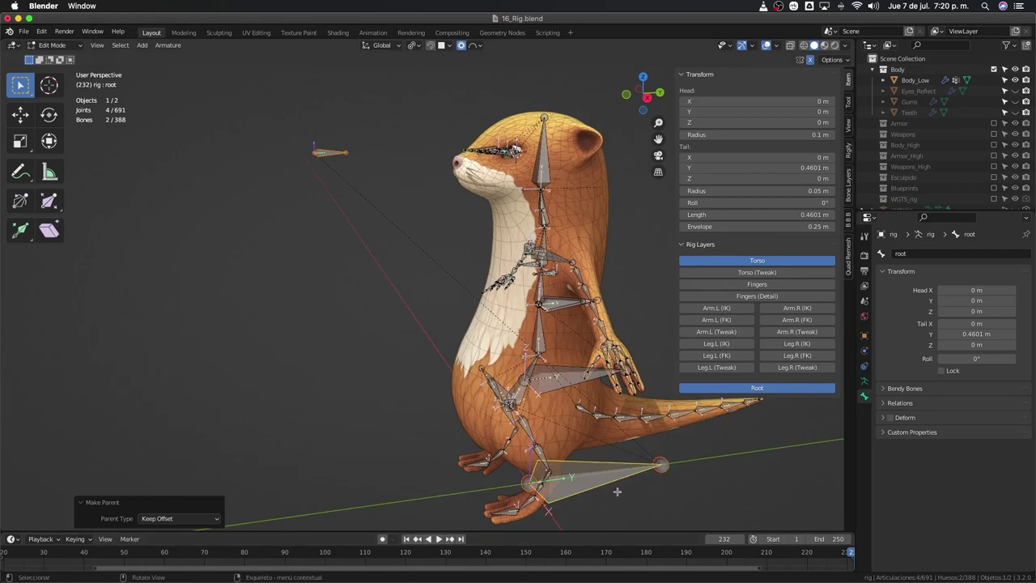
pyautogui.scroll(1, 425, 259)
pyautogui.scroll(2, 424, 258)
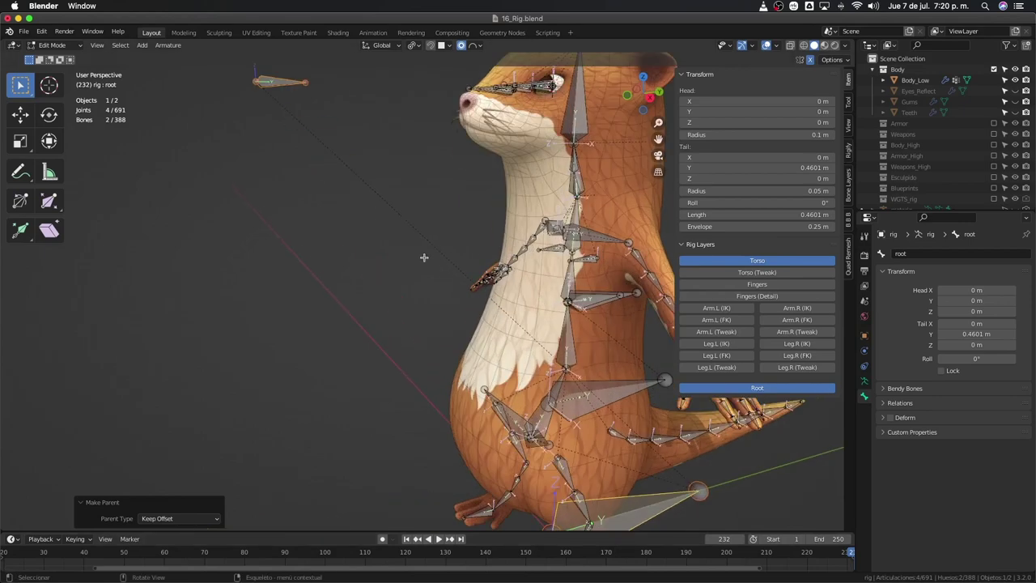
pyautogui.scroll(-2, 417, 271)
pyautogui.scroll(-1, 418, 279)
# Step: In Pose Mode, add a Damped Track constraint to MCH-Eye_Middle aimed at the target bone
pyautogui.hotkey('ctrl', 'Tab')
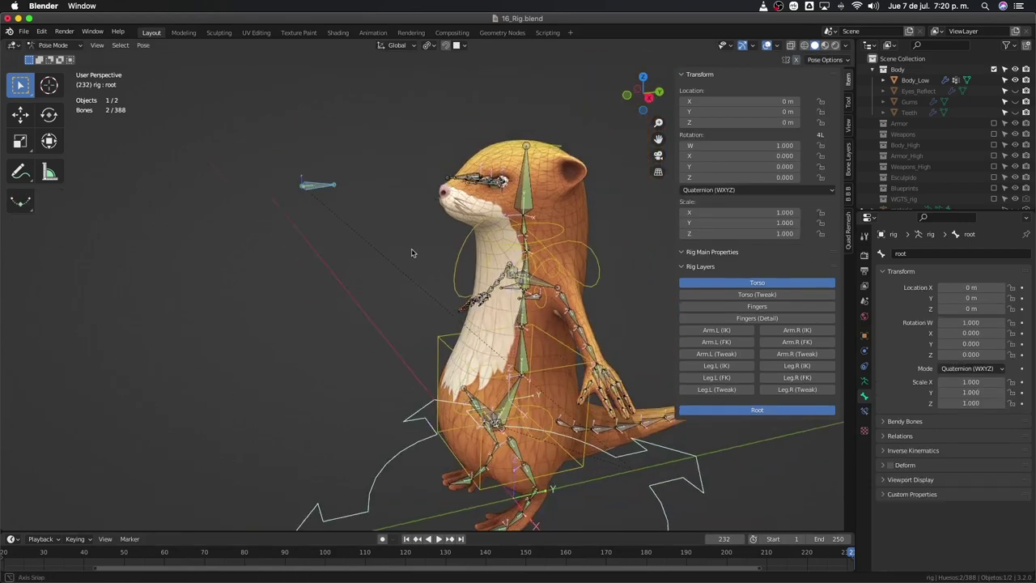
pyautogui.scroll(3, 421, 225)
pyautogui.scroll(1, 389, 211)
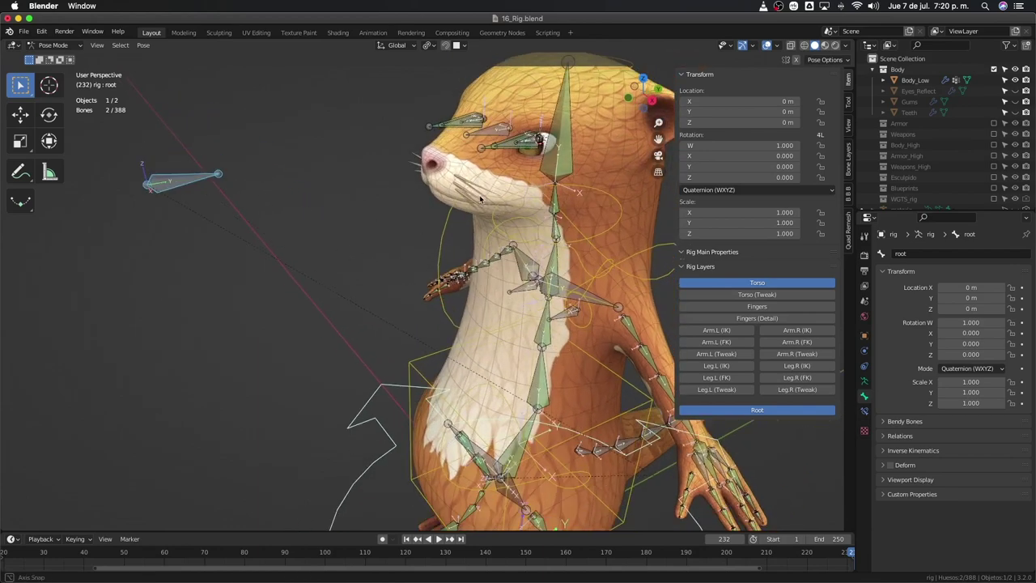
pyautogui.moveTo(177, 187); pyautogui.dragTo(404, 235, button='middle')
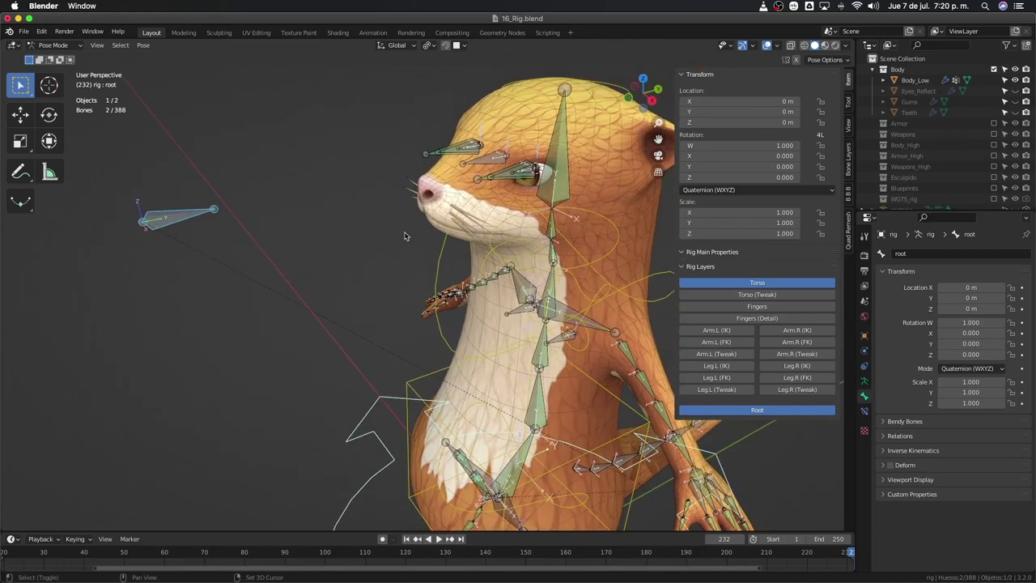
pyautogui.keyDown('shift'); pyautogui.click(479, 163); pyautogui.keyUp('shift')
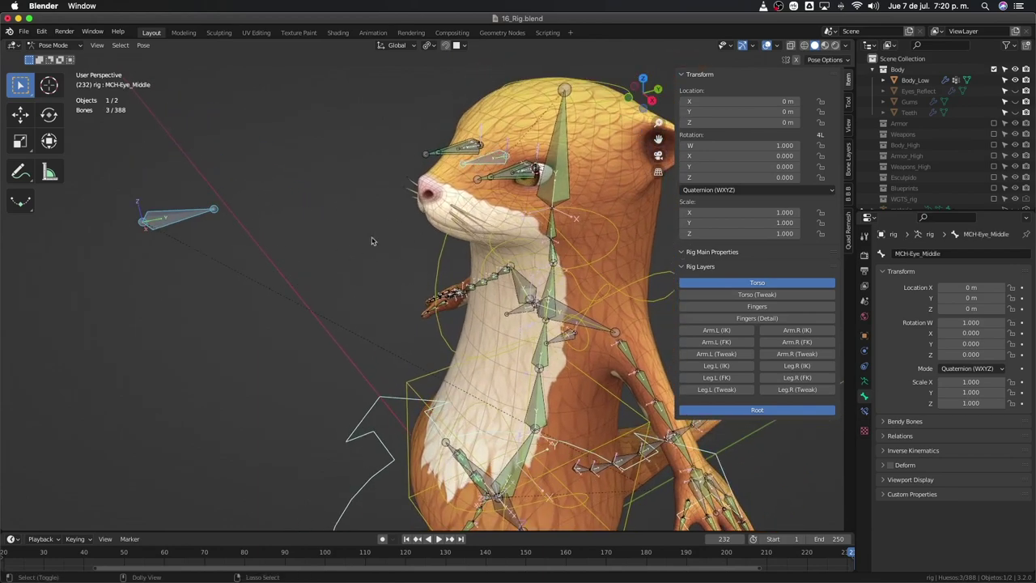
pyautogui.hotkey('ctrl', 'shift', 'c')
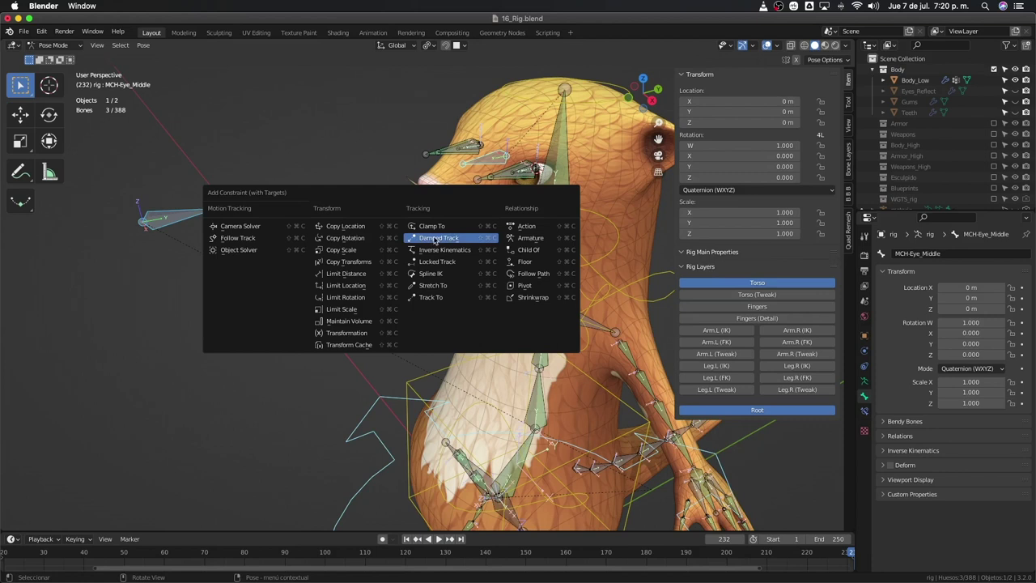
pyautogui.click(435, 240)
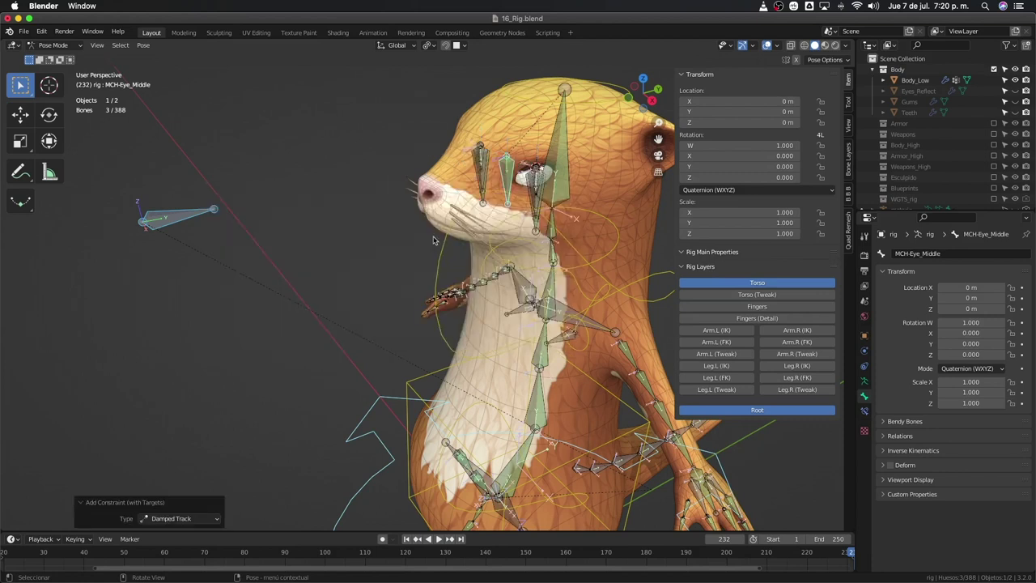
# Step: Check MCH-Eye_Middle's constraint target in Bone Constraints, then start renaming MCH-Eye_Middle.001 in the Bone tab
pyautogui.click(508, 180)
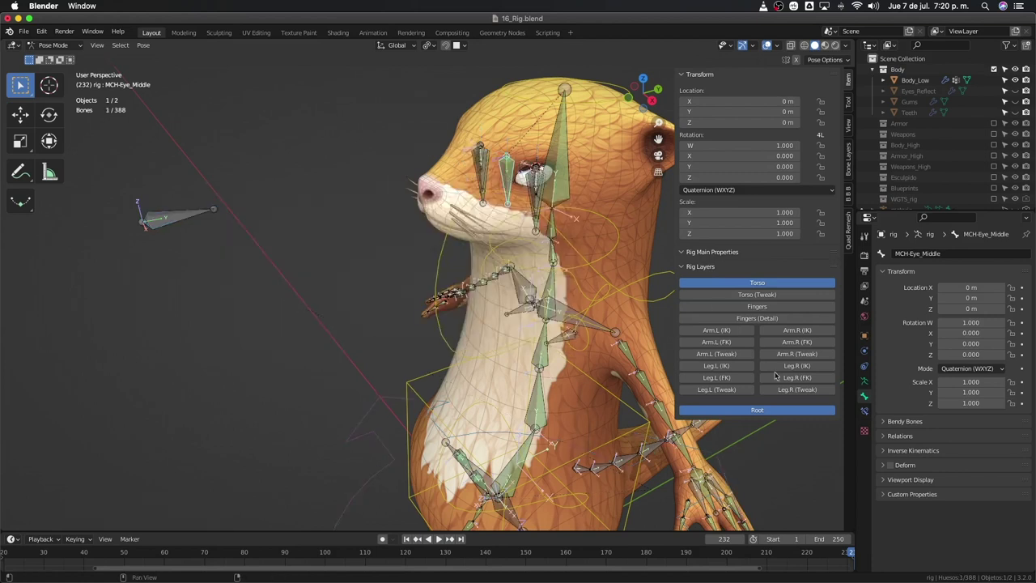
pyautogui.click(864, 412)
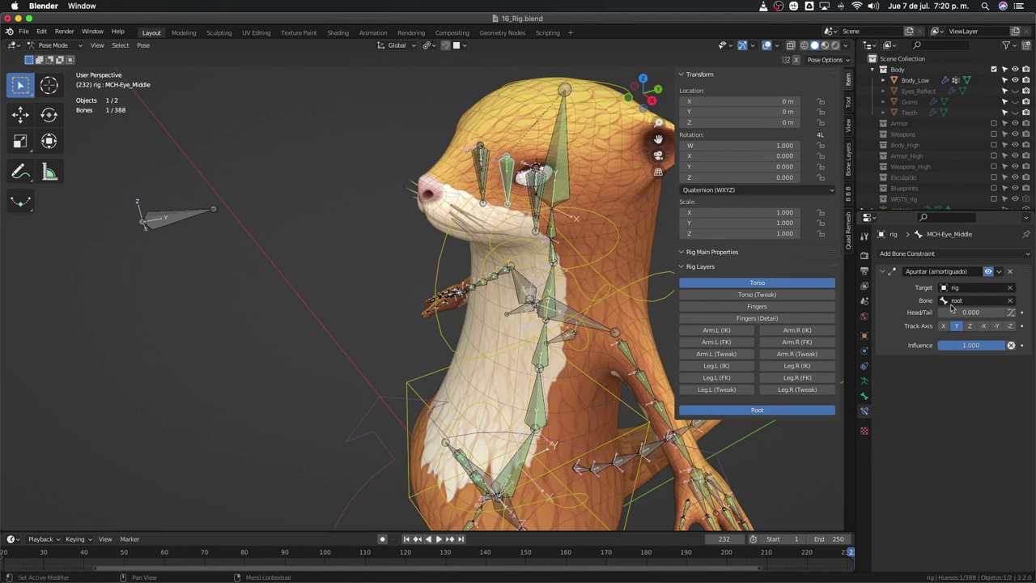
pyautogui.click(972, 300)
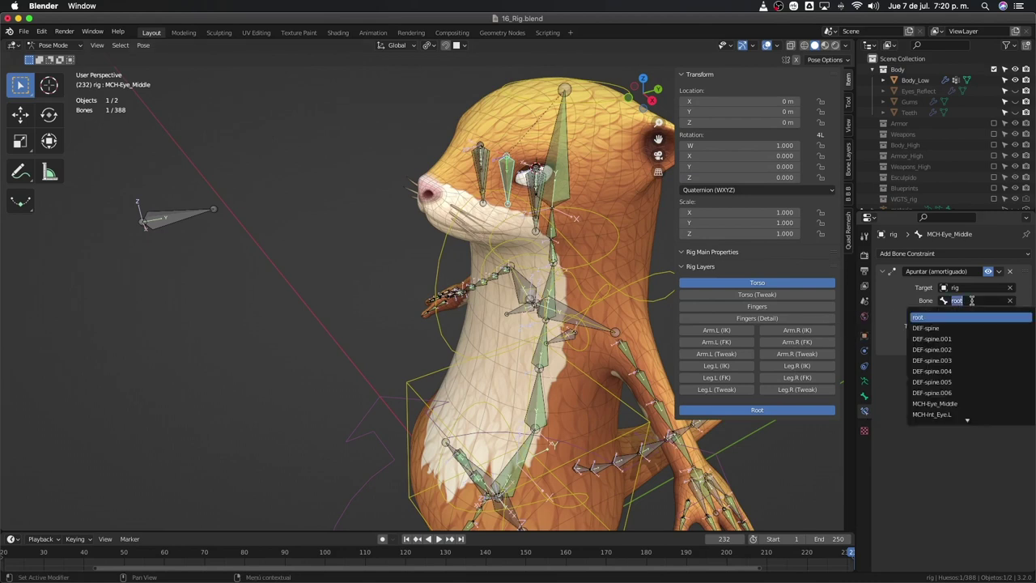
pyautogui.click(179, 220)
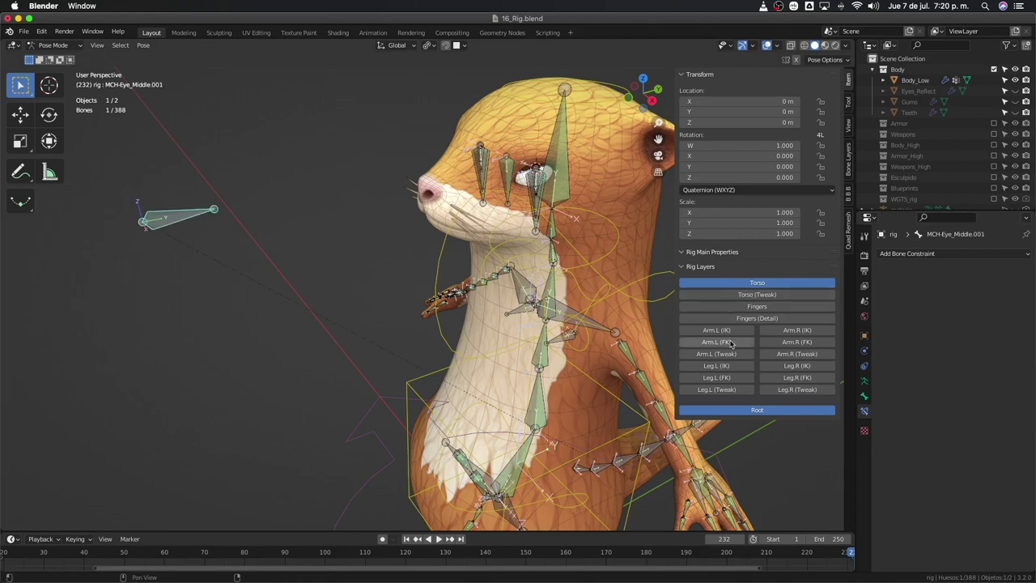
pyautogui.click(864, 395)
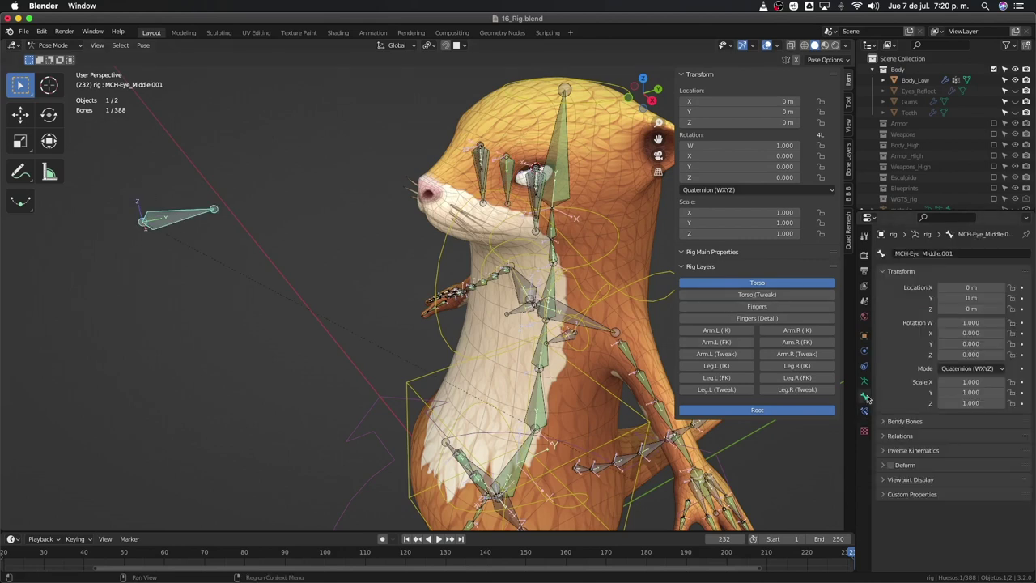
pyautogui.click(927, 254)
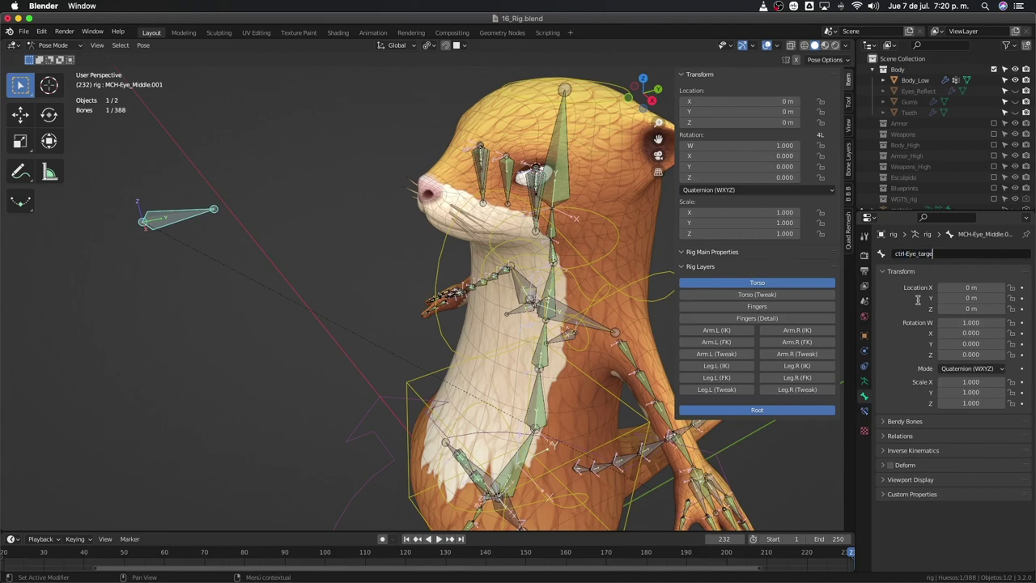
# Step: Rename the bone to ctrl-Eye_target and set MCH-Eye_Middle's Damped Track Bone to ctrl-Eye_target
pyautogui.write('t')
pyautogui.press('Return')
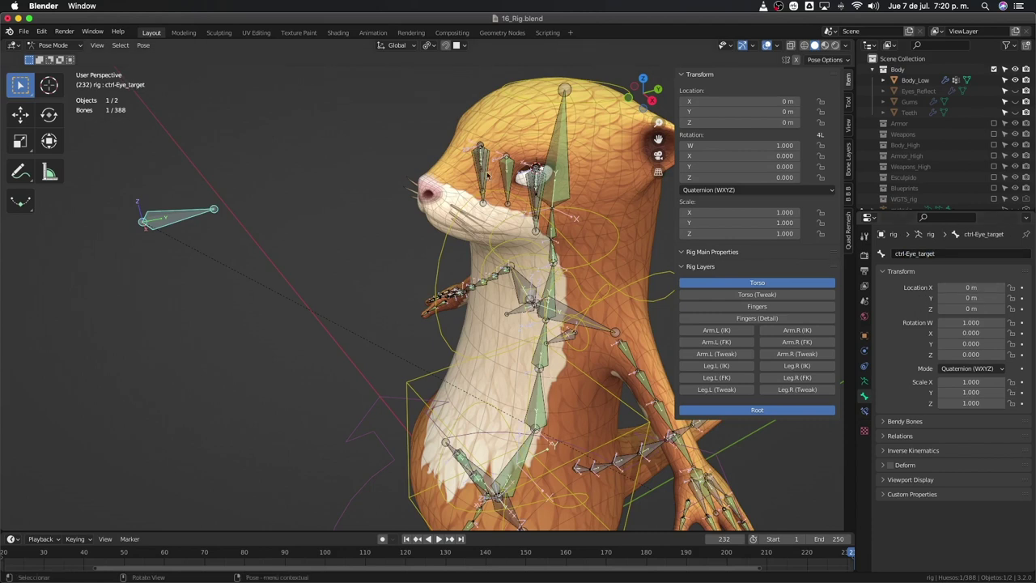
pyautogui.click(505, 177)
pyautogui.click(863, 410)
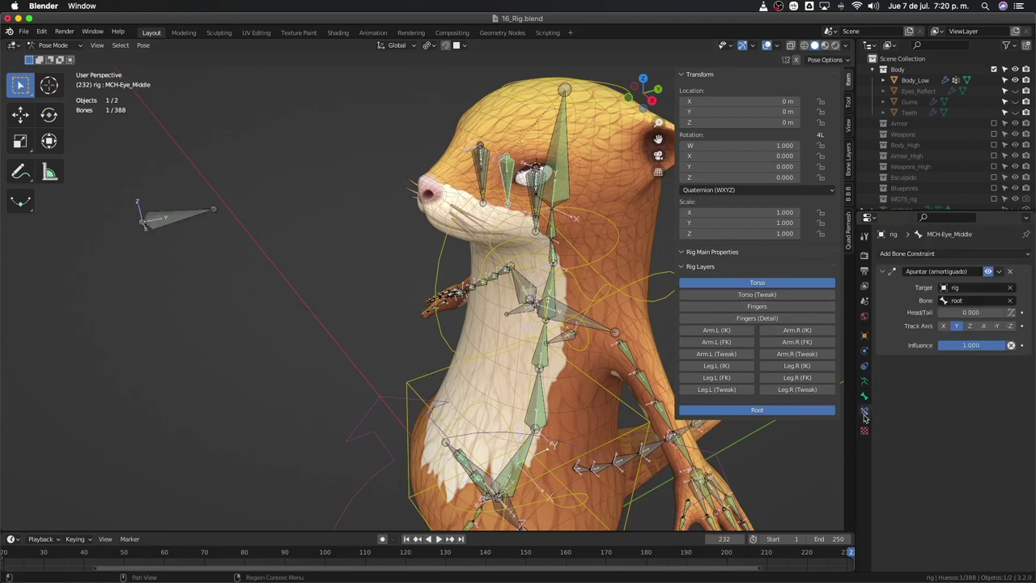
pyautogui.click(979, 300)
pyautogui.write('t')
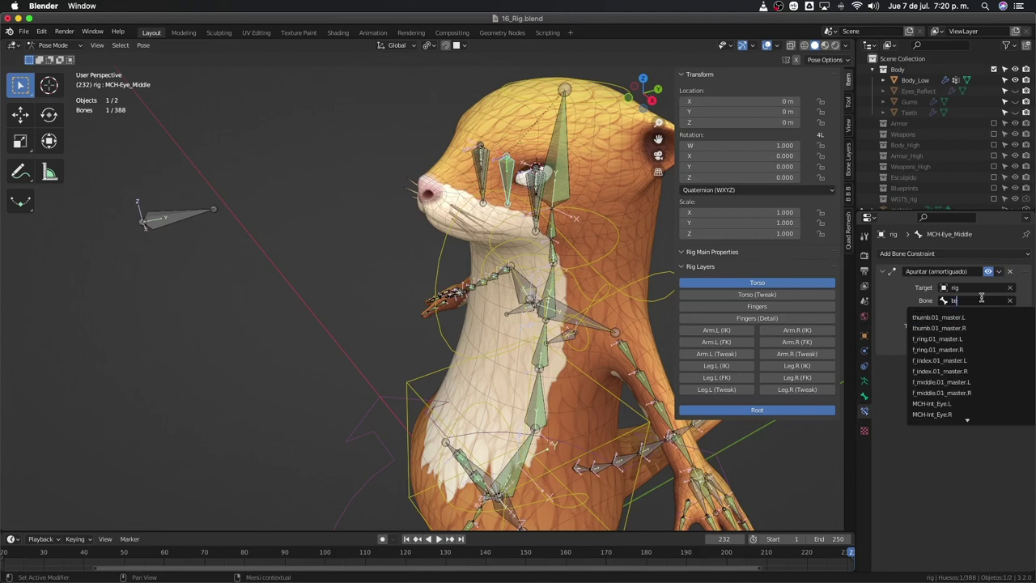
pyautogui.write('arget')
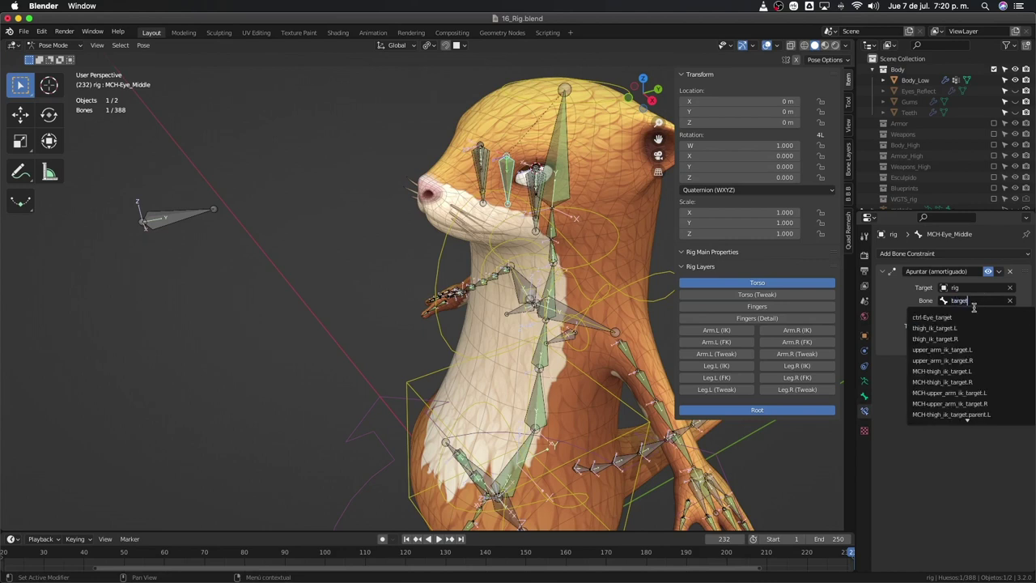
pyautogui.click(968, 316)
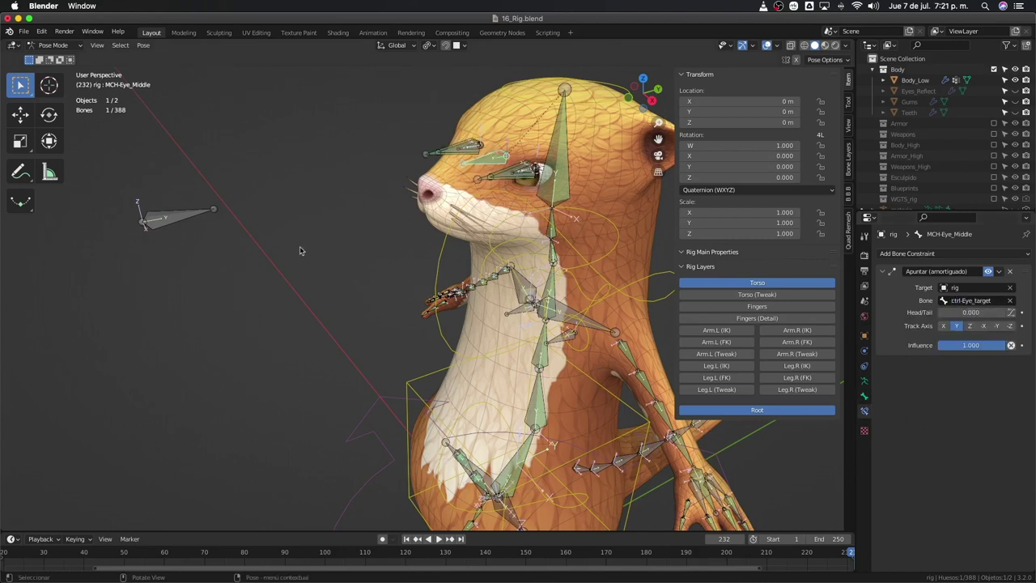
pyautogui.click(207, 227)
pyautogui.moveTo(208, 224); pyautogui.dragTo(182, 252, button='middle')
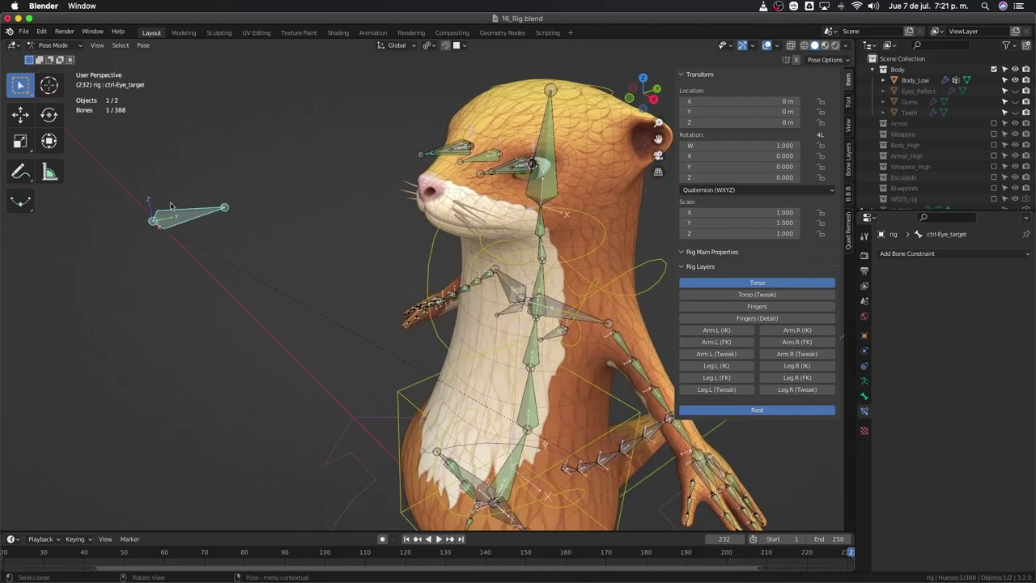
pyautogui.press('g')
pyautogui.press('Escape')
pyautogui.click(766, 45)
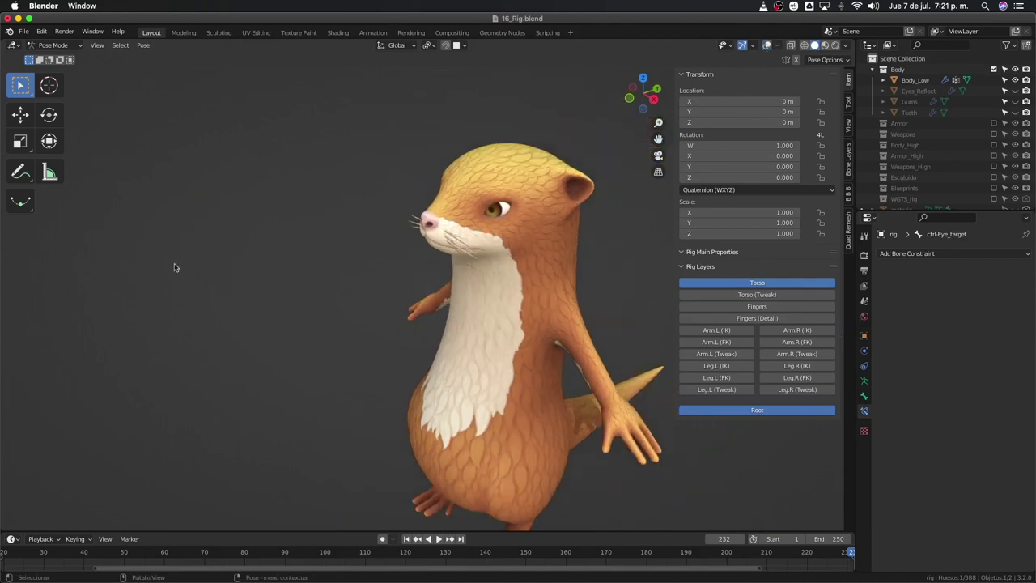
pyautogui.press('g')
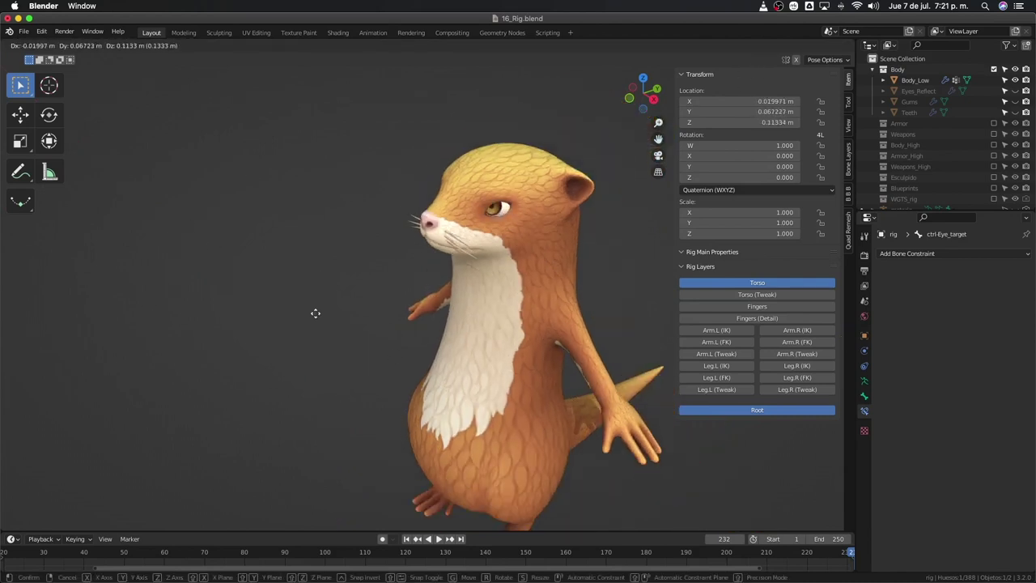
pyautogui.press('KP_1')
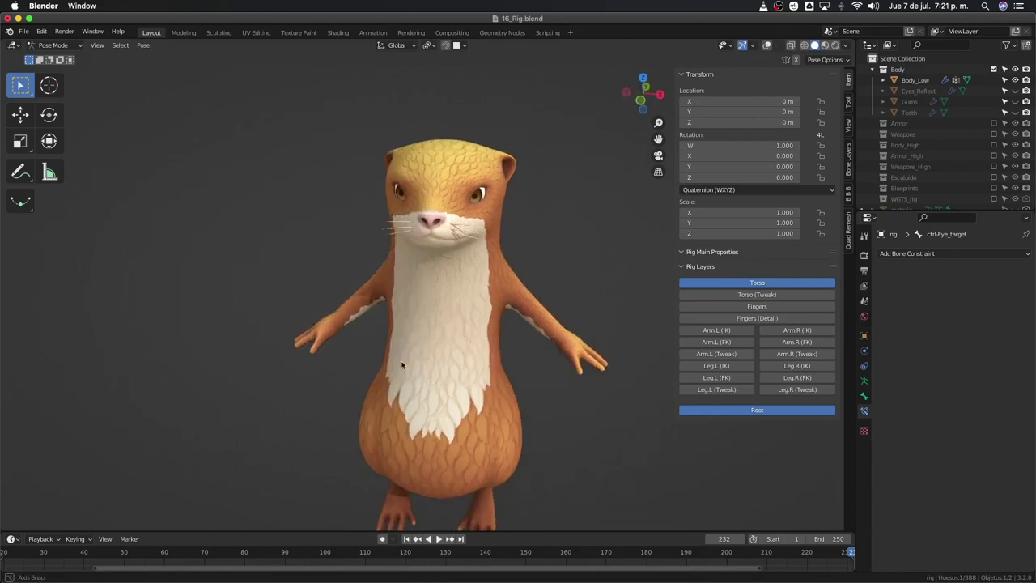
pyautogui.press('Escape')
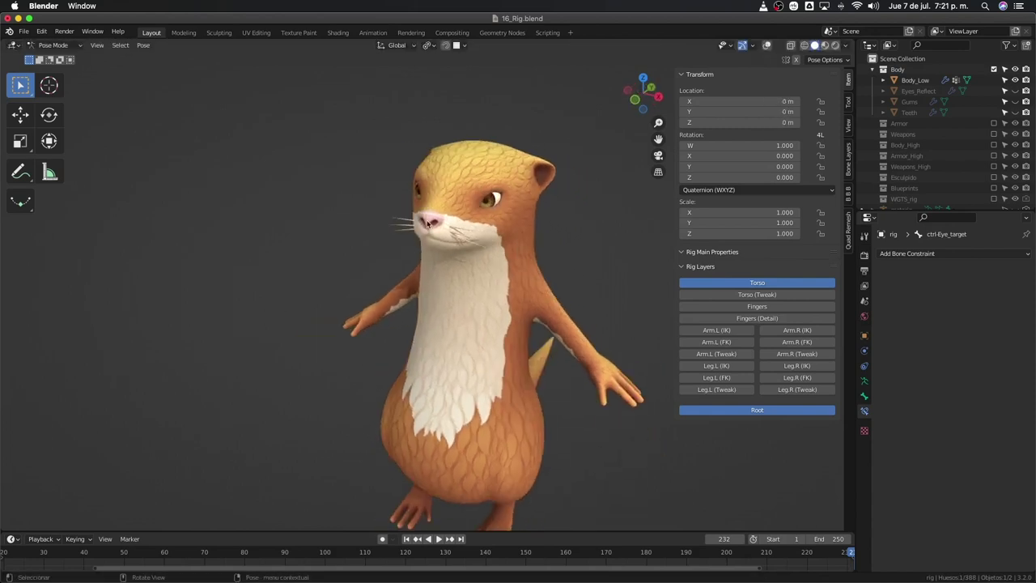
pyautogui.moveTo(456, 344); pyautogui.dragTo(453, 232, button='middle')
pyautogui.scroll(3, 453, 232)
pyautogui.scroll(-3, 453, 233)
pyautogui.hotkey('shift', 'alt', 'z')
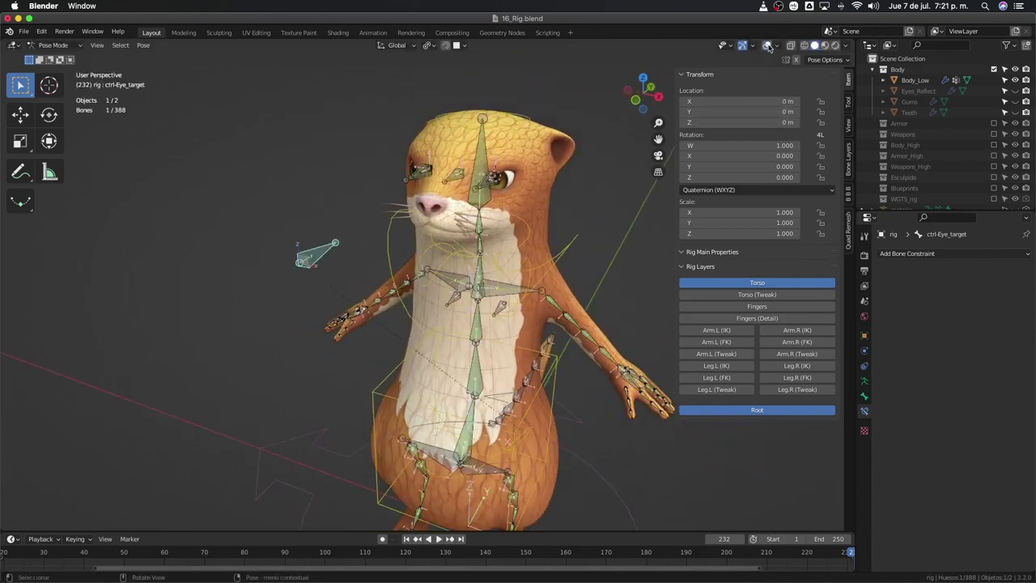
pyautogui.scroll(3, 516, 120)
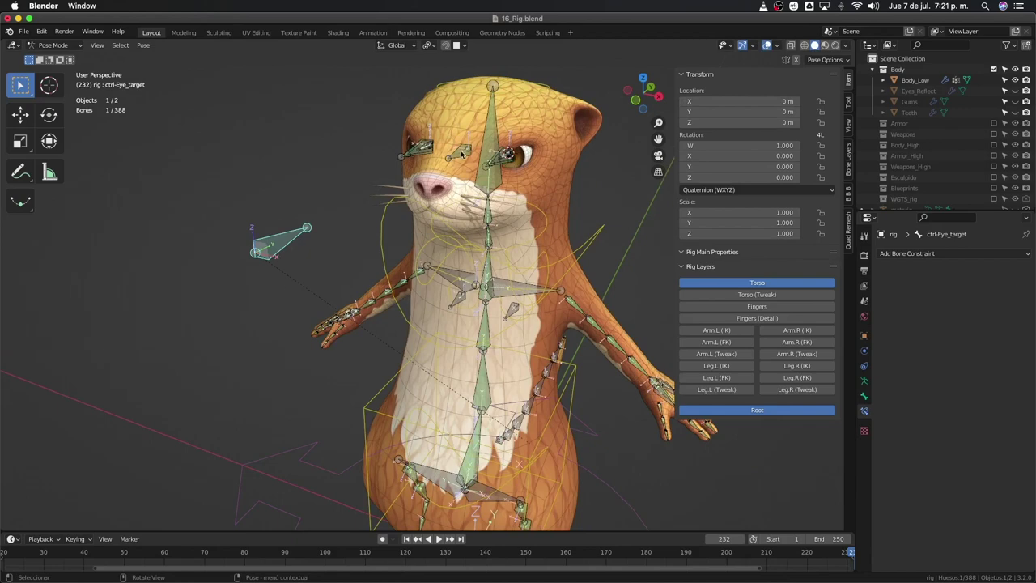
pyautogui.moveTo(462, 153); pyautogui.dragTo(473, 147, button='middle')
pyautogui.press('g')
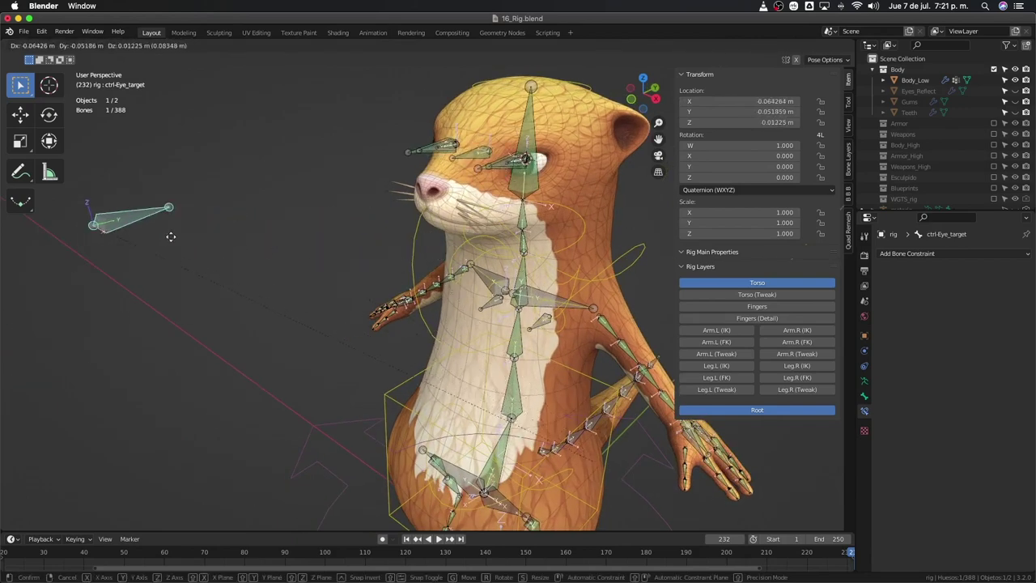
pyautogui.press('Escape')
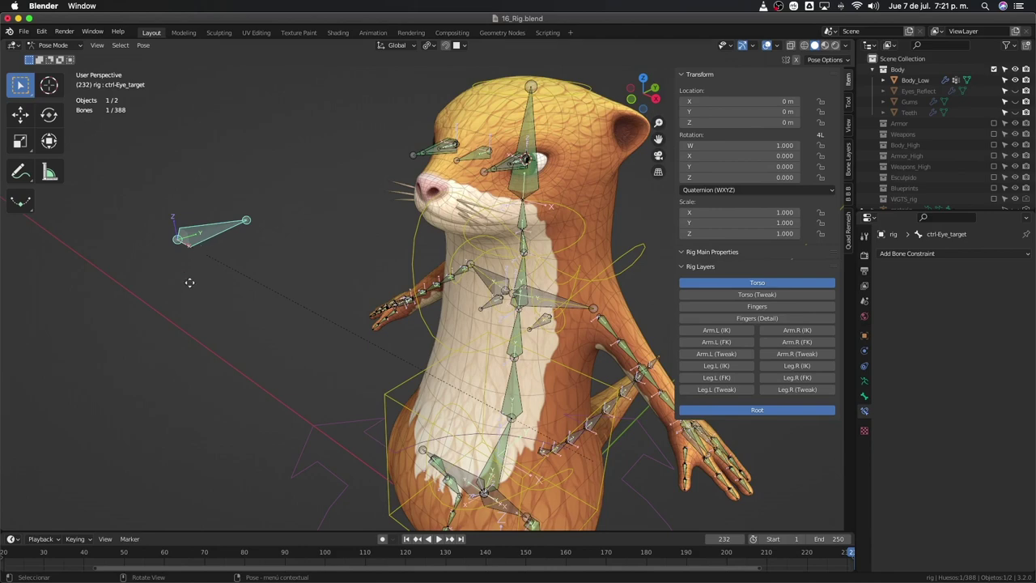
pyautogui.moveTo(190, 282); pyautogui.dragTo(198, 299, button='middle')
pyautogui.scroll(3, 203, 306)
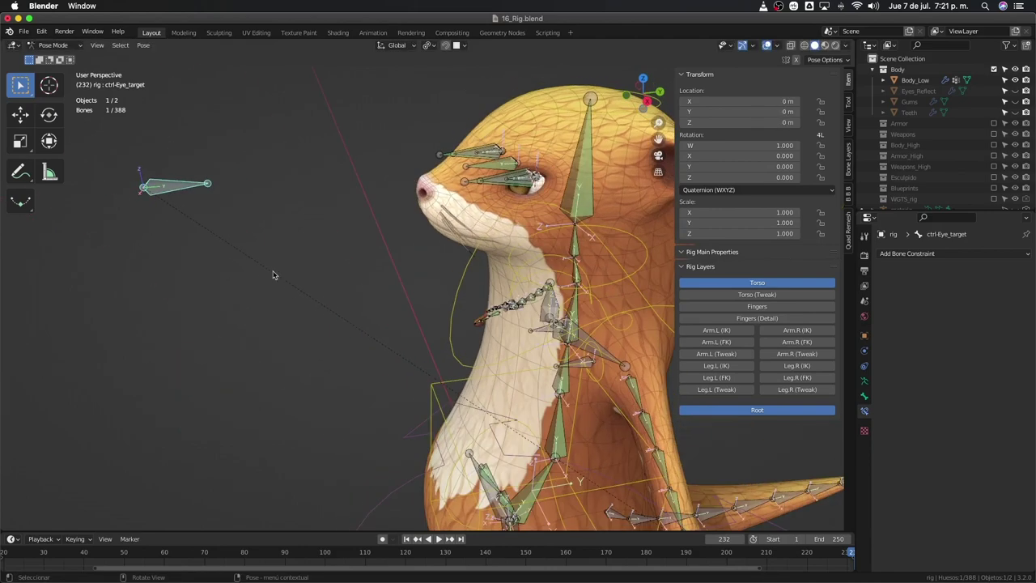
pyautogui.scroll(-2, 273, 275)
pyautogui.scroll(-2, 275, 267)
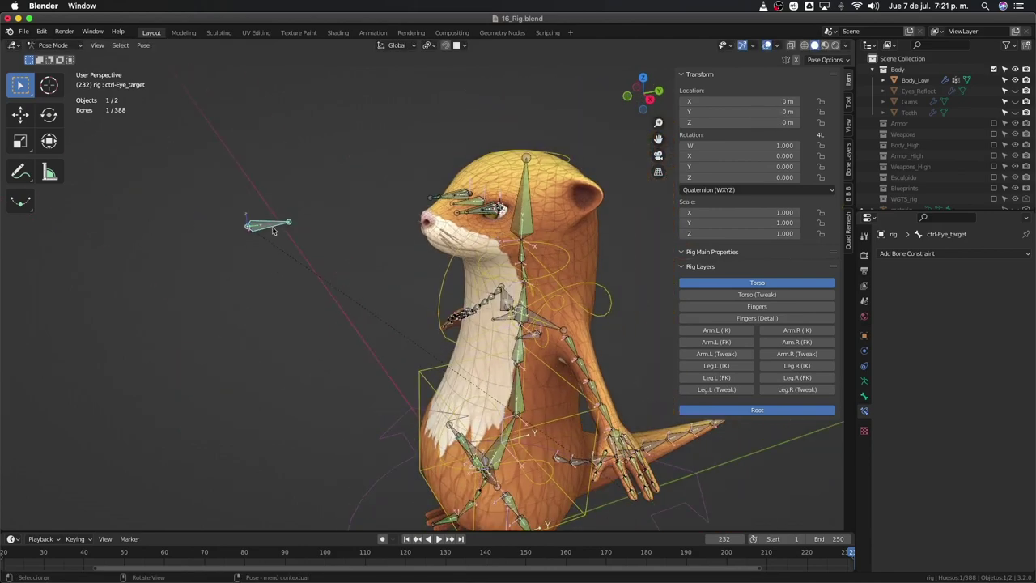
pyautogui.moveTo(273, 230); pyautogui.dragTo(281, 231, button='middle')
pyautogui.moveTo(544, 190)
pyautogui.mouseDown(button='middle')
pyautogui.moveTo(437, 299)
pyautogui.moveTo(404, 356)
pyautogui.mouseUp(button='middle')
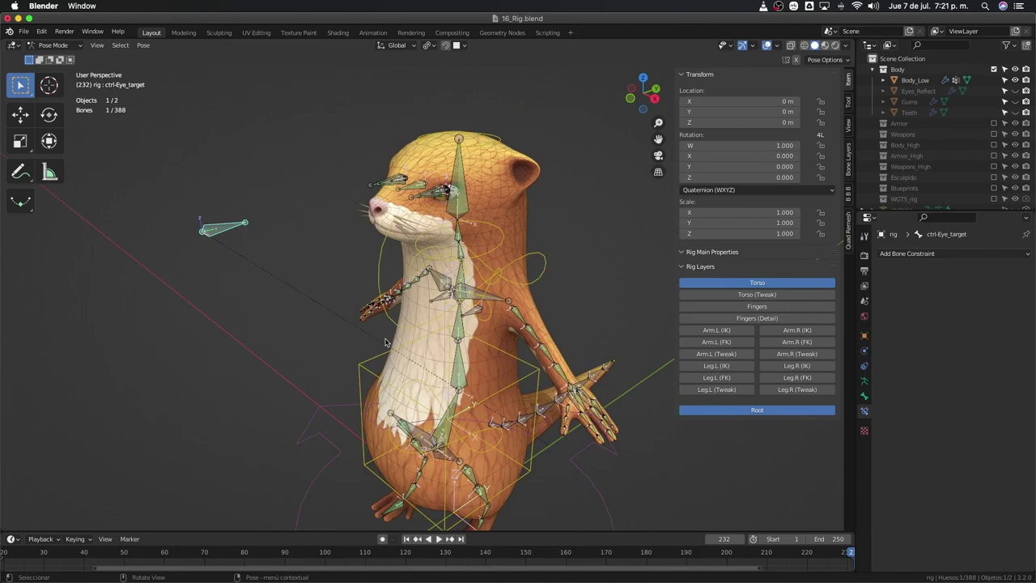
pyautogui.moveTo(455, 266); pyautogui.dragTo(490, 237, button='middle')
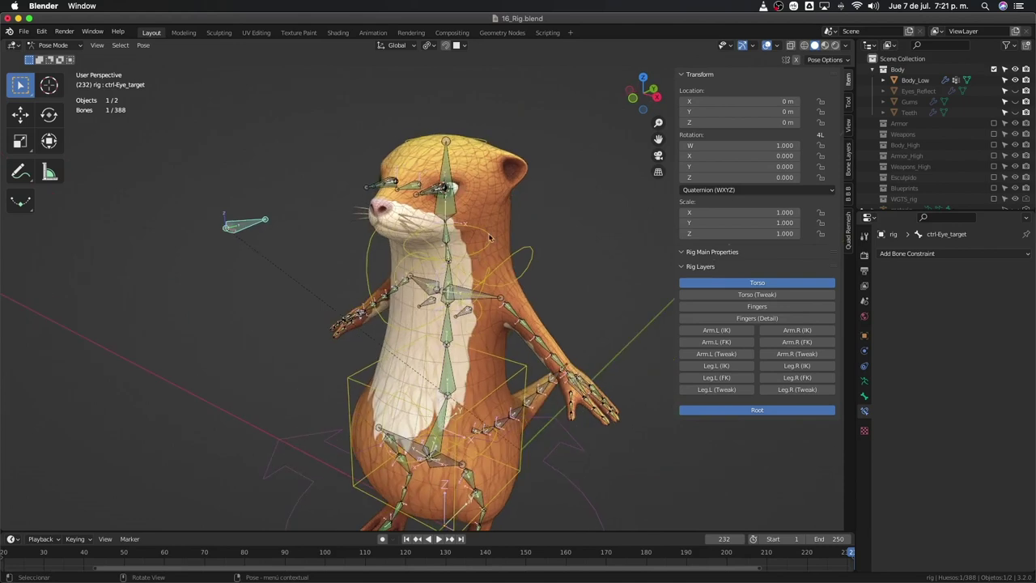
pyautogui.click(481, 144)
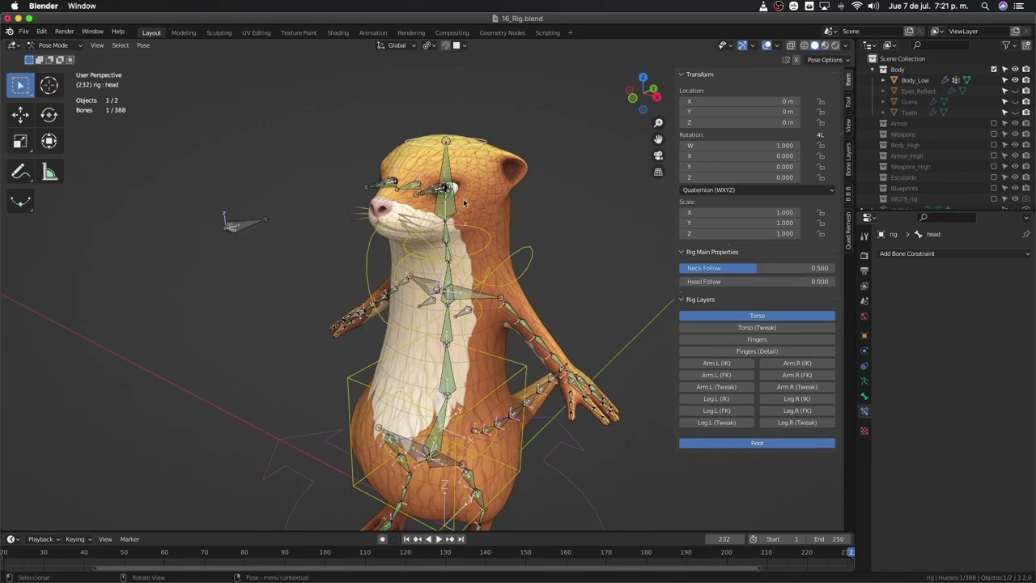
pyautogui.hotkey('shift', 'alt', 'z')
pyautogui.press('r')
pyautogui.press('r')
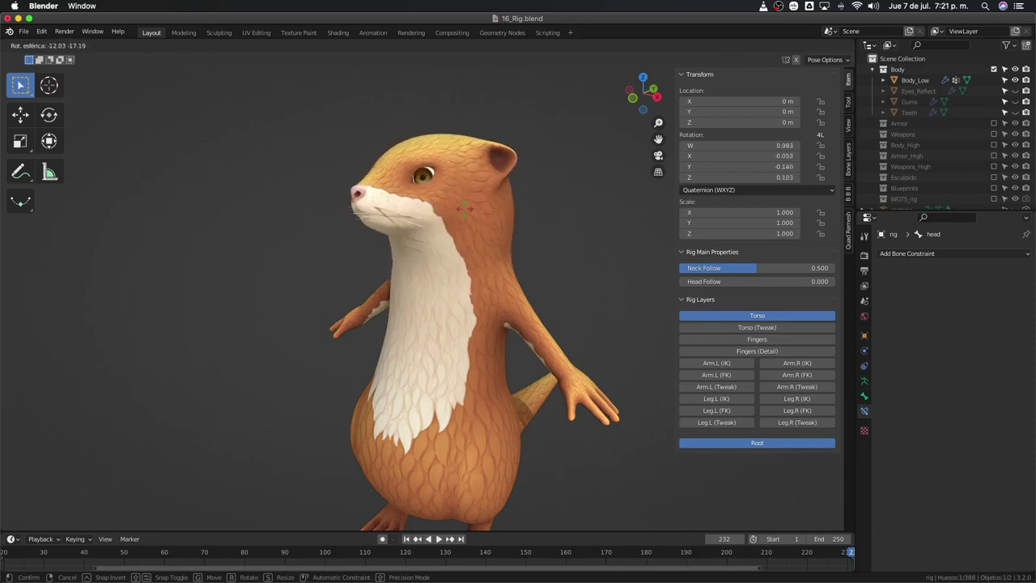
pyautogui.press('Escape')
pyautogui.moveTo(574, 295); pyautogui.dragTo(526, 406, button='middle')
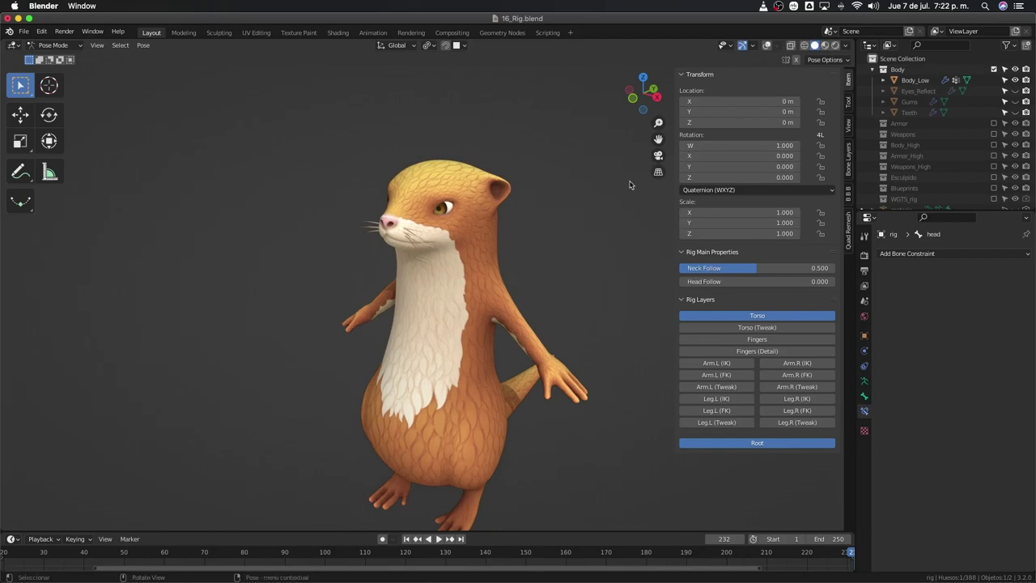
pyautogui.hotkey('shift', 'alt', 'z')
pyautogui.click(511, 364)
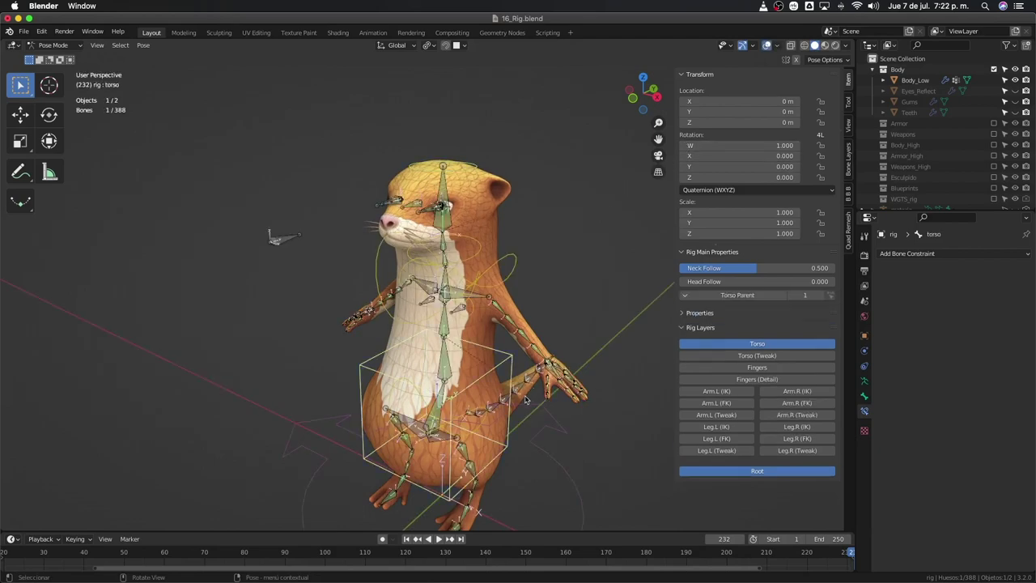
pyautogui.press('r')
pyautogui.press('r')
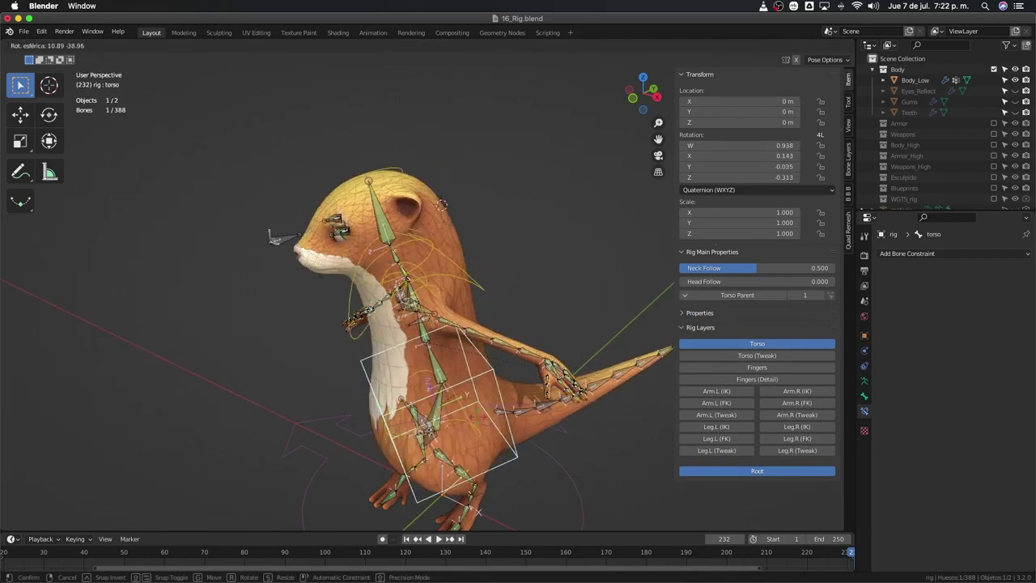
pyautogui.click(272, 303)
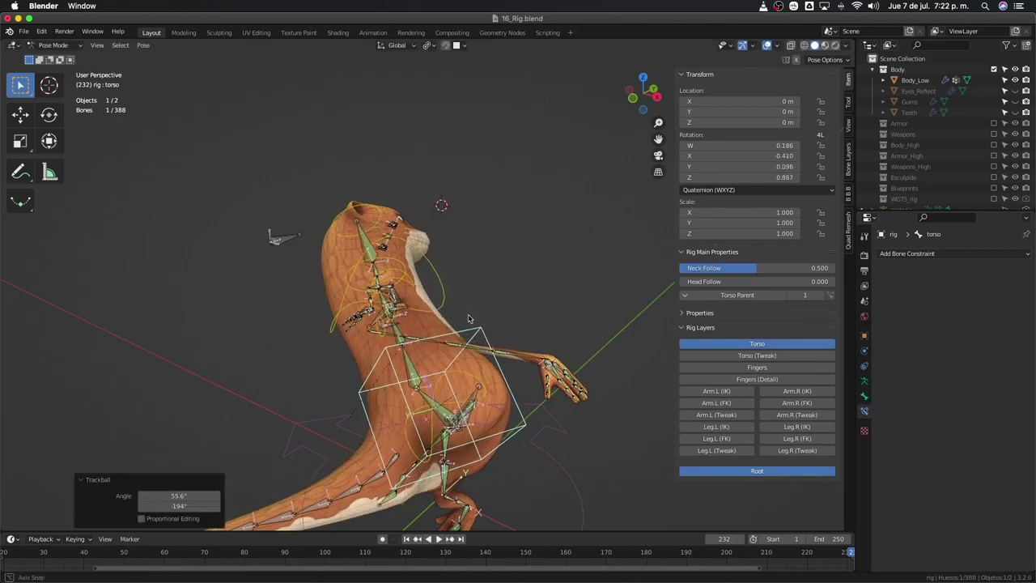
pyautogui.moveTo(273, 303); pyautogui.dragTo(272, 303, button='middle')
pyautogui.hotkey('shift', 'alt', 'z')
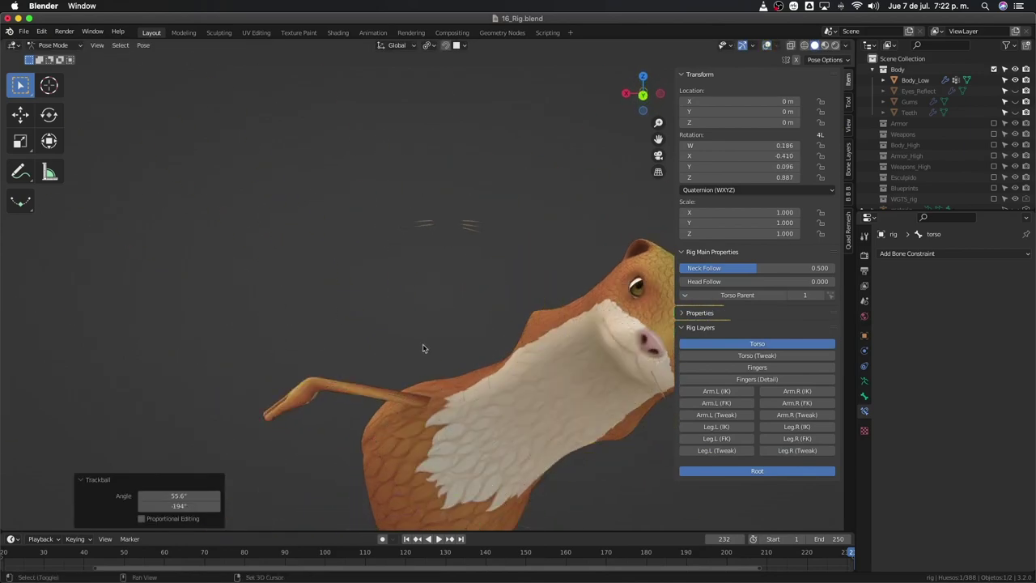
pyautogui.moveTo(424, 346)
pyautogui.mouseDown(button='middle')
pyautogui.moveTo(316, 310)
pyautogui.moveTo(395, 328)
pyautogui.moveTo(361, 302)
pyautogui.moveTo(394, 293)
pyautogui.moveTo(415, 324)
pyautogui.mouseUp(button='middle')
pyautogui.press('r')
pyautogui.press('r')
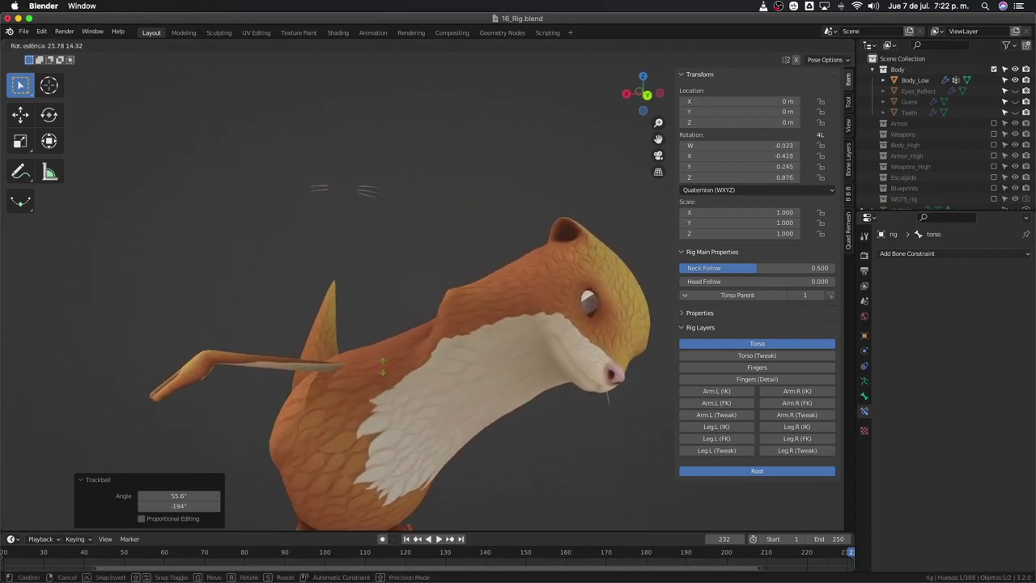
pyautogui.click(394, 310)
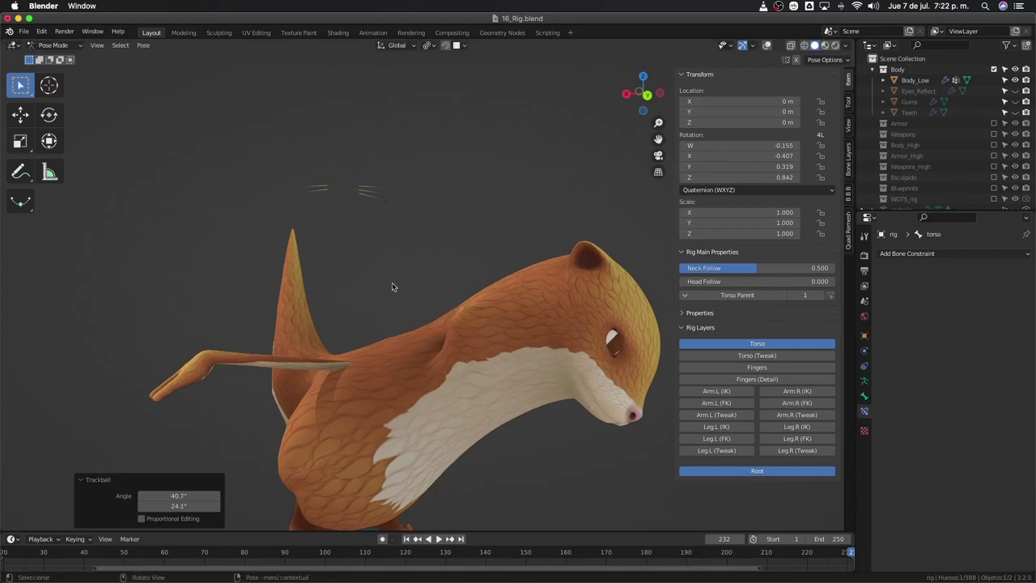
pyautogui.moveTo(393, 278)
pyautogui.mouseDown(button='middle')
pyautogui.moveTo(520, 293)
pyautogui.moveTo(424, 241)
pyautogui.moveTo(354, 234)
pyautogui.moveTo(340, 240)
pyautogui.moveTo(363, 251)
pyautogui.moveTo(325, 249)
pyautogui.mouseUp(button='middle')
pyautogui.hotkey('shift', 'alt', 'z')
pyautogui.hotkey('ctrl', 'z')
pyautogui.hotkey('alt', 'r')
pyautogui.click(303, 221)
pyautogui.press('g')
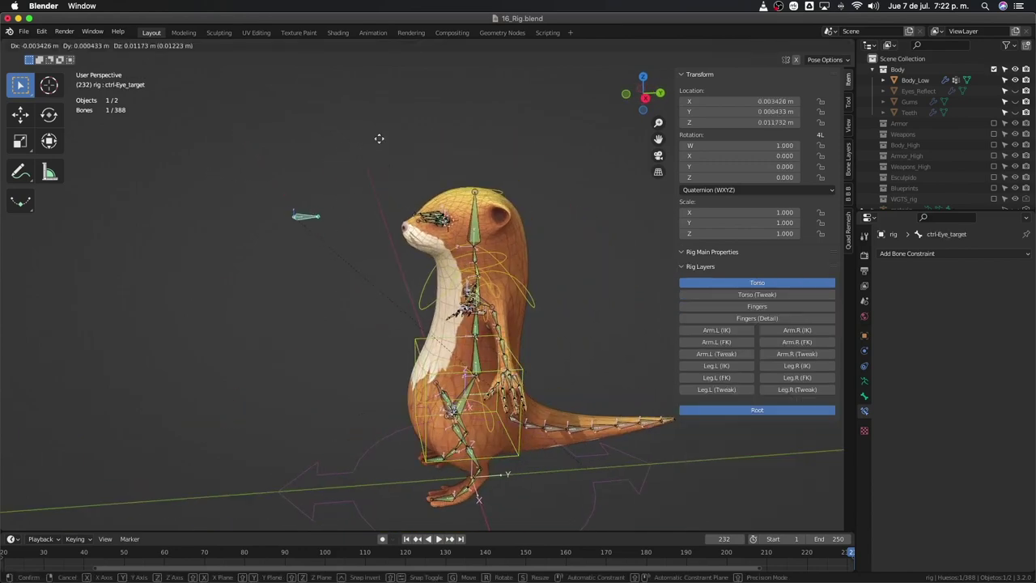
pyautogui.rightClick(623, 215)
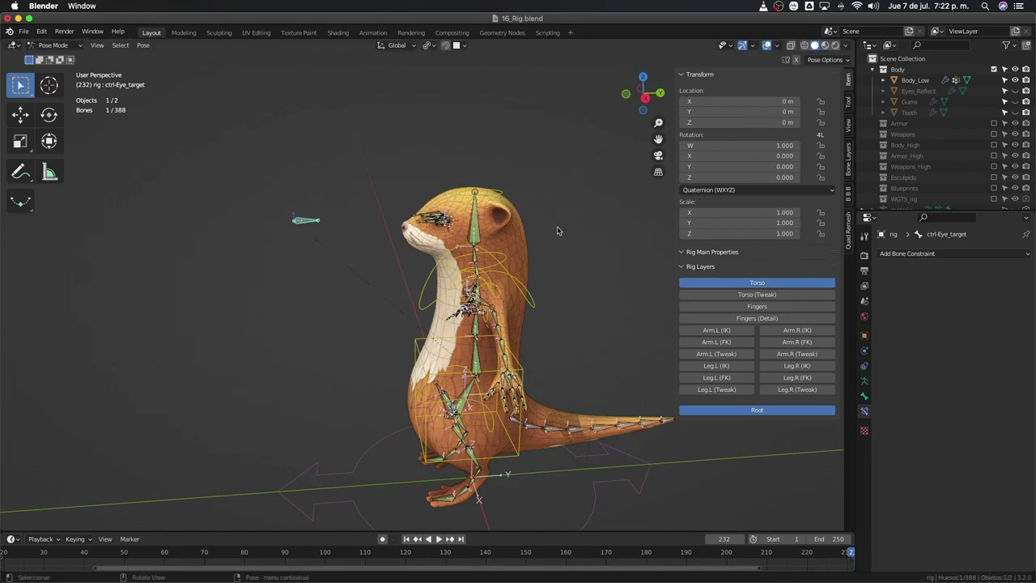
pyautogui.moveTo(356, 234)
pyautogui.mouseDown(button='middle')
pyautogui.moveTo(300, 228)
pyautogui.moveTo(325, 225)
pyautogui.moveTo(318, 221)
pyautogui.mouseUp(button='middle')
pyautogui.scroll(3, 353, 239)
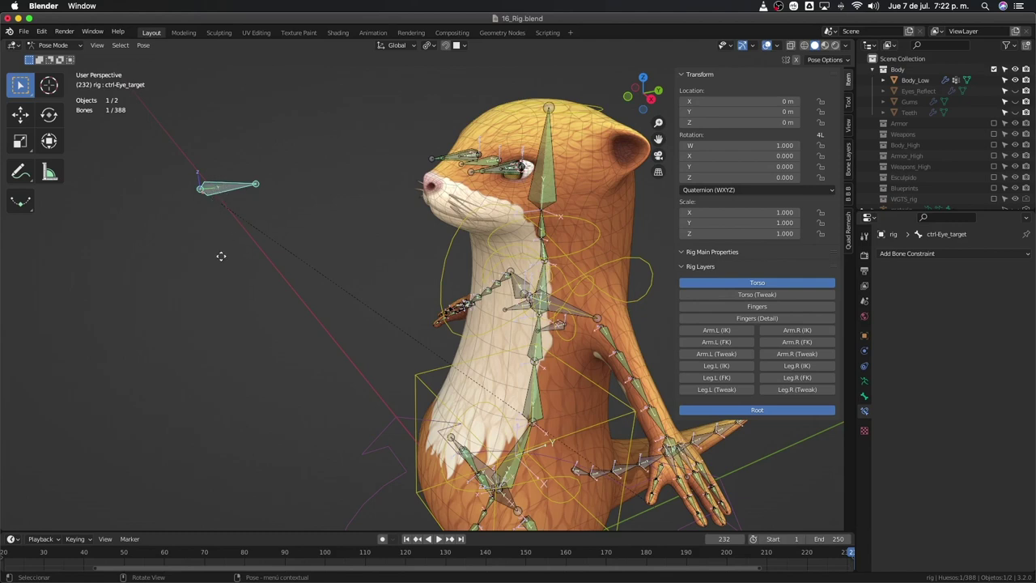
pyautogui.rightClick(335, 254)
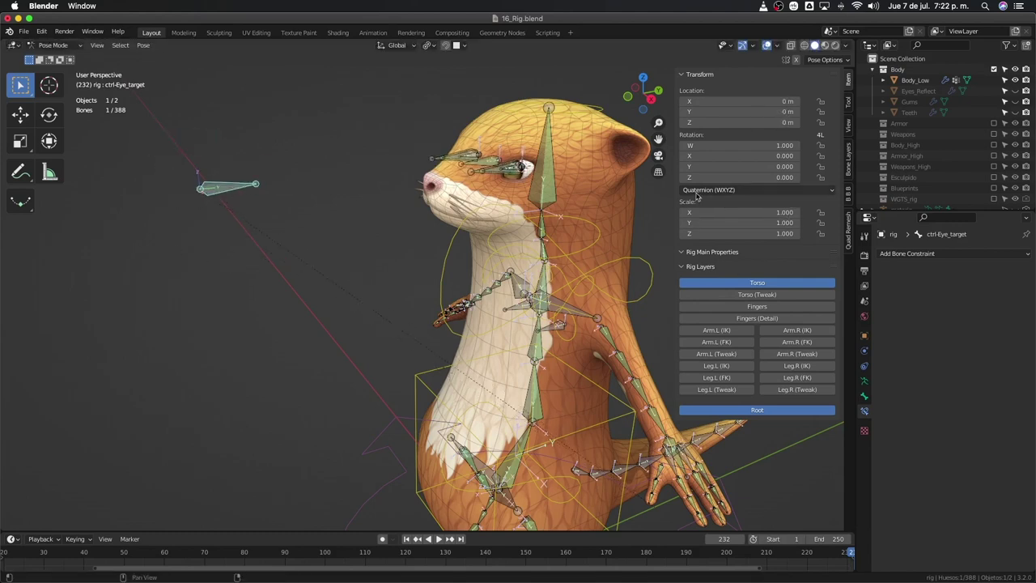
pyautogui.click(594, 106)
pyautogui.press('r')
pyautogui.press('r')
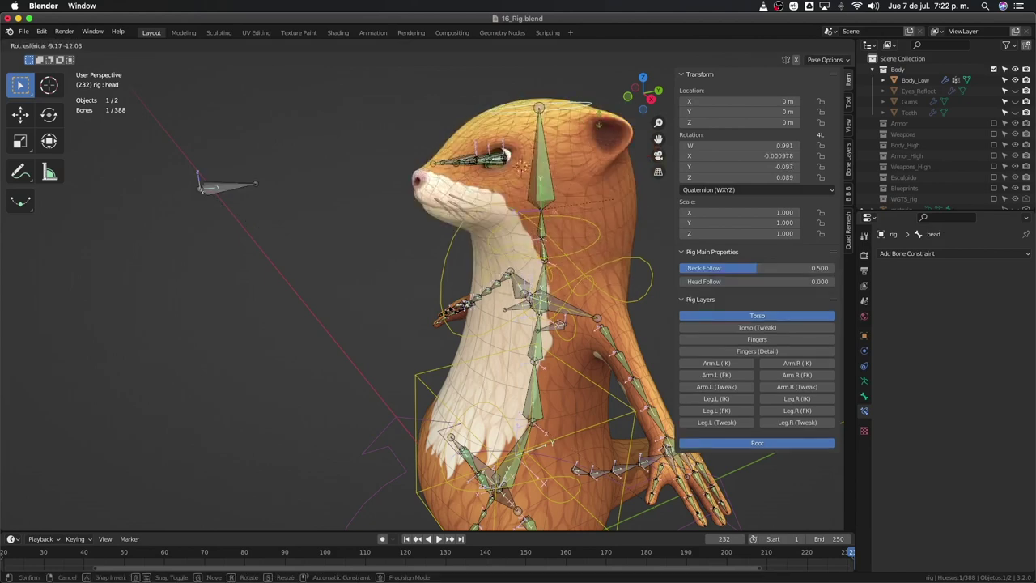
pyautogui.rightClick(185, 170)
pyautogui.keyDown('shift'); pyautogui.click(227, 188); pyautogui.keyUp('shift')
pyautogui.press('r')
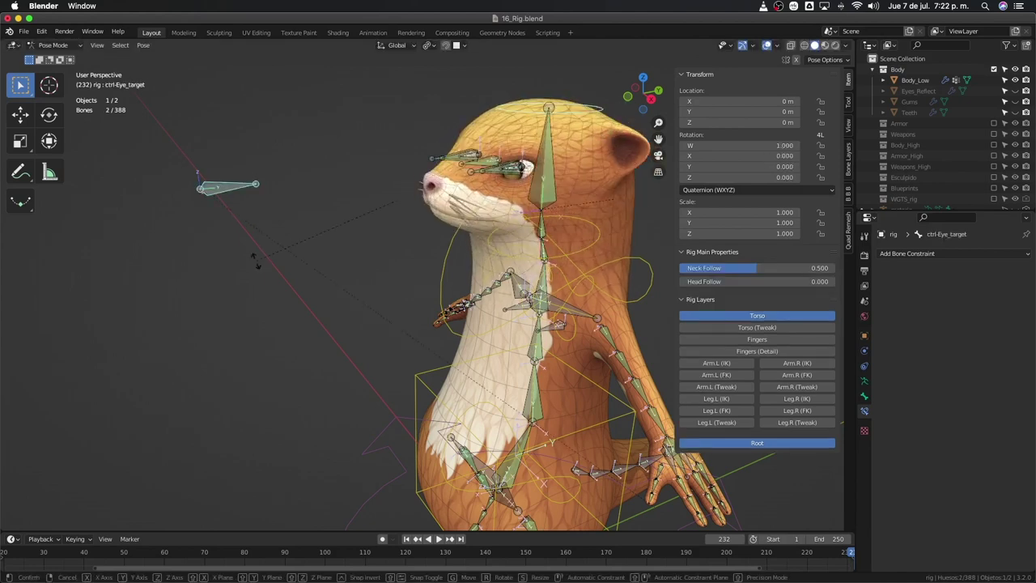
pyautogui.rightClick(250, 238)
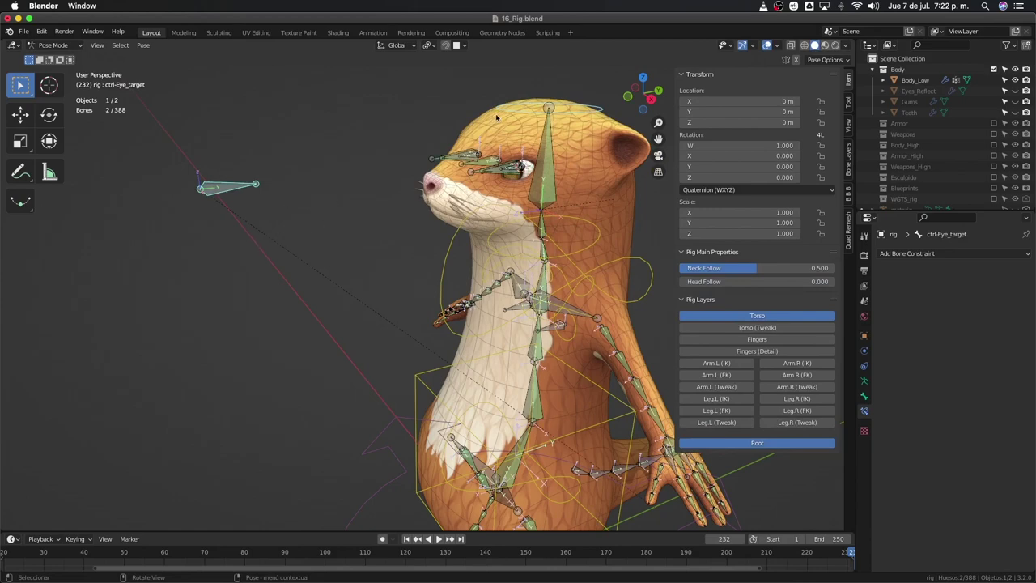
pyautogui.click(507, 111)
pyautogui.moveTo(329, 242)
pyautogui.mouseDown(button='middle')
pyautogui.moveTo(341, 243)
pyautogui.moveTo(332, 245)
pyautogui.mouseUp(button='middle')
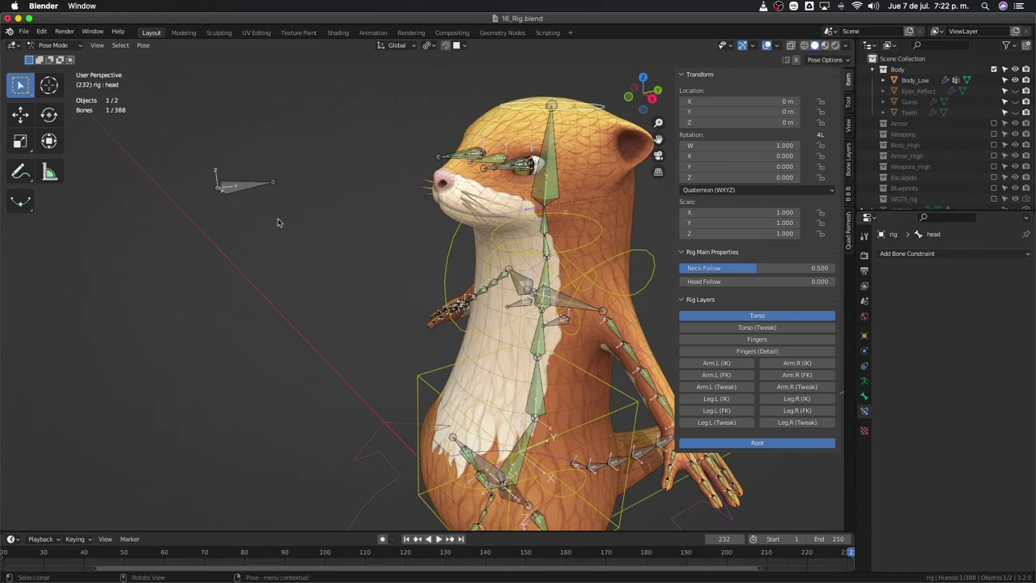
# Step: In Edit Mode, duplicate the eye-target bone in place and scale the copy to 0.46
pyautogui.click(247, 186)
pyautogui.press('Tab')
pyautogui.hotkey('shift', 'd')
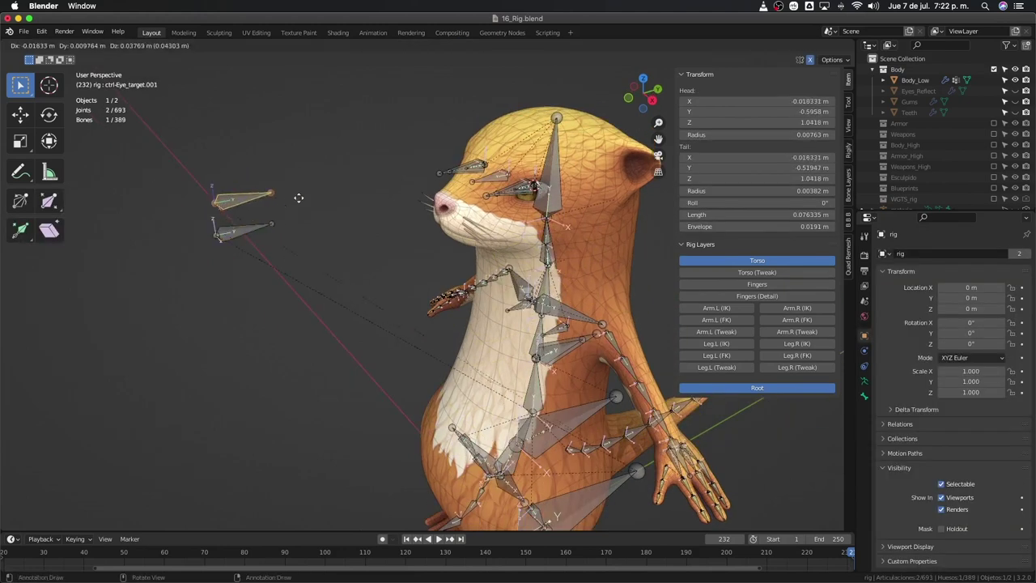
pyautogui.press('Escape')
pyautogui.press('s')
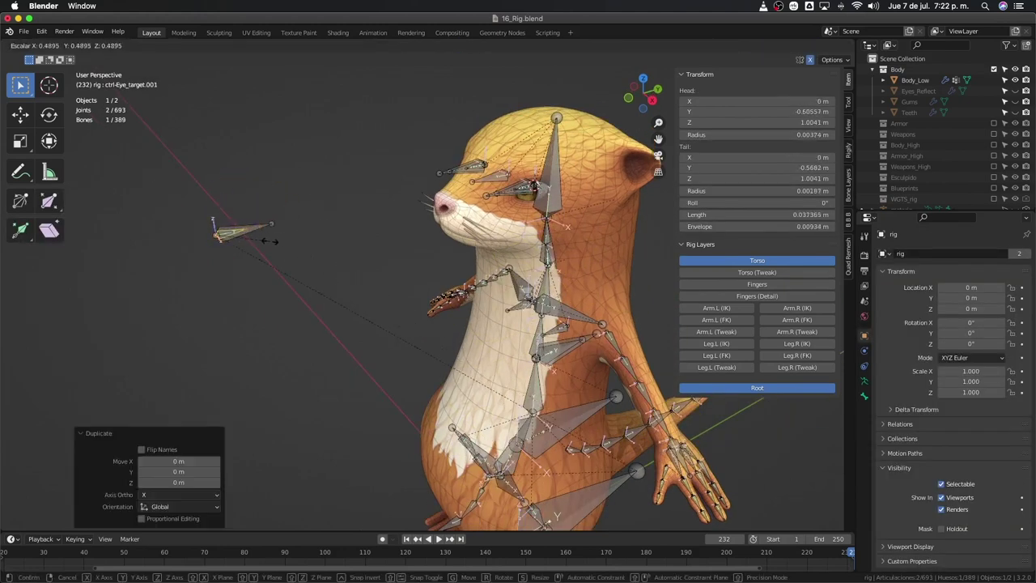
pyautogui.click(270, 248)
# Step: Parent the copied bone to DEF-spine.006 with Keep Offset
pyautogui.scroll(2, 284, 247)
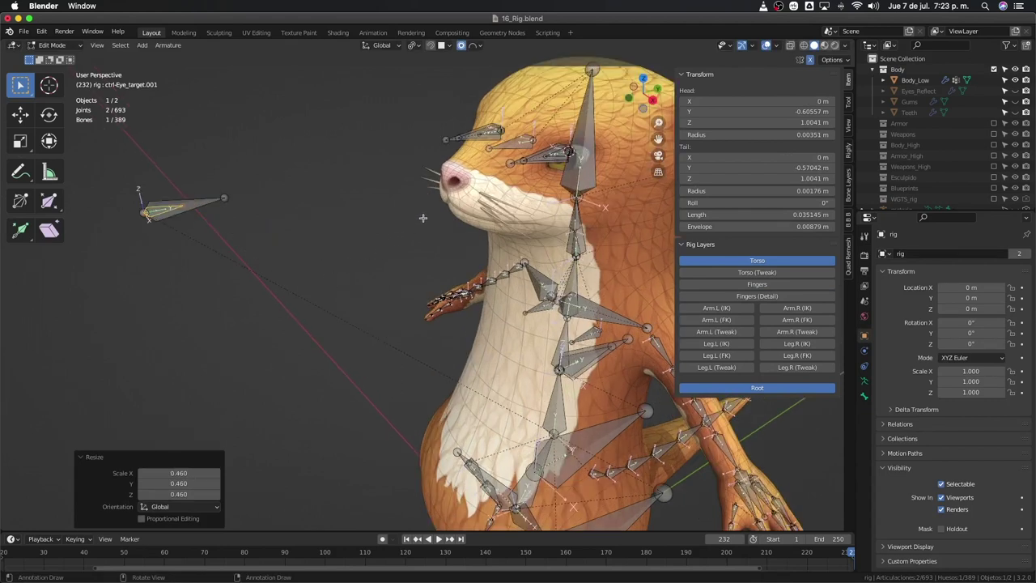
pyautogui.keyDown('shift'); pyautogui.click(583, 131); pyautogui.keyUp('shift')
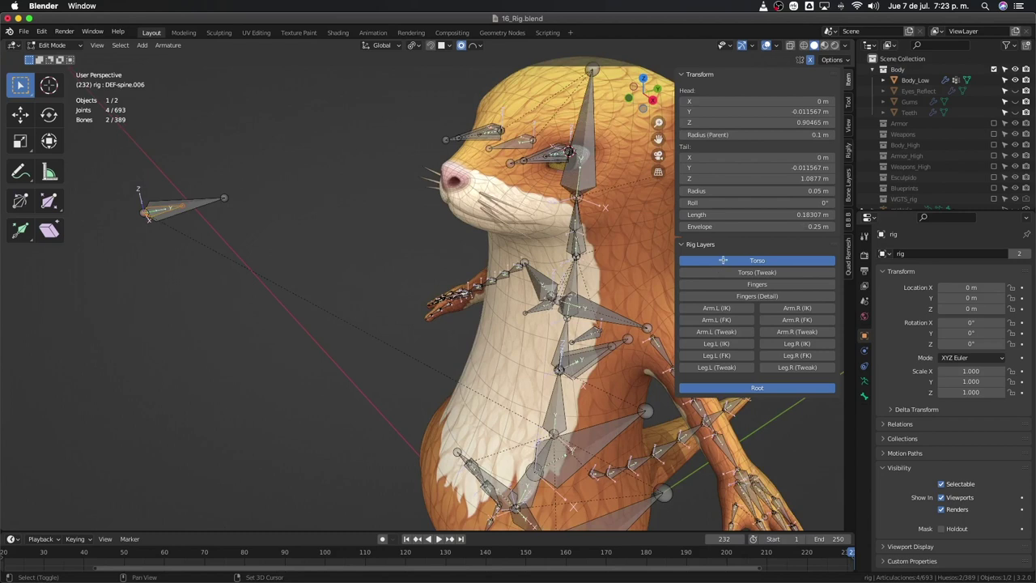
pyautogui.press('1')
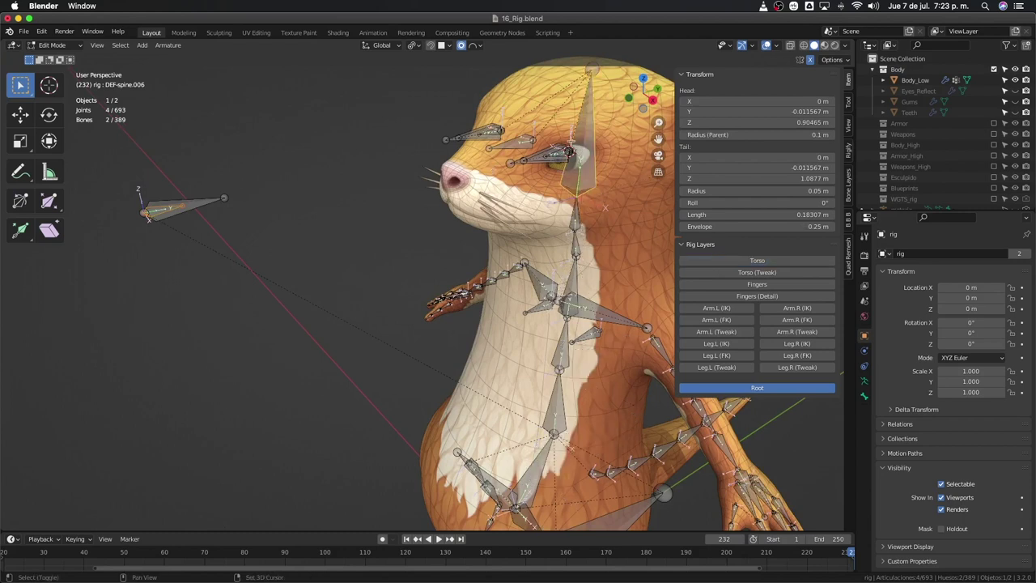
pyautogui.hotkey('ctrl', 'p')
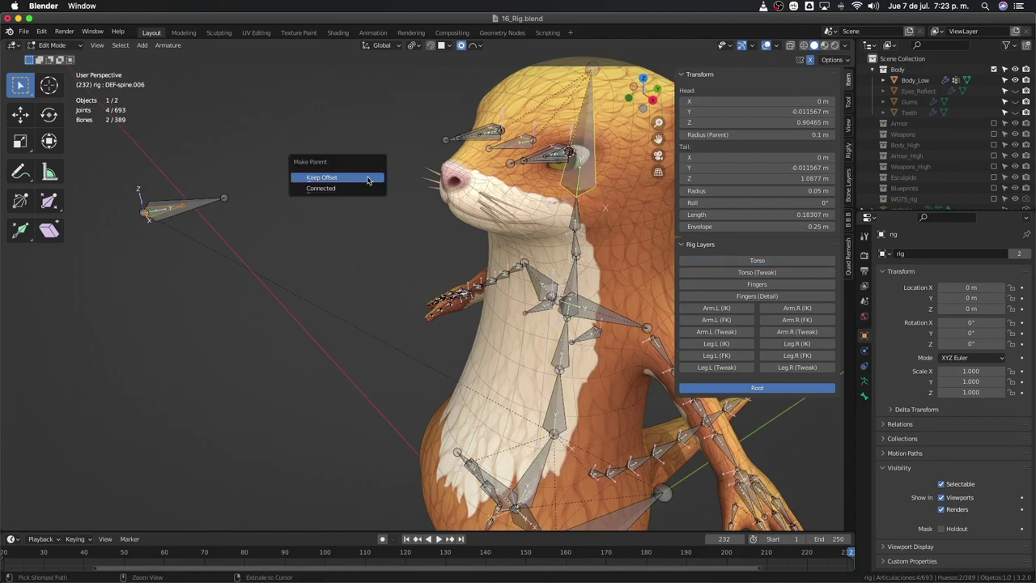
pyautogui.click(365, 178)
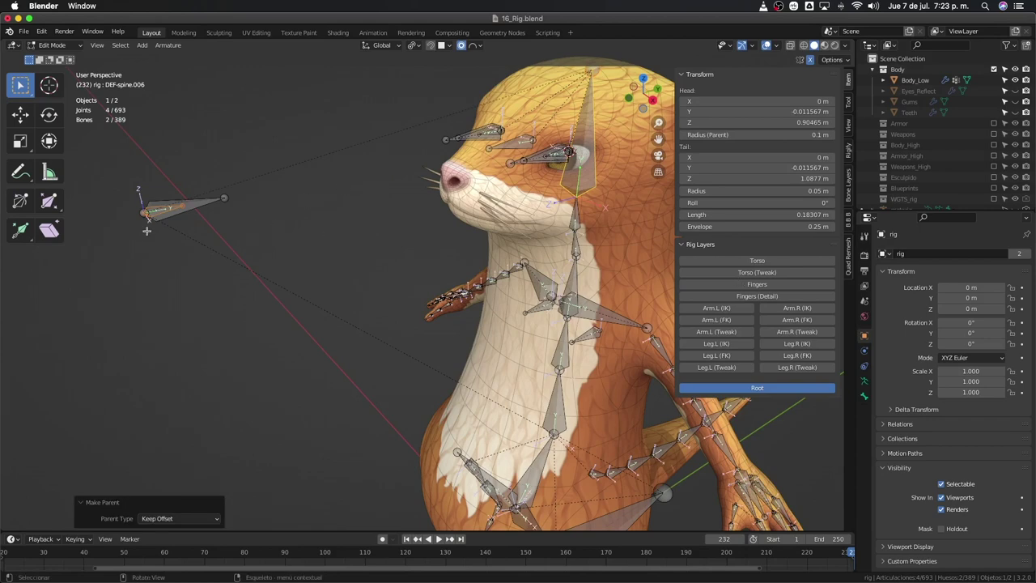
# Step: Orbit in close to the eye-target bones to see the copy
pyautogui.click(166, 203)
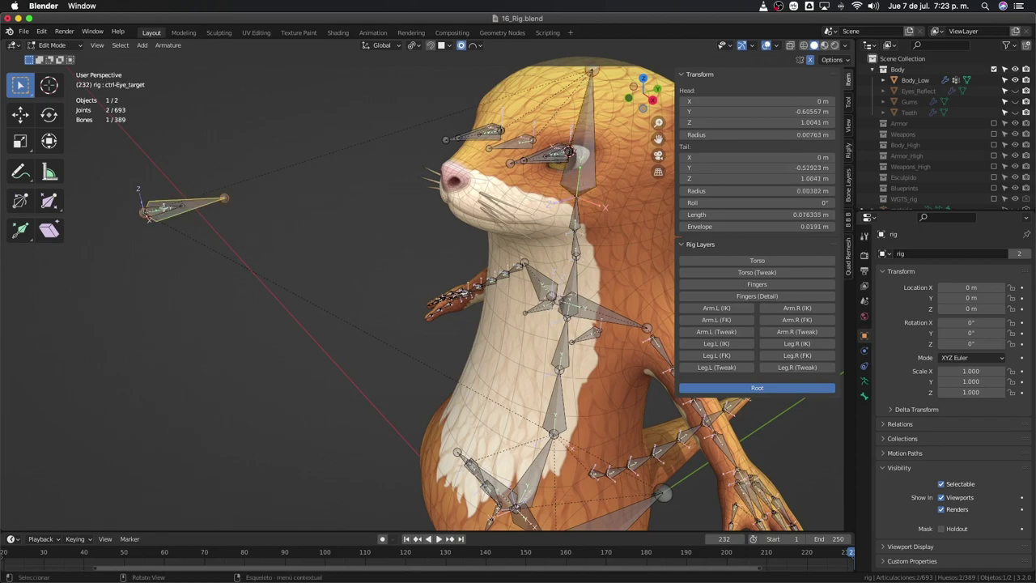
pyautogui.moveTo(164, 207); pyautogui.dragTo(162, 208, button='middle')
pyautogui.scroll(2, 232, 215)
pyautogui.moveTo(231, 215); pyautogui.dragTo(272, 259, button='middle')
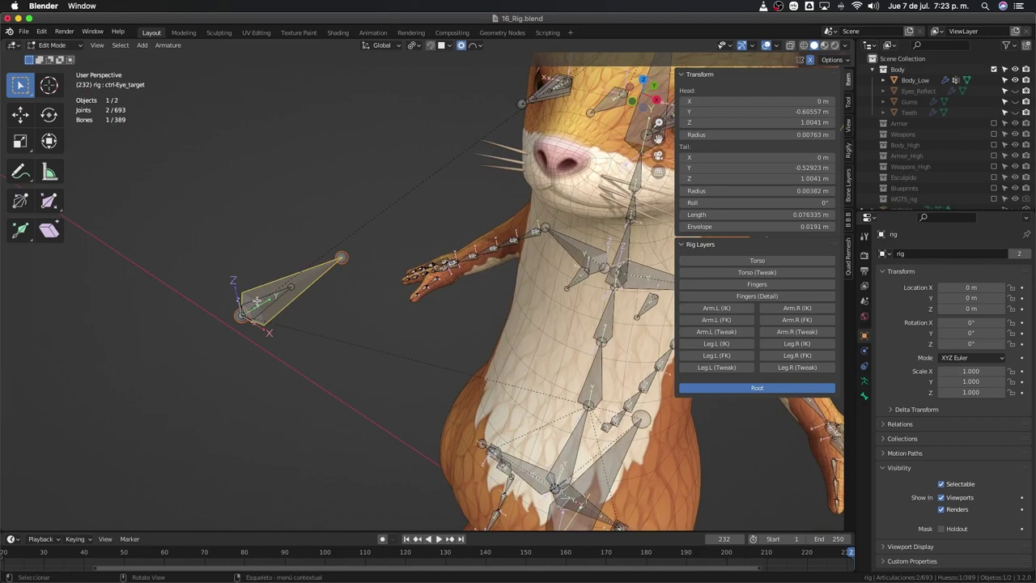
pyautogui.moveTo(256, 301); pyautogui.dragTo(289, 205, button='middle')
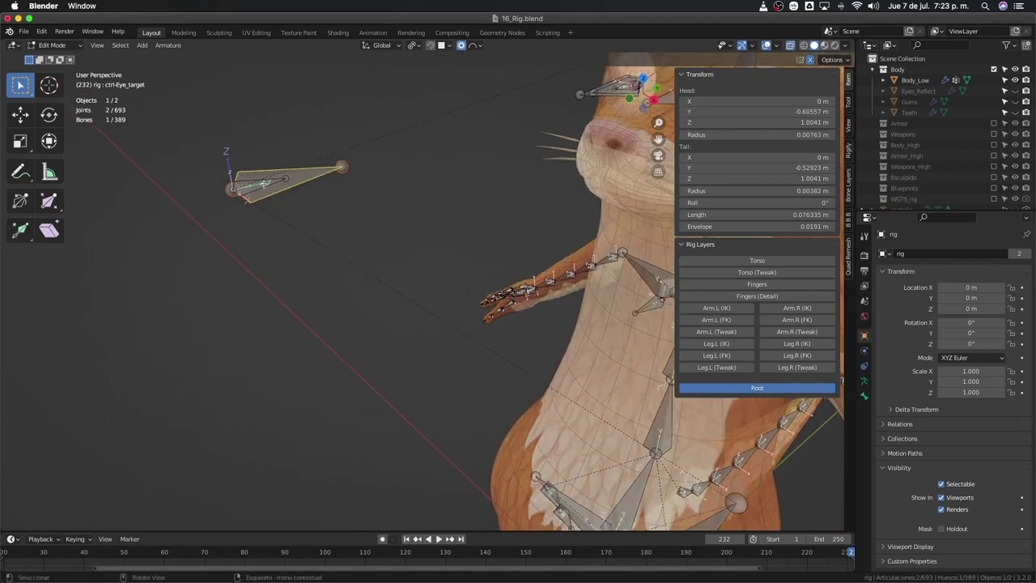
pyautogui.hotkey('shift', 'd')
pyautogui.press('s')
# Step: Rename the smaller copied bone to MCH-Eye_target_parent in the Bone tab
pyautogui.click(440, 294)
pyautogui.click(865, 396)
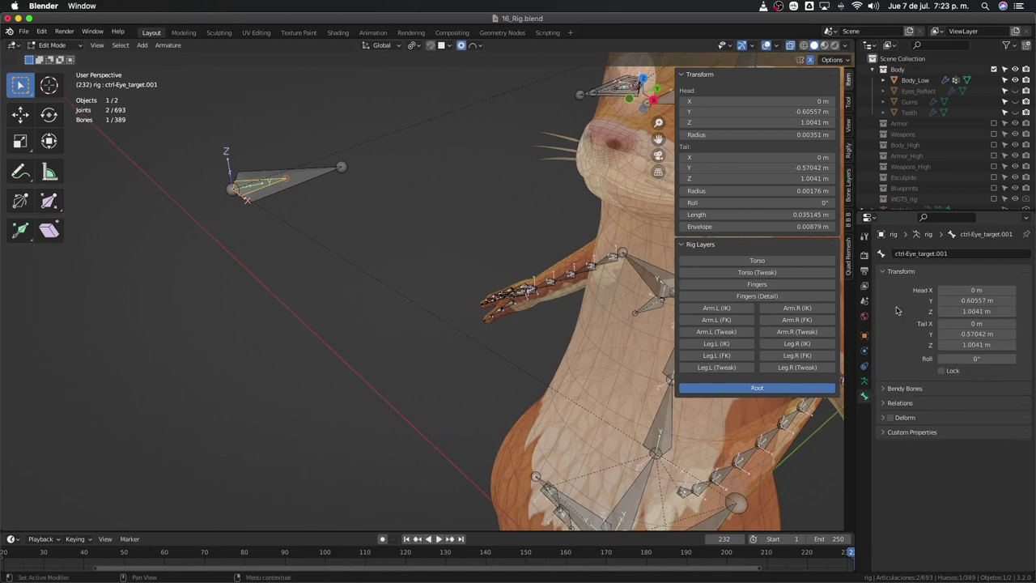
pyautogui.doubleClick(901, 253)
pyautogui.moveTo(902, 254); pyautogui.dragTo(861, 254)
pyautogui.press('BackSpace')
pyautogui.write('mch')
pyautogui.press('BackSpace')
pyautogui.press('BackSpace')
pyautogui.press('BackSpace')
pyautogui.write('MCH-')
pyautogui.press('BackSpace')
pyautogui.press('BackSpace')
pyautogui.press('BackSpace')
pyautogui.press('BackSpace')
pyautogui.write('M')
pyautogui.write('CH-')
pyautogui.write('_PA')
pyautogui.press('Return')
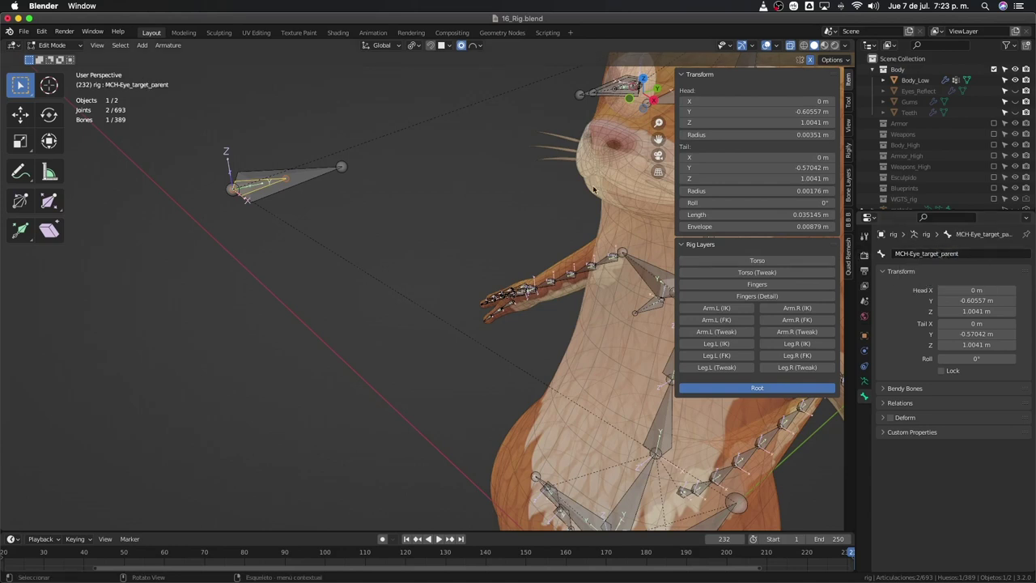
# Step: Orbit around the otter and back in to the head to review the new bone
pyautogui.scroll(-5, 502, 210)
pyautogui.moveTo(508, 232); pyautogui.dragTo(539, 235, button='middle')
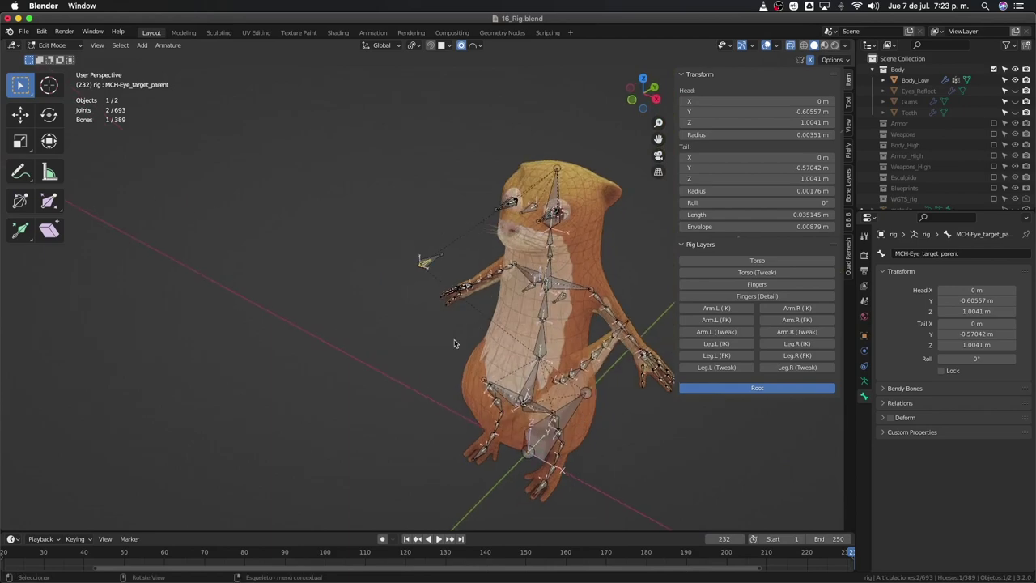
pyautogui.scroll(6, 454, 343)
pyautogui.moveTo(443, 363)
pyautogui.mouseDown(button='middle')
pyautogui.moveTo(425, 372)
pyautogui.moveTo(371, 318)
pyautogui.moveTo(377, 300)
pyautogui.mouseUp(button='middle')
pyautogui.scroll(-2, 316, 278)
# Step: Back in Pose Mode, show the Torso controls and test-rotate the head on X, then cancel
pyautogui.hotkey('ctrl', 'Tab')
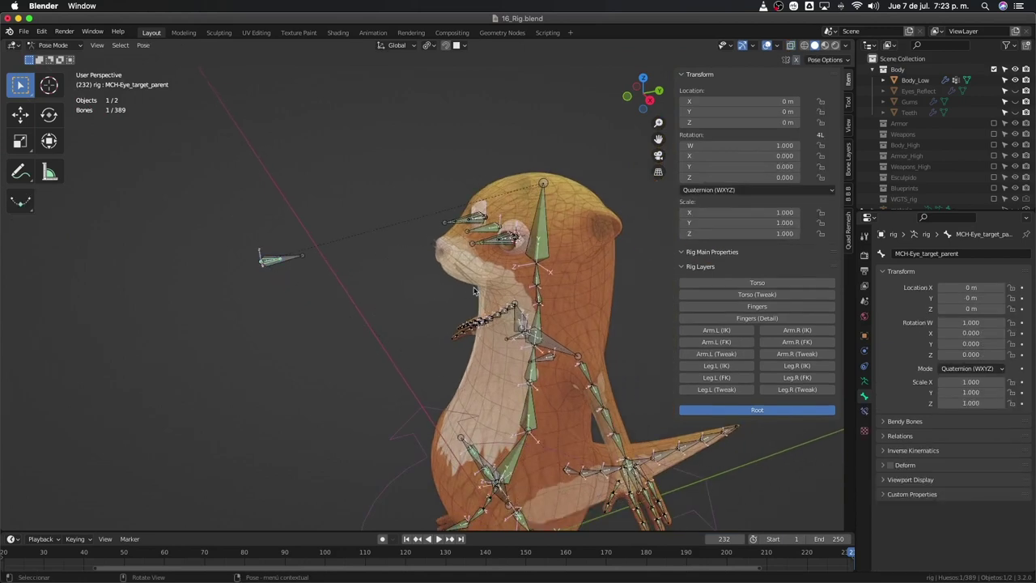
pyautogui.click(769, 283)
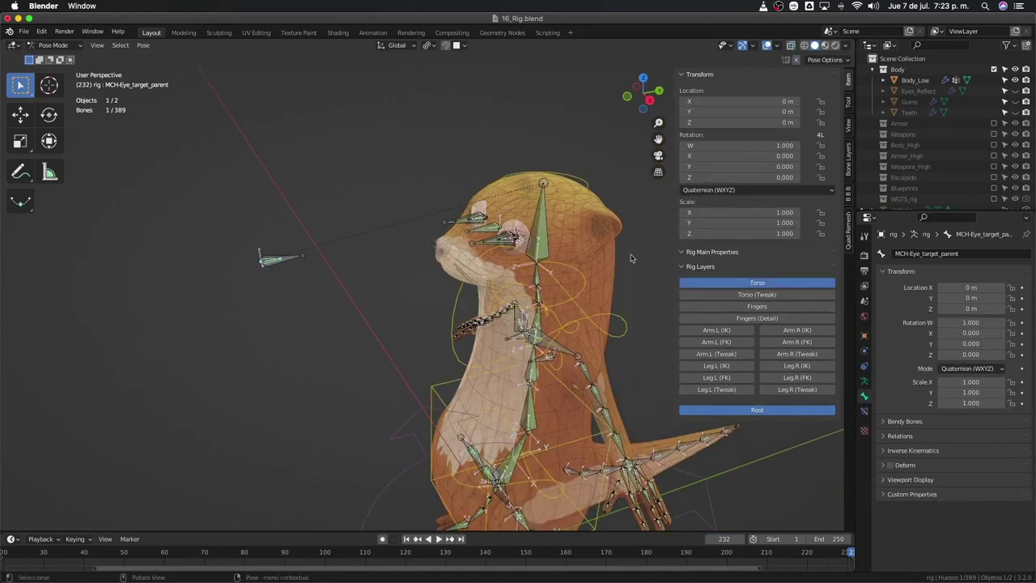
pyautogui.click(592, 189)
pyautogui.press('r')
pyautogui.press('Escape')
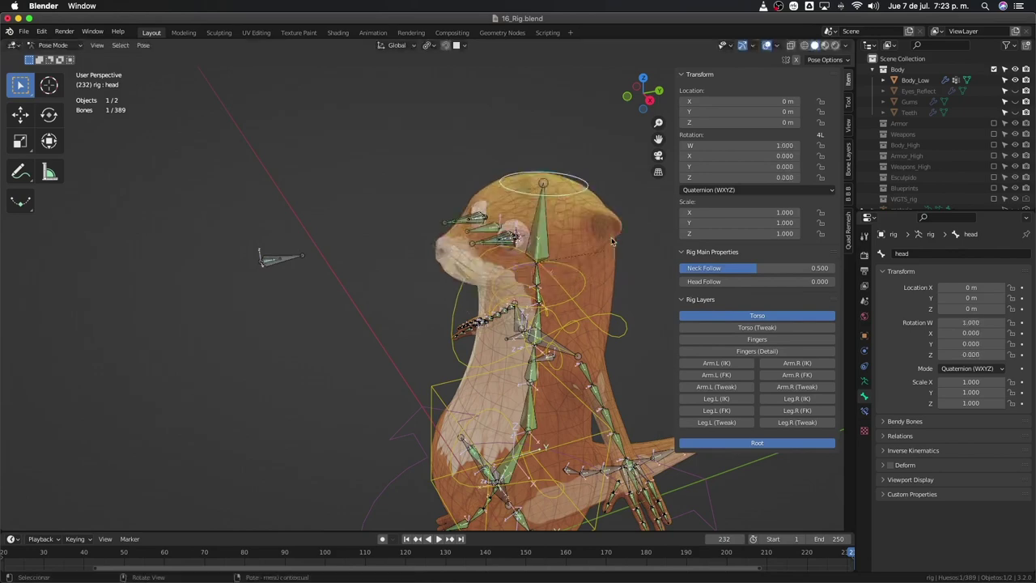
pyautogui.press('r')
pyautogui.press('x')
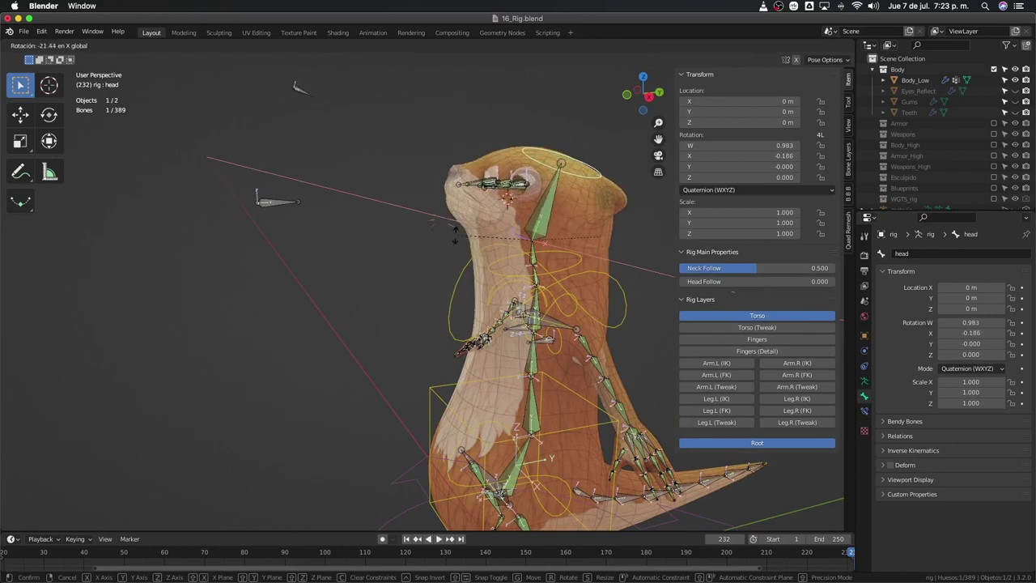
pyautogui.press('Escape')
# Step: Test-move the eye target and test-rotate the head on X, cancelling both
pyautogui.click(289, 202)
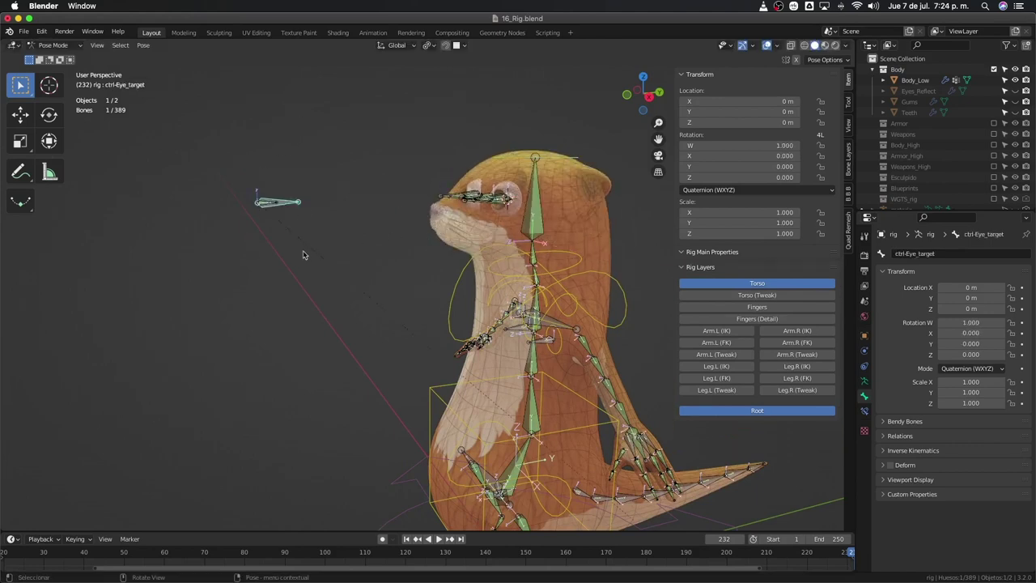
pyautogui.press('g')
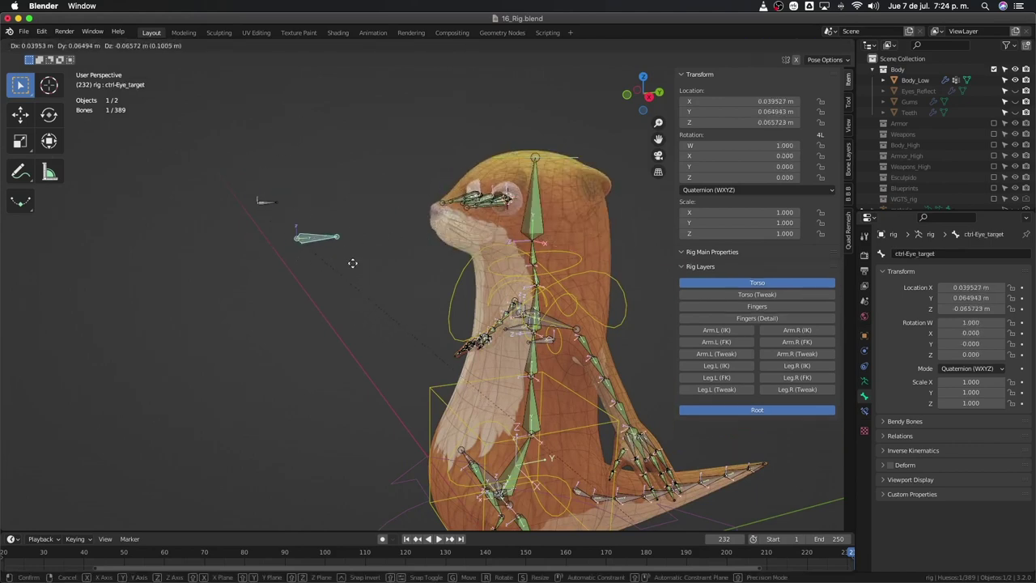
pyautogui.press('Escape')
pyautogui.click(580, 157)
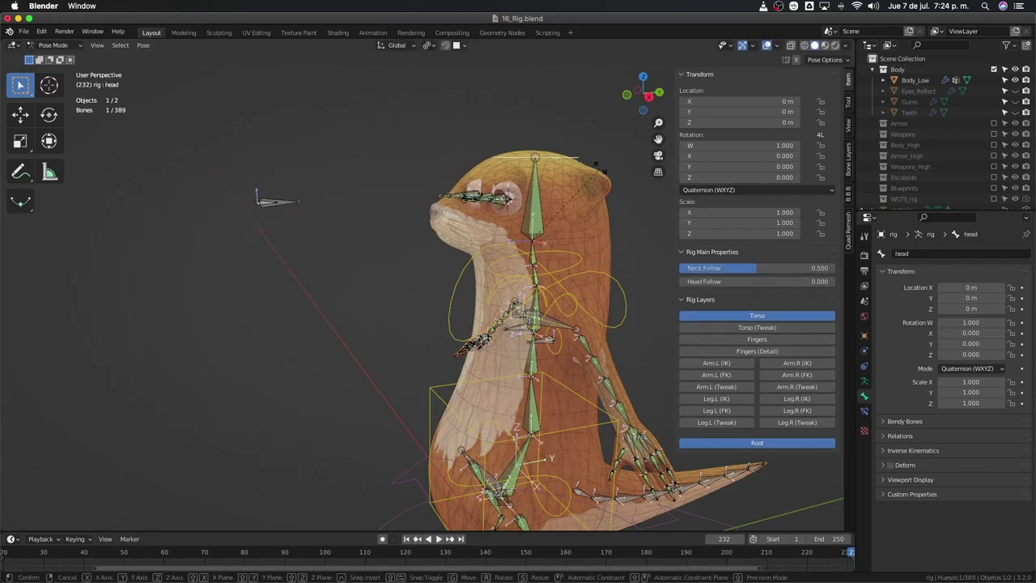
pyautogui.press('r')
pyautogui.press('x')
pyautogui.press('Escape')
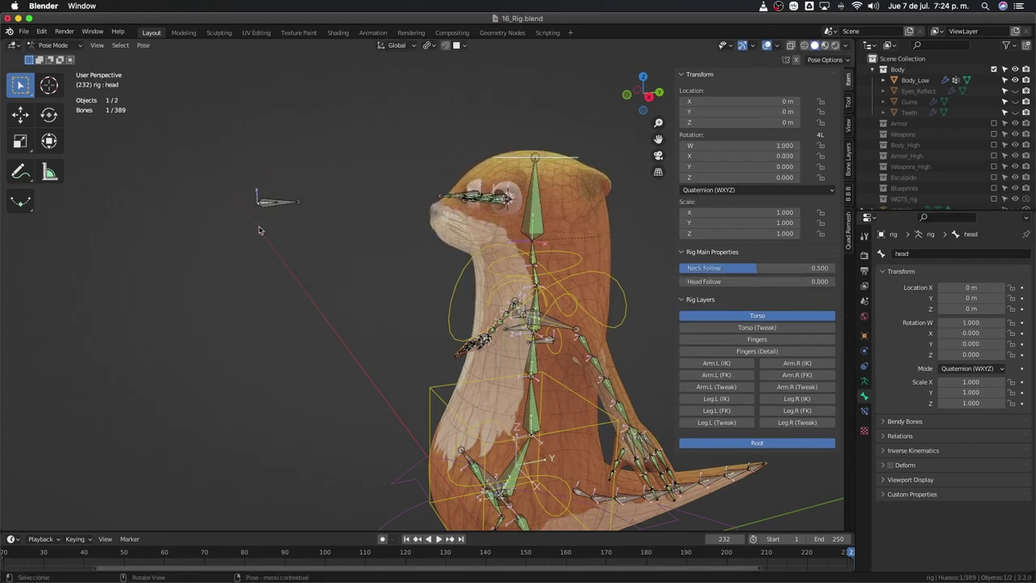
# Step: Zoom in and select MCH-Eye_target_parent, then ctrl-Eye_target as the active bone
pyautogui.scroll(3, 259, 212)
pyautogui.scroll(2, 257, 209)
pyautogui.scroll(2, 257, 209)
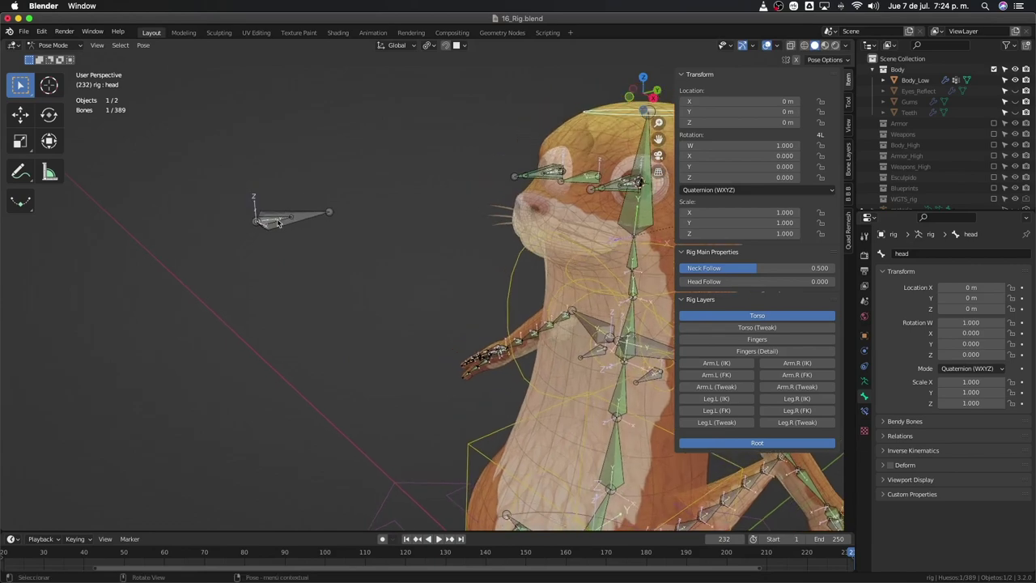
pyautogui.scroll(3, 279, 217)
pyautogui.moveTo(284, 219); pyautogui.dragTo(294, 231, button='middle')
pyautogui.click(271, 268)
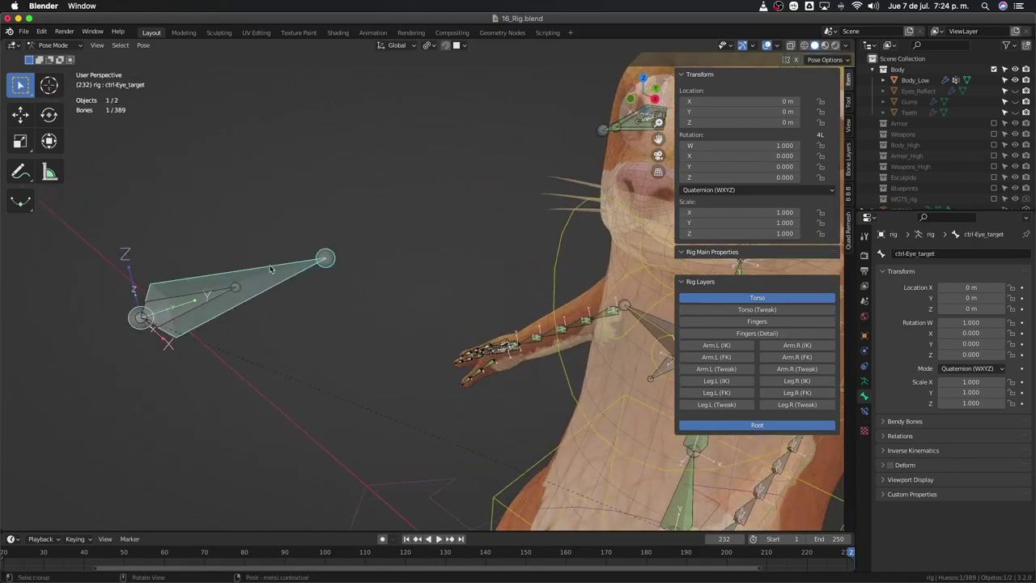
pyautogui.click(212, 304)
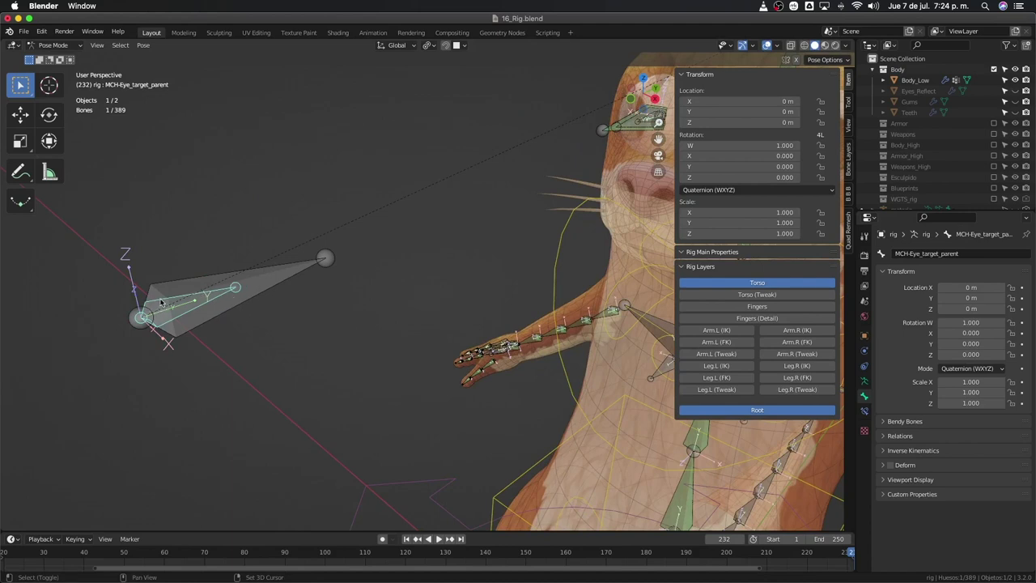
pyautogui.keyDown('shift'); pyautogui.click(270, 291); pyautogui.keyUp('shift')
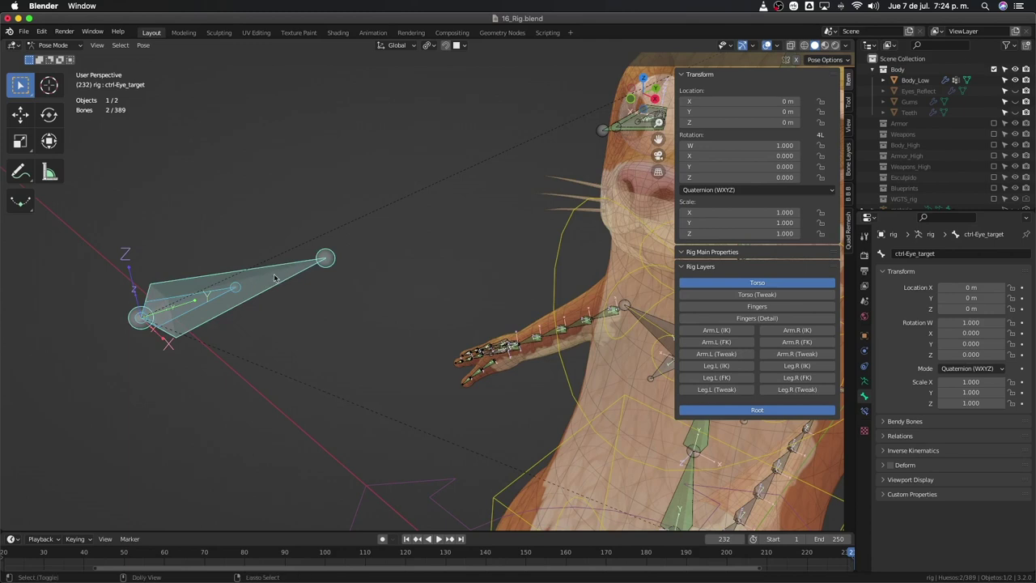
pyautogui.hotkey('ctrl', 'shift', 'c')
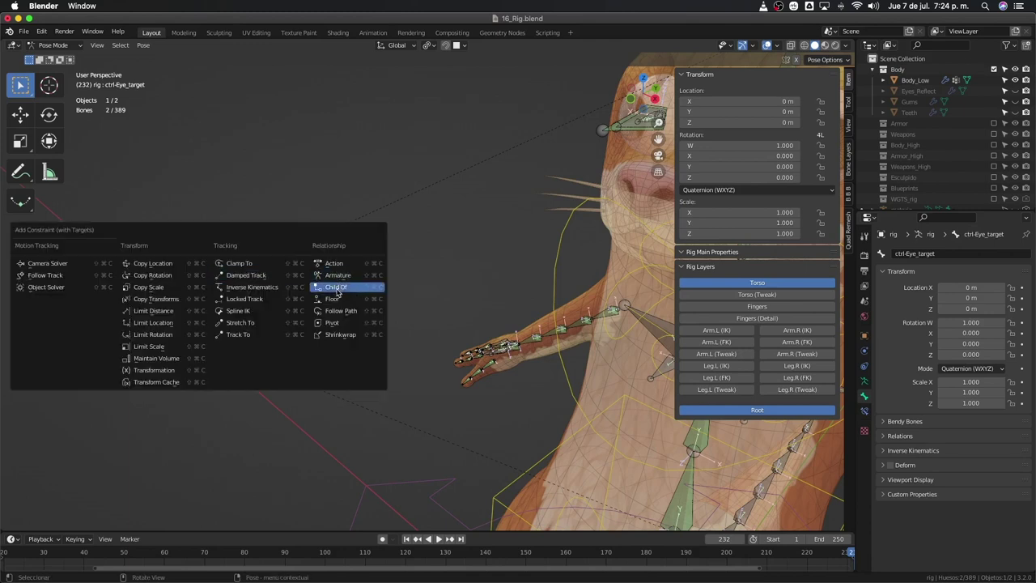
pyautogui.click(333, 291)
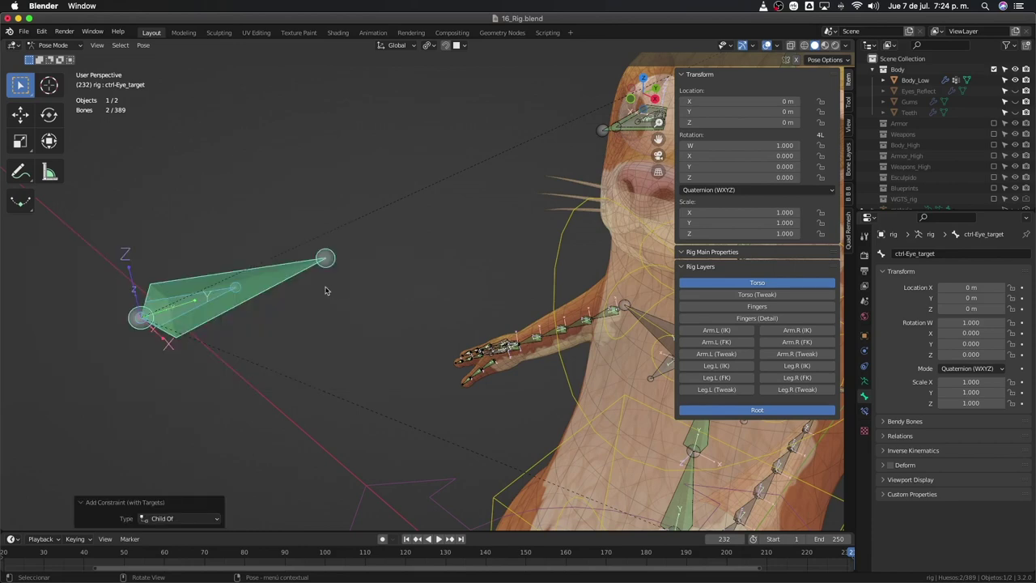
pyautogui.scroll(-3, 272, 289)
pyautogui.moveTo(272, 290); pyautogui.dragTo(337, 268, button='middle')
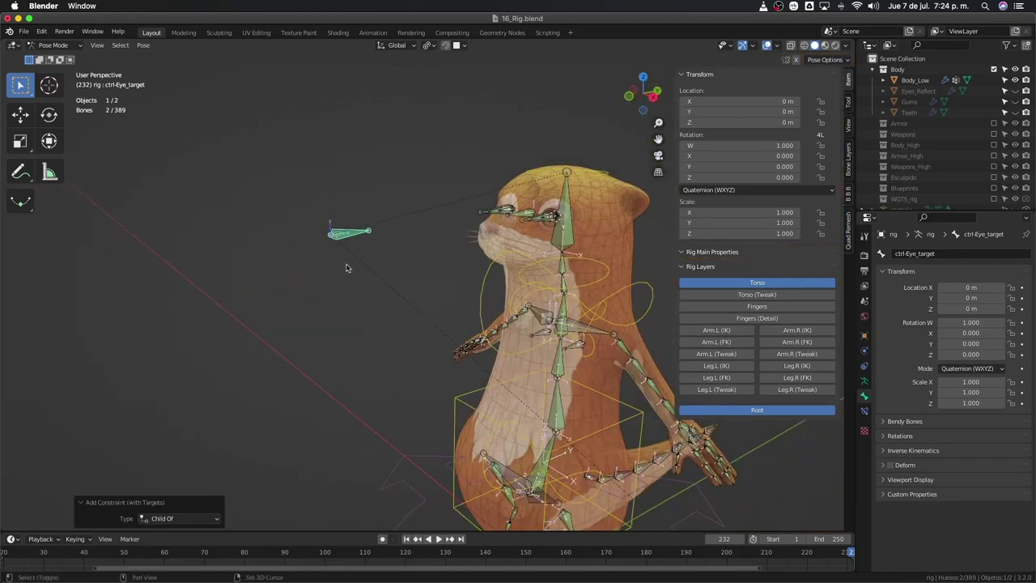
pyautogui.click(573, 178)
pyautogui.press('r')
pyautogui.press('x')
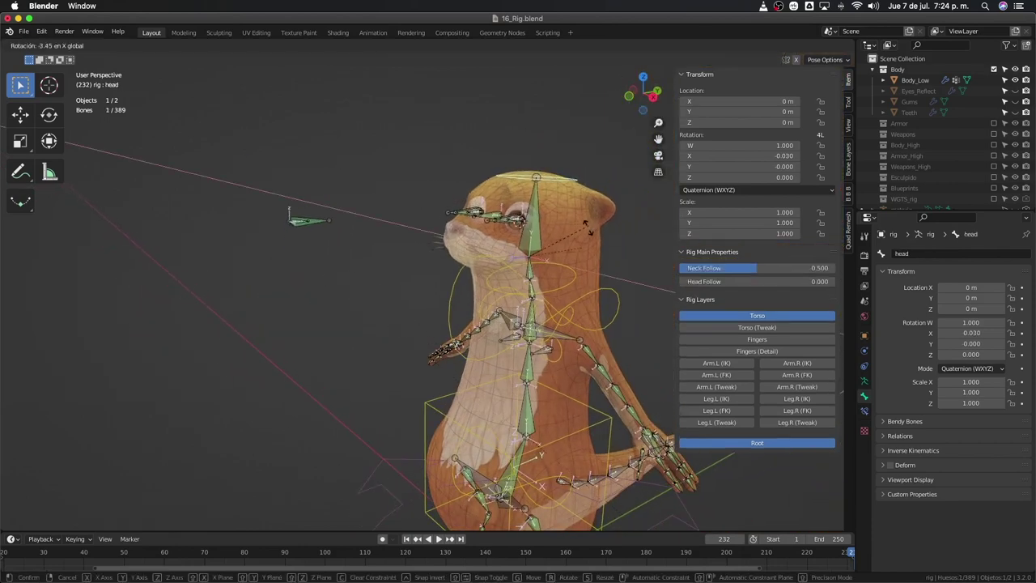
pyautogui.press('Escape')
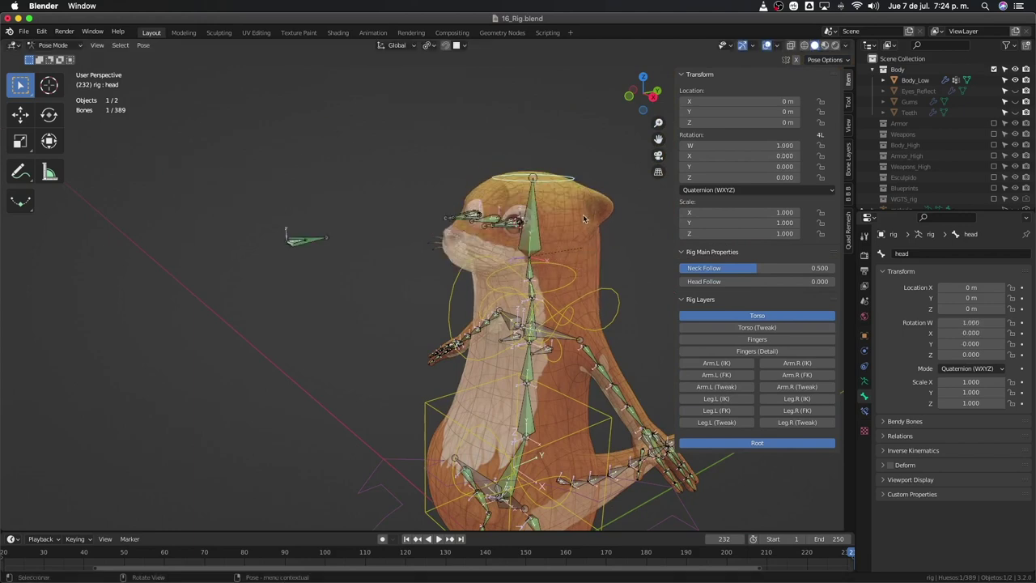
pyautogui.hotkey('ctrl', 'Tab')
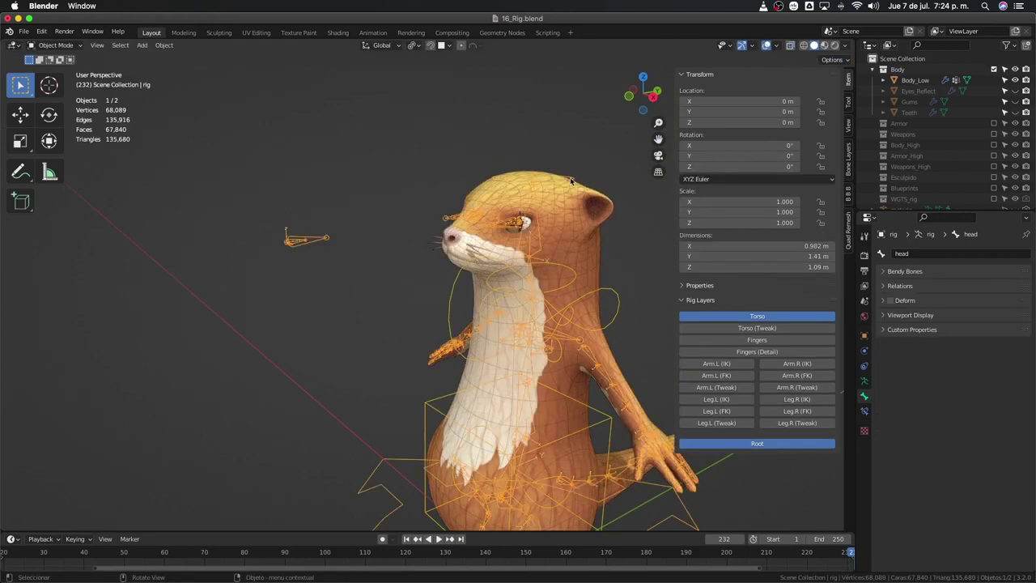
pyautogui.hotkey('ctrl', 'Tab')
pyautogui.press('r')
pyautogui.press('x')
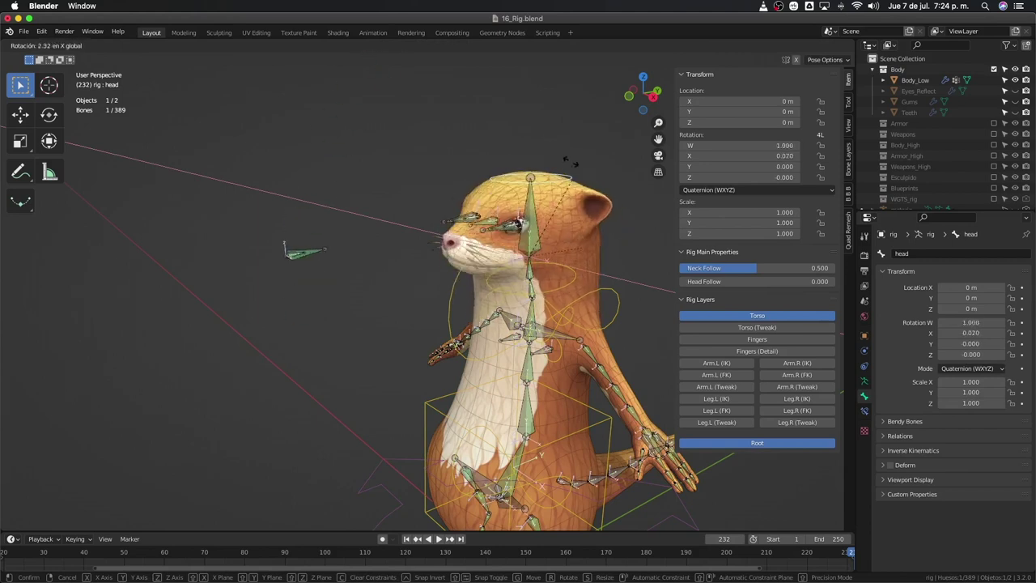
pyautogui.press('Escape')
pyautogui.scroll(3, 443, 219)
pyautogui.click(236, 202)
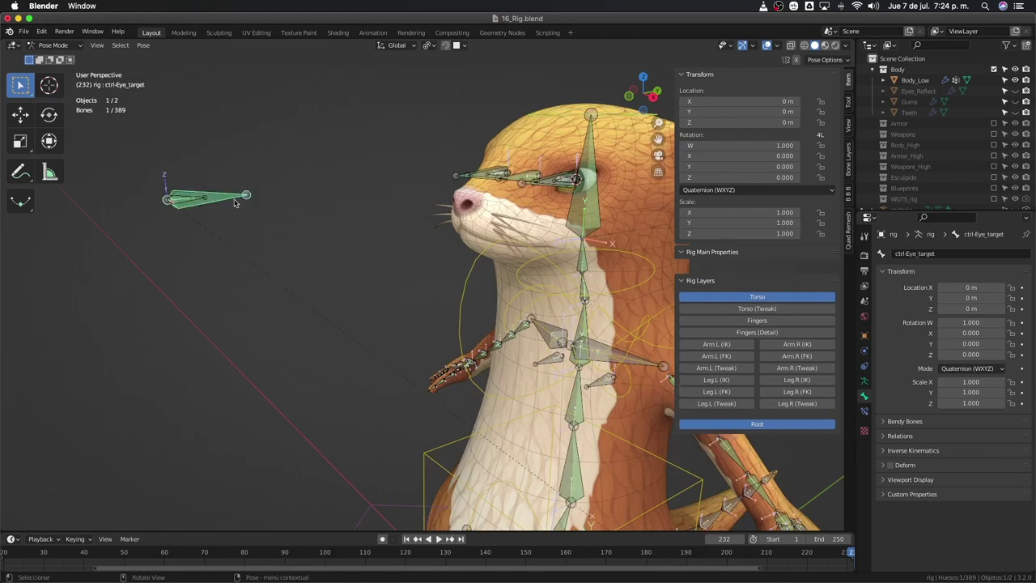
pyautogui.press('g')
pyautogui.press('Escape')
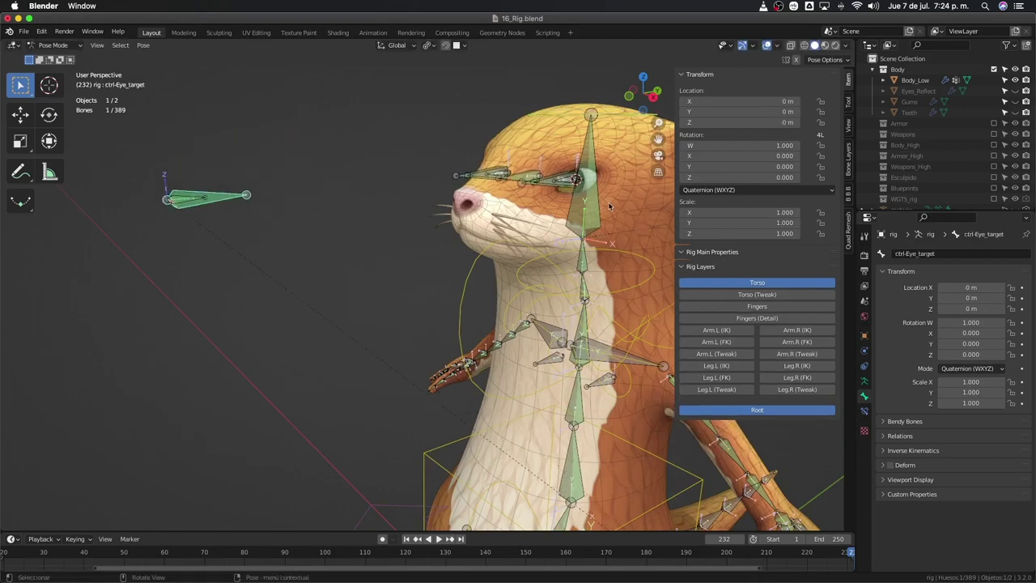
pyautogui.moveTo(609, 207); pyautogui.dragTo(615, 234, button='middle')
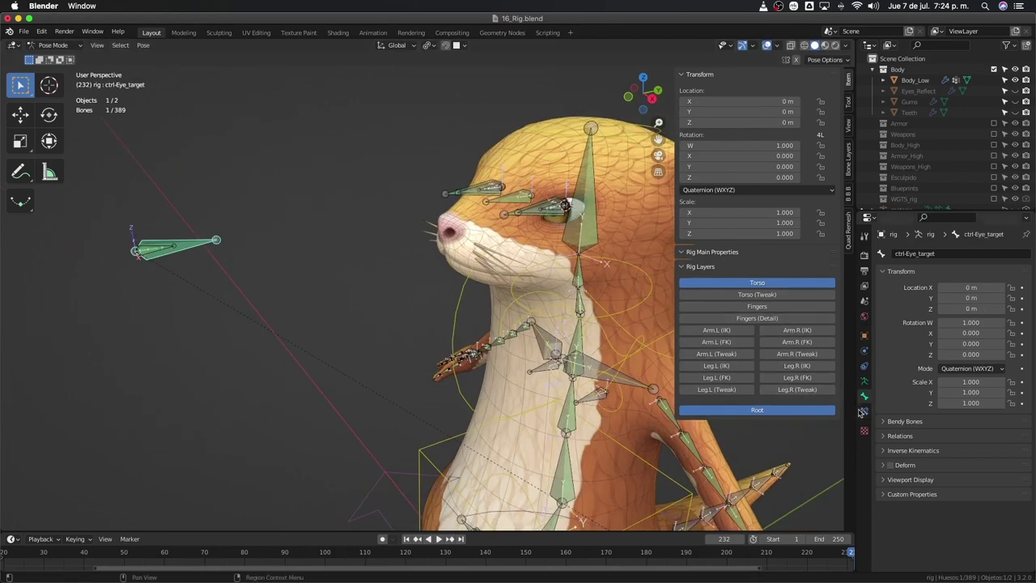
# Step: With bone constraints shown, tilt the head bone -10.6° around X
pyautogui.click(865, 412)
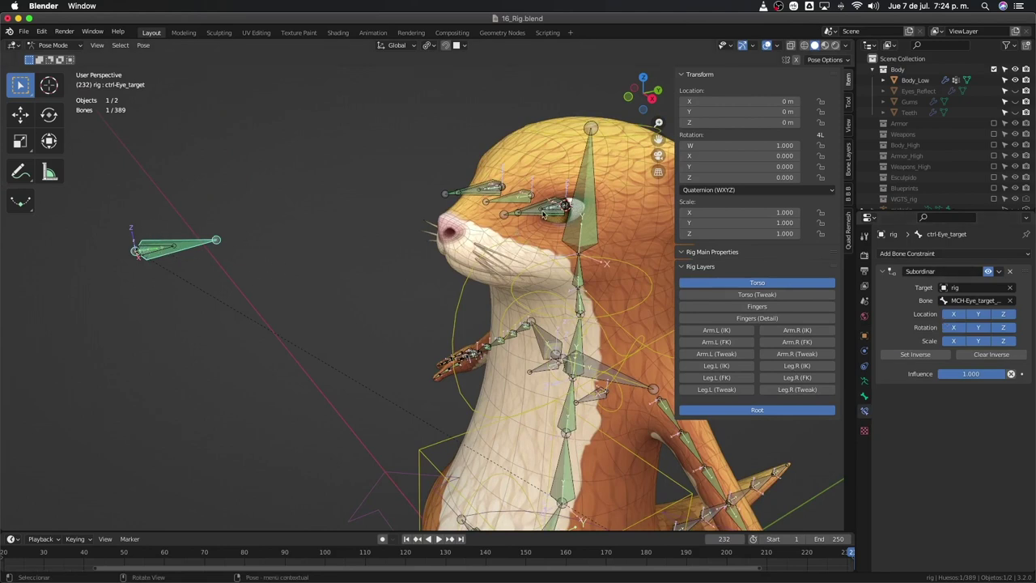
pyautogui.moveTo(541, 215); pyautogui.dragTo(491, 212, button='middle')
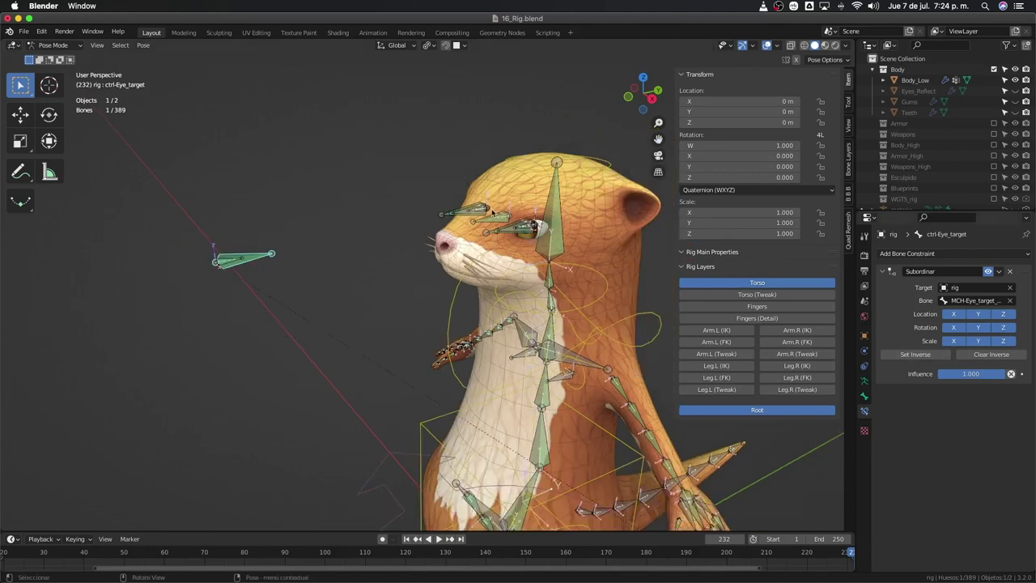
pyautogui.click(610, 165)
pyautogui.press('r')
pyautogui.press('x')
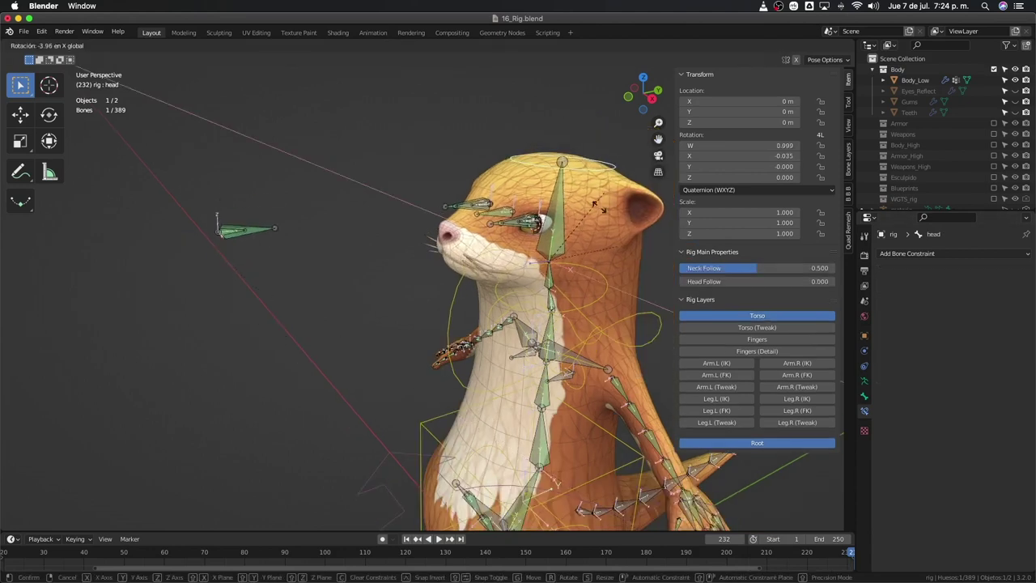
pyautogui.click(596, 212)
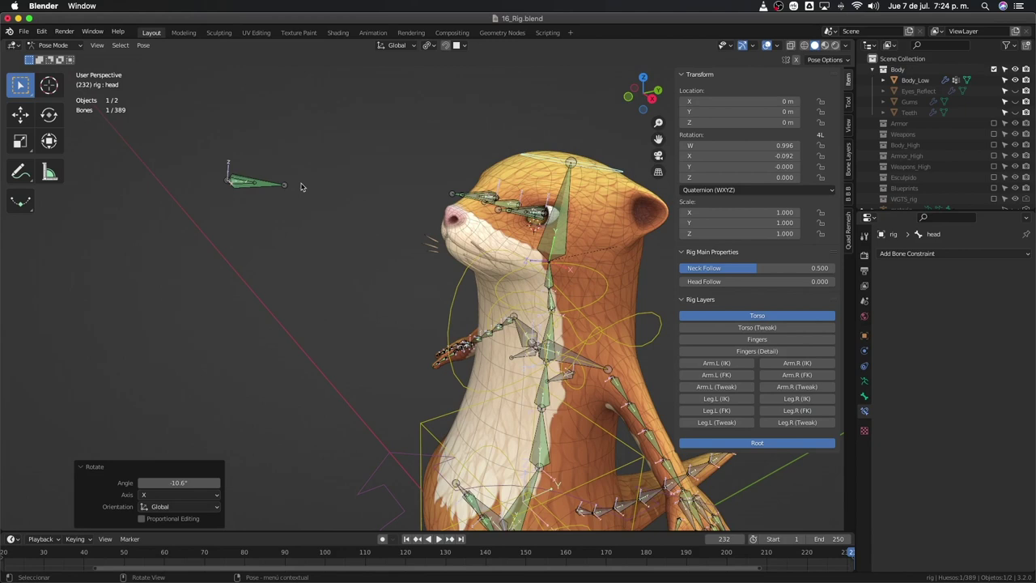
# Step: Lower the eye target's Subordinar influence to 0, then reset all bones' rotation
pyautogui.click(261, 186)
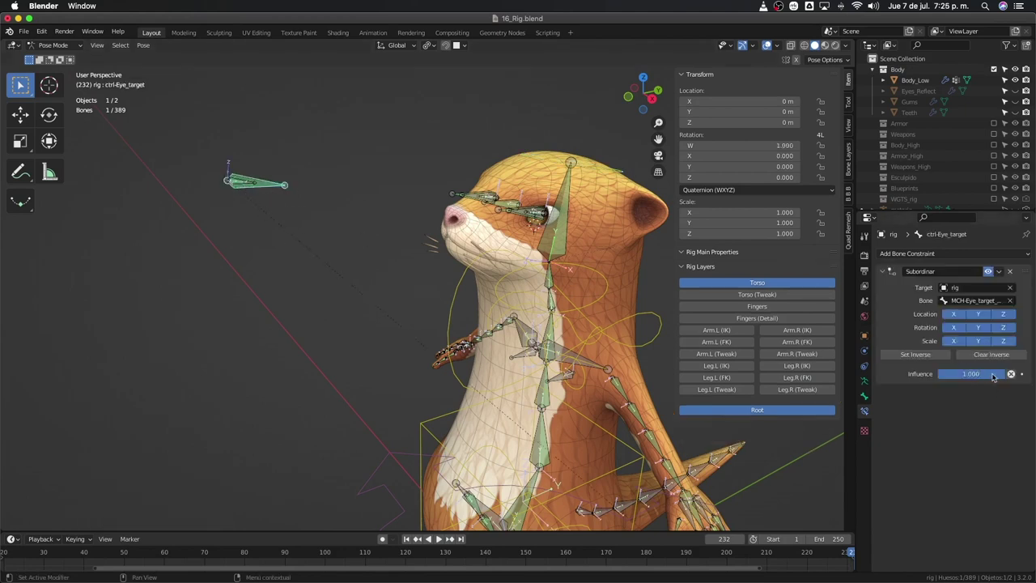
pyautogui.moveTo(992, 376)
pyautogui.mouseDown()
pyautogui.moveTo(949, 376)
pyautogui.moveTo(1007, 374)
pyautogui.moveTo(939, 374)
pyautogui.mouseUp()
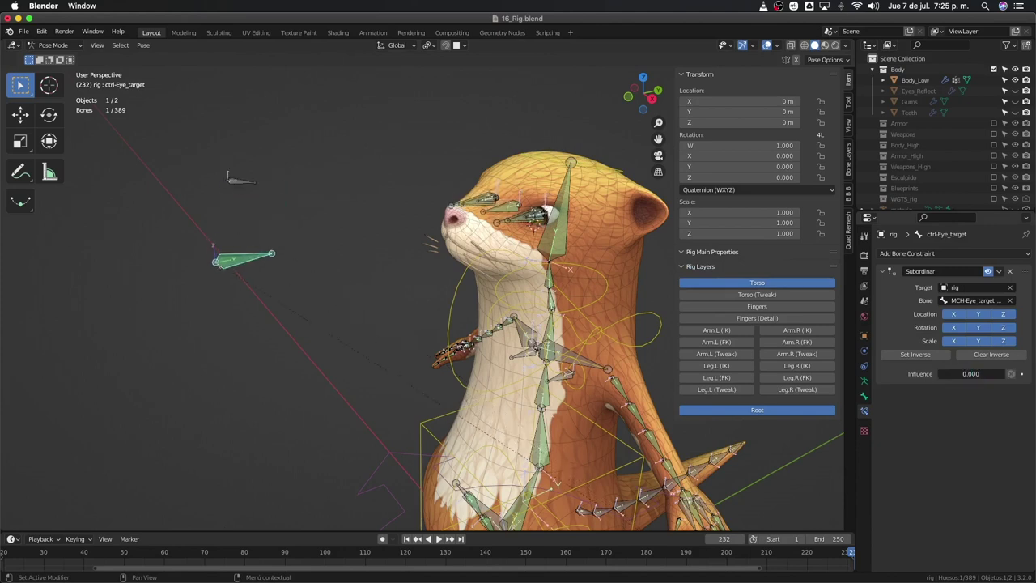
pyautogui.moveTo(939, 374)
pyautogui.mouseDown()
pyautogui.moveTo(1007, 374)
pyautogui.moveTo(938, 374)
pyautogui.mouseUp()
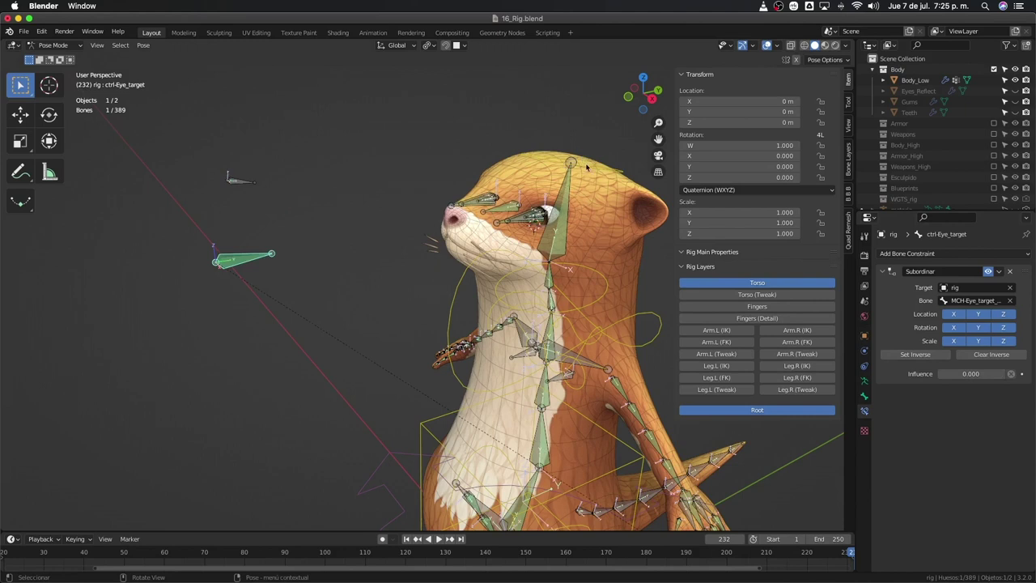
pyautogui.press('a')
pyautogui.hotkey('alt', 'r')
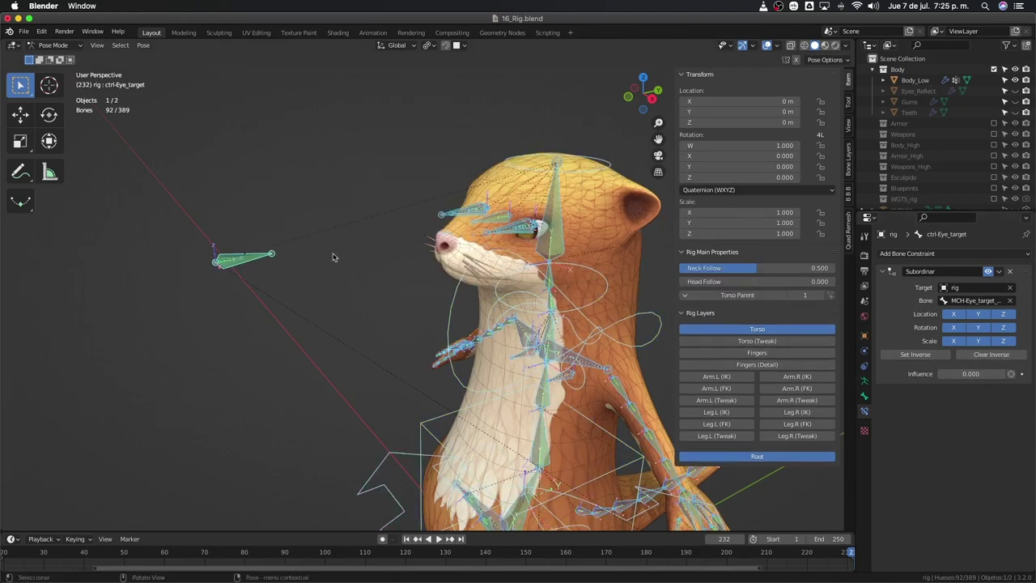
pyautogui.click(260, 269)
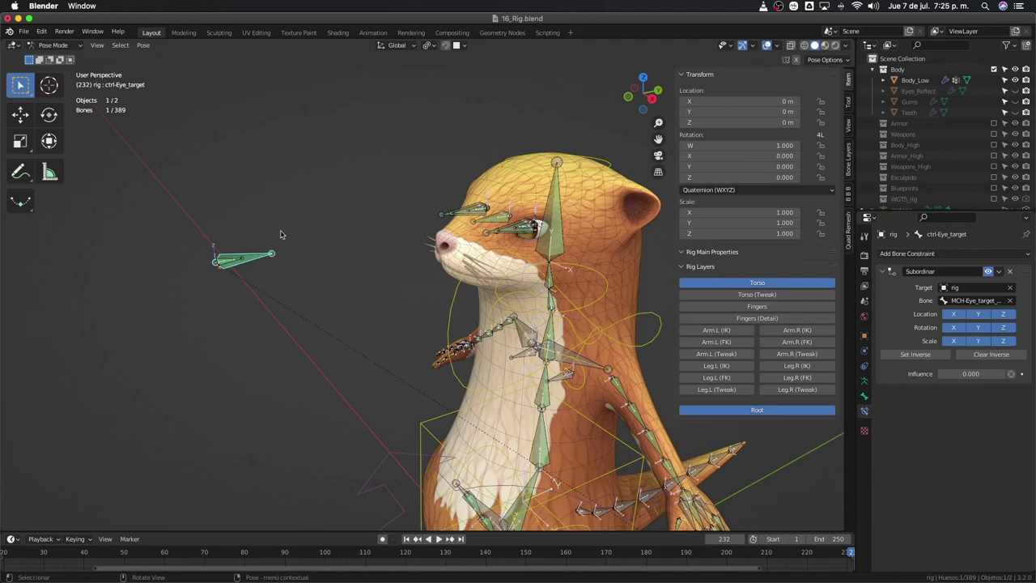
# Step: Add a float custom property EYES-FOLLOW-HEAD with precision 1 to the eye target bone
pyautogui.click(864, 397)
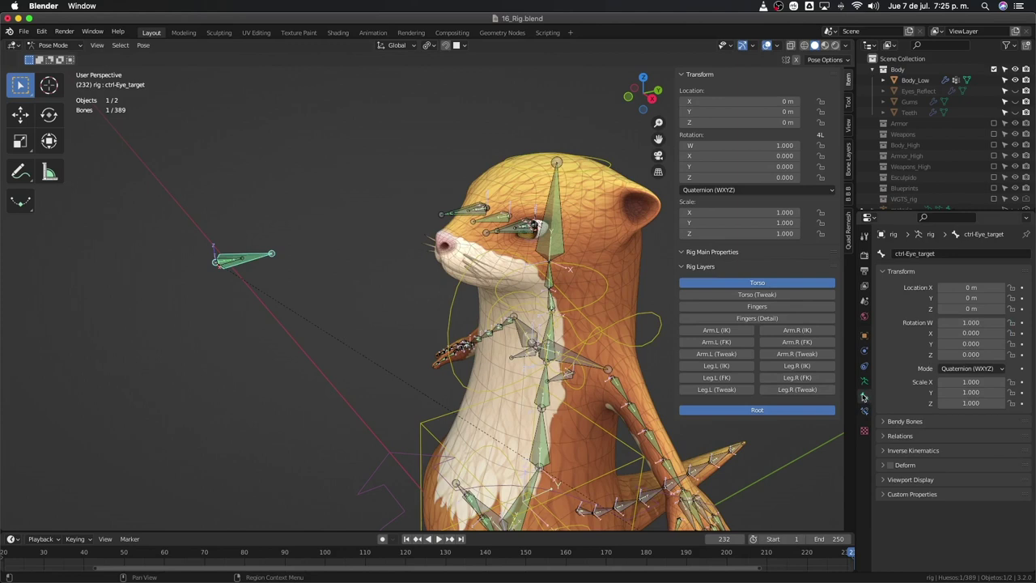
pyautogui.click(890, 494)
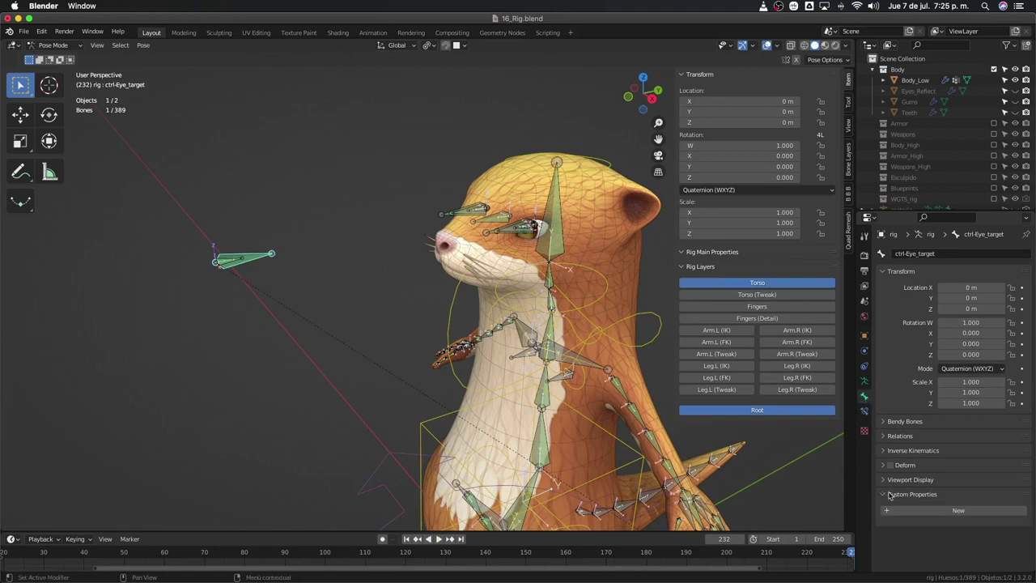
pyautogui.click(937, 509)
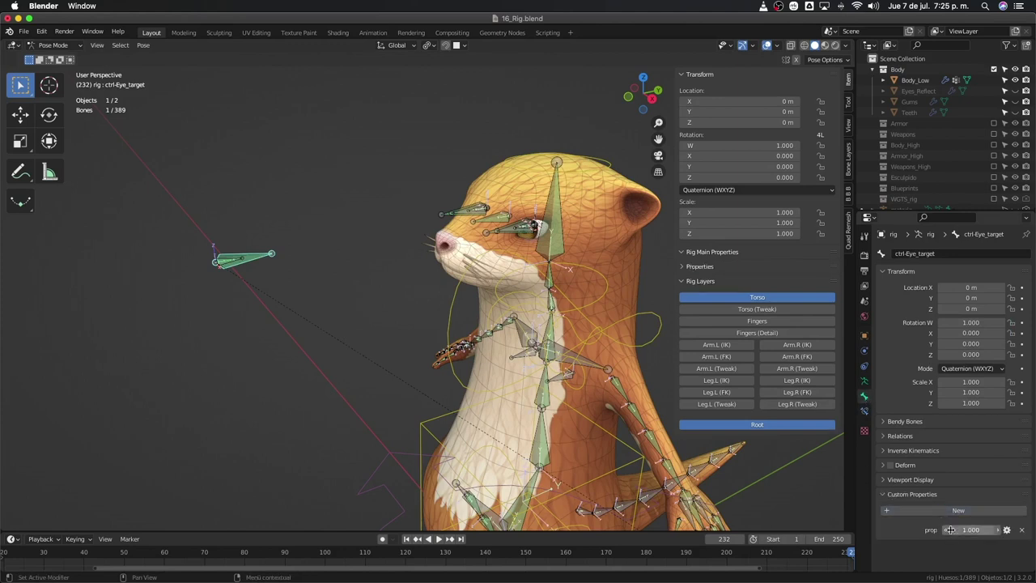
pyautogui.click(1006, 529)
pyautogui.click(961, 428)
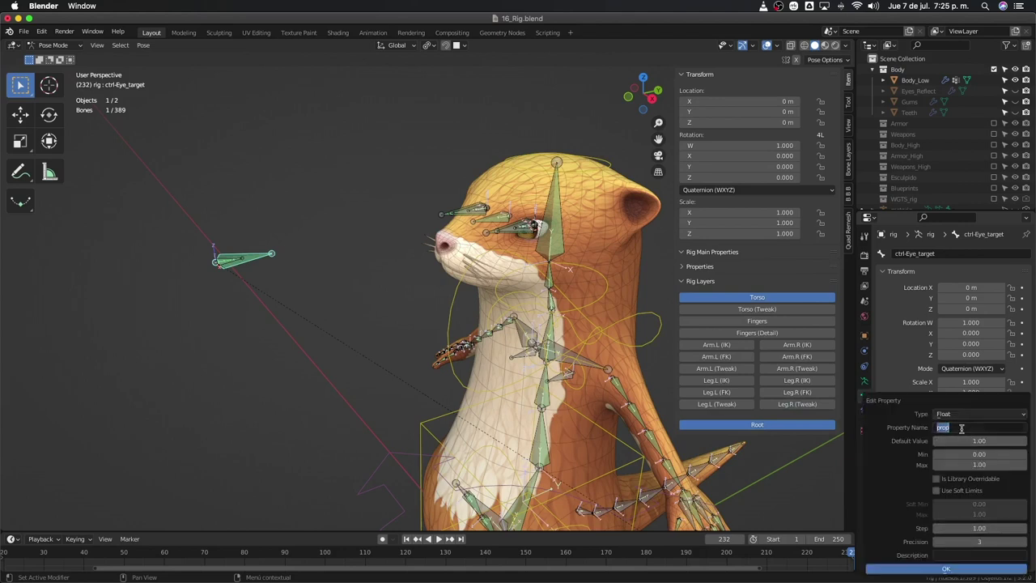
pyautogui.write('EYES-FOLLOW-HEAD')
pyautogui.press('Return')
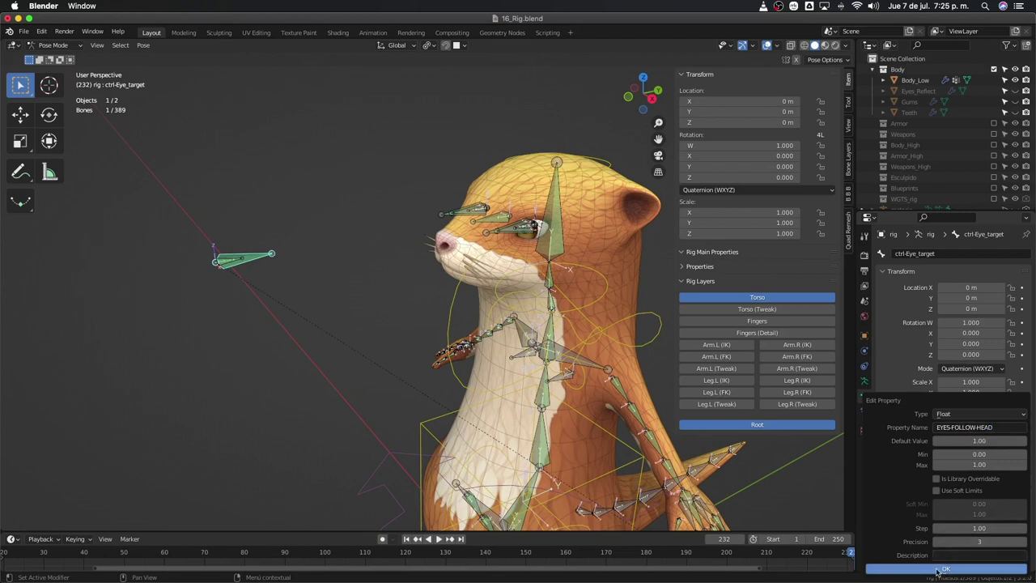
pyautogui.click(957, 417)
pyautogui.click(957, 423)
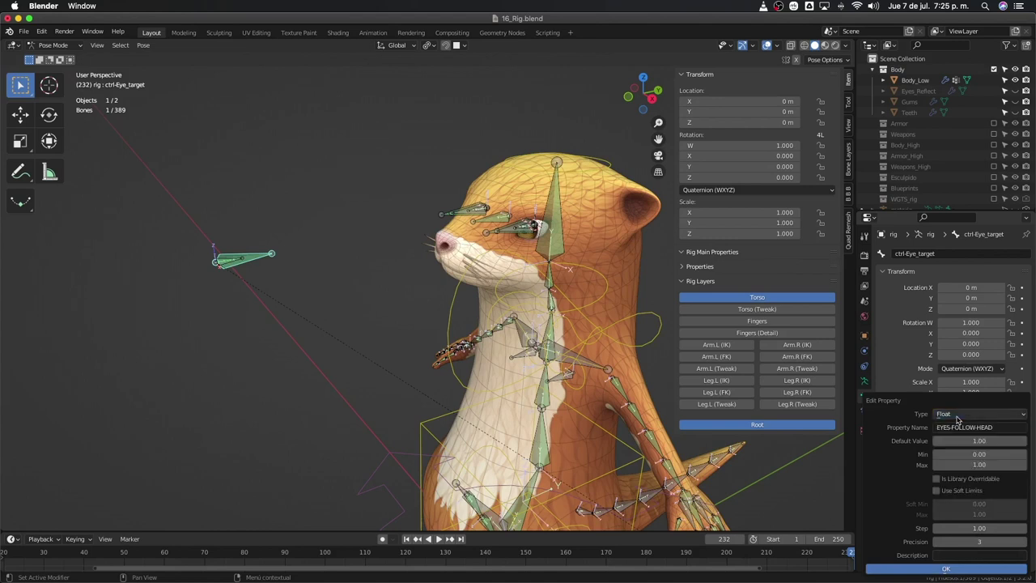
pyautogui.click(936, 543)
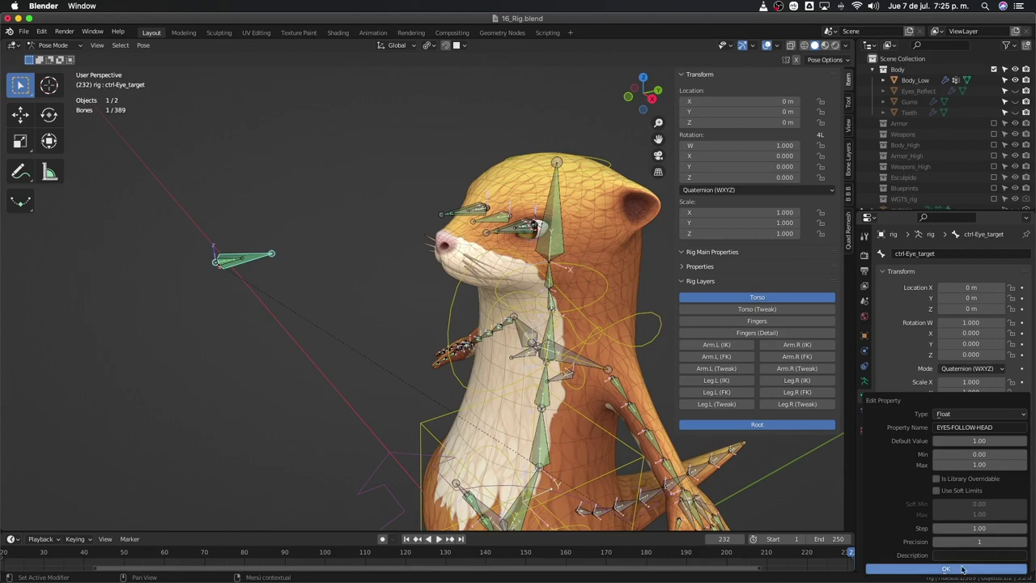
pyautogui.click(962, 570)
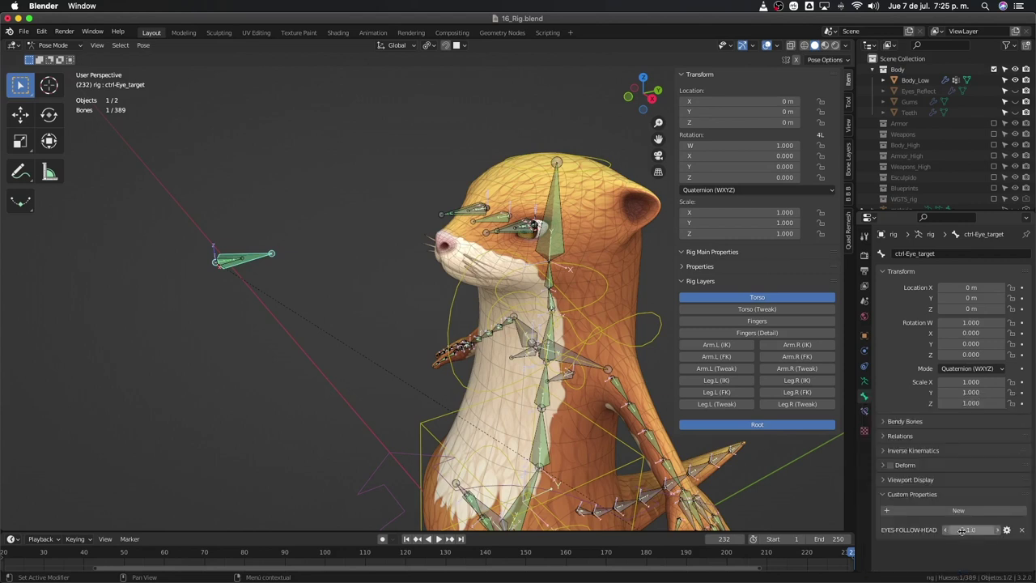
# Step: Copy the EYES-FOLLOW-HEAD property's data path
pyautogui.rightClick(975, 530)
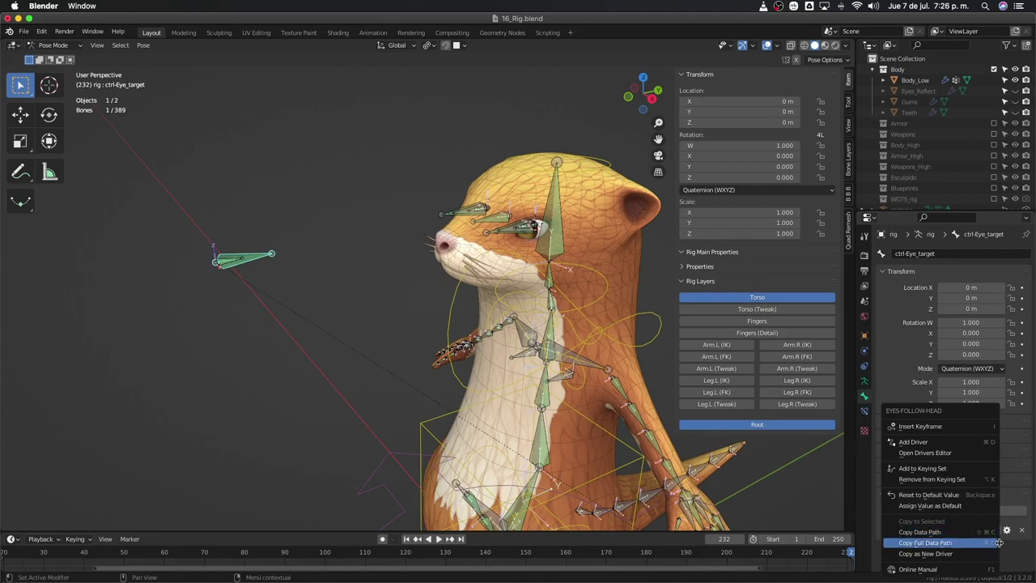
pyautogui.click(998, 544)
pyautogui.rightClick(974, 530)
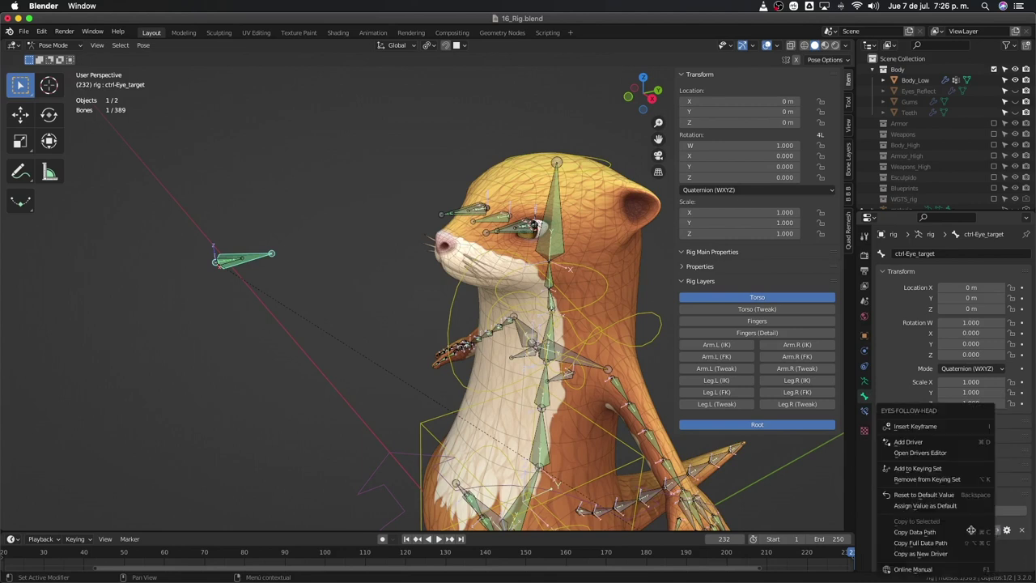
pyautogui.click(928, 533)
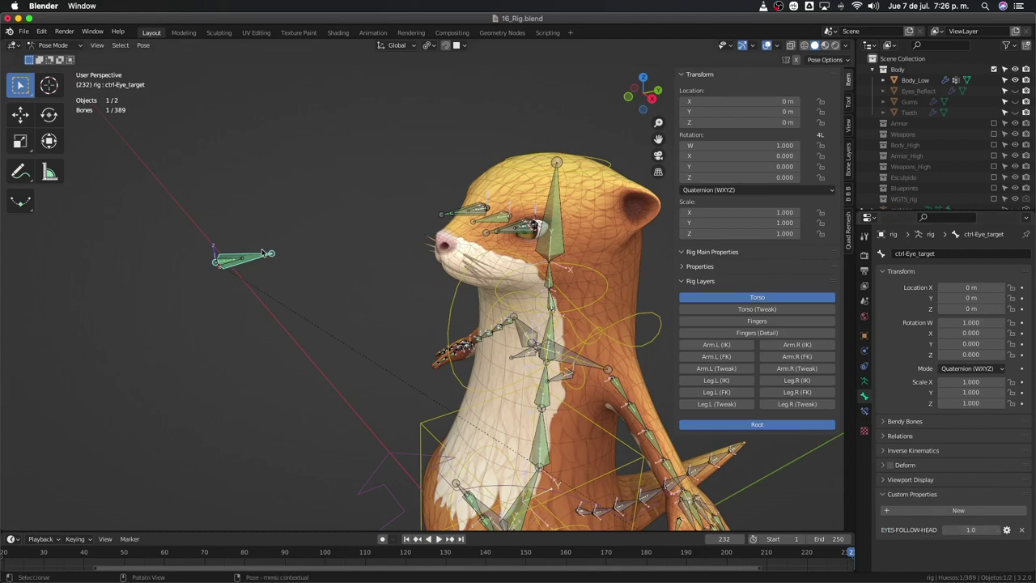
# Step: Set the Subordinar constraint's influence to 0 and add a driver to it
pyautogui.click(864, 410)
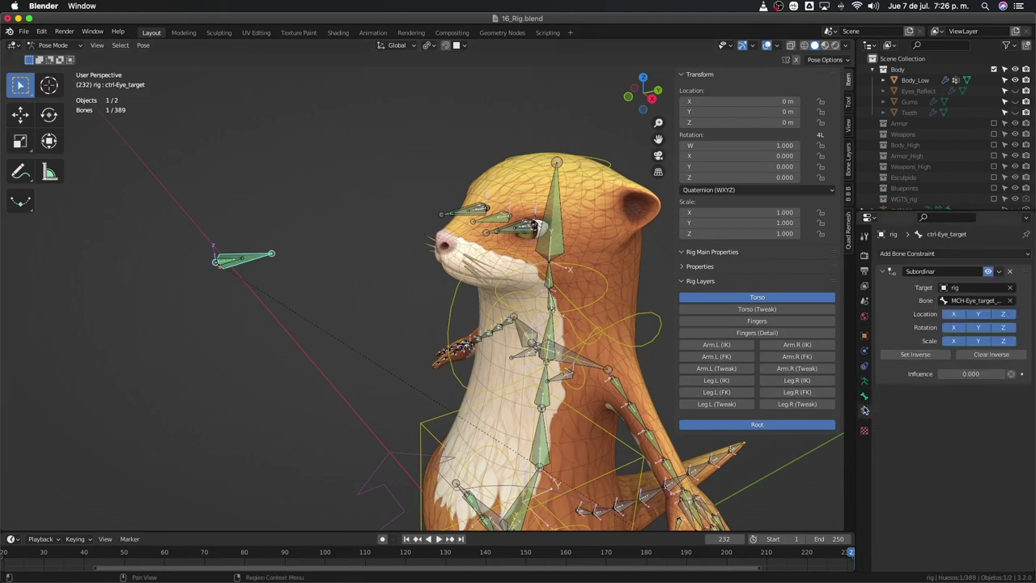
pyautogui.click(961, 373)
pyautogui.write('0')
pyautogui.press('Return')
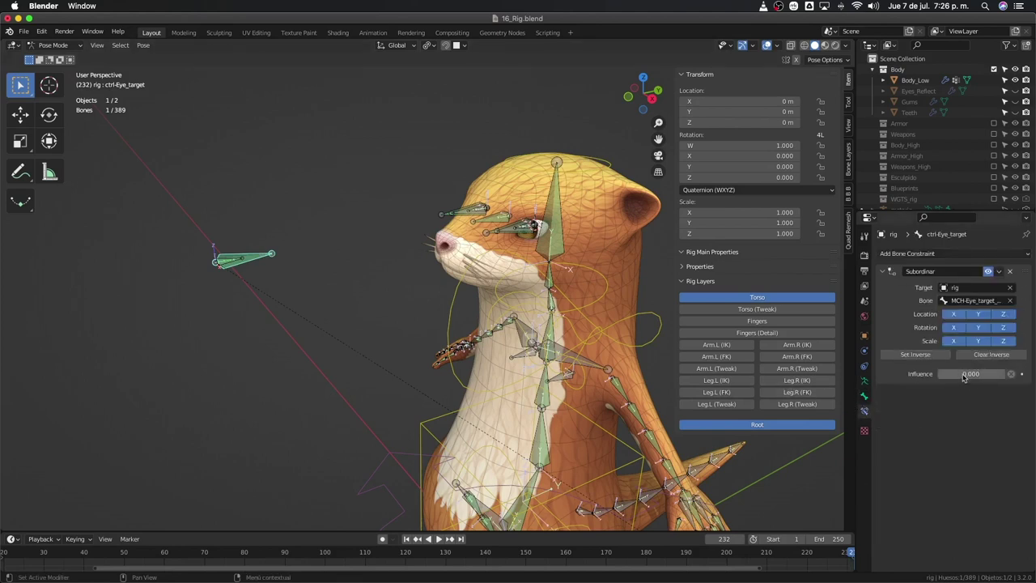
pyautogui.rightClick(963, 377)
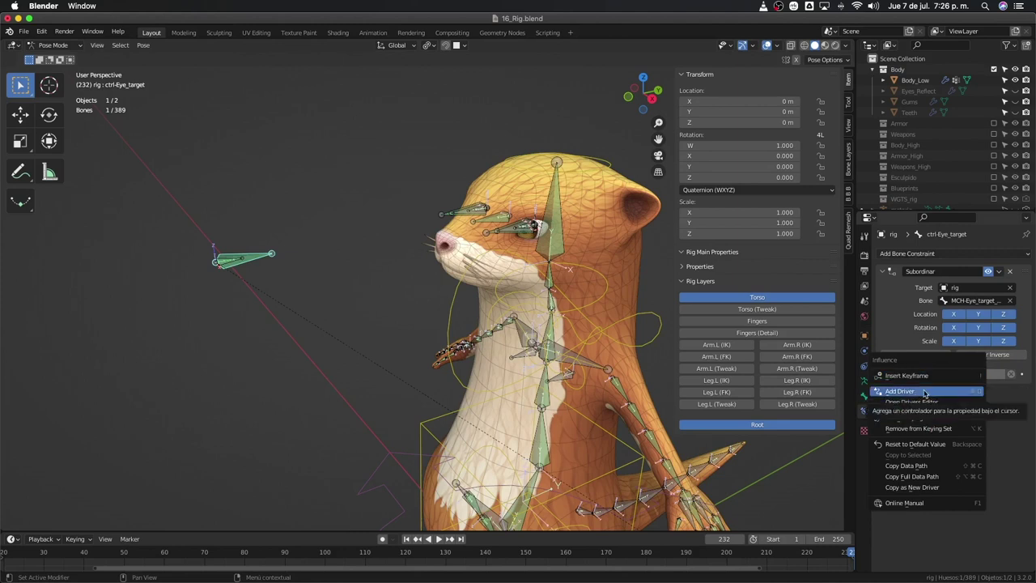
pyautogui.click(924, 393)
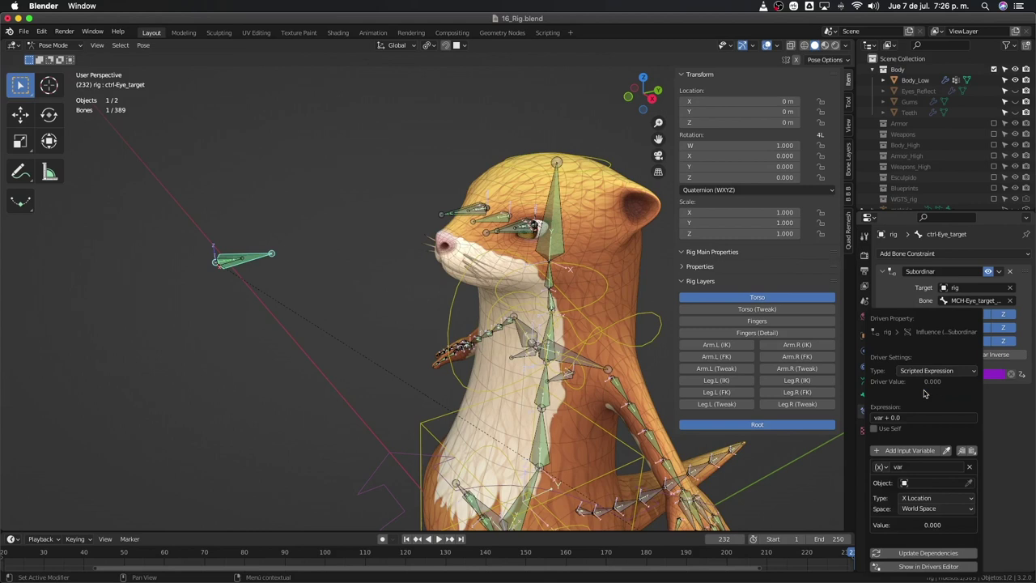
# Step: Make the driver an Averaged Value with a Single Property variable
pyautogui.click(928, 372)
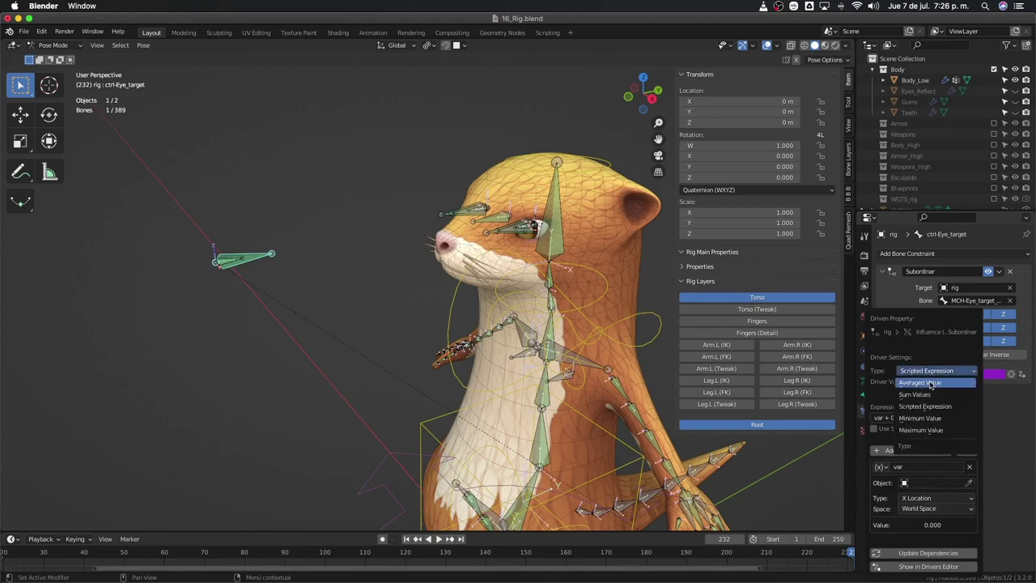
pyautogui.click(931, 384)
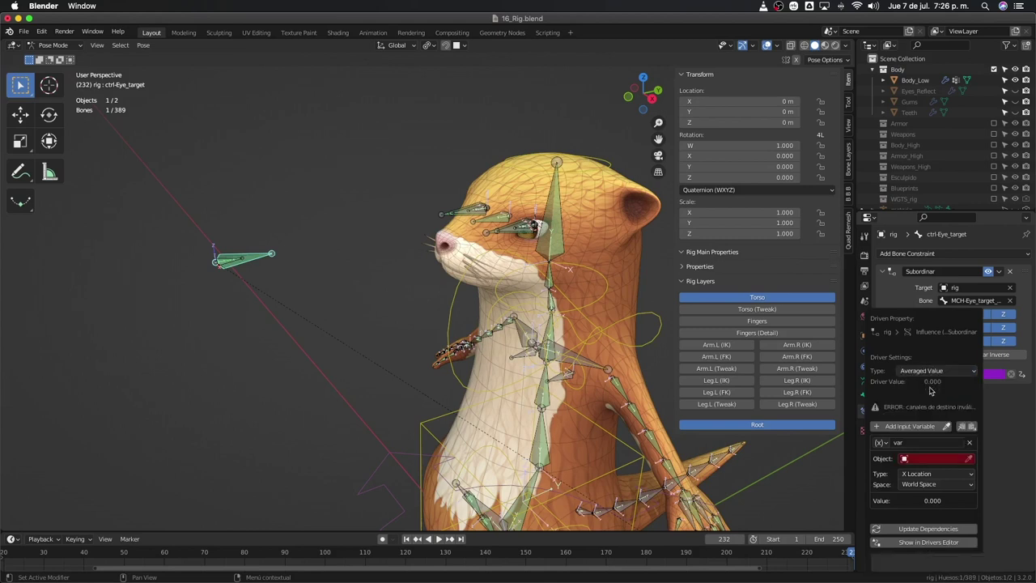
pyautogui.click(882, 442)
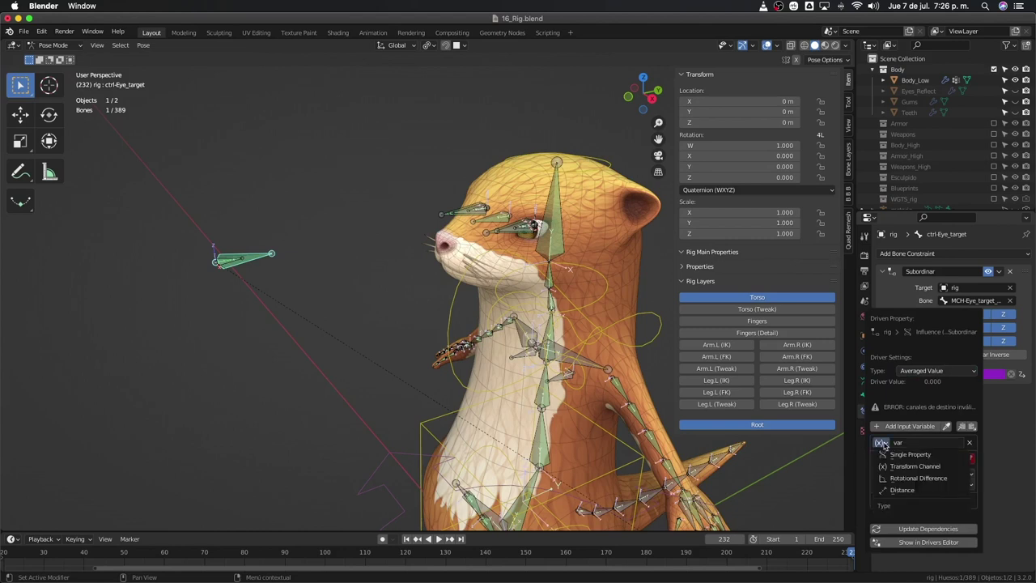
pyautogui.click(909, 456)
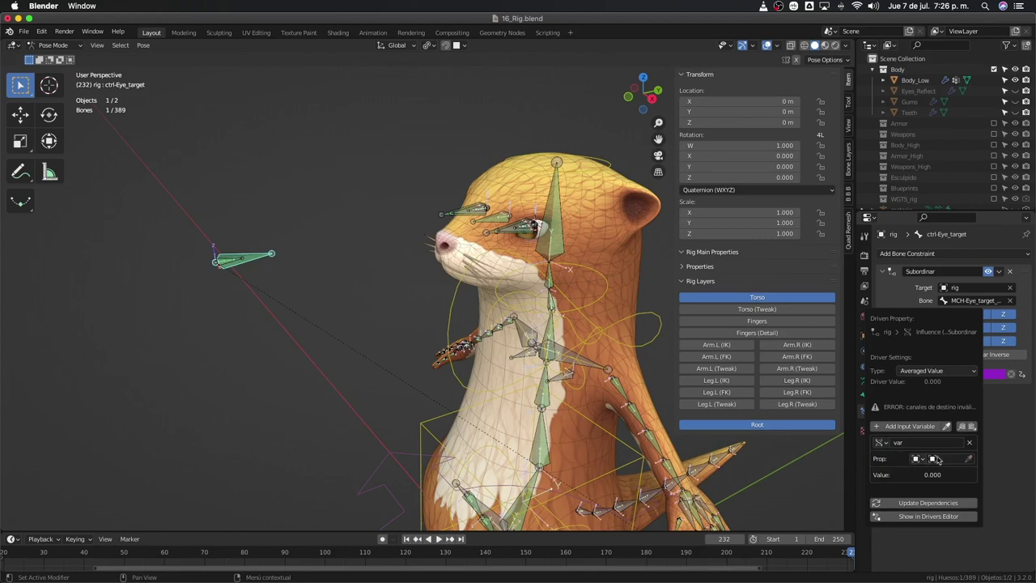
pyautogui.rightClick(937, 459)
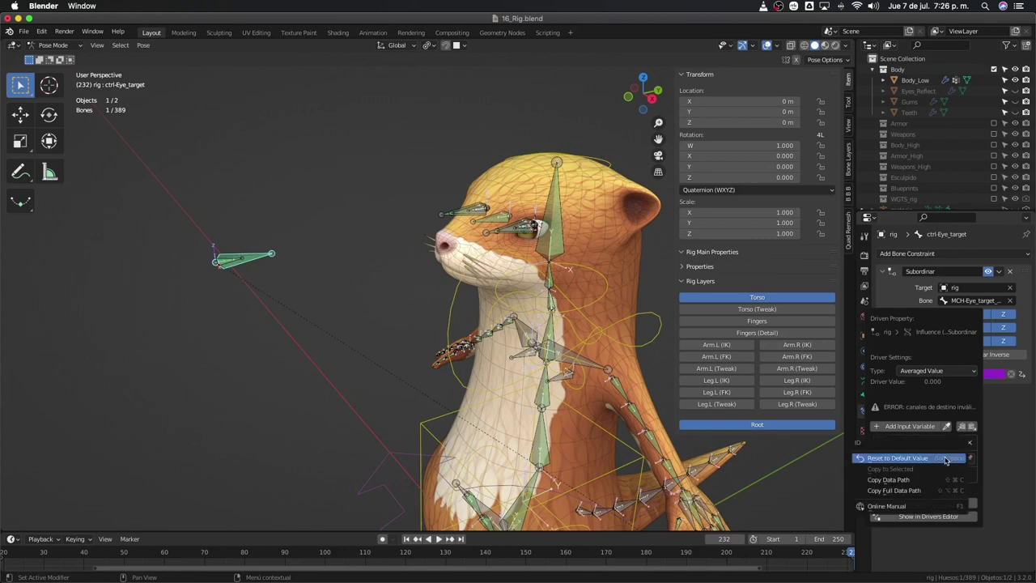
pyautogui.click(908, 480)
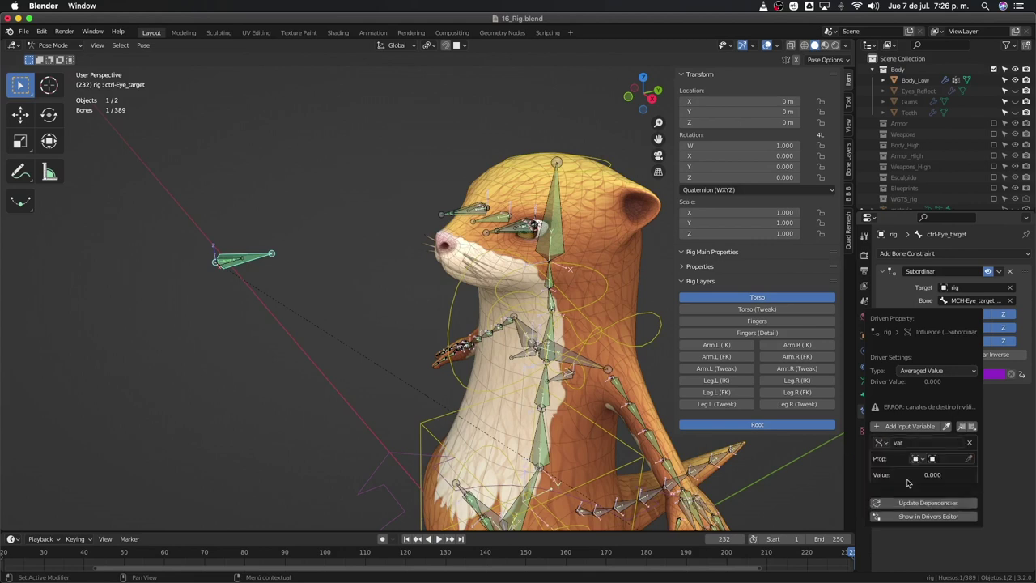
# Step: Set the driver variable's ID to the rig object, then close the driver settings
pyautogui.click(944, 458)
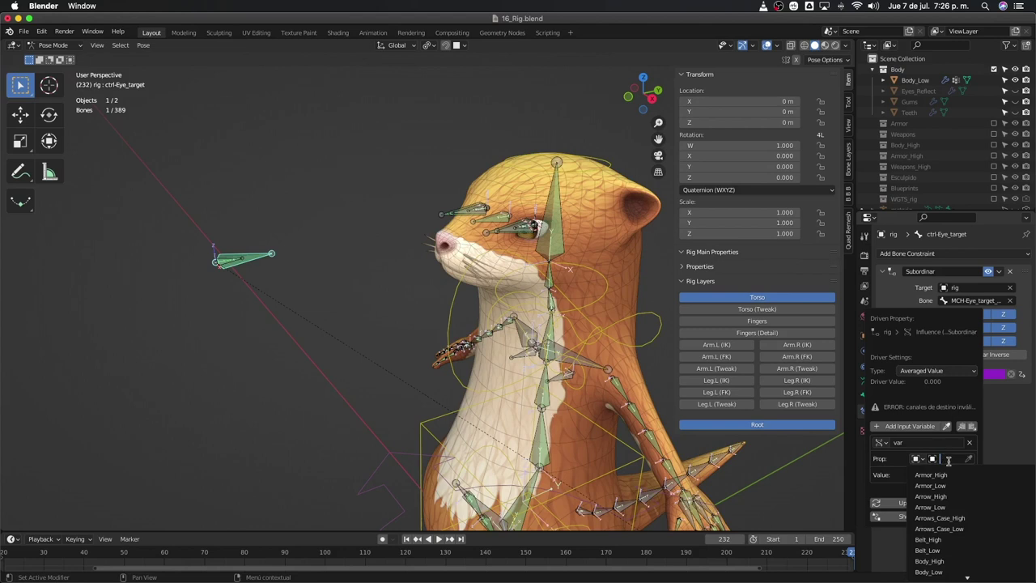
pyautogui.hotkey('ctrl', 'v')
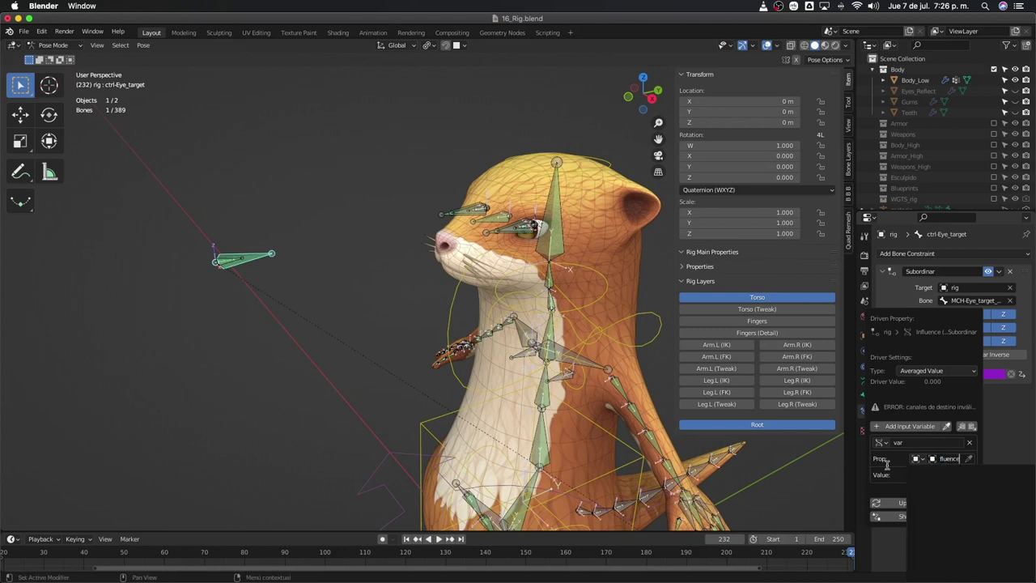
pyautogui.press('Return')
pyautogui.click(938, 460)
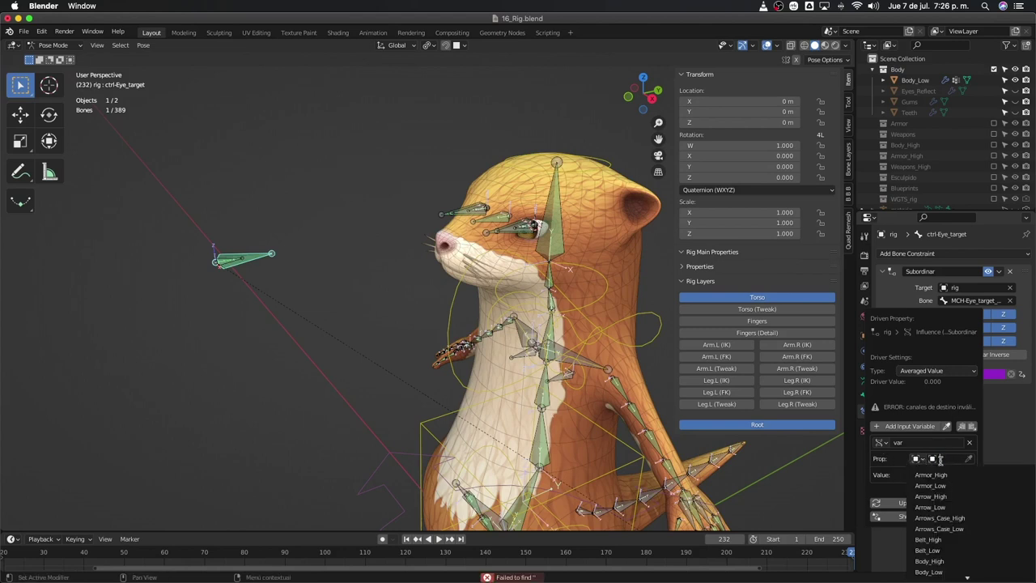
pyautogui.press('Escape')
pyautogui.click(939, 460)
pyautogui.scroll(-10, 922, 567)
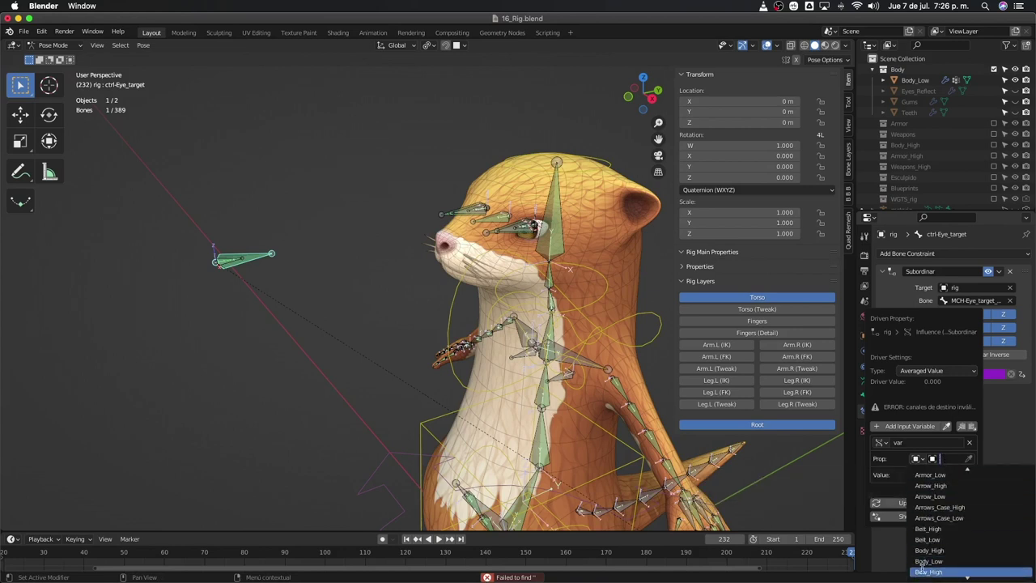
pyautogui.scroll(-5, 923, 566)
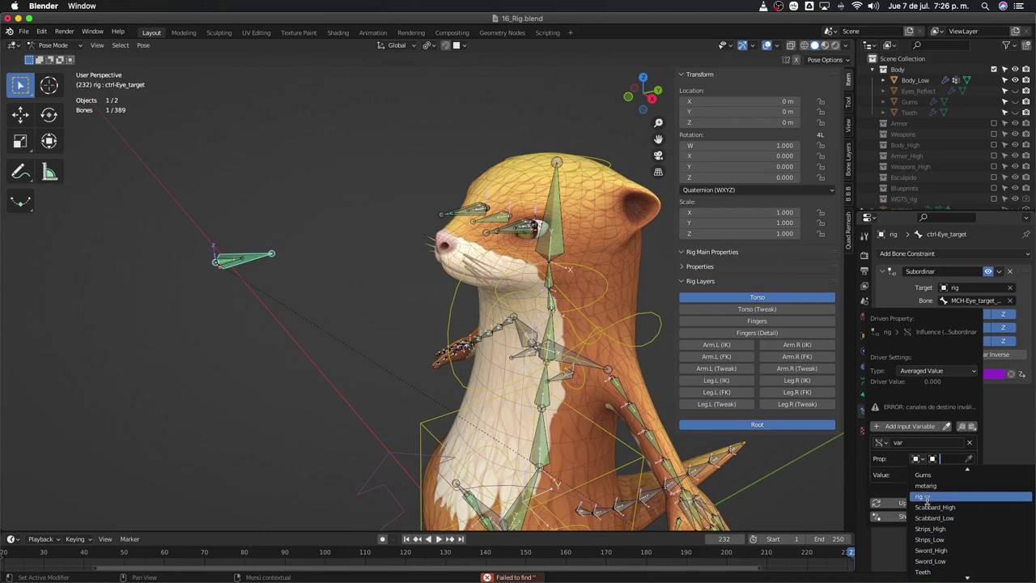
pyautogui.click(928, 503)
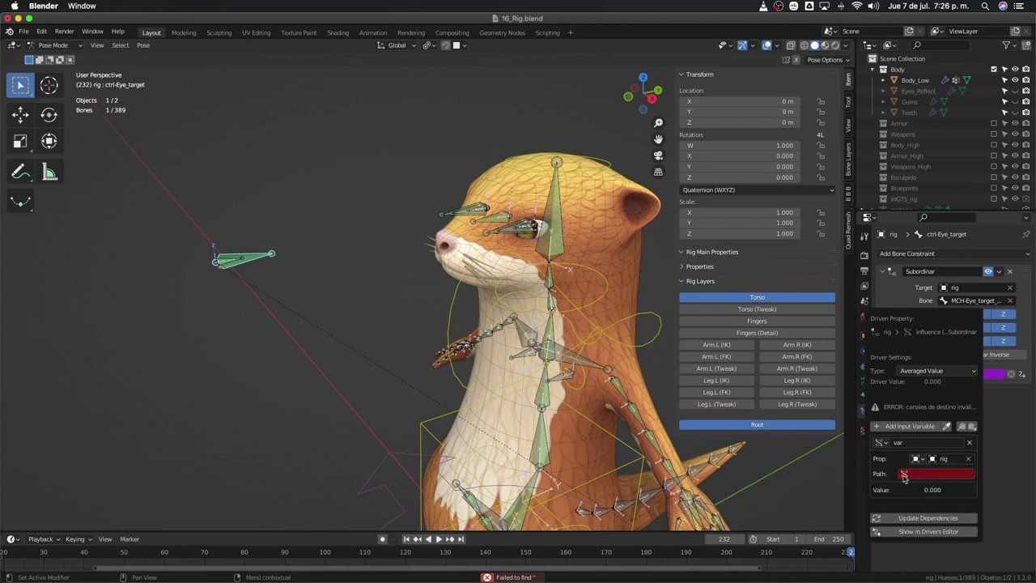
pyautogui.rightClick(927, 478)
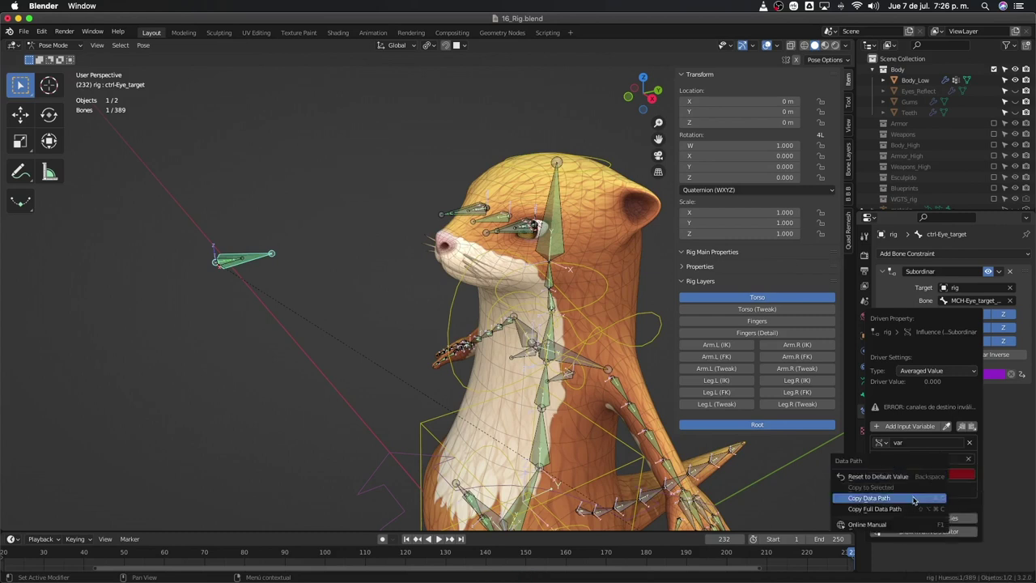
pyautogui.click(931, 478)
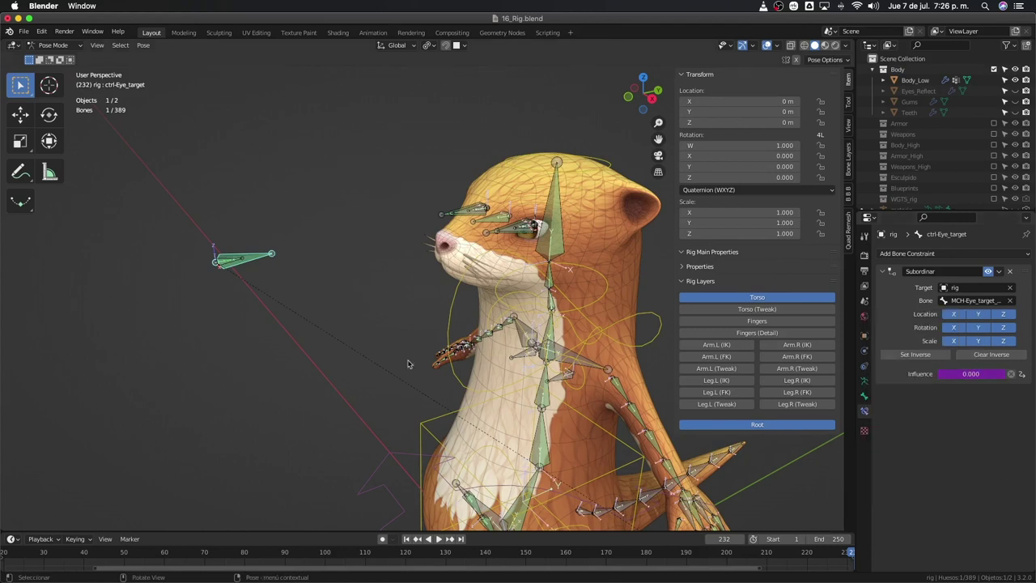
# Step: Copy EYES-FOLLOW-HEAD's data path and paste it into the Influence driver's Path field
pyautogui.click(864, 398)
pyautogui.rightClick(959, 529)
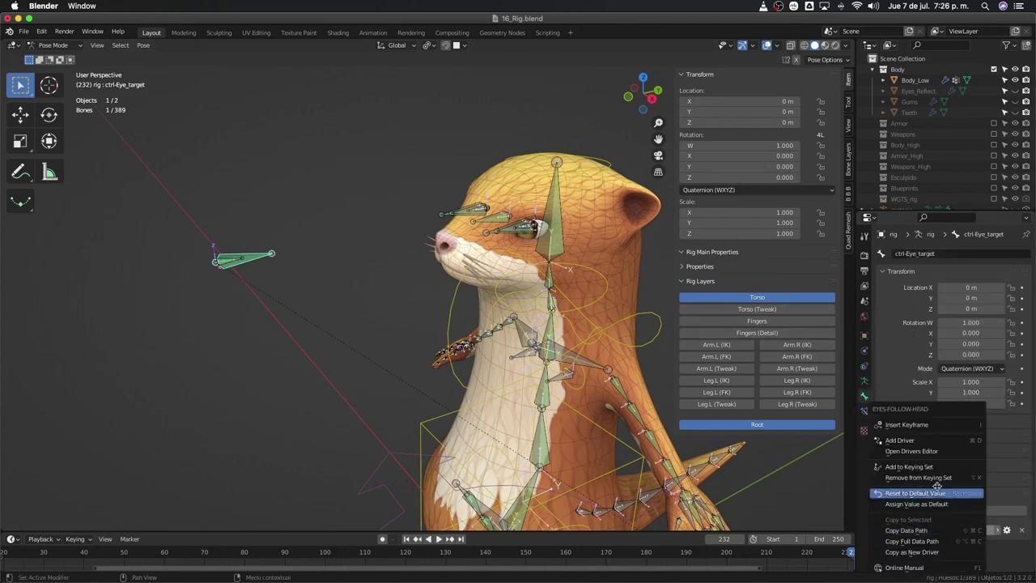
pyautogui.click(906, 530)
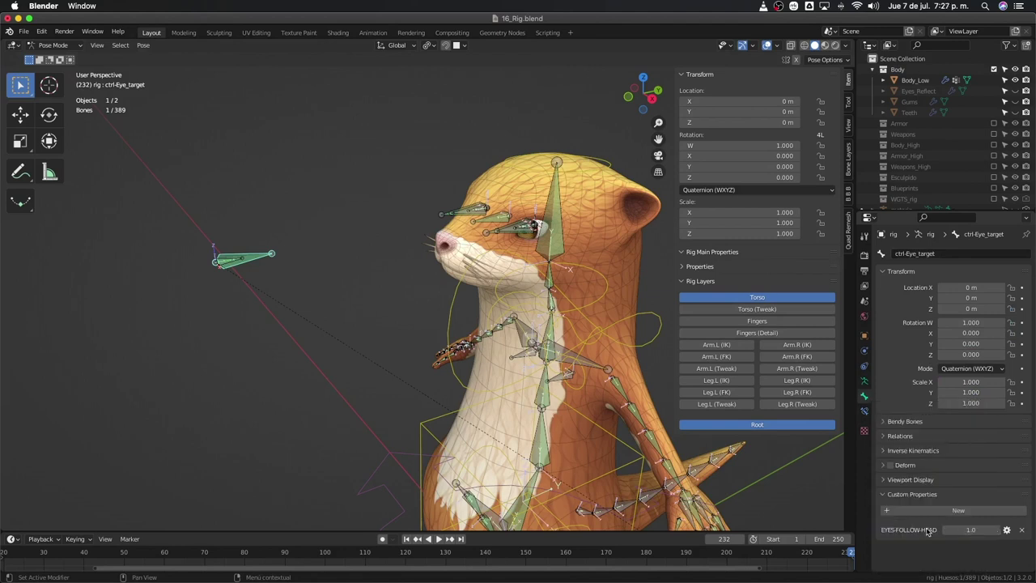
pyautogui.click(864, 410)
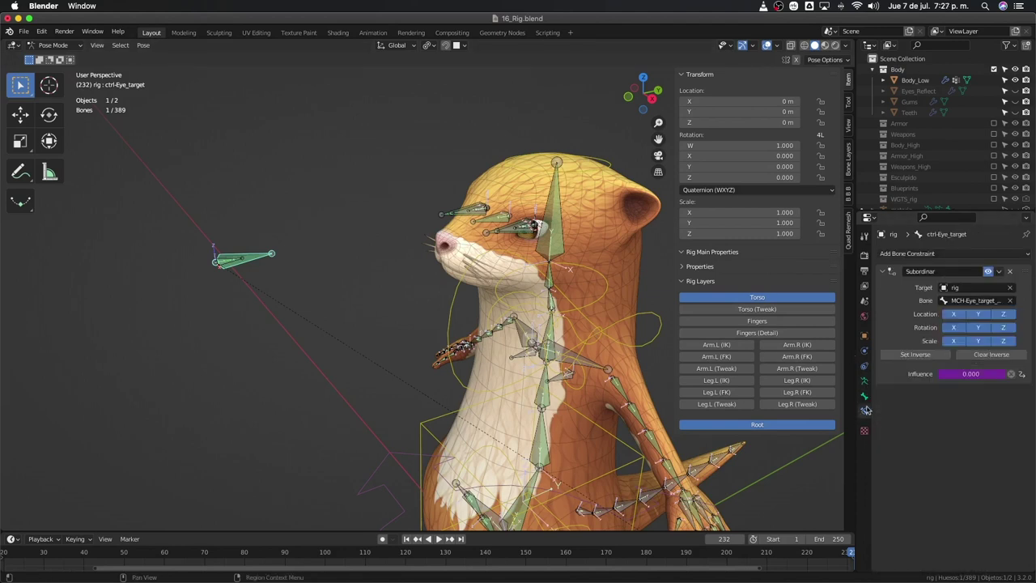
pyautogui.rightClick(974, 376)
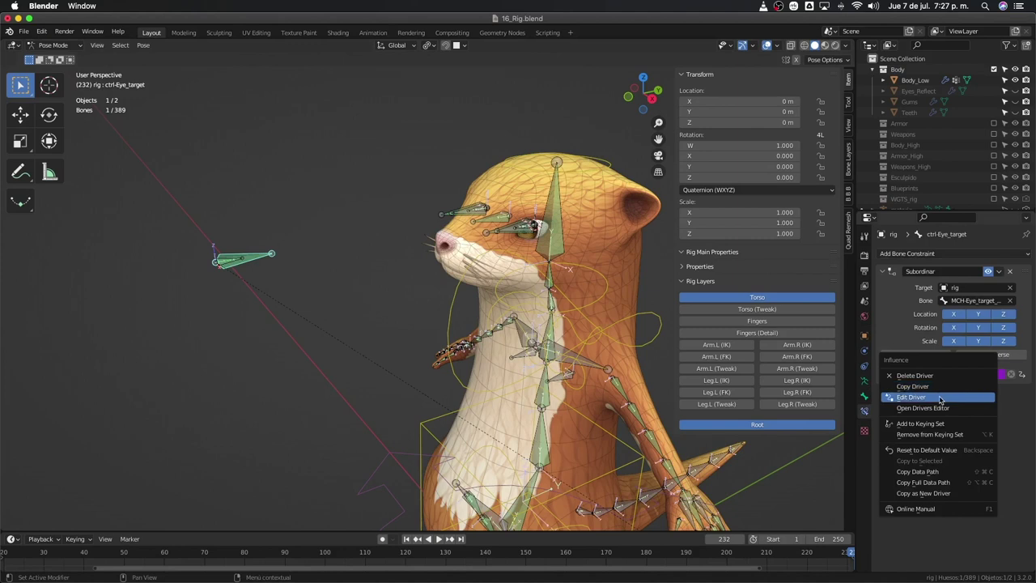
pyautogui.click(937, 396)
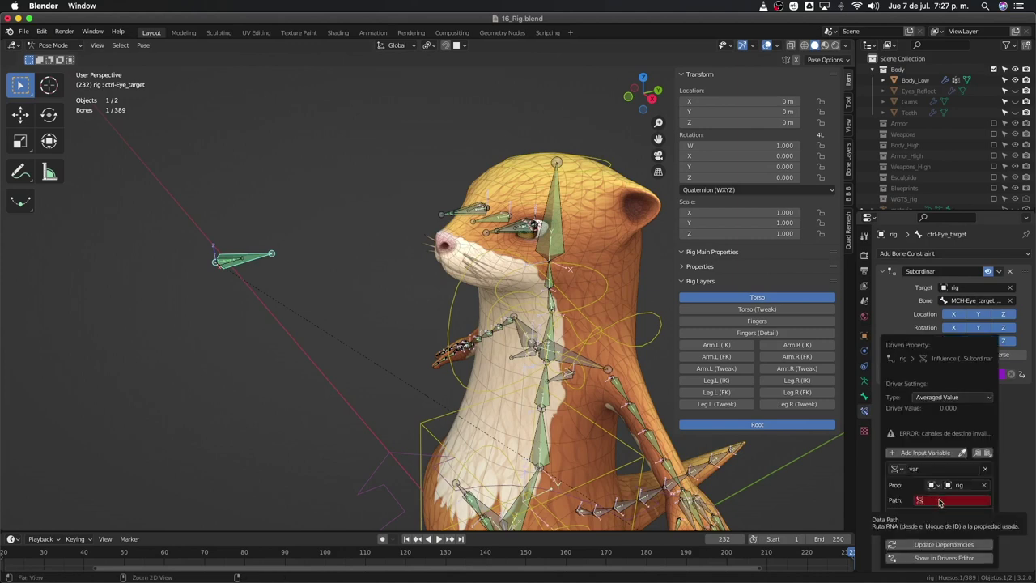
pyautogui.hotkey('ctrl', 'v')
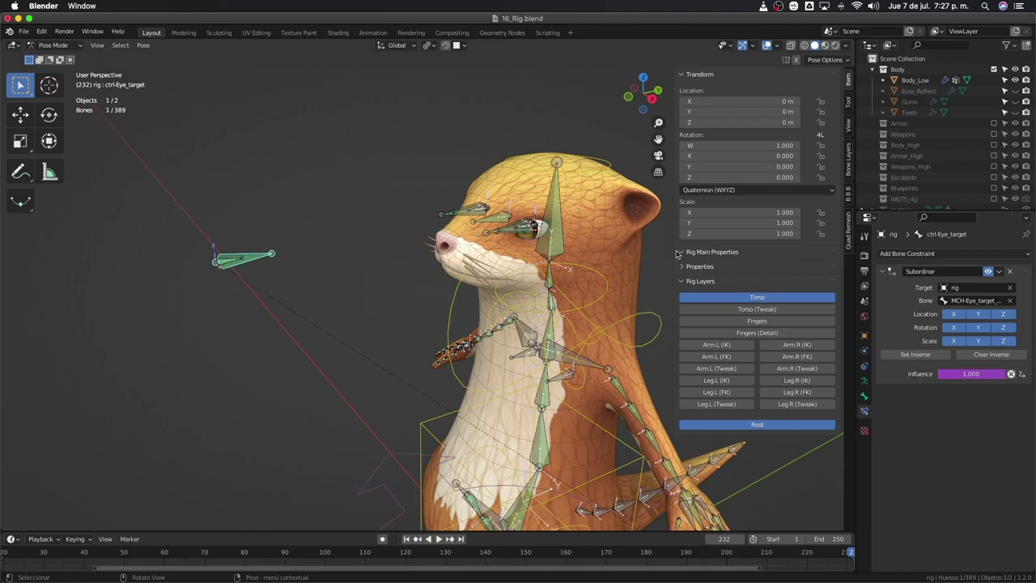
# Step: Expand the sidebar custom properties and tilt the head bone upward on X
pyautogui.click(707, 267)
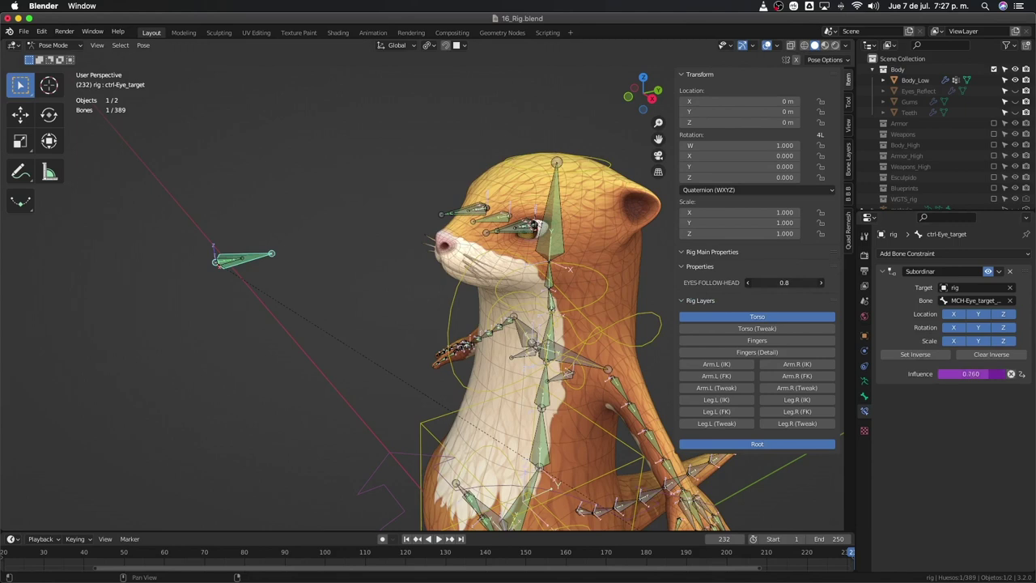
pyautogui.click(609, 170)
pyautogui.press('r')
pyautogui.press('x')
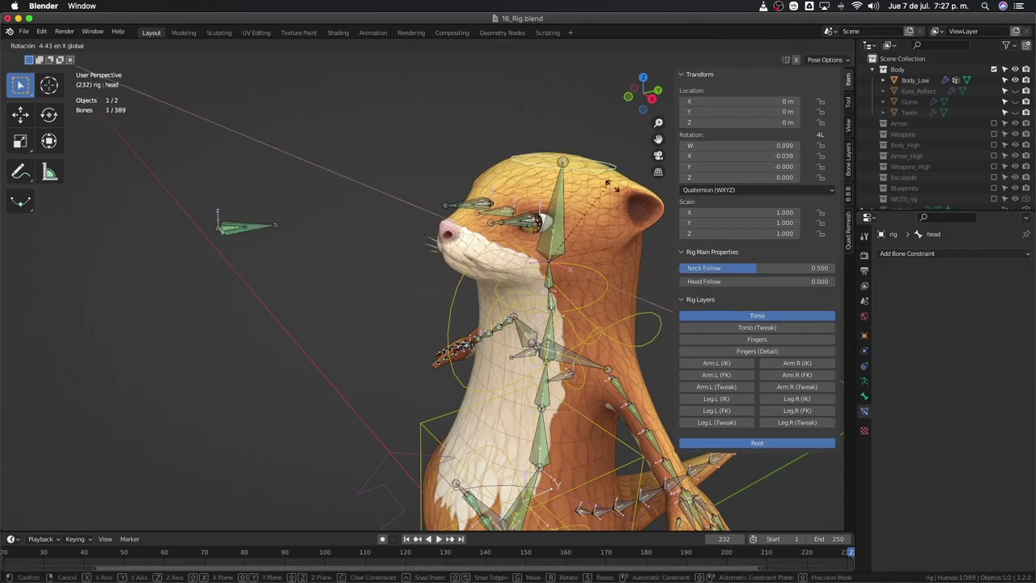
pyautogui.click(317, 105)
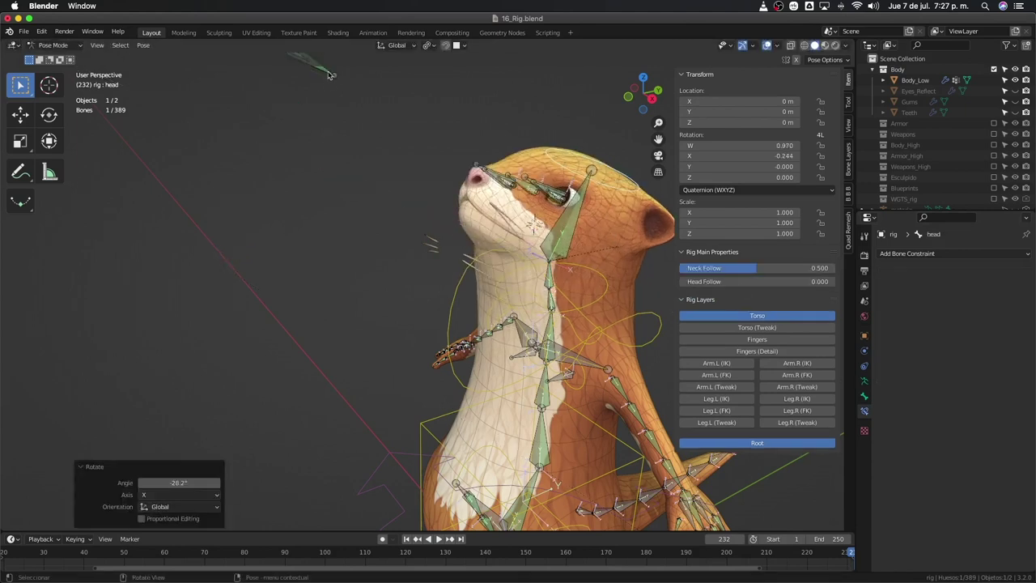
# Step: Vary EYES-FOLLOW-HEAD on ctrl-Eye_target to test the eyes, keying then undoing it
pyautogui.click(328, 78)
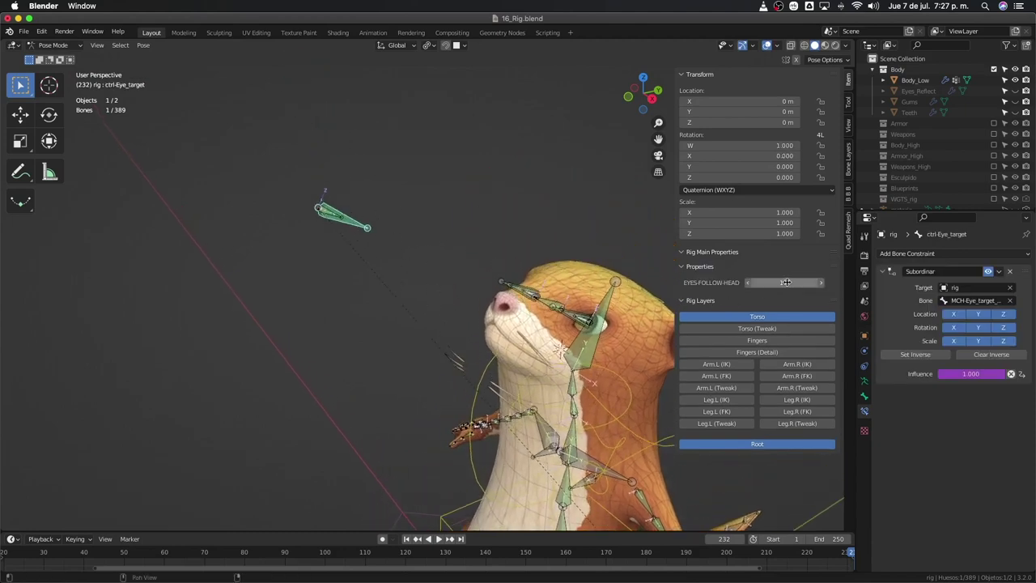
pyautogui.moveTo(784, 282); pyautogui.dragTo(739, 282)
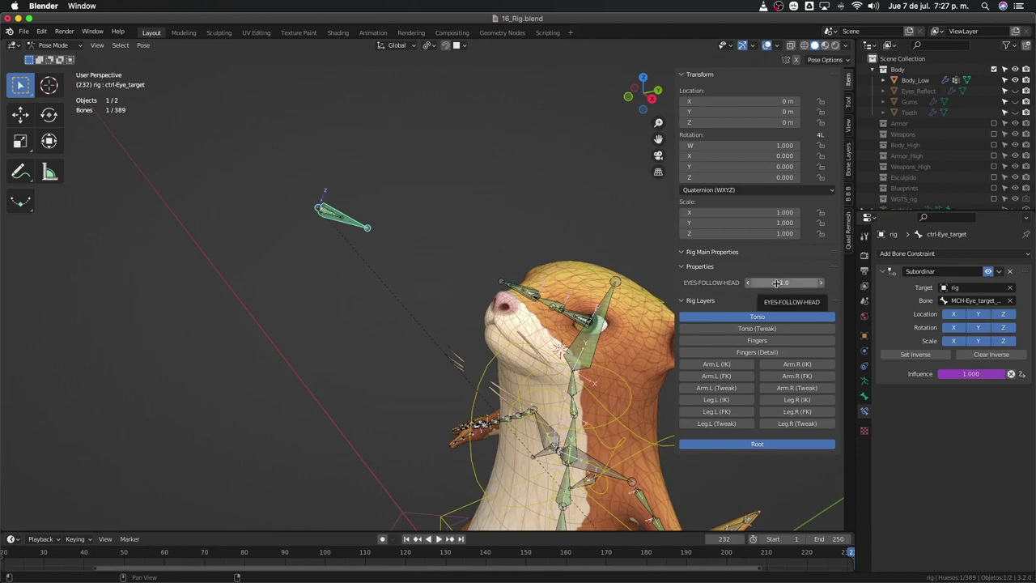
pyautogui.press('i')
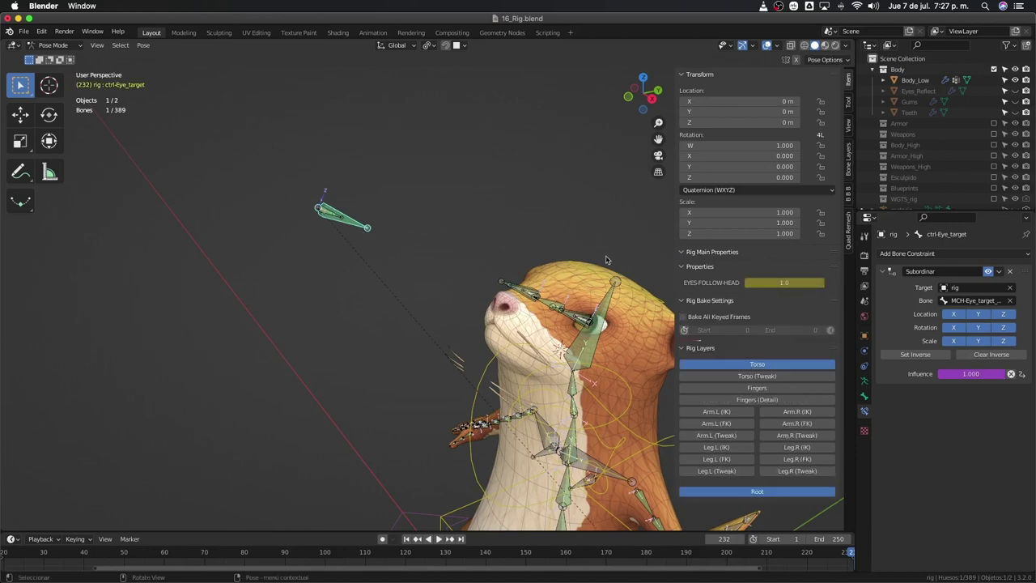
pyautogui.hotkey('ctrl', 'z')
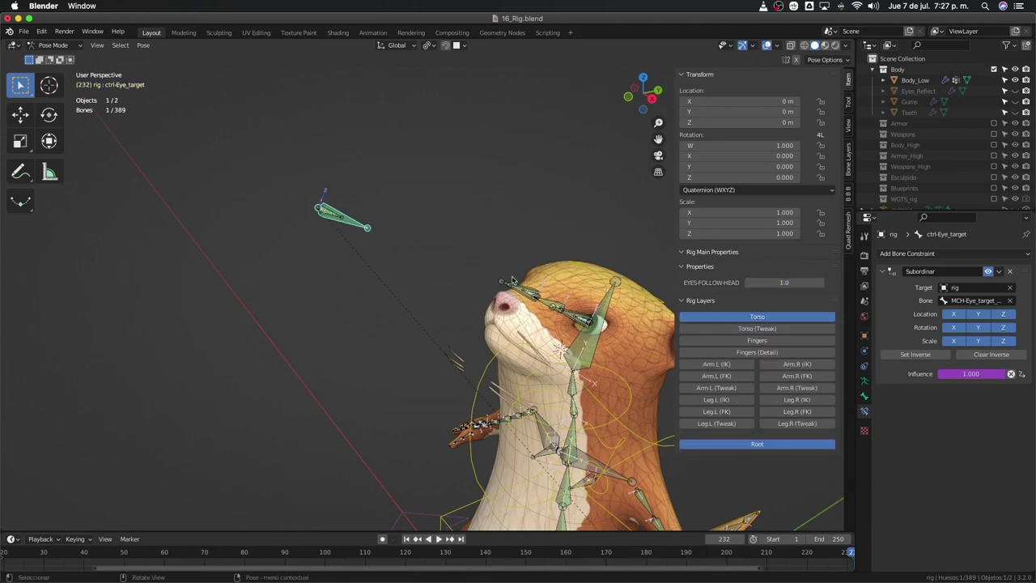
# Step: Select all bones, orbit toward the otter's face, then deselect everything
pyautogui.press('a')
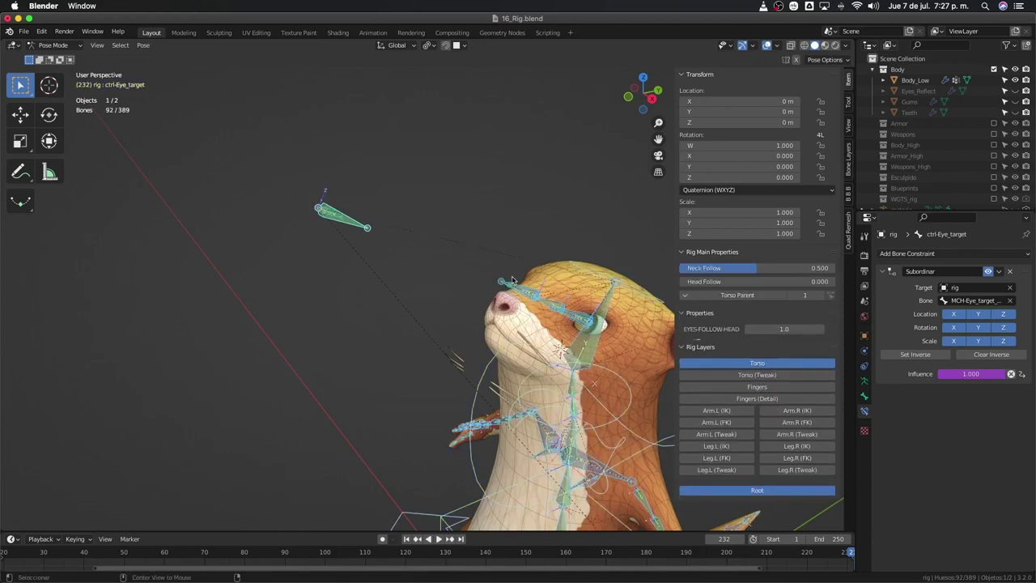
pyautogui.moveTo(511, 280)
pyautogui.mouseDown(button='middle')
pyautogui.moveTo(505, 299)
pyautogui.moveTo(515, 275)
pyautogui.mouseUp(button='middle')
pyautogui.scroll(2, 476, 283)
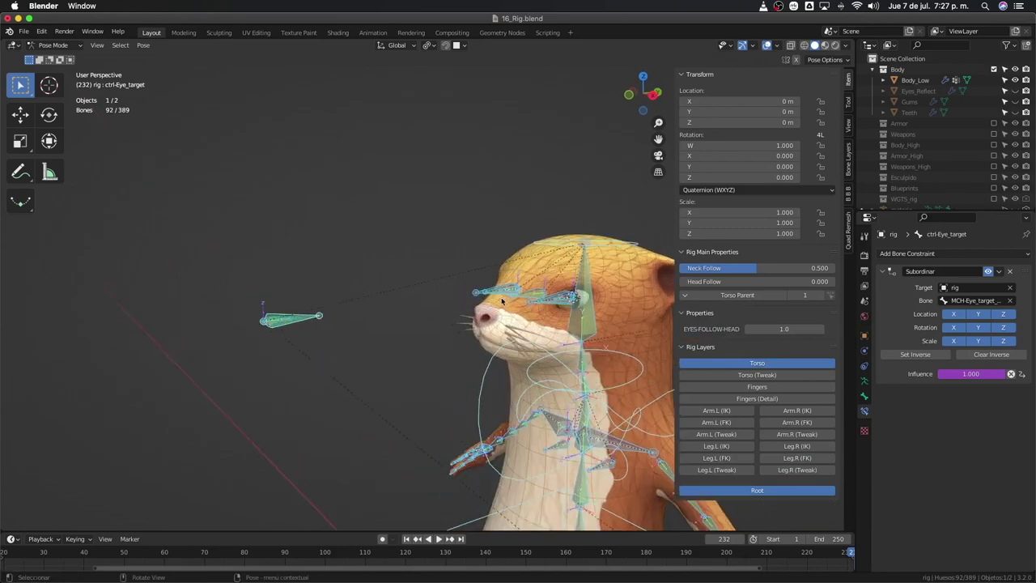
pyautogui.moveTo(473, 329)
pyautogui.mouseDown(button='middle')
pyautogui.moveTo(505, 322)
pyautogui.moveTo(502, 337)
pyautogui.moveTo(486, 310)
pyautogui.moveTo(492, 379)
pyautogui.mouseUp(button='middle')
pyautogui.click(505, 322)
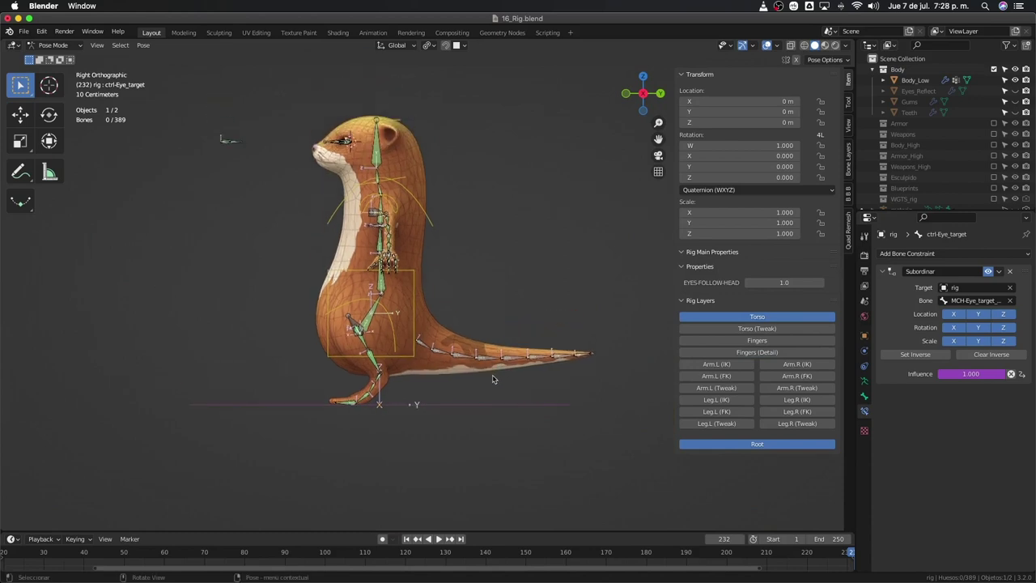
# Step: Box-select the tail-tip bones and test-move them, cancelling so nothing changes
pyautogui.scroll(1, 495, 374)
pyautogui.scroll(1, 510, 360)
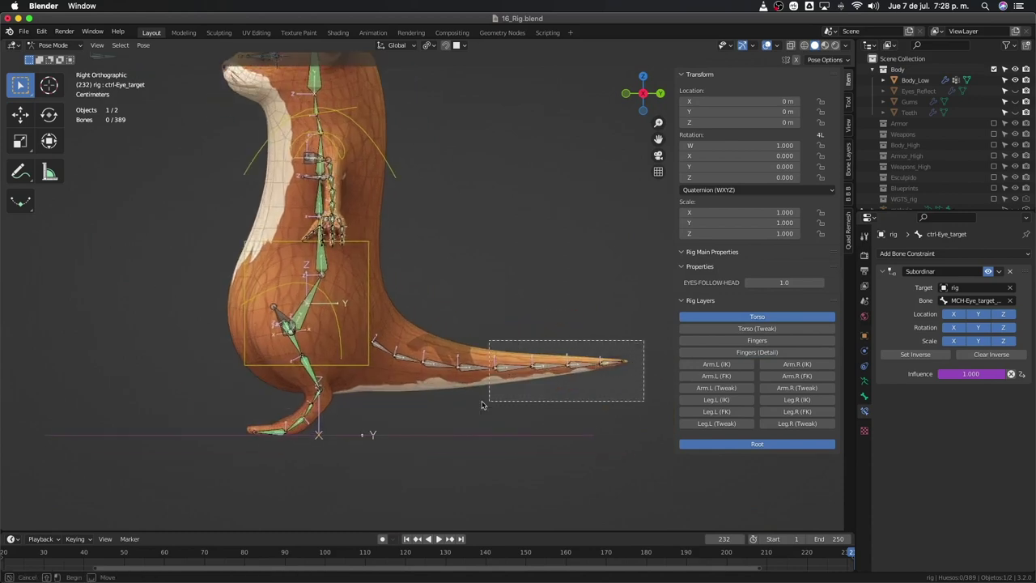
pyautogui.moveTo(646, 346); pyautogui.dragTo(375, 401)
pyautogui.press('g')
pyautogui.rightClick(393, 396)
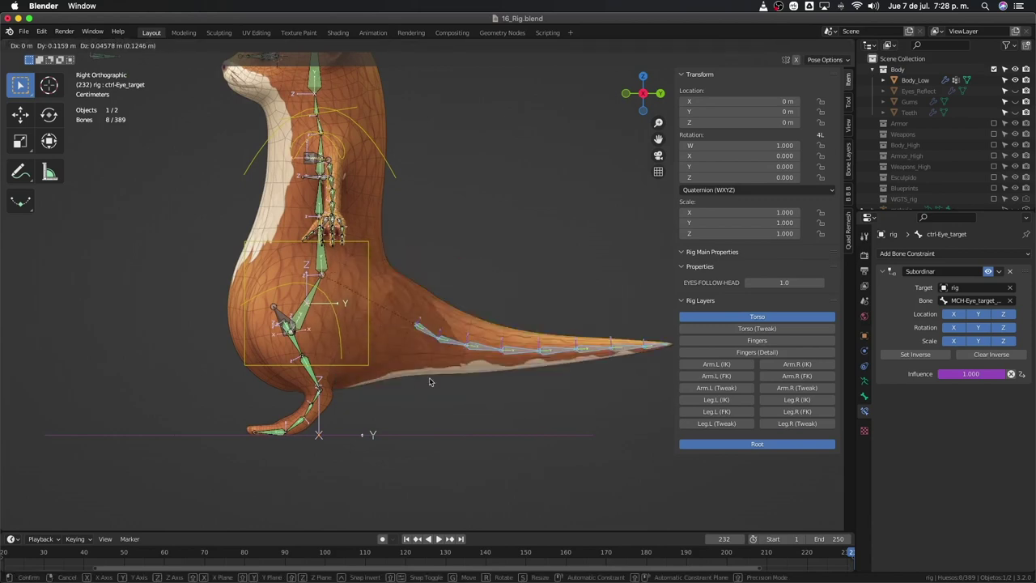
pyautogui.keyDown('shift'); pyautogui.moveTo(452, 375); pyautogui.dragTo(388, 344, button='middle'); pyautogui.keyUp('shift')
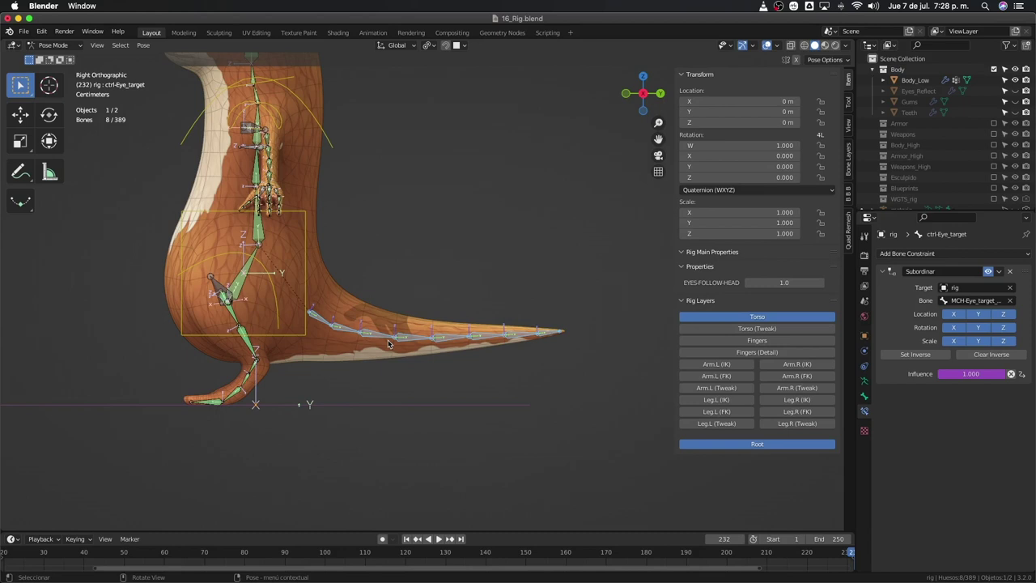
pyautogui.scroll(2, 393, 343)
pyautogui.scroll(2, 405, 336)
# Step: In Edit Mode, duplicate the tail bone chain and lift the copy 0.1 m along Z
pyautogui.press('Tab')
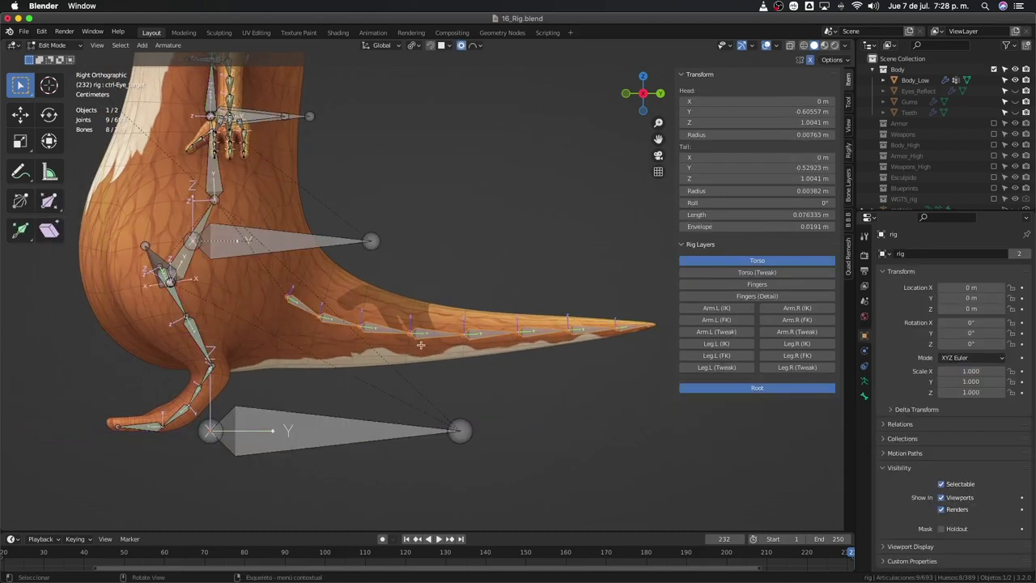
pyautogui.scroll(-2, 446, 363)
pyautogui.hotkey('shift', 'd')
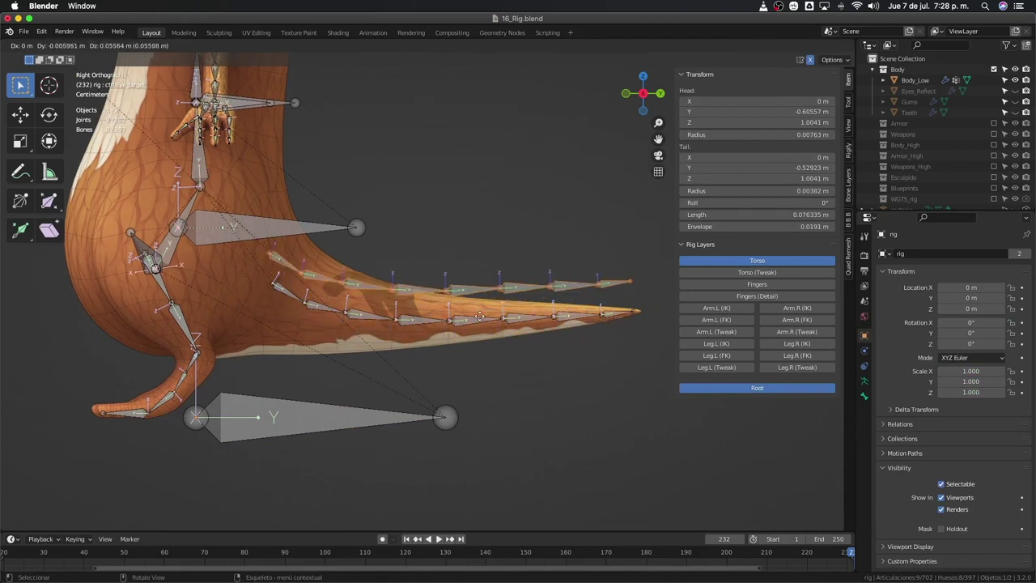
pyautogui.rightClick(480, 316)
pyautogui.write('gz')
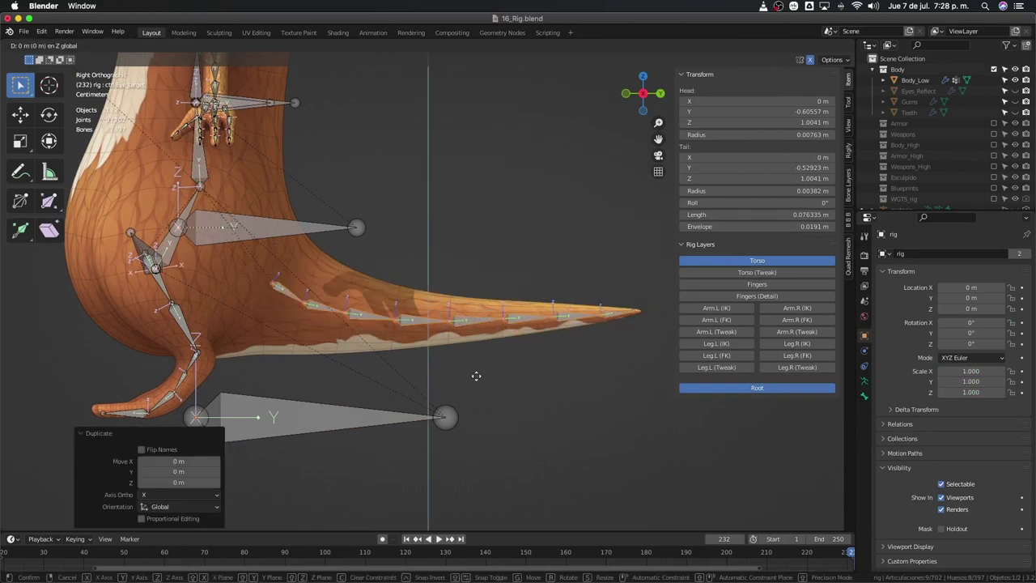
pyautogui.write('0.1')
pyautogui.press('Return')
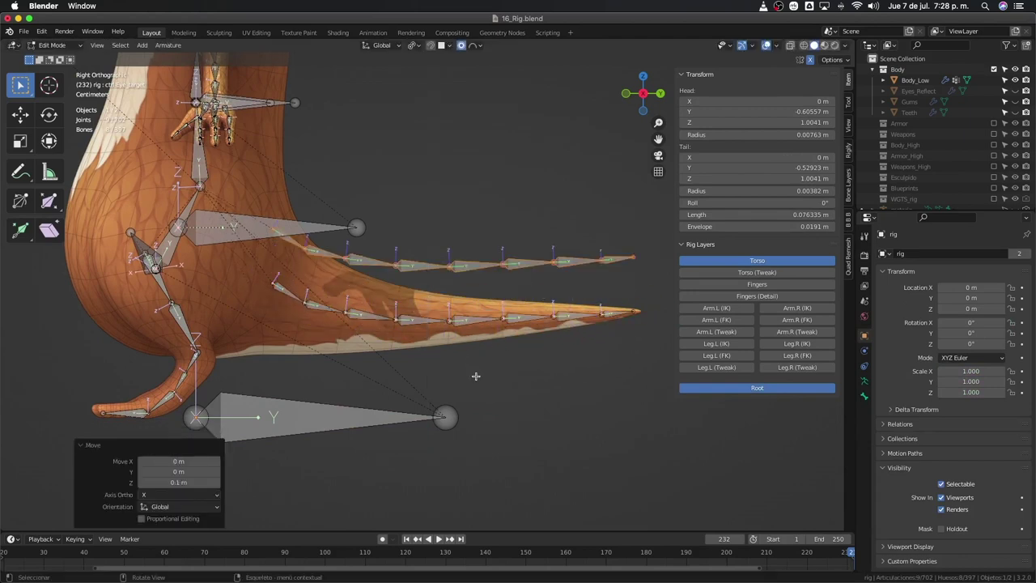
pyautogui.press('g')
pyautogui.press('z')
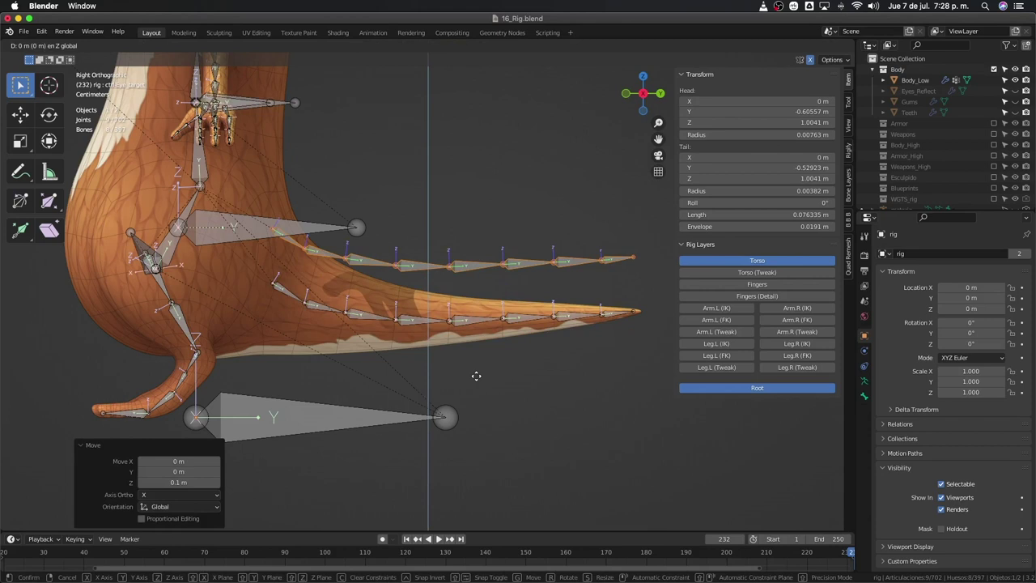
pyautogui.rightClick(476, 375)
pyautogui.keyDown('shift'); pyautogui.scroll(2, 461, 303); pyautogui.keyUp('shift')
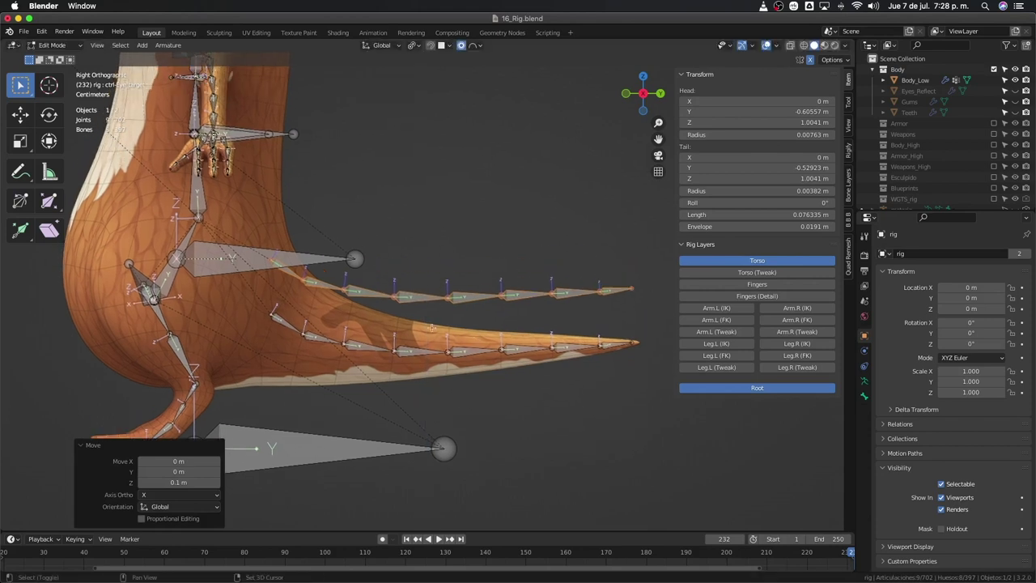
# Step: Select the whole raised tail chain with DEF-tail_1.001 as the active bone
pyautogui.click(305, 275)
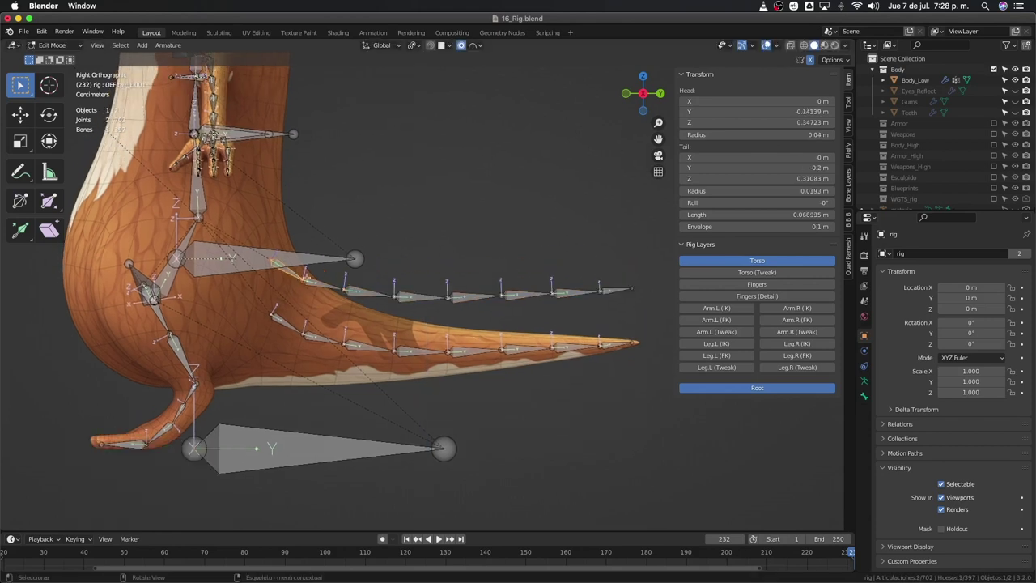
pyautogui.click(318, 280)
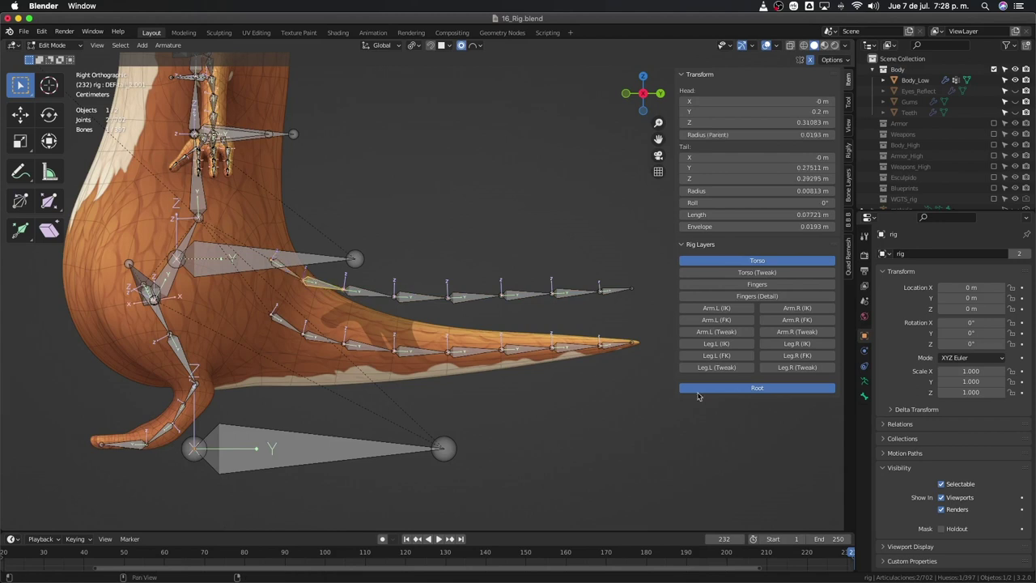
pyautogui.click(864, 396)
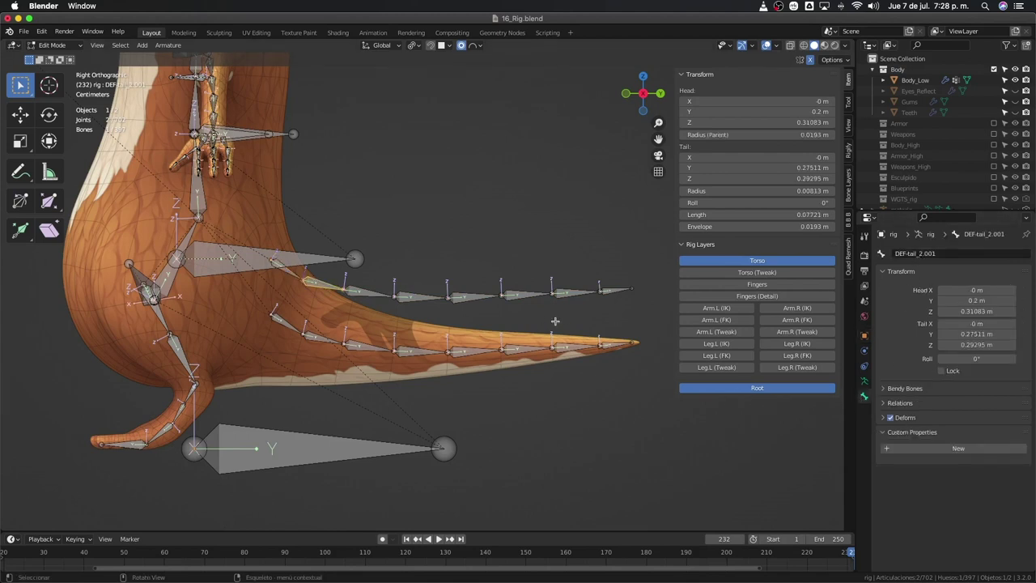
pyautogui.moveTo(615, 307)
pyautogui.mouseDown()
pyautogui.moveTo(389, 302)
pyautogui.moveTo(296, 279)
pyautogui.mouseUp()
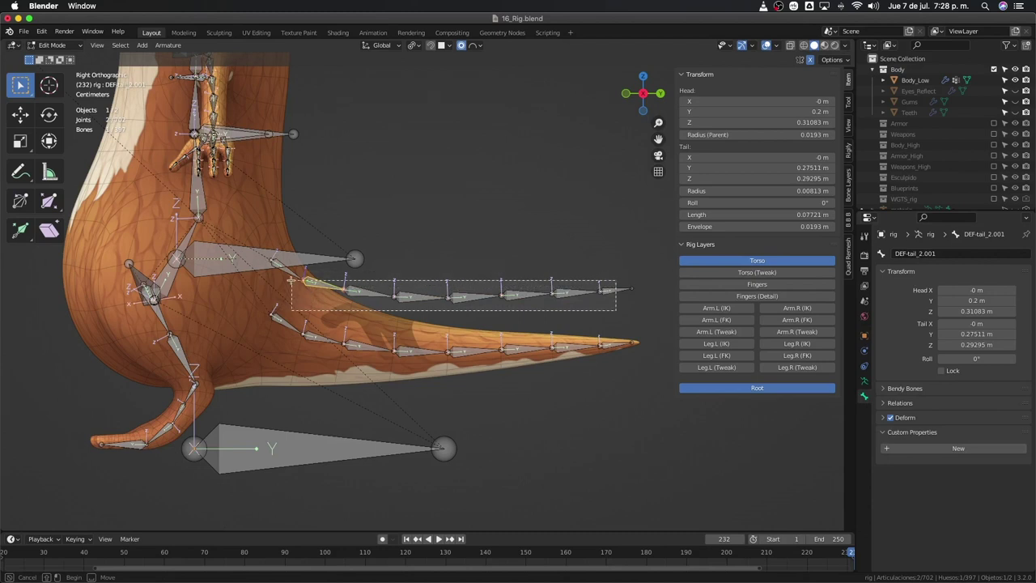
pyautogui.click(294, 276)
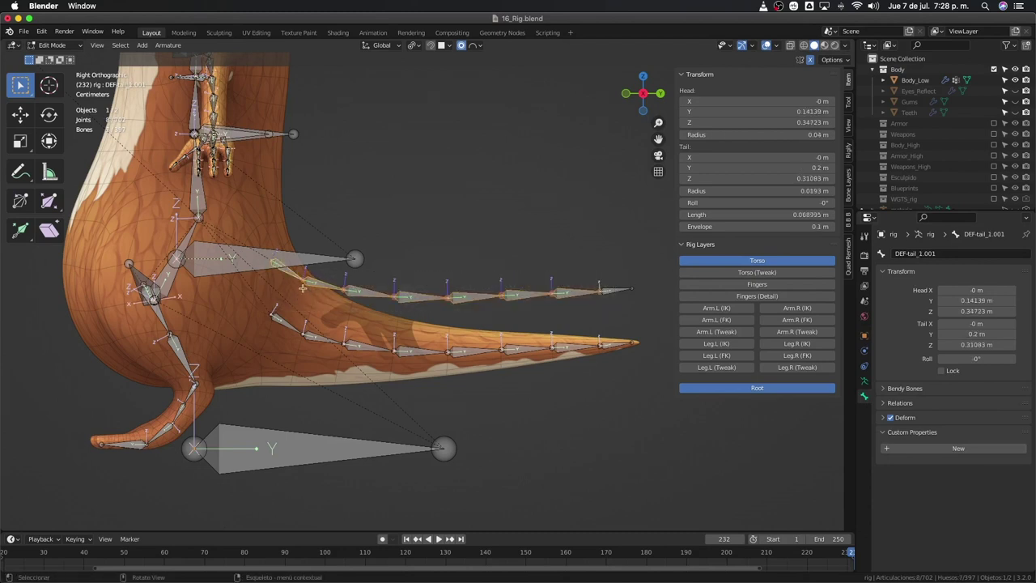
pyautogui.hotkey('shift', 'F2')
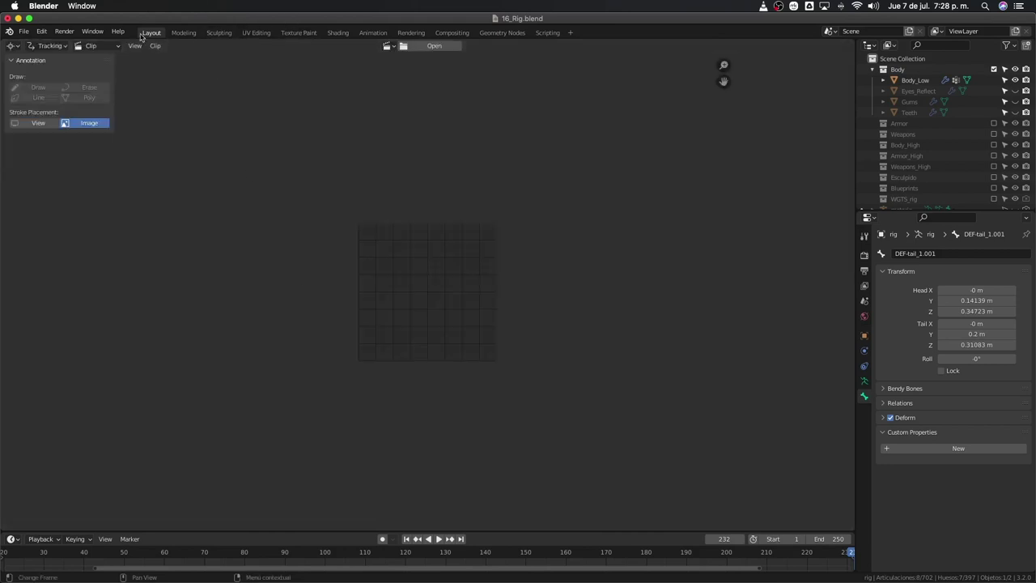
pyautogui.hotkey('shift', 'F5')
pyautogui.press('F3')
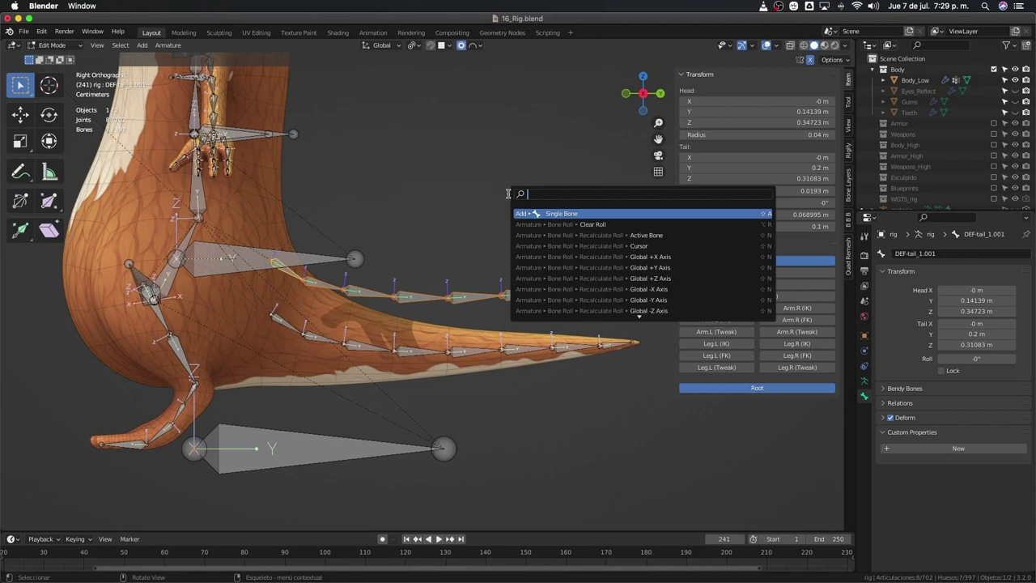
# Step: Batch Rename the selected bones, finding DEF and replacing it with TGT
pyautogui.write('BA')
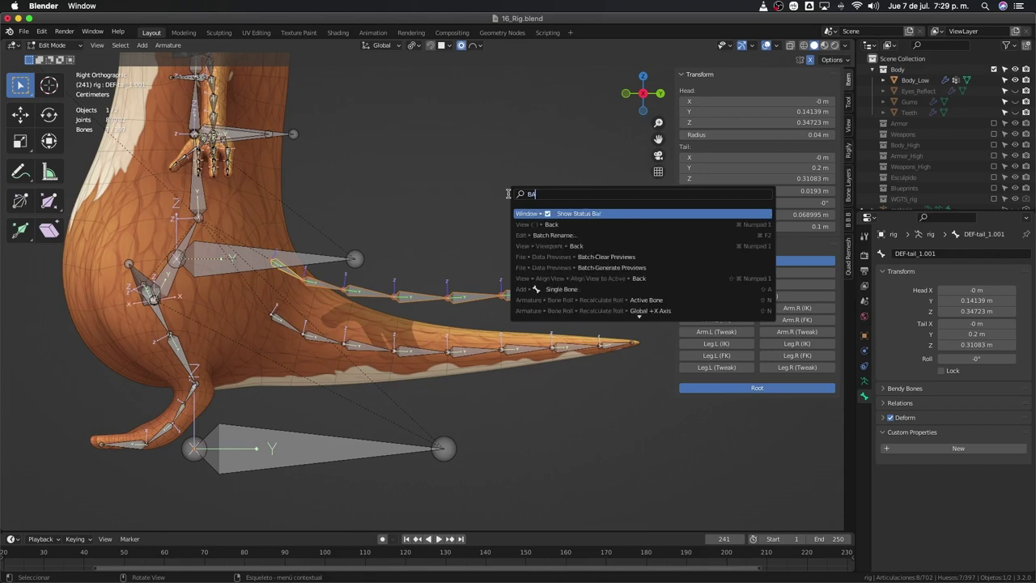
pyautogui.write('TCH')
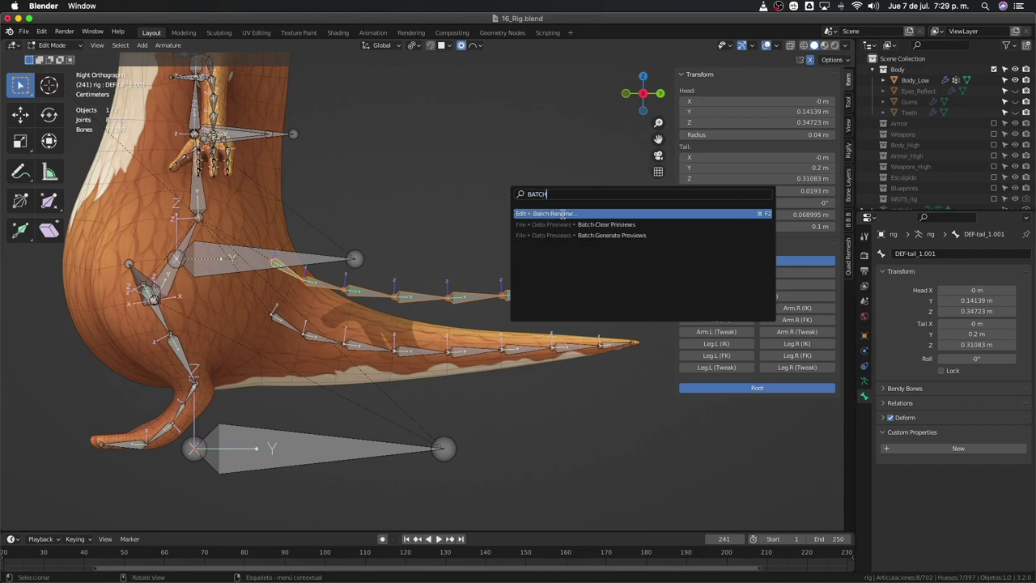
pyautogui.click(753, 212)
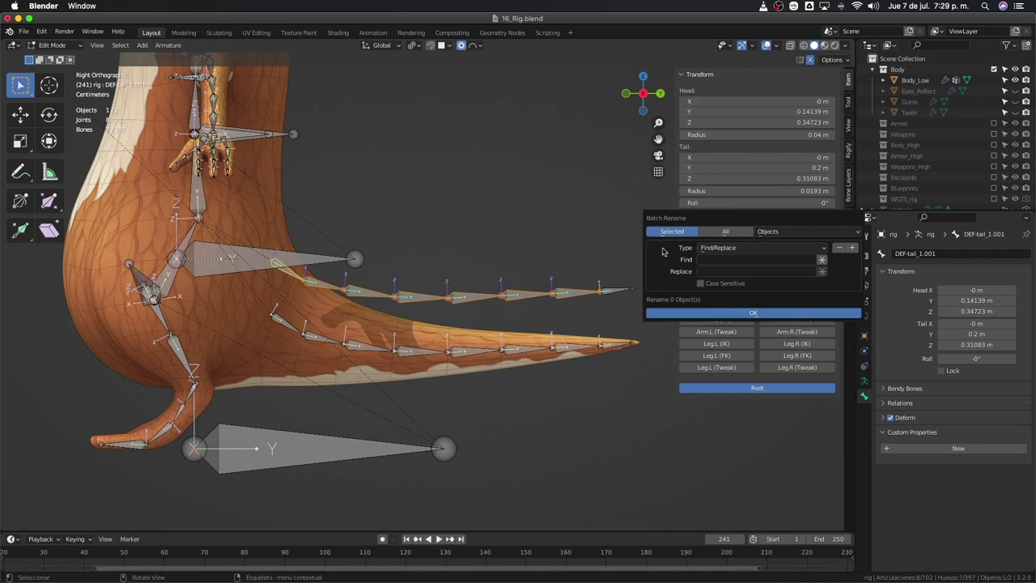
pyautogui.click(766, 234)
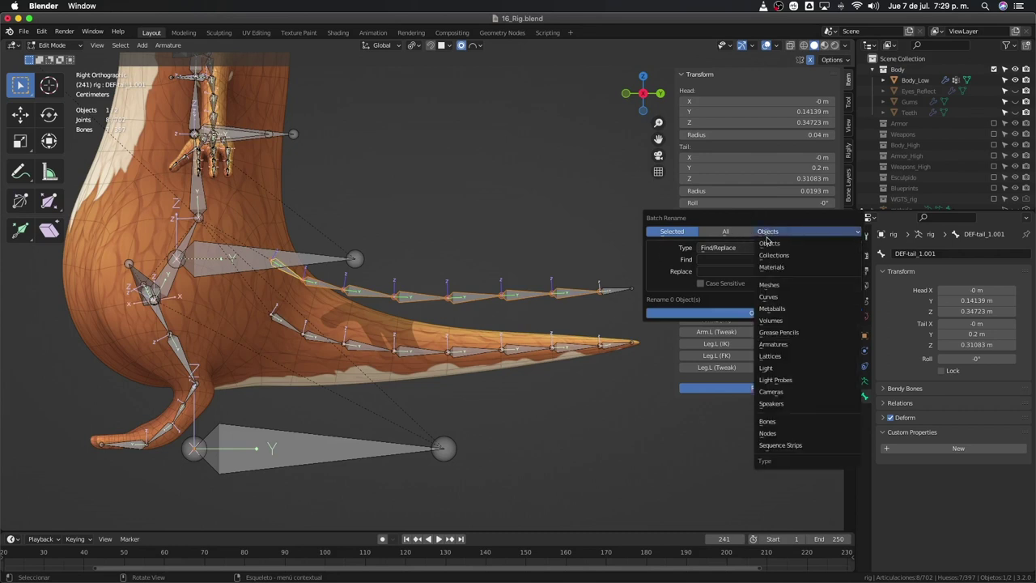
pyautogui.click(767, 421)
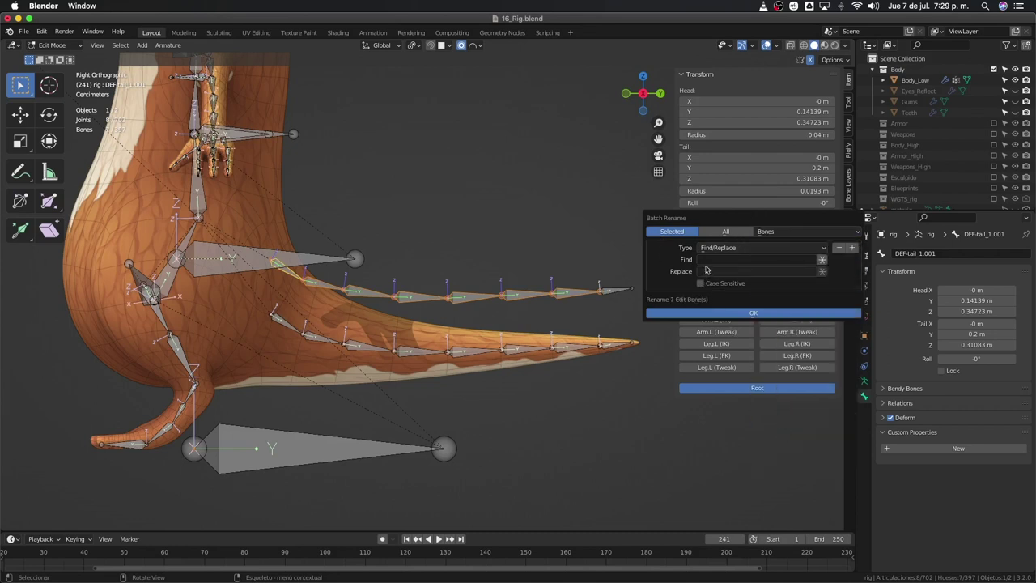
pyautogui.click(715, 259)
pyautogui.write('DEF')
pyautogui.write('TGT')
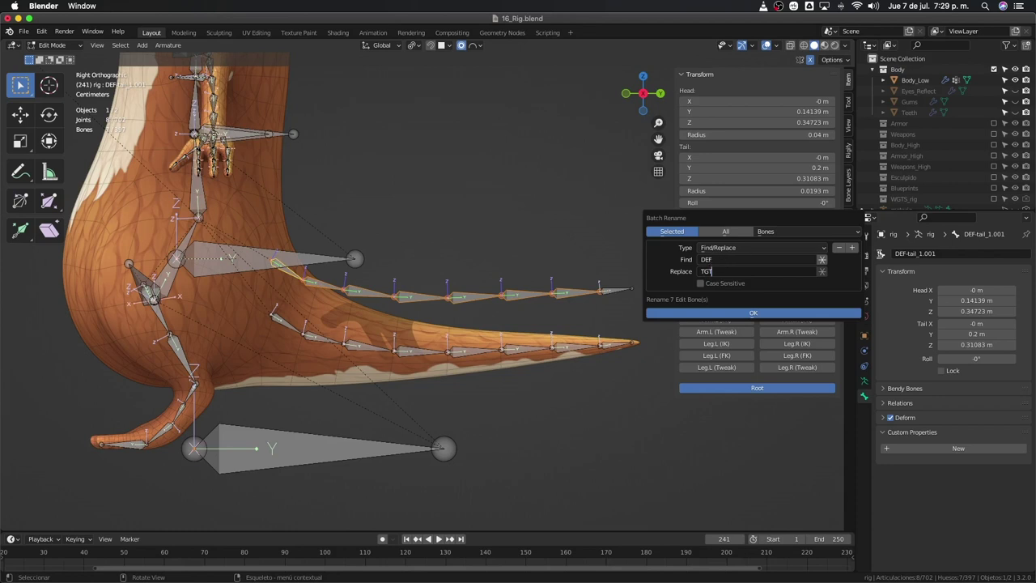
pyautogui.click(751, 313)
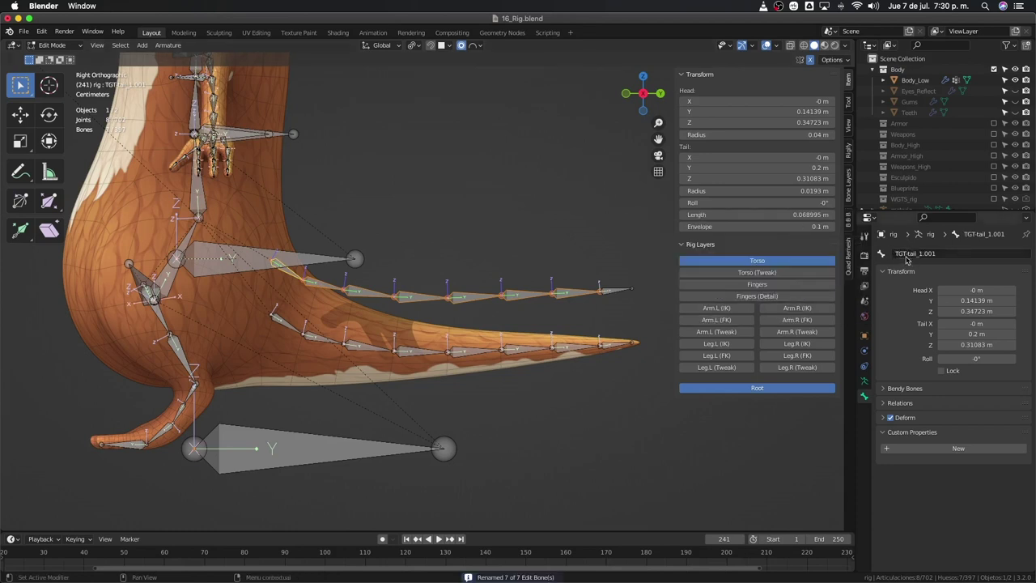
# Step: Rename the tail-tip duplicate bone to TGT-tail_8.001
pyautogui.click(613, 289)
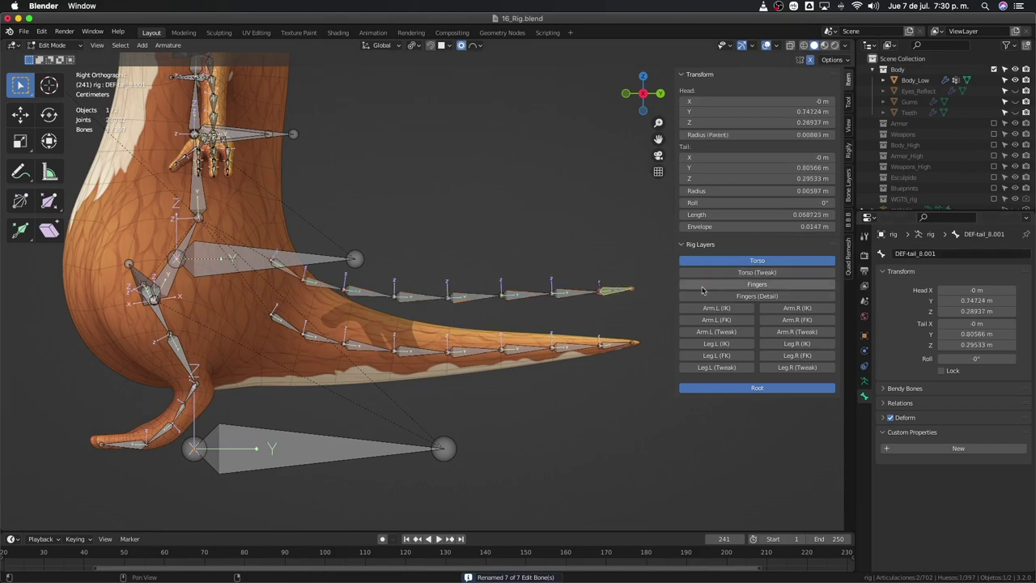
pyautogui.doubleClick(900, 253)
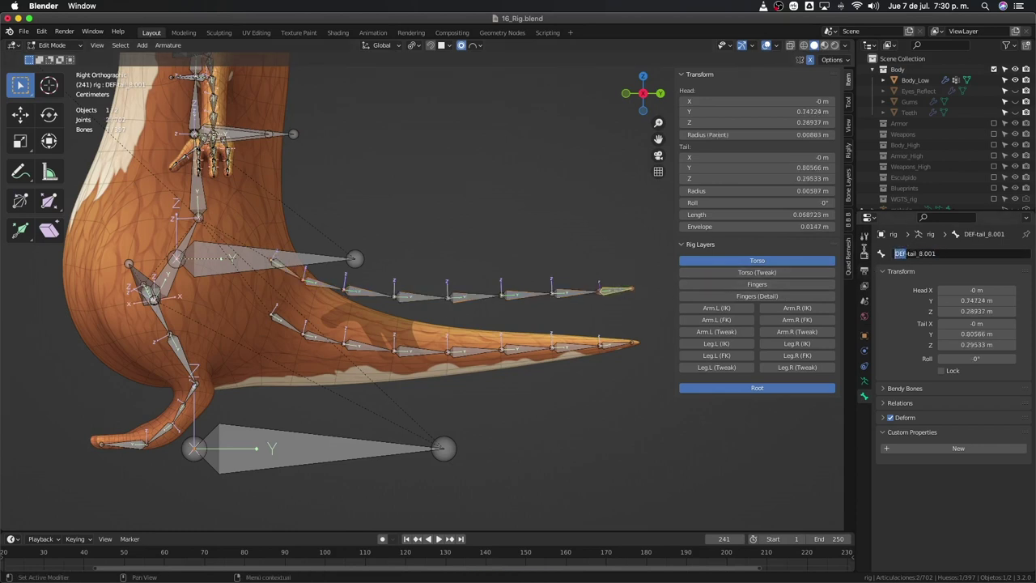
pyautogui.write('TGT')
pyautogui.press('Return')
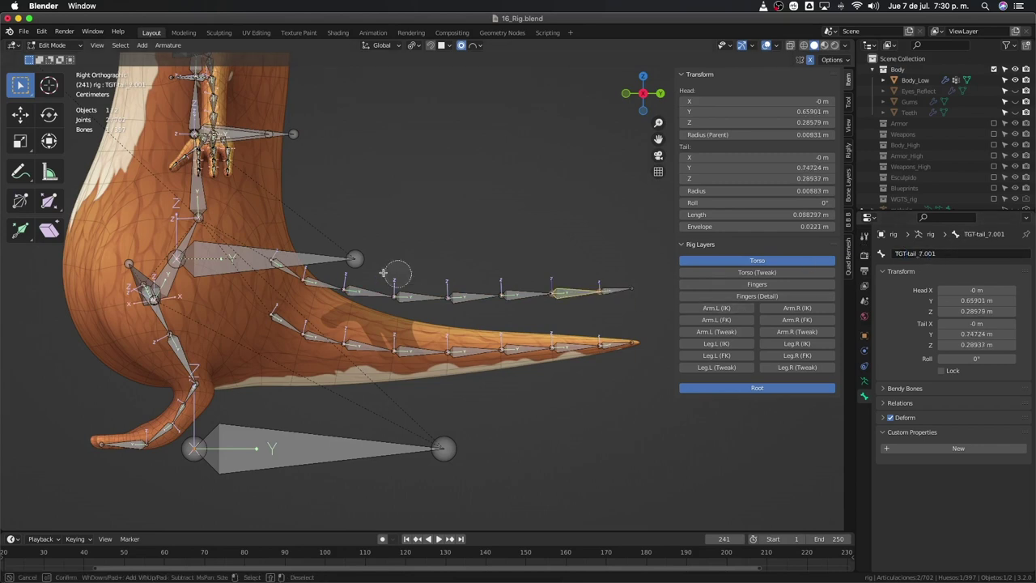
# Step: Circle-select the bones of the raised TGT tail chain
pyautogui.click(580, 292)
pyautogui.press('c')
pyautogui.click(298, 278)
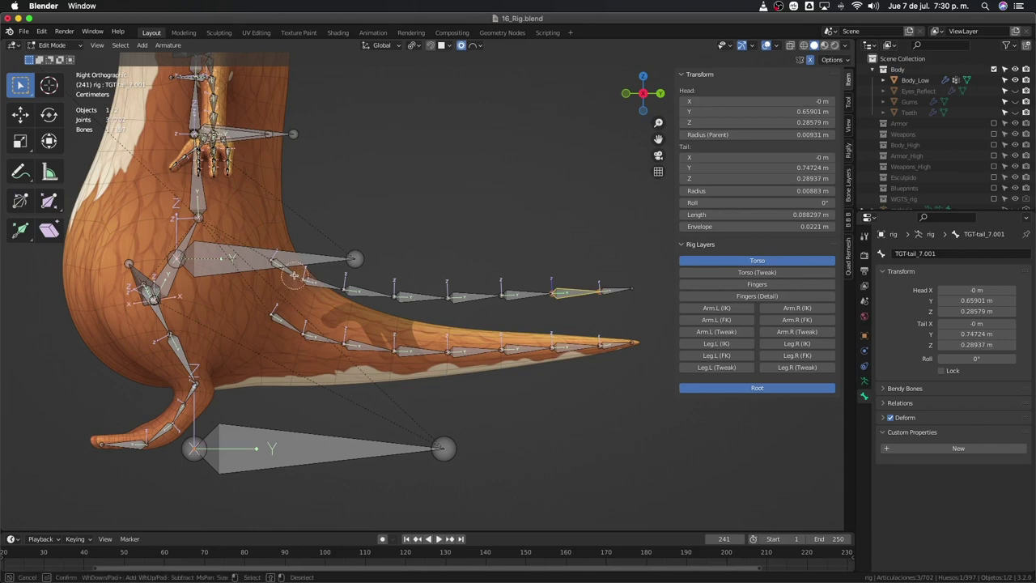
pyautogui.moveTo(292, 274)
pyautogui.mouseDown()
pyautogui.moveTo(353, 296)
pyautogui.moveTo(613, 291)
pyautogui.moveTo(383, 293)
pyautogui.mouseUp()
pyautogui.rightClick(383, 293)
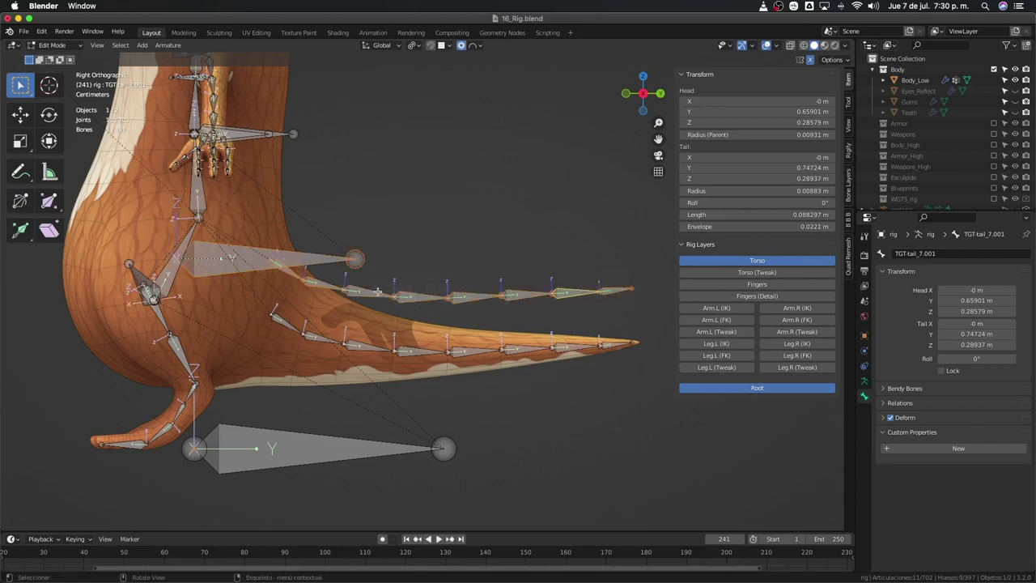
# Step: Batch Rename the chain, replacing .001 with nothing to strip the suffix
pyautogui.hotkey('ctrl', 'F2')
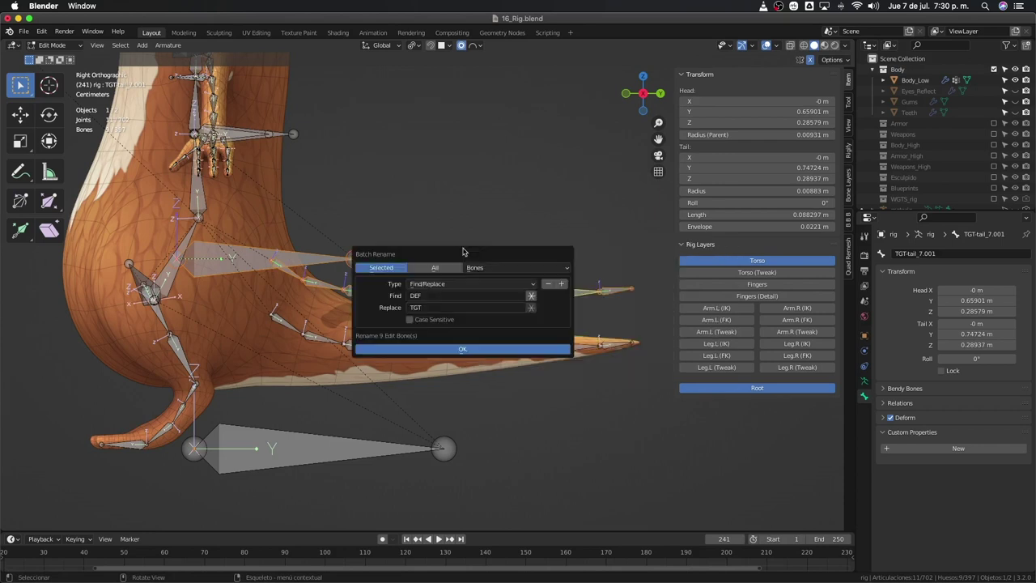
pyautogui.click(453, 283)
pyautogui.click(426, 293)
pyautogui.click(426, 295)
pyautogui.press('BackSpace')
pyautogui.press('Tab')
pyautogui.press('BackSpace')
pyautogui.press('Return')
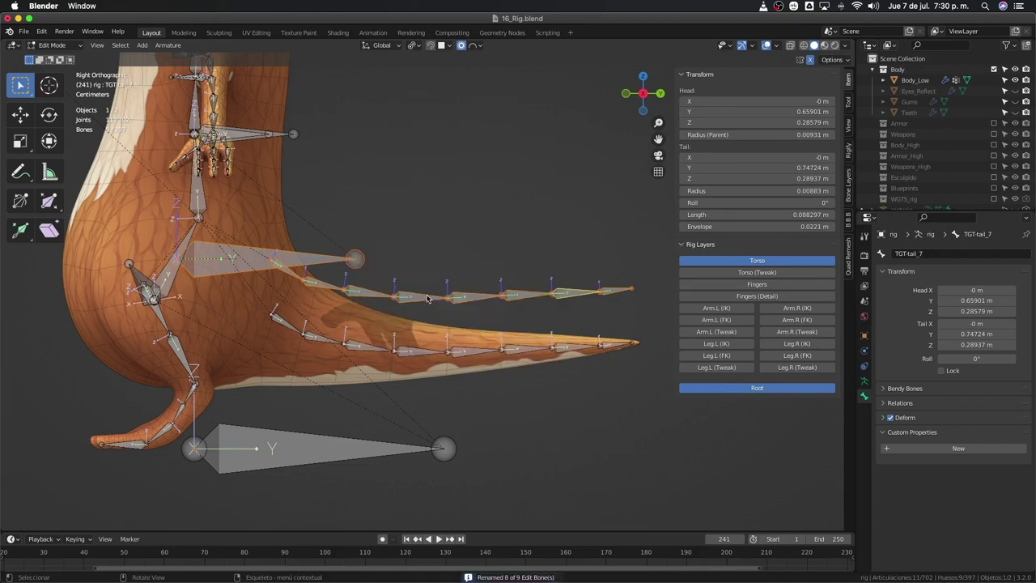
pyautogui.click(491, 332)
pyautogui.scroll(2, 325, 296)
# Step: Circle-select the raised TGT chain from the tail-tip bone back to TGT-tail_1
pyautogui.click(233, 265)
pyautogui.scroll(1, 312, 263)
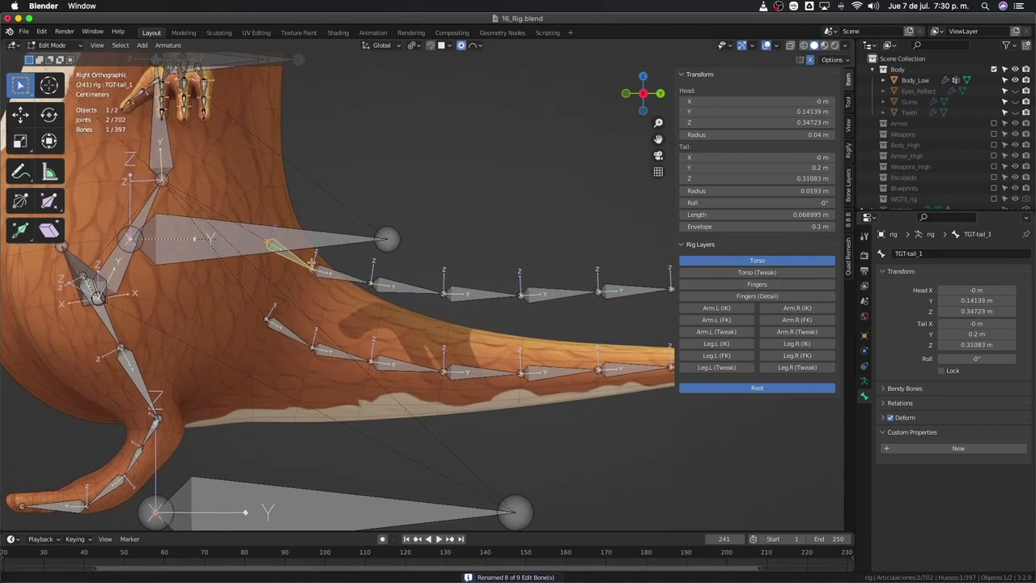
pyautogui.scroll(-1, 312, 263)
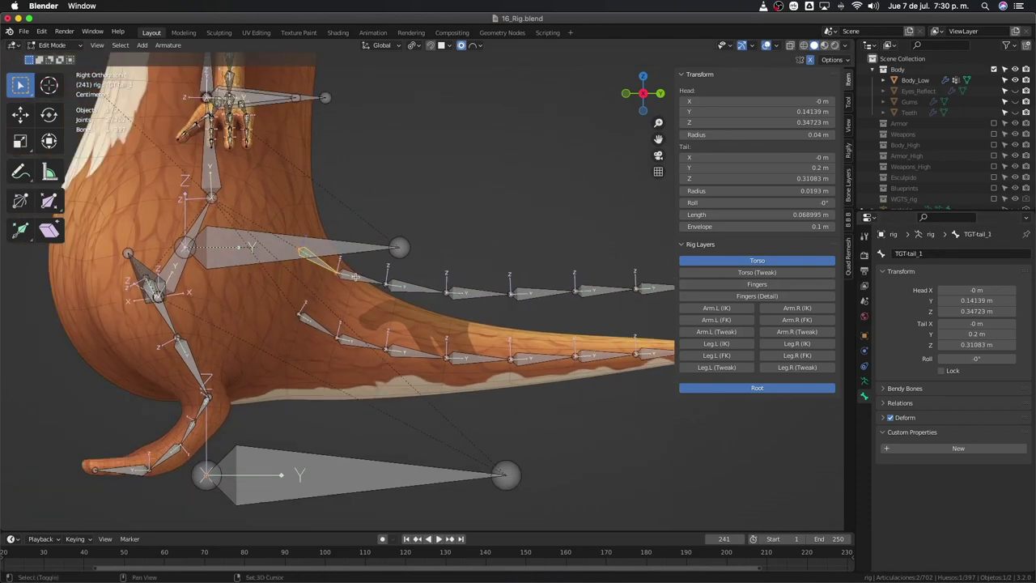
pyautogui.keyDown('shift'); pyautogui.moveTo(353, 276); pyautogui.dragTo(268, 279, button='middle'); pyautogui.keyUp('shift')
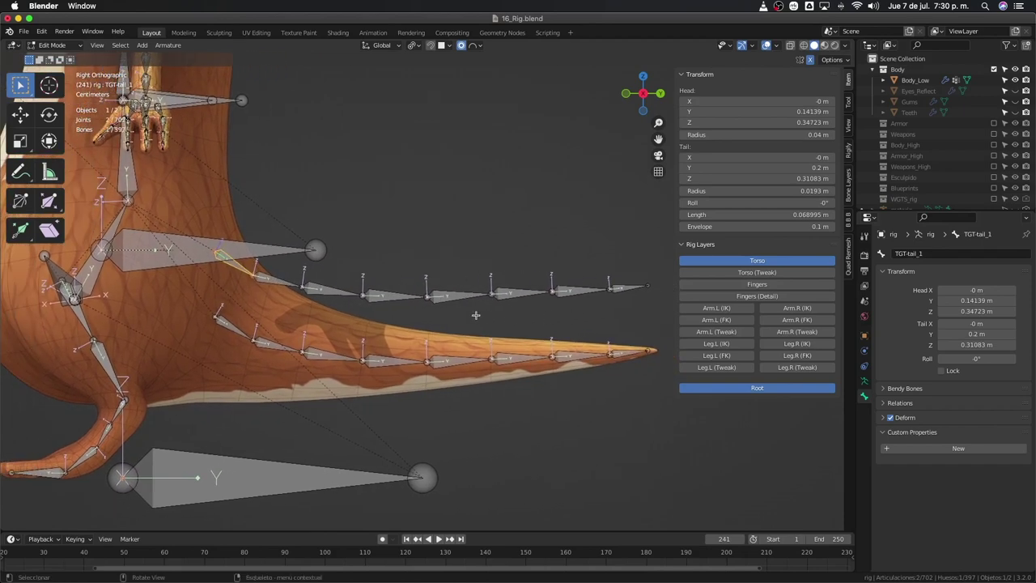
pyautogui.keyDown('shift'); pyautogui.moveTo(476, 314); pyautogui.dragTo(505, 327, button='middle'); pyautogui.keyUp('shift')
pyautogui.press('c')
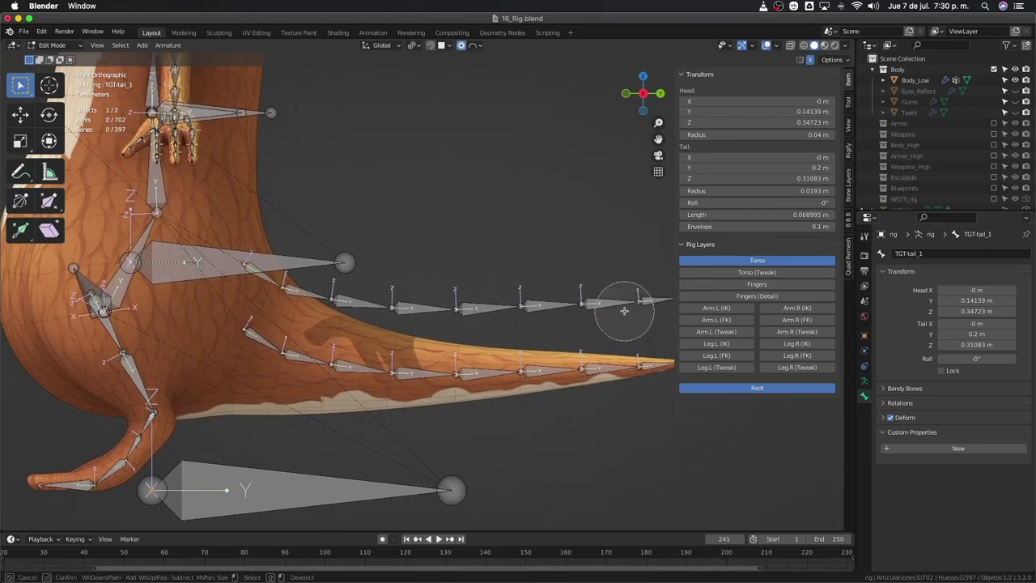
pyautogui.scroll(-2, 624, 310)
pyautogui.scroll(-2, 600, 300)
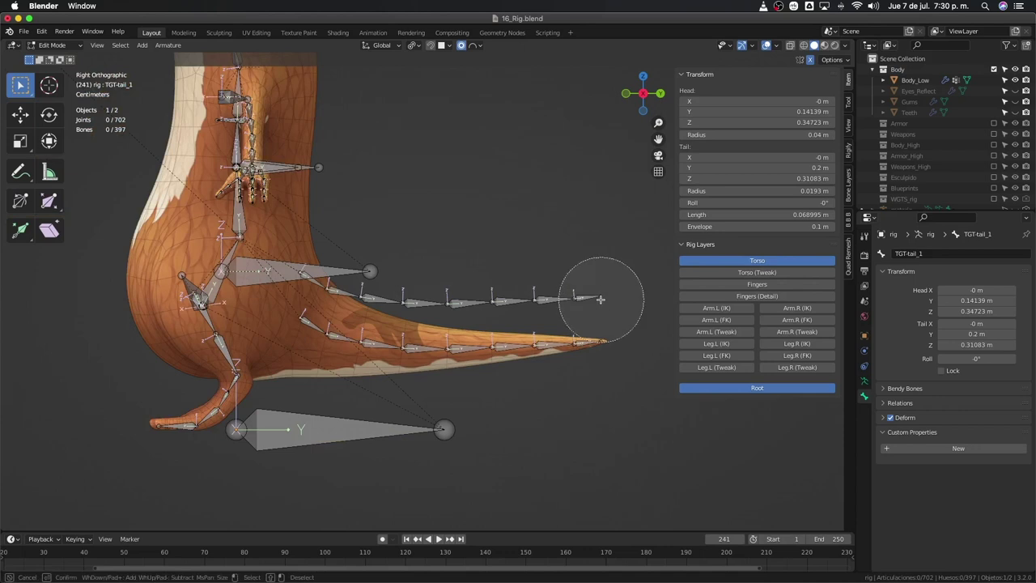
pyautogui.click(599, 300)
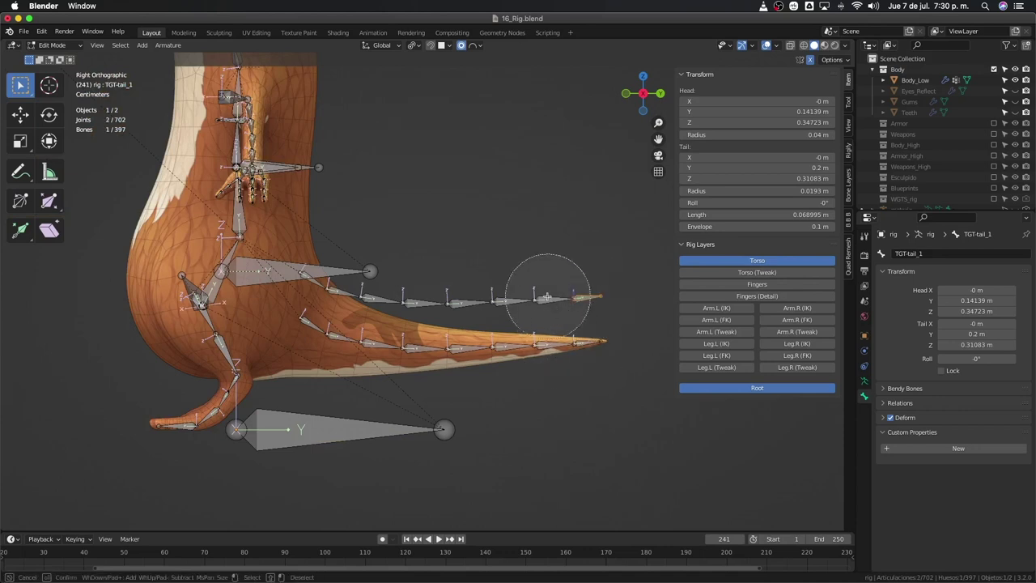
pyautogui.moveTo(547, 297)
pyautogui.mouseDown()
pyautogui.moveTo(402, 299)
pyautogui.moveTo(316, 282)
pyautogui.mouseUp()
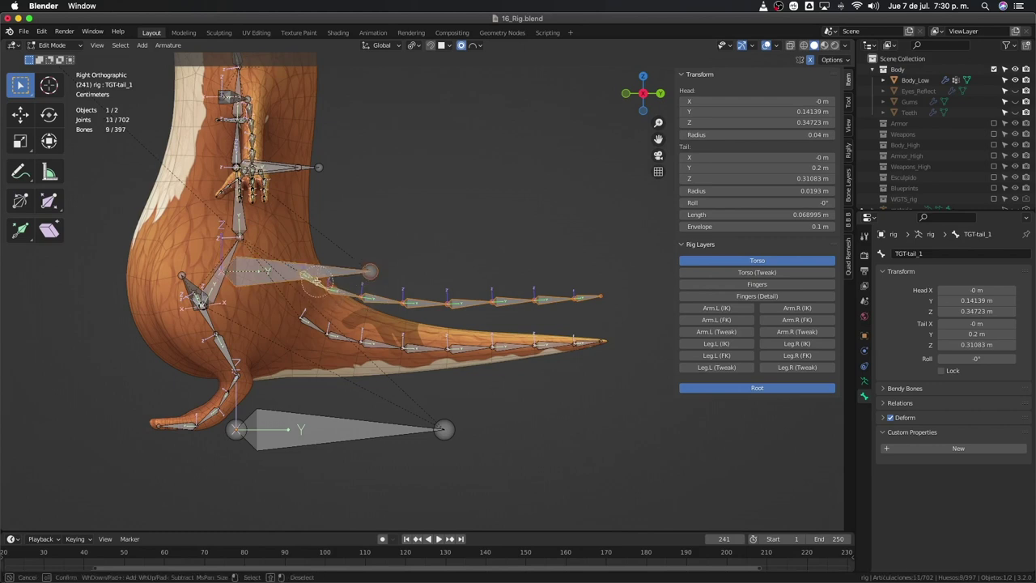
# Step: Duplicate the eight TGT tail bones and move the copy 0.1 m up in Z
pyautogui.moveTo(243, 264); pyautogui.dragTo(228, 267, button='middle')
pyautogui.press('Escape')
pyautogui.scroll(2, 428, 290)
pyautogui.hotkey('shift', 'd')
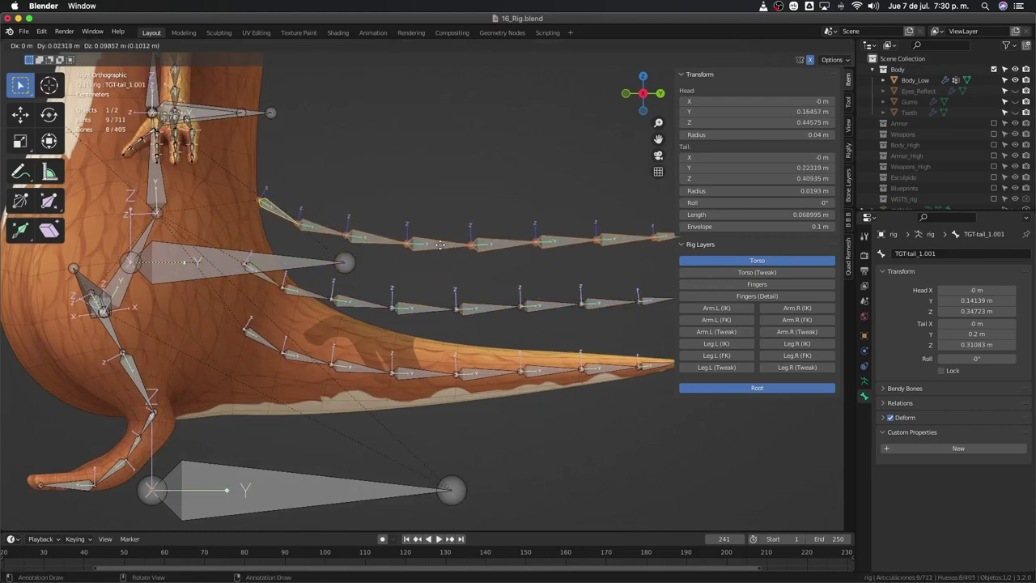
pyautogui.write('z.1')
pyautogui.press('Return')
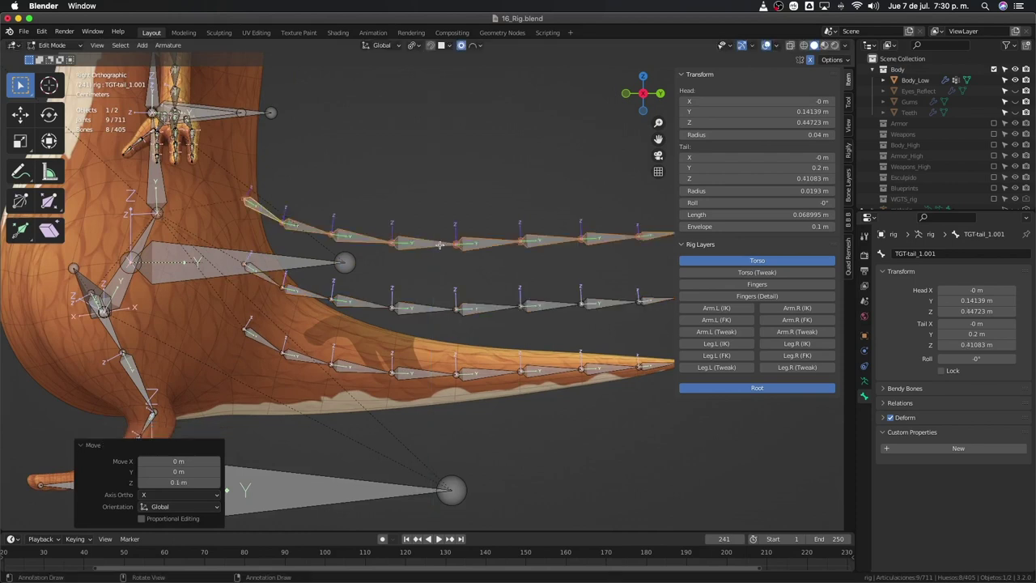
pyautogui.scroll(-3, 439, 244)
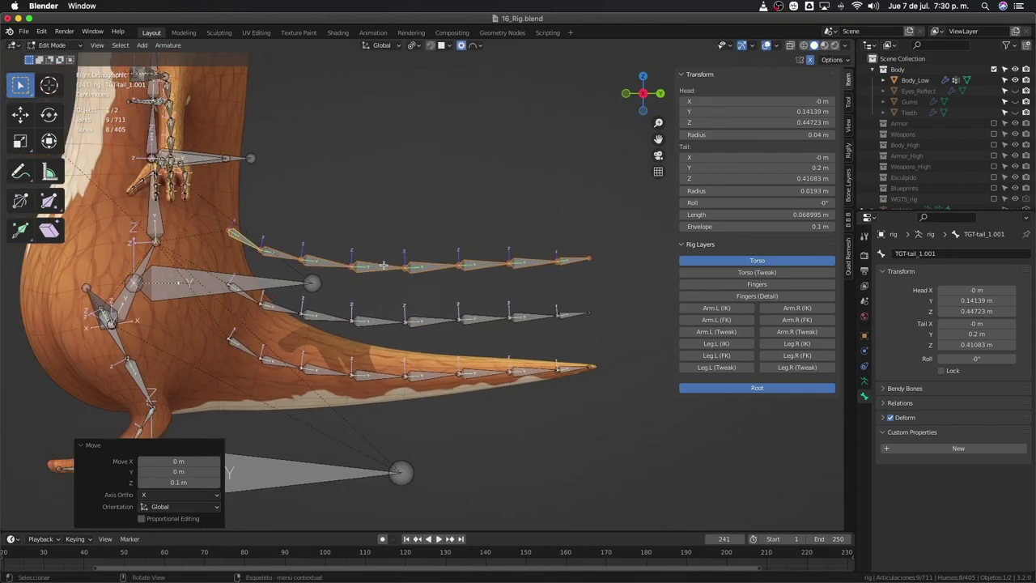
pyautogui.scroll(-1, 386, 279)
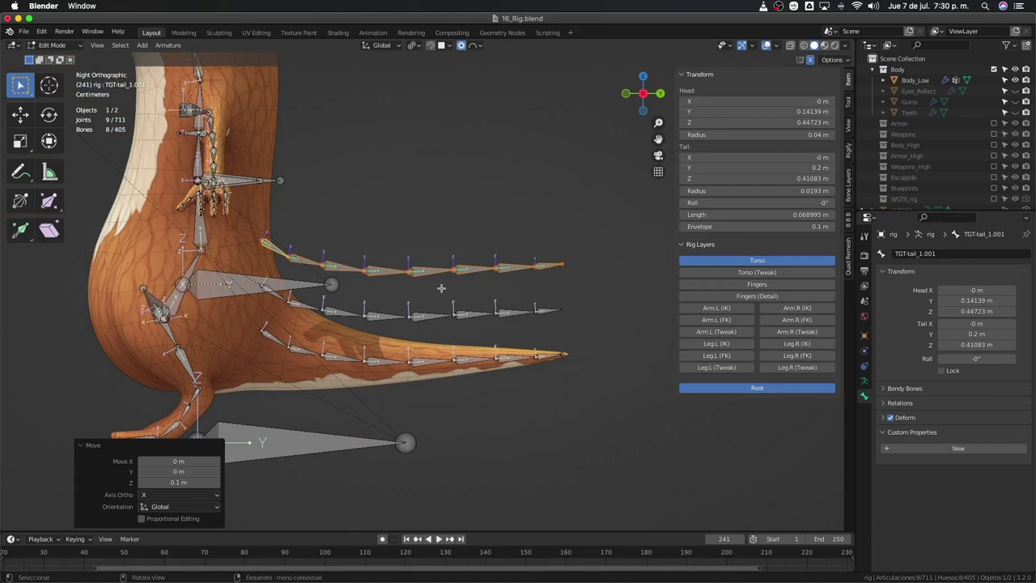
# Step: Batch Rename the copied chain, replacing TGT with CTR
pyautogui.press('F3')
pyautogui.write('batch')
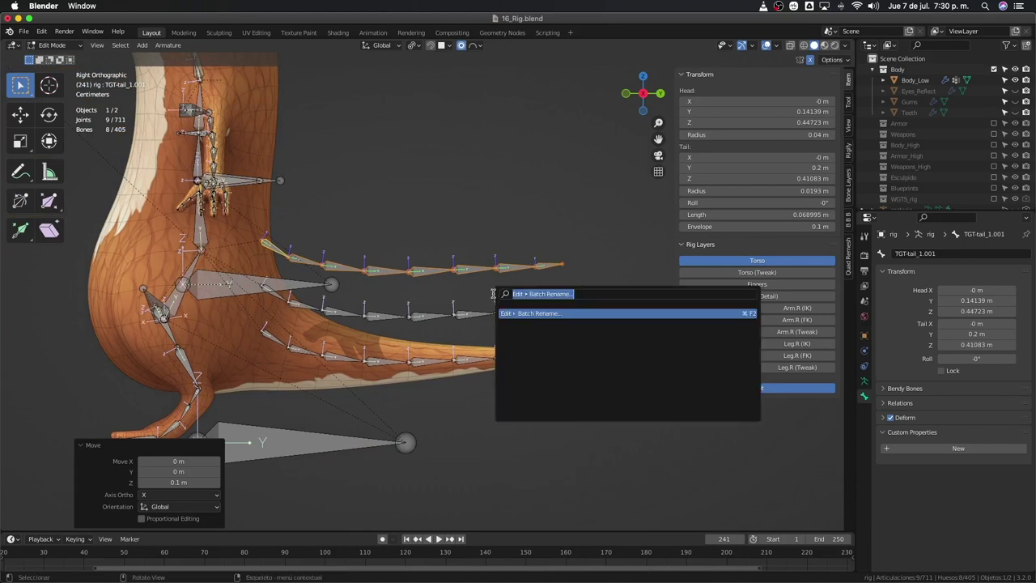
pyautogui.press('Return')
pyautogui.click(465, 341)
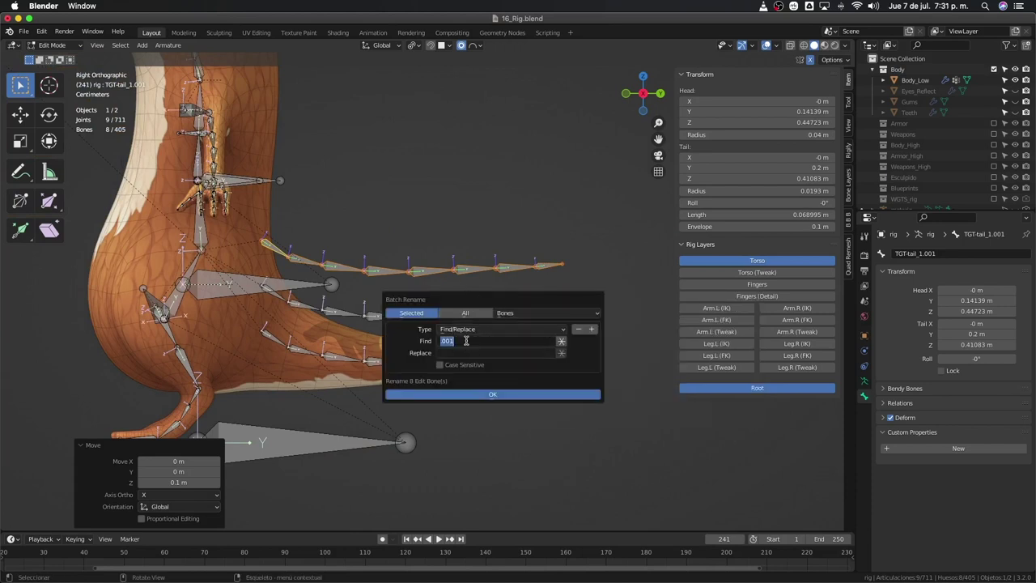
pyautogui.write('TGT')
pyautogui.click(478, 390)
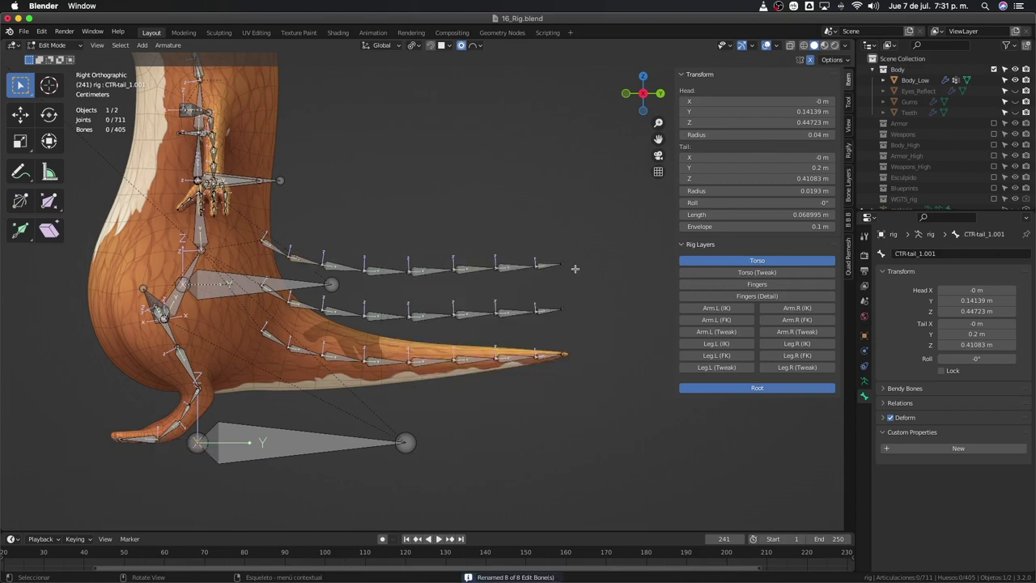
# Step: Batch Rename the CTR chain again, replacing .001 with nothing to drop the suffix
pyautogui.press('l')
pyautogui.hotkey('ctrl', 'F2')
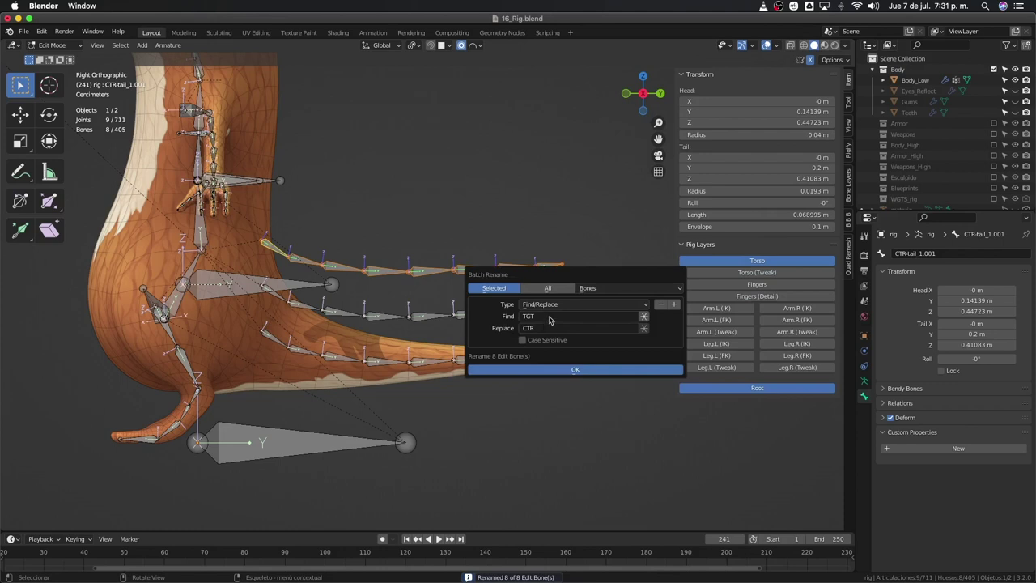
pyautogui.click(540, 315)
pyautogui.press('BackSpace')
pyautogui.write('.001')
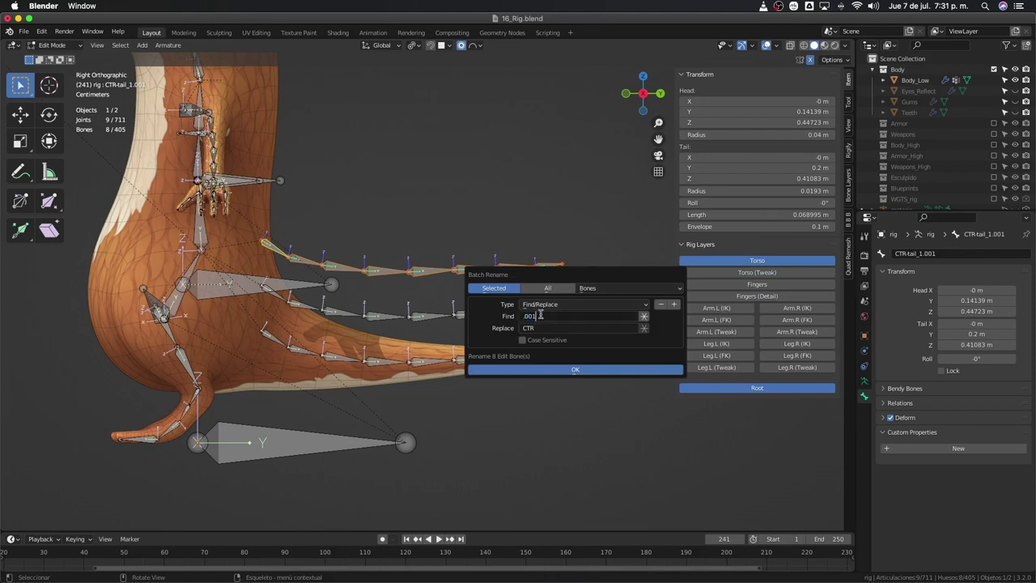
pyautogui.press('Tab')
pyautogui.press('BackSpace')
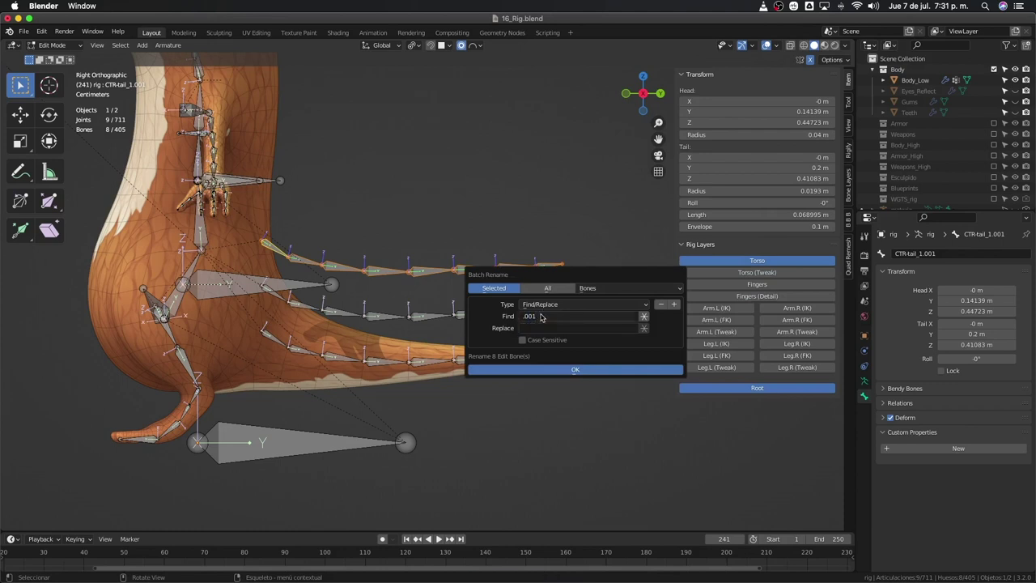
pyautogui.press('Return')
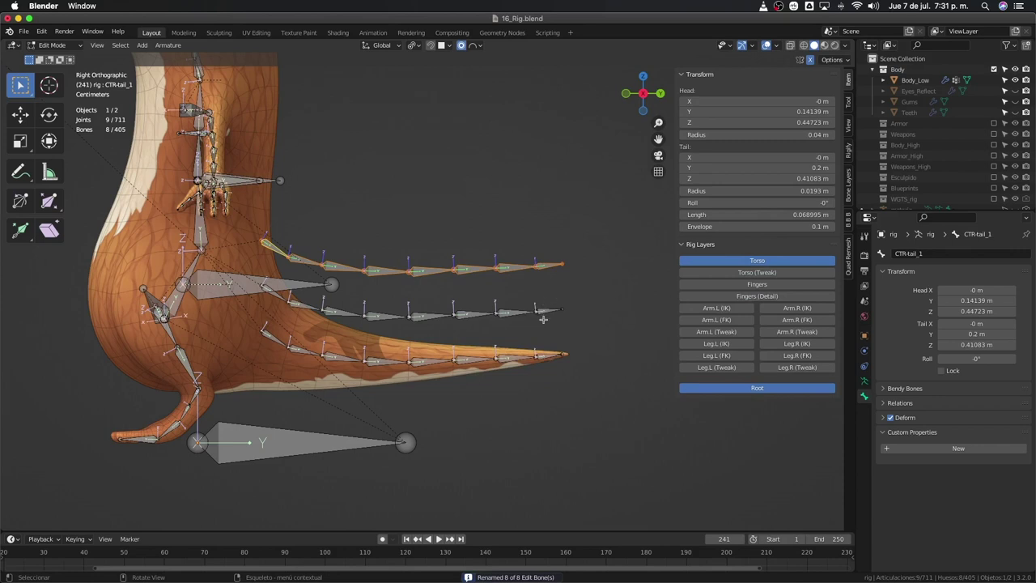
pyautogui.click(544, 314)
# Step: Parent TGT-tail_8 through TGT-tail_5 to their matching CTR bones with Keep Offset
pyautogui.scroll(2, 566, 324)
pyautogui.keyDown('shift'); pyautogui.moveTo(603, 337); pyautogui.dragTo(574, 313, button='middle'); pyautogui.keyUp('shift')
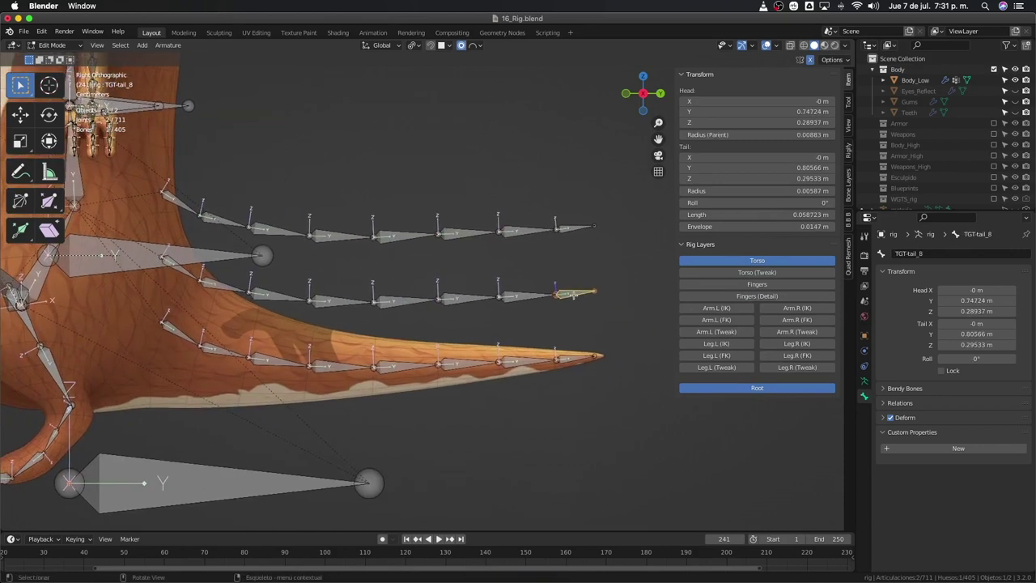
pyautogui.click(570, 230)
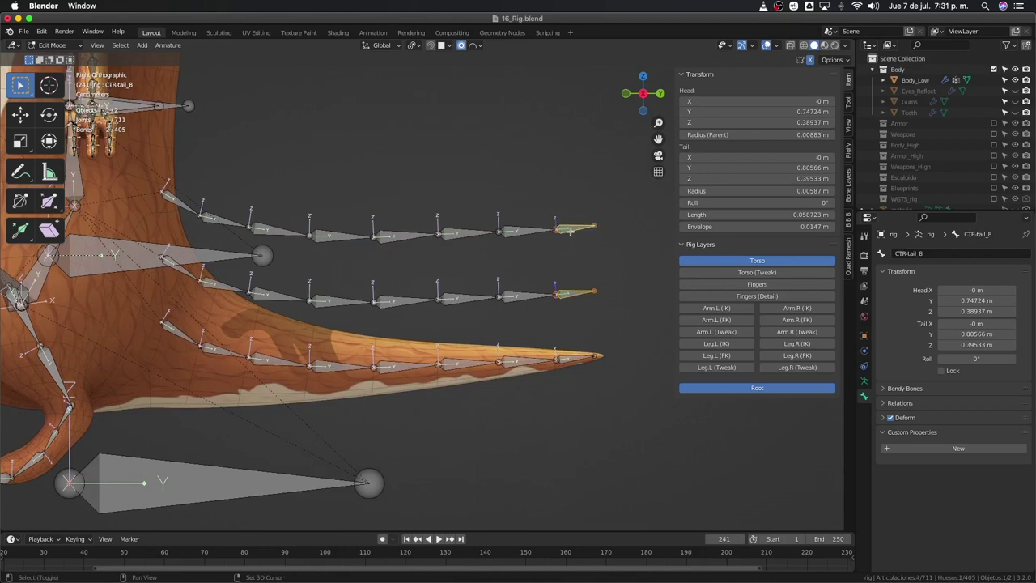
pyautogui.hotkey('ctrl', 'p')
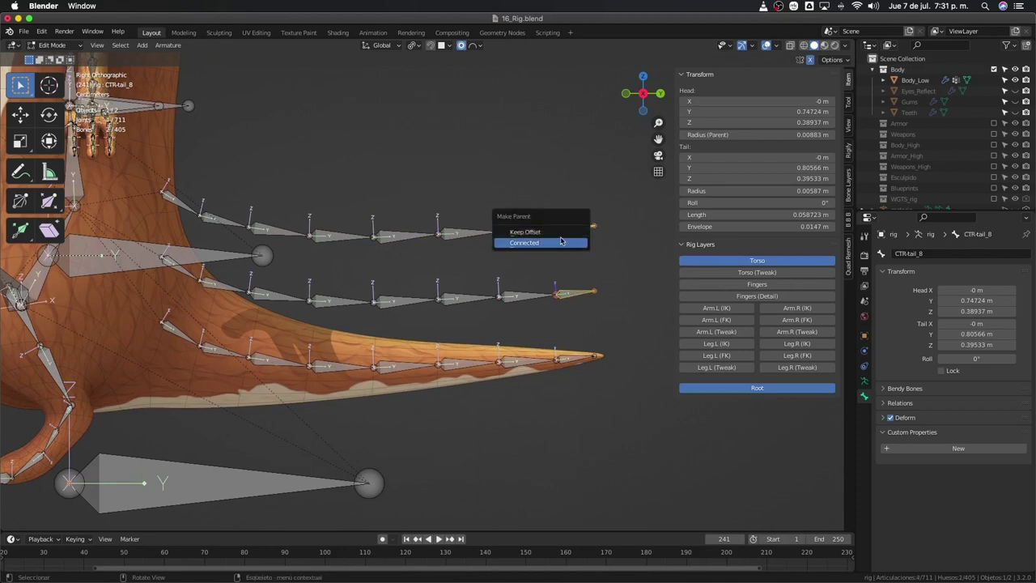
pyautogui.click(560, 243)
pyautogui.click(532, 290)
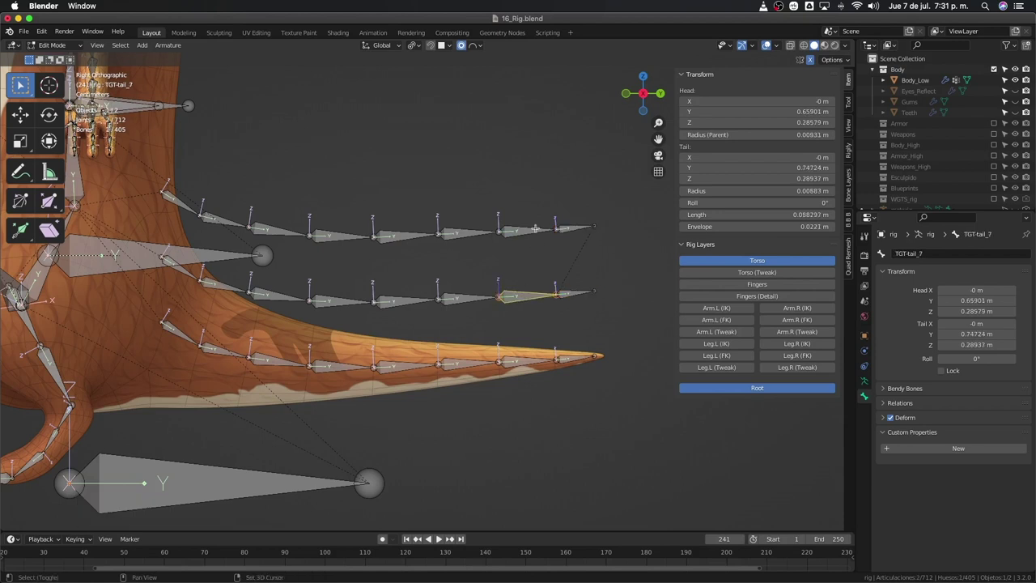
pyautogui.keyDown('shift'); pyautogui.click(534, 229); pyautogui.keyUp('shift')
pyautogui.hotkey('ctrl', 'p')
pyautogui.click(502, 238)
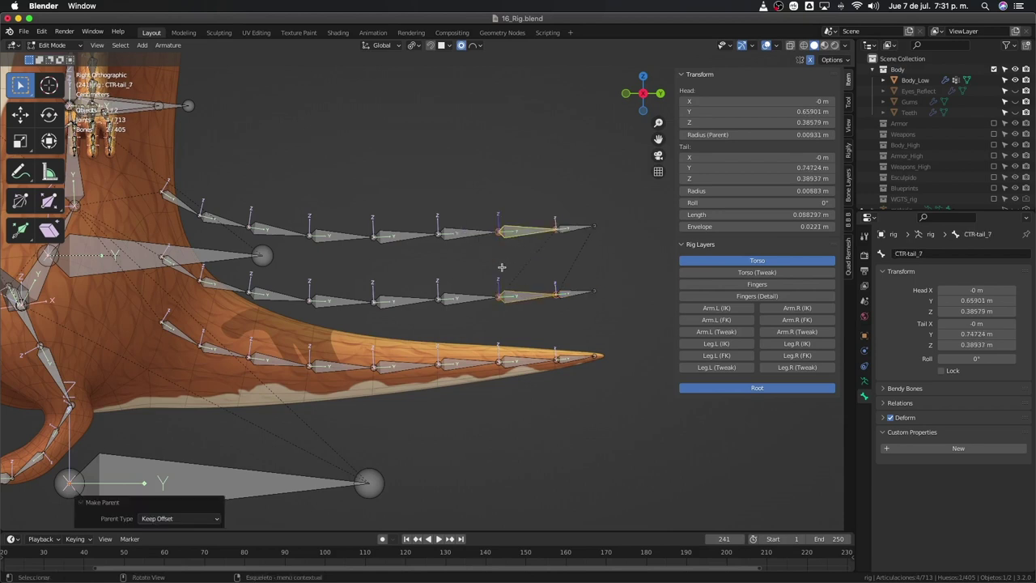
pyautogui.click(474, 295)
pyautogui.keyDown('shift'); pyautogui.click(467, 235); pyautogui.keyUp('shift')
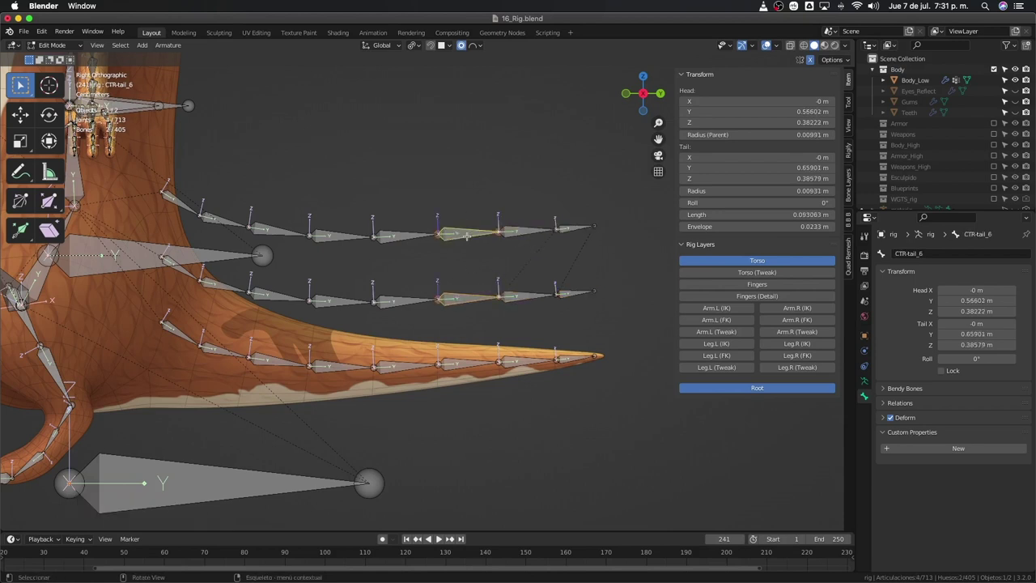
pyautogui.hotkey('ctrl', 'p')
pyautogui.click(468, 238)
pyautogui.click(405, 300)
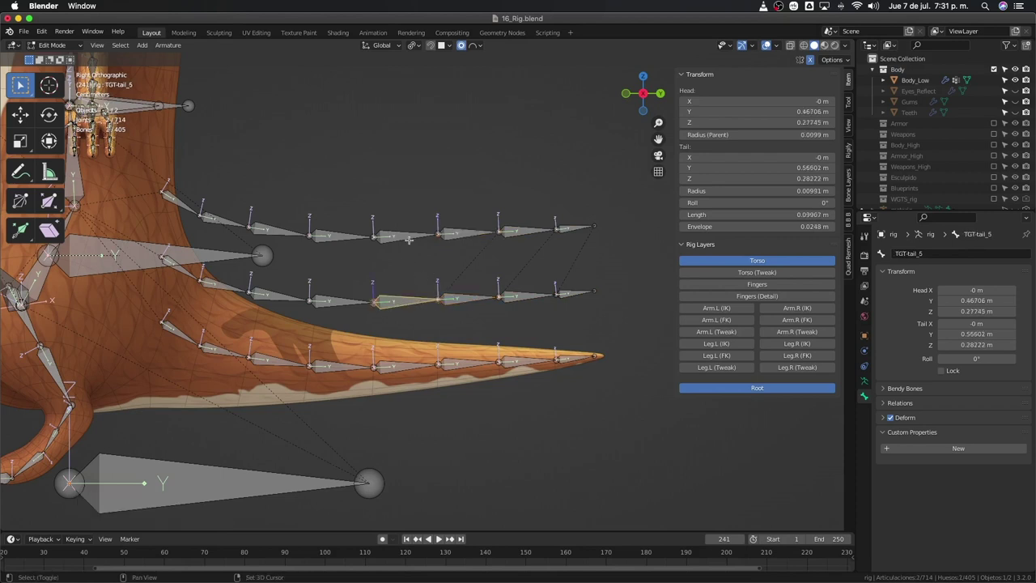
pyautogui.keyDown('shift'); pyautogui.click(408, 237); pyautogui.keyUp('shift')
pyautogui.click(410, 237)
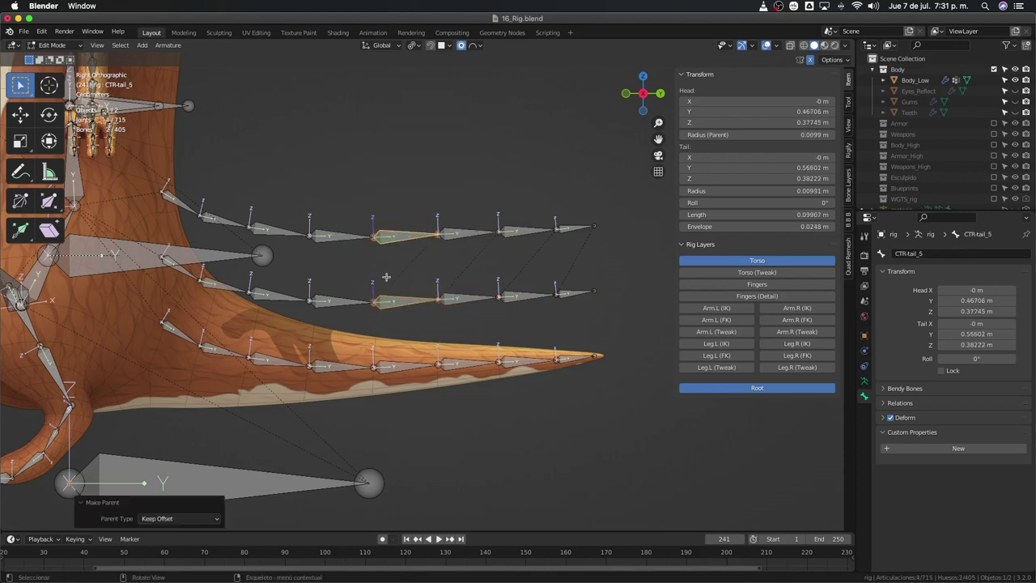
# Step: Parent TGT-tail_4 through TGT-tail_1 to their matching CTR bones with Keep Offset
pyautogui.keyDown('shift'); pyautogui.click(342, 253); pyautogui.keyUp('shift')
pyautogui.keyDown('shift'); pyautogui.click(342, 236); pyautogui.keyUp('shift')
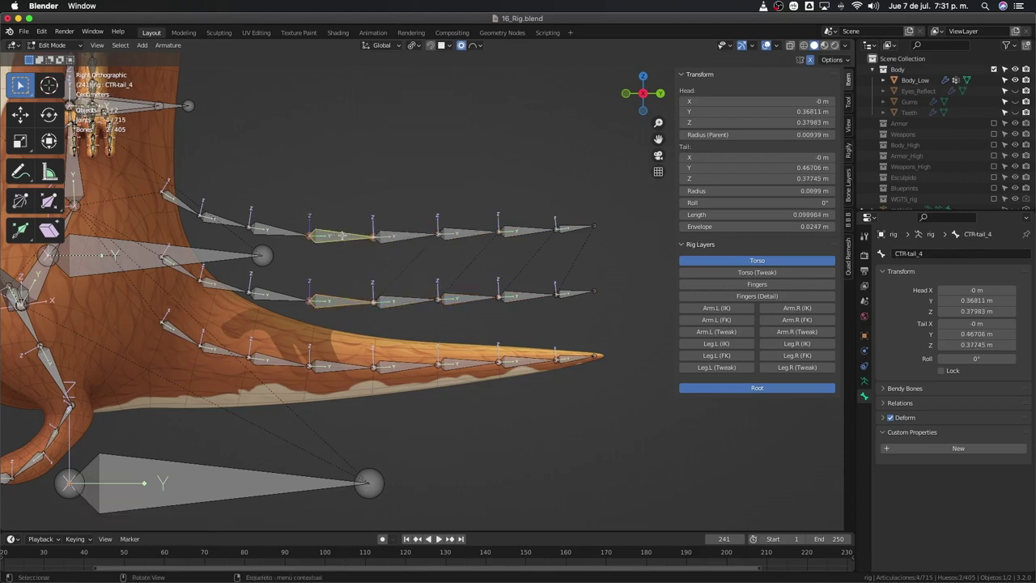
pyautogui.hotkey('ctrl', 'p')
pyautogui.click(341, 236)
pyautogui.click(284, 298)
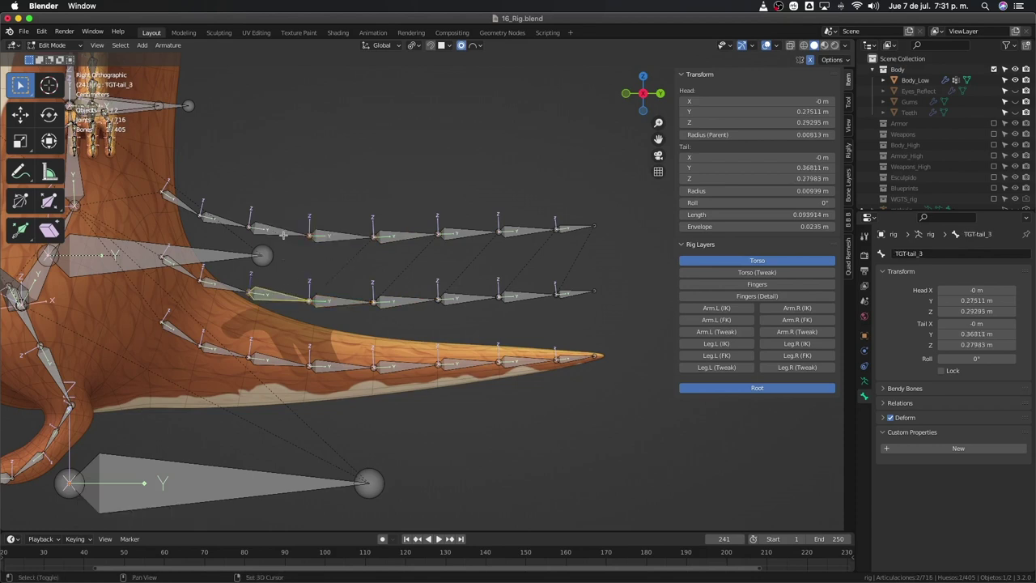
pyautogui.keyDown('shift'); pyautogui.click(284, 232); pyautogui.keyUp('shift')
pyautogui.hotkey('ctrl', 'p')
pyautogui.click(283, 233)
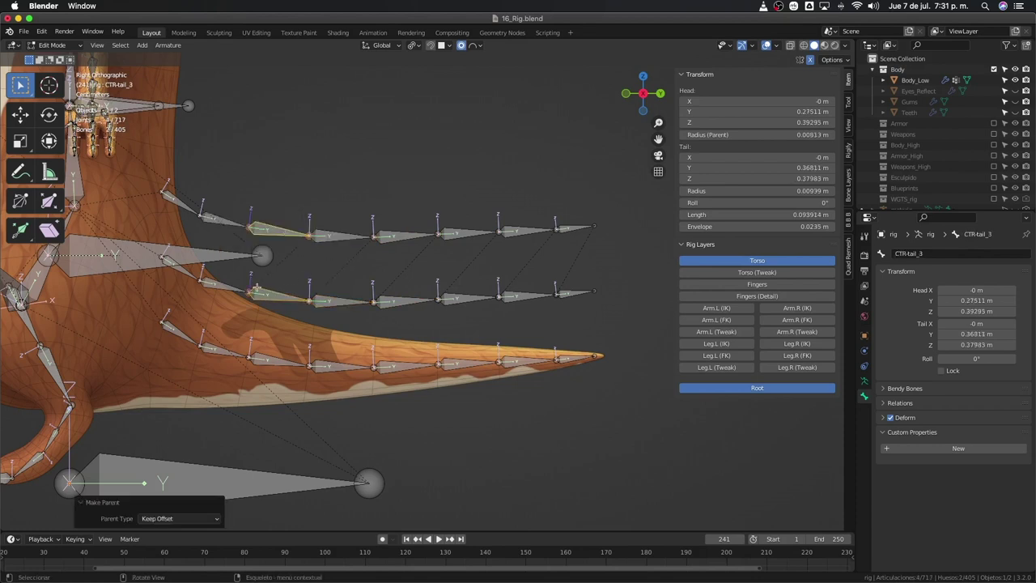
pyautogui.click(235, 289)
pyautogui.keyDown('shift'); pyautogui.click(216, 222); pyautogui.keyUp('shift')
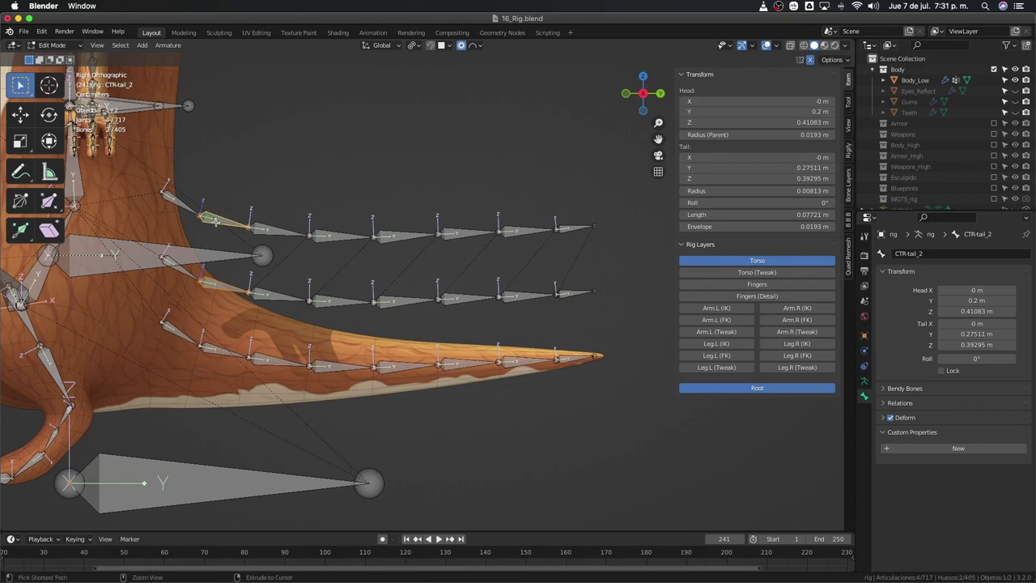
pyautogui.hotkey('ctrl', 'p')
pyautogui.click(216, 223)
pyautogui.click(187, 273)
pyautogui.keyDown('shift'); pyautogui.click(186, 198); pyautogui.keyUp('shift')
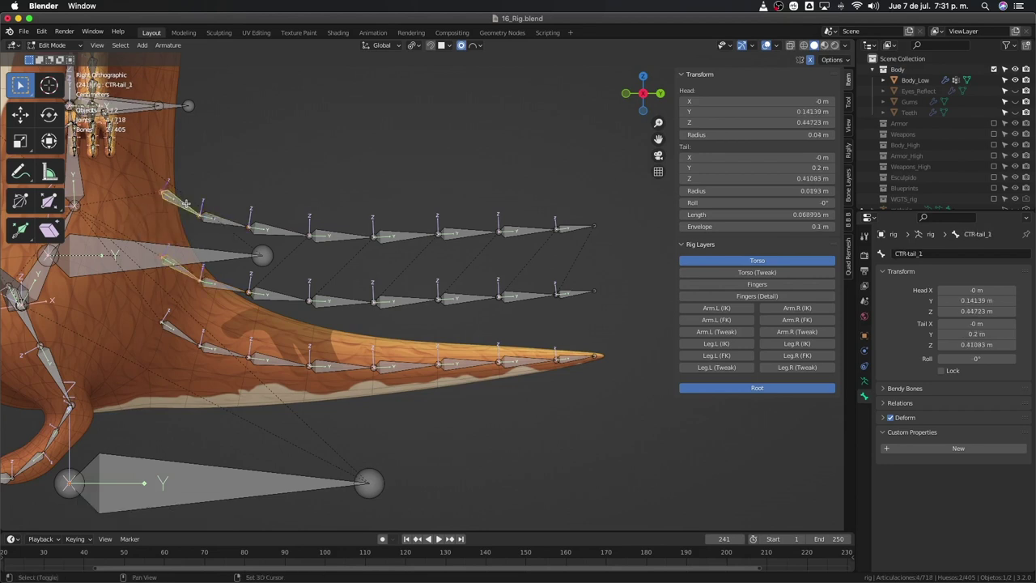
pyautogui.hotkey('ctrl', 'p')
pyautogui.click(186, 207)
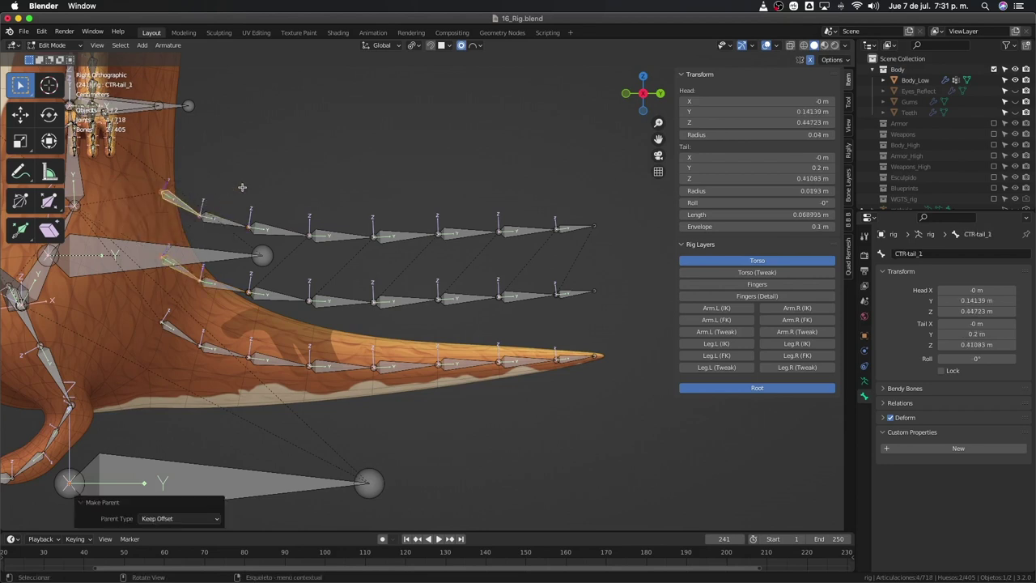
pyautogui.hotkey('alt', 'a')
# Step: Select the upper CTR tail chain and disconnect its bones from each other
pyautogui.press('c')
pyautogui.moveTo(218, 196); pyautogui.dragTo(574, 221)
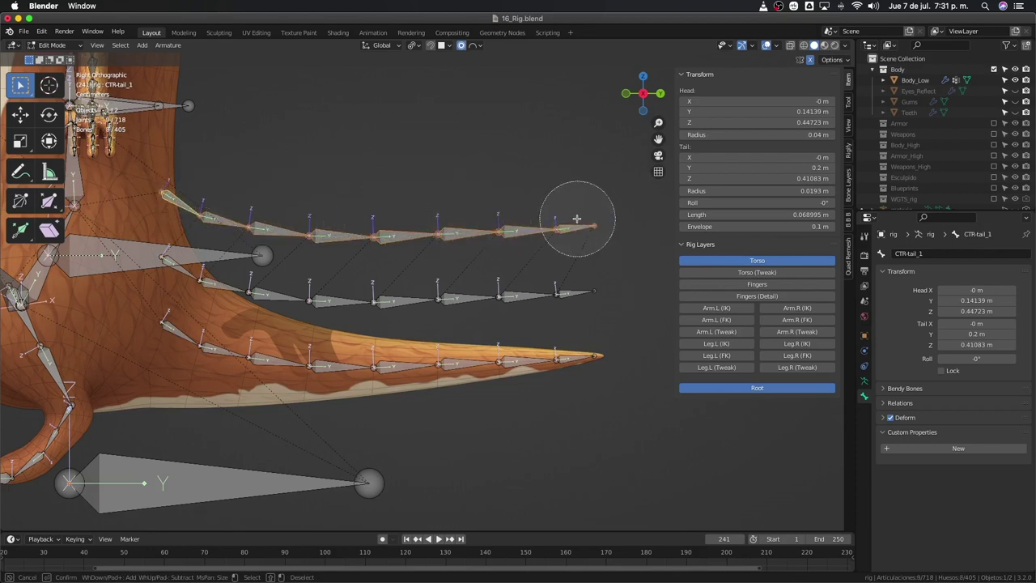
pyautogui.press('Escape')
pyautogui.hotkey('alt', 'p')
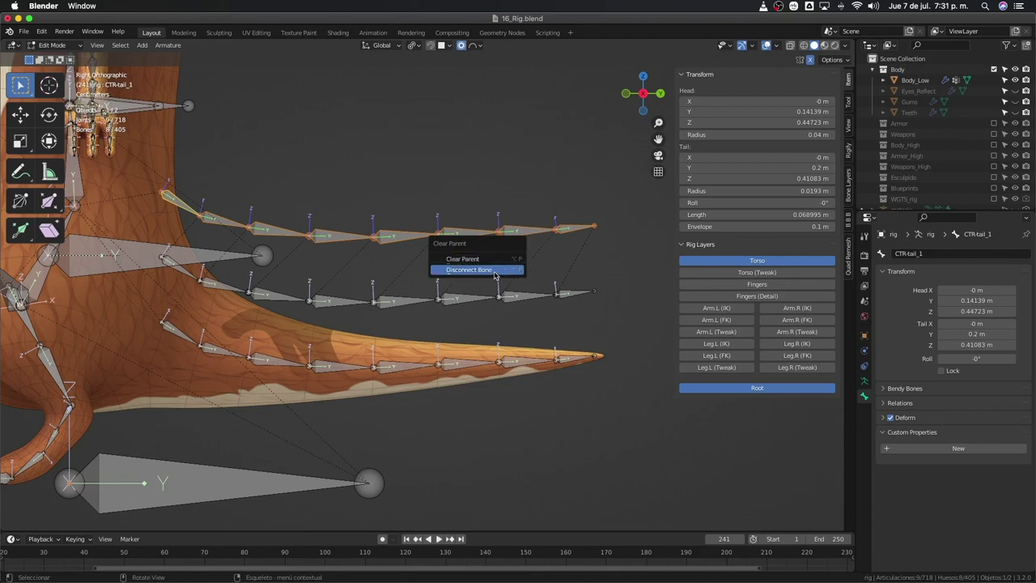
pyautogui.click(496, 272)
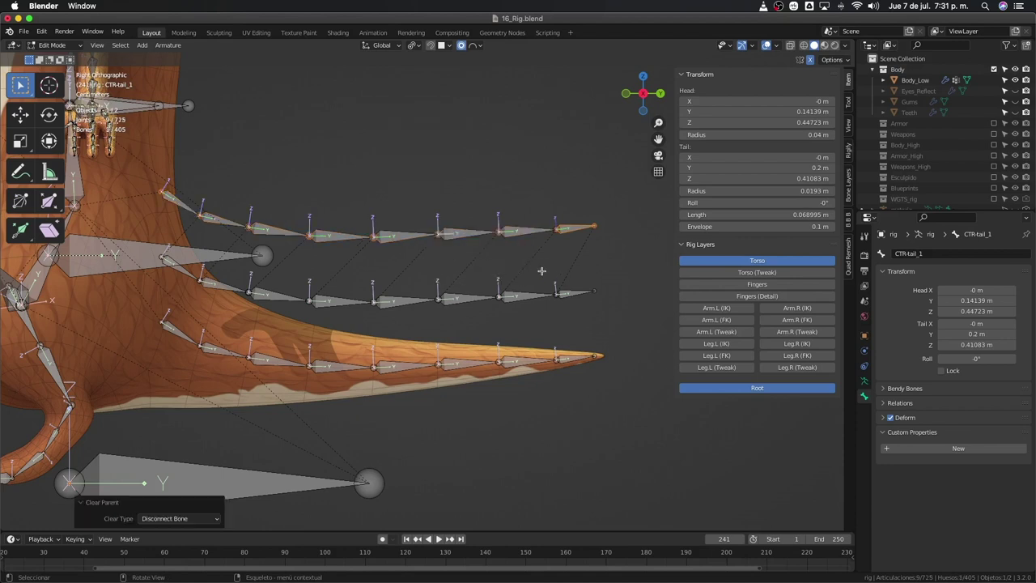
pyautogui.press('g')
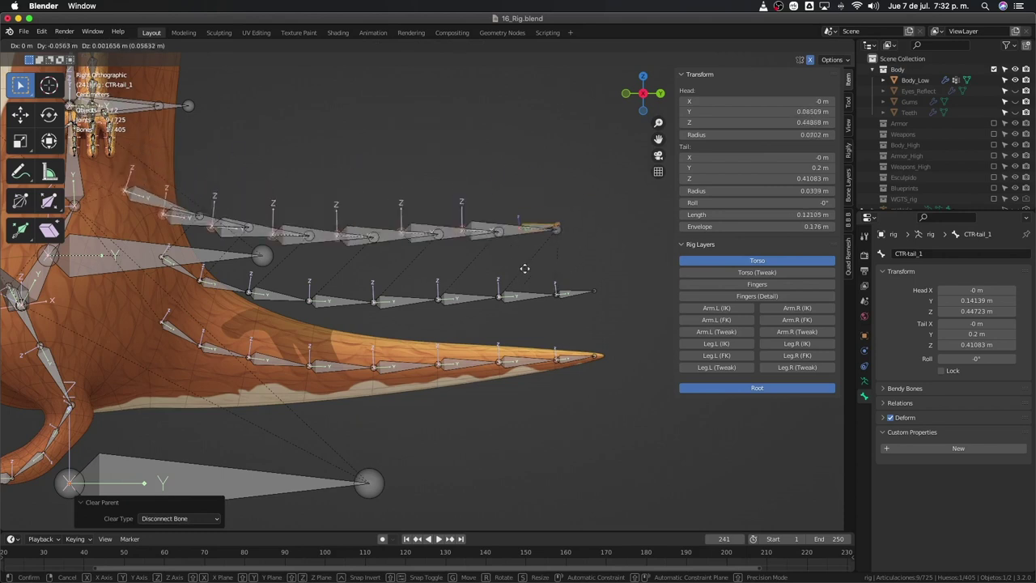
pyautogui.rightClick(551, 249)
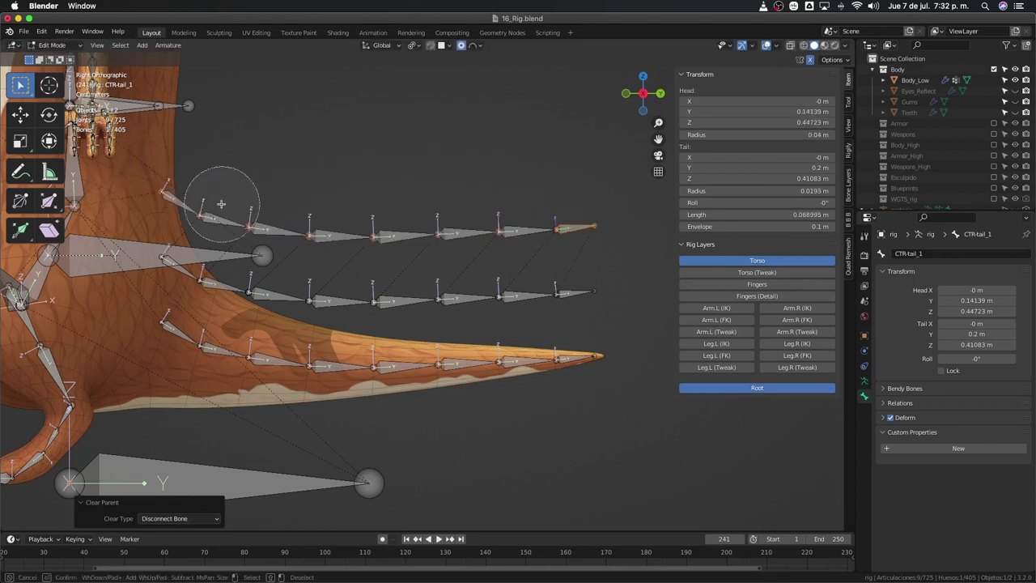
# Step: With pivot set to Individual Origins, scale the selected CTR tail bones to 0.613
pyautogui.click(569, 228)
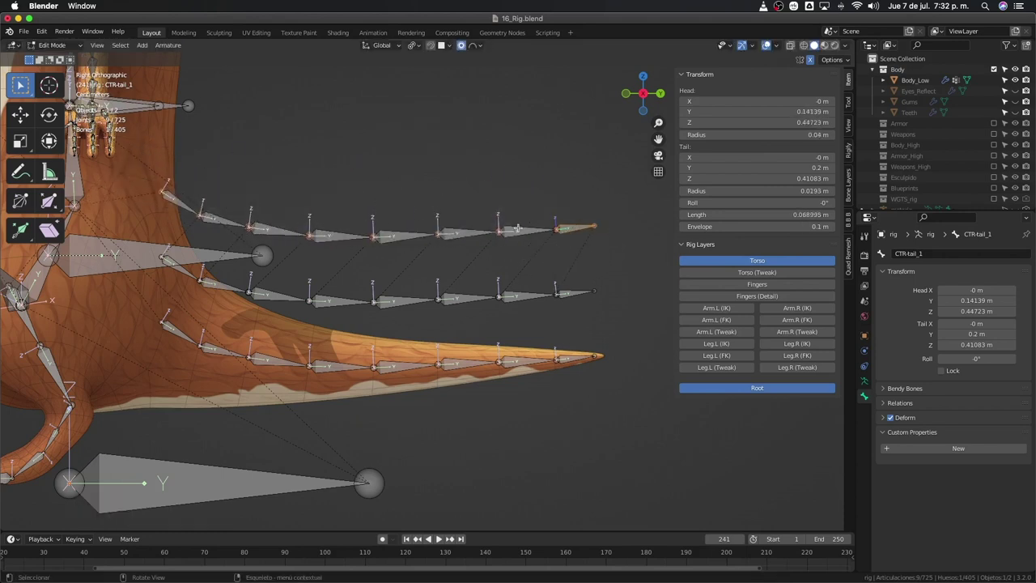
pyautogui.press('c')
pyautogui.moveTo(197, 180)
pyautogui.mouseDown()
pyautogui.moveTo(355, 213)
pyautogui.moveTo(573, 215)
pyautogui.mouseUp()
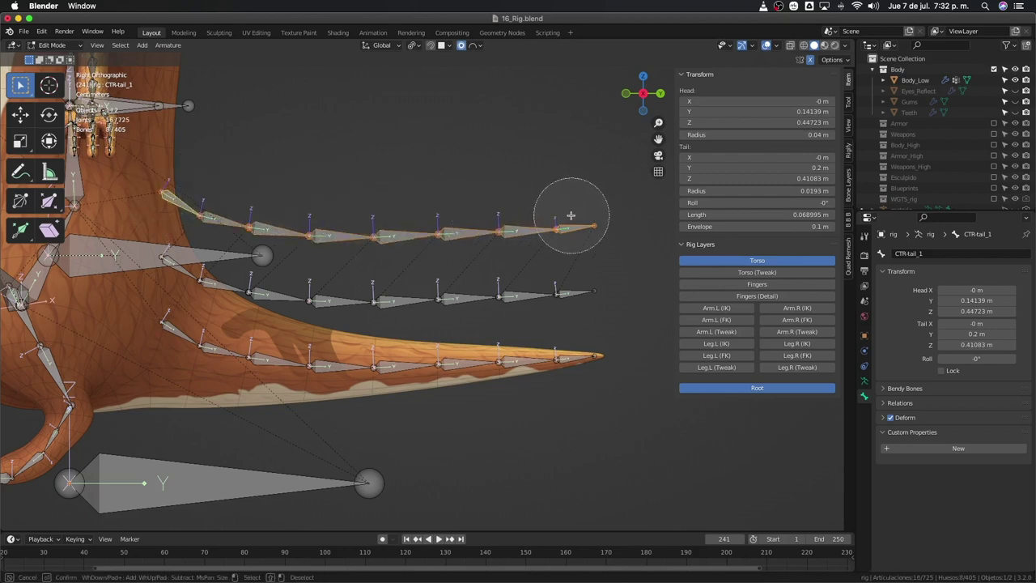
pyautogui.rightClick(573, 215)
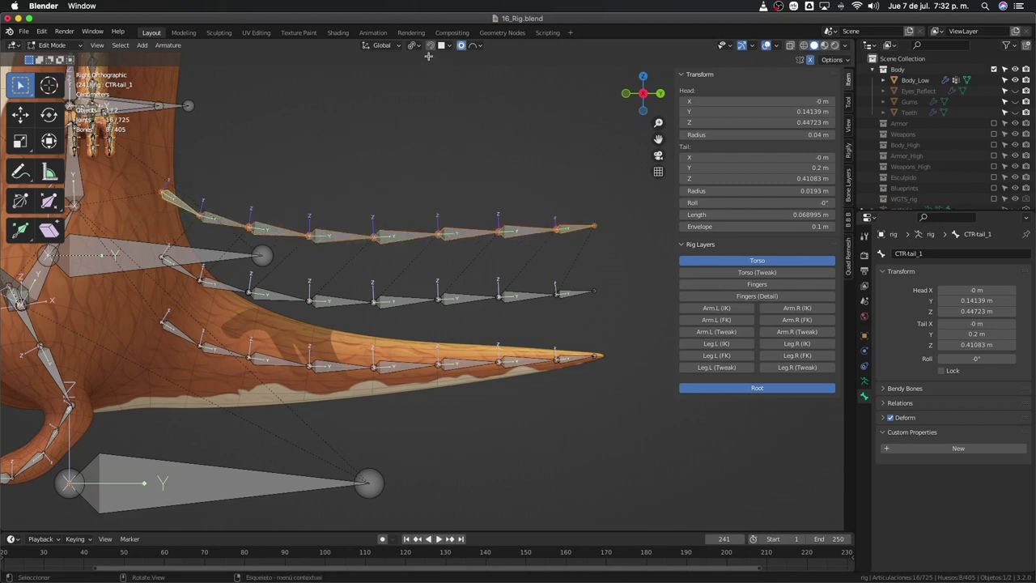
pyautogui.click(415, 45)
pyautogui.click(427, 84)
pyautogui.press('s')
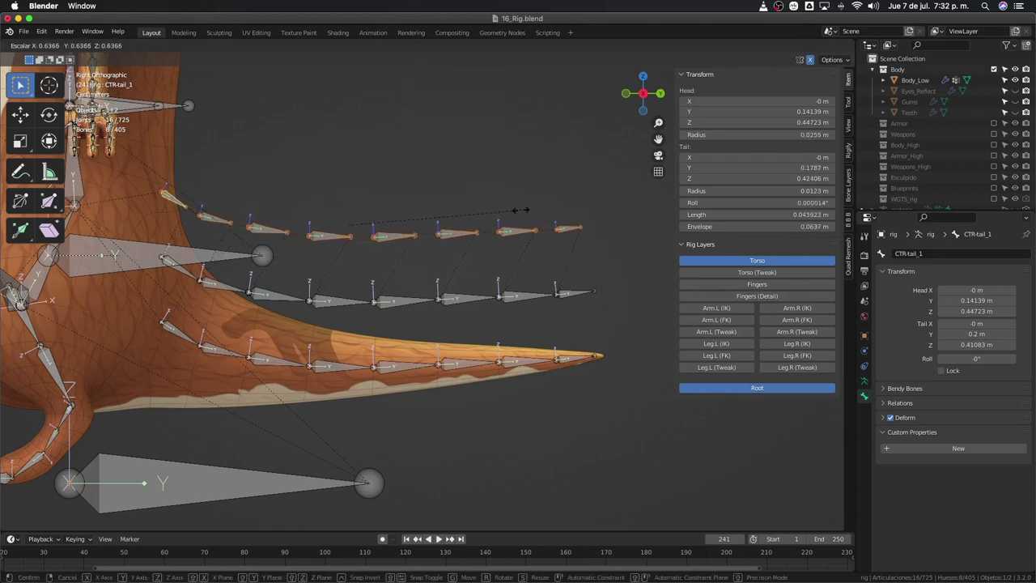
pyautogui.click(514, 210)
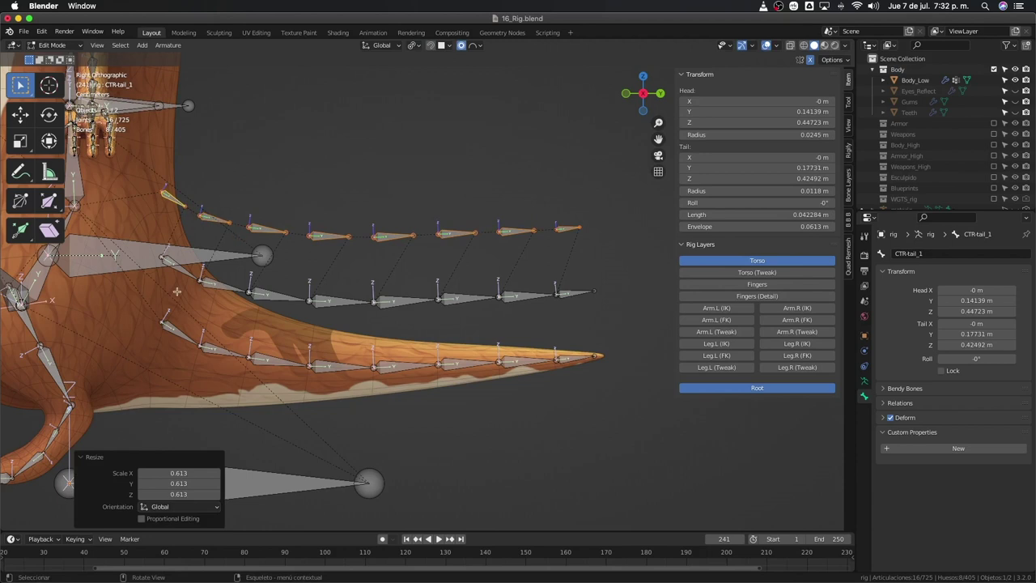
# Step: Switch the armature to Pose Mode and select the TGT-tail_1 and DEF-tail_1 bones
pyautogui.click(177, 337)
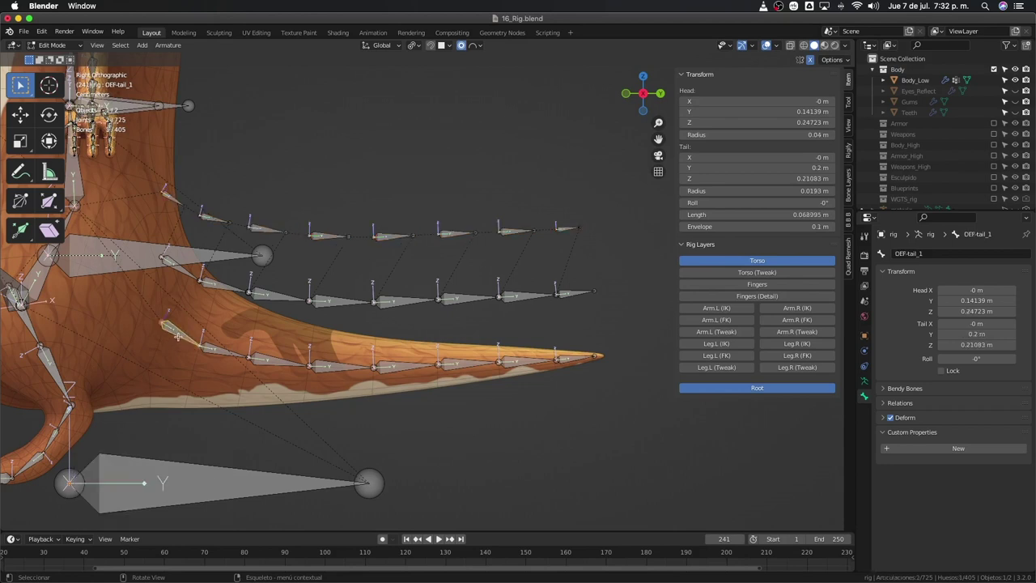
pyautogui.click(183, 275)
pyautogui.hotkey('ctrl', 'Tab')
pyautogui.scroll(1, 366, 318)
pyautogui.scroll(2, 366, 318)
pyautogui.scroll(2, 365, 318)
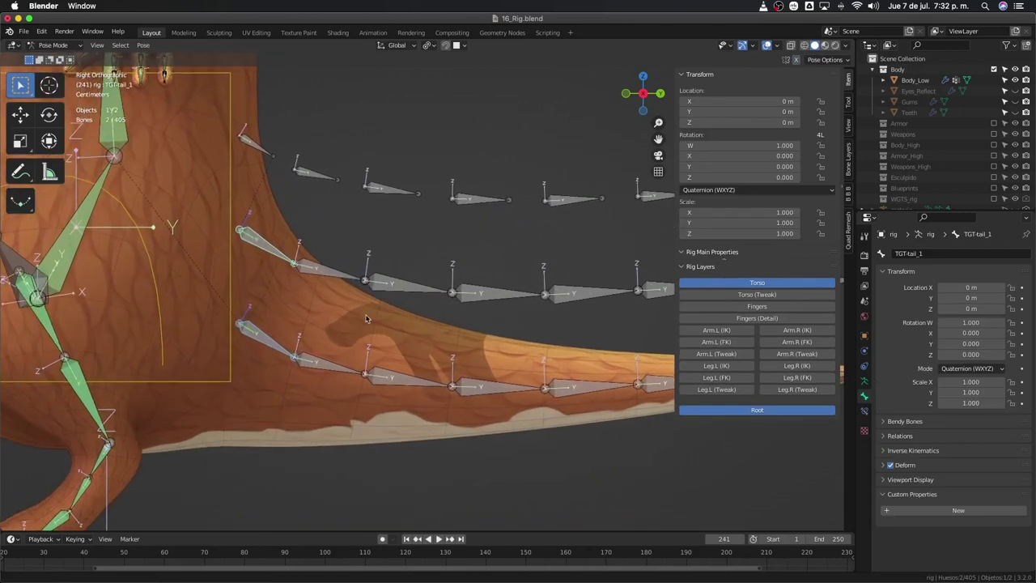
pyautogui.hscroll(-1, 365, 318)
pyautogui.keyDown('shift'); pyautogui.click(268, 343); pyautogui.keyUp('shift')
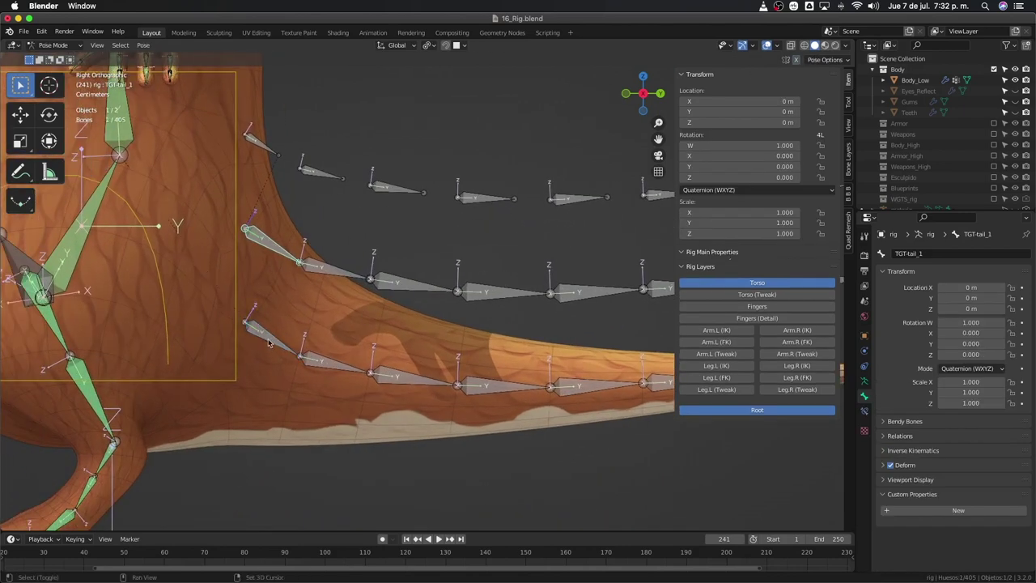
pyautogui.keyDown('shift'); pyautogui.click(268, 342); pyautogui.keyUp('shift')
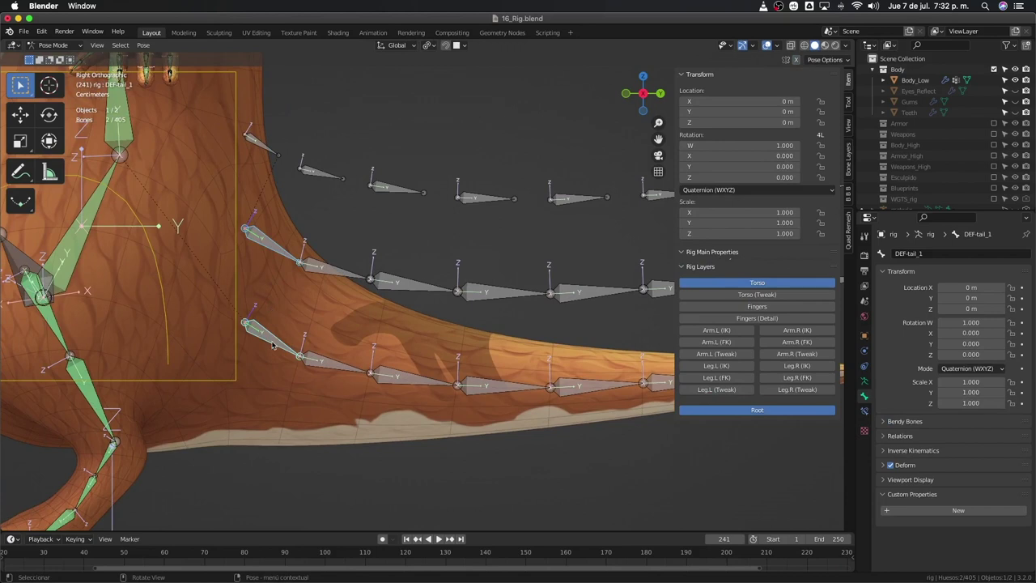
pyautogui.hscroll(5, 273, 344)
pyautogui.hscroll(3, 405, 307)
pyautogui.hscroll(2, 524, 275)
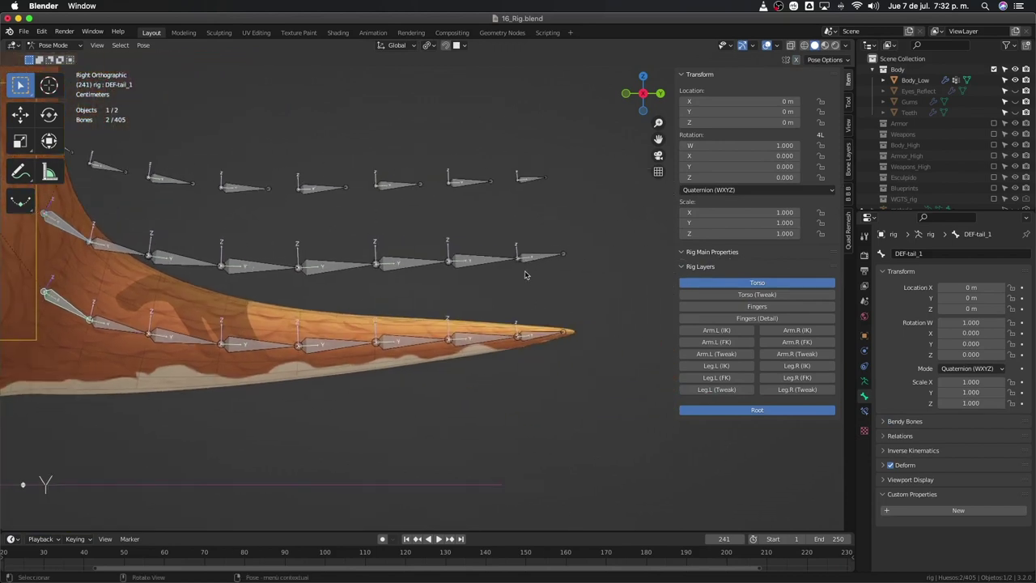
# Step: Add Copy Transforms constraints so DEF-tail_8 and DEF-tail_7 follow TGT-tail_8 and TGT-tail_7
pyautogui.click(532, 261)
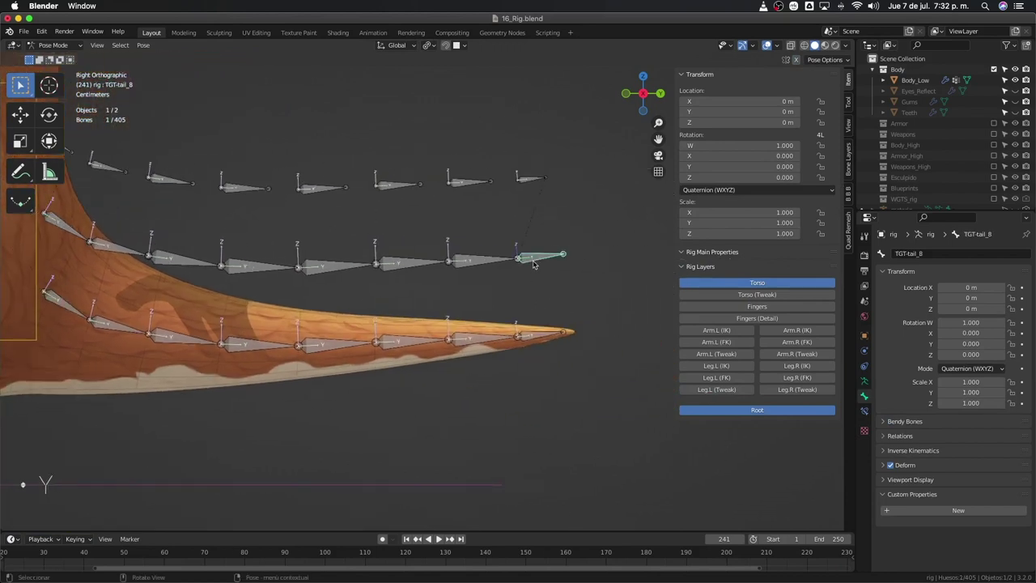
pyautogui.keyDown('shift'); pyautogui.click(537, 344); pyautogui.keyUp('shift')
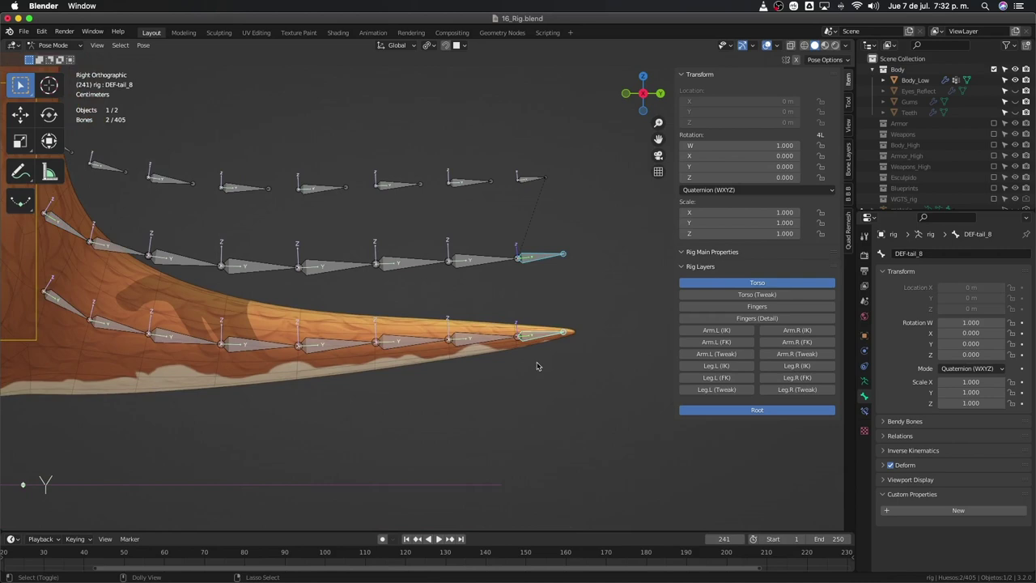
pyautogui.hotkey('ctrl', 'shift', 'c')
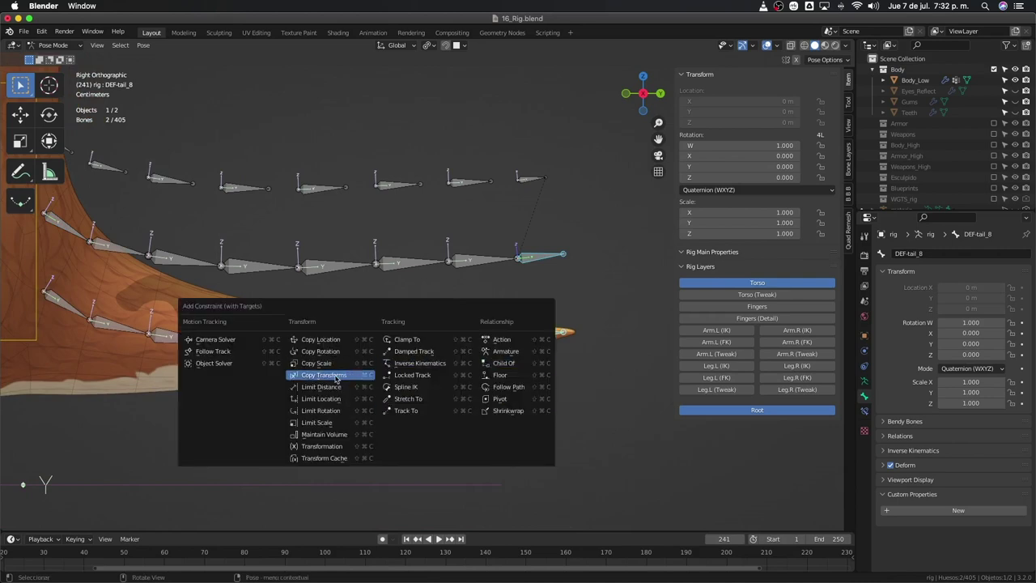
pyautogui.click(336, 378)
pyautogui.click(468, 334)
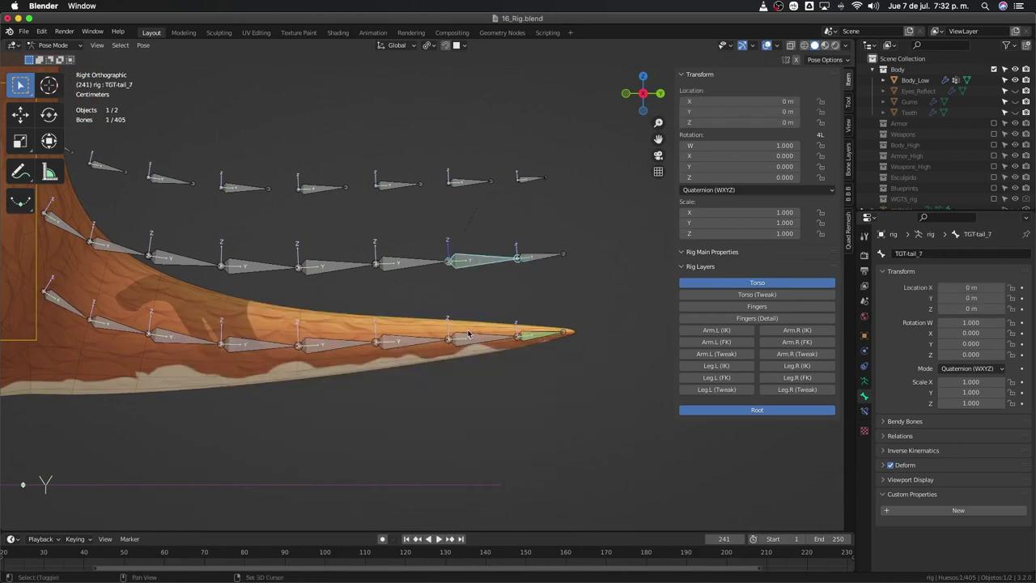
pyautogui.keyDown('shift'); pyautogui.click(468, 334); pyautogui.keyUp('shift')
pyautogui.hotkey('ctrl', 'shift', 'c')
pyautogui.click(467, 333)
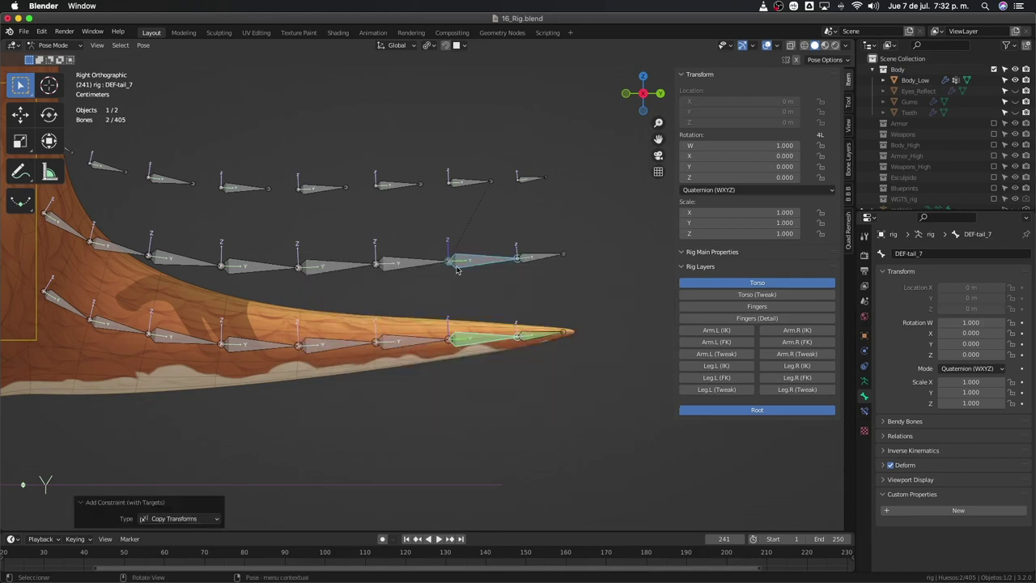
# Step: Test-rotate and test-move TGT-tail_7, cancelling each, to confirm the tail follows
pyautogui.click(500, 267)
pyautogui.press('r')
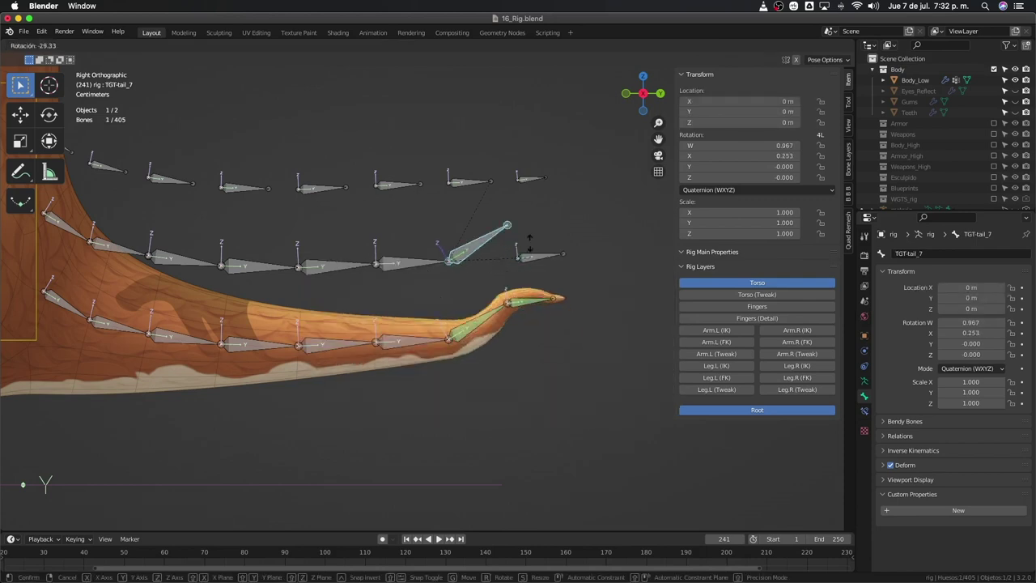
pyautogui.press('Escape')
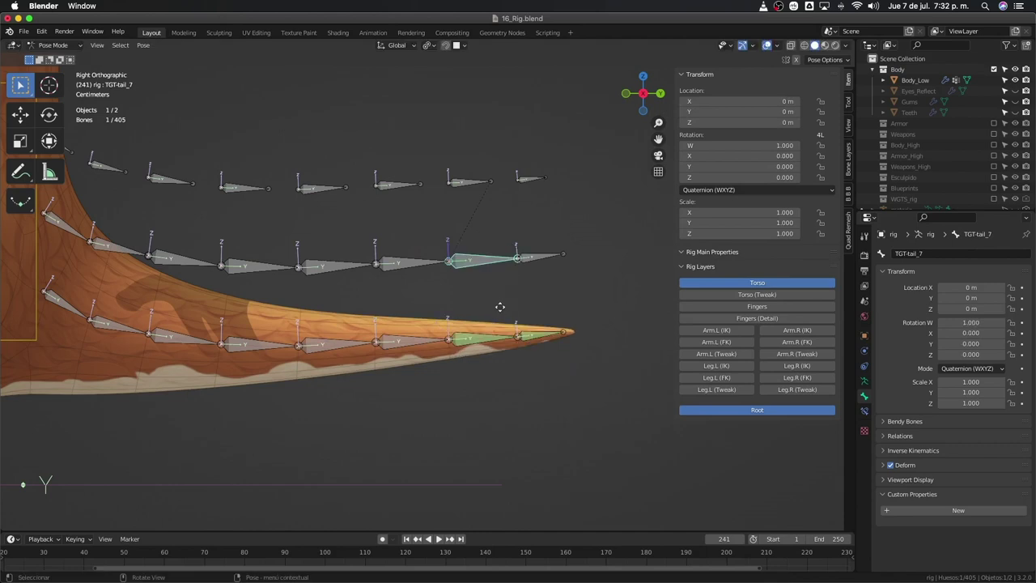
pyautogui.press('g')
pyautogui.press('Escape')
pyautogui.press('g')
pyautogui.press('Escape')
pyautogui.scroll(-1, 476, 343)
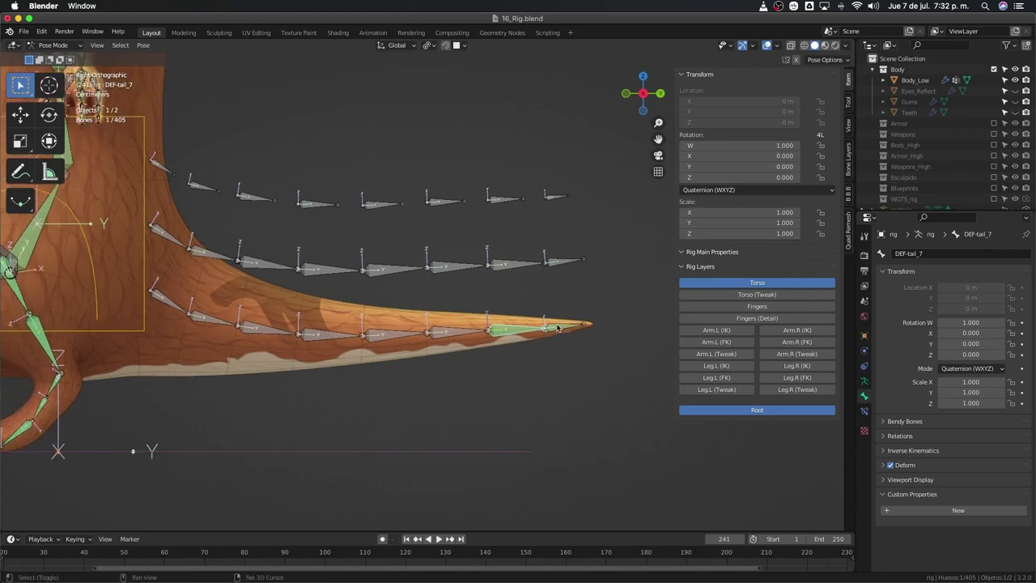
# Step: In Edit Mode, circle-select the lower-tail DEF bones and parent them to root with Keep Offset
pyautogui.keyDown('shift'); pyautogui.click(467, 340); pyautogui.keyUp('shift')
pyautogui.press('Tab')
pyautogui.press('c')
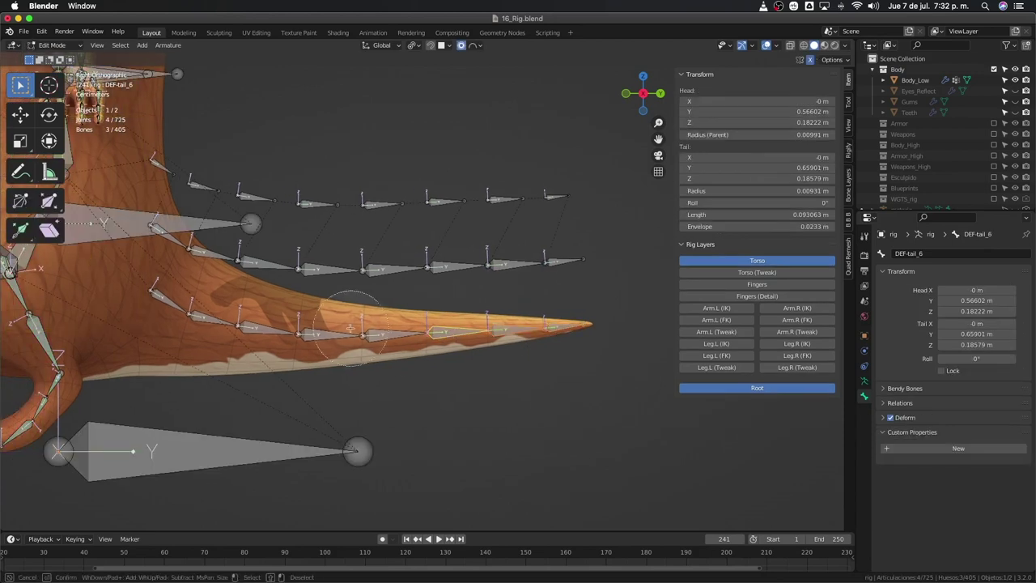
pyautogui.moveTo(216, 312); pyautogui.dragTo(497, 347)
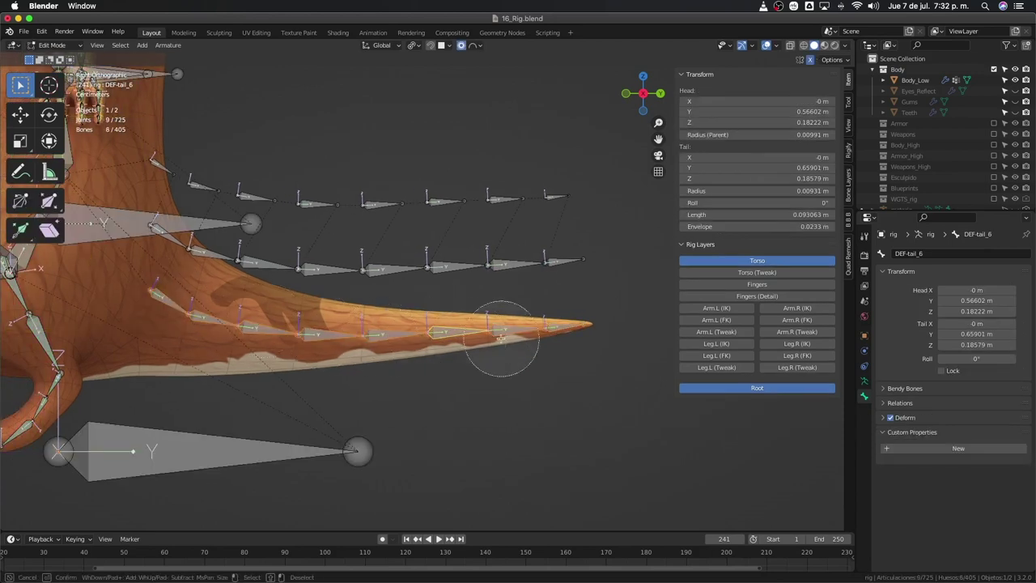
pyautogui.rightClick(497, 347)
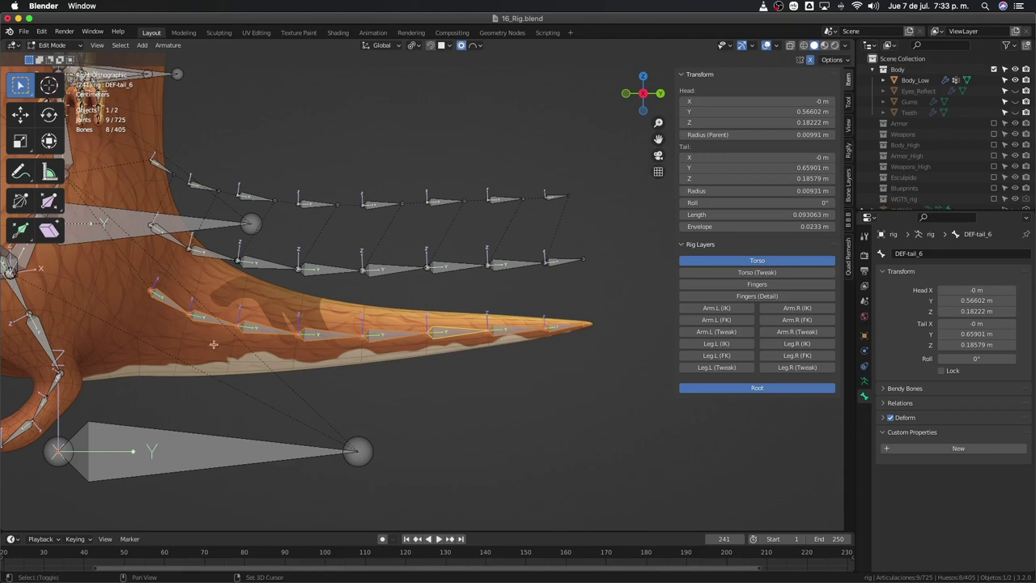
pyautogui.keyDown('shift'); pyautogui.moveTo(176, 468); pyautogui.dragTo(256, 462, button='middle'); pyautogui.keyUp('shift')
pyautogui.keyDown('shift'); pyautogui.click(269, 445); pyautogui.keyUp('shift')
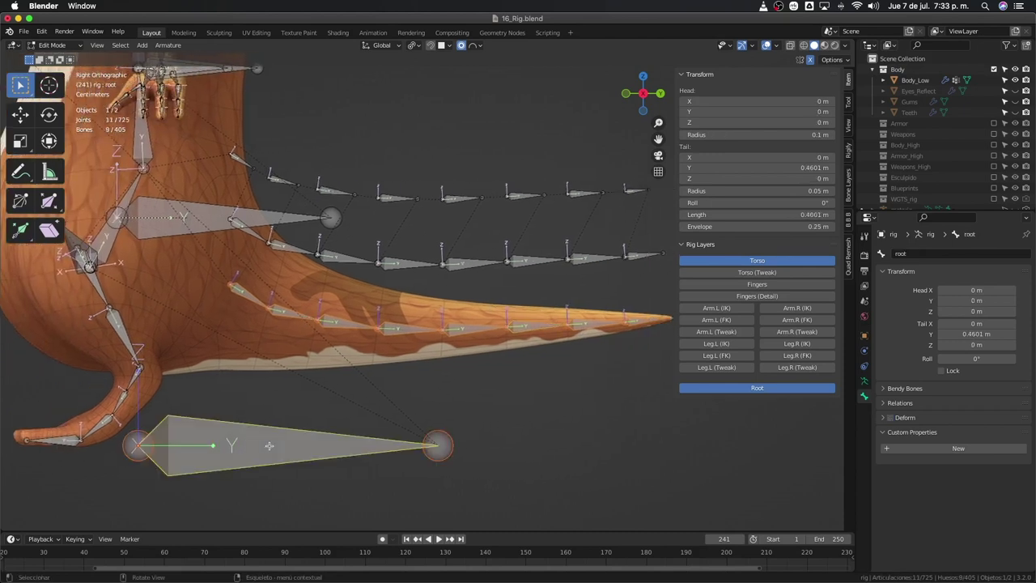
pyautogui.hotkey('ctrl', 'p')
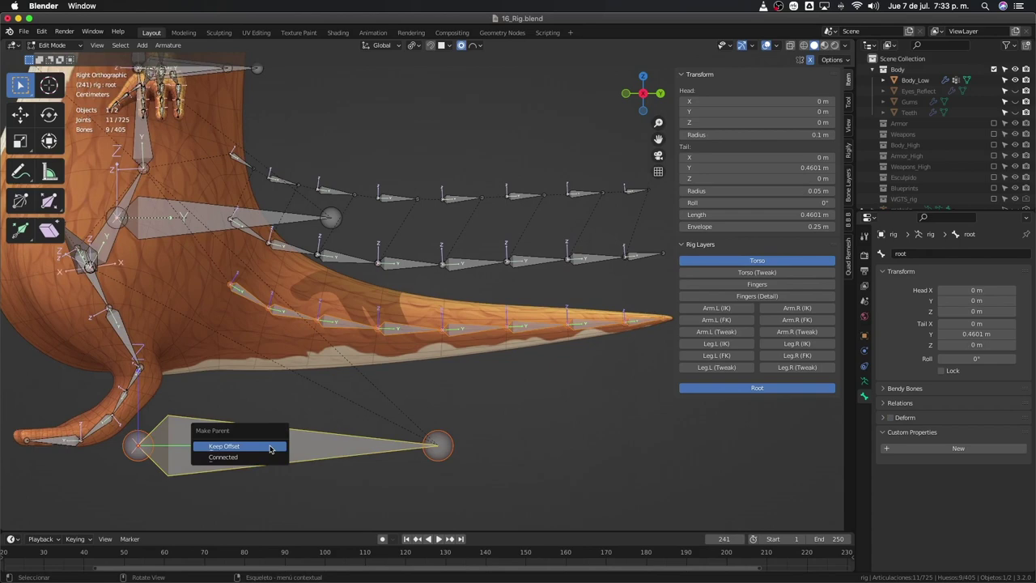
pyautogui.click(271, 445)
pyautogui.keyDown('shift'); pyautogui.moveTo(271, 449); pyautogui.dragTo(424, 346, button='middle'); pyautogui.keyUp('shift')
# Step: In Pose Mode, test-move the root bone and cancel to confirm it carries the tail
pyautogui.hotkey('ctrl', 'Tab')
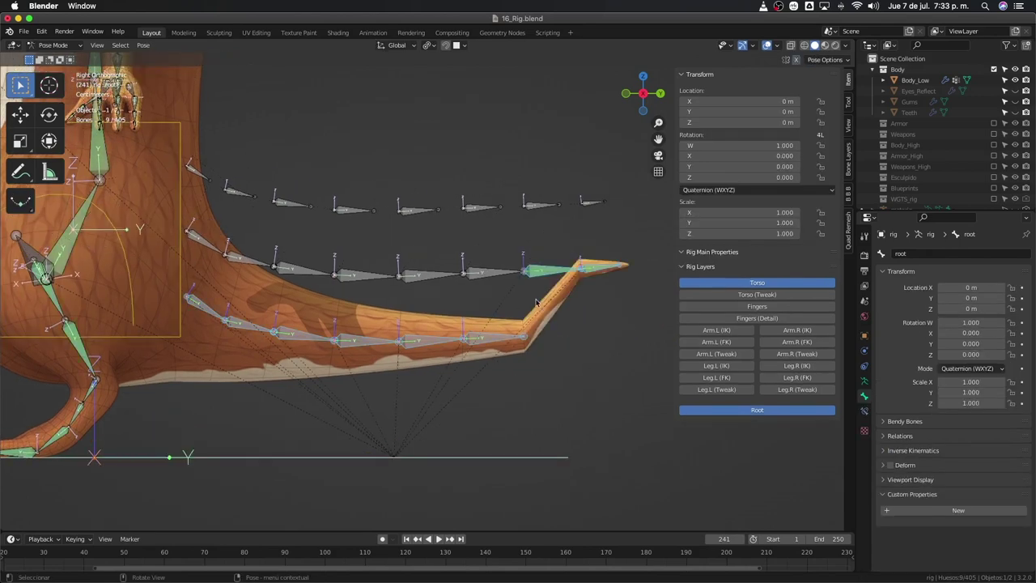
pyautogui.keyDown('shift'); pyautogui.moveTo(486, 332); pyautogui.dragTo(462, 334, button='middle'); pyautogui.keyUp('shift')
pyautogui.press('g')
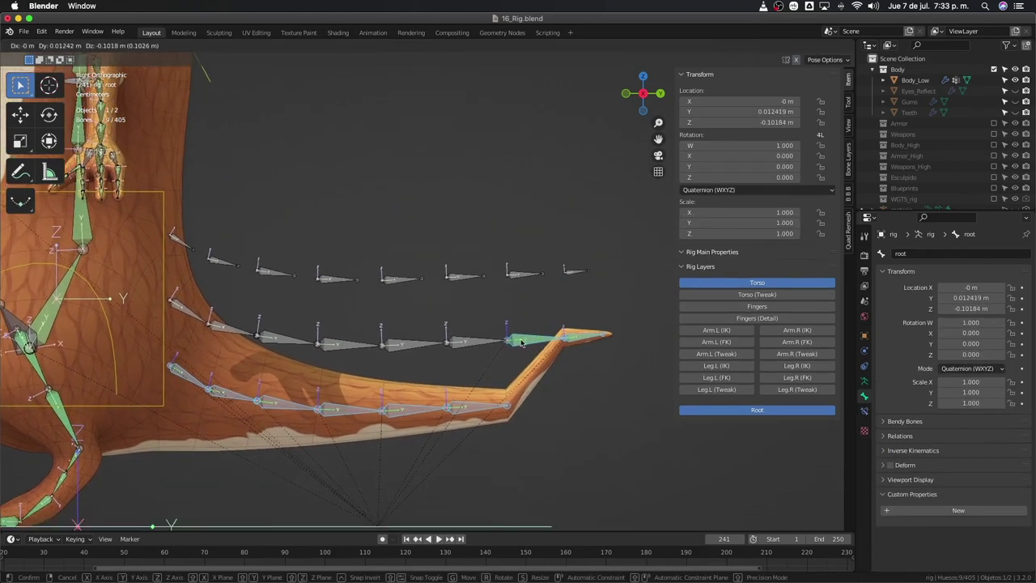
pyautogui.rightClick(521, 344)
pyautogui.press('Tab')
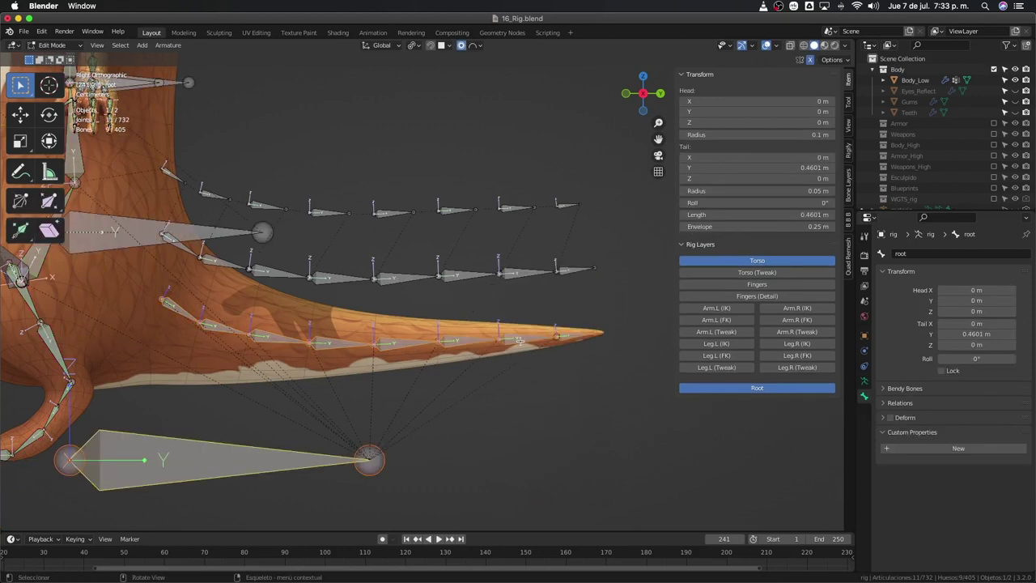
pyautogui.press('Tab')
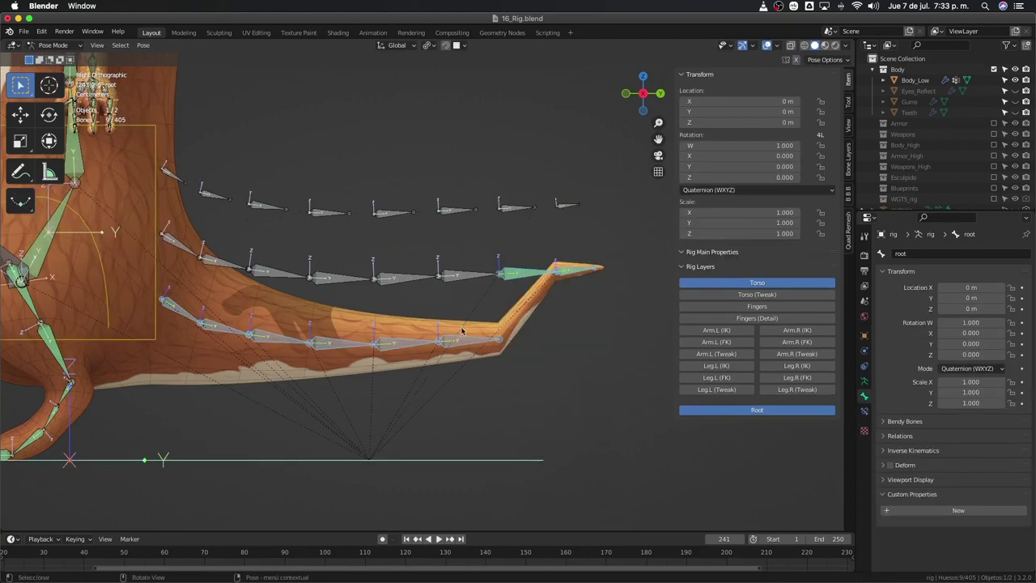
# Step: Add a Copy Transforms constraint making DEF-tail_6 follow TGT-tail_6
pyautogui.click(462, 340)
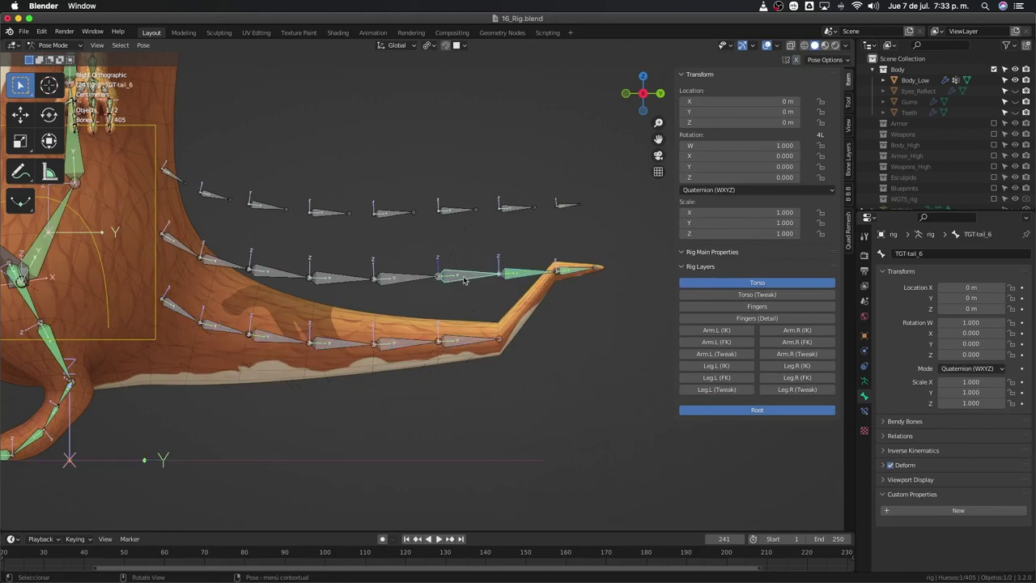
pyautogui.keyDown('shift'); pyautogui.click(457, 344); pyautogui.keyUp('shift')
pyautogui.hotkey('ctrl', 'shift', 'c')
pyautogui.click(457, 344)
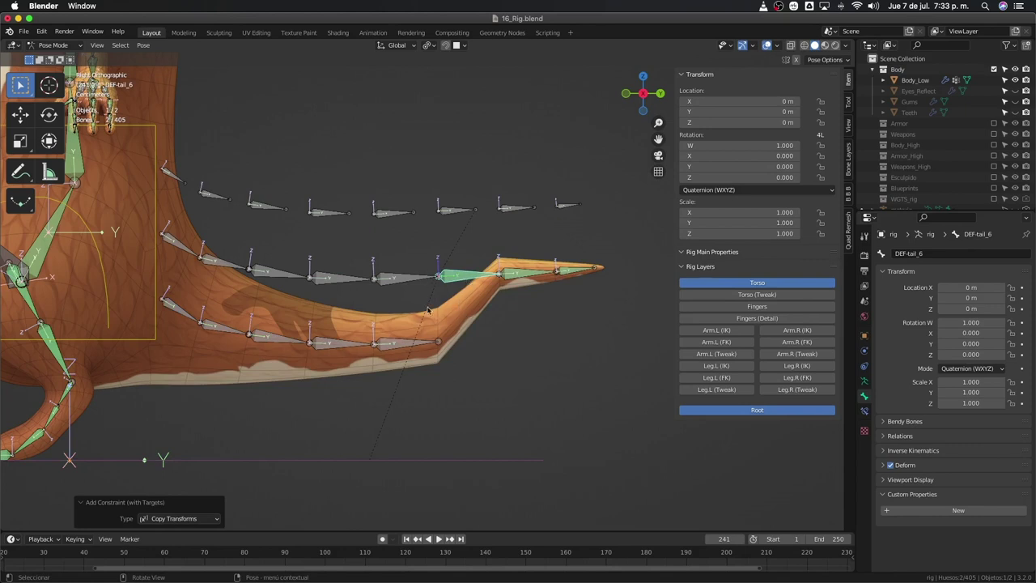
# Step: Add Copy Transforms constraints tying DEF-tail_5, DEF-tail_4 and DEF-tail_3 to their TGT-tail targets
pyautogui.keyDown('shift'); pyautogui.click(410, 287); pyautogui.keyUp('shift')
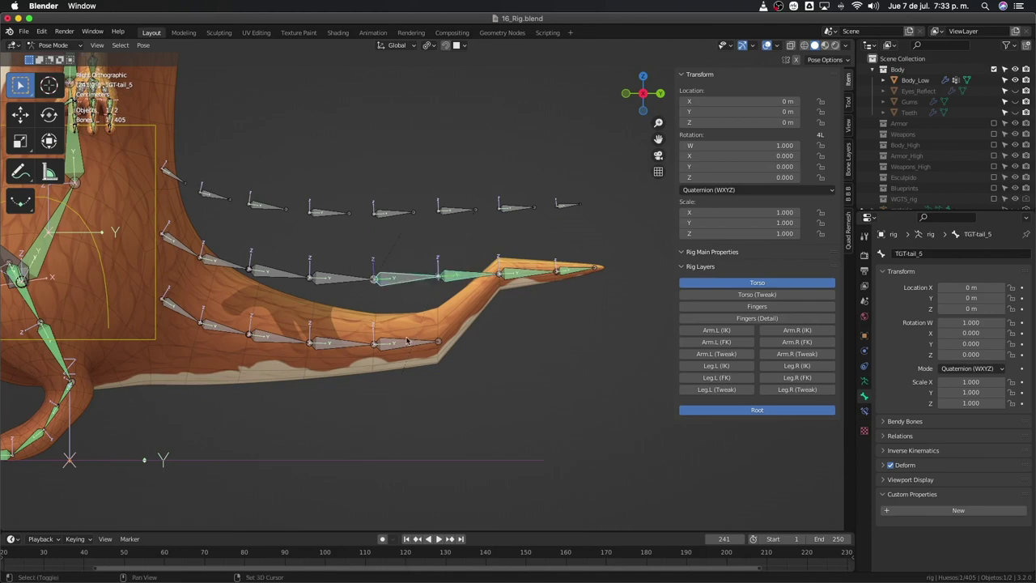
pyautogui.hotkey('ctrl', 'shift', 'c')
pyautogui.click(406, 343)
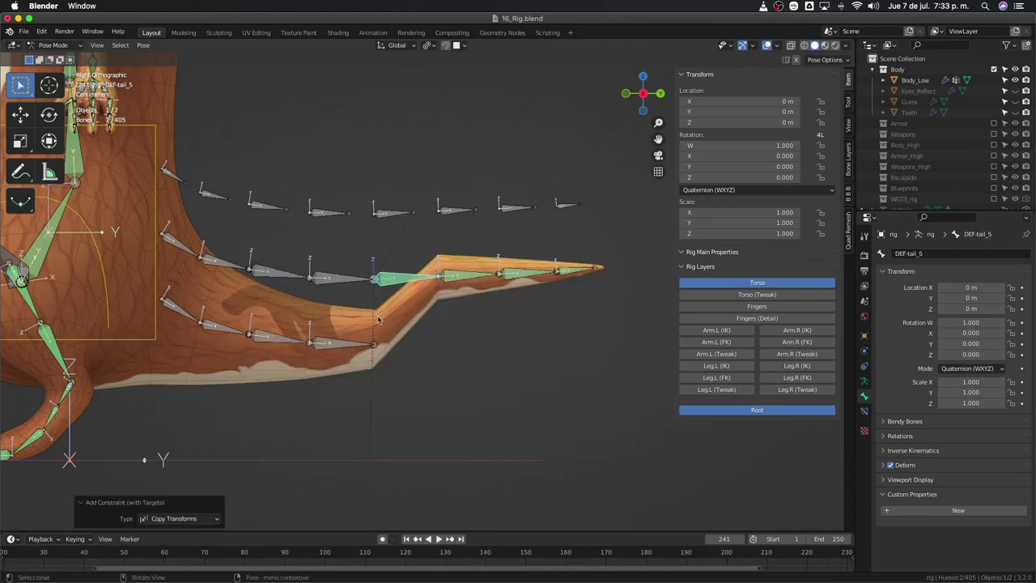
pyautogui.keyDown('shift'); pyautogui.click(284, 278); pyautogui.keyUp('shift')
pyautogui.hotkey('ctrl', 'shift', 'c')
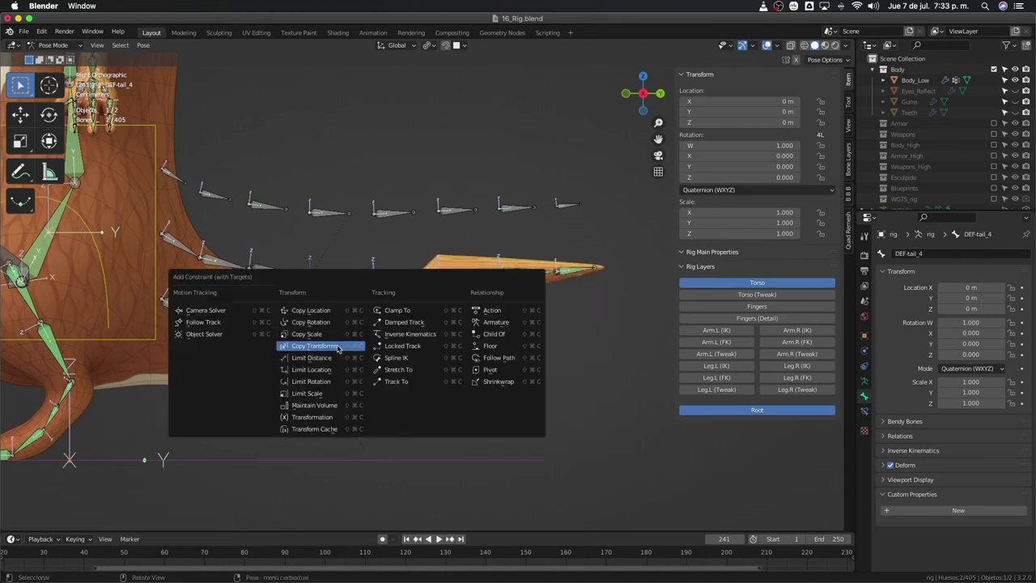
pyautogui.click(284, 281)
pyautogui.keyDown('shift'); pyautogui.click(284, 280); pyautogui.keyUp('shift')
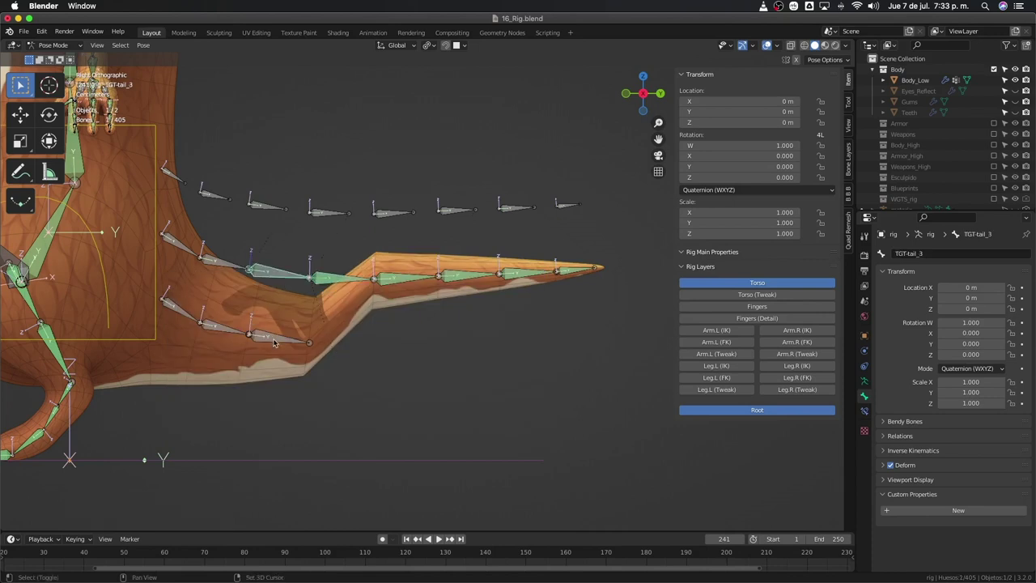
pyautogui.keyDown('shift'); pyautogui.click(274, 344); pyautogui.keyUp('shift')
pyautogui.hotkey('ctrl', 'shift', 'c')
pyautogui.click(274, 340)
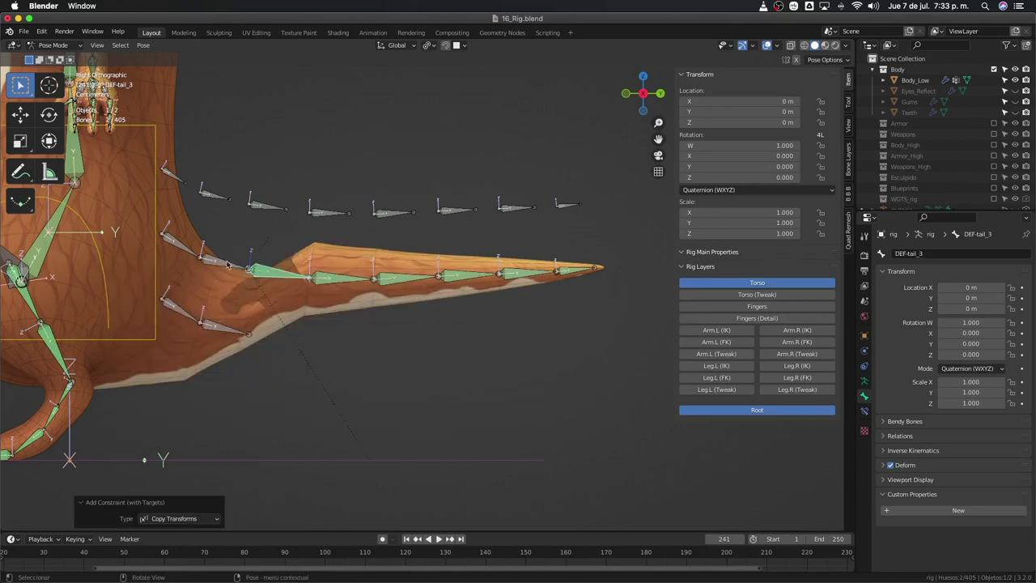
# Step: Add Copy Transforms constraints tying DEF-tail_2 and DEF-tail_1 to their TGT-tail targets
pyautogui.keyDown('shift'); pyautogui.click(227, 265); pyautogui.keyUp('shift')
pyautogui.keyDown('shift'); pyautogui.click(220, 328); pyautogui.keyUp('shift')
pyautogui.hotkey('ctrl', 'shift', 'c')
pyautogui.click(222, 331)
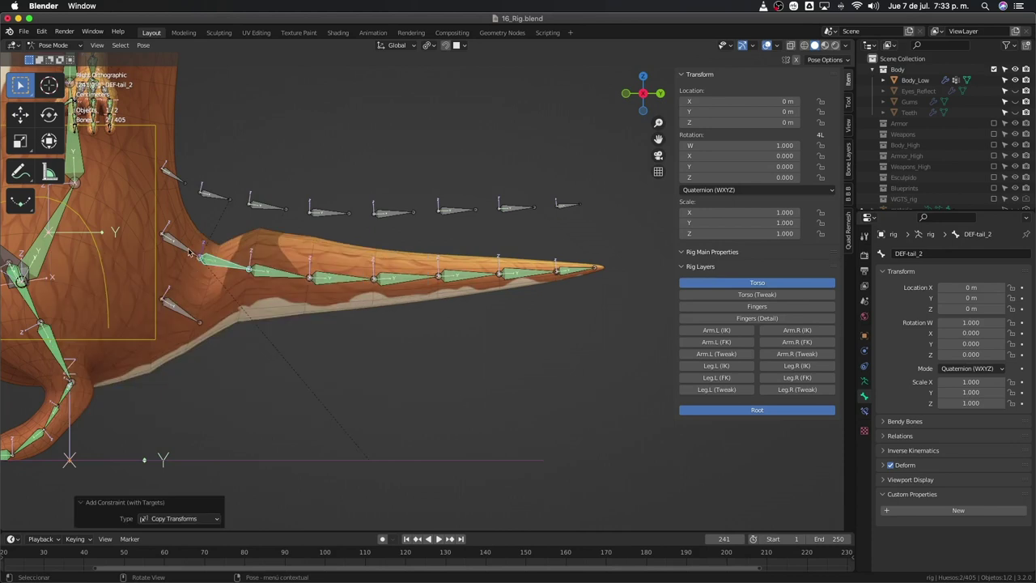
pyautogui.keyDown('shift'); pyautogui.click(189, 312); pyautogui.keyUp('shift')
pyautogui.keyDown('shift'); pyautogui.click(186, 318); pyautogui.keyUp('shift')
pyautogui.hotkey('ctrl', 'shift', 'c')
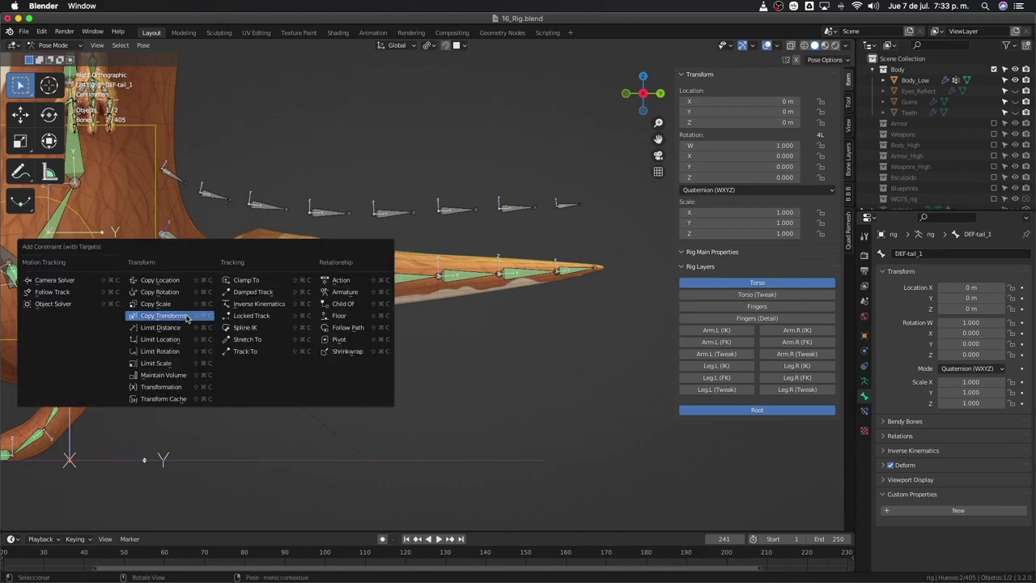
pyautogui.click(183, 329)
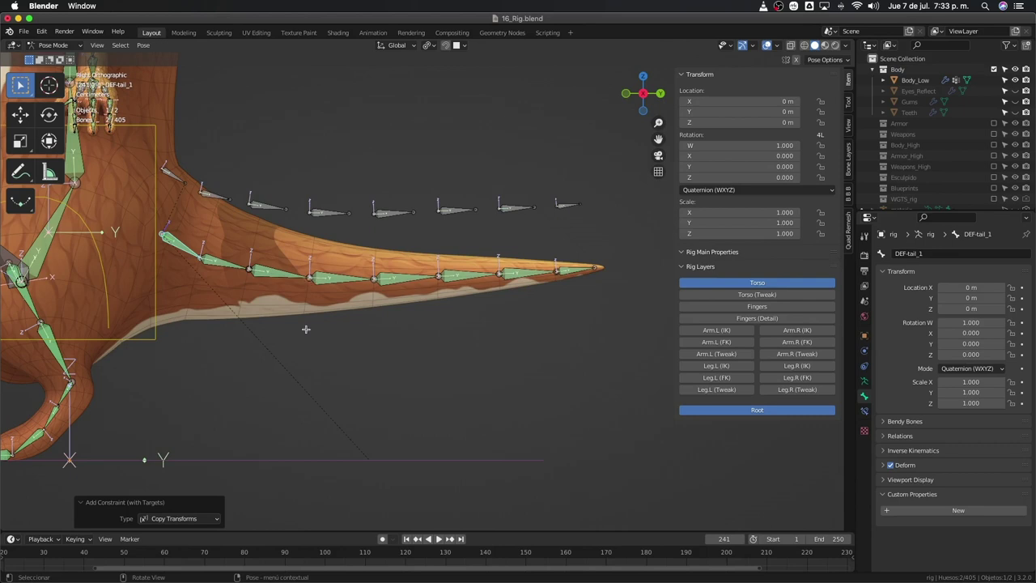
pyautogui.press('Tab')
# Step: Circle-select the bones running along the otter's tail
pyautogui.scroll(-3, 324, 340)
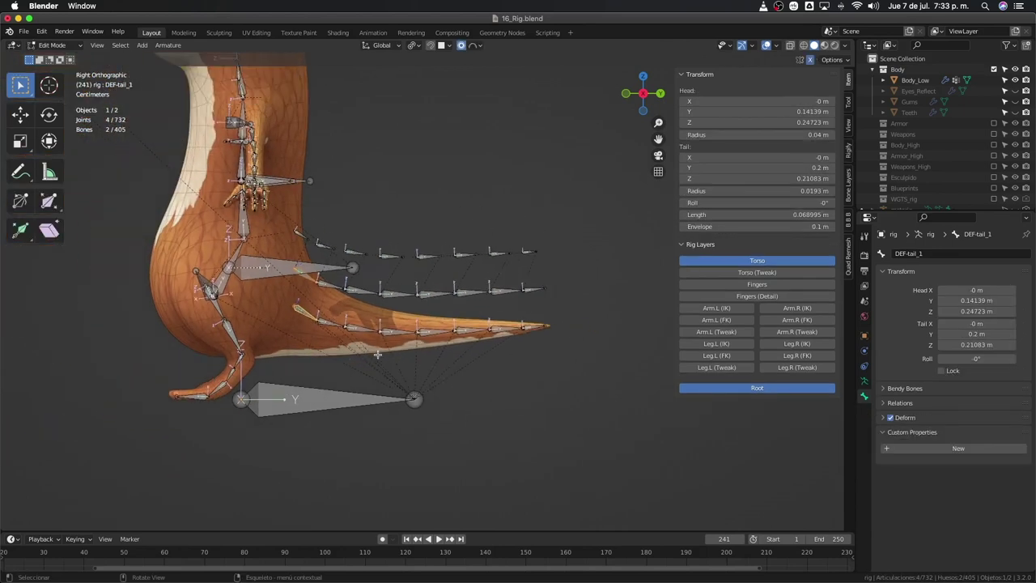
pyautogui.press('c')
pyautogui.moveTo(335, 347); pyautogui.dragTo(530, 348)
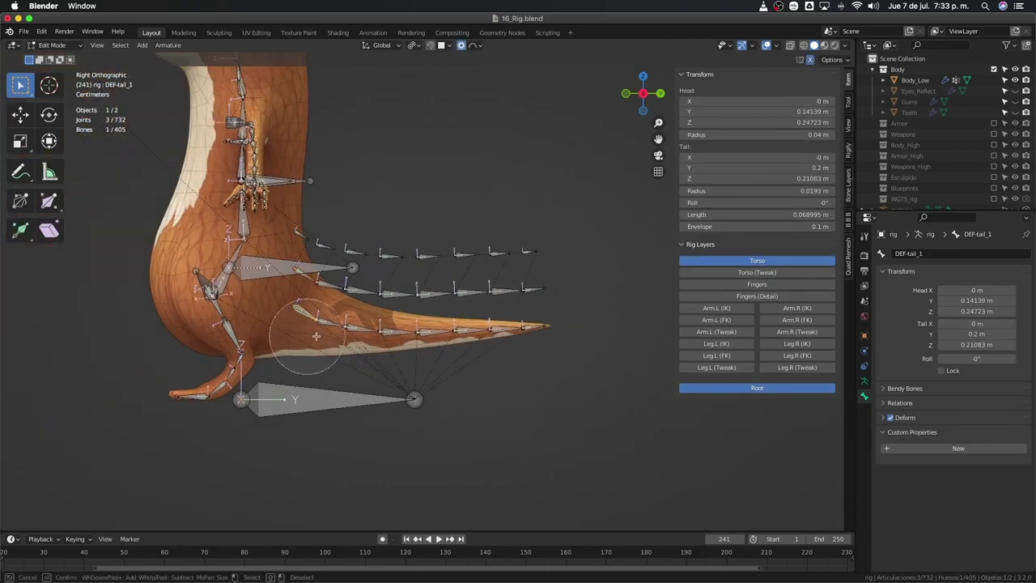
pyautogui.rightClick(529, 348)
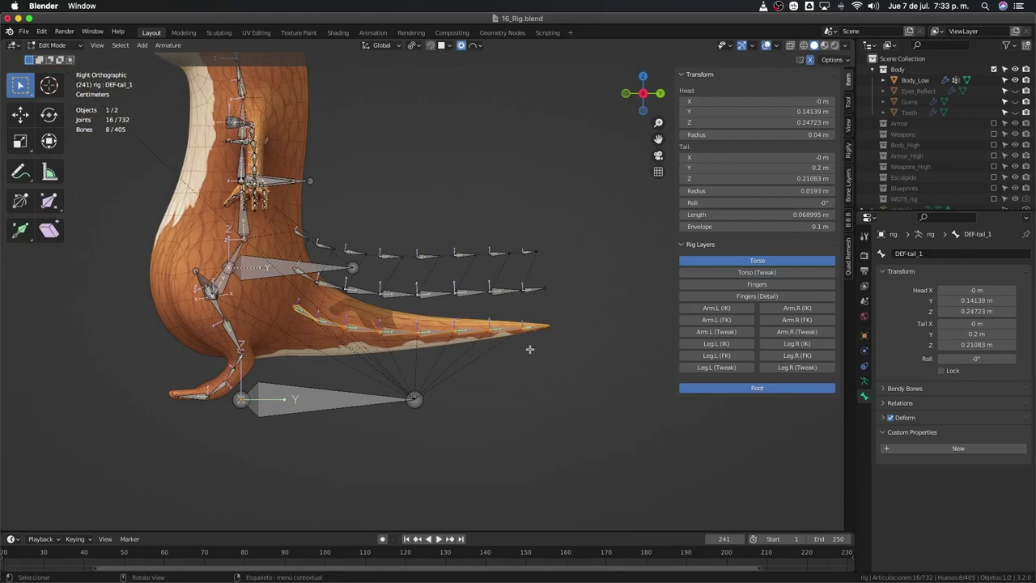
# Step: In the armature's Object Data settings, show a different bone layer to hide the large control bones
pyautogui.click(863, 384)
pyautogui.click(1004, 320)
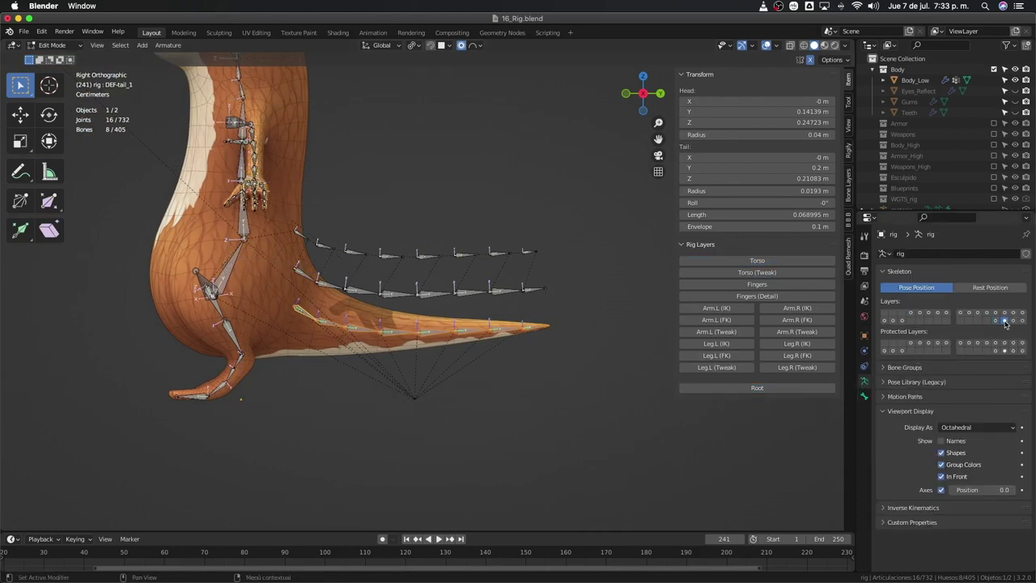
pyautogui.scroll(-3, 377, 405)
pyautogui.scroll(3, 259, 316)
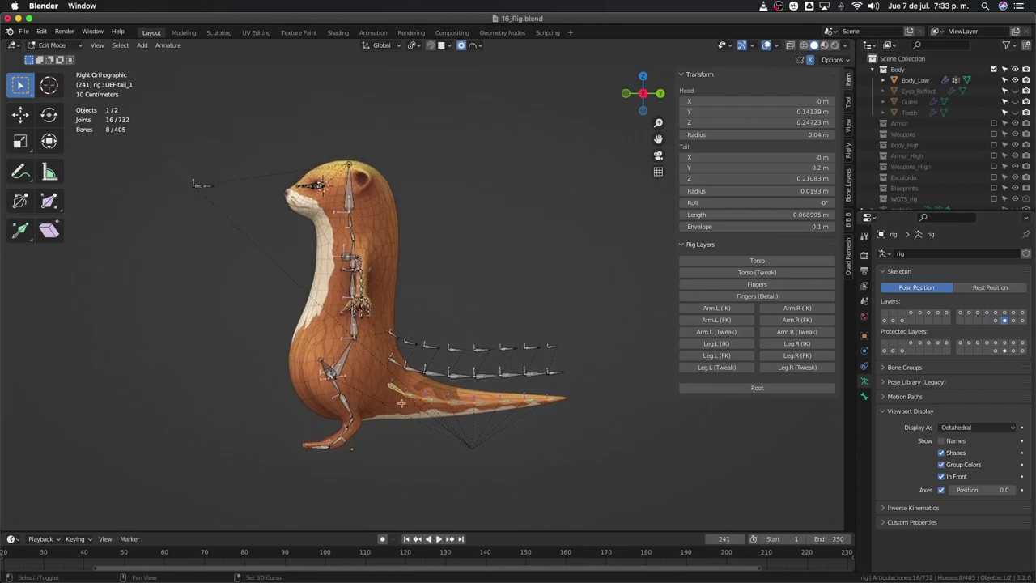
# Step: Zoom onto the otter's head and pick out the eye bones, checking the head rotation bone's layer
pyautogui.scroll(5, 94, 139)
pyautogui.moveTo(94, 140); pyautogui.dragTo(389, 297, button='middle')
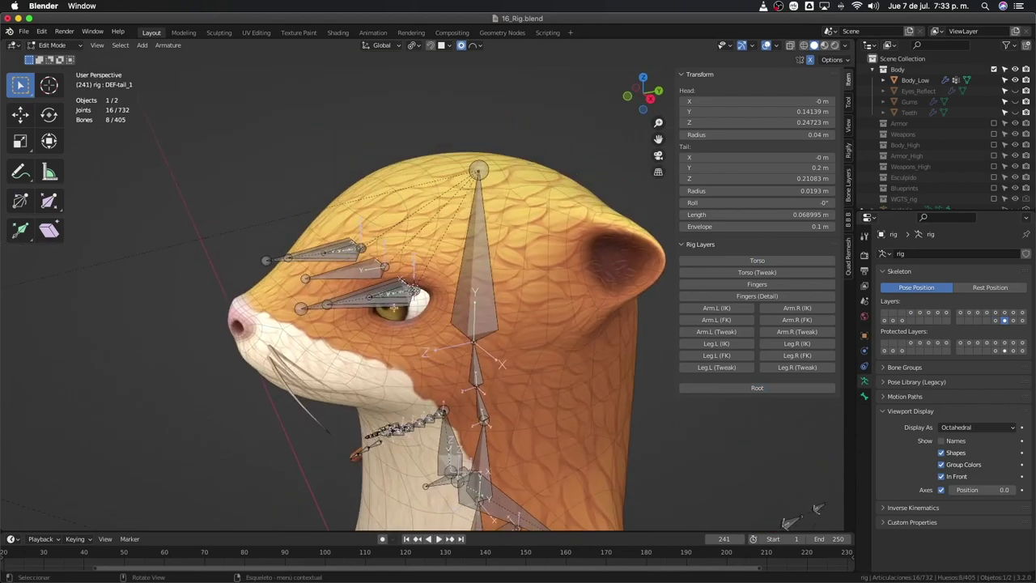
pyautogui.click(365, 295)
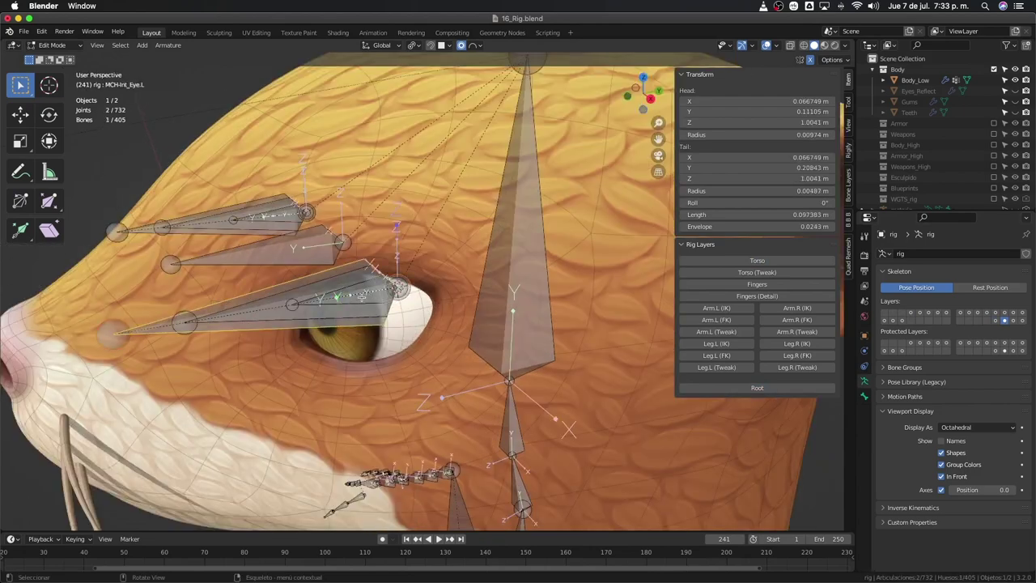
pyautogui.click(356, 301)
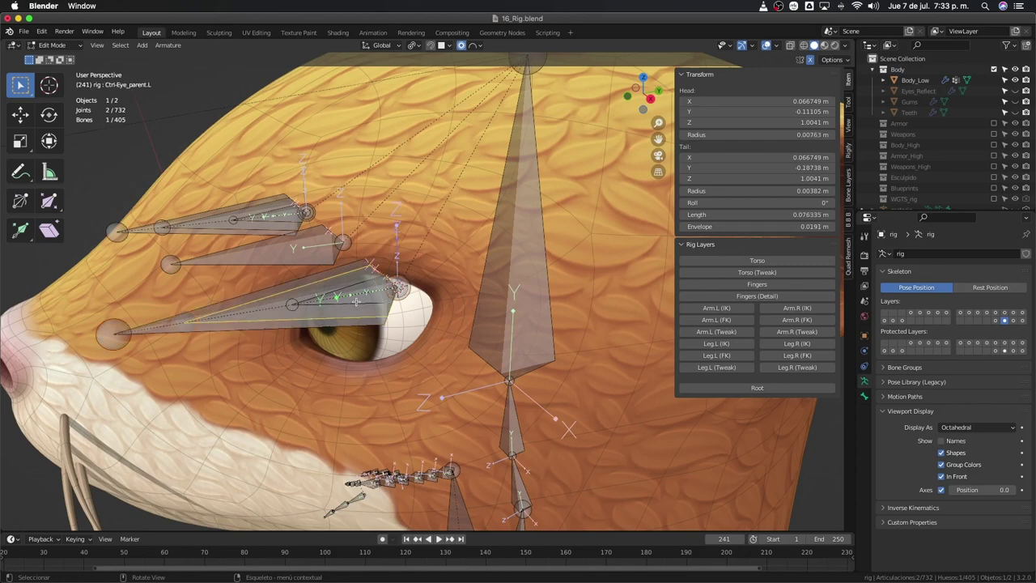
pyautogui.click(356, 301)
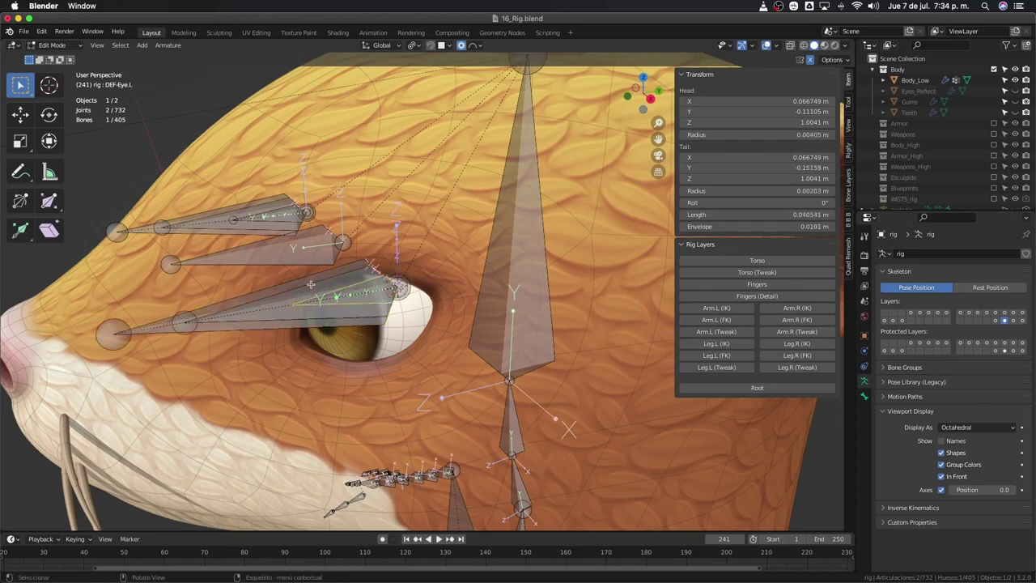
pyautogui.scroll(-5, 360, 272)
pyautogui.click(361, 272)
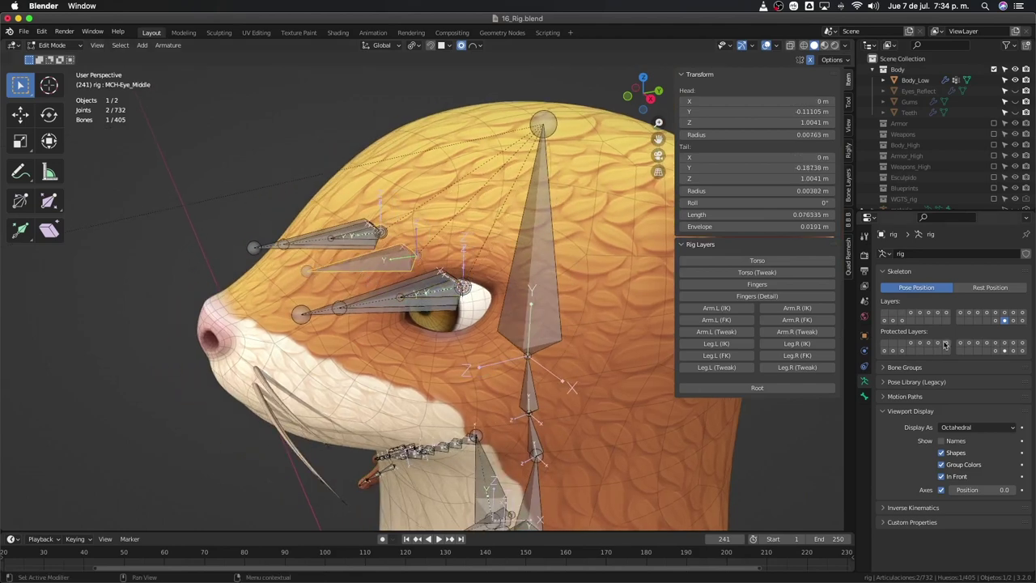
pyautogui.click(1012, 320)
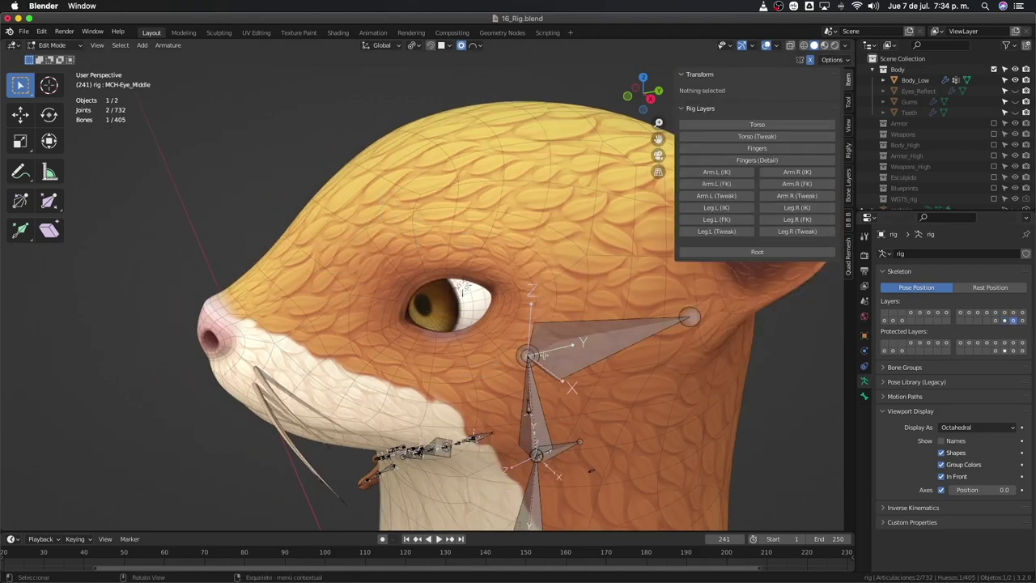
pyautogui.click(588, 342)
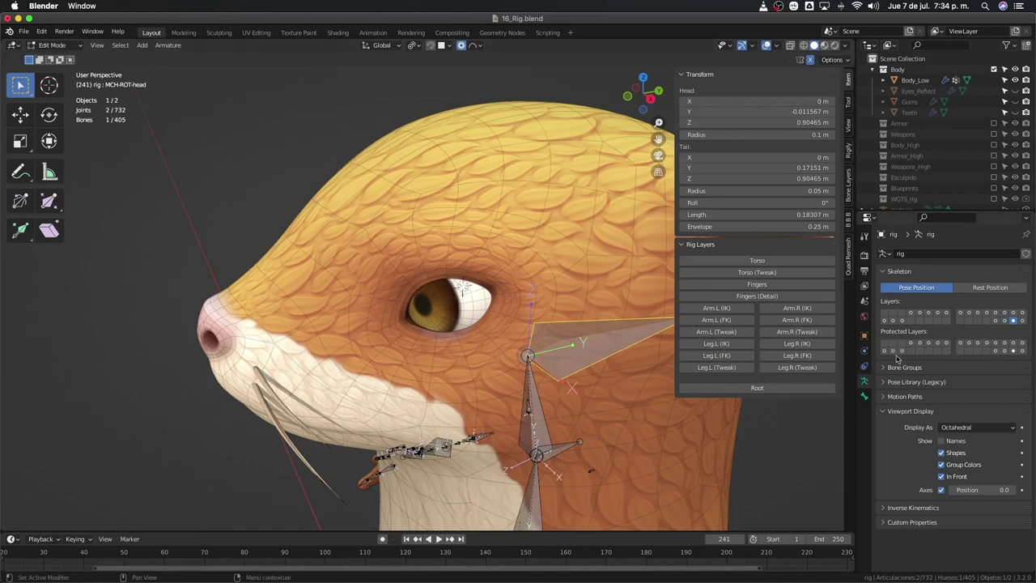
pyautogui.click(1005, 321)
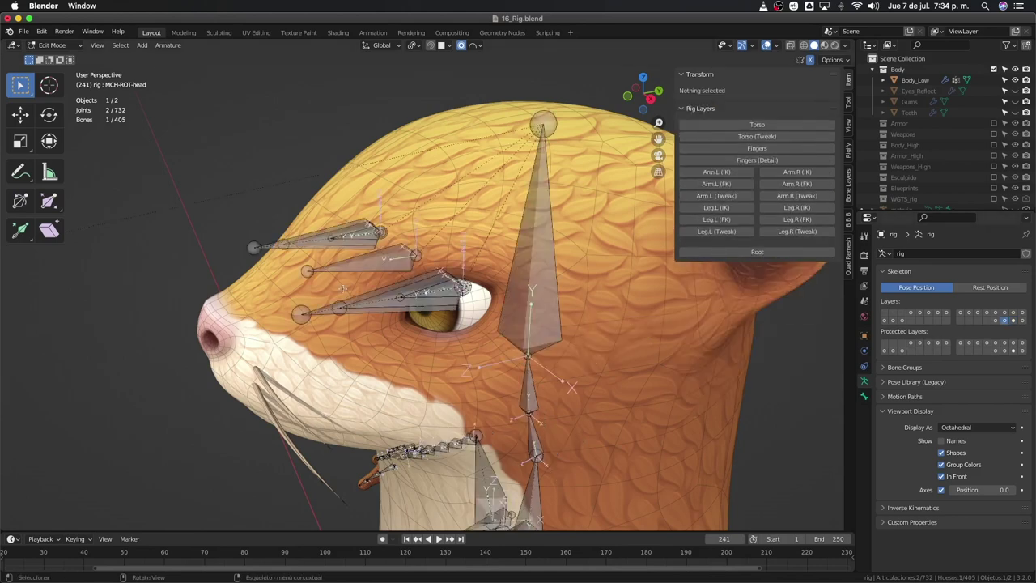
# Step: Move the left inner eye and middle eye bones onto another bone layer
pyautogui.click(352, 299)
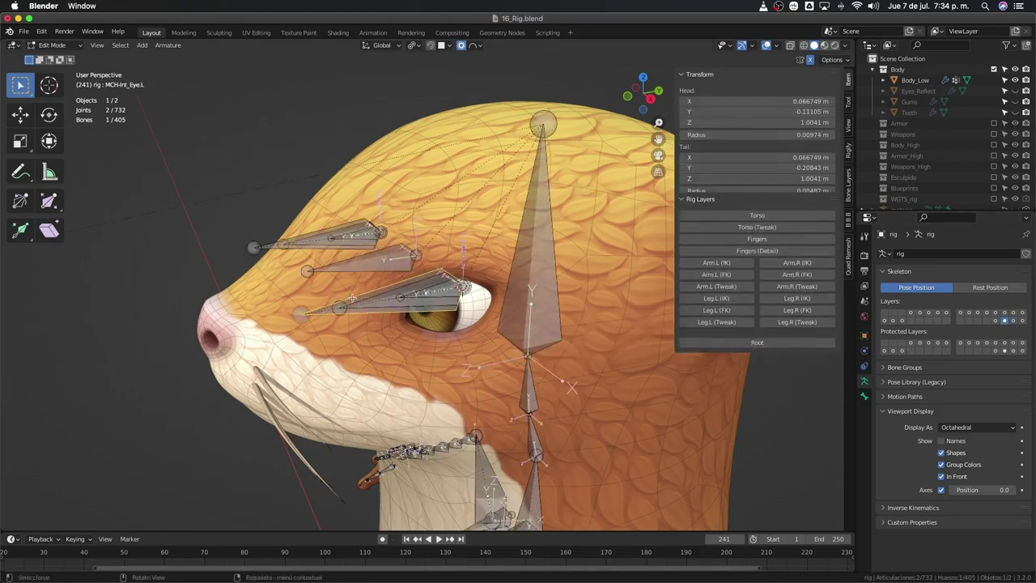
pyautogui.keyDown('shift'); pyautogui.click(275, 244); pyautogui.keyUp('shift')
pyautogui.keyDown('shift'); pyautogui.click(348, 260); pyautogui.keyUp('shift')
pyautogui.moveTo(348, 261); pyautogui.dragTo(296, 330, button='middle')
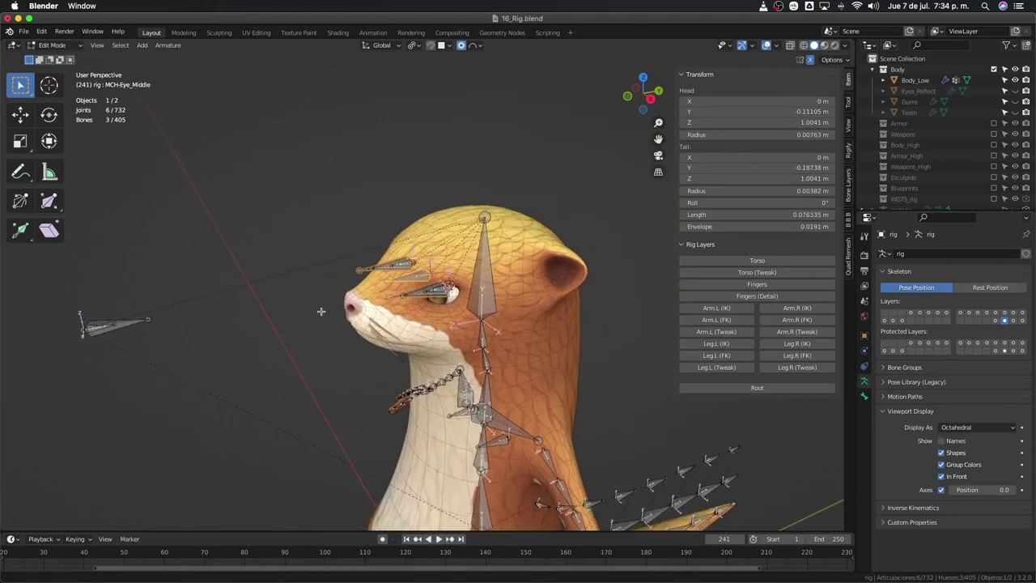
pyautogui.click(1012, 321)
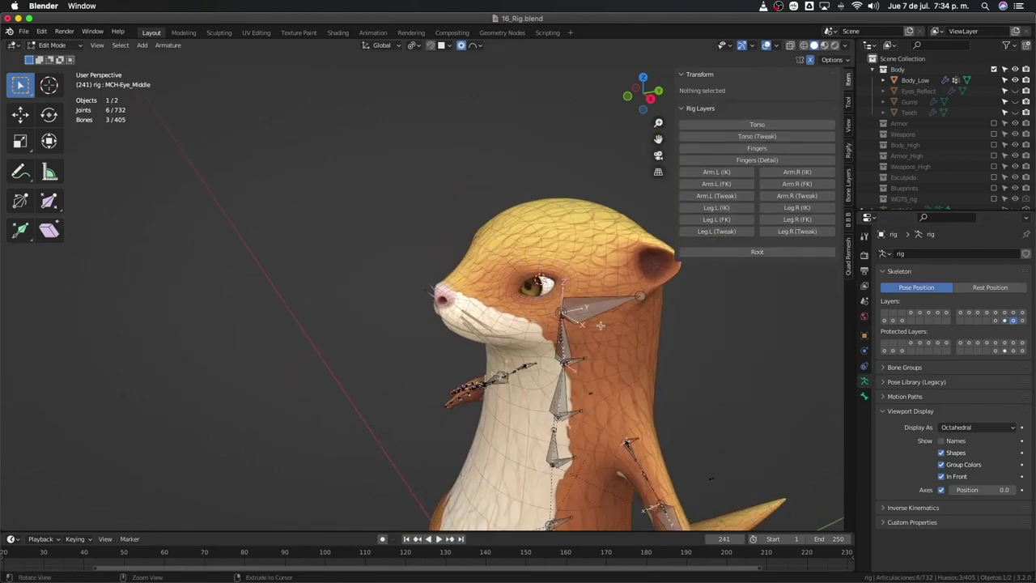
pyautogui.click(1004, 321)
pyautogui.scroll(3, 497, 276)
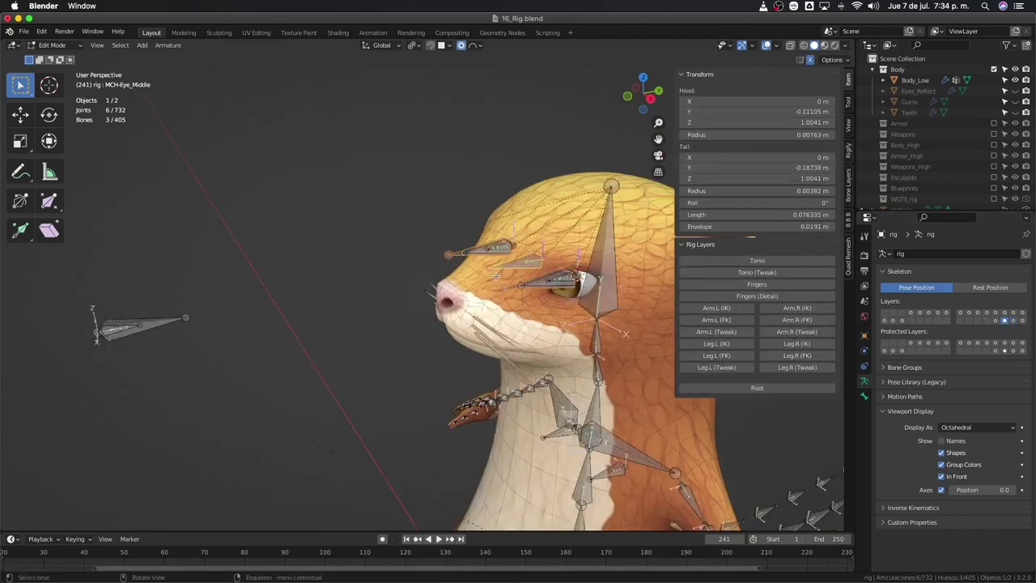
pyautogui.press('m')
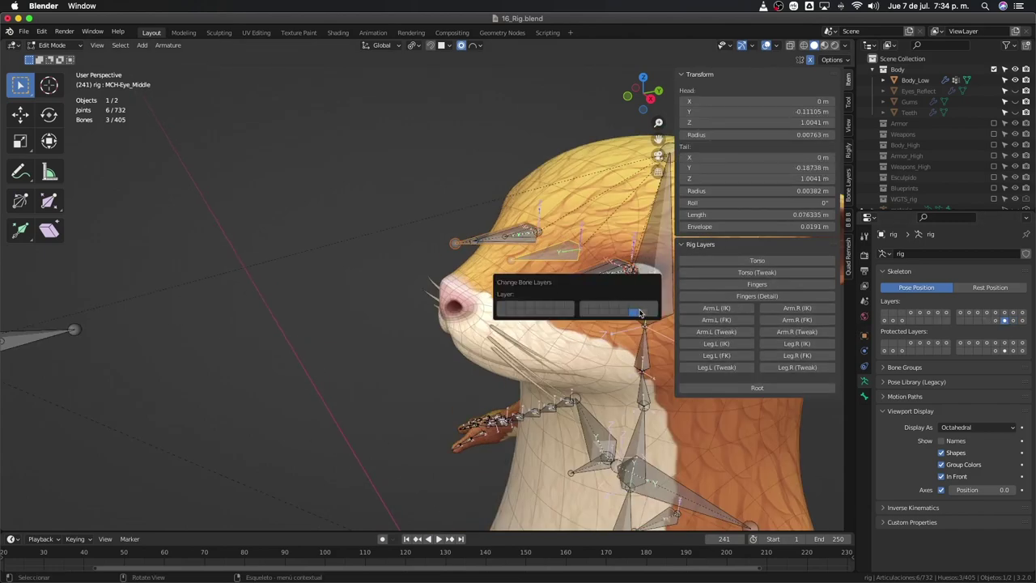
pyautogui.click(643, 311)
# Step: Move both eye parent controls and the eye target control to another layer, checking against the Torso layer
pyautogui.moveTo(578, 318)
pyautogui.mouseDown(button='middle')
pyautogui.moveTo(418, 296)
pyautogui.moveTo(491, 283)
pyautogui.mouseUp(button='middle')
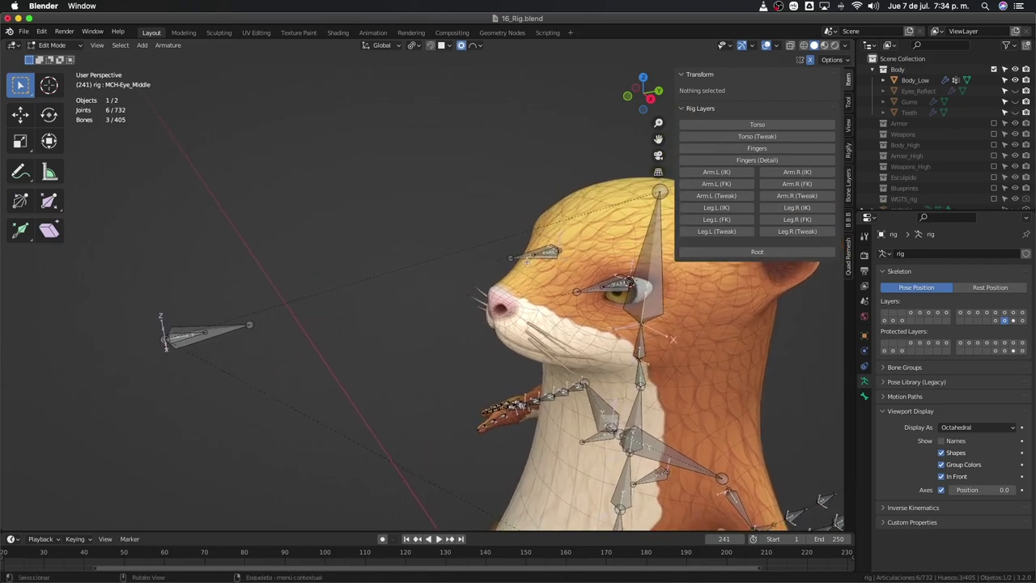
pyautogui.click(599, 290)
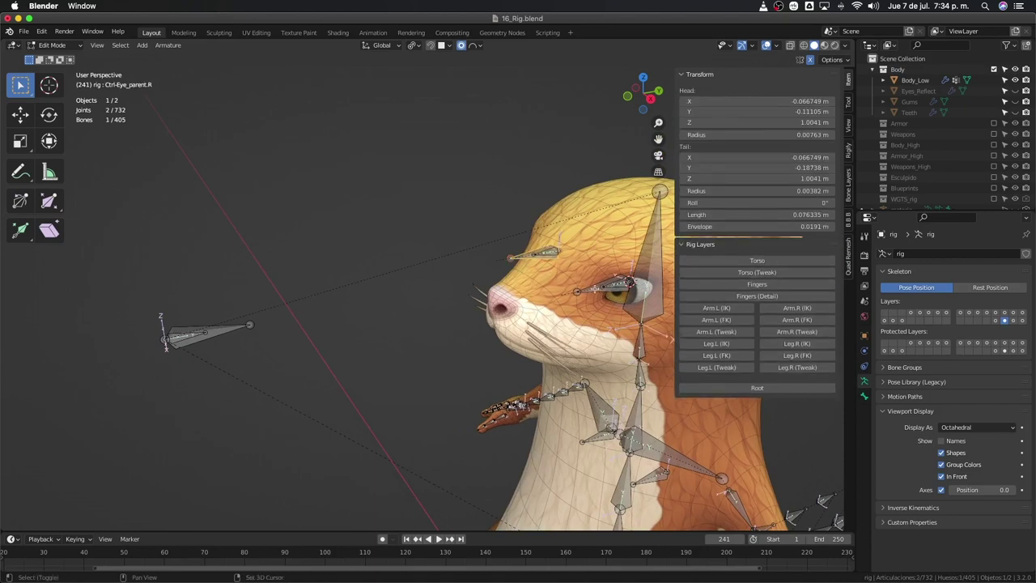
pyautogui.hotkey('shift', 'ctrl', 'm')
pyautogui.keyDown('shift'); pyautogui.click(234, 327); pyautogui.keyUp('shift')
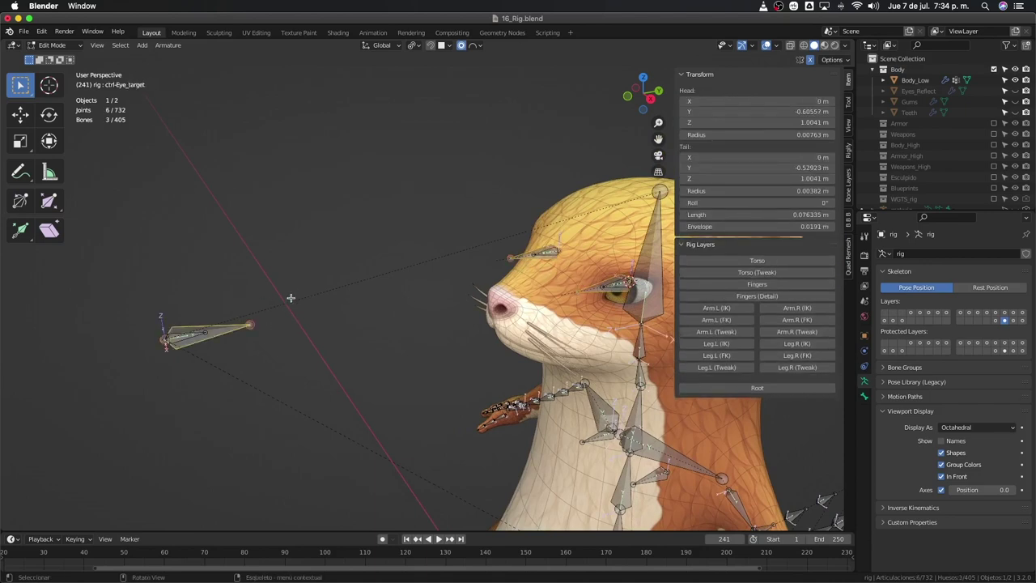
pyautogui.press('m')
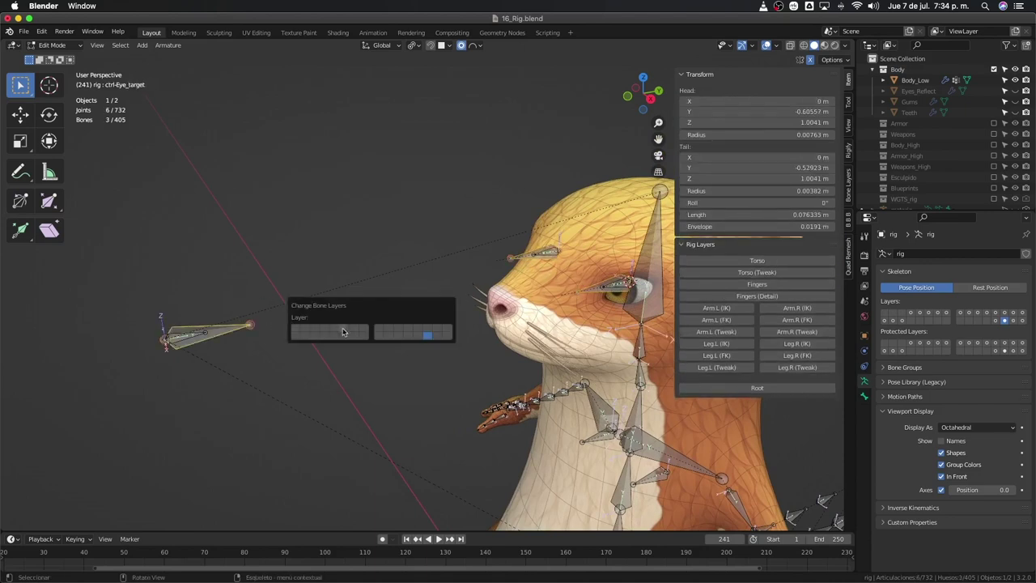
pyautogui.click(325, 331)
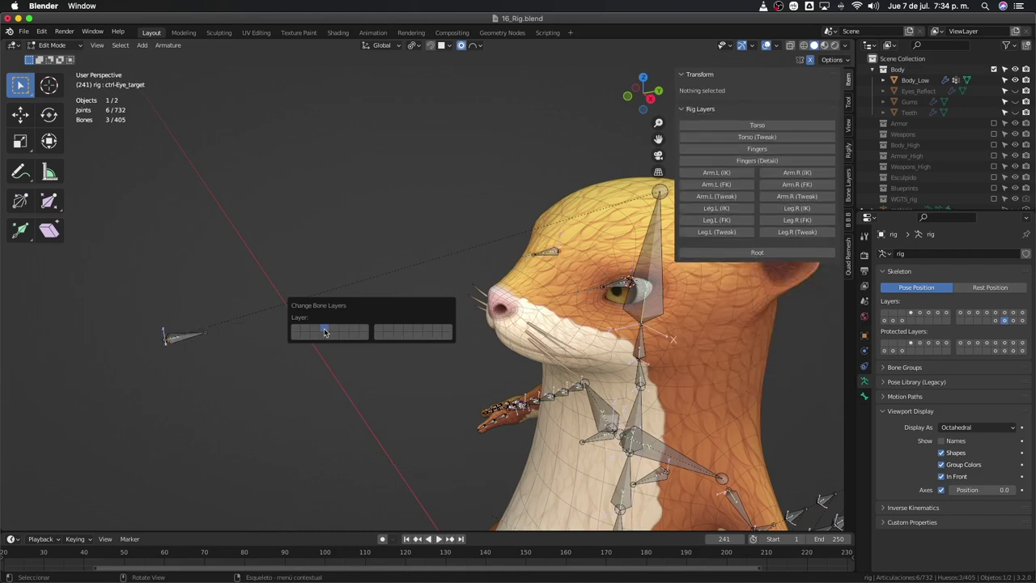
pyautogui.click(760, 127)
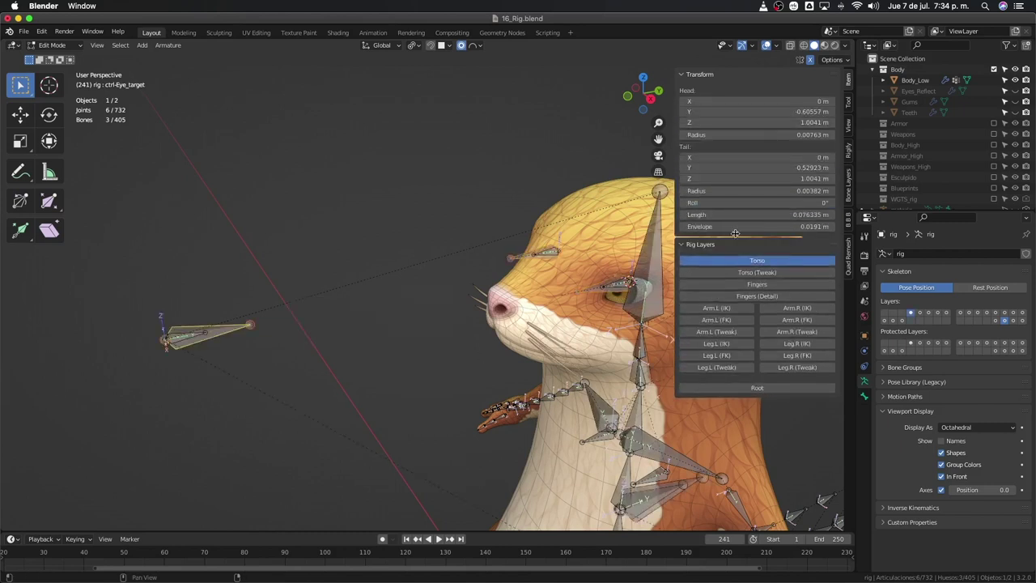
pyautogui.click(754, 263)
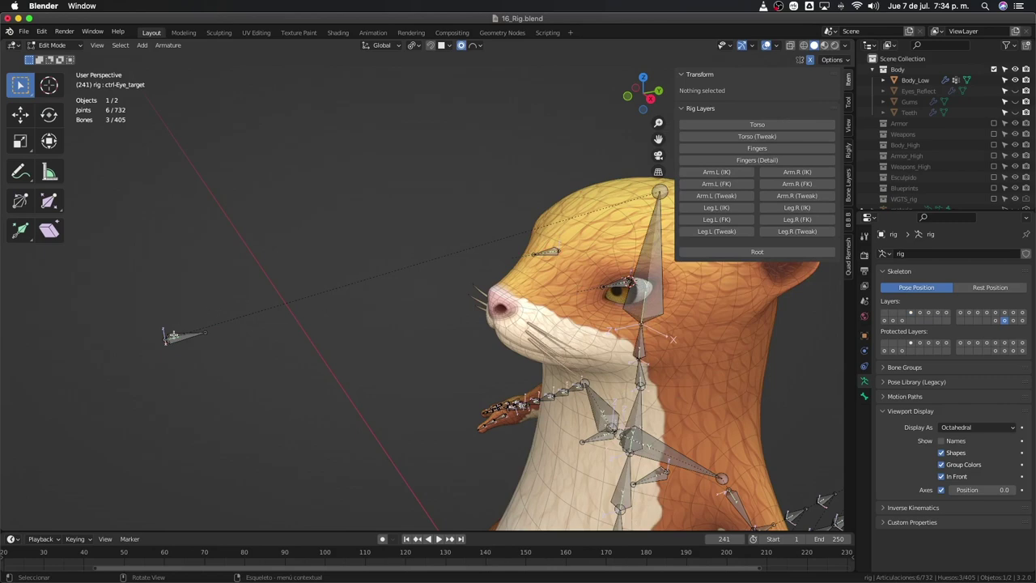
# Step: Send the small MCH eye-target parent bone to a hidden layer and view the whole body
pyautogui.click(173, 335)
pyautogui.press('m')
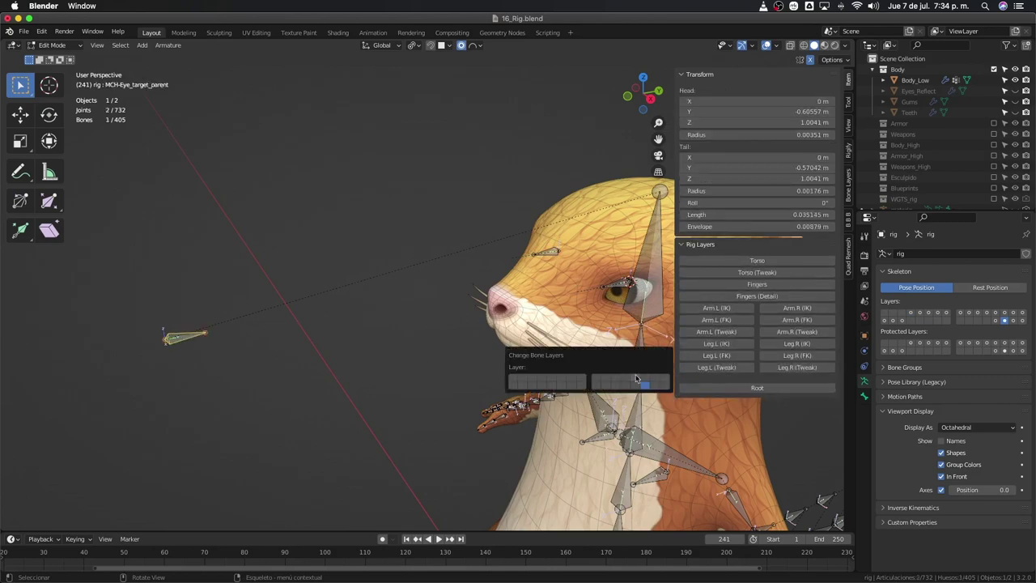
pyautogui.click(648, 383)
pyautogui.moveTo(460, 344)
pyautogui.mouseDown(button='middle')
pyautogui.moveTo(282, 370)
pyautogui.moveTo(261, 282)
pyautogui.moveTo(454, 357)
pyautogui.mouseUp(button='middle')
# Step: Move the middle row of tail bones to its own bone layer and make that layer visible
pyautogui.scroll(4, 340, 350)
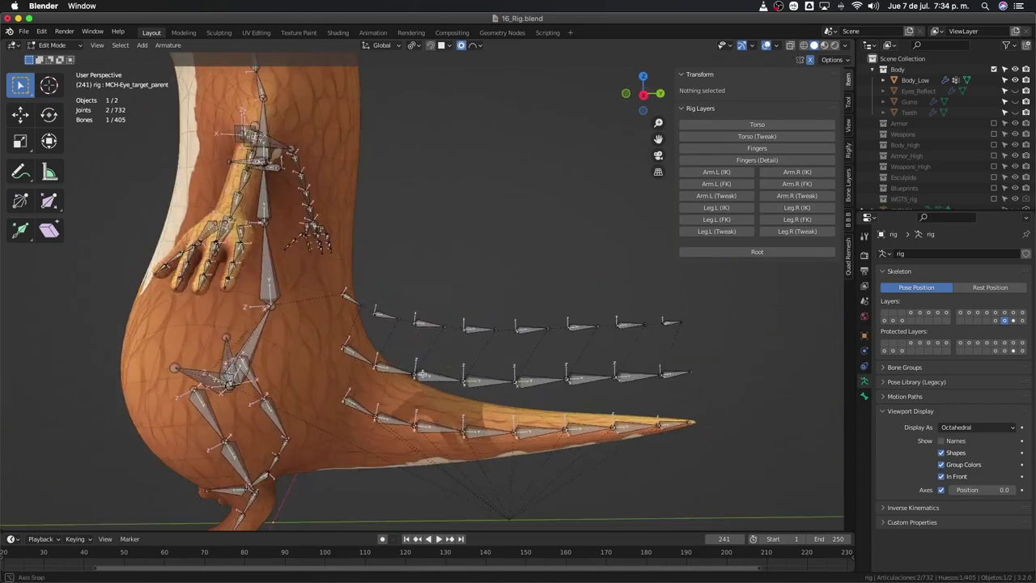
pyautogui.moveTo(337, 391); pyautogui.dragTo(694, 477)
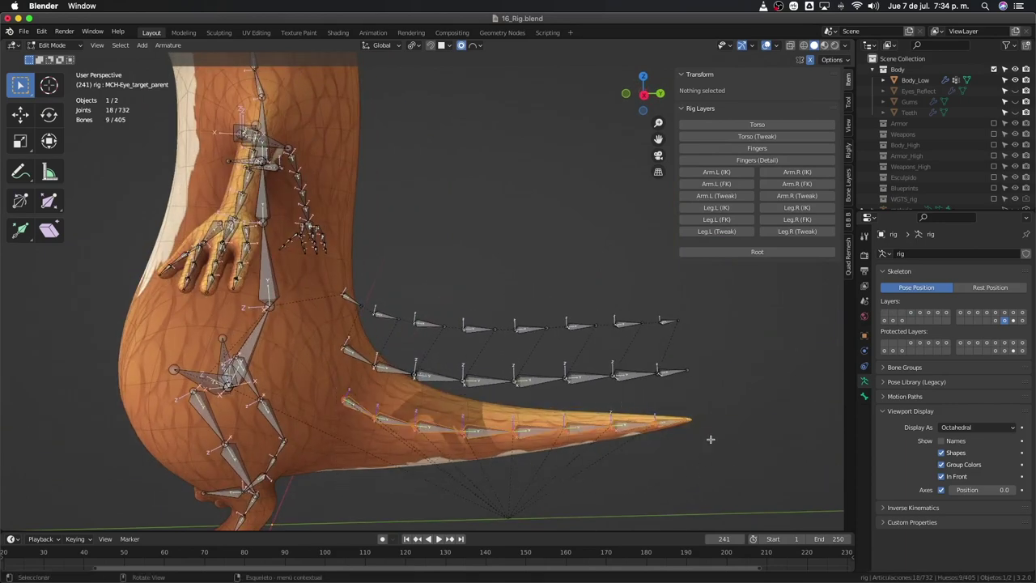
pyautogui.moveTo(317, 340); pyautogui.dragTo(693, 391)
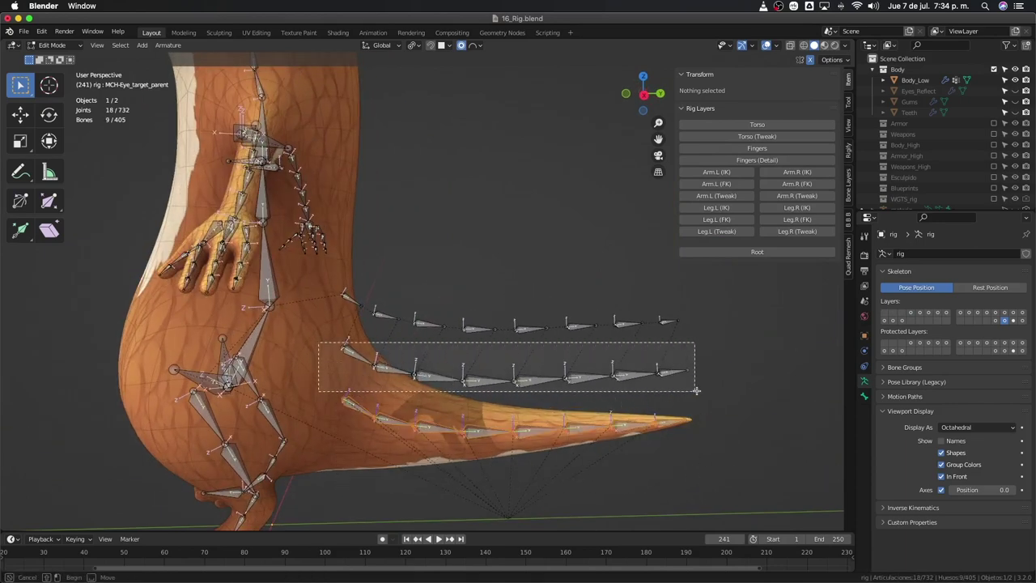
pyautogui.press('m')
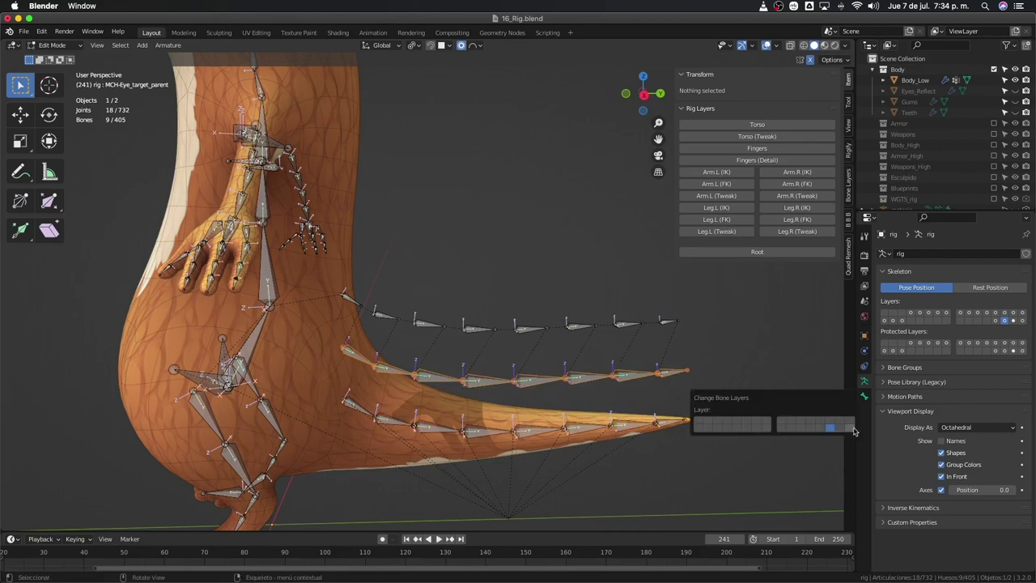
pyautogui.click(833, 428)
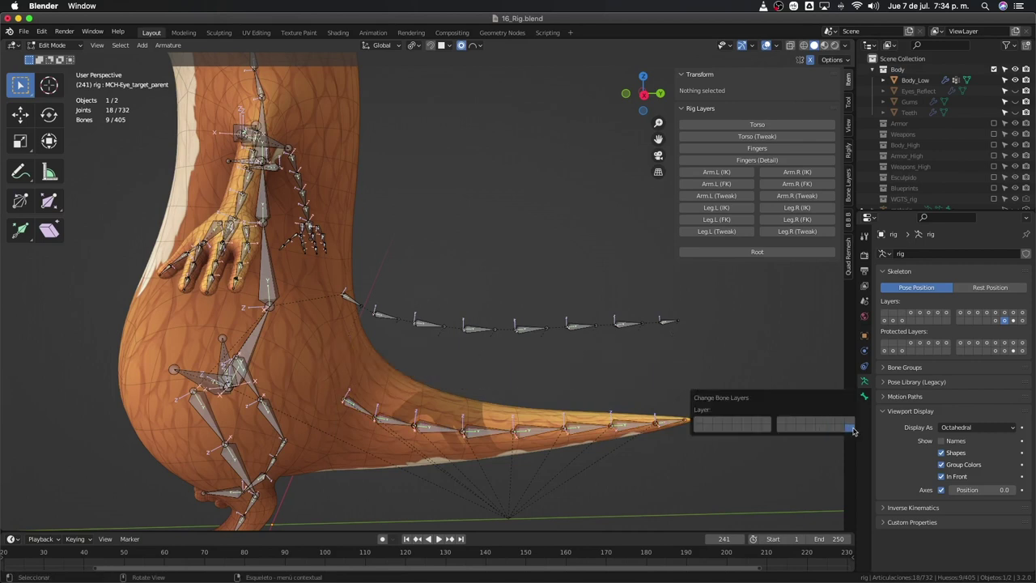
pyautogui.keyDown('shift'); pyautogui.click(1022, 320); pyautogui.keyUp('shift')
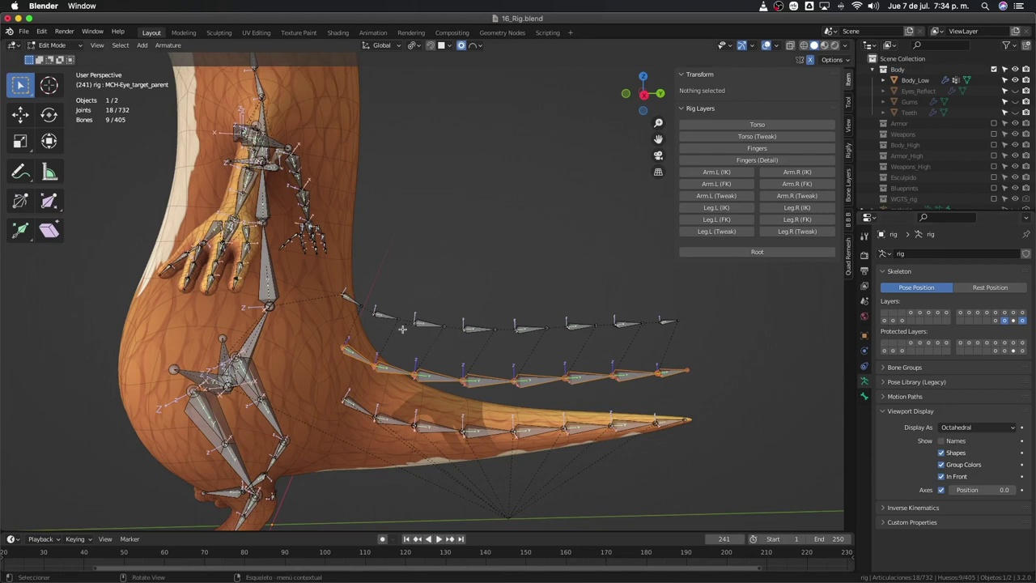
# Step: Move the top row of tail bones to another layer and show the Torso layer again
pyautogui.moveTo(335, 279); pyautogui.dragTo(688, 343)
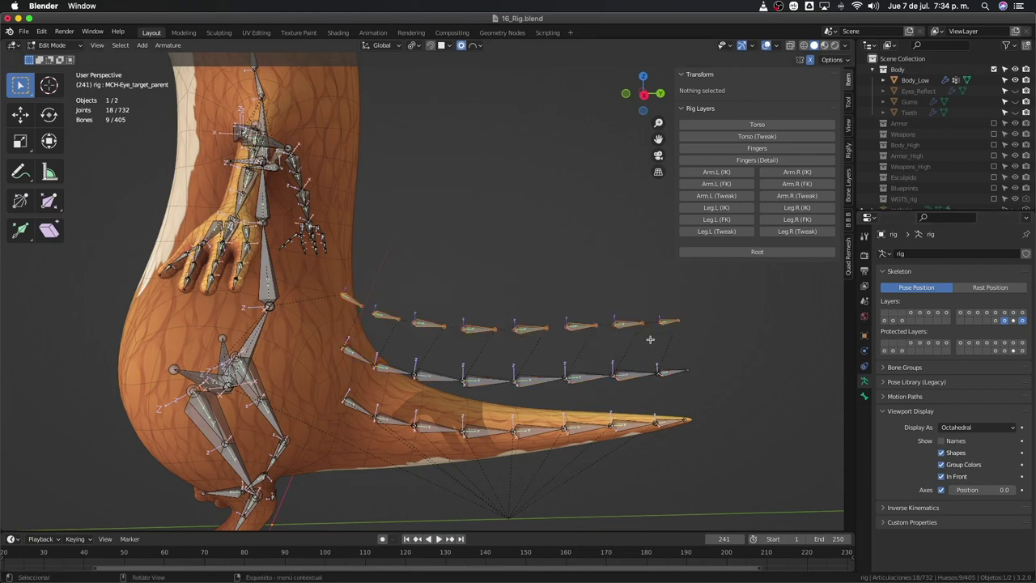
pyautogui.press('m')
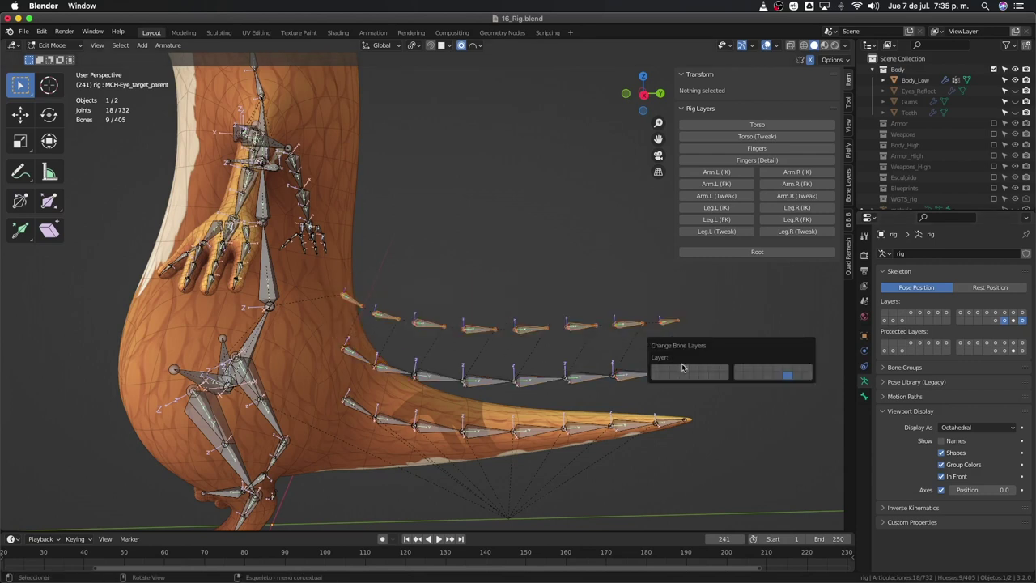
pyautogui.click(682, 370)
pyautogui.click(689, 368)
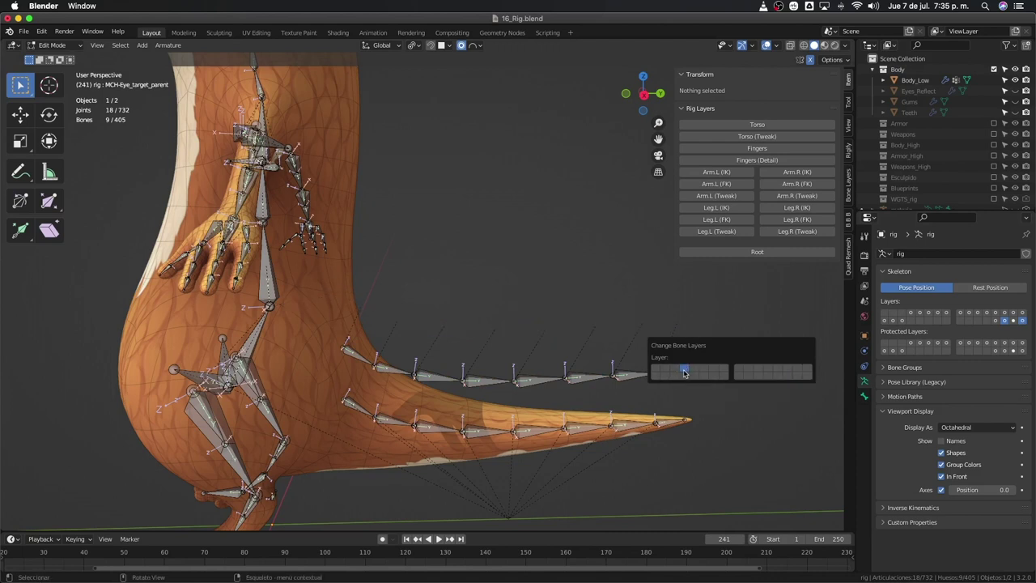
pyautogui.click(756, 124)
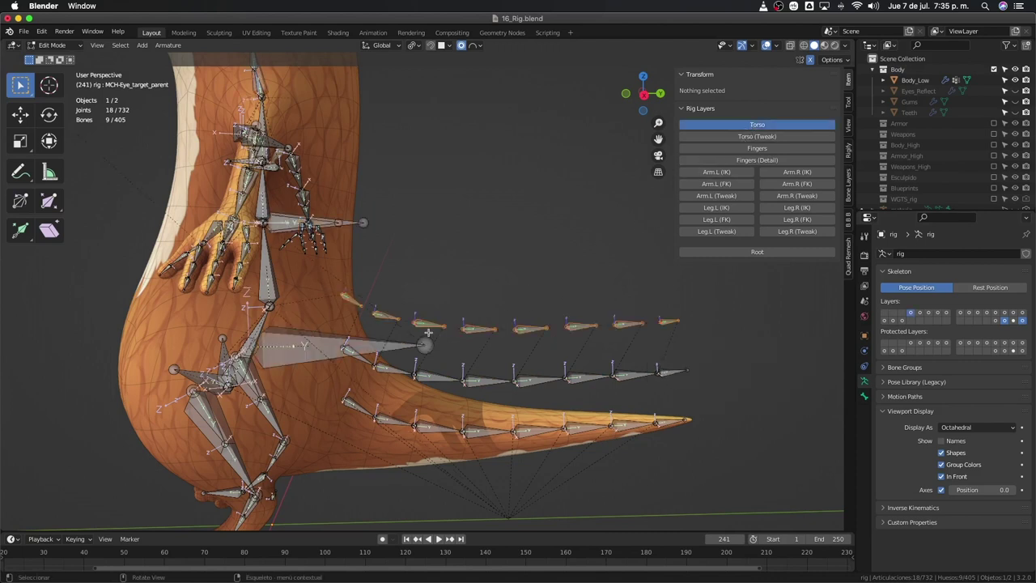
# Step: Orbit around the body and trim the tail selection, deselecting the large tail bone and a stray joint
pyautogui.moveTo(469, 307); pyautogui.dragTo(424, 306, button='middle')
pyautogui.moveTo(456, 374); pyautogui.dragTo(486, 392, button='middle')
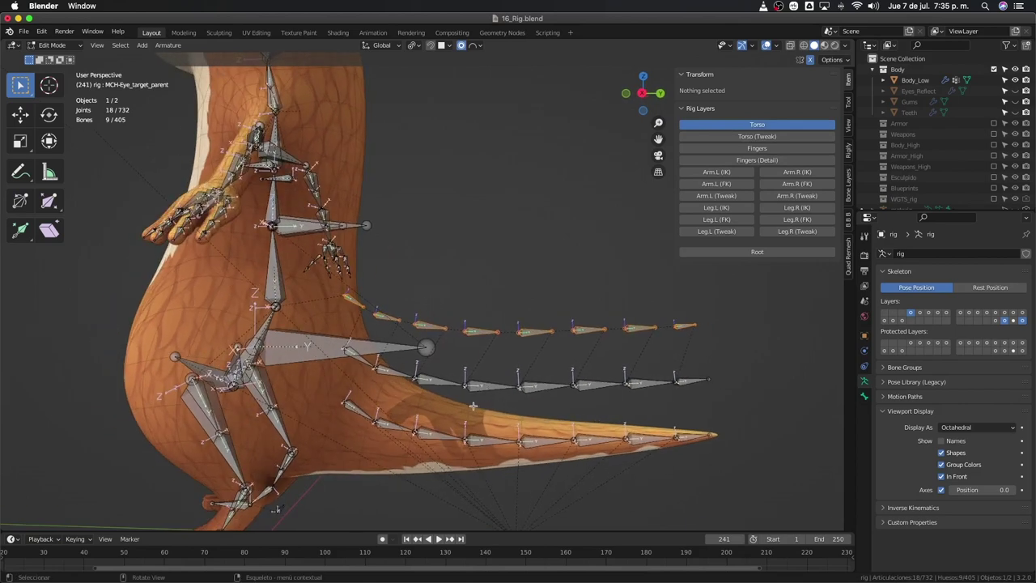
pyautogui.click(384, 379)
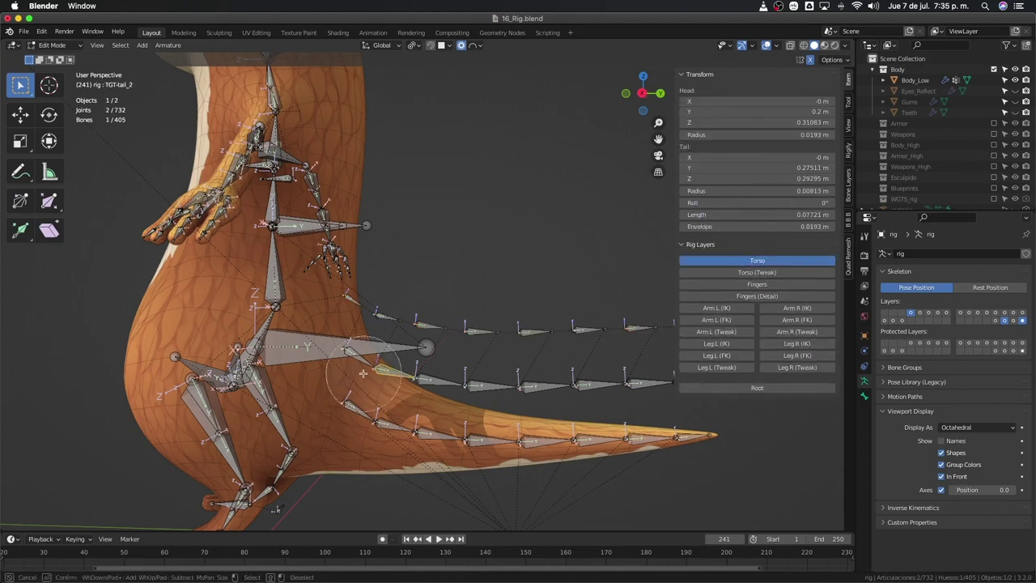
pyautogui.press('c')
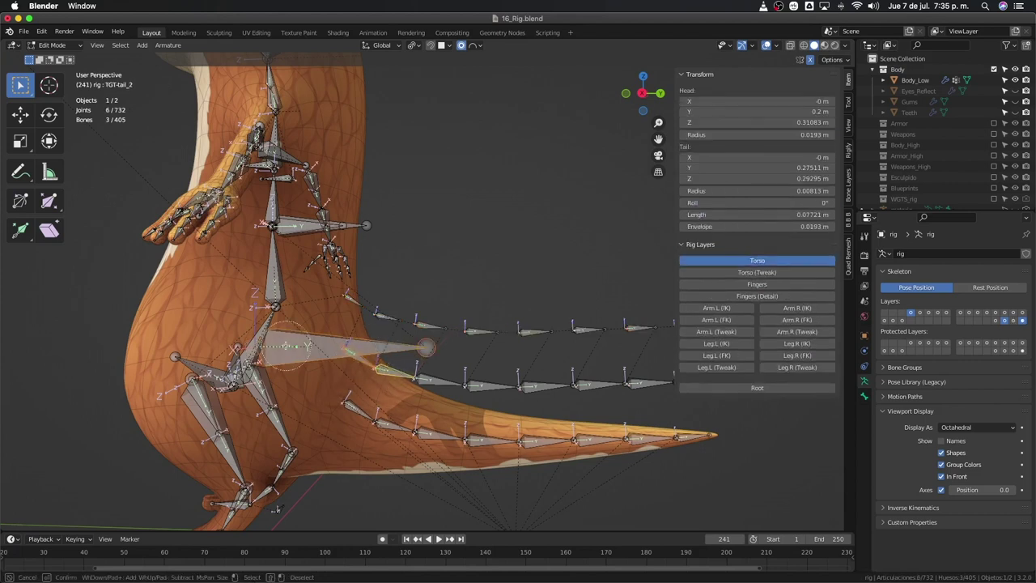
pyautogui.middleClick(421, 350)
pyautogui.moveTo(419, 332); pyautogui.dragTo(416, 370, button='middle')
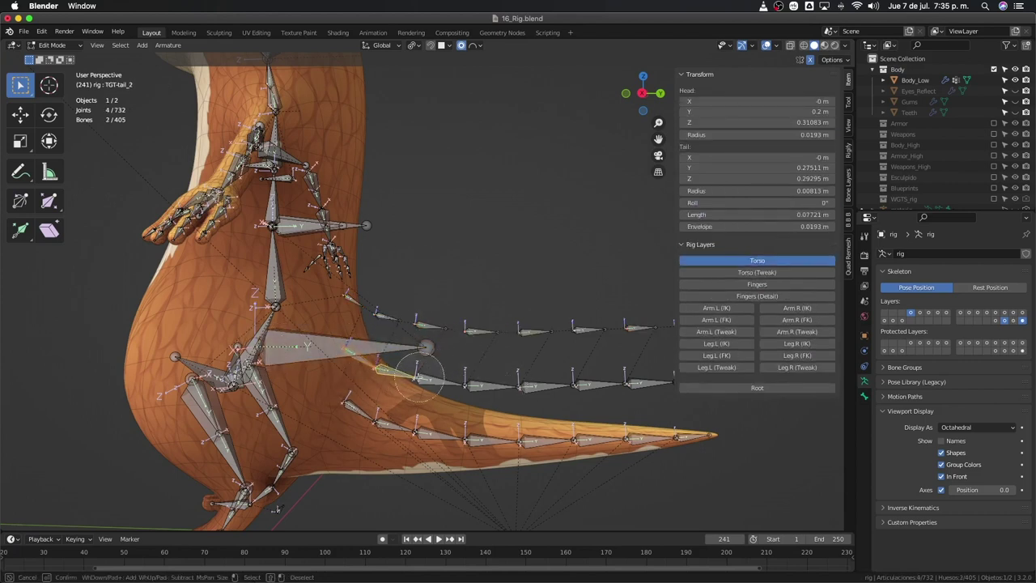
pyautogui.rightClick(438, 386)
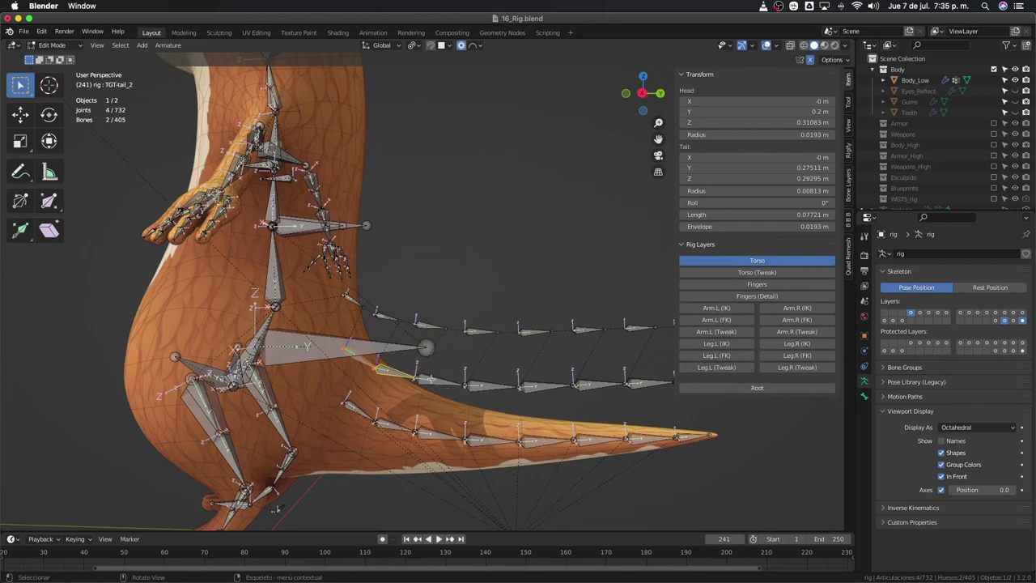
# Step: Lower the middle row of tail bones by 0.1 m on Z
pyautogui.keyDown('shift'); pyautogui.moveTo(433, 377); pyautogui.dragTo(366, 351, button='middle'); pyautogui.keyUp('shift')
pyautogui.scroll(-1, 366, 351)
pyautogui.press('c')
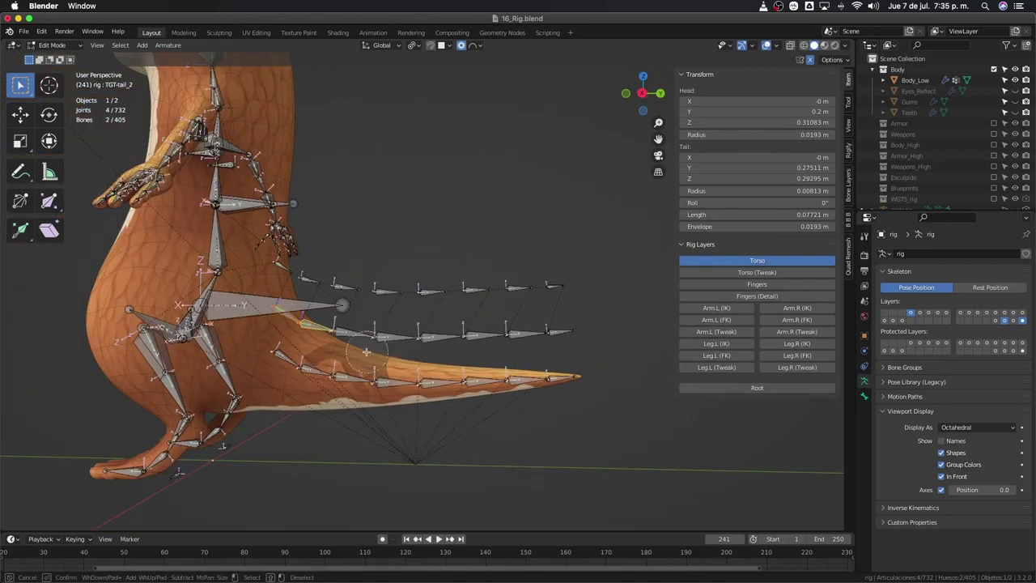
pyautogui.moveTo(348, 340); pyautogui.dragTo(577, 333)
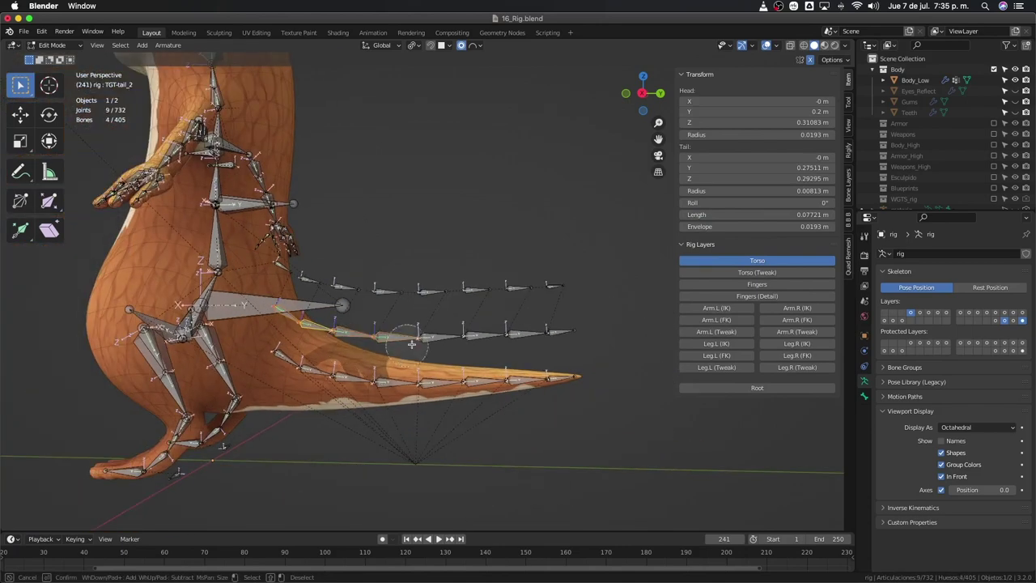
pyautogui.rightClick(577, 333)
pyautogui.press('g')
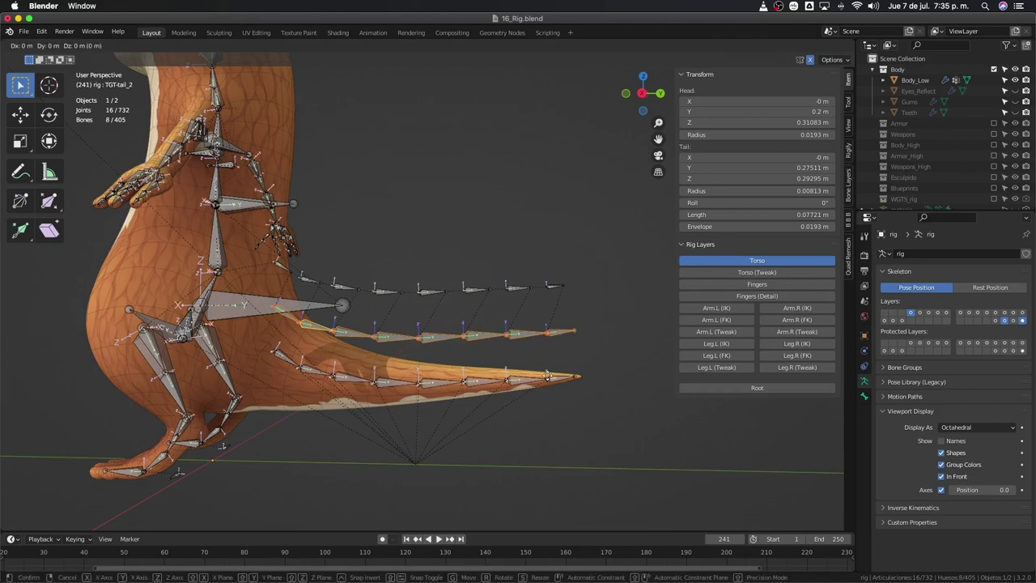
pyautogui.press('z')
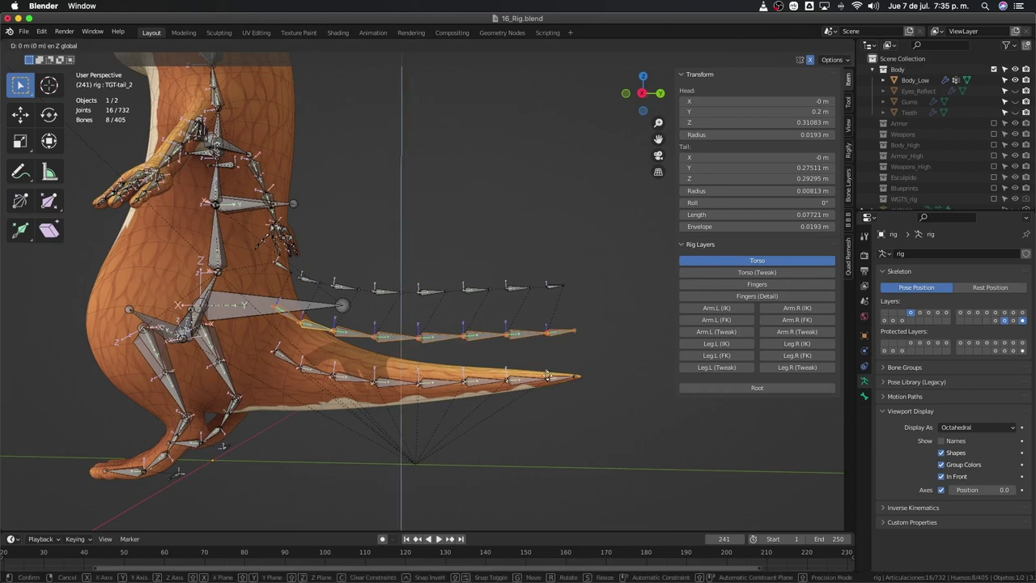
pyautogui.write('.1-')
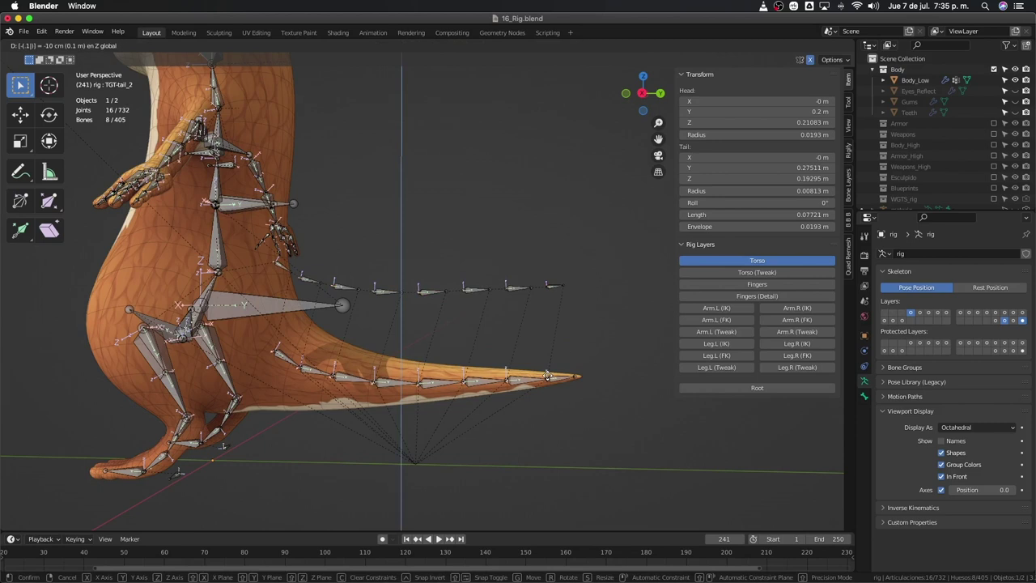
pyautogui.press('Return')
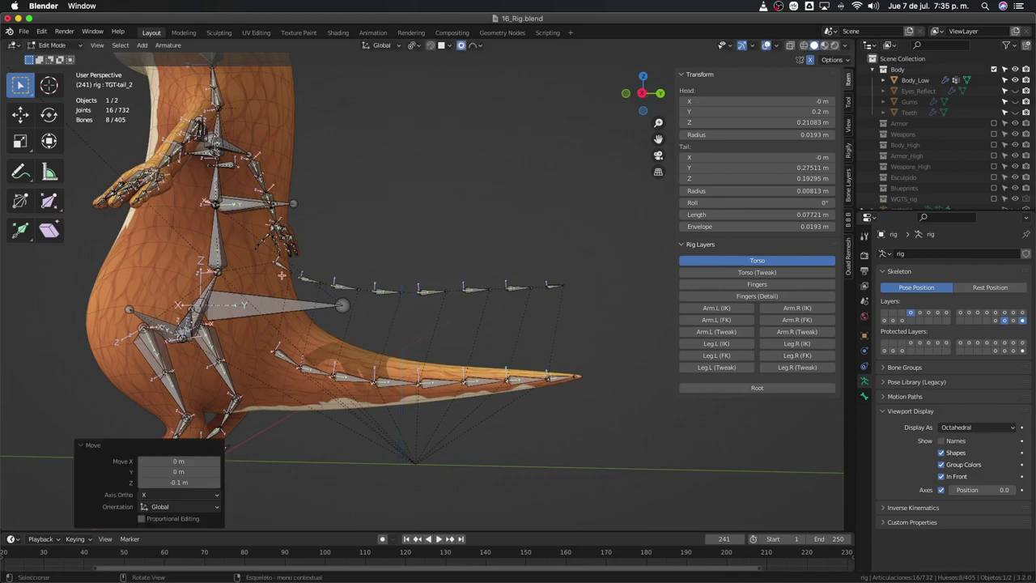
# Step: Lower the upper CTR tail control row by 0.2 m on Z
pyautogui.click(281, 275)
pyautogui.press('c')
pyautogui.moveTo(312, 280); pyautogui.dragTo(575, 285)
pyautogui.click(474, 281)
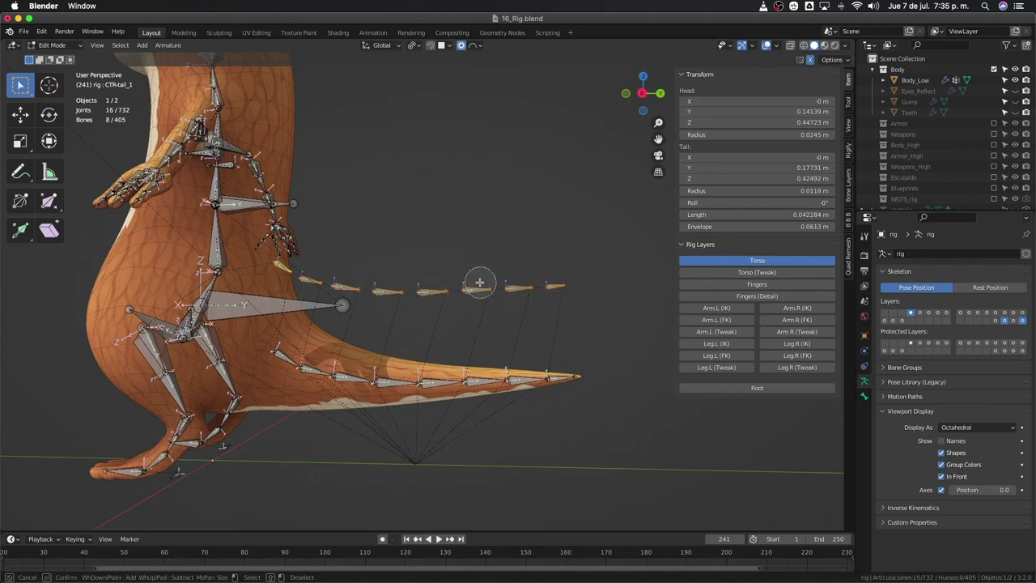
pyautogui.press('Escape')
pyautogui.press('g')
pyautogui.press('z')
pyautogui.press('=')
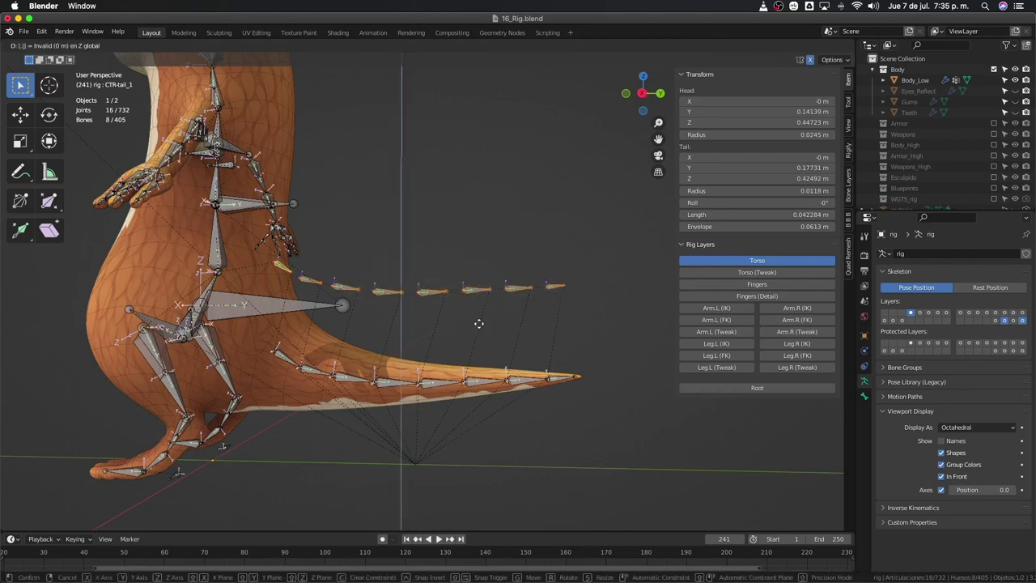
pyautogui.write('.2')
pyautogui.hotkey('ctrl', '-')
pyautogui.press('Return')
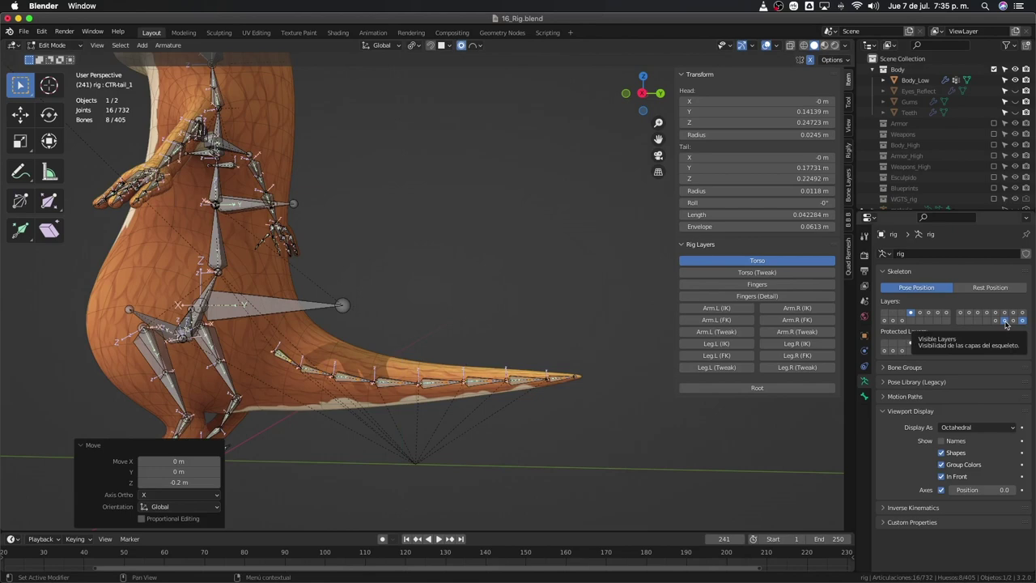
# Step: Frame the first tail bones in X-ray view and test-rotate CTR-tail_1 without keeping it
pyautogui.click(1005, 322)
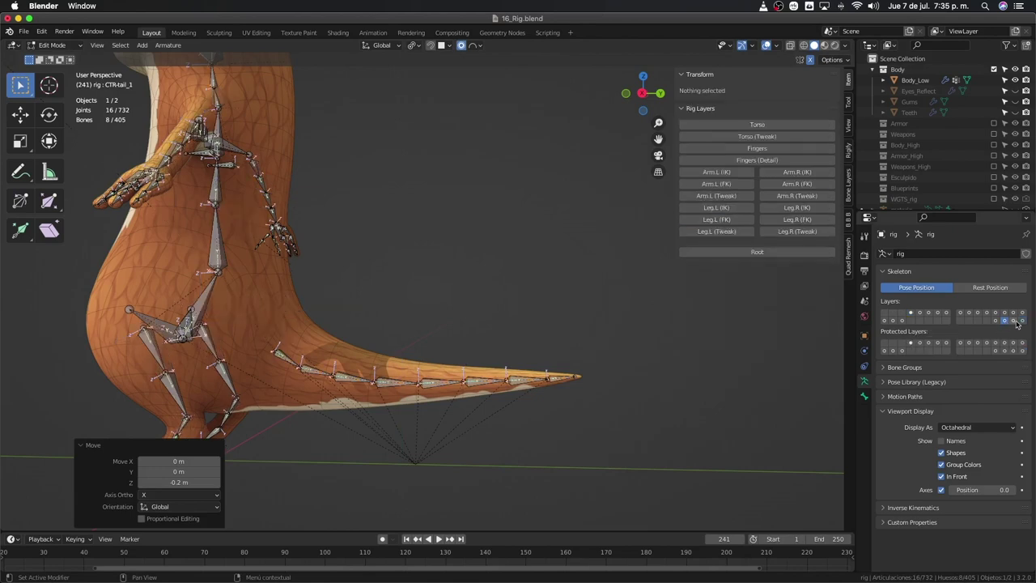
pyautogui.keyDown('shift'); pyautogui.click(910, 312); pyautogui.keyUp('shift')
pyautogui.press('KP_Decimal')
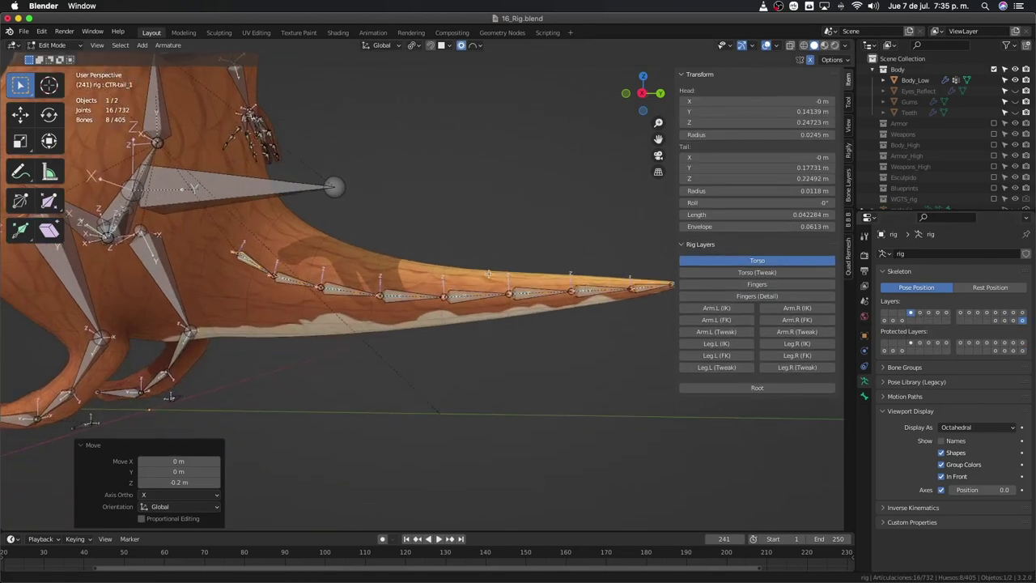
pyautogui.moveTo(488, 274)
pyautogui.mouseDown(button='middle')
pyautogui.moveTo(421, 332)
pyautogui.moveTo(336, 270)
pyautogui.mouseUp(button='middle')
pyautogui.click(335, 270)
pyautogui.scroll(2, 331, 269)
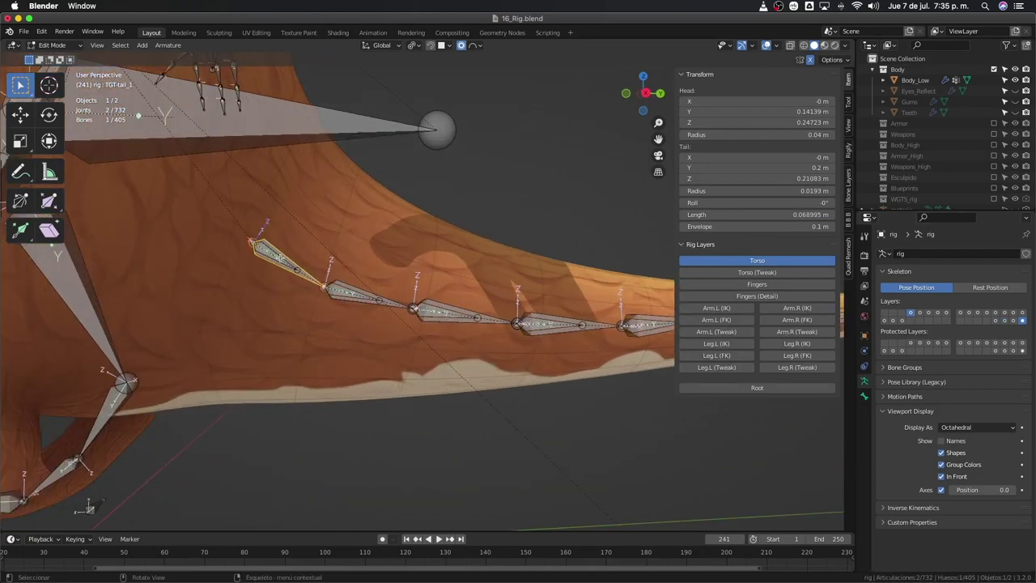
pyautogui.hotkey('alt', 'z')
pyautogui.click(277, 258)
pyautogui.press('r')
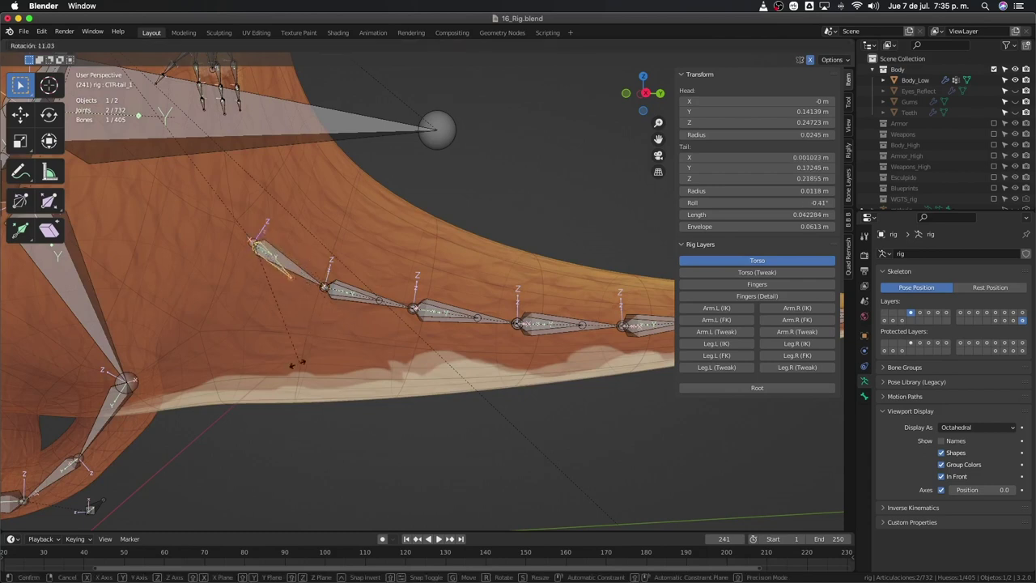
pyautogui.rightClick(339, 291)
# Step: Parent TGT-tail_1 to CTR-tail_1 as Connected, then return to Pose Mode
pyautogui.keyDown('shift'); pyautogui.moveTo(308, 277); pyautogui.dragTo(334, 300, button='middle'); pyautogui.keyUp('shift')
pyautogui.click(335, 301)
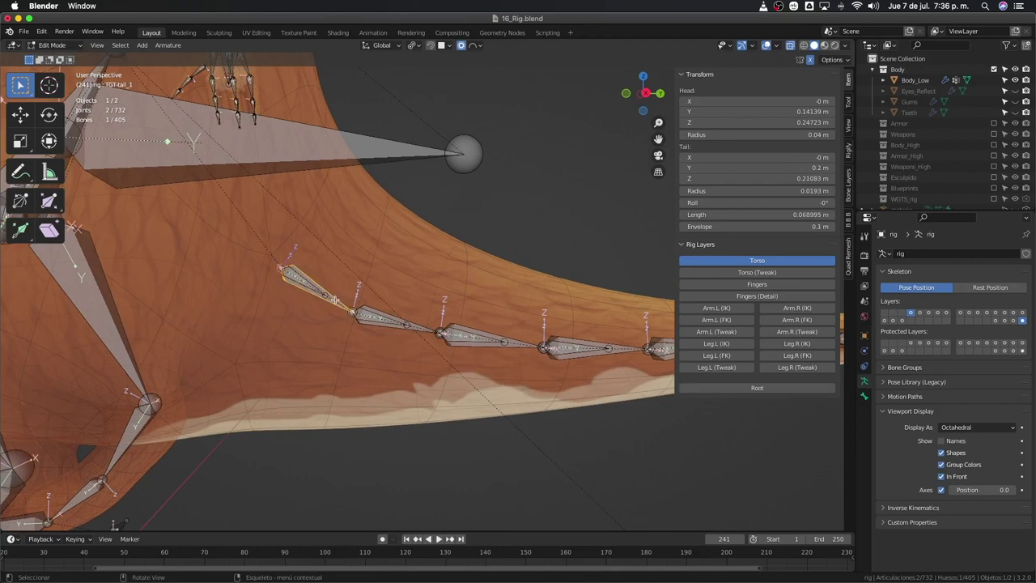
pyautogui.keyDown('shift'); pyautogui.click(315, 292); pyautogui.keyUp('shift')
pyautogui.hotkey('ctrl', 'p')
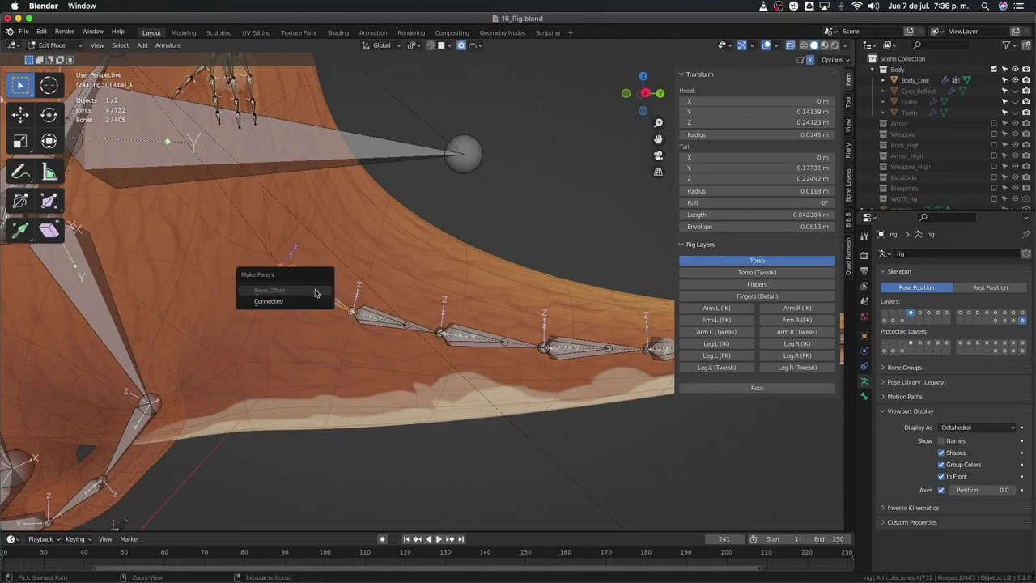
pyautogui.click(291, 301)
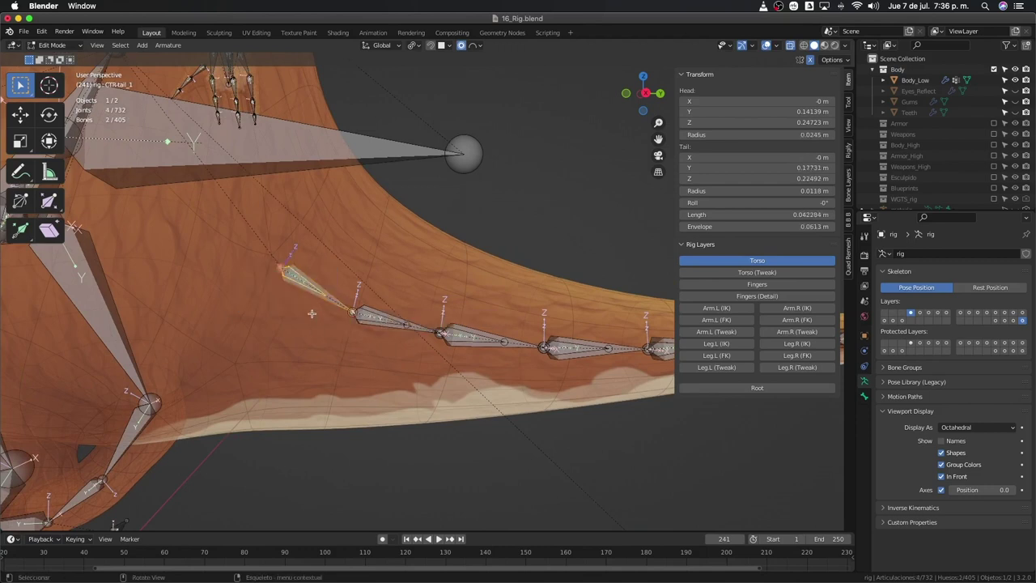
pyautogui.hotkey('ctrl', 'Tab')
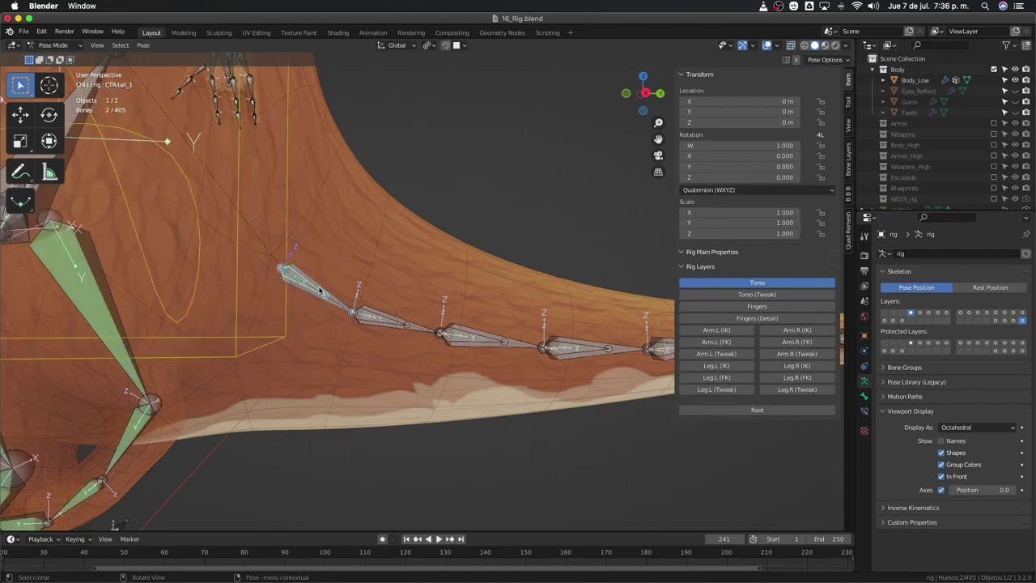
pyautogui.click(320, 292)
pyautogui.click(320, 292)
pyautogui.press('r')
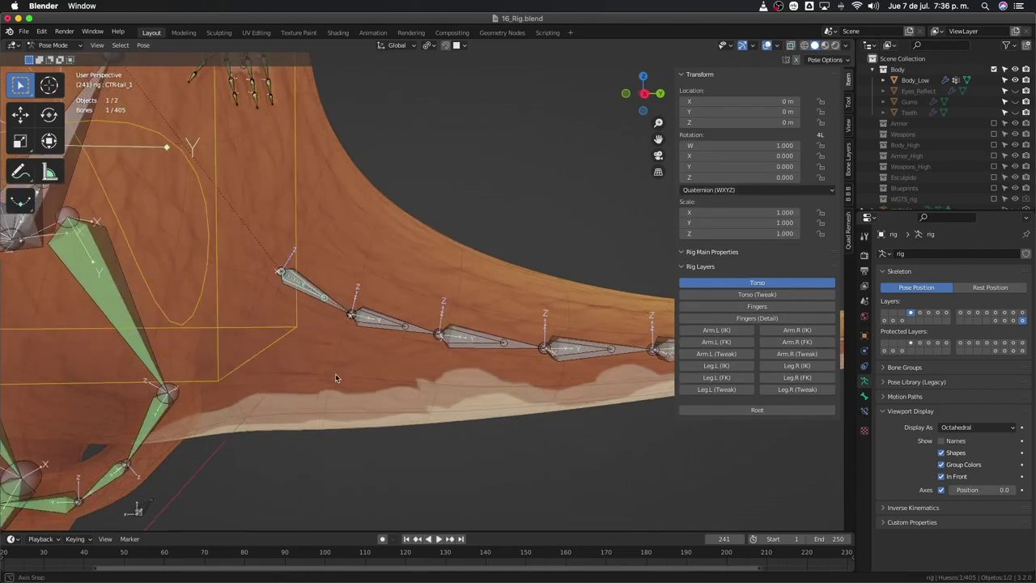
pyautogui.press('Escape')
pyautogui.moveTo(378, 386); pyautogui.dragTo(384, 357, button='middle')
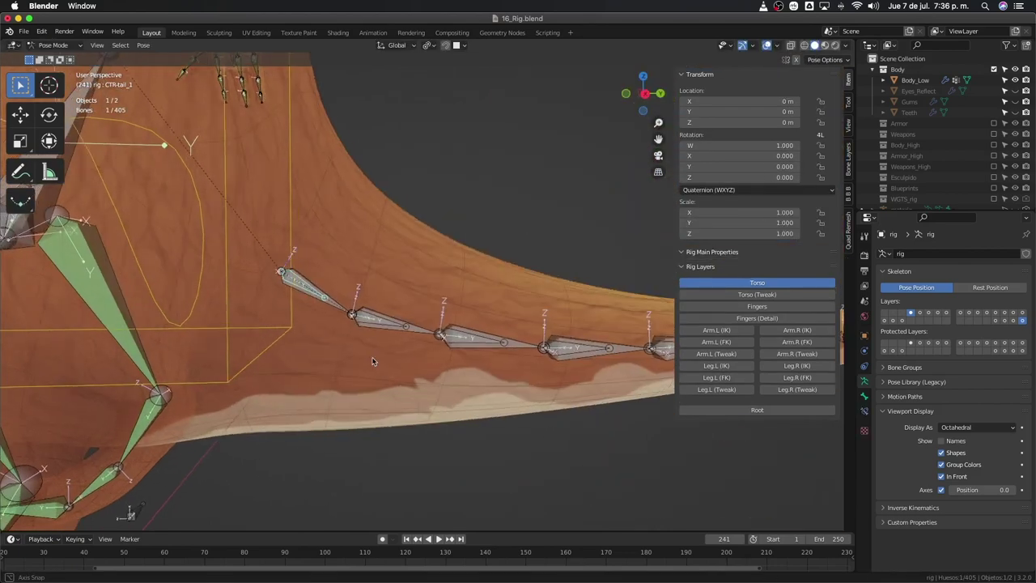
pyautogui.press('KP_3')
pyautogui.scroll(2, 384, 357)
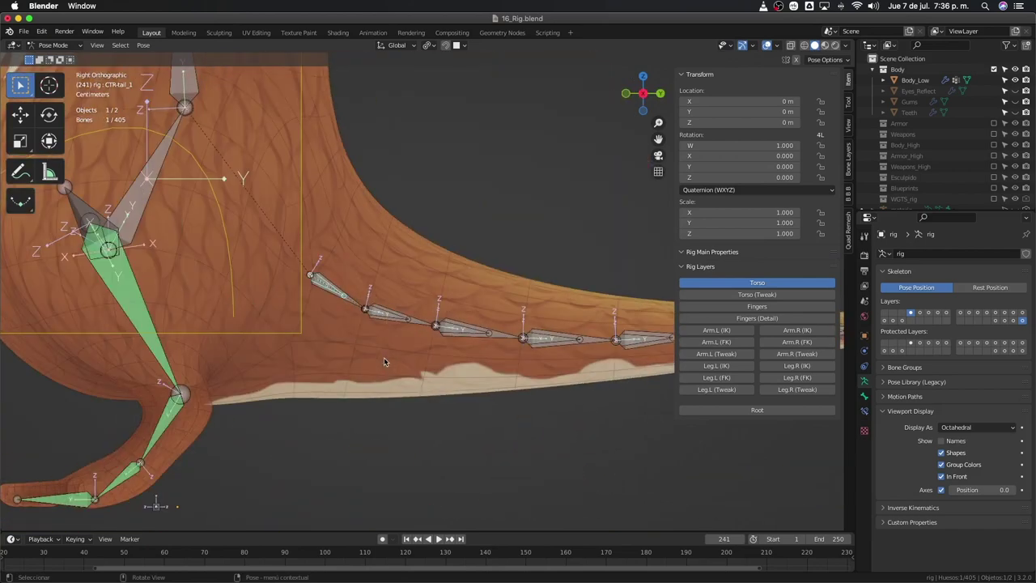
pyautogui.scroll(2, 383, 357)
pyautogui.scroll(1, 385, 321)
pyautogui.press('Tab')
pyautogui.scroll(2, 381, 316)
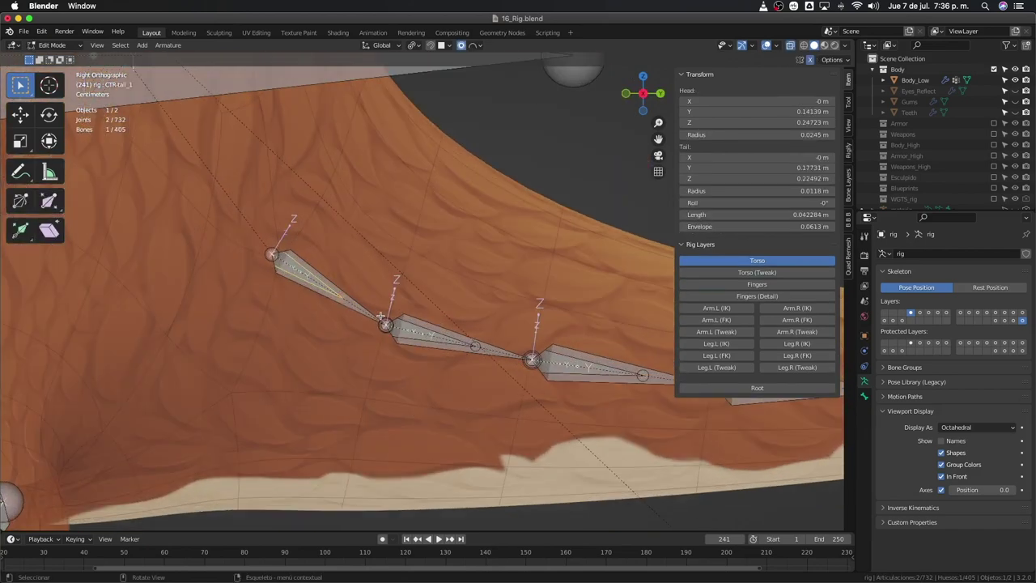
pyautogui.scroll(-1, 366, 316)
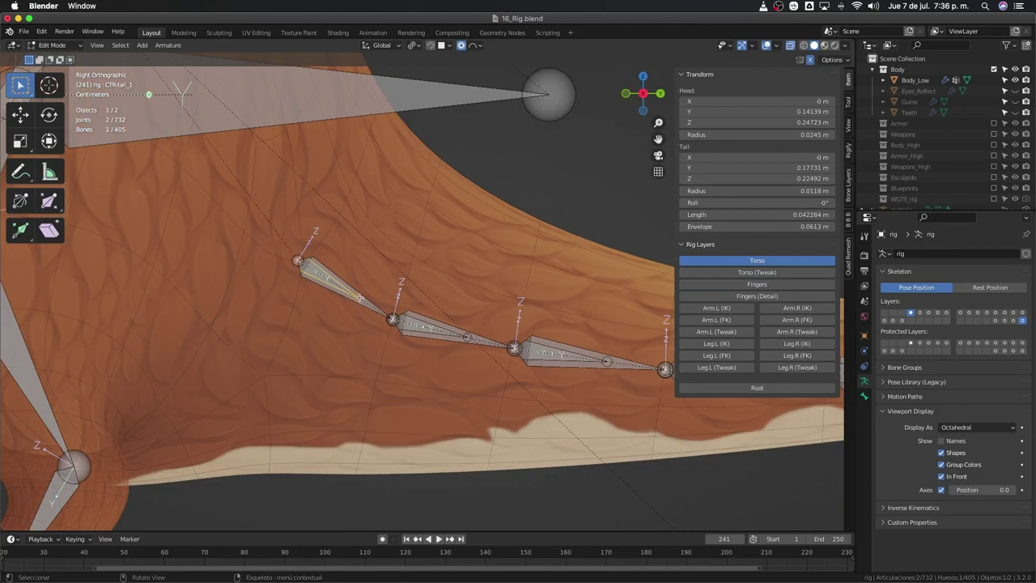
pyautogui.click(372, 311)
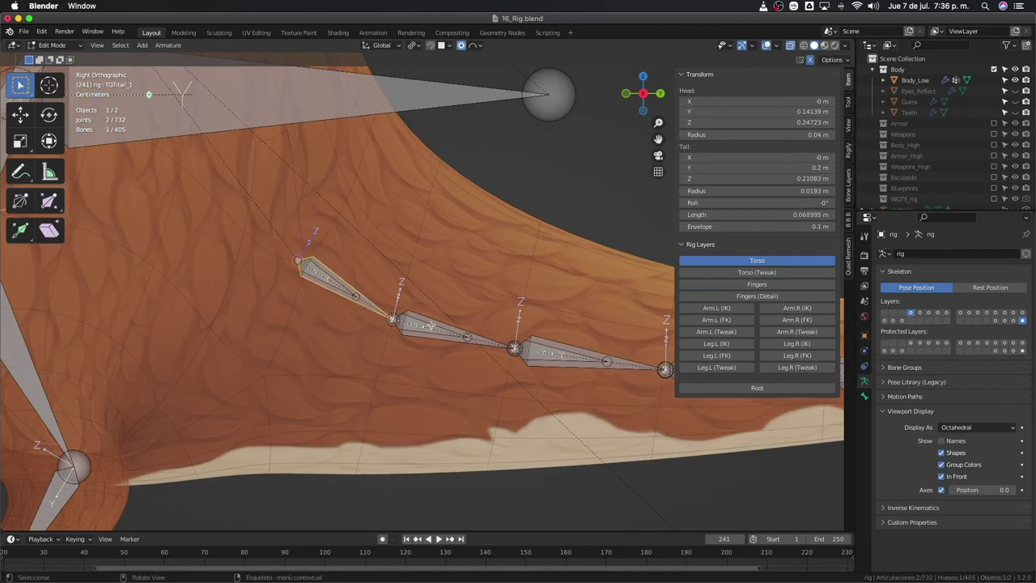
pyautogui.click(431, 325)
pyautogui.click(432, 325)
pyautogui.press('g')
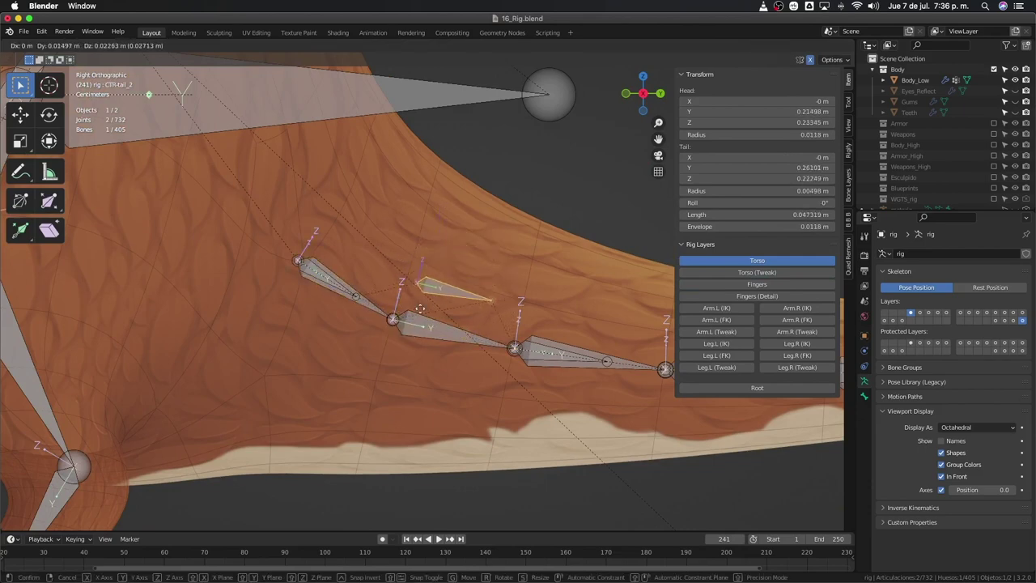
pyautogui.rightClick(456, 226)
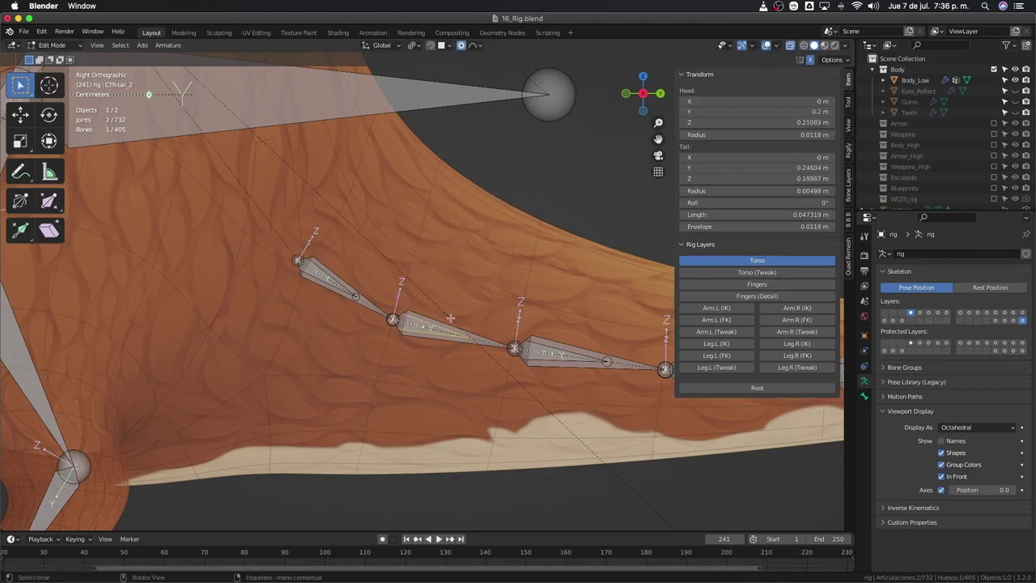
pyautogui.hotkey('ctrl', 'Tab')
pyautogui.press('g')
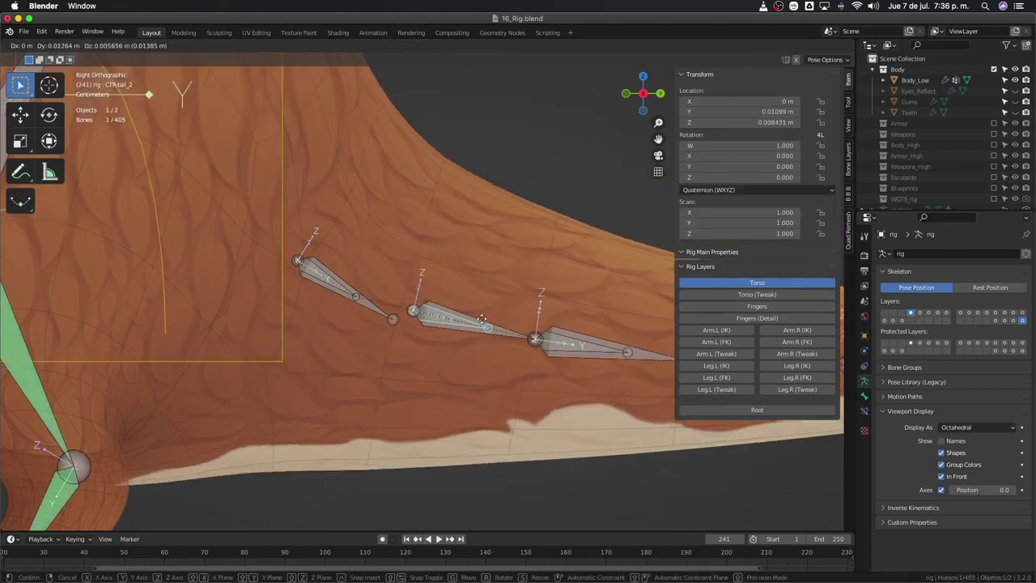
pyautogui.rightClick(424, 339)
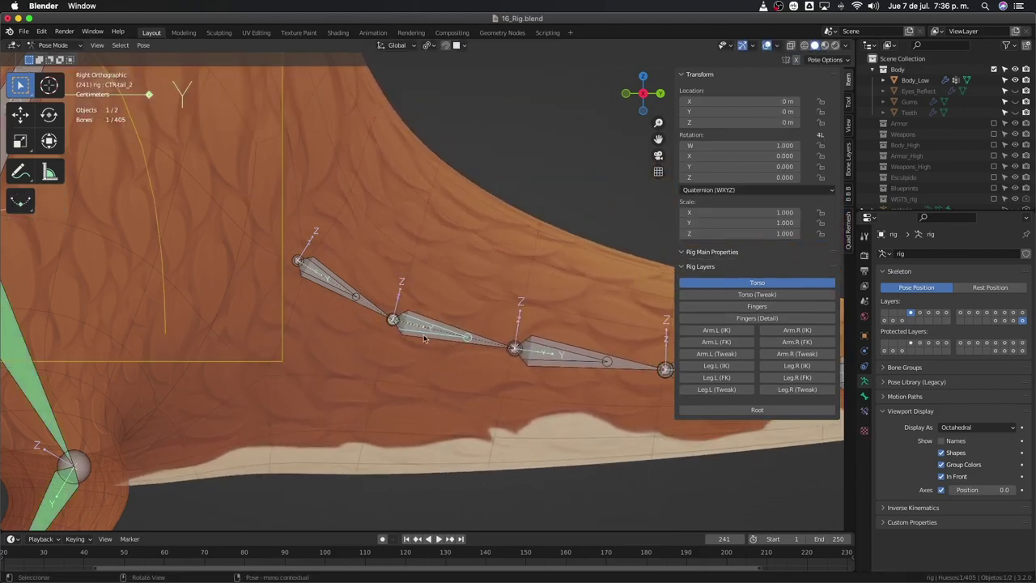
pyautogui.press('Tab')
pyautogui.scroll(2, 421, 335)
pyautogui.hotkey('ctrl', 'Tab')
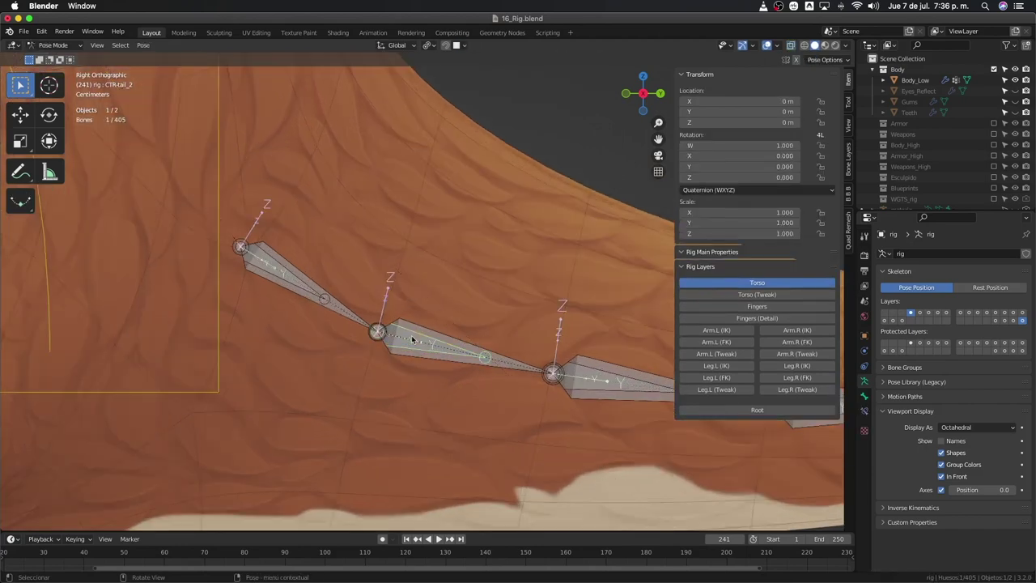
pyautogui.keyDown('shift'); pyautogui.click(340, 318); pyautogui.keyUp('shift')
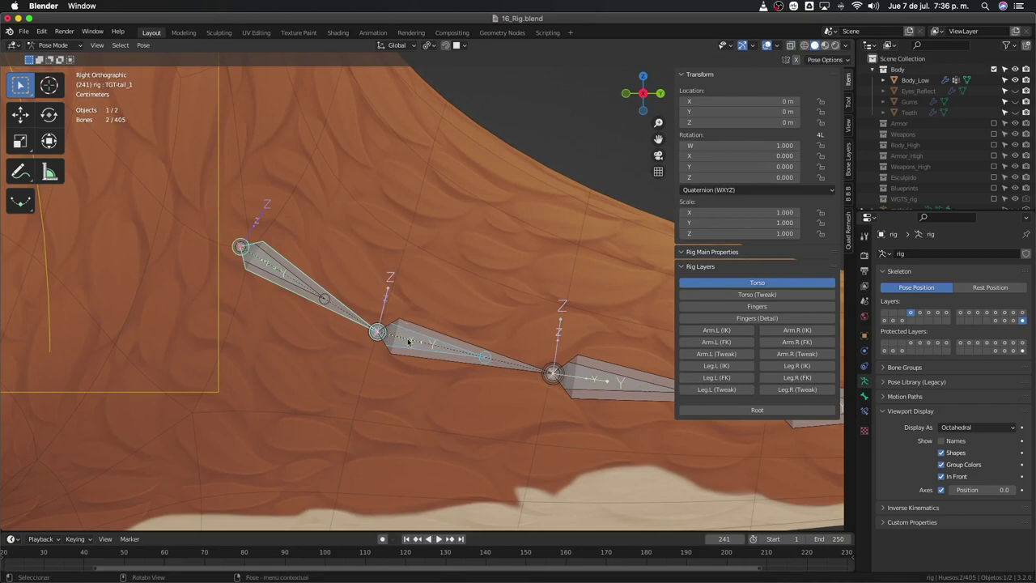
# Step: Add a Damped Track and then a Stretch To constraint to the selected target bone
pyautogui.hotkey('shift', 'ctrl', 'c')
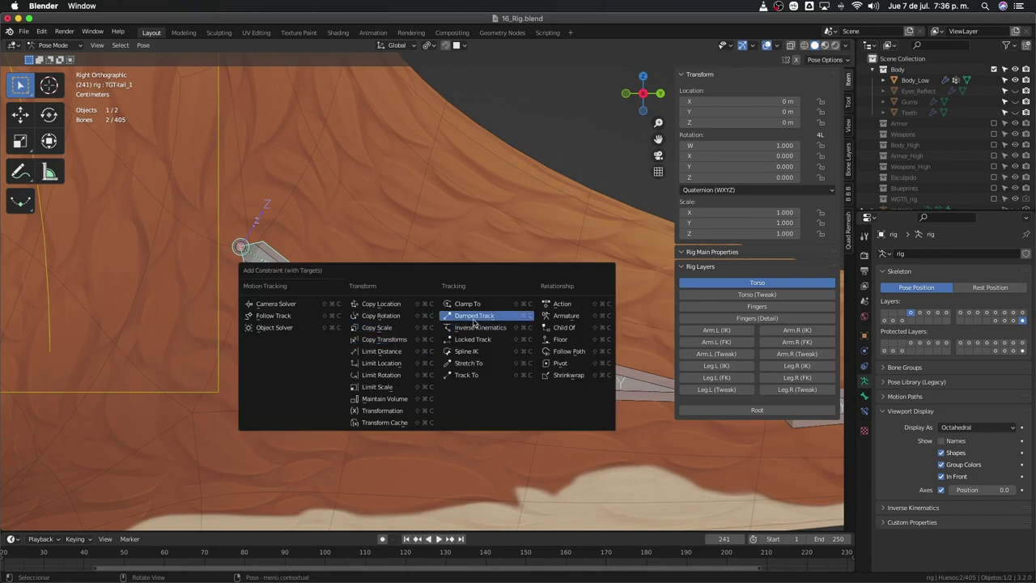
pyautogui.click(473, 320)
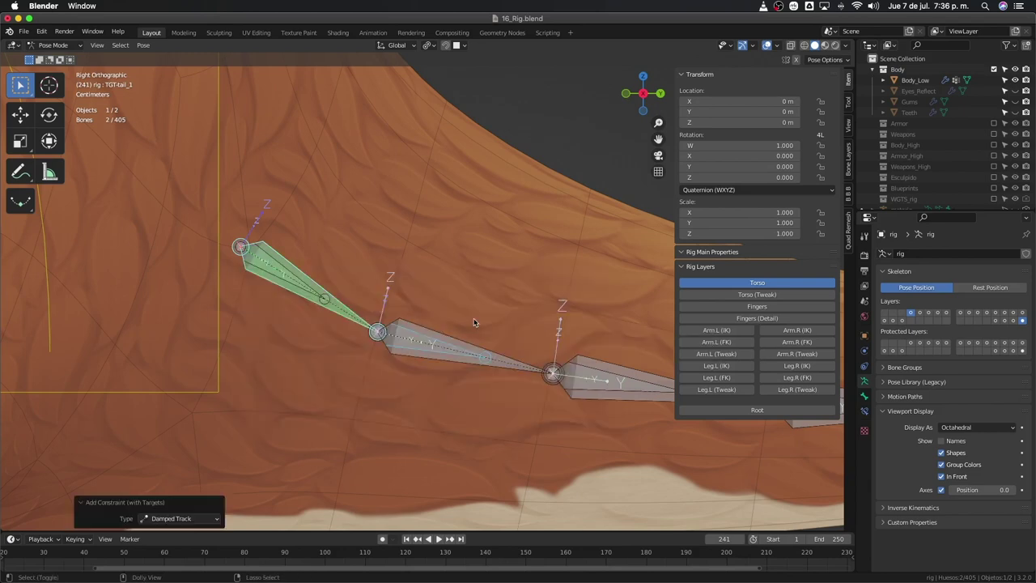
pyautogui.hotkey('shift', 'ctrl', 'c')
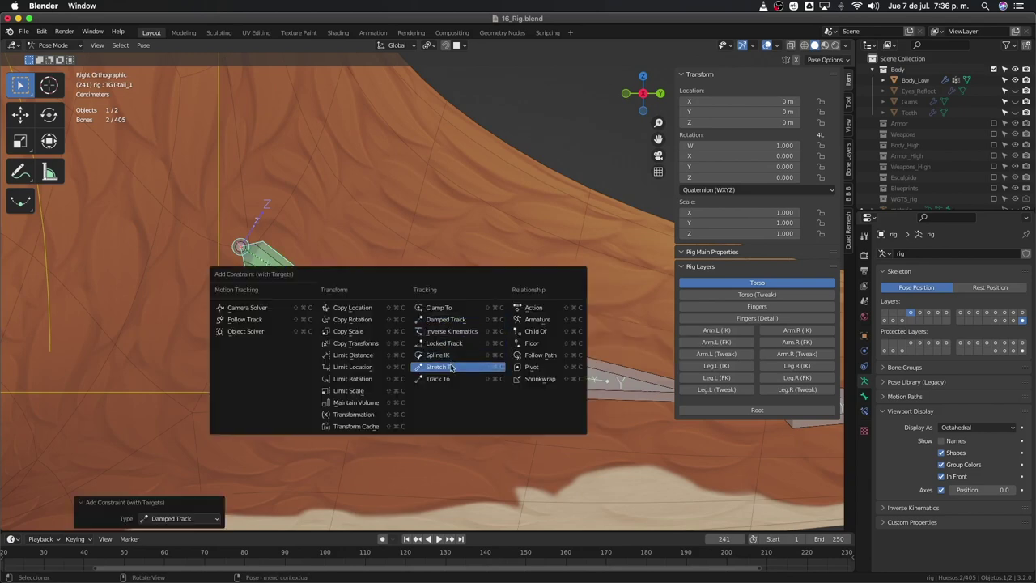
pyautogui.click(451, 368)
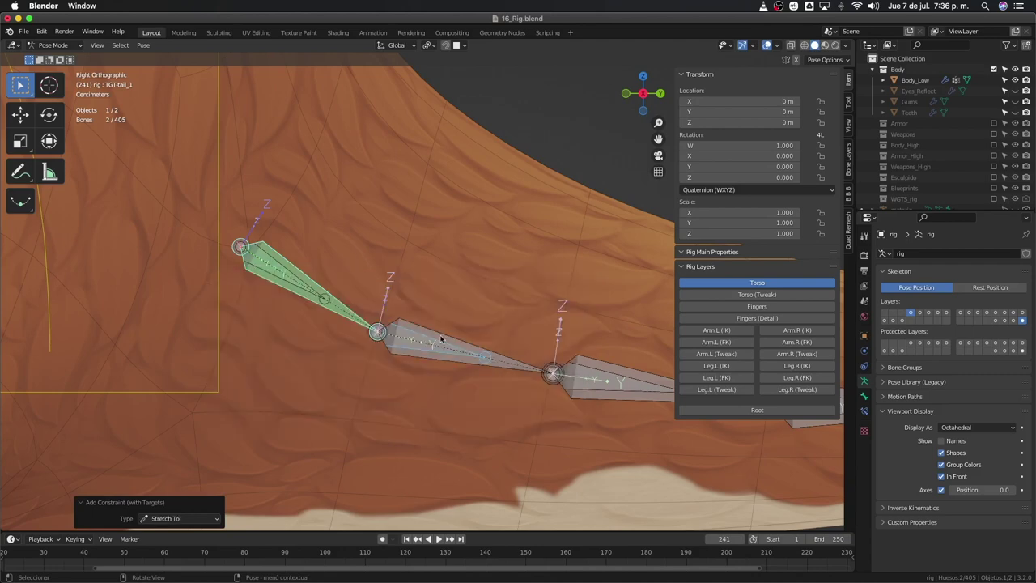
# Step: Select CTR-tail_2 and test-move it to check the tail chain, then cancel the move
pyautogui.click(439, 339)
pyautogui.click(434, 341)
pyautogui.scroll(-2, 429, 343)
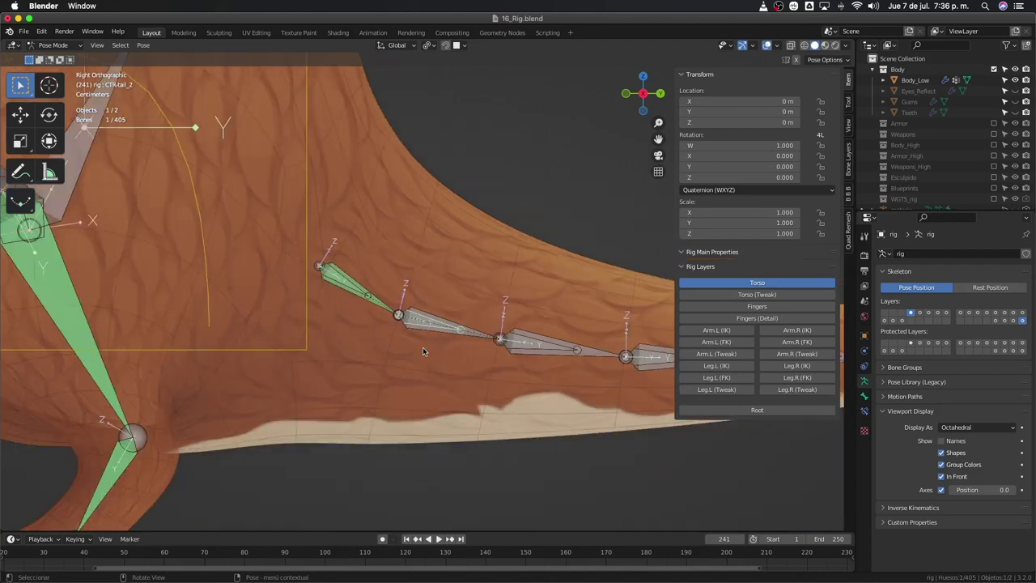
pyautogui.press('g')
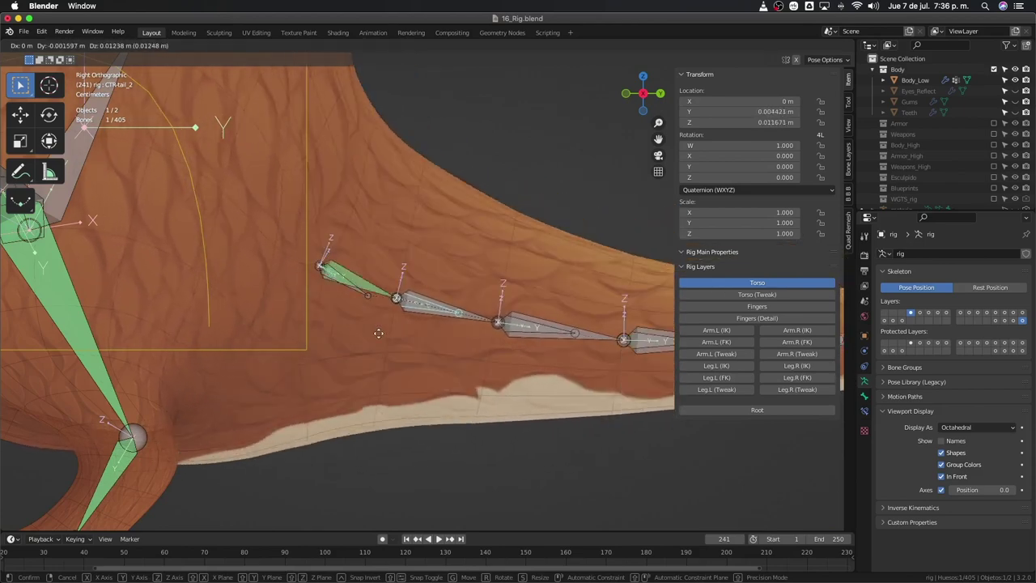
pyautogui.press('Escape')
pyautogui.scroll(2, 476, 344)
pyautogui.scroll(1, 465, 312)
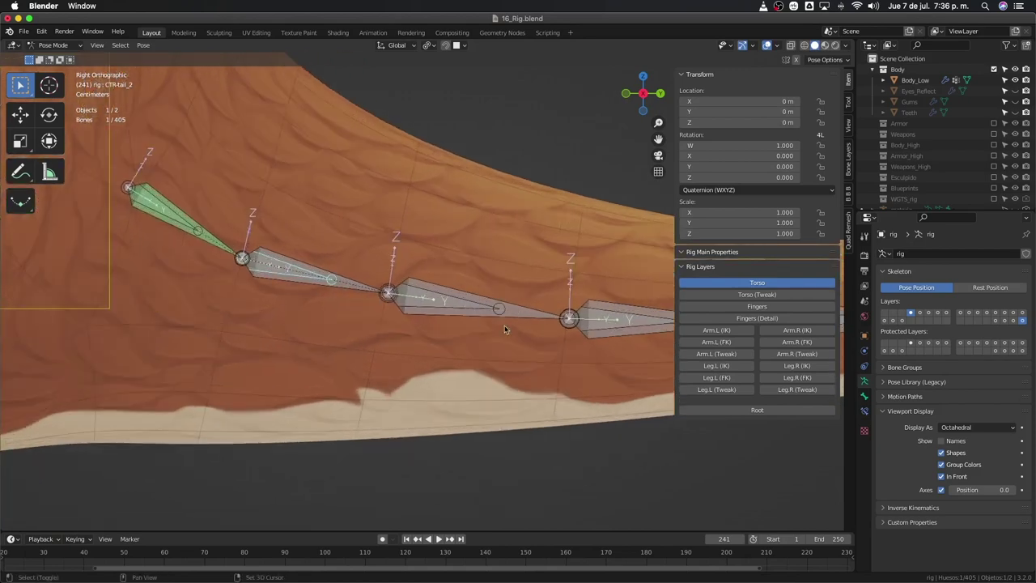
# Step: Give TGT-tail_2 and TGT-tail_3 Stretch To constraints aimed at CTR-tail_3 and CTR-tail_4
pyautogui.click(461, 302)
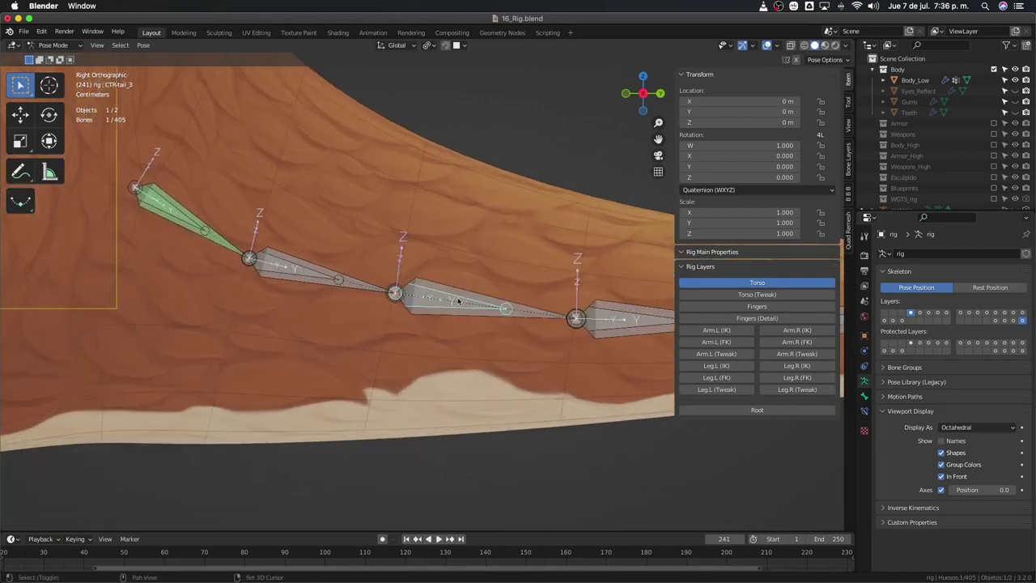
pyautogui.keyDown('shift'); pyautogui.click(359, 294); pyautogui.keyUp('shift')
pyautogui.hotkey('ctrl', 'shift', 'c')
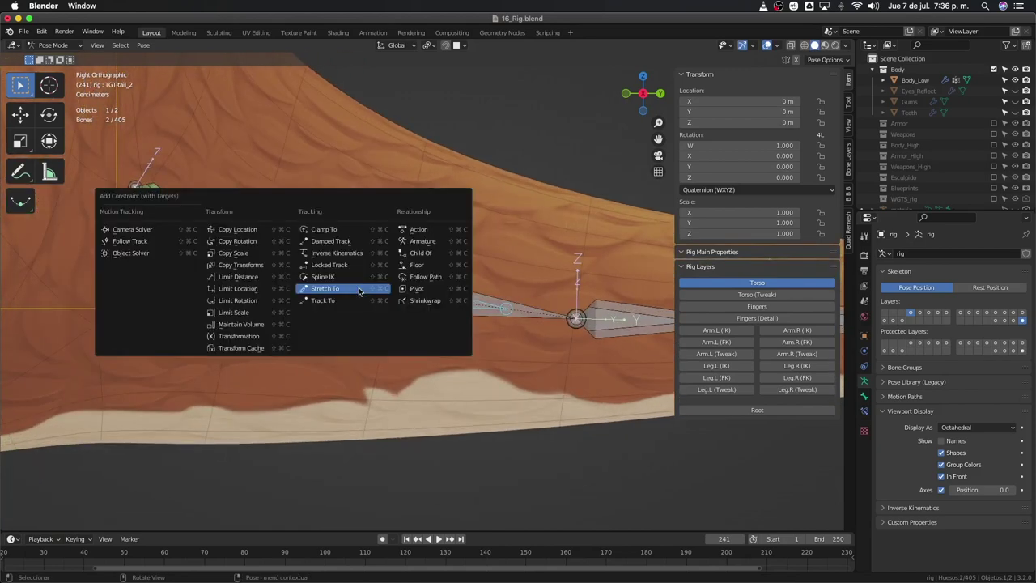
pyautogui.click(360, 289)
pyautogui.click(489, 315)
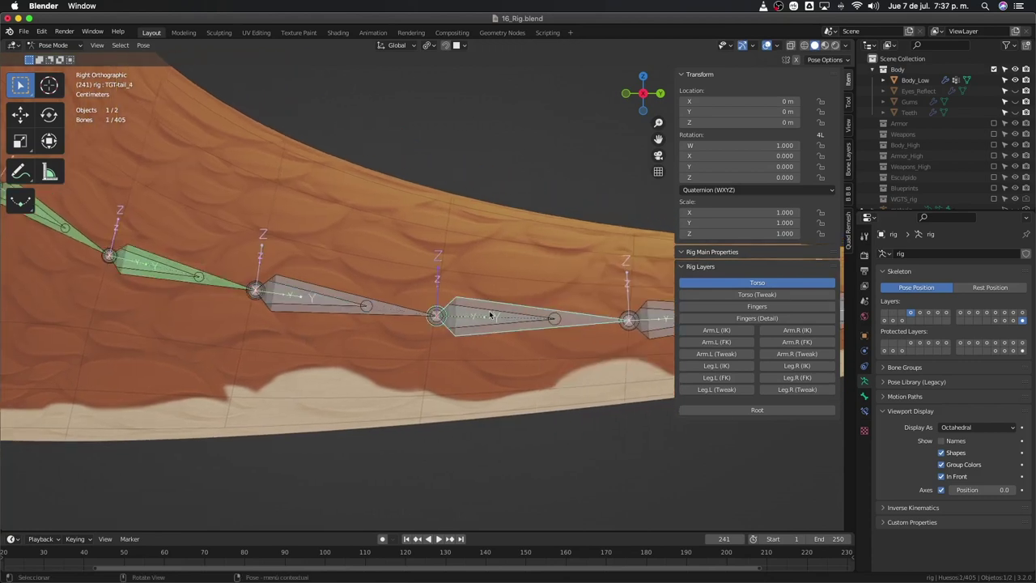
pyautogui.keyDown('shift'); pyautogui.click(407, 318); pyautogui.keyUp('shift')
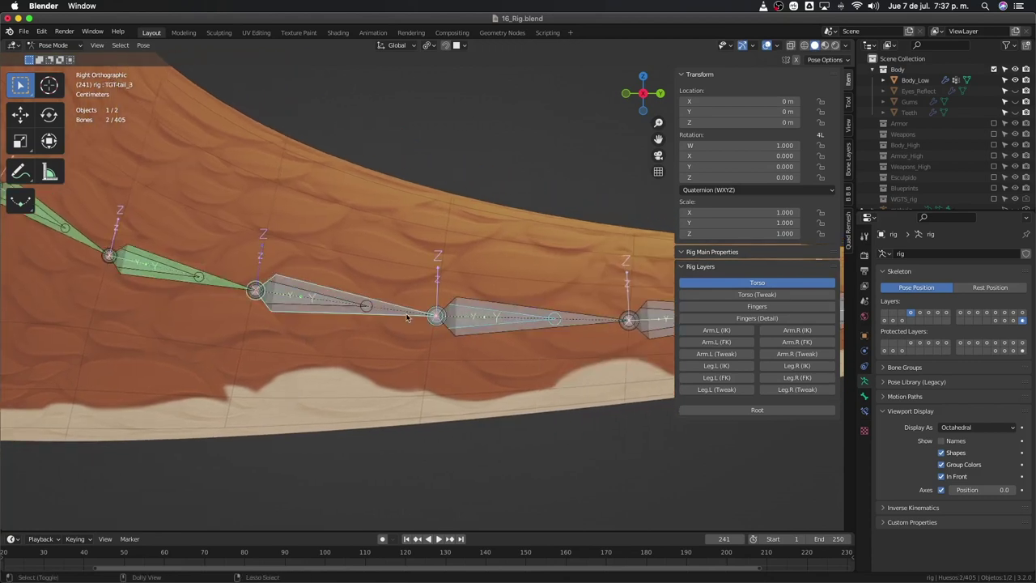
pyautogui.hotkey('ctrl', 'shift', 'c')
pyautogui.click(407, 316)
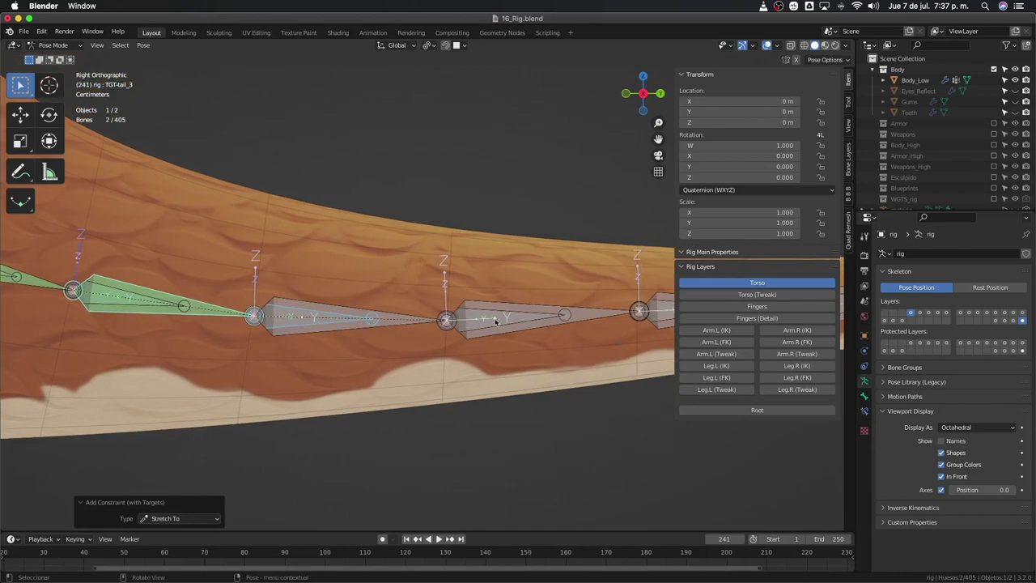
# Step: Give TGT-tail_4 Stretch To and Damped Track constraints aimed at CTR-tail_5
pyautogui.click(501, 316)
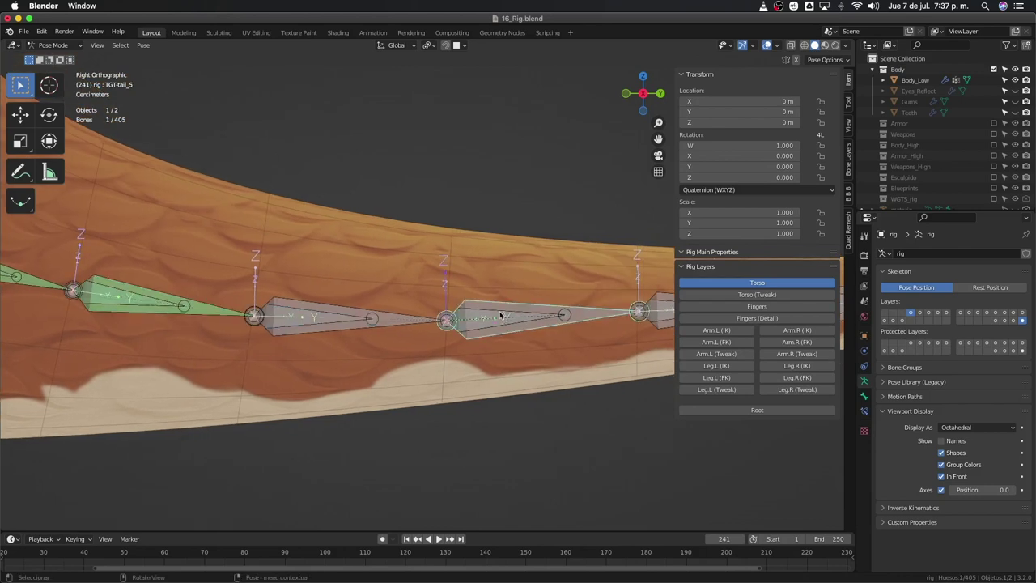
pyautogui.keyDown('shift'); pyautogui.click(396, 322); pyautogui.keyUp('shift')
pyautogui.hotkey('ctrl', 'shift', 'c')
pyautogui.click(400, 327)
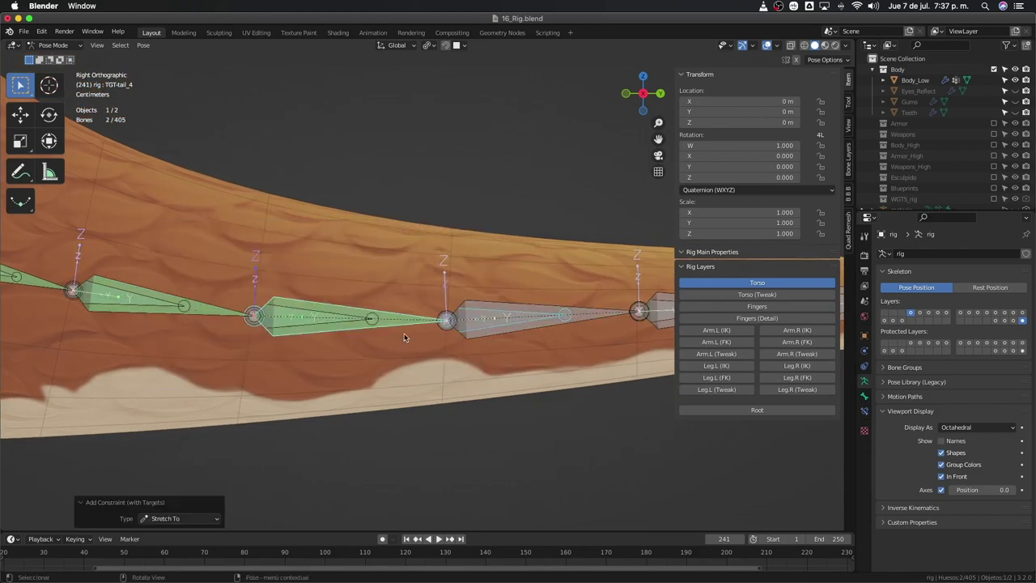
pyautogui.hotkey('ctrl', 'shift', 'c')
pyautogui.click(389, 288)
# Step: Add a Damped Track constraint to TGT-tail_3
pyautogui.keyDown('shift'); pyautogui.moveTo(217, 308); pyautogui.dragTo(280, 321, button='middle'); pyautogui.keyUp('shift')
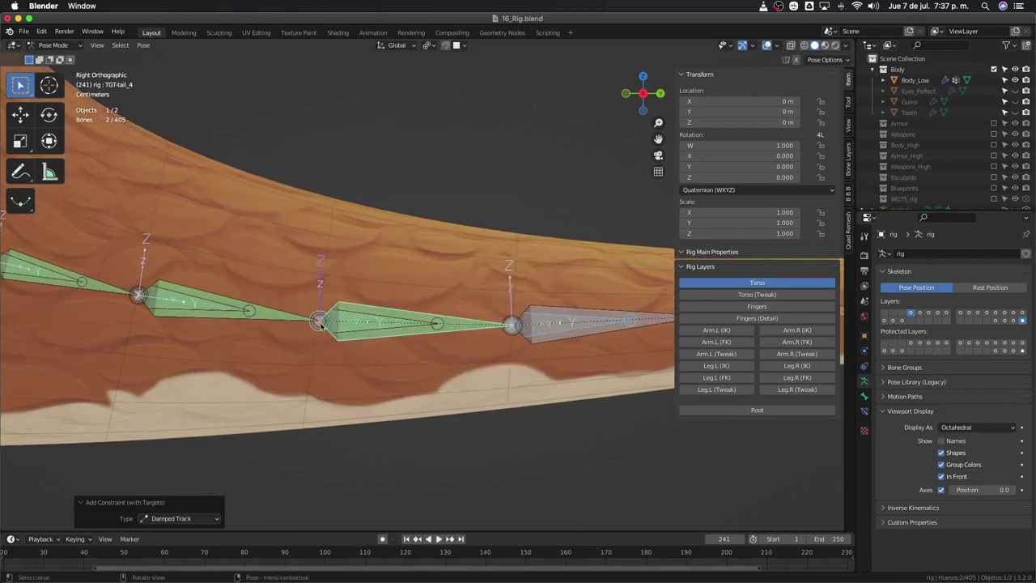
pyautogui.keyDown('shift'); pyautogui.click(265, 316); pyautogui.keyUp('shift')
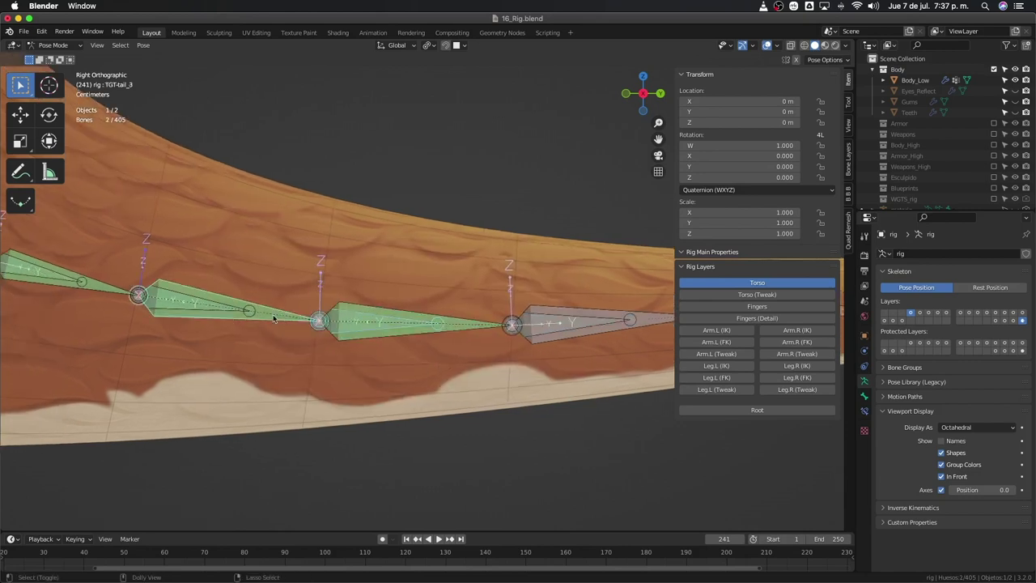
pyautogui.hotkey('ctrl', 'shift', 'c')
pyautogui.press('Return')
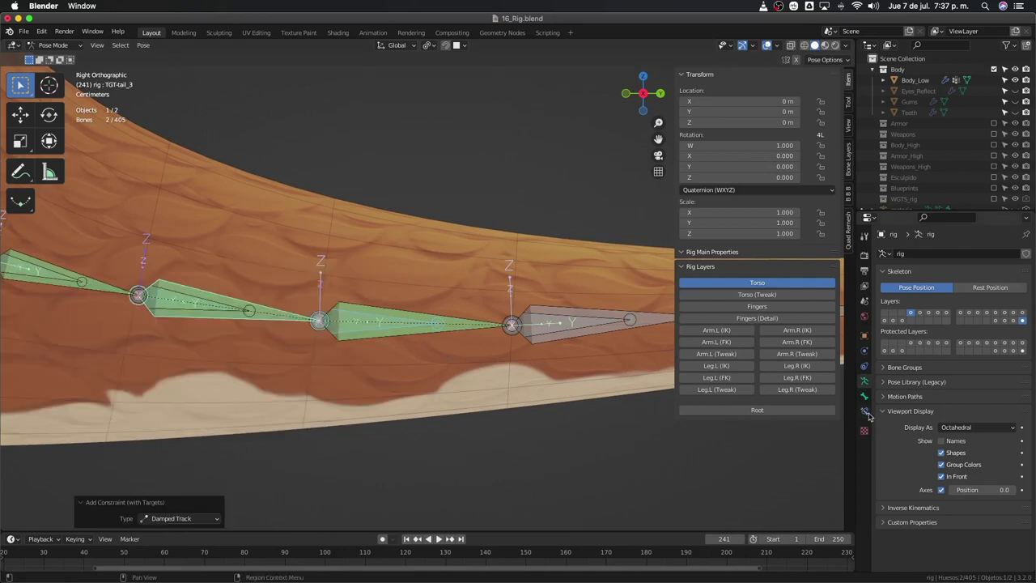
# Step: Move TGT-tail_3's Damped Track above Stretch To, then add one to TGT-tail_2 and reorder it likewise
pyautogui.click(864, 410)
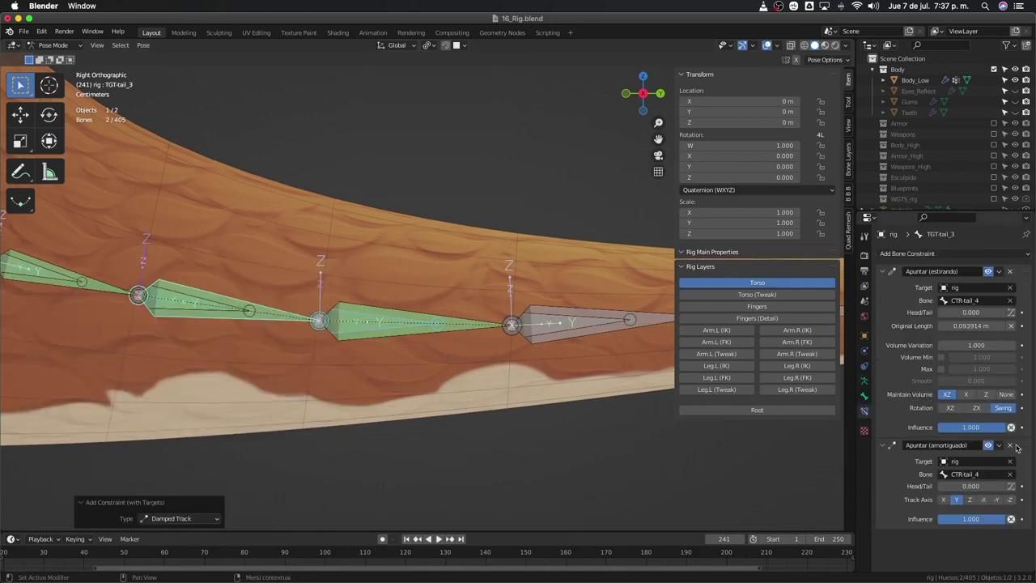
pyautogui.moveTo(1018, 447); pyautogui.dragTo(1027, 272)
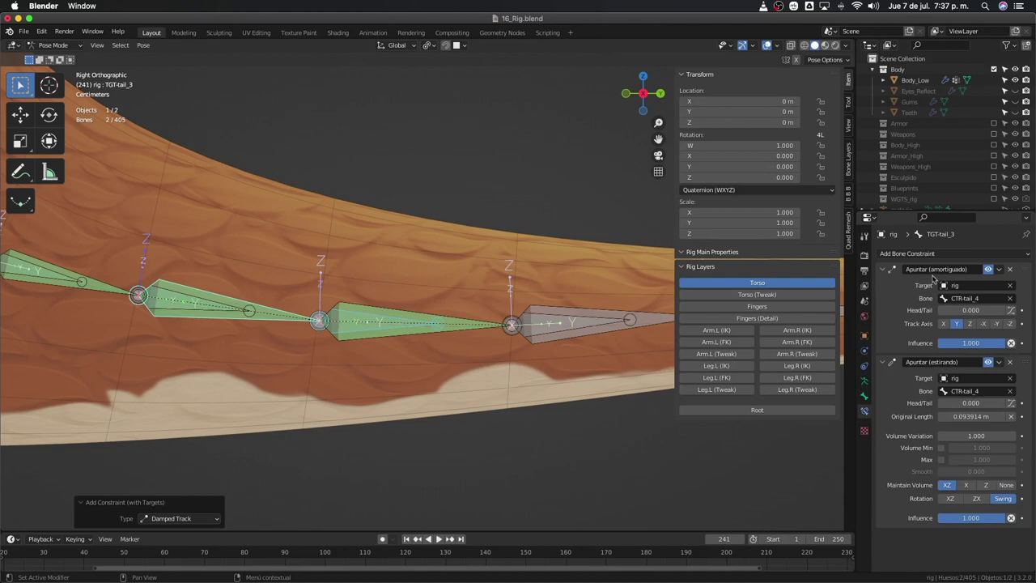
pyautogui.scroll(-3, 509, 347)
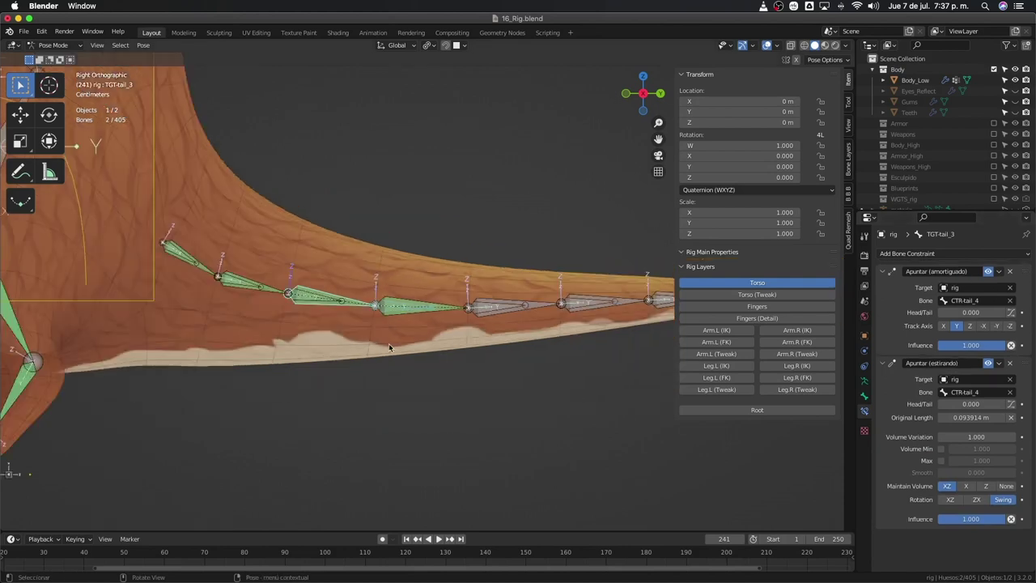
pyautogui.keyDown('shift'); pyautogui.moveTo(388, 343); pyautogui.dragTo(202, 290, button='middle'); pyautogui.keyUp('shift')
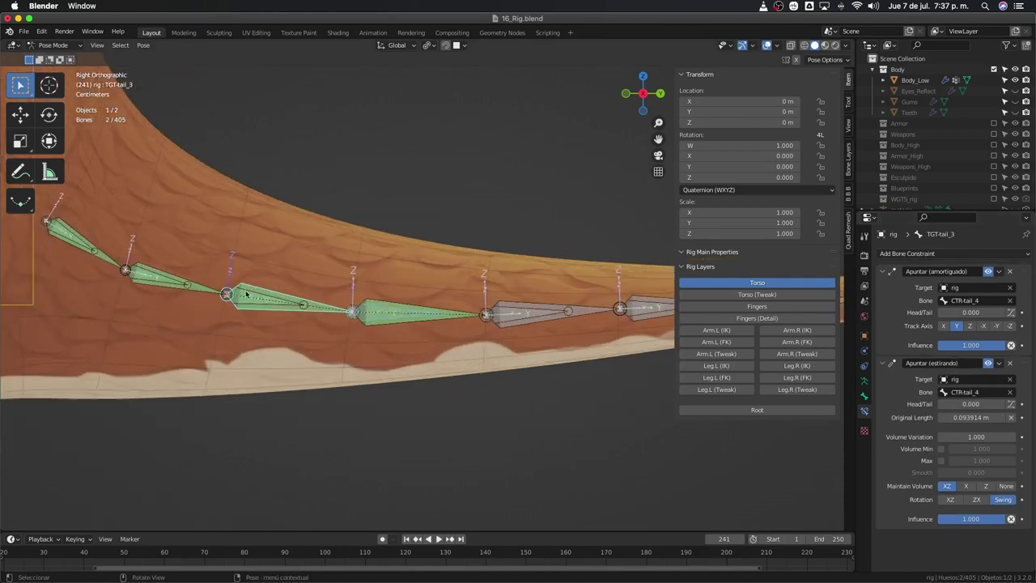
pyautogui.click(214, 292)
pyautogui.hotkey('shift', 'ctrl', 'c')
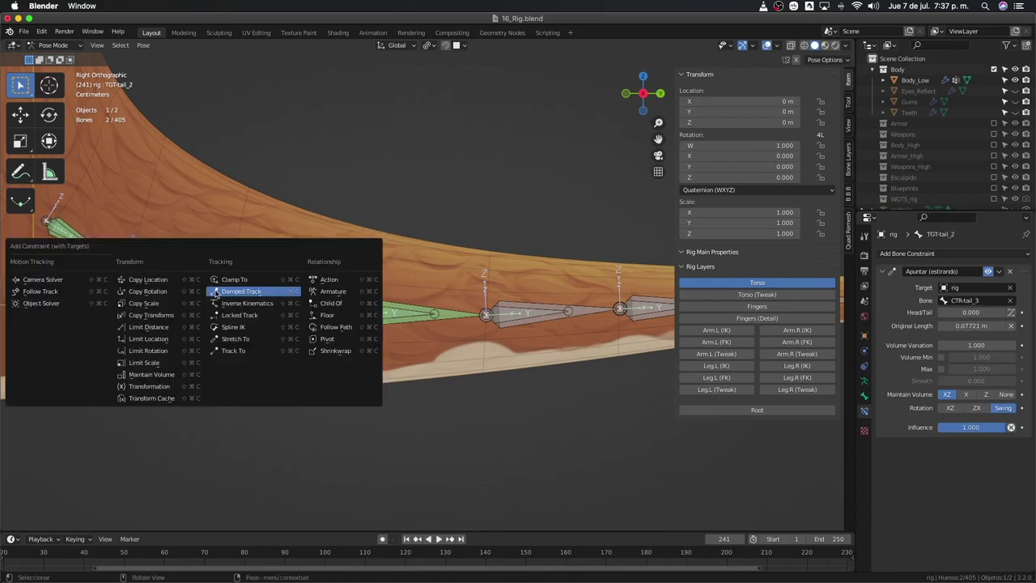
pyautogui.click(241, 293)
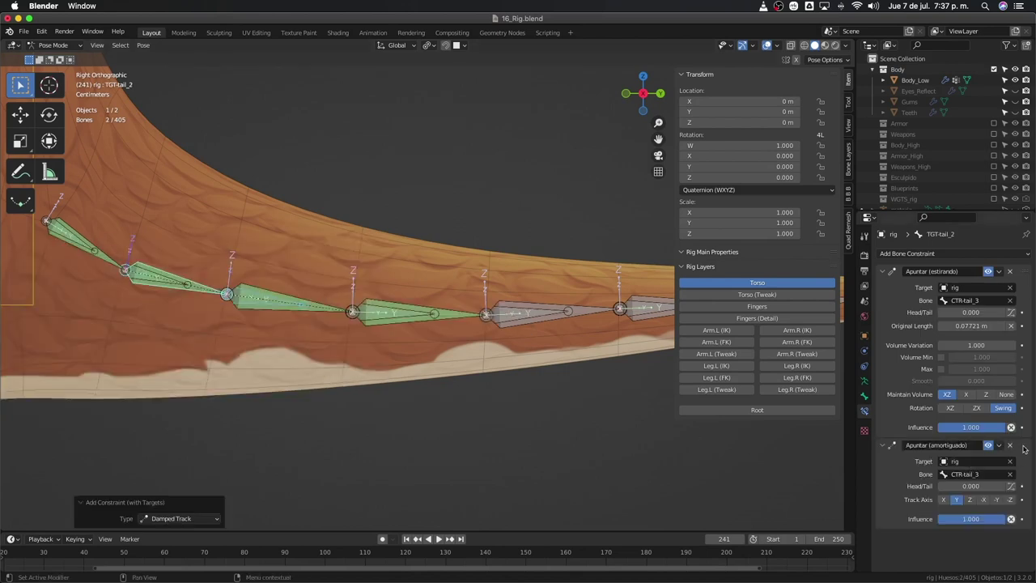
pyautogui.moveTo(1024, 447); pyautogui.dragTo(1017, 270)
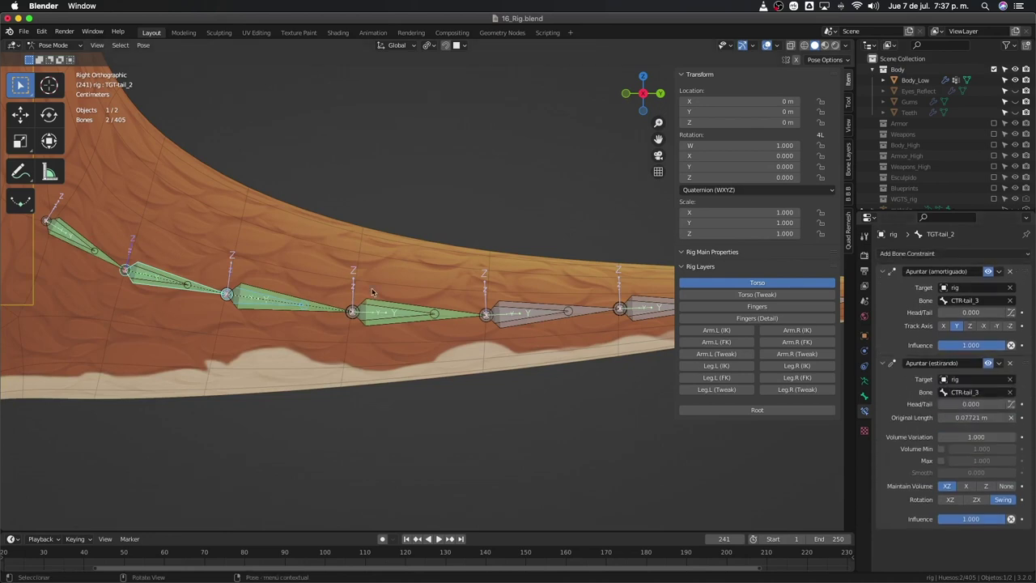
# Step: Check the constraint order on TGT-tail_3 and 4, moving TGT-tail_4's Damped Track above Stretch To
pyautogui.click(442, 316)
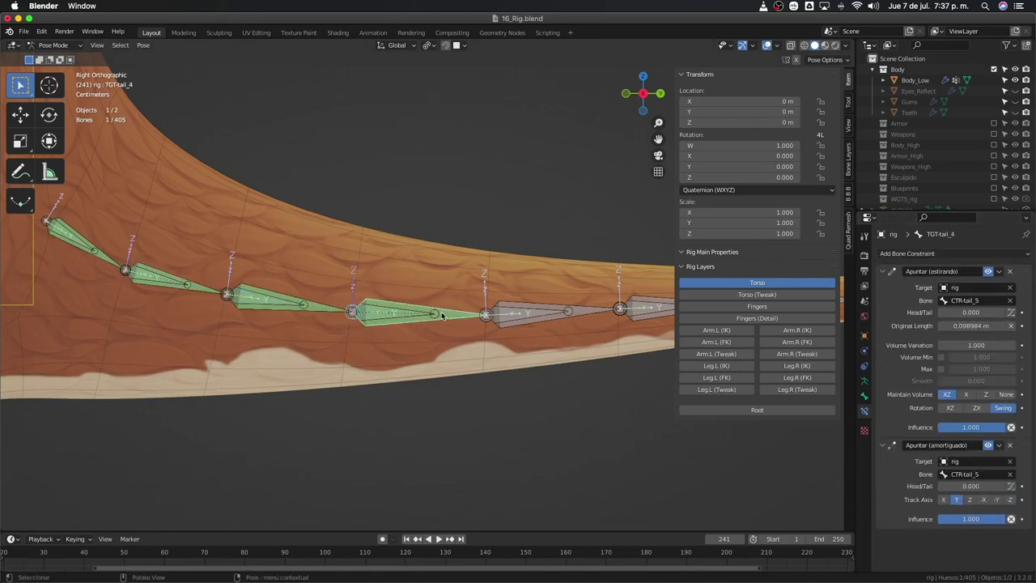
pyautogui.click(315, 312)
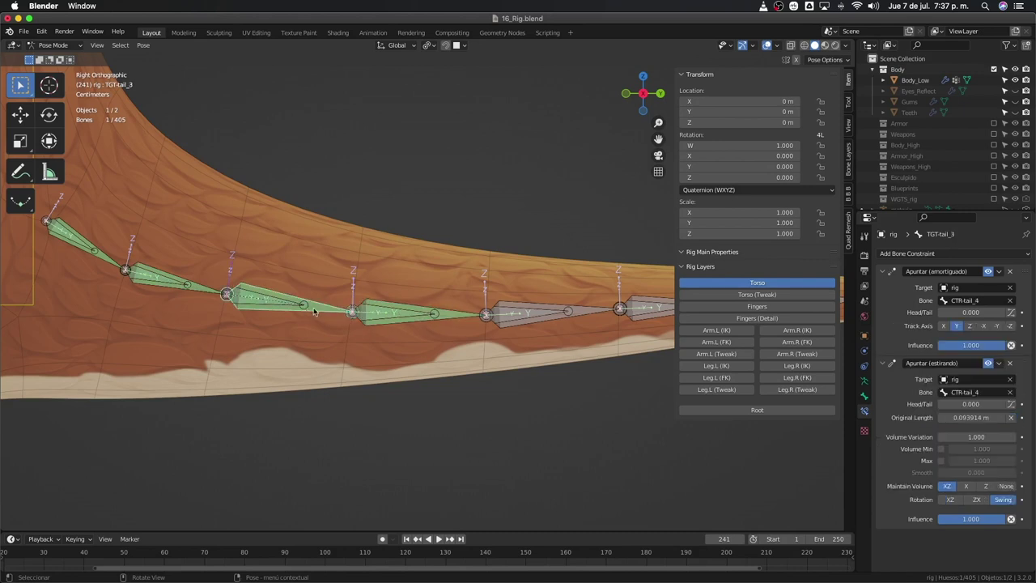
pyautogui.click(459, 318)
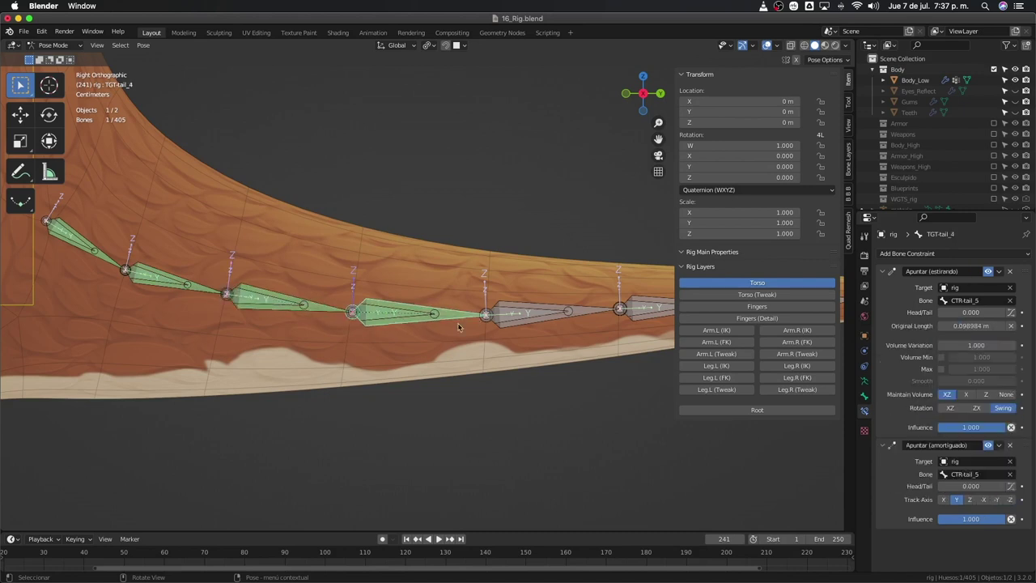
pyautogui.moveTo(1019, 444); pyautogui.dragTo(1020, 271)
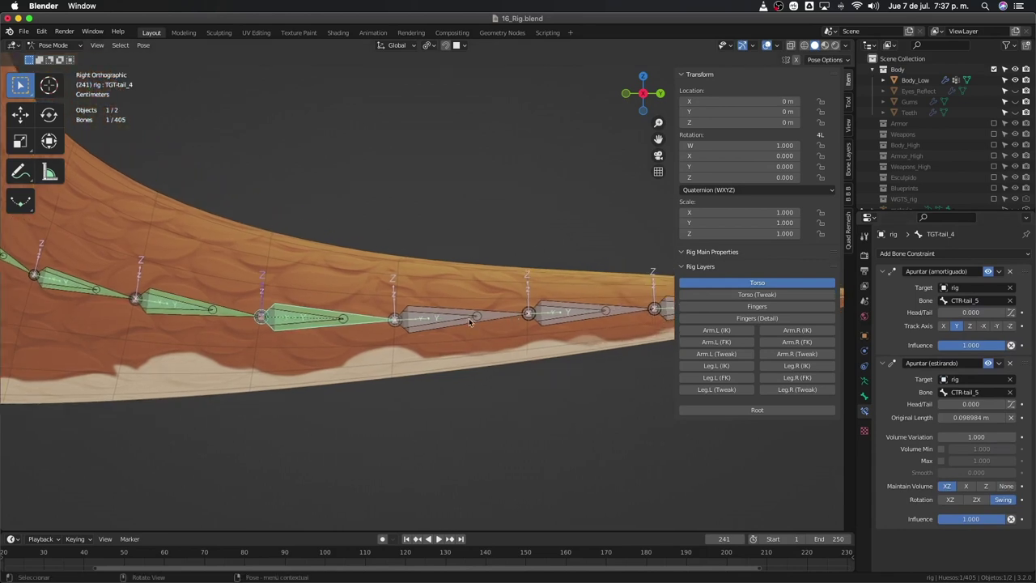
# Step: Give TGT-tail_5 Damped Track and Stretch To constraints aimed at the next control bone
pyautogui.click(543, 313)
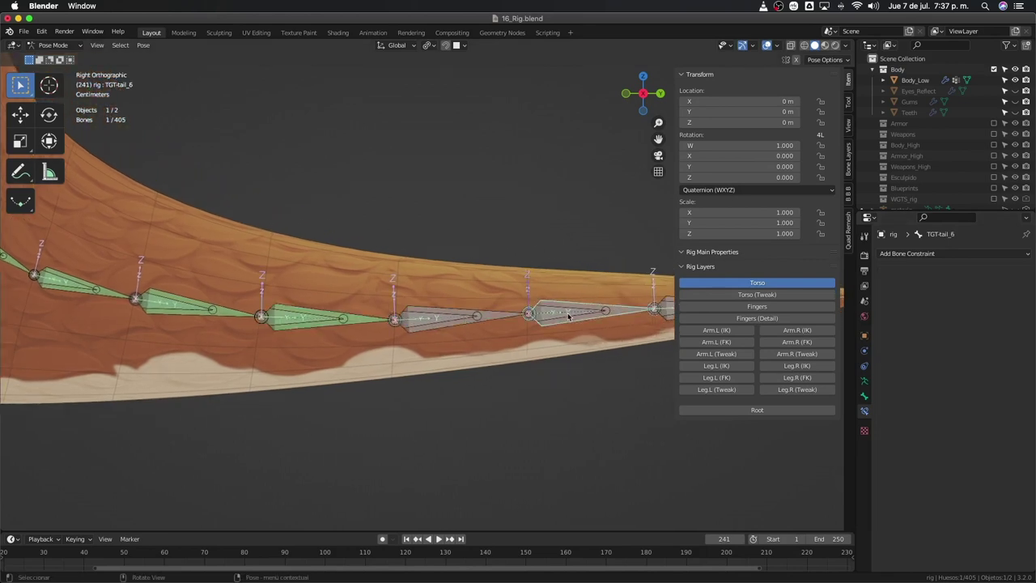
pyautogui.keyDown('shift'); pyautogui.click(509, 320); pyautogui.keyUp('shift')
pyautogui.press('shift+super+c')
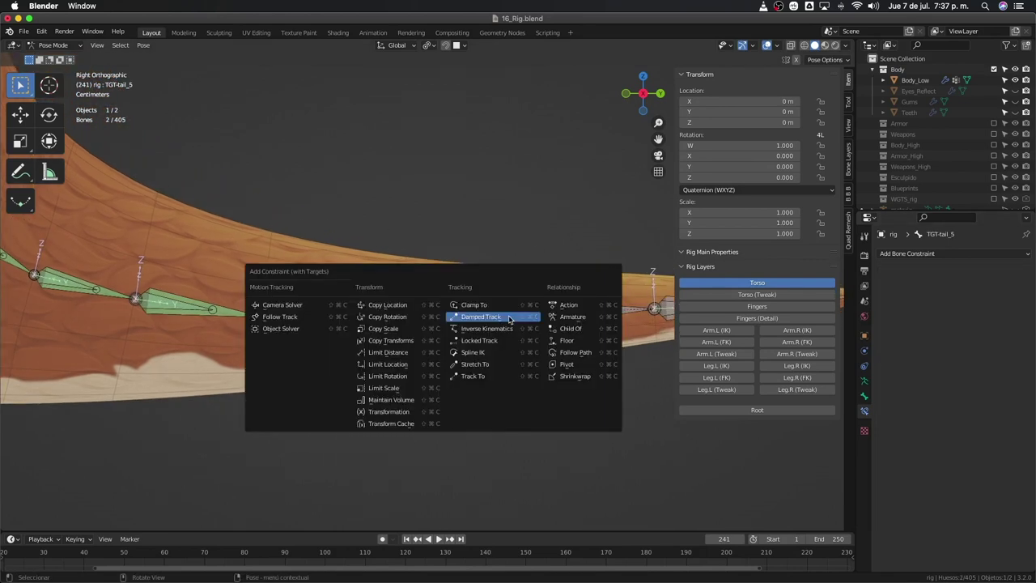
pyautogui.click(509, 317)
pyautogui.press('shift+super+c')
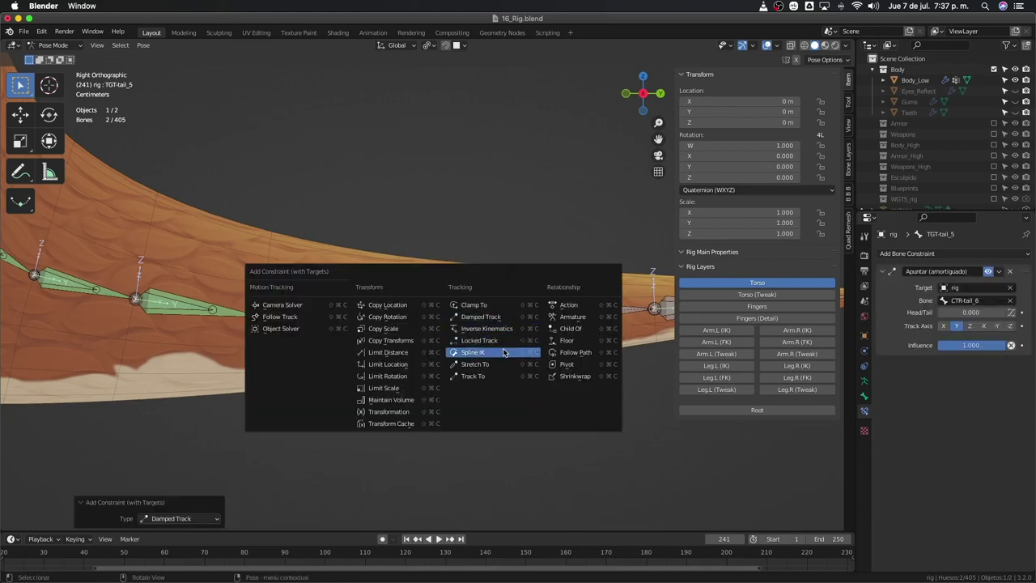
pyautogui.click(476, 364)
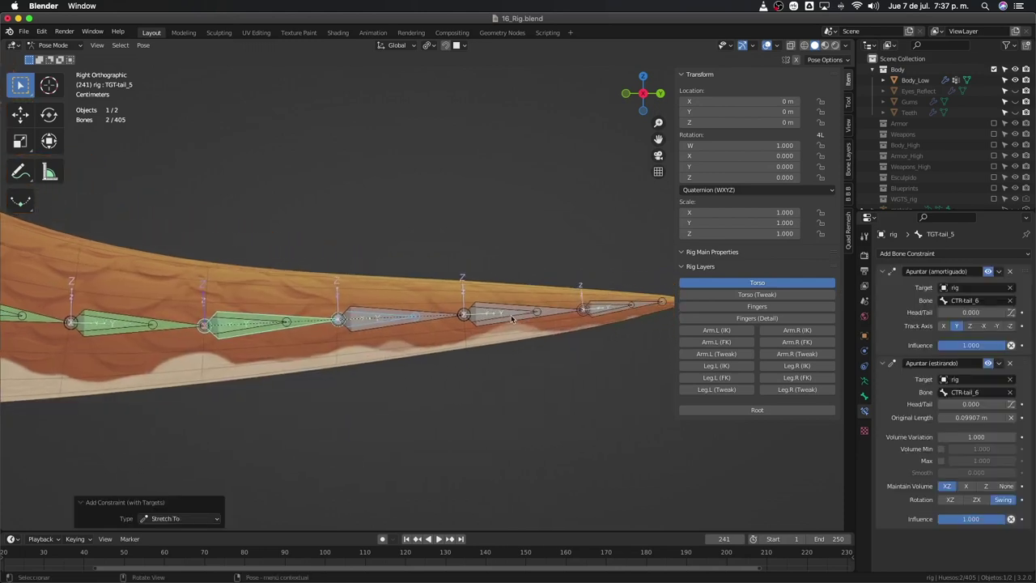
# Step: Give TGT-tail_6 Damped Track and Stretch To constraints aimed at CTR-tail_7
pyautogui.click(512, 315)
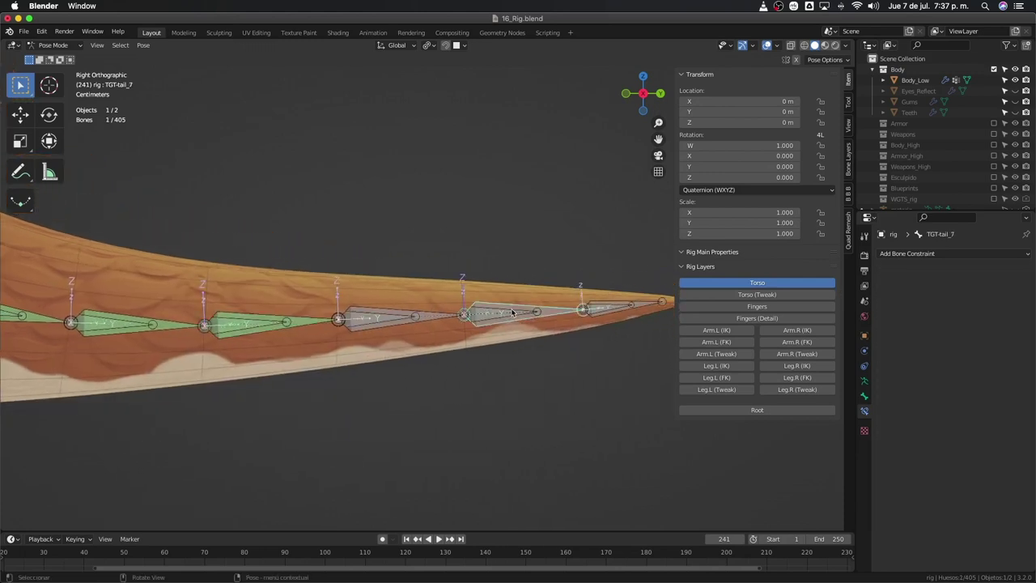
pyautogui.keyDown('shift'); pyautogui.click(436, 319); pyautogui.keyUp('shift')
pyautogui.press('shift+super+c')
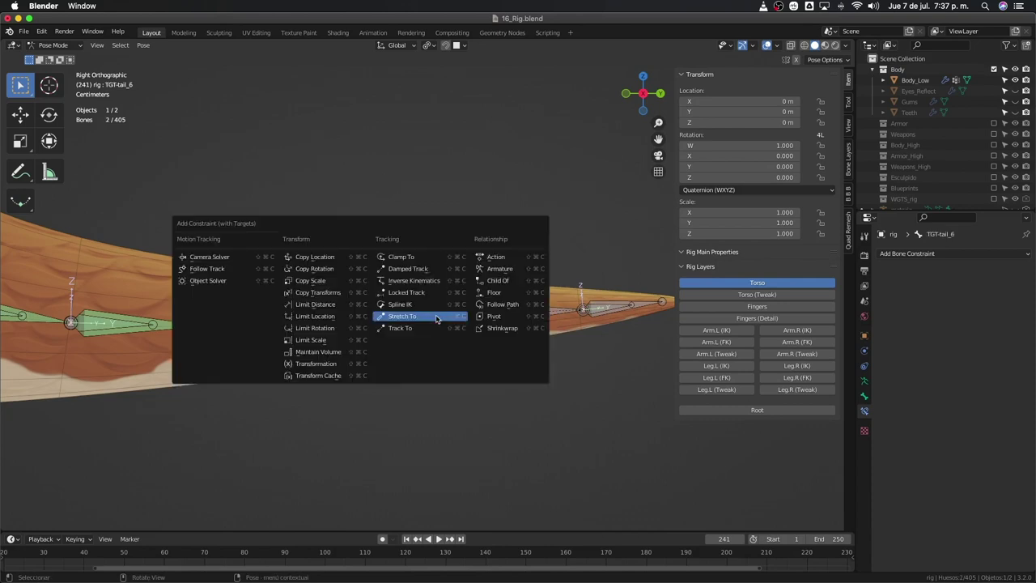
pyautogui.click(413, 268)
pyautogui.press('shift+super+c')
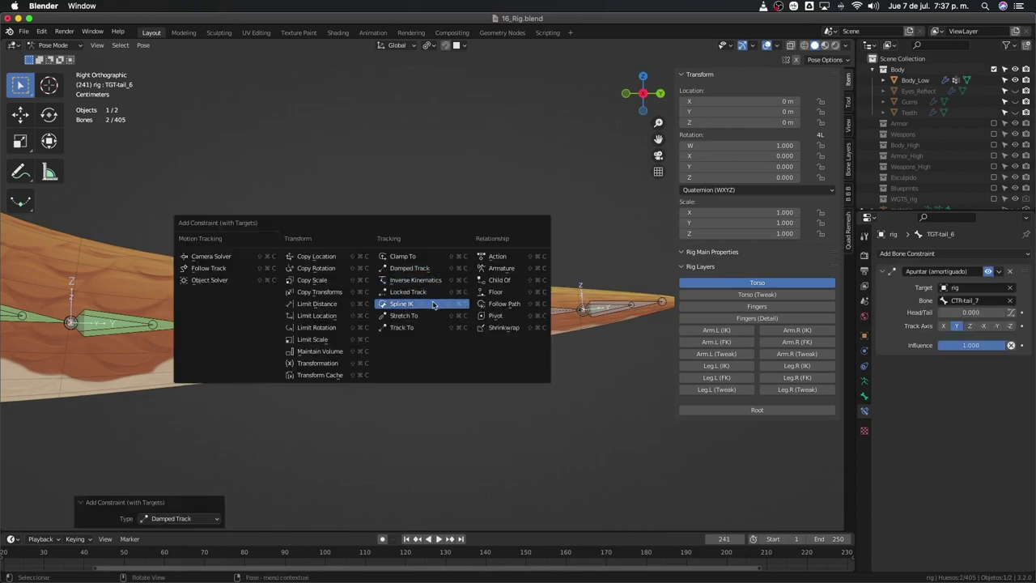
pyautogui.click(408, 315)
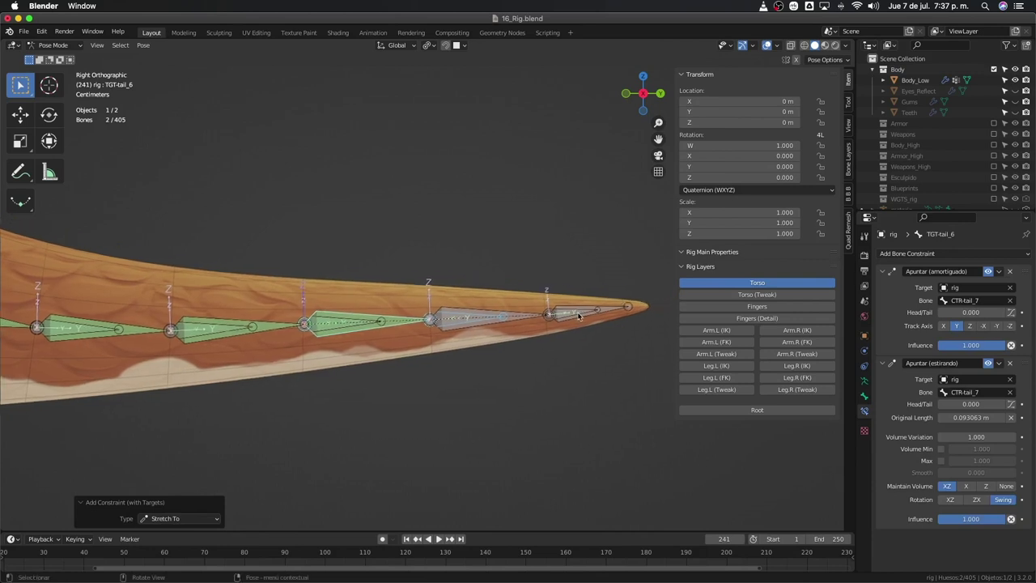
# Step: Give TGT-tail_7 Damped Track and Stretch To toward CTR-tail_8, then enter Edit Mode
pyautogui.keyDown('shift'); pyautogui.click(579, 316); pyautogui.keyUp('shift')
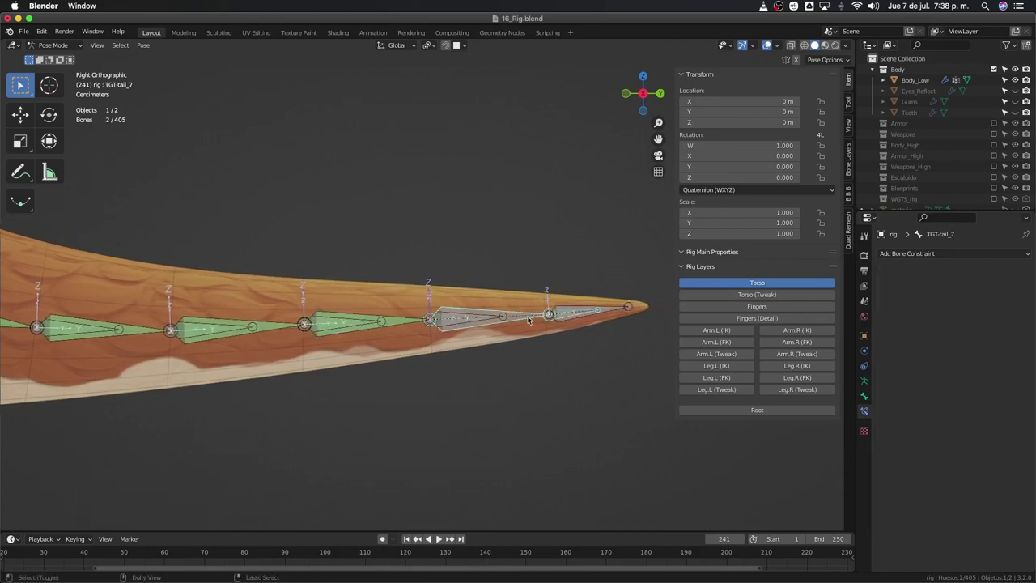
pyautogui.press('shift+super+c')
pyautogui.click(534, 274)
pyautogui.press('shift+super+c')
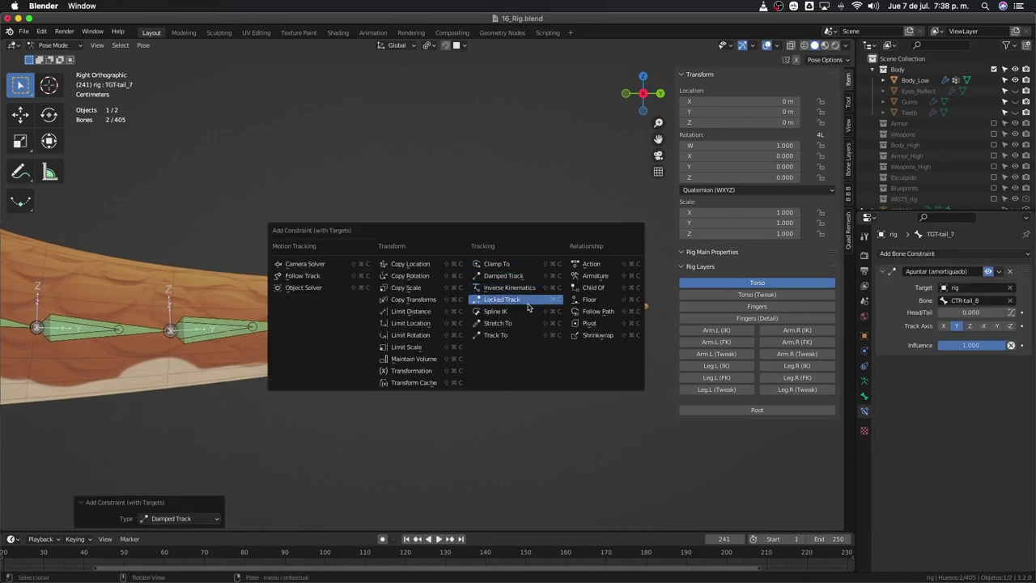
pyautogui.click(526, 323)
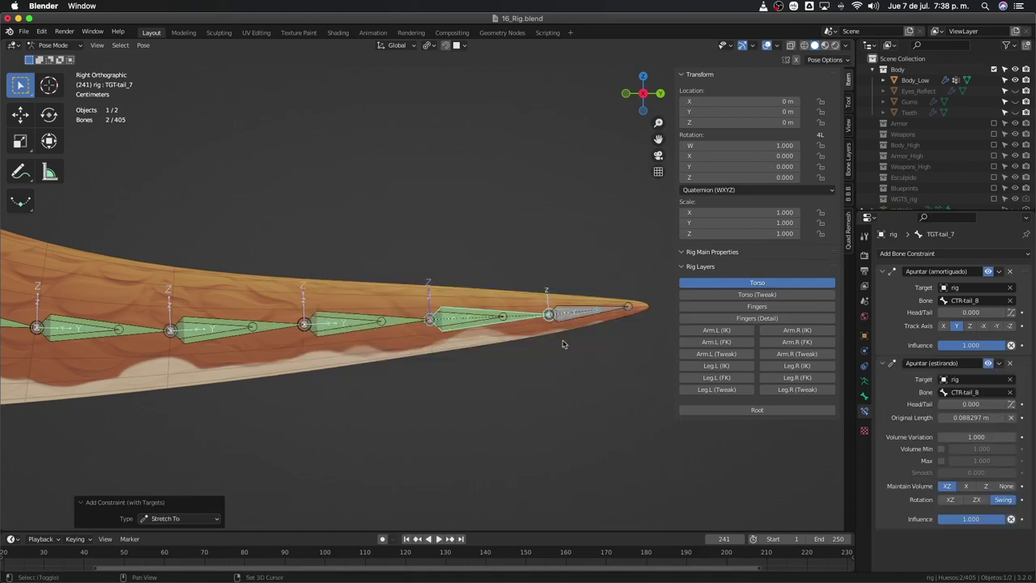
pyautogui.keyDown('shift'); pyautogui.moveTo(564, 344); pyautogui.dragTo(518, 341, button='middle'); pyautogui.keyUp('shift')
pyautogui.press('Tab')
# Step: Duplicate CTR-tail_8 and place the copy just past the tail tip
pyautogui.scroll(1, 489, 332)
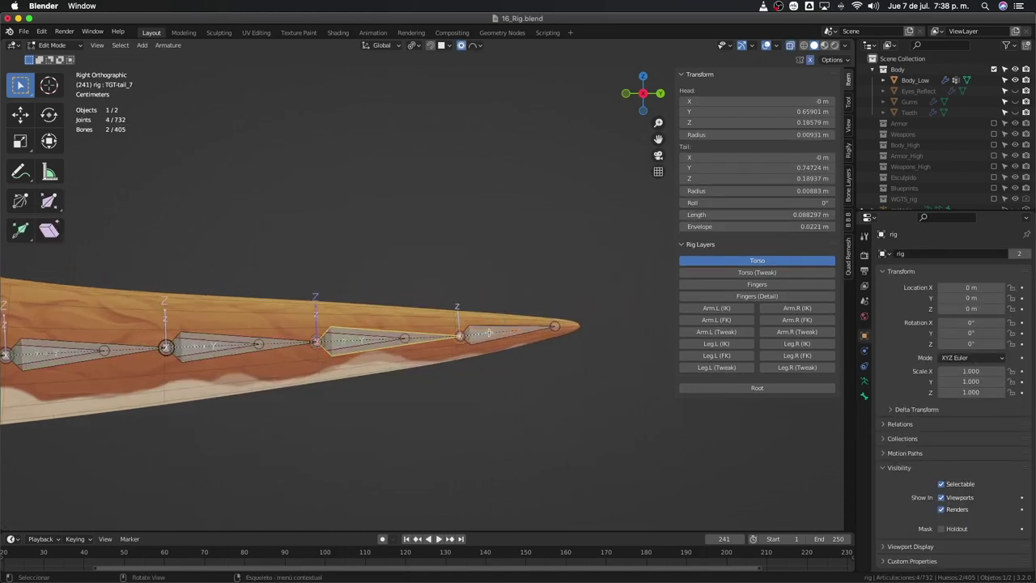
pyautogui.click(489, 333)
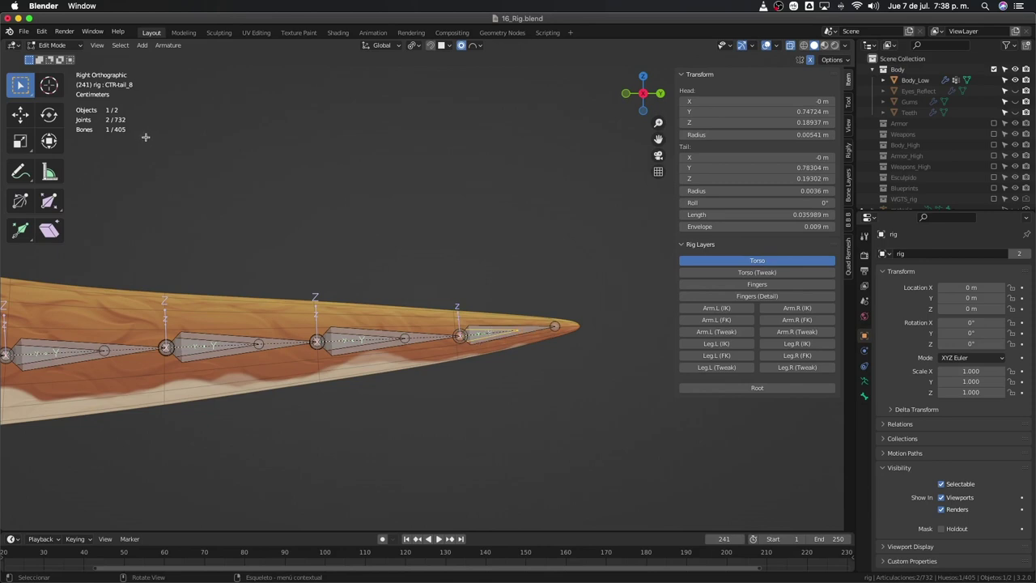
pyautogui.hotkey('shift', 'd')
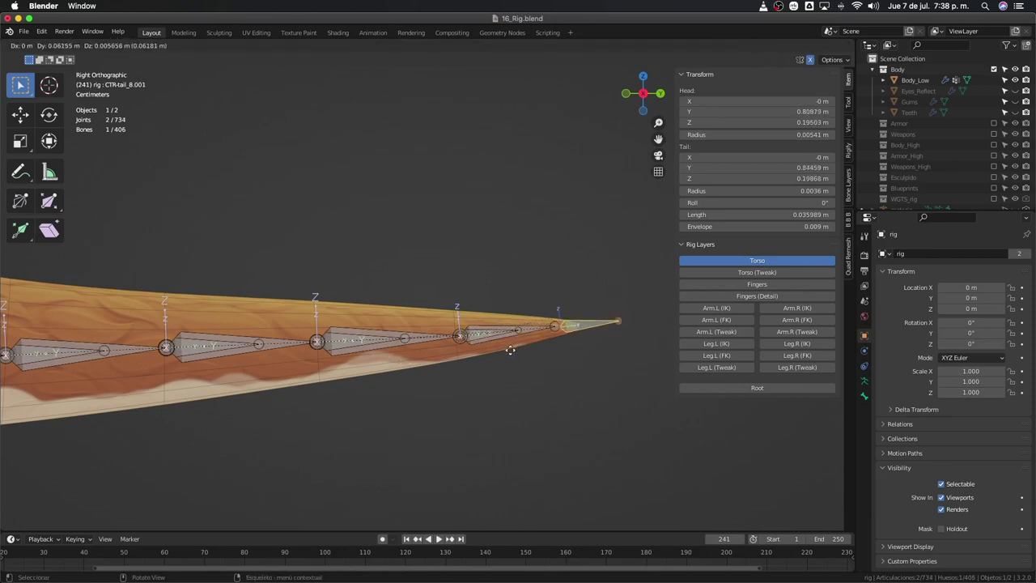
pyautogui.click(504, 345)
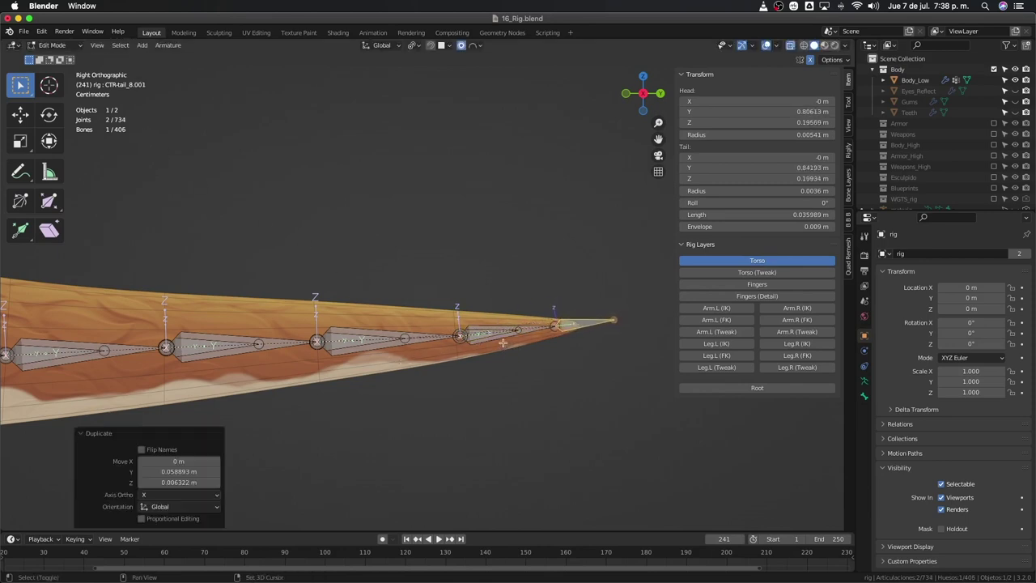
# Step: Parent TGT-tail_8 to CTR-tail_8 with Keep Offset
pyautogui.keyDown('shift'); pyautogui.click(499, 333); pyautogui.keyUp('shift')
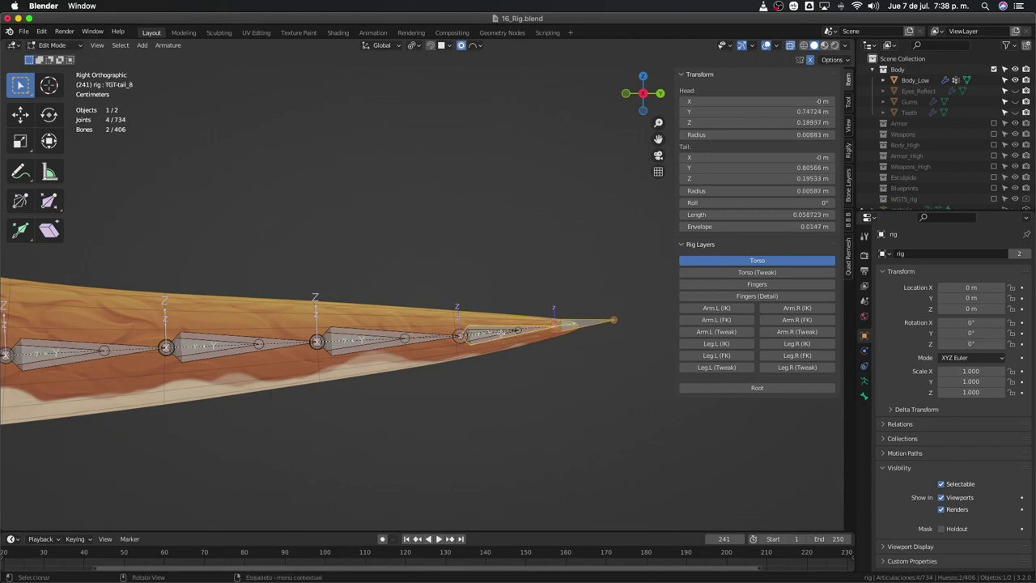
pyautogui.click(528, 327)
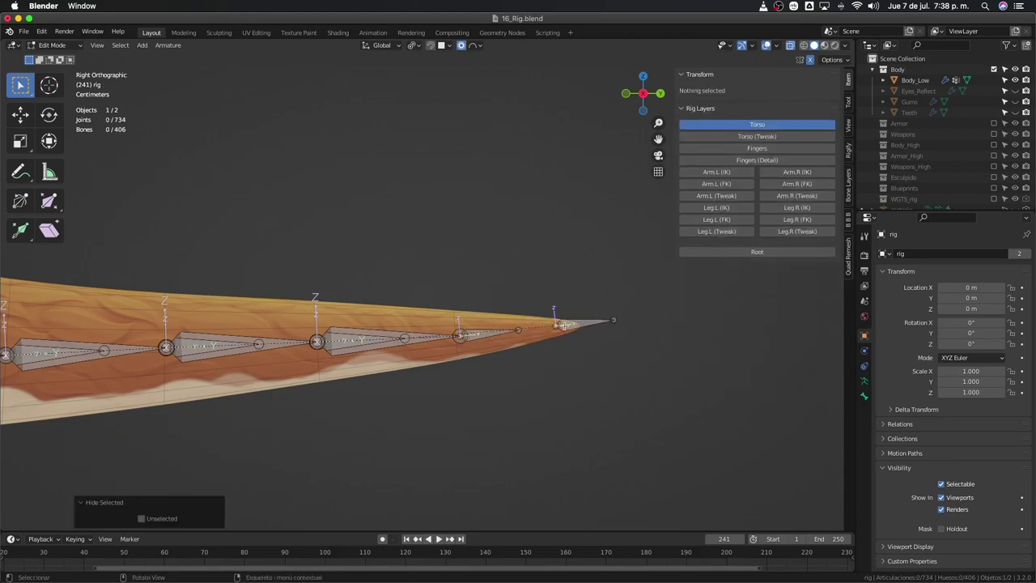
pyautogui.keyDown('shift'); pyautogui.click(491, 335); pyautogui.keyUp('shift')
pyautogui.hotkey('ctrl', 'p')
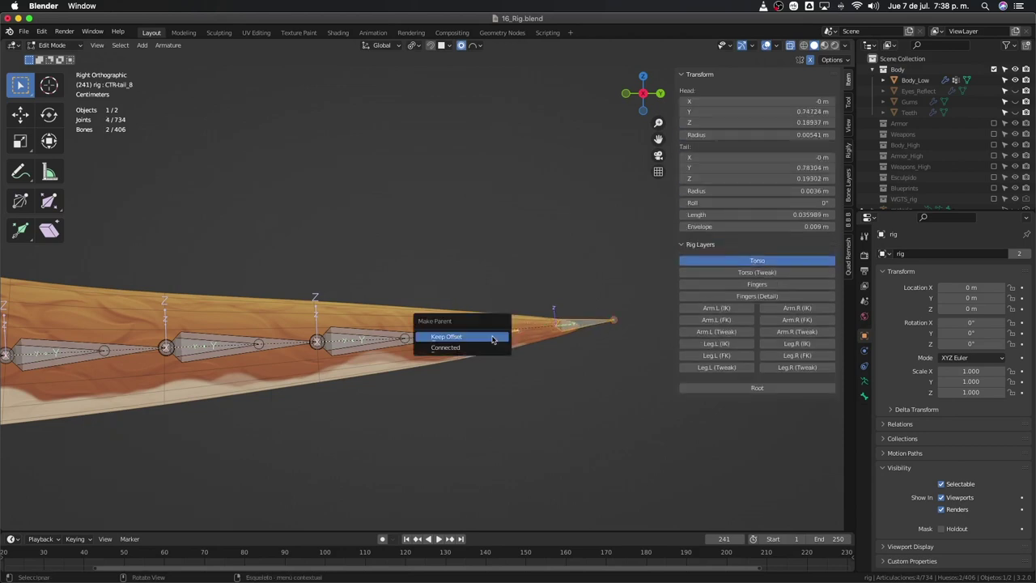
pyautogui.click(491, 339)
# Step: Nudge the extra end bone along the tail and rename it CTR-tail_tip
pyautogui.click(579, 326)
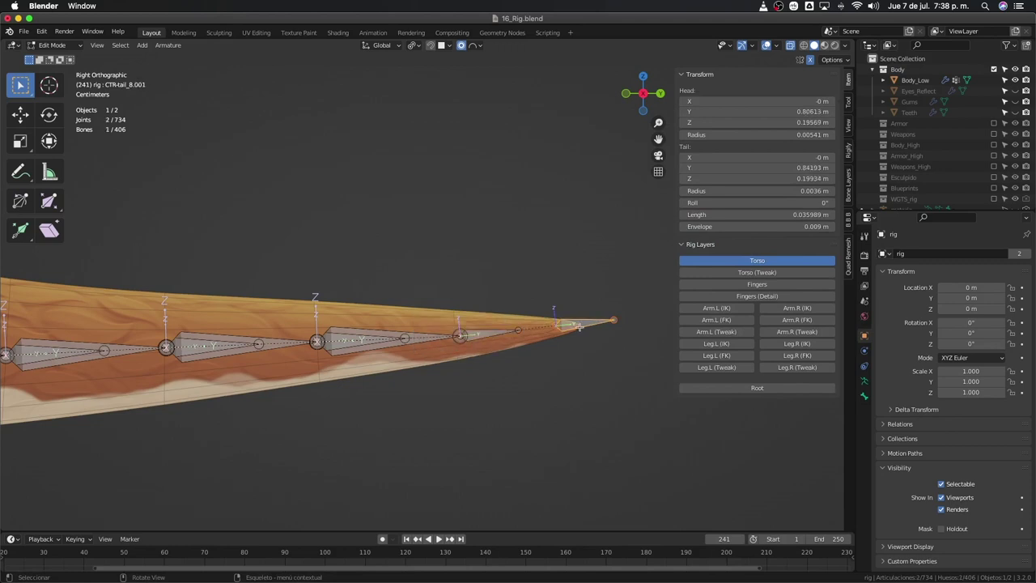
pyautogui.moveTo(579, 326); pyautogui.dragTo(583, 324)
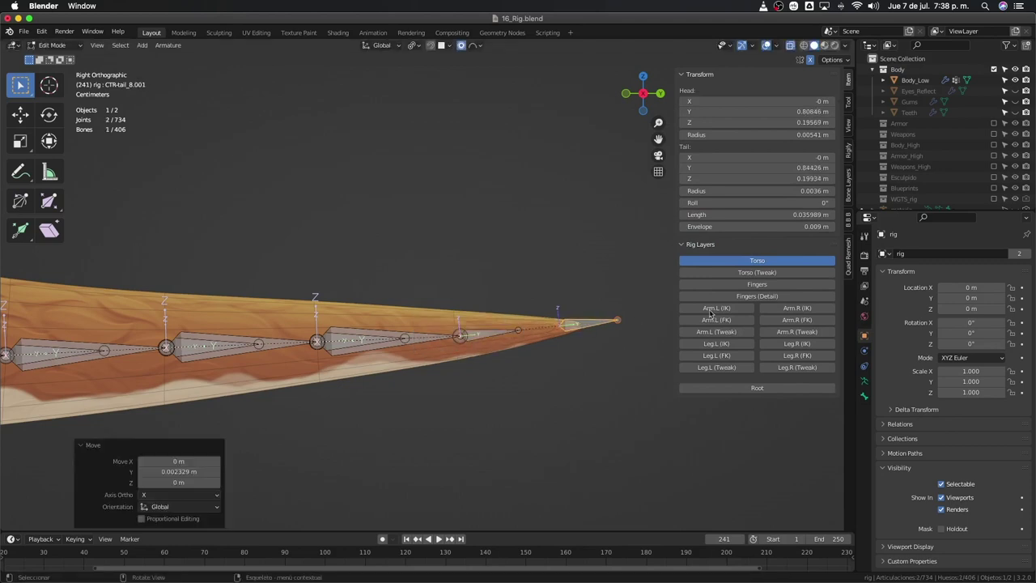
pyautogui.click(864, 396)
pyautogui.click(918, 253)
pyautogui.moveTo(918, 256); pyautogui.dragTo(956, 253)
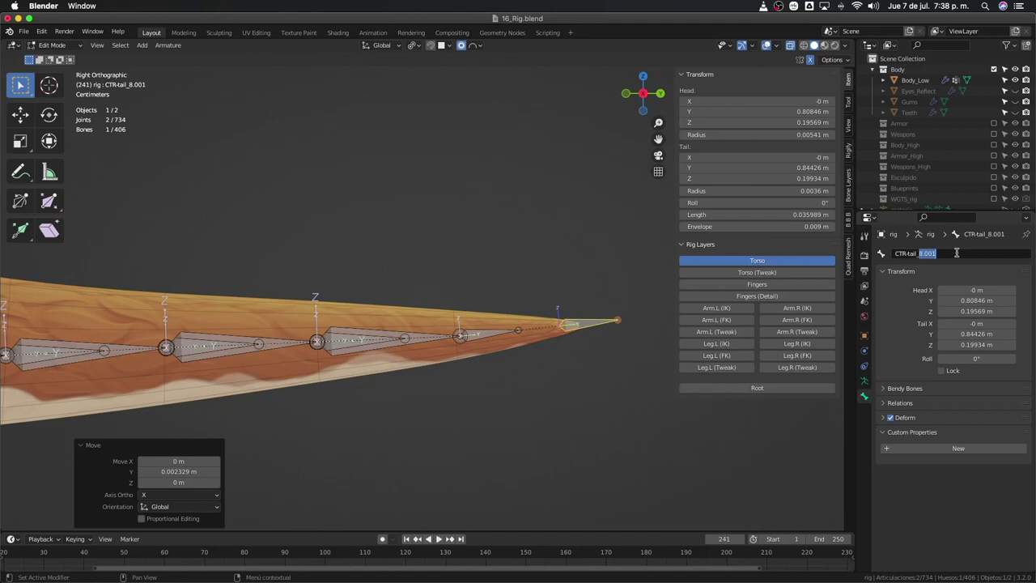
pyautogui.write('T')
pyautogui.press('Return')
# Step: Clear the selection and unhide all hidden tail bones
pyautogui.click(616, 440)
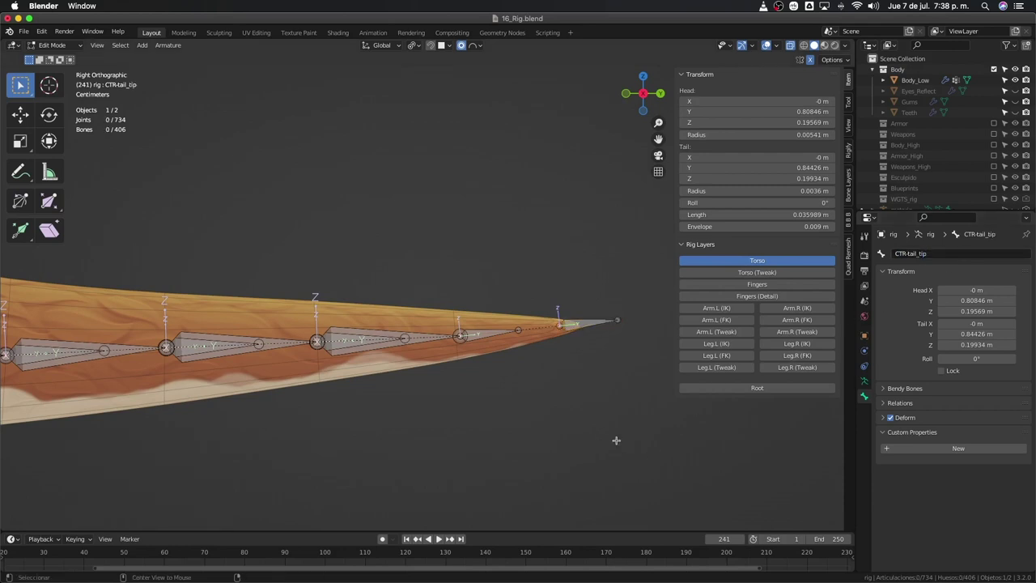
pyautogui.hotkey('alt', 'h')
pyautogui.scroll(1, 567, 380)
pyautogui.scroll(1, 579, 325)
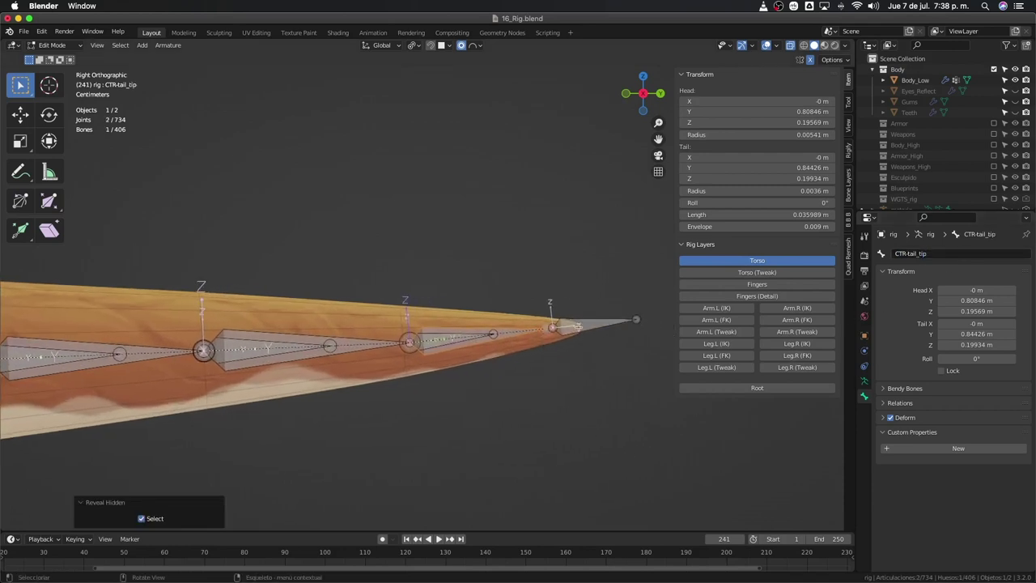
# Step: In Pose Mode, give TGT-tail_8 Damped Track and Stretch To constraints
pyautogui.hotkey('ctrl', 'Tab')
pyautogui.click(519, 338)
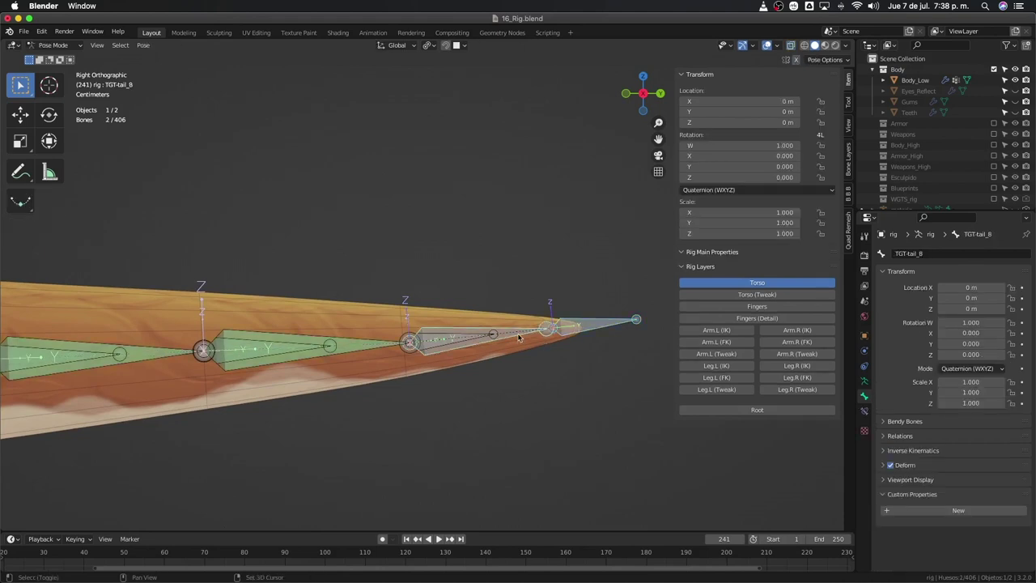
pyautogui.hotkey('ctrl', 'shift', 'c')
pyautogui.click(489, 288)
pyautogui.hotkey('ctrl', 'shift', 'c')
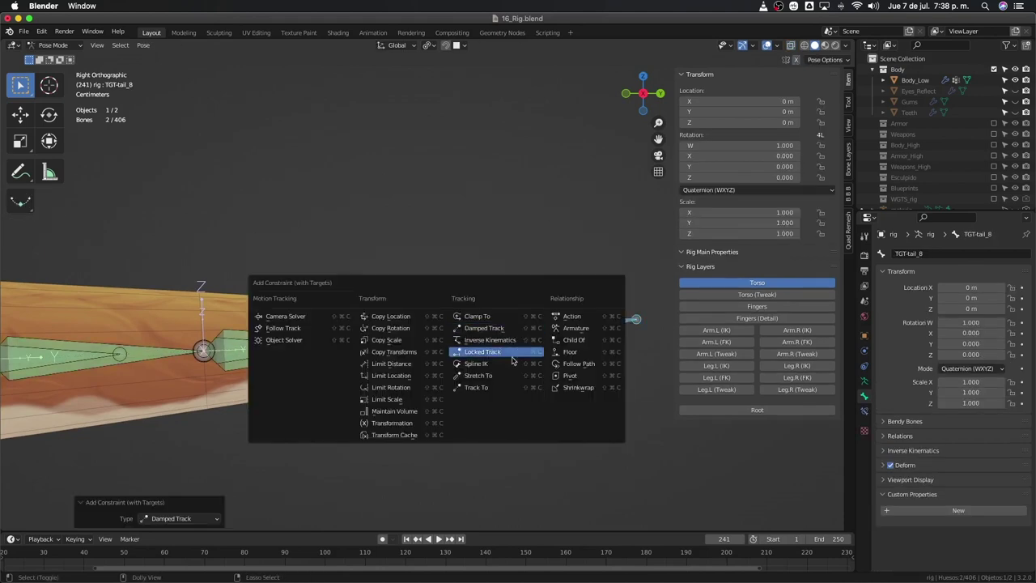
pyautogui.click(512, 377)
# Step: In the Armature data settings, show only the first bone layer
pyautogui.keyDown('shift'); pyautogui.hscroll(5, 534, 369); pyautogui.keyUp('shift')
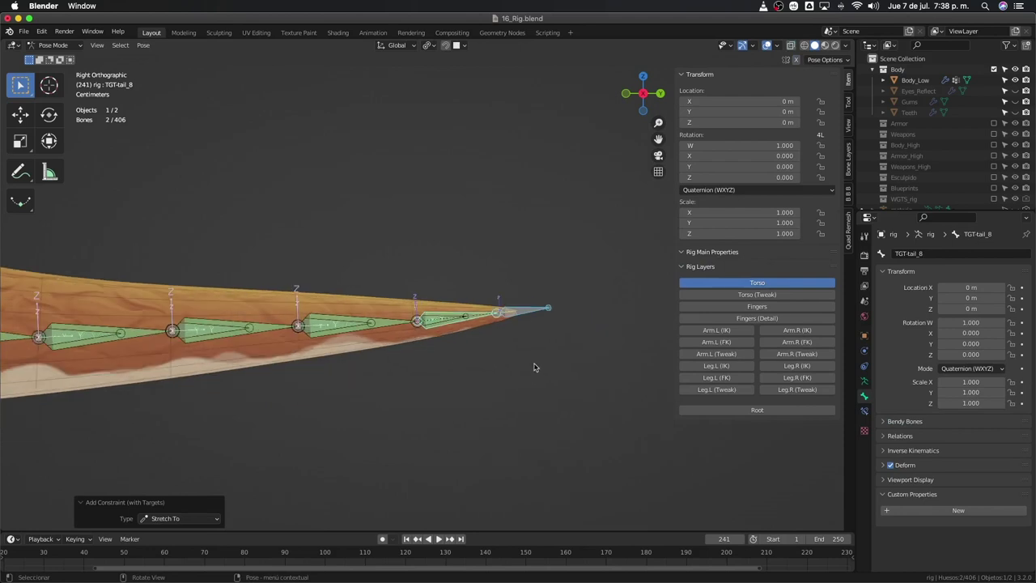
pyautogui.keyDown('shift'); pyautogui.hscroll(3, 652, 359); pyautogui.keyUp('shift')
pyautogui.click(863, 381)
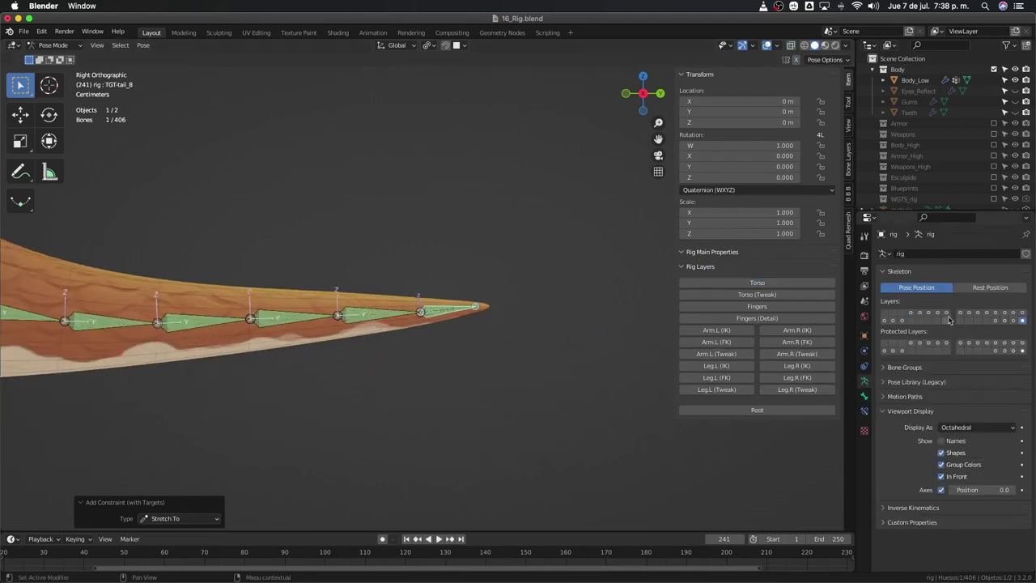
pyautogui.click(911, 314)
pyautogui.scroll(-3, 497, 359)
pyautogui.scroll(-2, 597, 361)
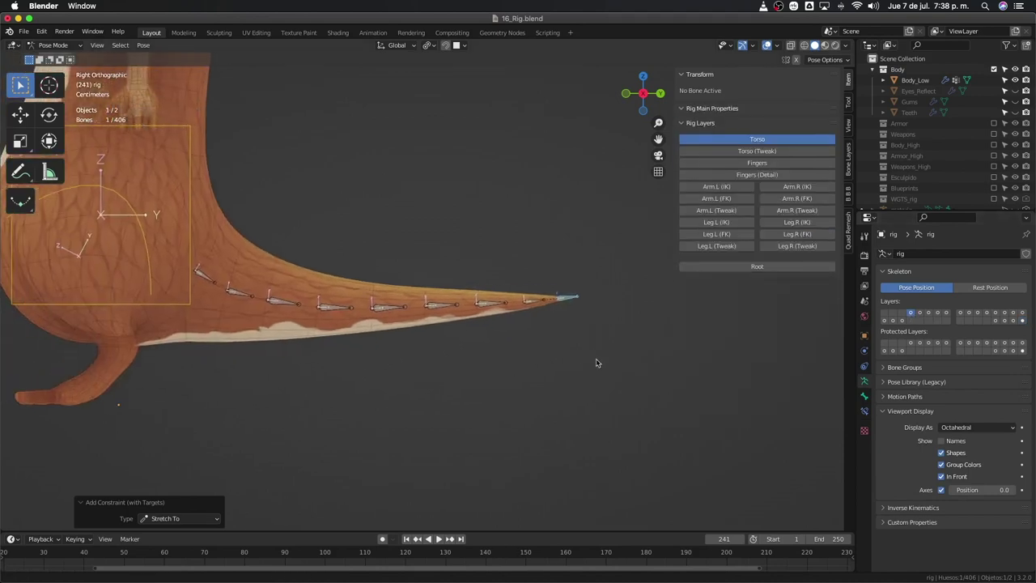
pyautogui.scroll(-2, 507, 354)
pyautogui.moveTo(546, 359); pyautogui.dragTo(280, 273)
pyautogui.press('r')
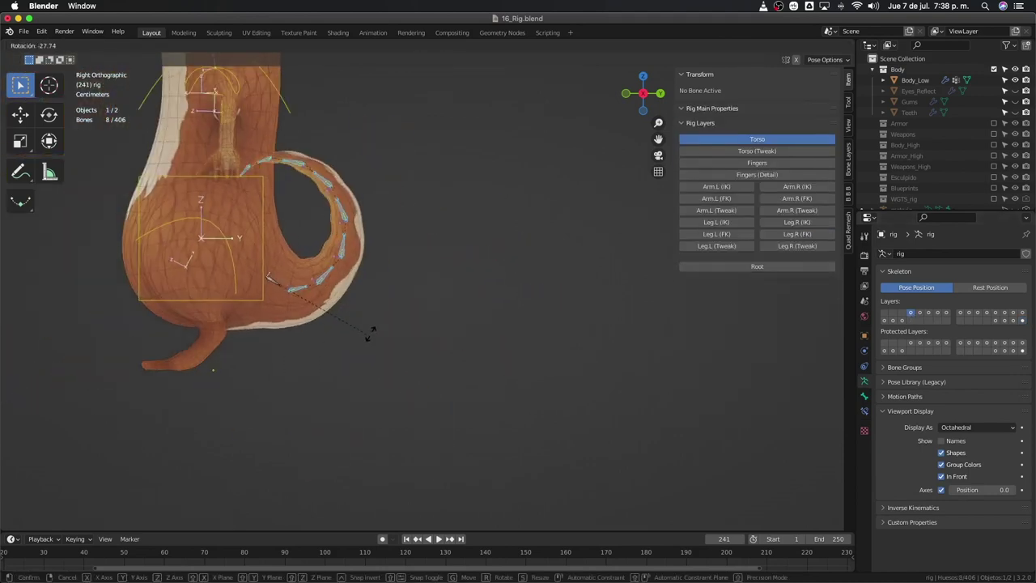
pyautogui.click(361, 396)
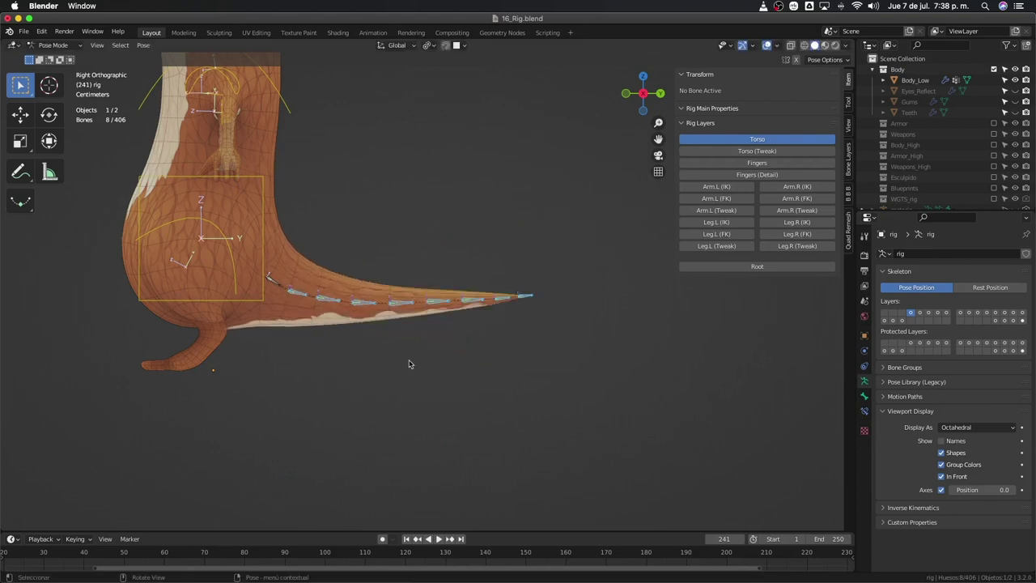
pyautogui.click(523, 296)
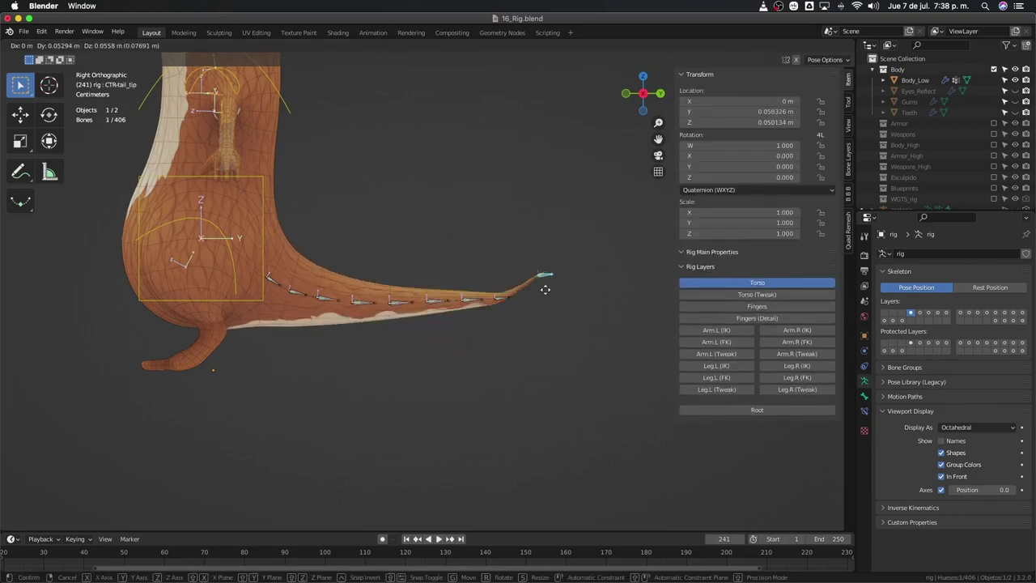
pyautogui.click(401, 301)
pyautogui.press('r')
pyautogui.click(421, 252)
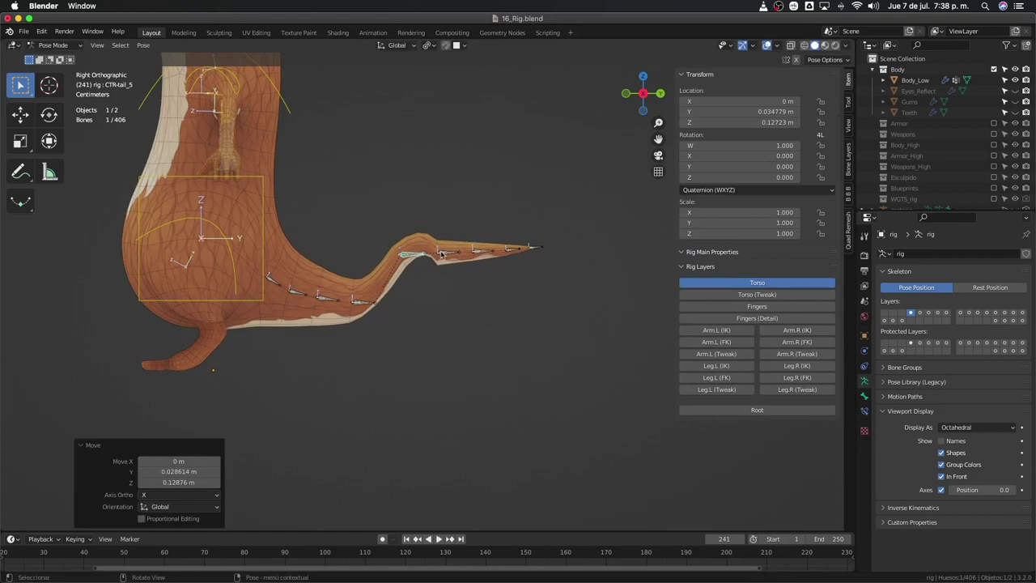
pyautogui.press('r')
pyautogui.click(469, 340)
pyautogui.press('r')
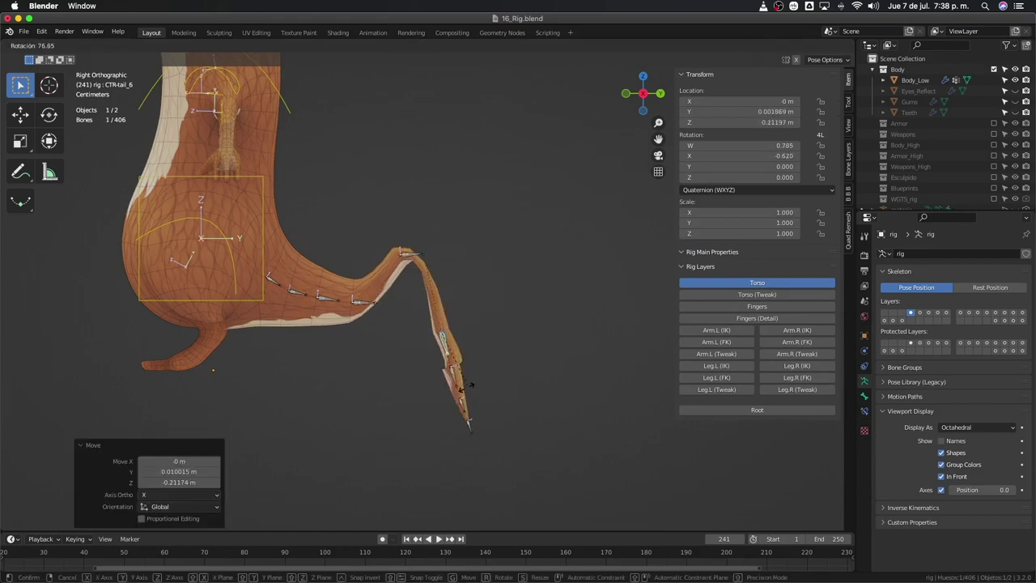
pyautogui.click(411, 267)
pyautogui.click(415, 259)
pyautogui.press('r')
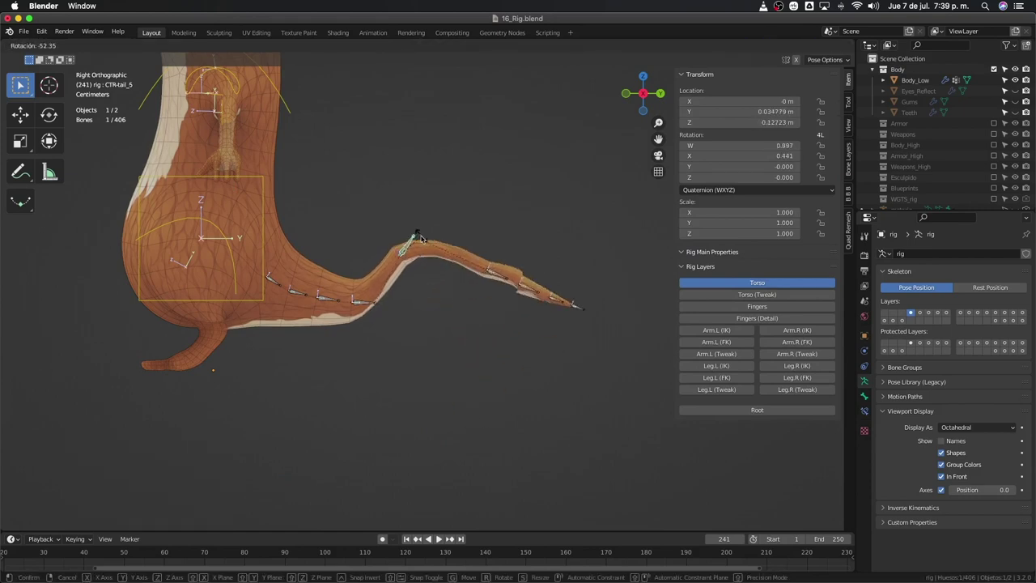
pyautogui.click(561, 298)
pyautogui.click(535, 293)
pyautogui.press('r')
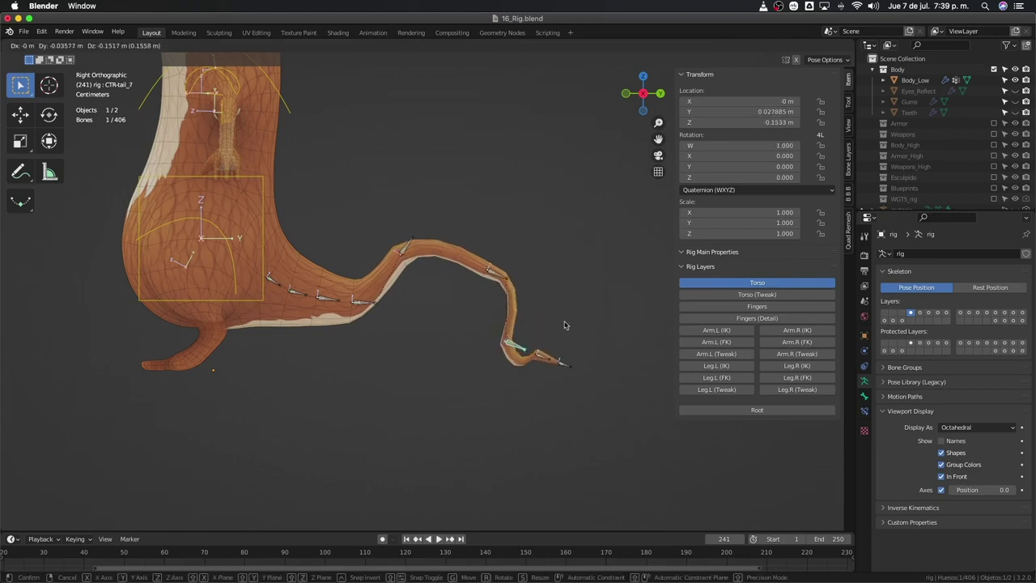
pyautogui.click(550, 369)
pyautogui.click(505, 384)
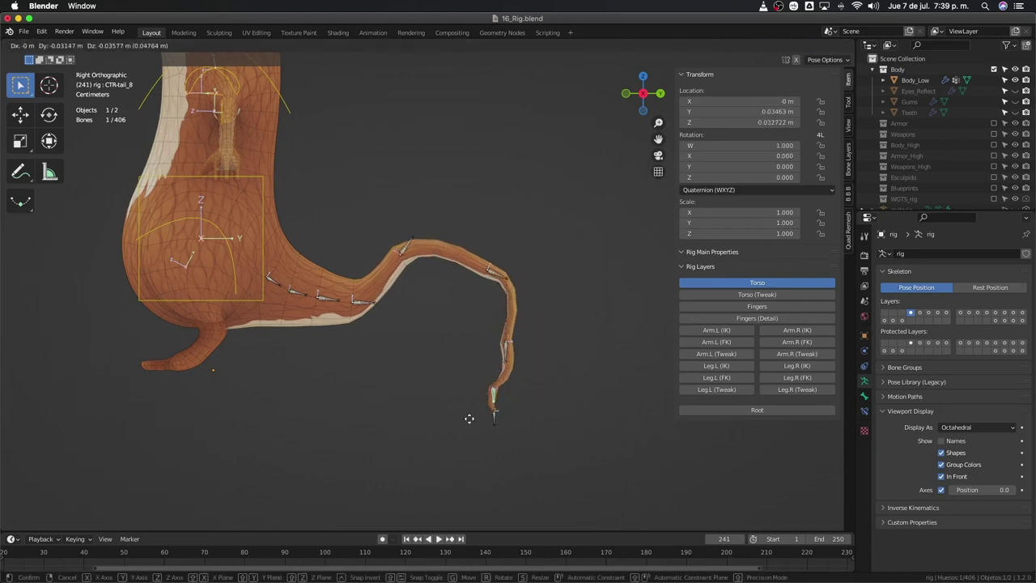
pyautogui.press('r')
pyautogui.click(495, 433)
pyautogui.click(453, 414)
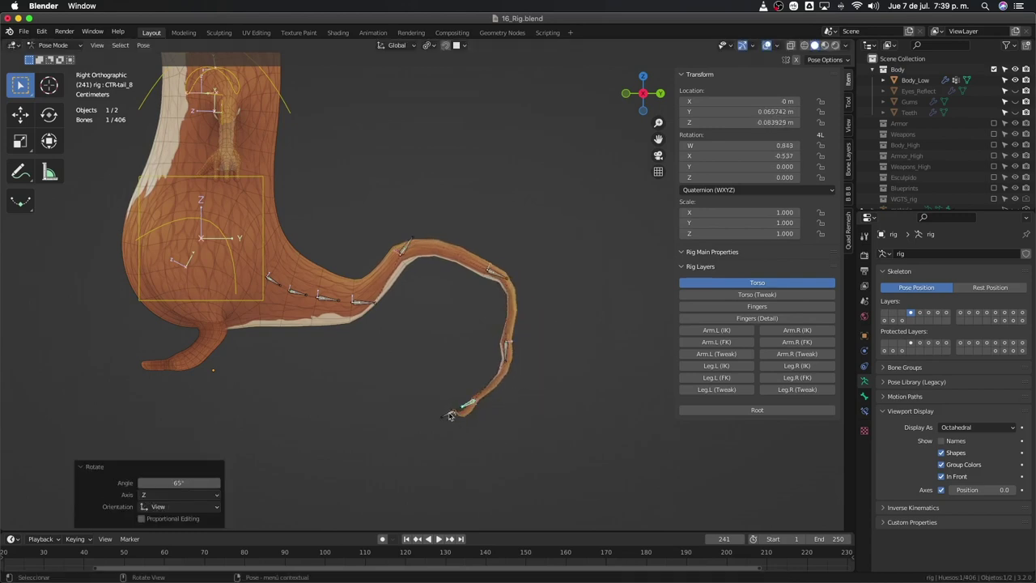
pyautogui.press('g')
pyautogui.click(422, 376)
pyautogui.press('r')
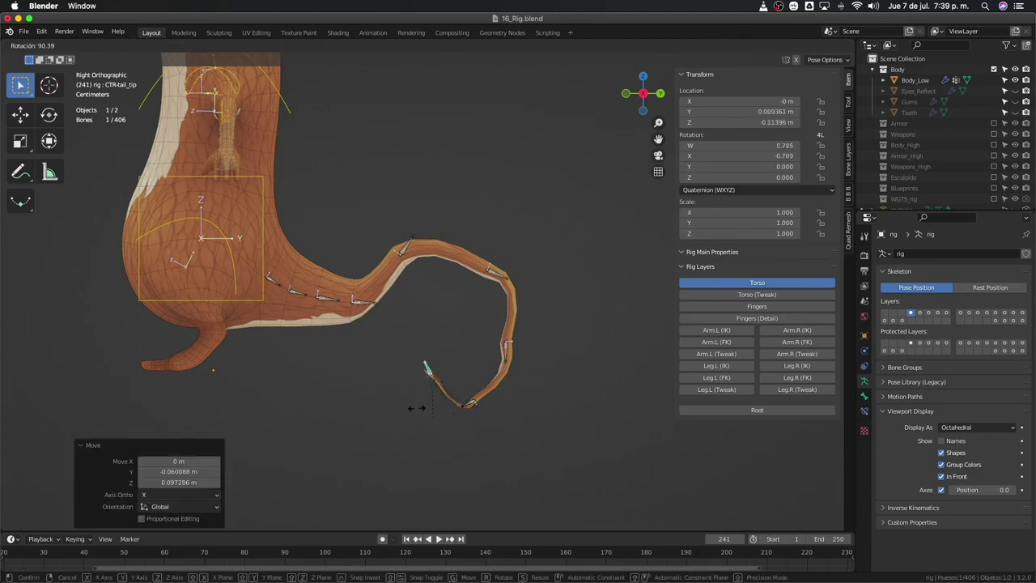
pyautogui.click(435, 394)
pyautogui.press('a')
pyautogui.hotkey('alt', 'r')
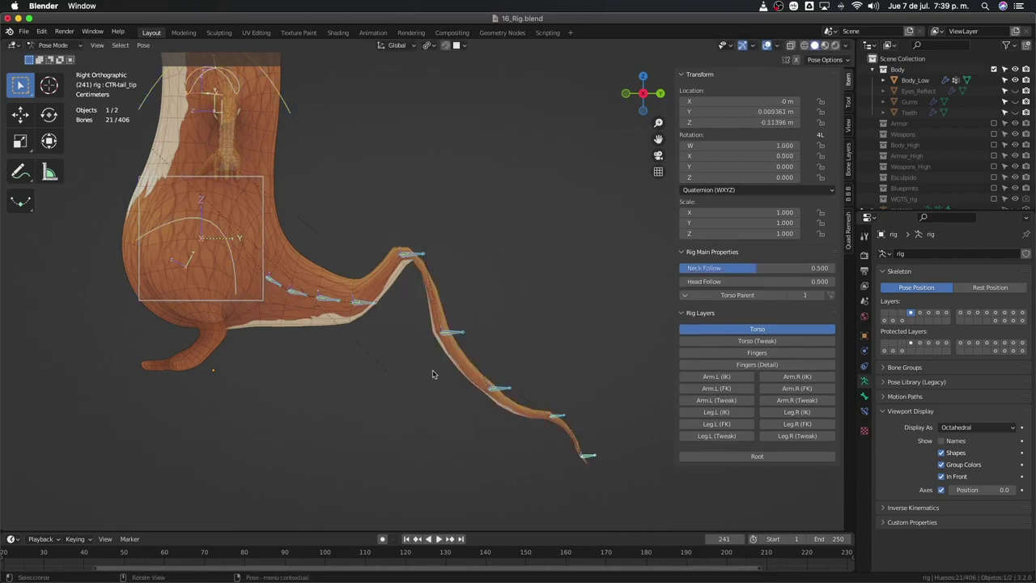
pyautogui.hotkey('alt', 'g')
pyautogui.scroll(-5, 432, 372)
# Step: Inspect the otter rig from front and right side views, then clear the bone selection
pyautogui.moveTo(432, 373)
pyautogui.mouseDown(button='middle')
pyautogui.moveTo(469, 379)
pyautogui.moveTo(428, 384)
pyautogui.moveTo(438, 390)
pyautogui.moveTo(439, 364)
pyautogui.mouseUp(button='middle')
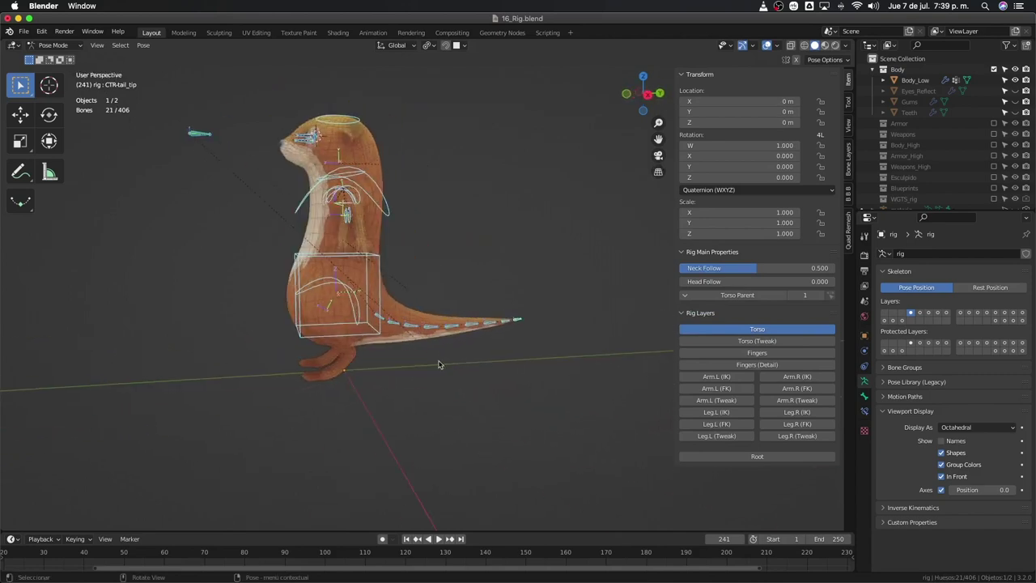
pyautogui.press('KP_1')
pyautogui.press('KP_3')
pyautogui.scroll(2, 438, 364)
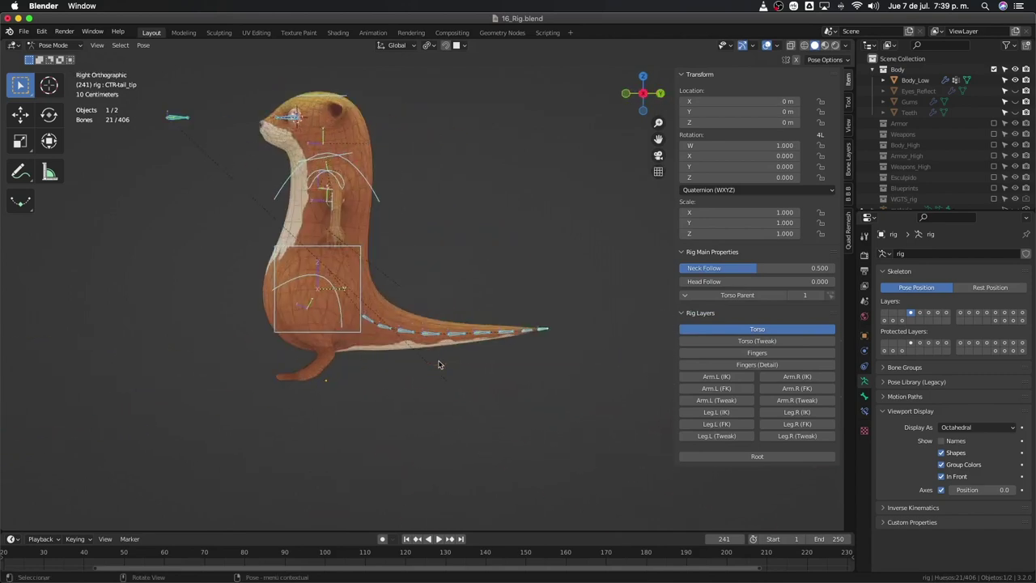
pyautogui.moveTo(438, 364)
pyautogui.keyDown('shift'); pyautogui.mouseDown(button='middle')
pyautogui.moveTo(330, 325)
pyautogui.moveTo(386, 384)
pyautogui.mouseUp(button='middle'); pyautogui.keyUp('shift')
pyautogui.scroll(2, 330, 324)
pyautogui.hotkey('alt', 'a')
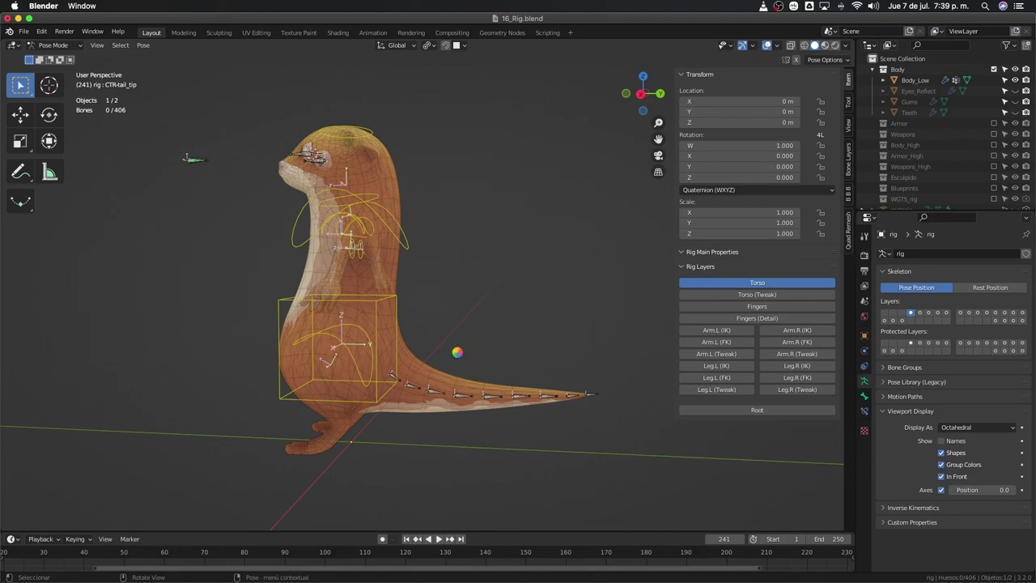
# Step: Select the ctrl-Eye_target bone, then return the rig to Object Mode
pyautogui.moveTo(456, 351); pyautogui.dragTo(470, 353, button='middle')
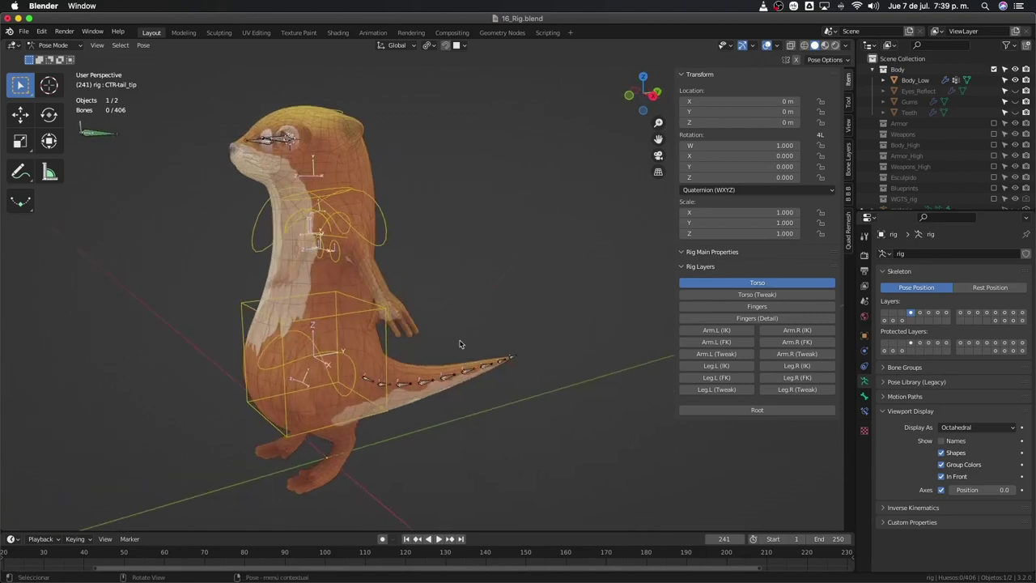
pyautogui.scroll(3, 297, 177)
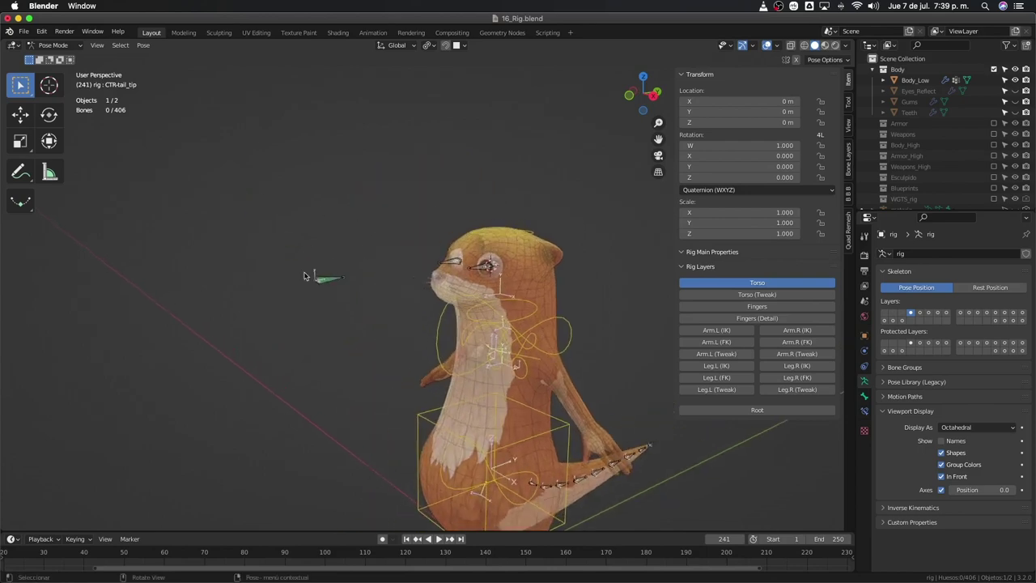
pyautogui.scroll(3, 308, 275)
pyautogui.click(253, 273)
pyautogui.moveTo(252, 273); pyautogui.dragTo(357, 291, button='middle')
pyautogui.scroll(-4, 311, 318)
pyautogui.hotkey('ctrl', 'Tab')
# Step: Add a 32-vertex, 1 m radius circle mesh (Circulo) around the otter and reselect the rig
pyautogui.hotkey('shift', 'a')
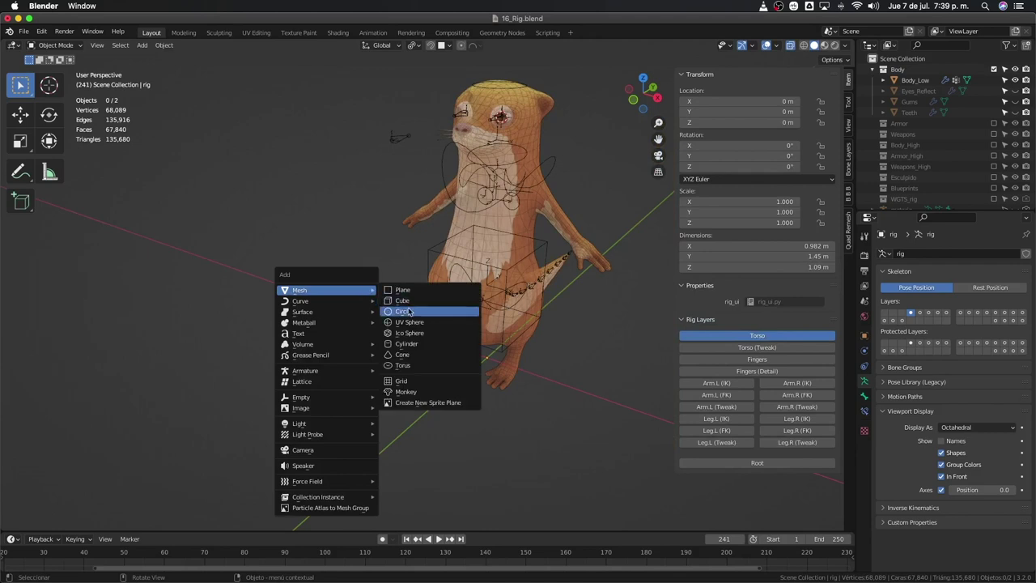
pyautogui.click(409, 311)
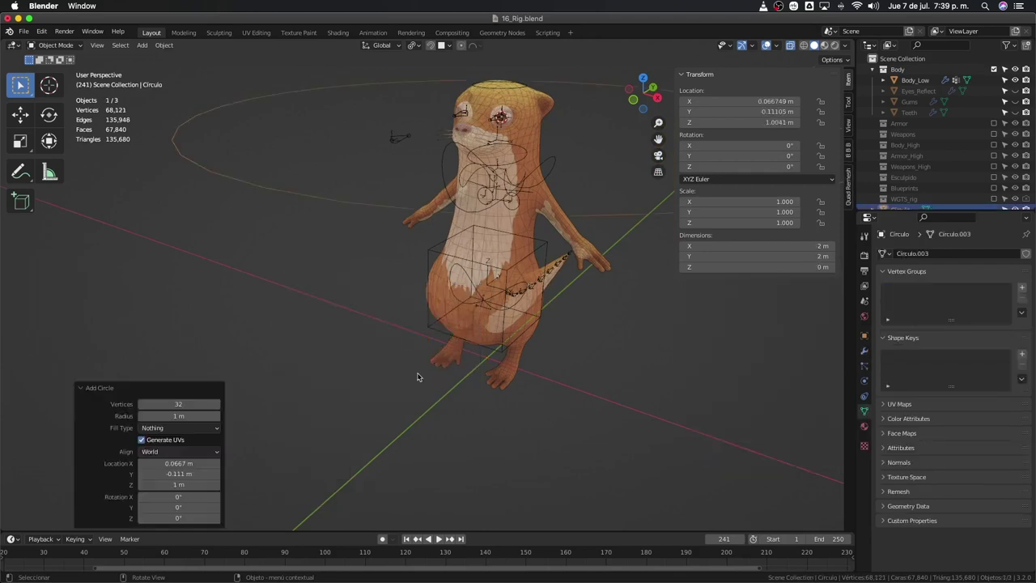
pyautogui.press('KP_1')
pyautogui.press('KP_3')
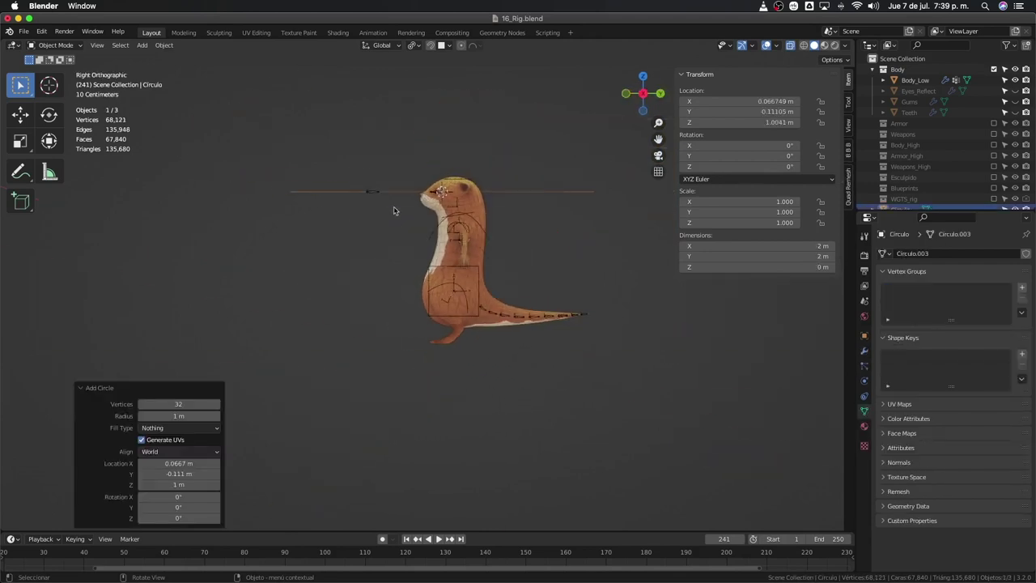
pyautogui.moveTo(394, 211); pyautogui.dragTo(369, 288, button='middle')
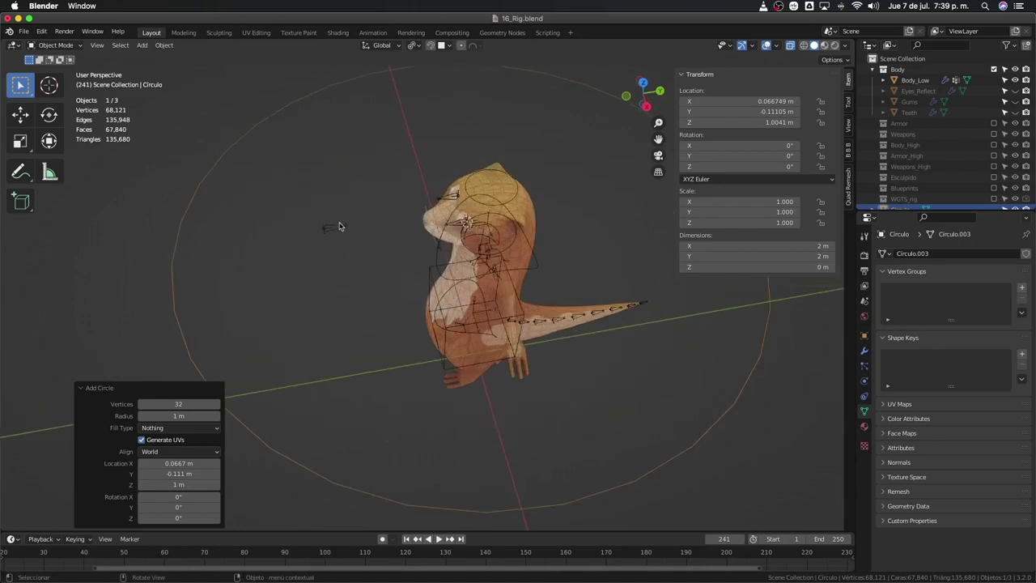
pyautogui.click(341, 234)
pyautogui.moveTo(339, 247); pyautogui.dragTo(357, 241, button='middle')
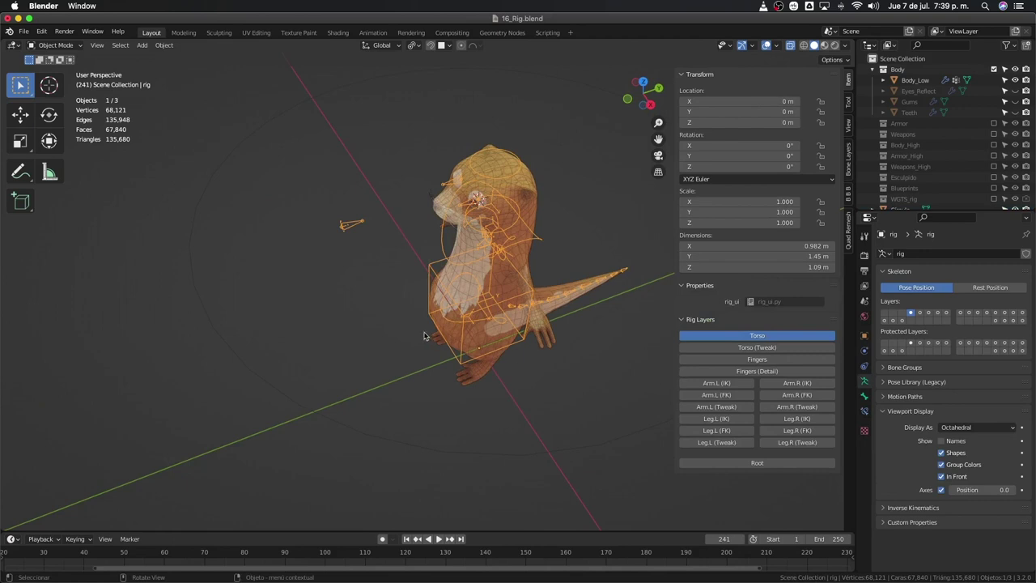
# Step: Set the ctrl-Eye_target bone's custom shape to Circulo with the eyedropper and orbit to check it
pyautogui.click(865, 397)
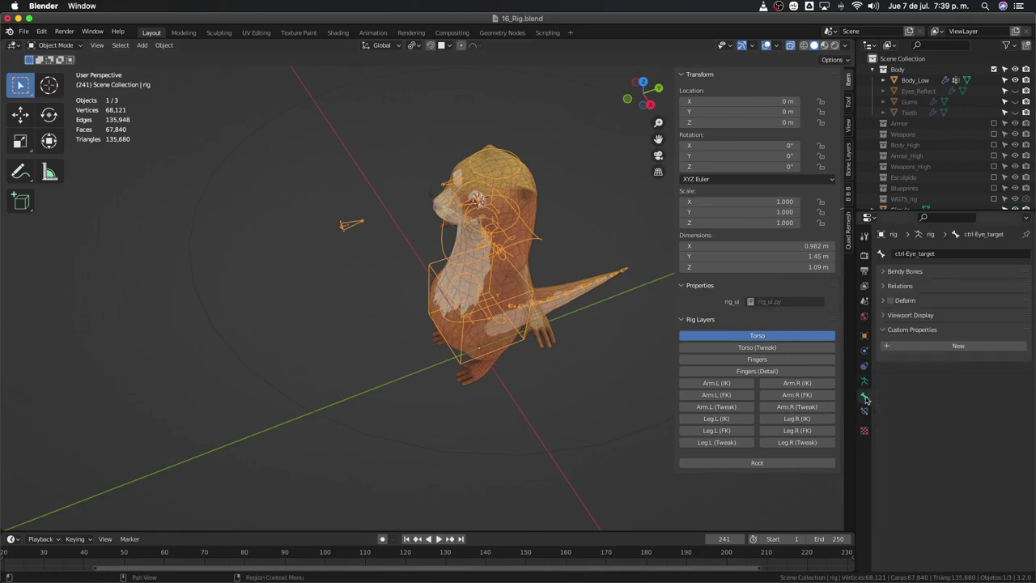
pyautogui.click(884, 318)
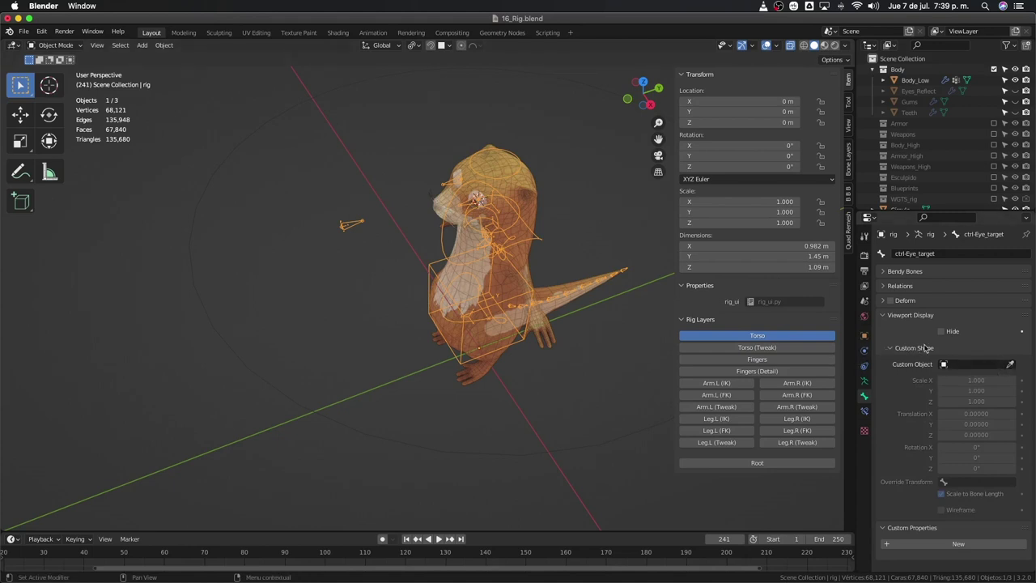
pyautogui.click(1010, 365)
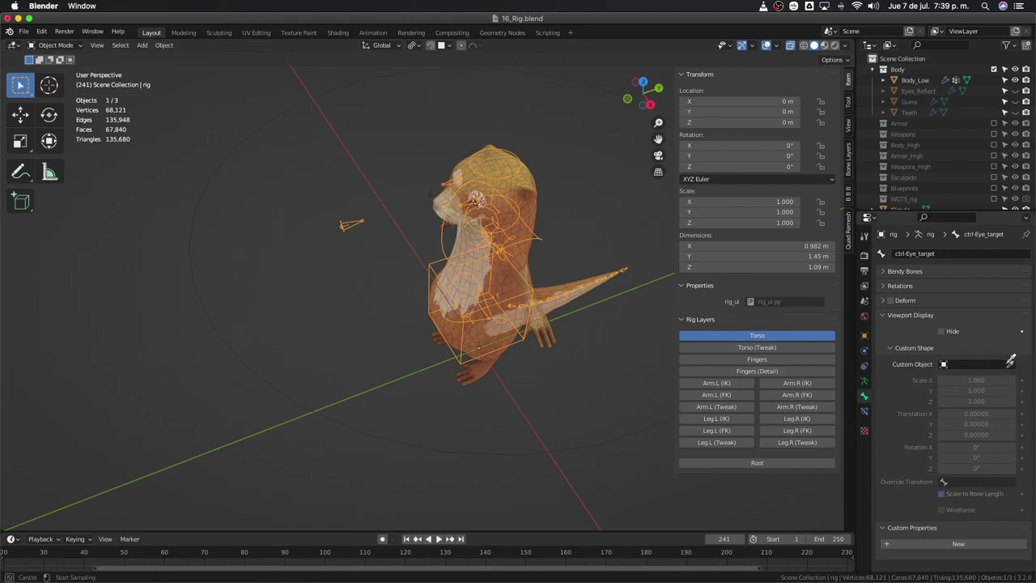
pyautogui.click(208, 276)
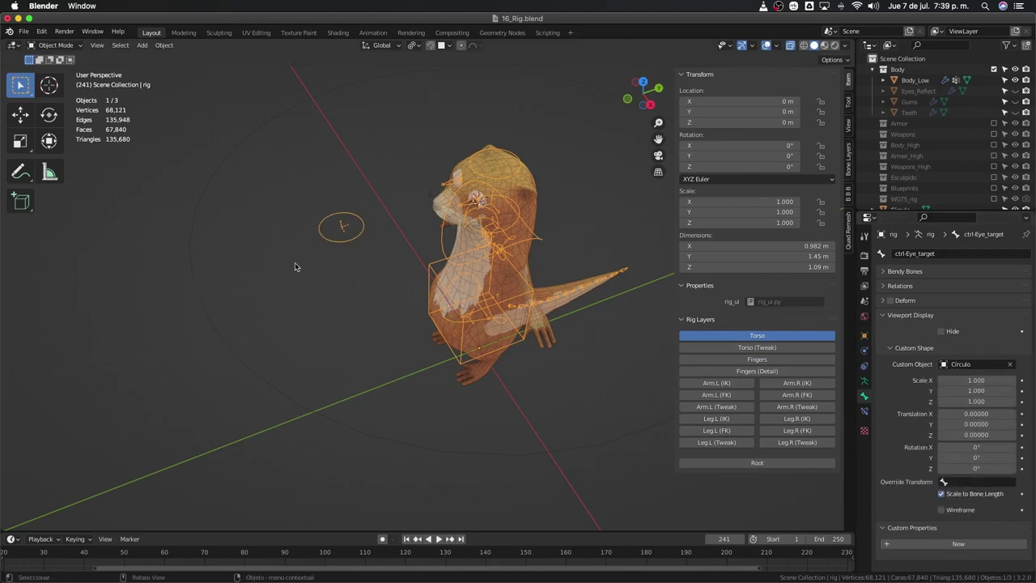
pyautogui.moveTo(295, 267); pyautogui.dragTo(317, 274, button='middle')
pyautogui.moveTo(371, 296)
pyautogui.mouseDown(button='middle')
pyautogui.moveTo(342, 296)
pyautogui.moveTo(331, 316)
pyautogui.mouseUp(button='middle')
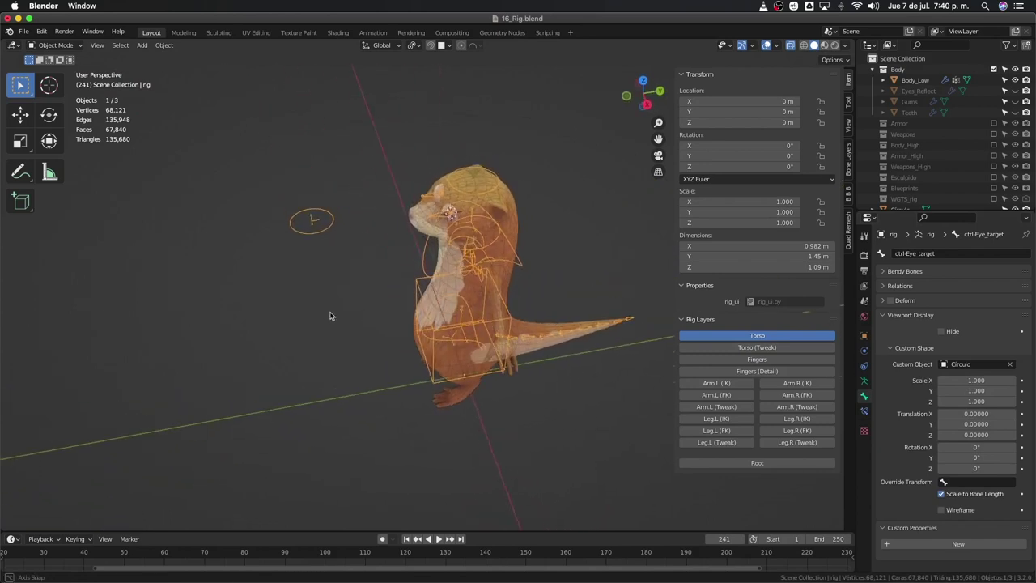
# Step: Select the Circulo ring, preview its vertices in Edit Mode, check the rig, then reselect Circulo
pyautogui.click(360, 443)
pyautogui.moveTo(363, 432); pyautogui.dragTo(475, 229, button='middle')
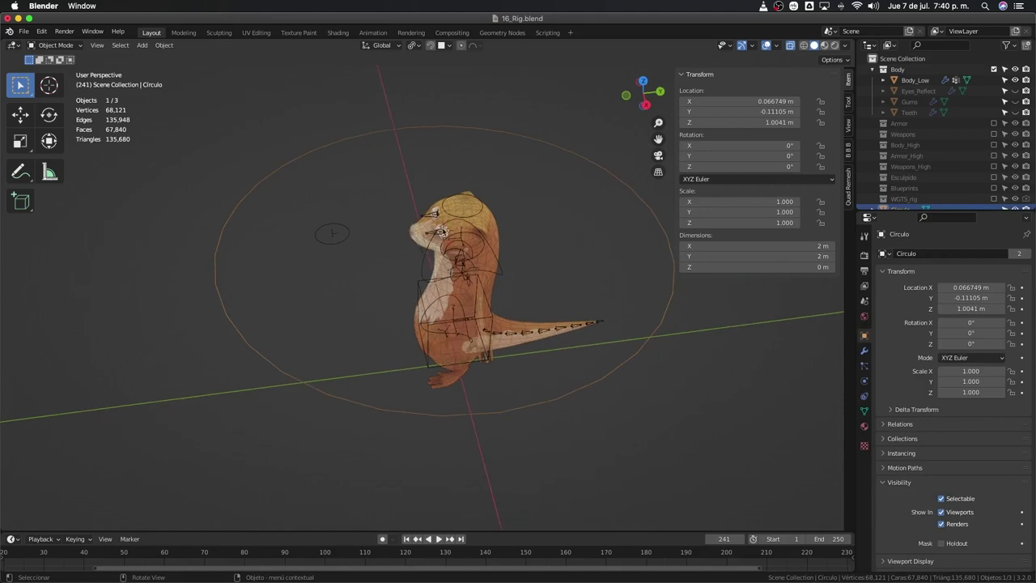
pyautogui.press('Tab')
pyautogui.scroll(2, 447, 250)
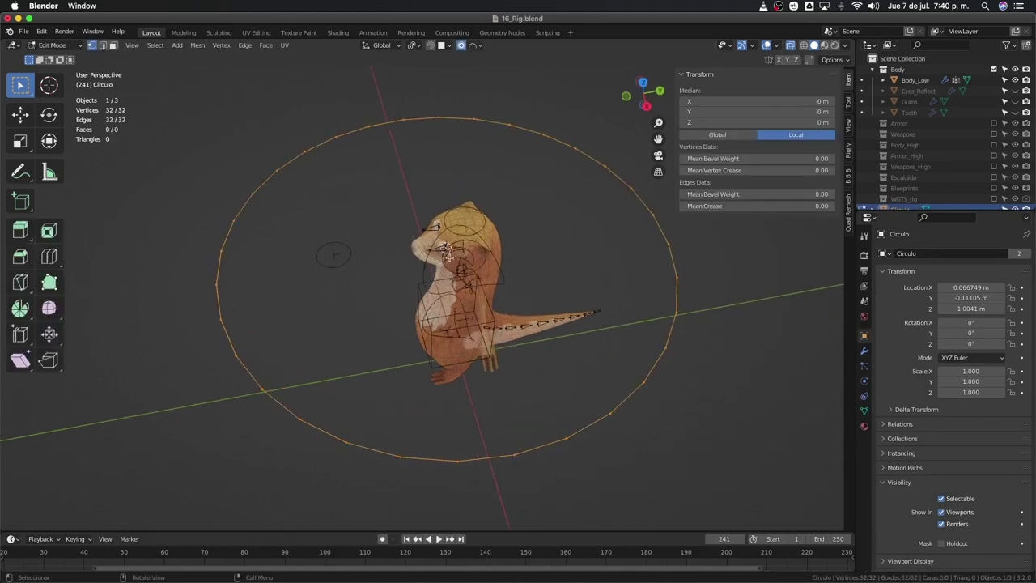
pyautogui.scroll(2, 447, 245)
pyautogui.scroll(2, 445, 241)
pyautogui.moveTo(446, 238); pyautogui.dragTo(446, 229, button='middle')
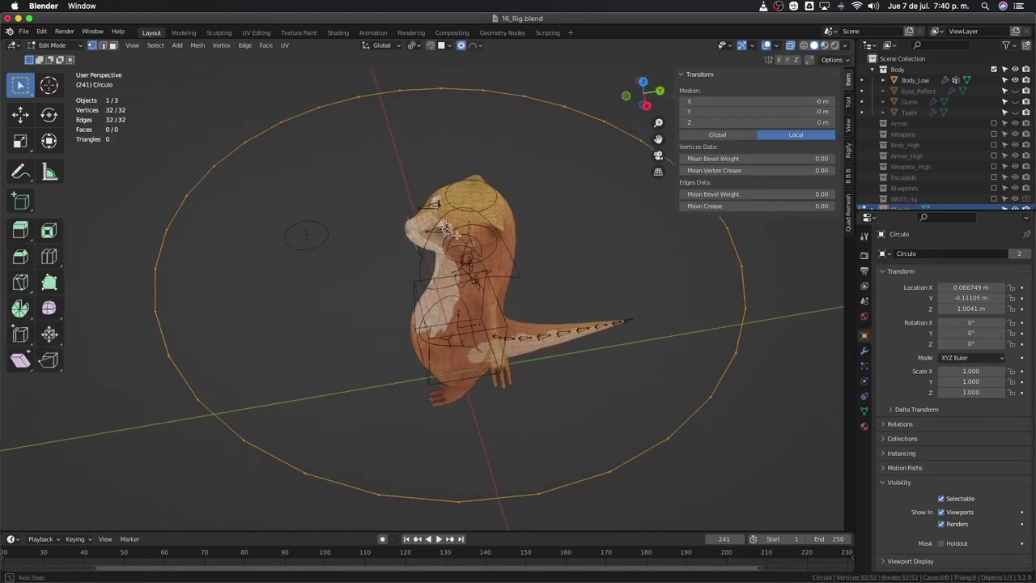
pyautogui.press('Tab')
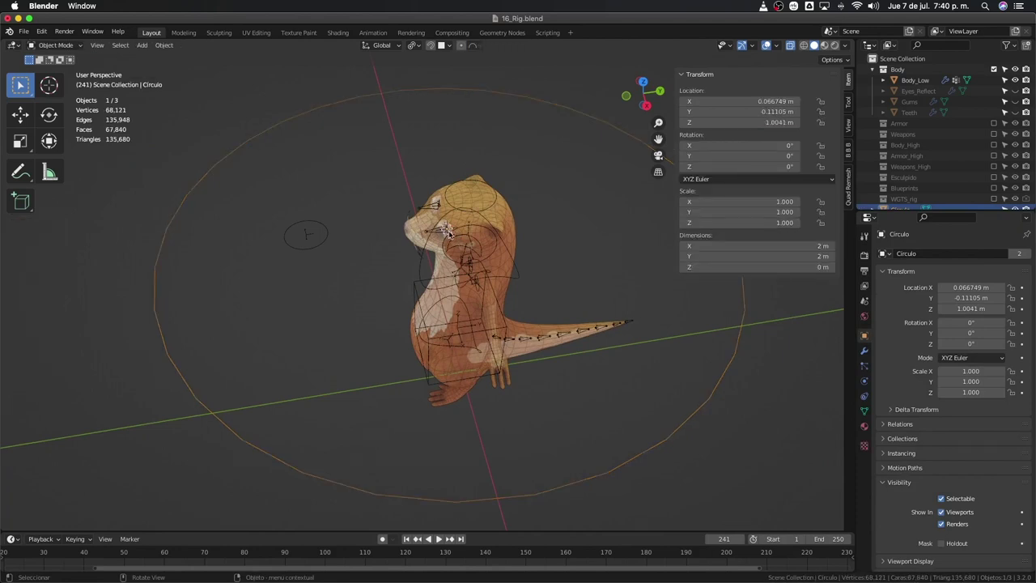
pyautogui.click(315, 249)
pyautogui.moveTo(365, 230)
pyautogui.mouseDown(button='middle')
pyautogui.moveTo(323, 246)
pyautogui.moveTo(485, 141)
pyautogui.mouseUp(button='middle')
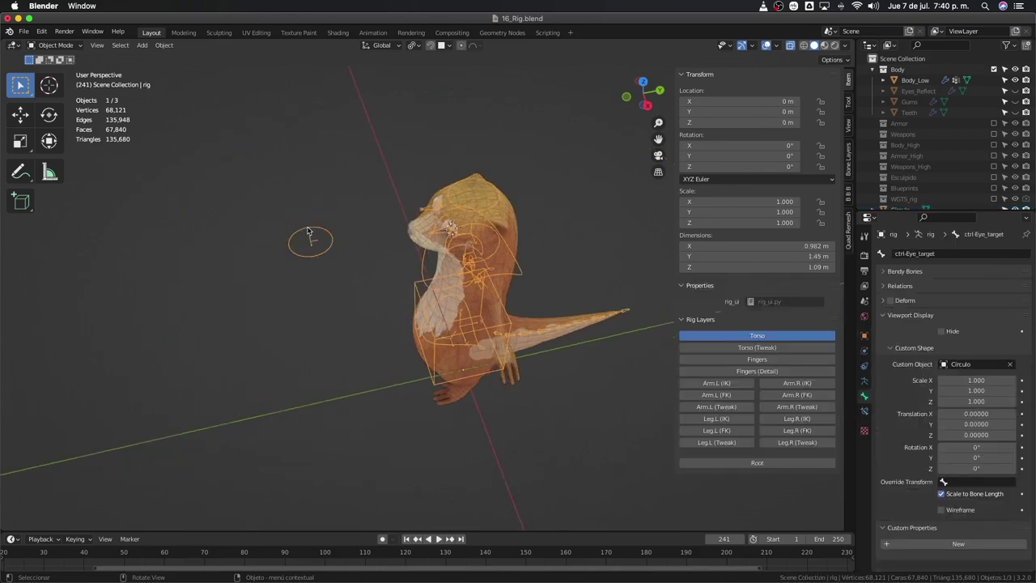
pyautogui.click(518, 132)
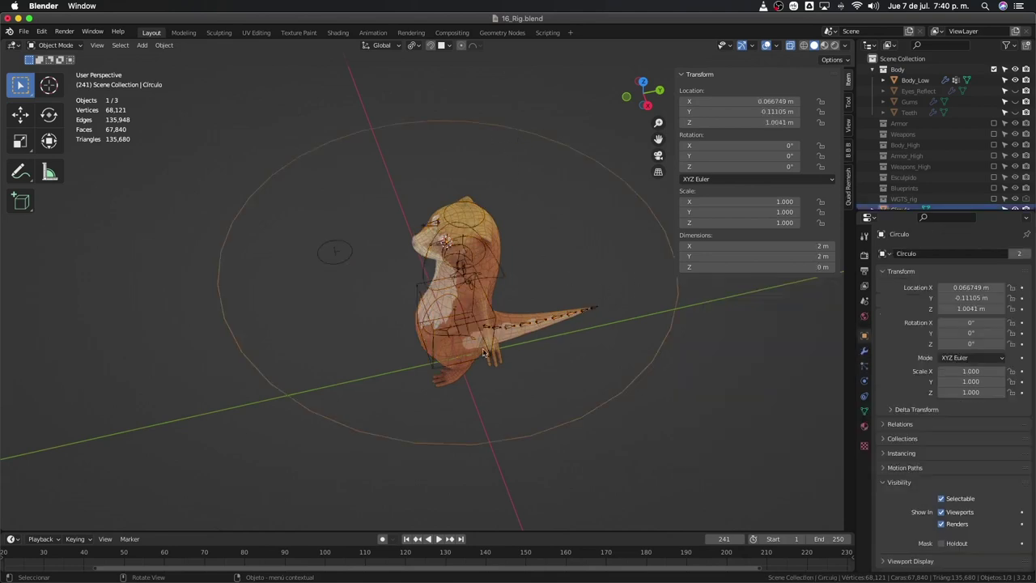
# Step: Try moving and scaling the ring's vertices, cancel both, and switch to top view
pyautogui.press('Tab')
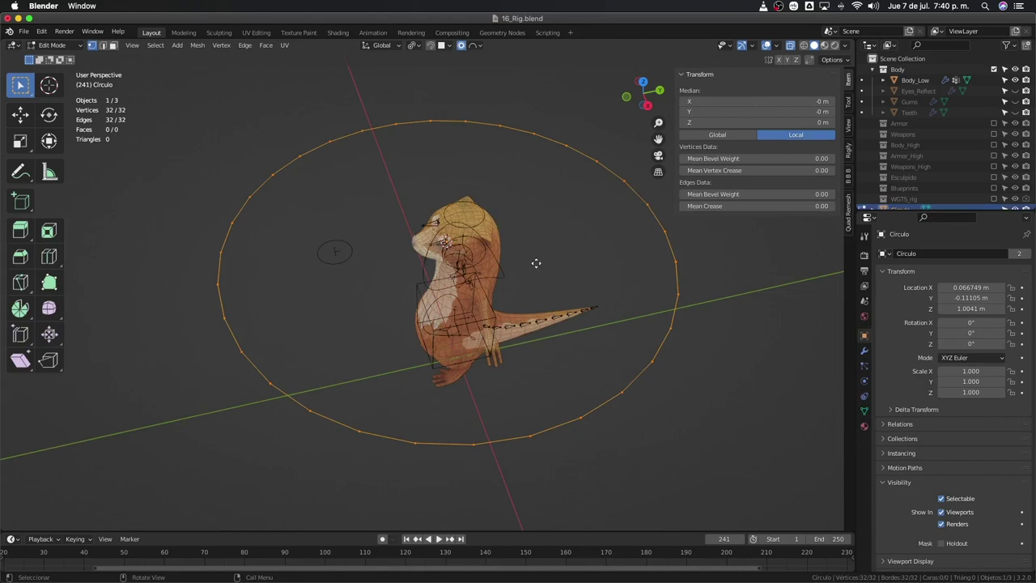
pyautogui.press('g')
pyautogui.press('y')
pyautogui.press('y')
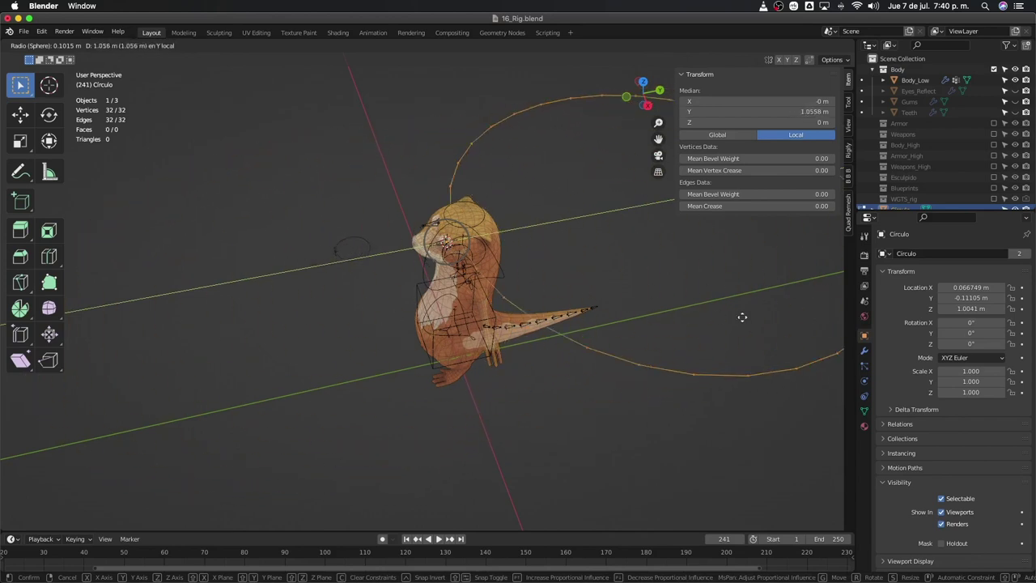
pyautogui.press('Escape')
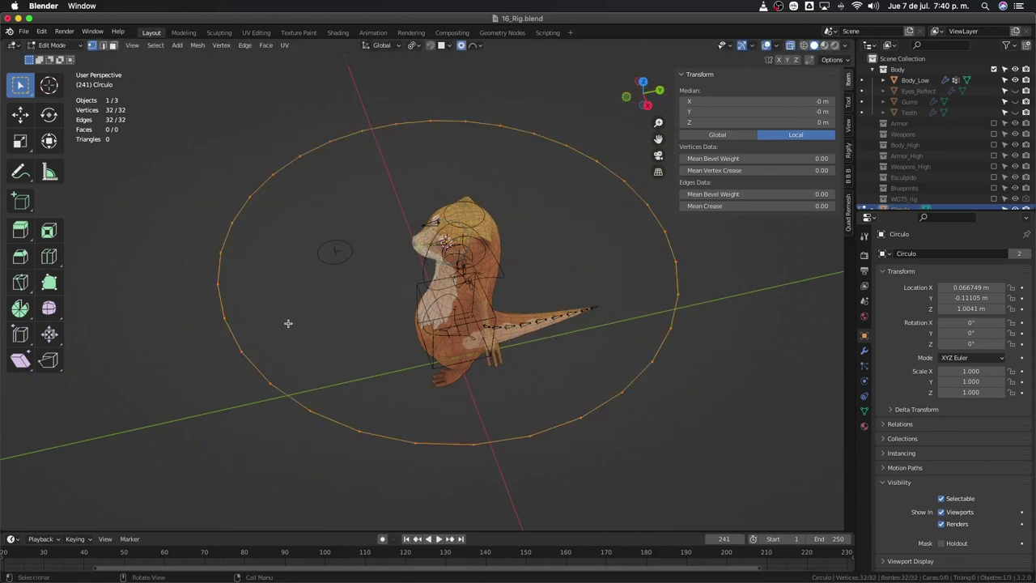
pyautogui.moveTo(288, 322); pyautogui.dragTo(370, 323, button='middle')
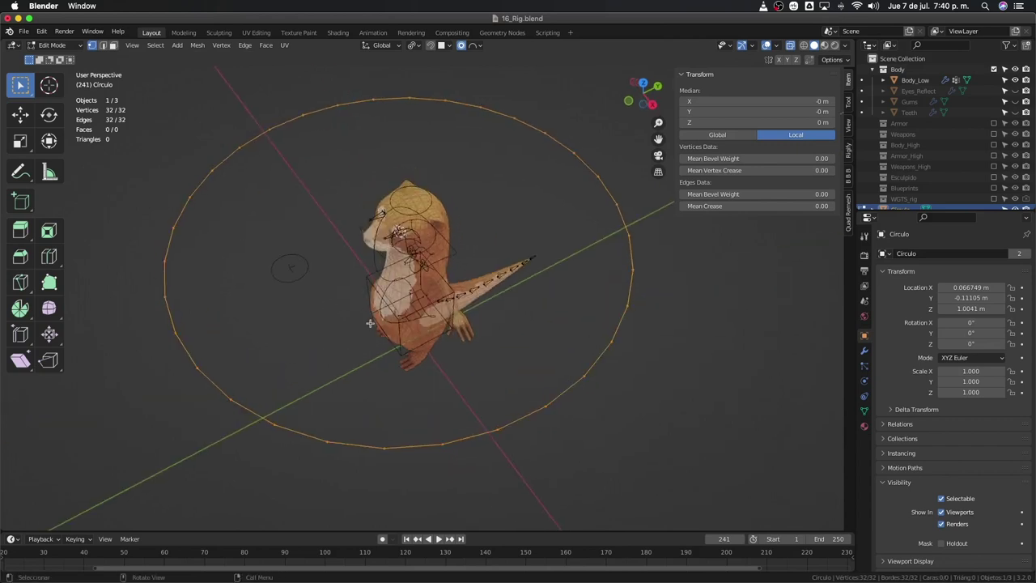
pyautogui.press('s')
pyautogui.press('Escape')
pyautogui.moveTo(469, 375); pyautogui.dragTo(463, 378, button='middle')
pyautogui.press('KP_7')
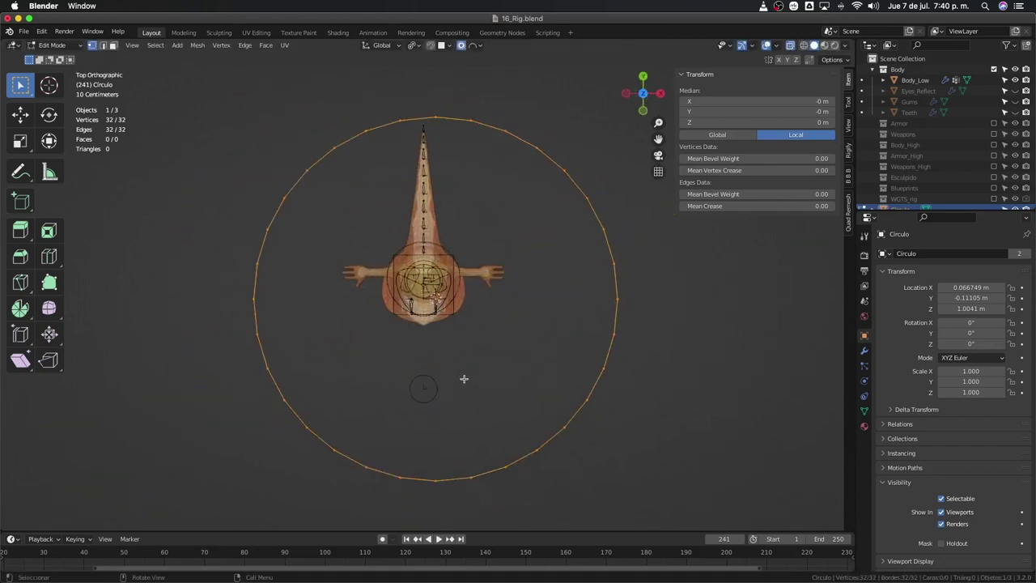
pyautogui.press('Tab')
# Step: Clear the Circulo ring's location to the world origin and move its vertices 1 m along Y
pyautogui.hotkey('alt', 'g')
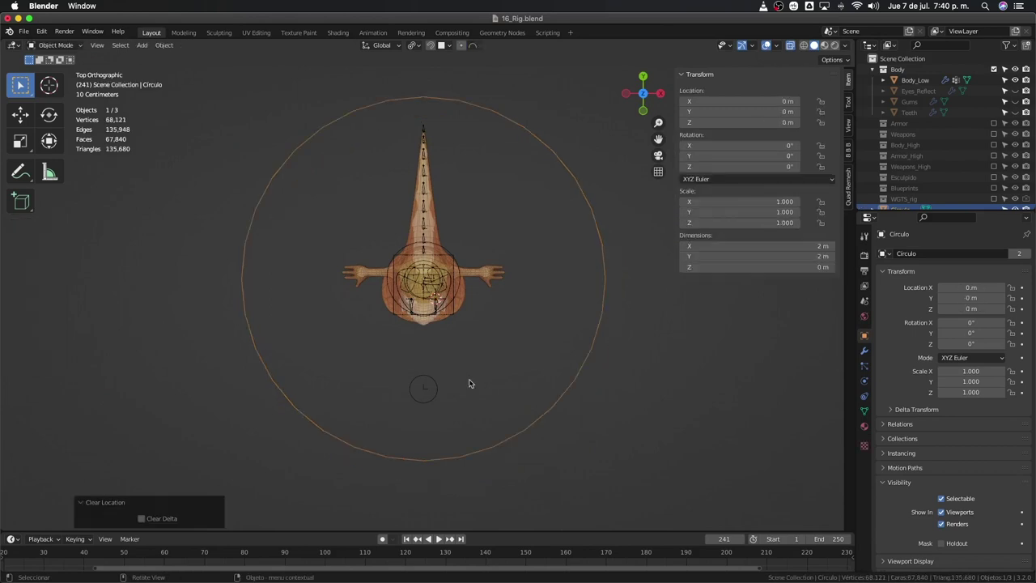
pyautogui.press('Tab')
pyautogui.press('g')
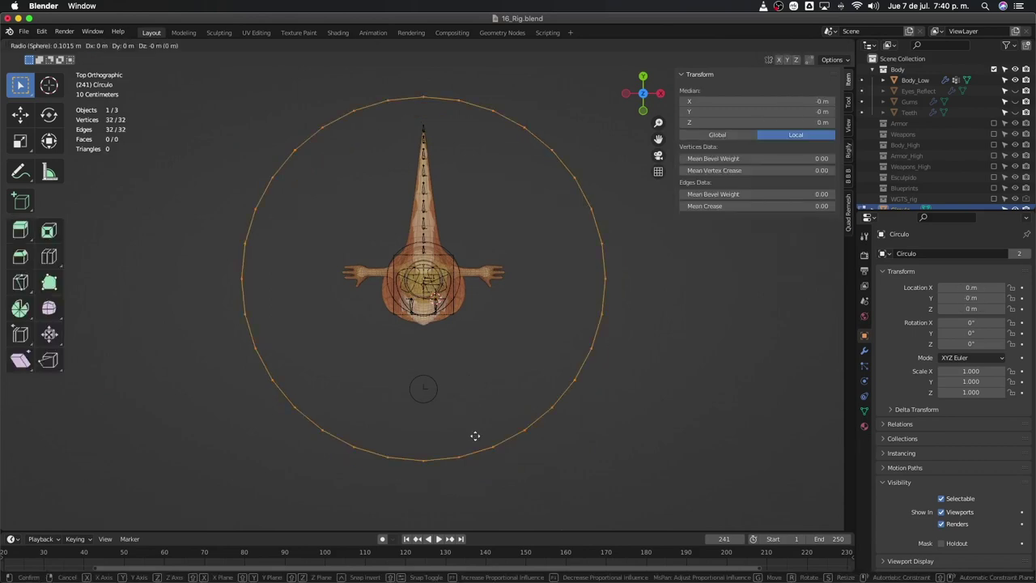
pyautogui.press('y')
pyautogui.press('1')
pyautogui.press('Return')
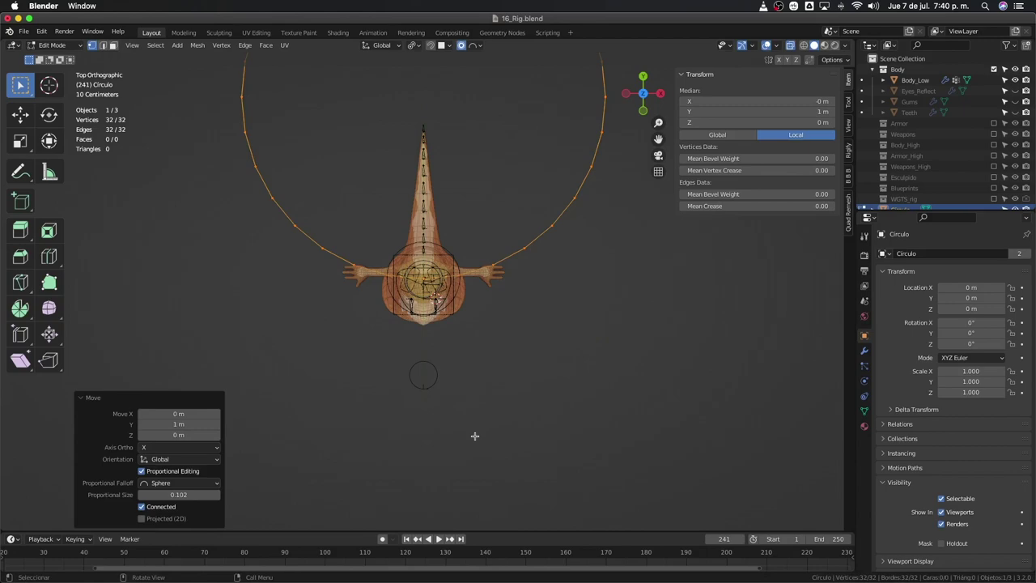
# Step: From top view, shift the ring's vertices about 0.73 m along X
pyautogui.moveTo(475, 435)
pyautogui.mouseDown(button='middle')
pyautogui.moveTo(416, 329)
pyautogui.moveTo(526, 239)
pyautogui.moveTo(479, 249)
pyautogui.mouseUp(button='middle')
pyautogui.scroll(2, 479, 249)
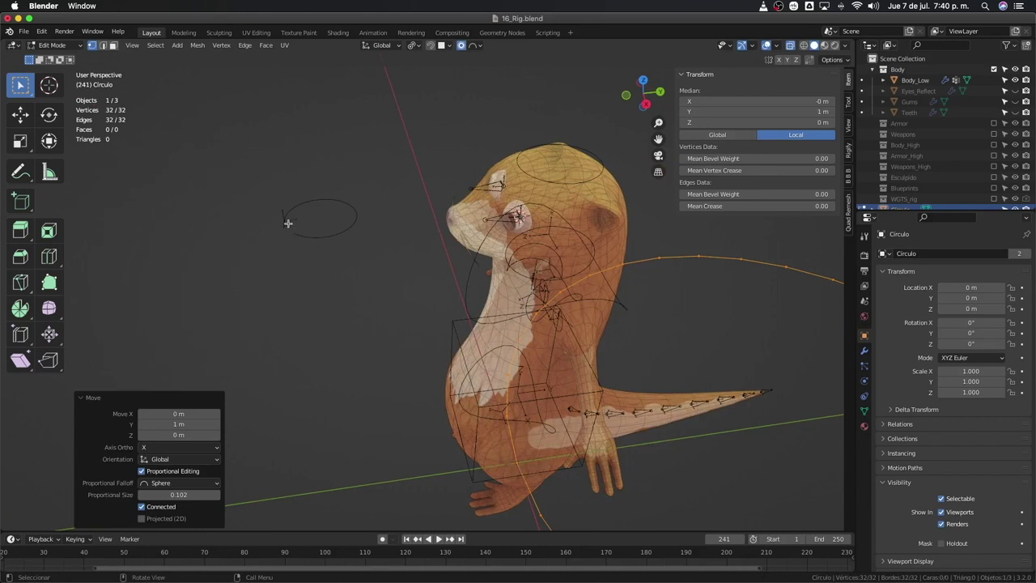
pyautogui.moveTo(408, 377)
pyautogui.mouseDown(button='middle')
pyautogui.moveTo(382, 300)
pyautogui.moveTo(446, 336)
pyautogui.mouseUp(button='middle')
pyautogui.scroll(-3, 409, 379)
pyautogui.press('KP_7')
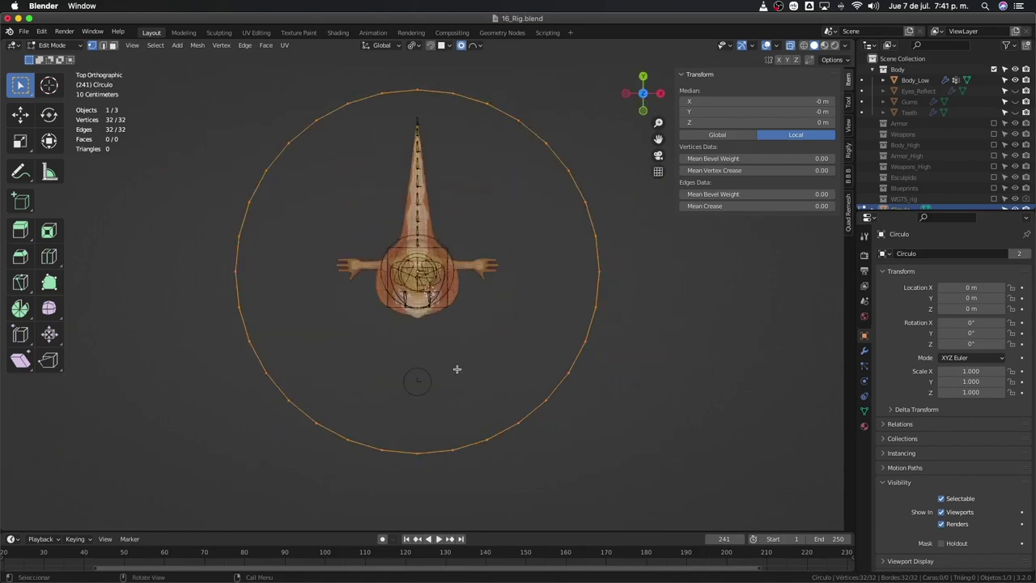
pyautogui.press('g')
pyautogui.press('x')
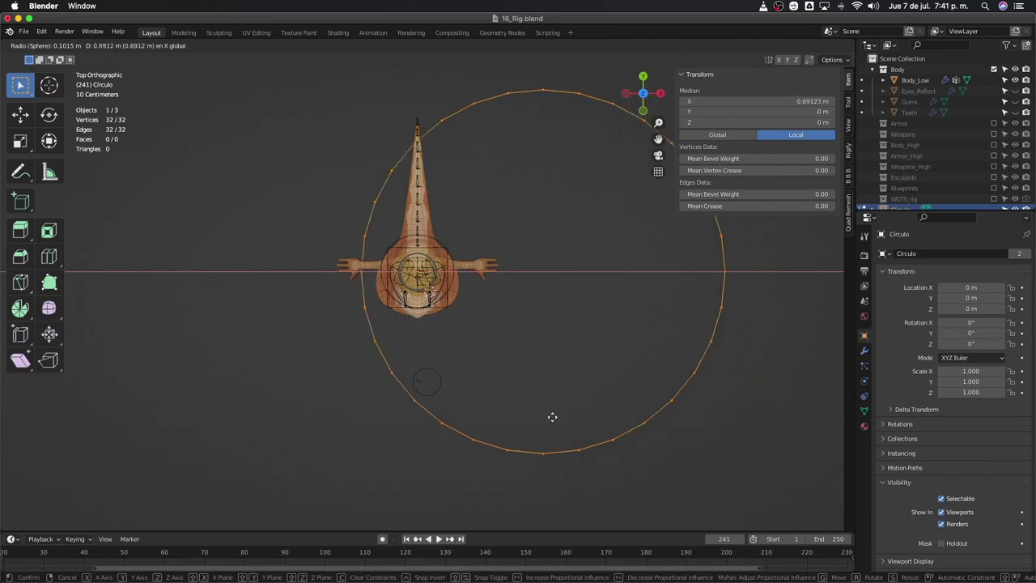
pyautogui.click(587, 434)
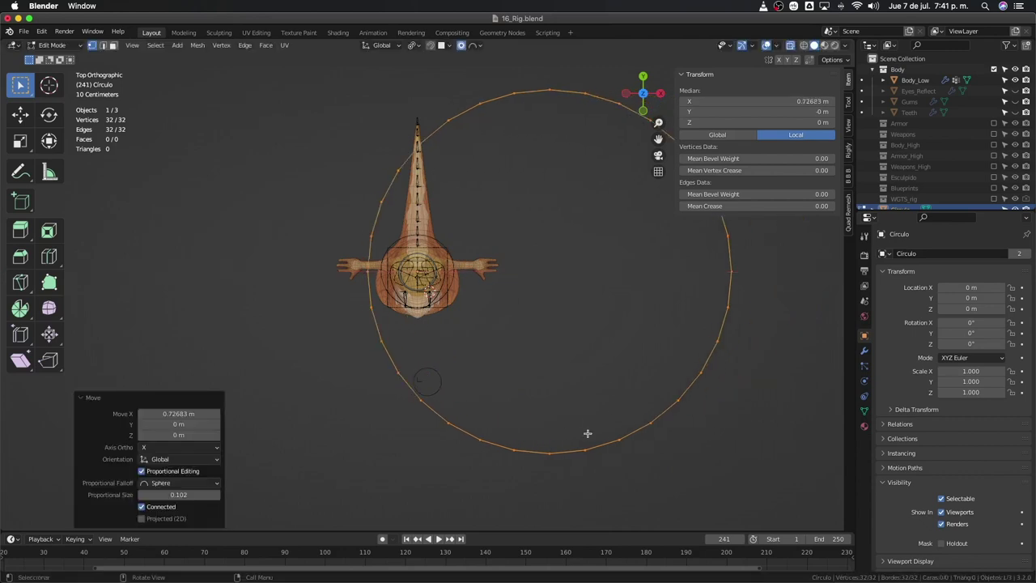
# Step: Add a Mirror modifier to the ring and show the mirrored copy in Edit Mode
pyautogui.click(863, 351)
pyautogui.click(897, 253)
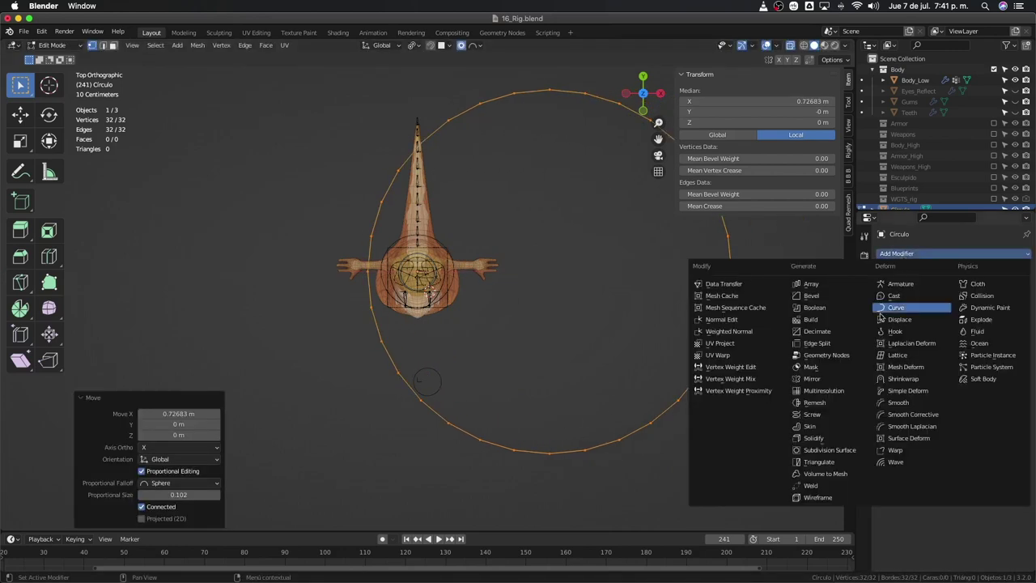
pyautogui.click(825, 380)
pyautogui.scroll(2, 391, 429)
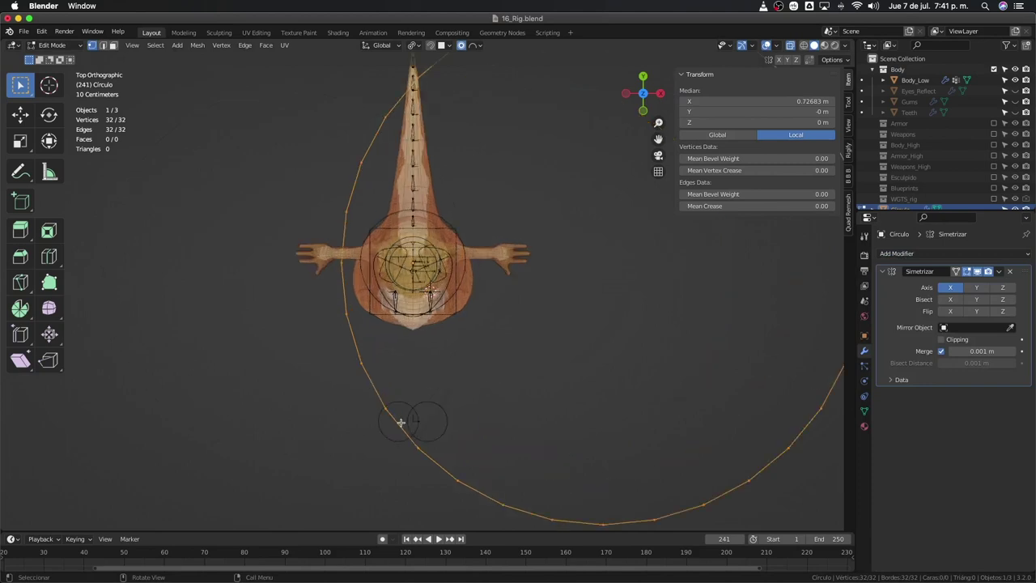
pyautogui.scroll(-2, 400, 421)
pyautogui.click(967, 271)
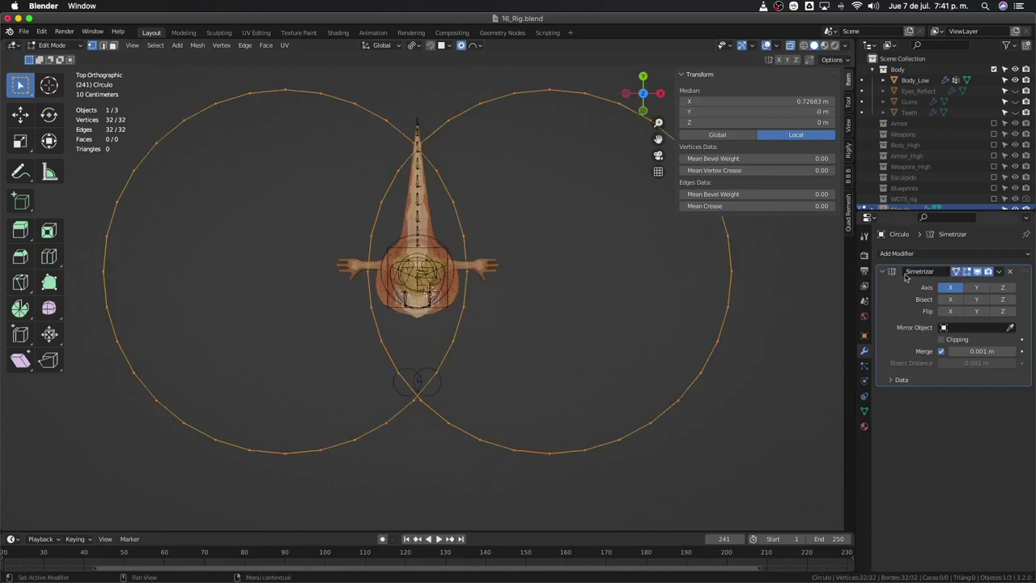
# Step: Duplicate the ring's vertices in place and scale the copy into a smaller inner circle
pyautogui.hotkey('shift', 'd')
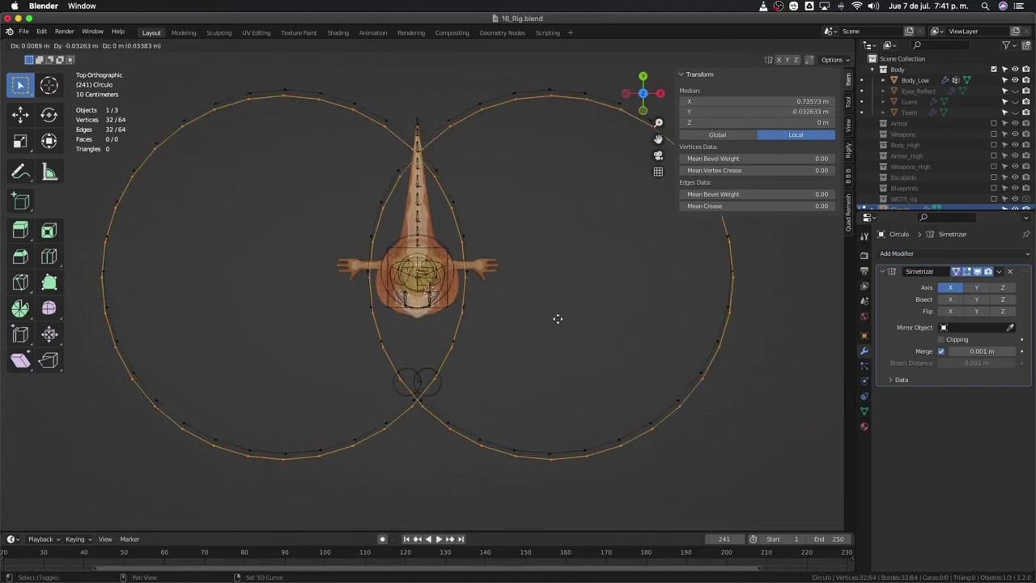
pyautogui.press('Escape')
pyautogui.press('s')
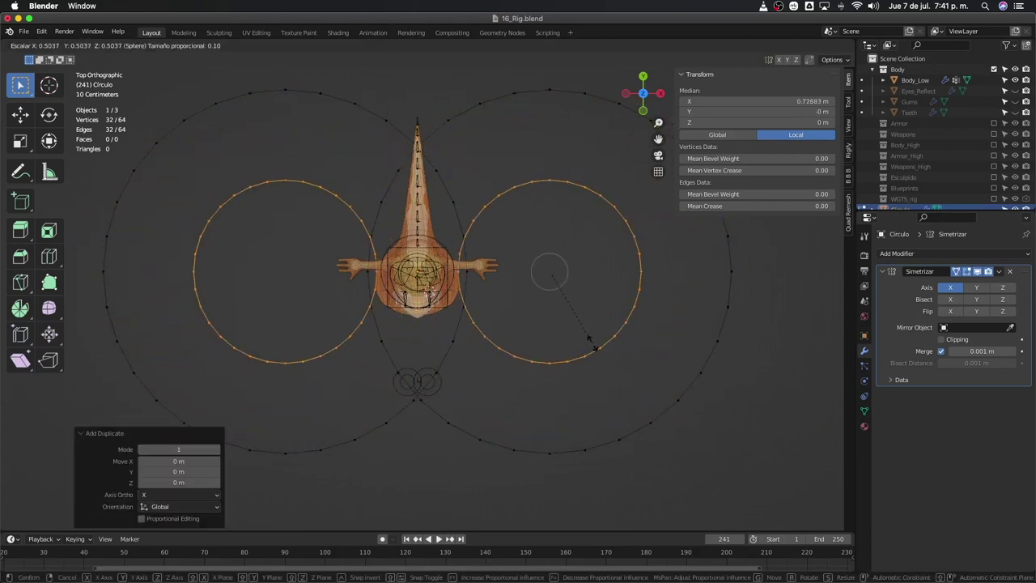
pyautogui.click(613, 348)
# Step: Move all circle vertices inward along X by about 0.05 m, then deselect them
pyautogui.press('a')
pyautogui.press('g')
pyautogui.press('x')
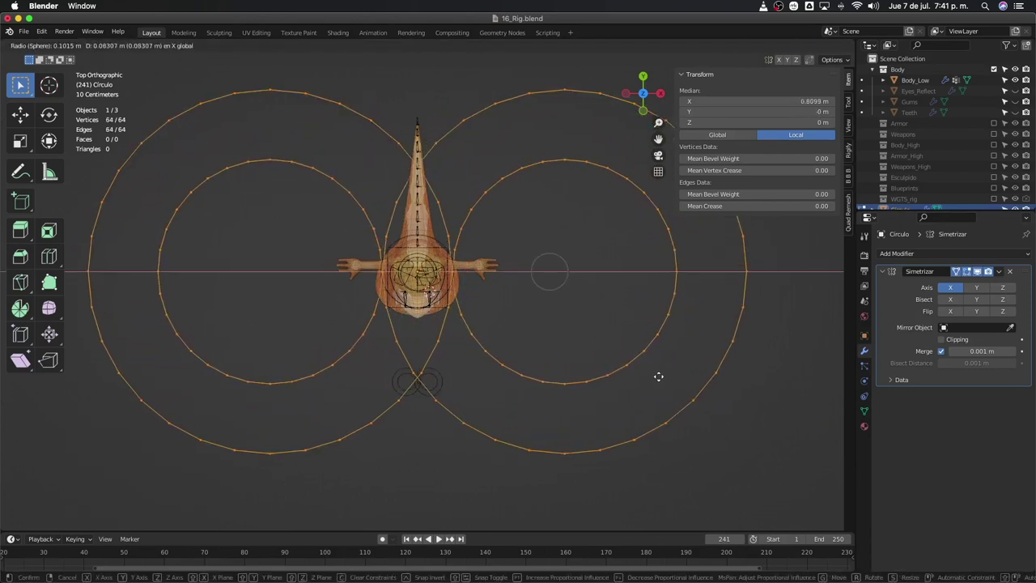
pyautogui.click(657, 377)
pyautogui.press('s')
pyautogui.press('Escape')
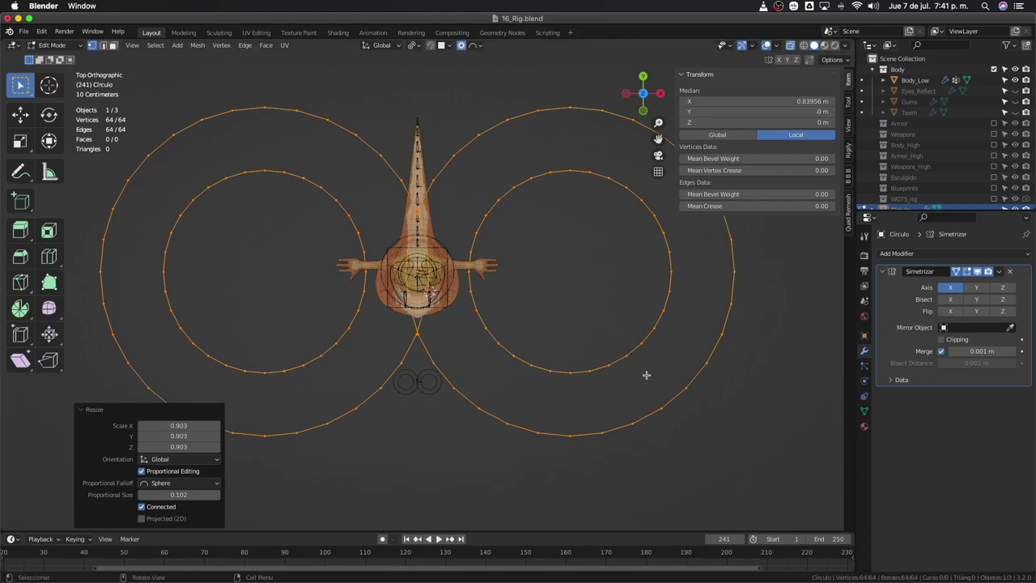
pyautogui.press('g')
pyautogui.press('x')
pyautogui.click(635, 376)
pyautogui.scroll(2, 395, 229)
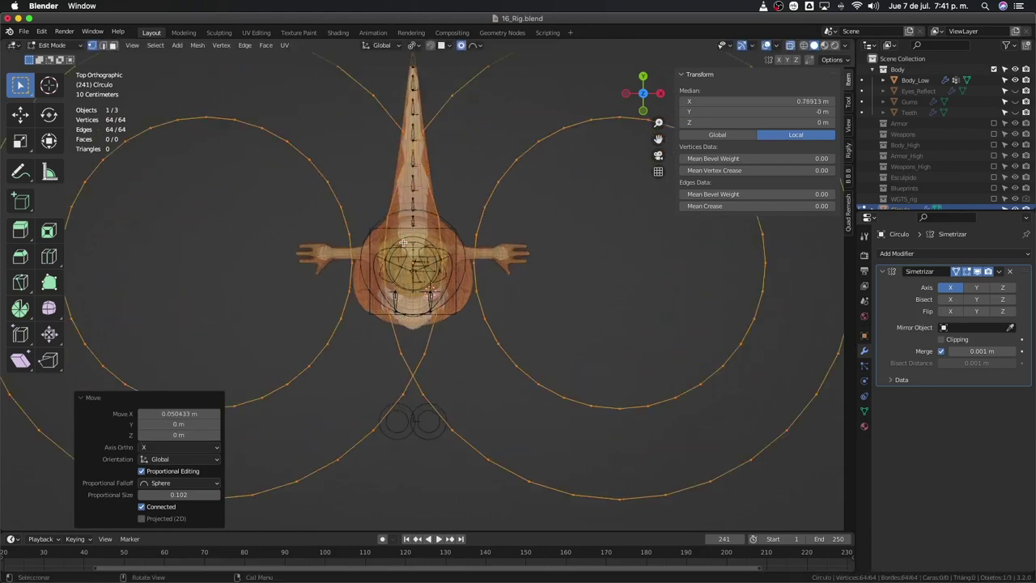
pyautogui.click(373, 157)
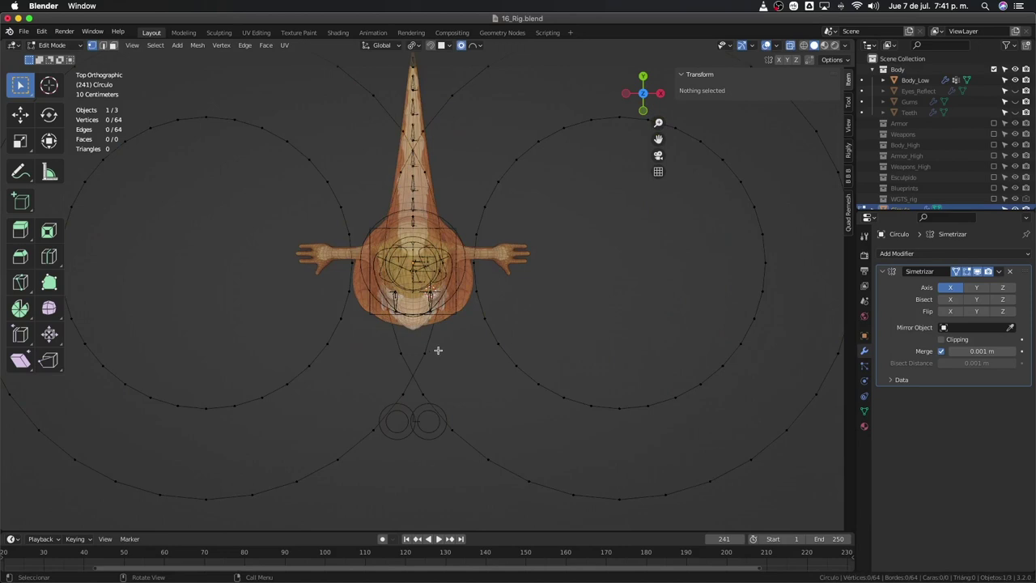
# Step: Delete the crossing vertices at the bottom of the figure-eight
pyautogui.scroll(-2, 438, 350)
pyautogui.click(428, 307)
pyautogui.keyDown('shift'); pyautogui.click(417, 322); pyautogui.keyUp('shift')
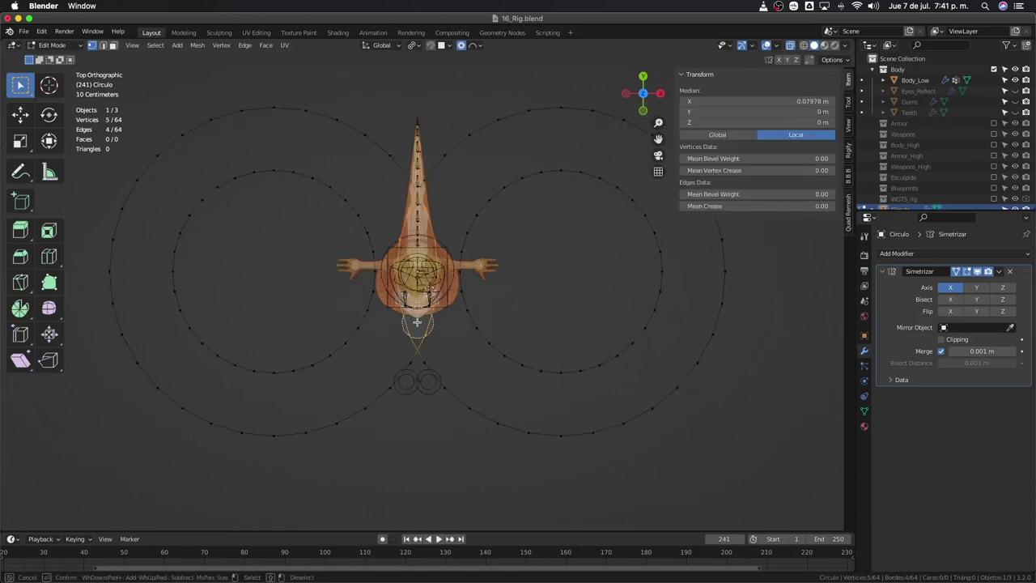
pyautogui.press('x')
pyautogui.click(408, 323)
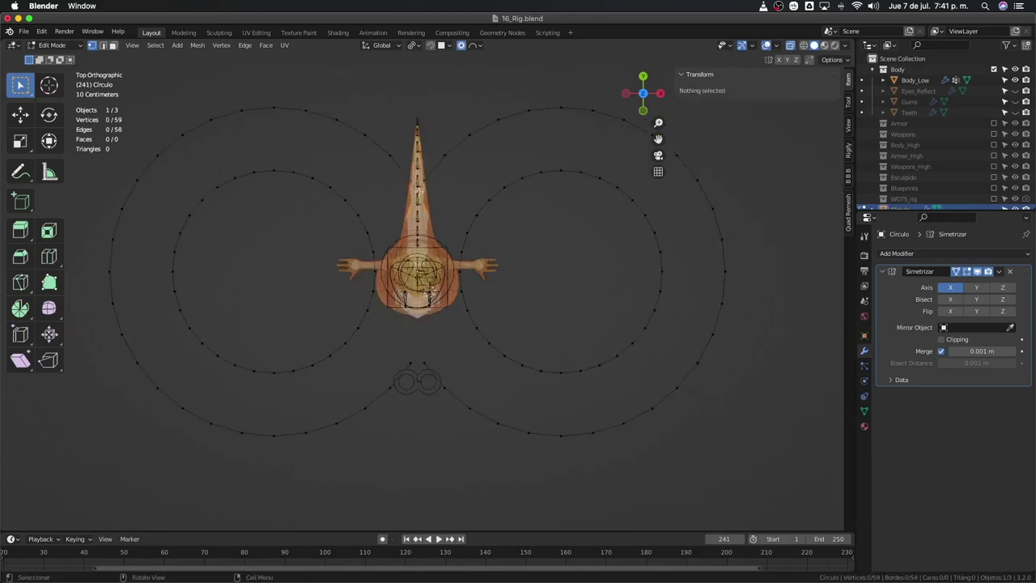
# Step: Join the two loose ends at the centre with Mirror clipping, then add level-2 subdivision
pyautogui.keyDown('shift'); pyautogui.click(419, 181); pyautogui.keyUp('shift')
pyautogui.keyDown('shift'); pyautogui.click(422, 363); pyautogui.keyUp('shift')
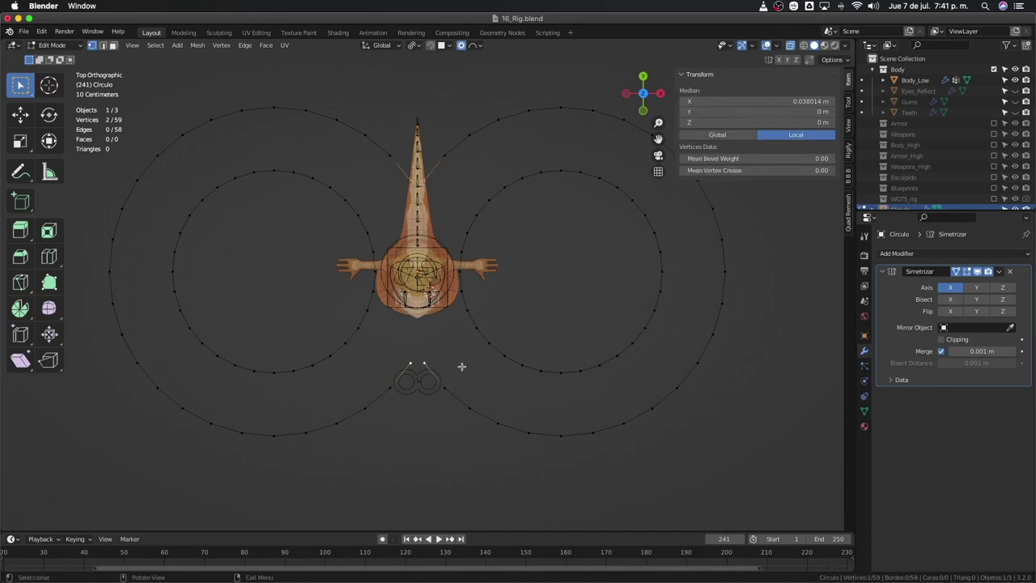
pyautogui.press('s')
pyautogui.press('x')
pyautogui.press('Escape')
pyautogui.click(941, 339)
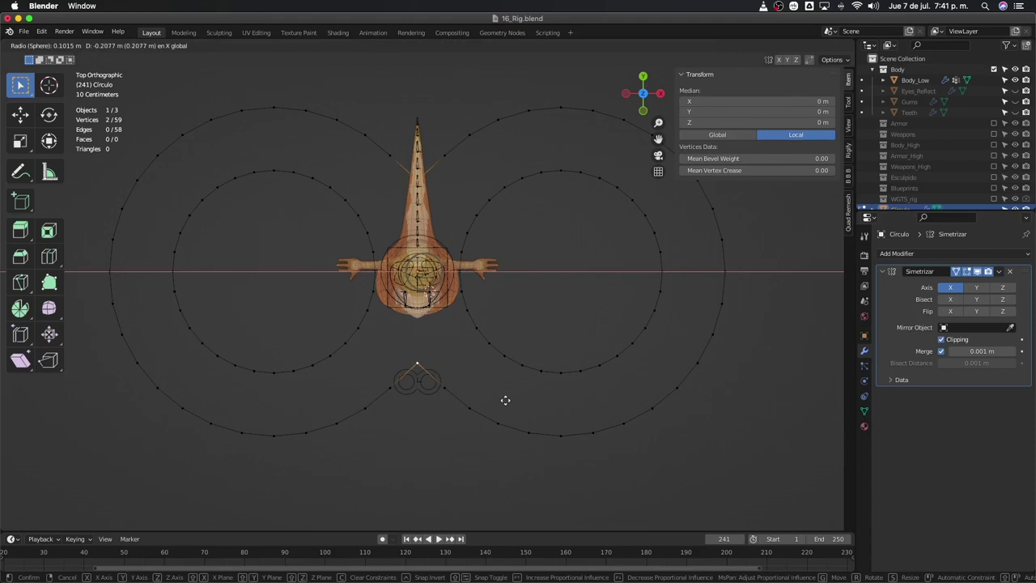
pyautogui.click(505, 398)
pyautogui.press('Tab')
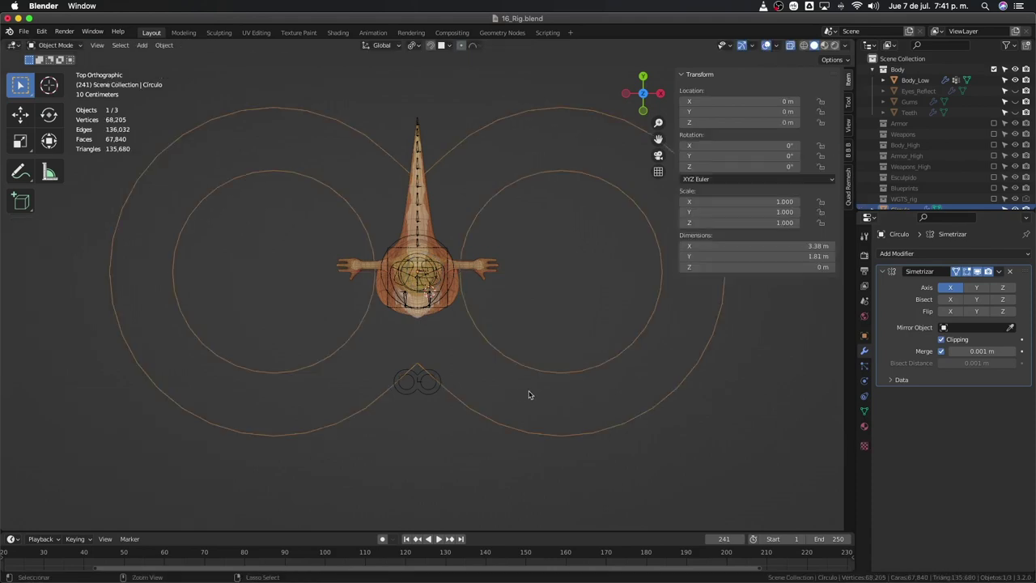
pyautogui.hotkey('ctrl', '2')
# Step: Select the figure-eight circle, exclude the WGTS_rig collection, and show Circulo's mesh data properties
pyautogui.moveTo(536, 398)
pyautogui.mouseDown(button='middle')
pyautogui.moveTo(499, 375)
pyautogui.moveTo(485, 342)
pyautogui.moveTo(499, 280)
pyautogui.mouseUp(button='middle')
pyautogui.click(280, 224)
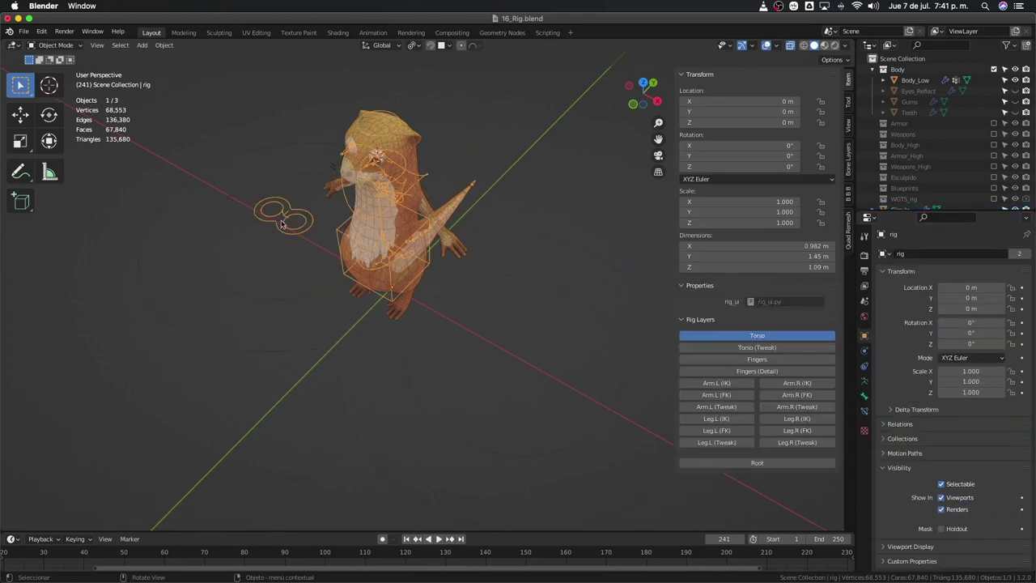
pyautogui.click(417, 321)
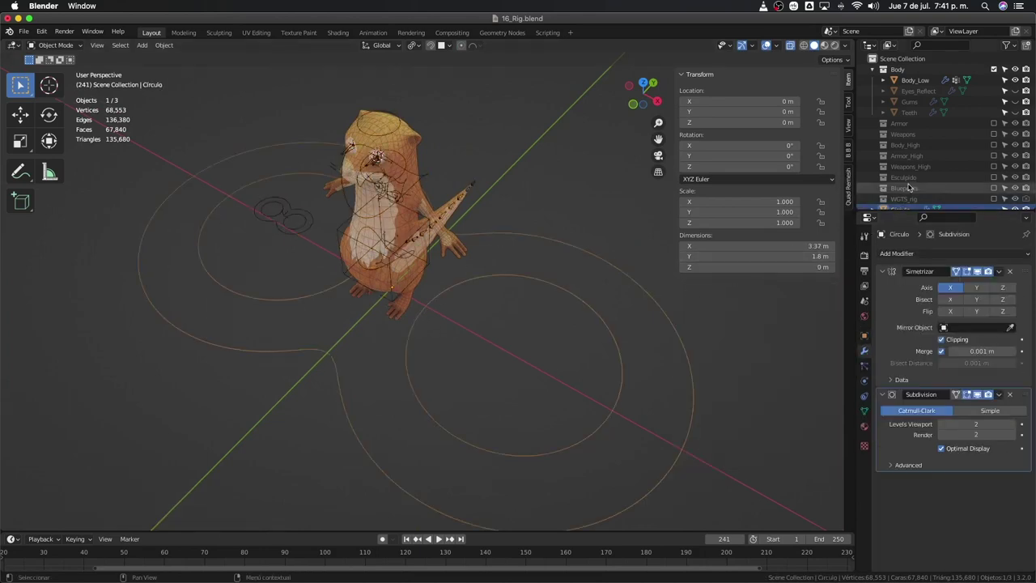
pyautogui.scroll(-2, 894, 175)
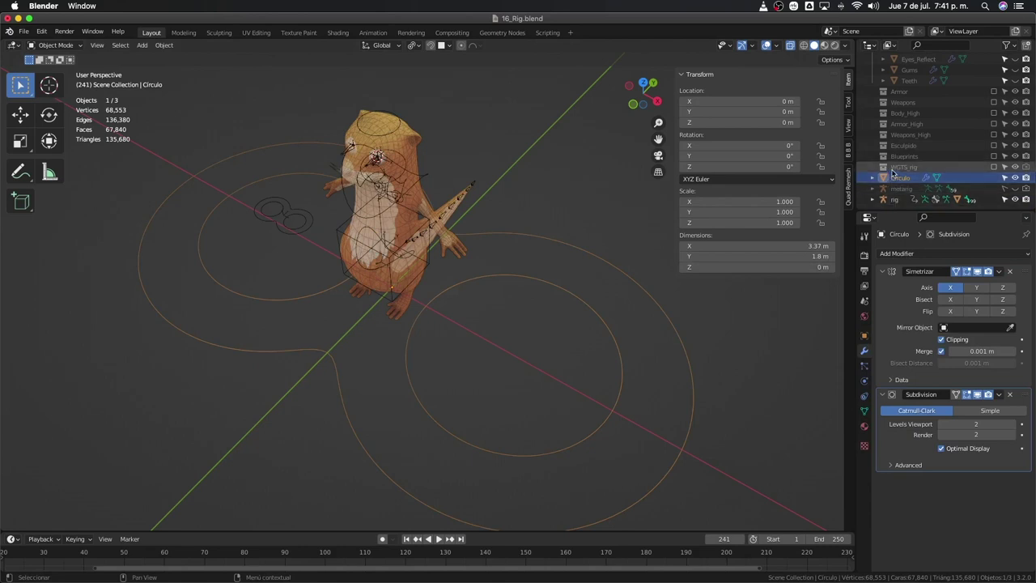
pyautogui.scroll(-5, 955, 170)
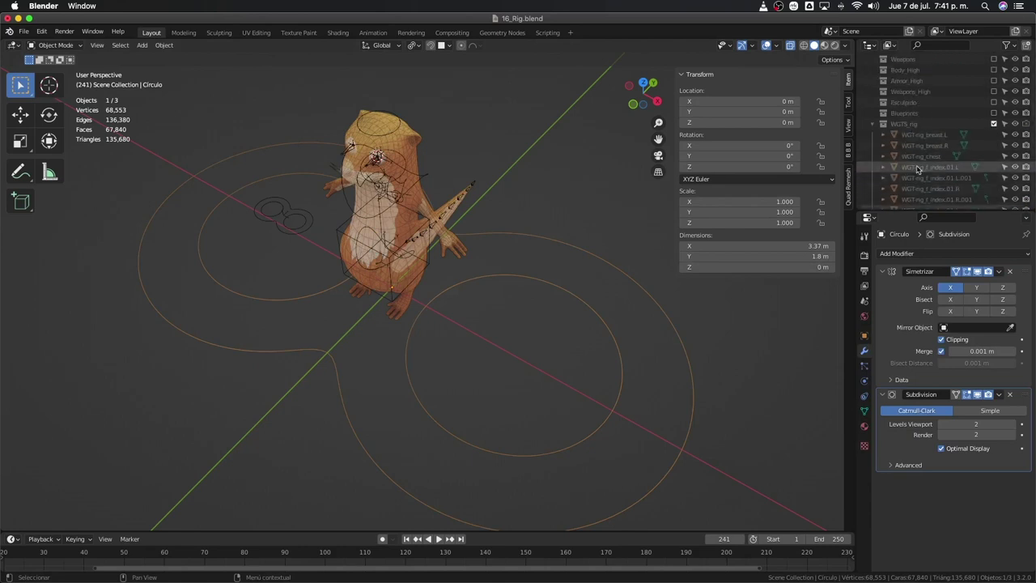
pyautogui.scroll(5, 915, 175)
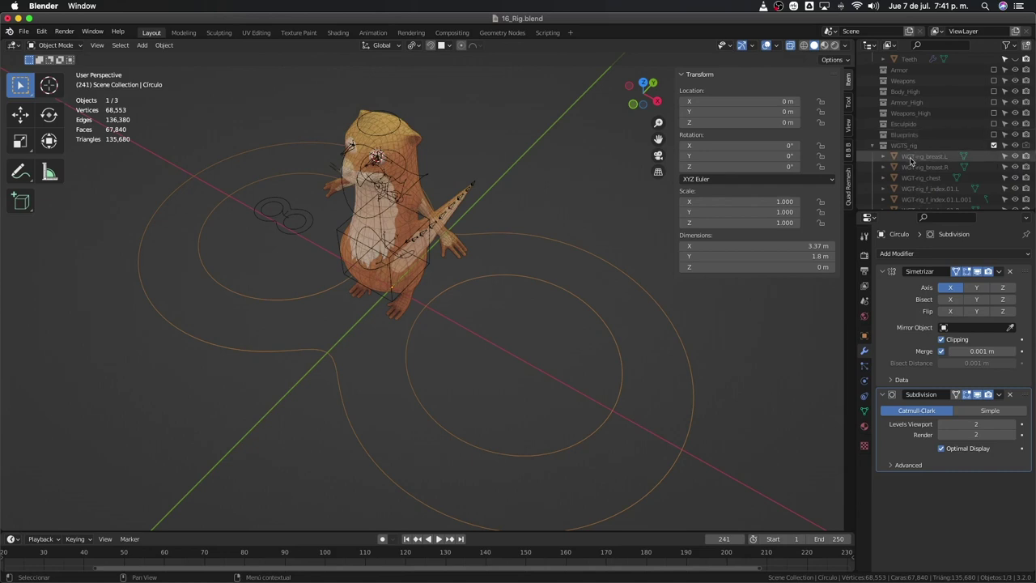
pyautogui.click(993, 144)
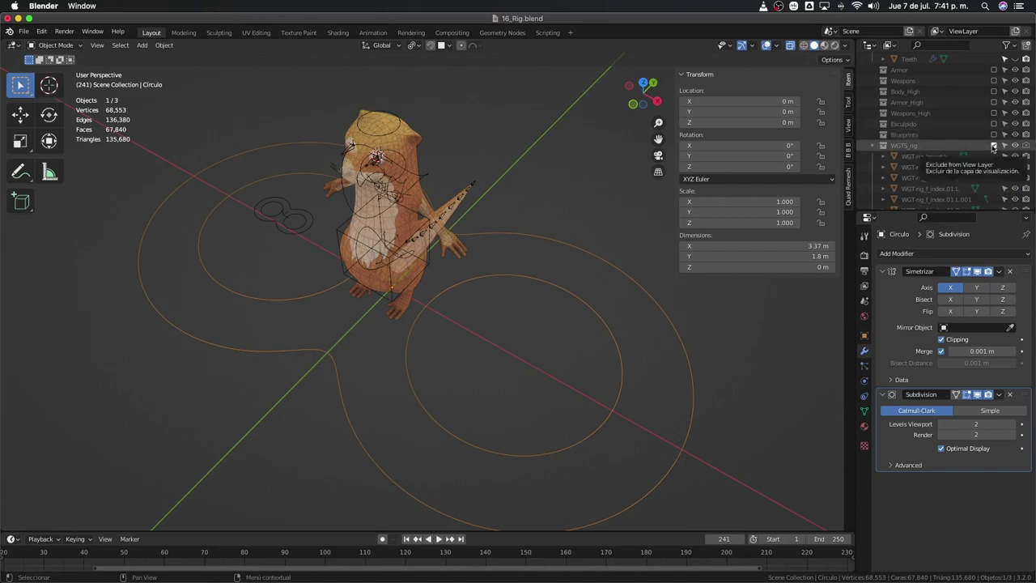
pyautogui.click(994, 145)
pyautogui.moveTo(531, 284); pyautogui.dragTo(317, 390, button='middle')
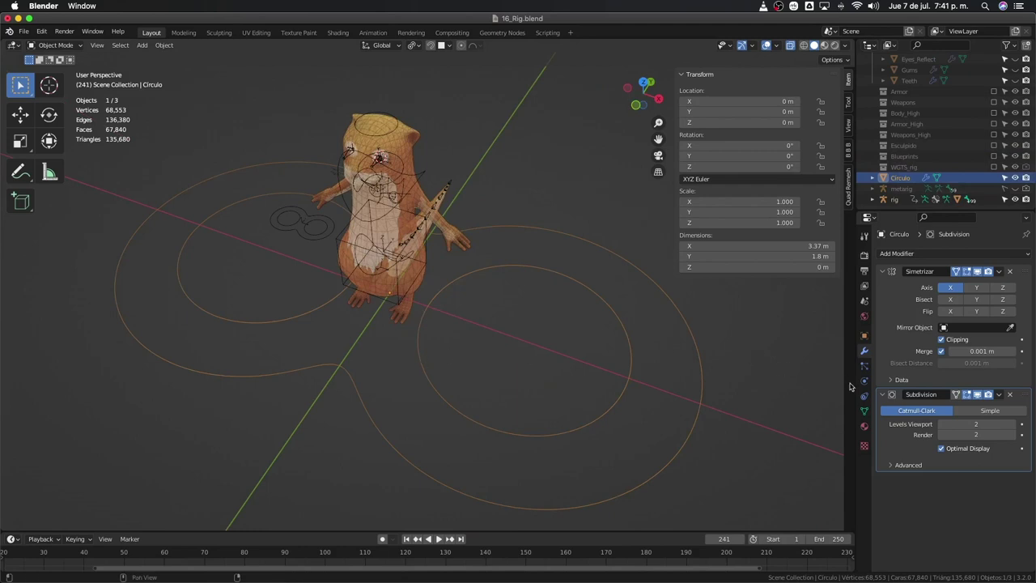
pyautogui.click(863, 411)
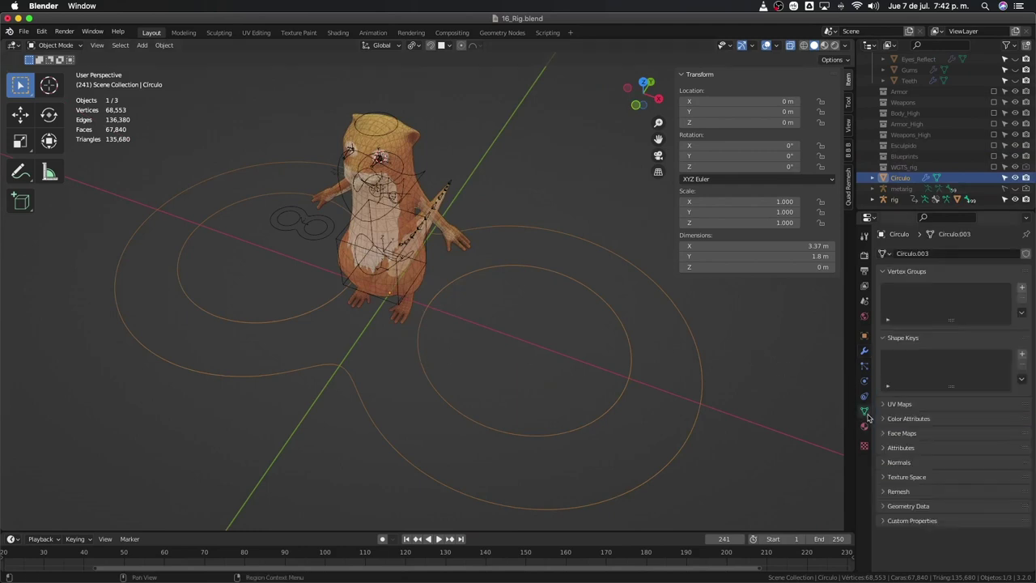
# Step: Change the object name from Circulo to WGT_Target in the Object properties
pyautogui.click(863, 334)
pyautogui.click(933, 253)
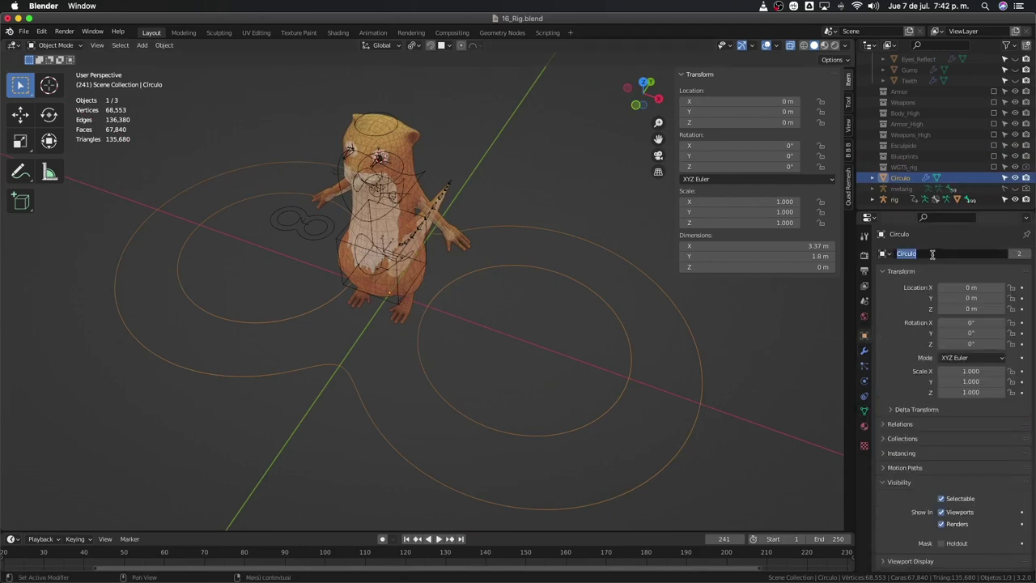
pyautogui.write('W')
pyautogui.write('GT_')
pyautogui.write('TA')
pyautogui.write('t')
pyautogui.press('Return')
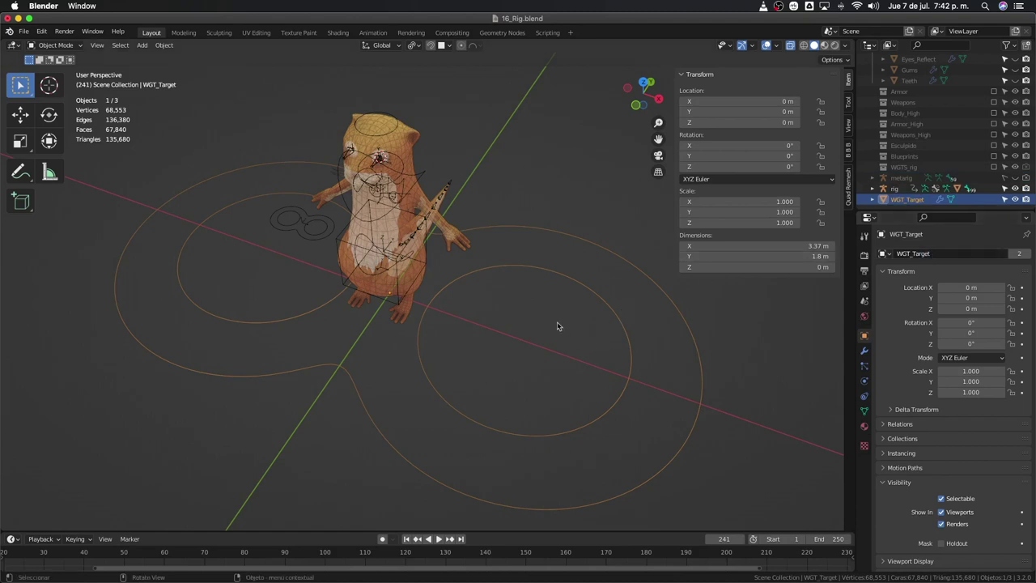
# Step: Scale all of WGT_Target's outline vertices in Edit Mode, then return to Object Mode
pyautogui.press('Tab')
pyautogui.press('a')
pyautogui.press('s')
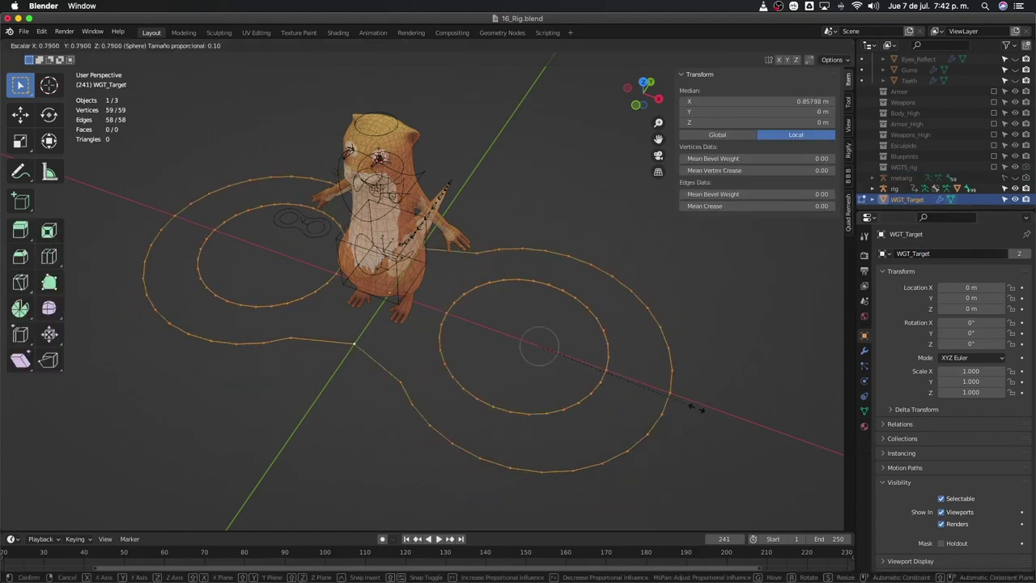
pyautogui.click(675, 390)
pyautogui.press('Tab')
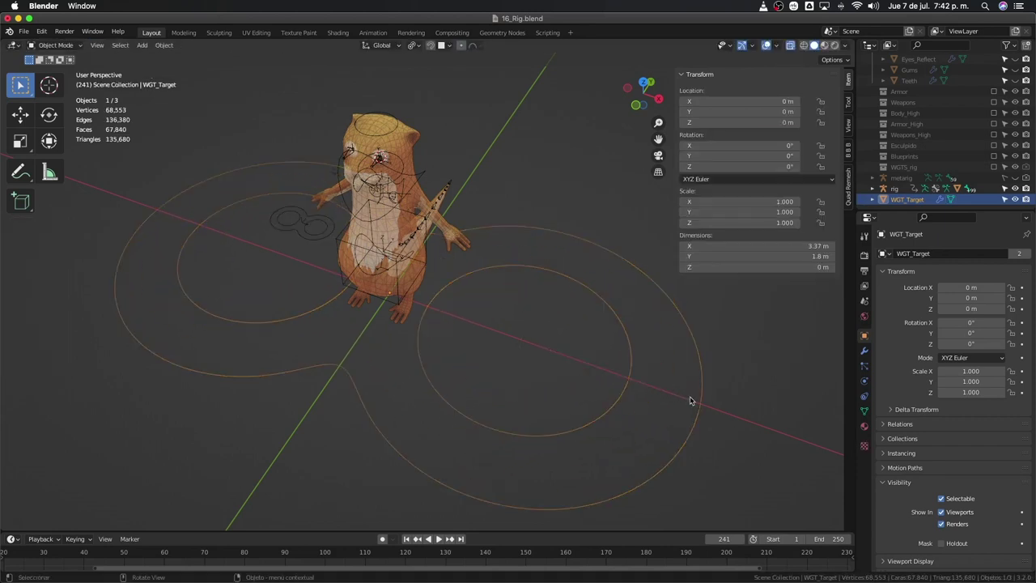
# Step: Shrink WGT_Target to 0.371 and apply the scale, then undo both and re-enter Edit Mode
pyautogui.press('s')
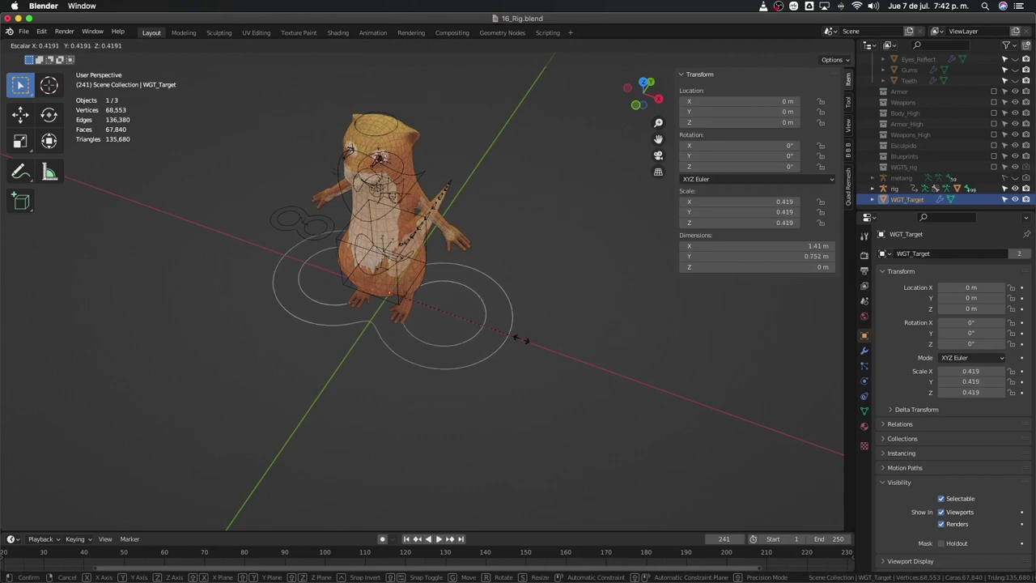
pyautogui.click(532, 359)
pyautogui.hotkey('ctrl', 'a')
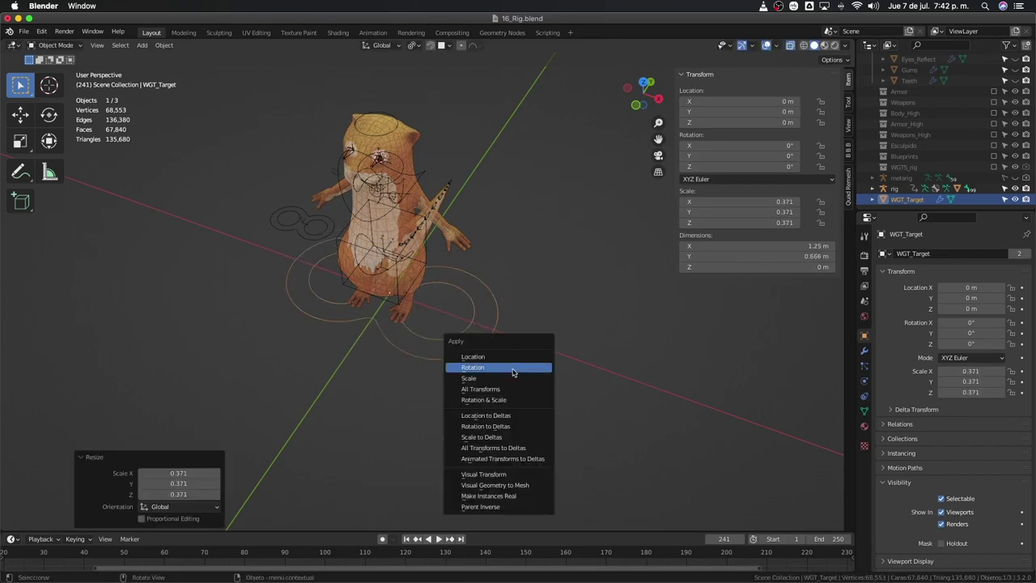
pyautogui.click(513, 378)
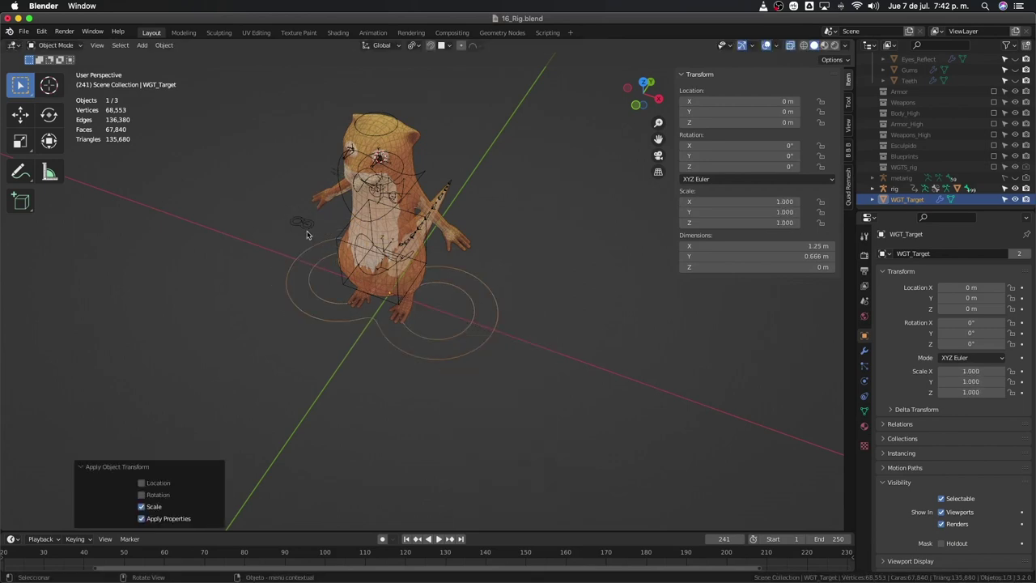
pyautogui.hotkey('ctrl', 'z')
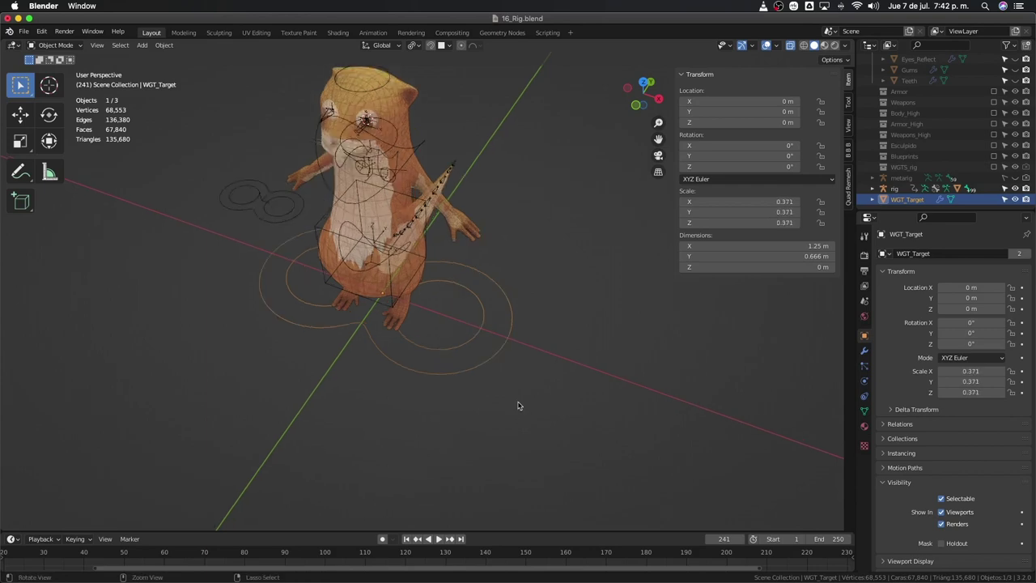
pyautogui.hotkey('ctrl', 'z')
pyautogui.hotkey('ctrl', 'z')
pyautogui.press('Tab')
pyautogui.moveTo(539, 398); pyautogui.dragTo(518, 394, button='middle')
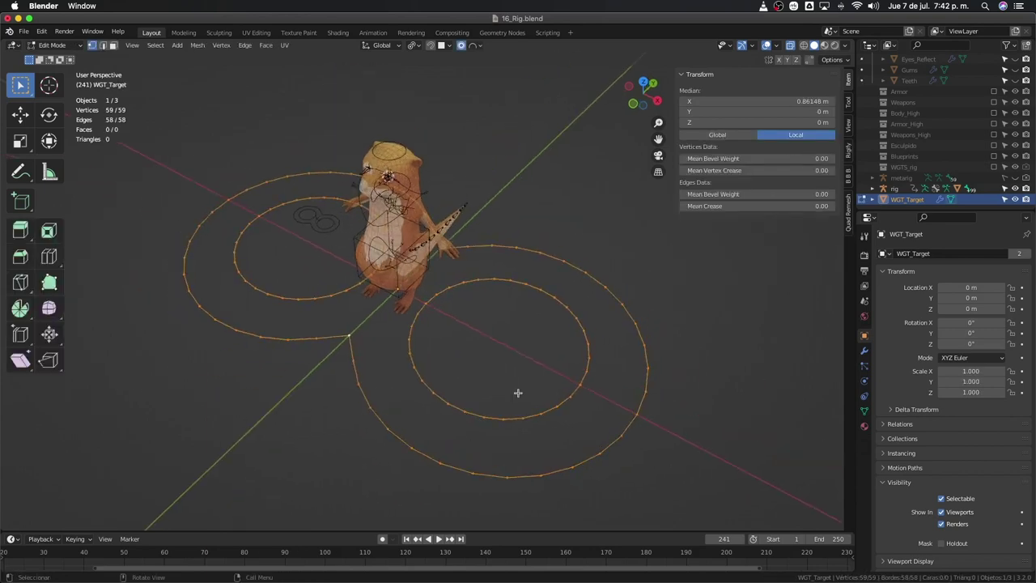
# Step: Rotate WGT_Target's outline 90° about X and switch to the front orthographic view
pyautogui.press('r')
pyautogui.write('x')
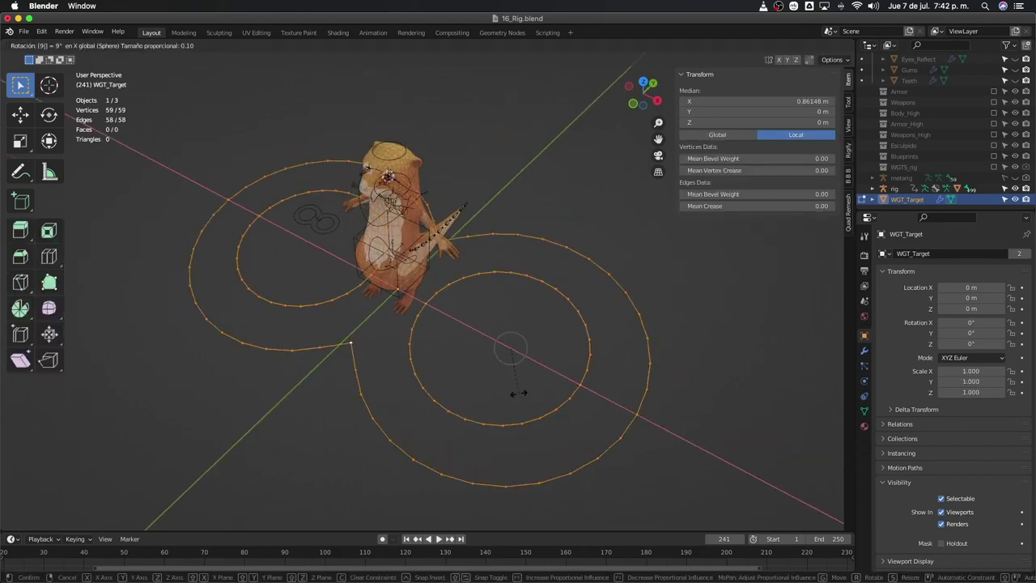
pyautogui.write('90')
pyautogui.press('Return')
pyautogui.moveTo(518, 394)
pyautogui.mouseDown(button='middle')
pyautogui.moveTo(601, 342)
pyautogui.moveTo(526, 342)
pyautogui.moveTo(346, 270)
pyautogui.moveTo(329, 335)
pyautogui.moveTo(288, 187)
pyautogui.mouseUp(button='middle')
pyautogui.scroll(5, 527, 343)
pyautogui.moveTo(264, 233)
pyautogui.mouseDown(button='middle')
pyautogui.moveTo(296, 176)
pyautogui.moveTo(338, 154)
pyautogui.moveTo(386, 158)
pyautogui.mouseUp(button='middle')
pyautogui.press('KP_1')
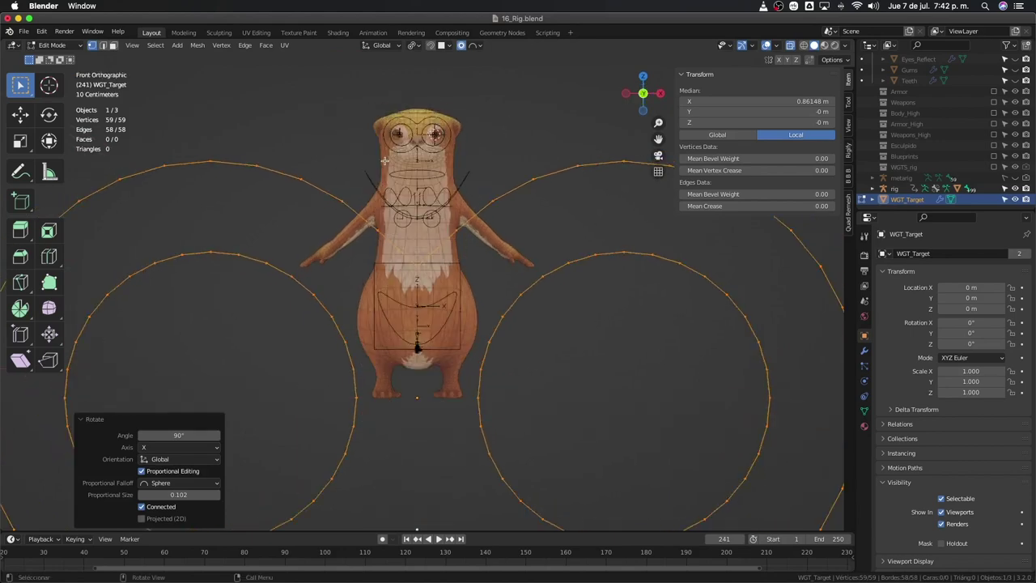
pyautogui.scroll(-4, 384, 161)
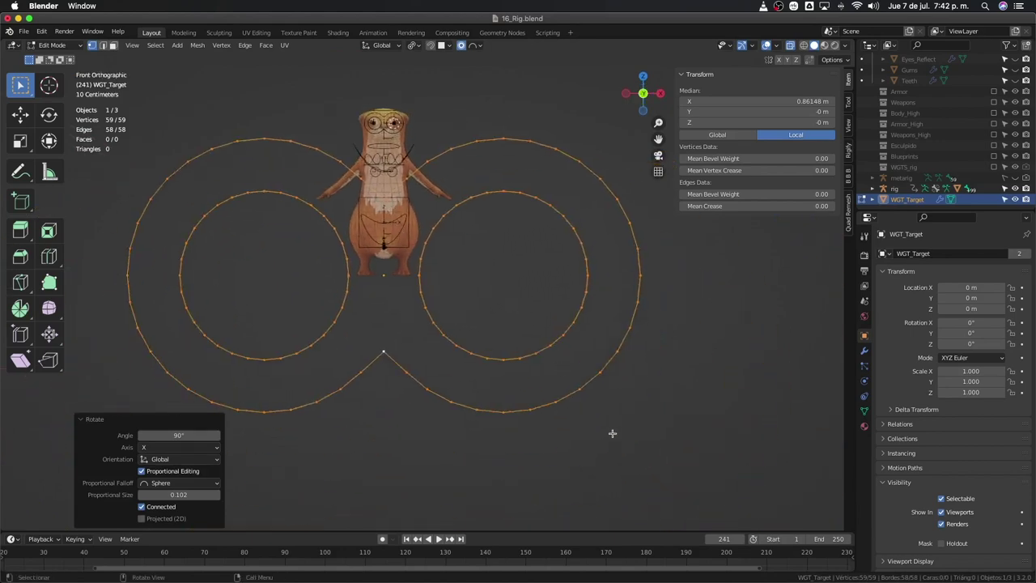
# Step: Brush-select every vertex of both rings and shift them along X
pyautogui.hotkey('alt', 'a')
pyautogui.press('c')
pyautogui.scroll(-3, 605, 423)
pyautogui.scroll(-3, 603, 417)
pyautogui.scroll(-8, 595, 388)
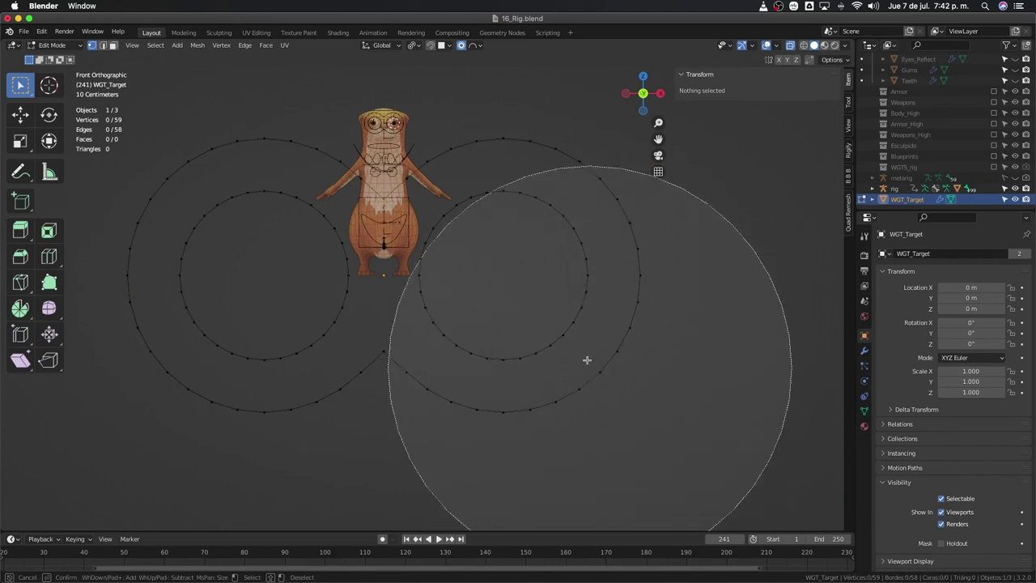
pyautogui.moveTo(576, 283); pyautogui.dragTo(284, 318)
pyautogui.rightClick(377, 343)
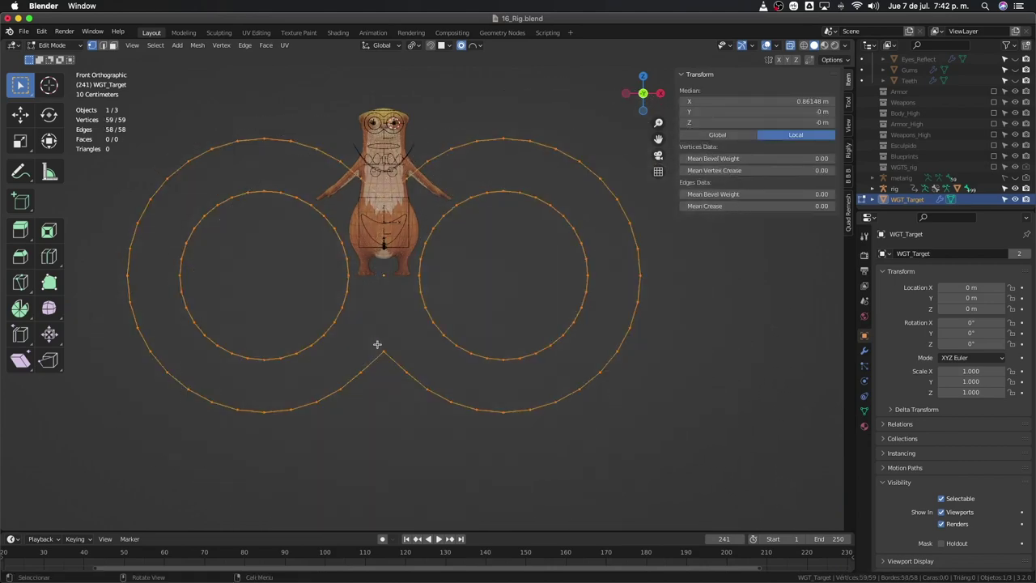
pyautogui.scroll(3, 378, 344)
pyautogui.press('g')
pyautogui.press('x')
pyautogui.click(413, 336)
# Step: Move the ring vertices along global X again to widen the loops, then leave Edit Mode
pyautogui.scroll(3, 417, 340)
pyautogui.scroll(3, 406, 353)
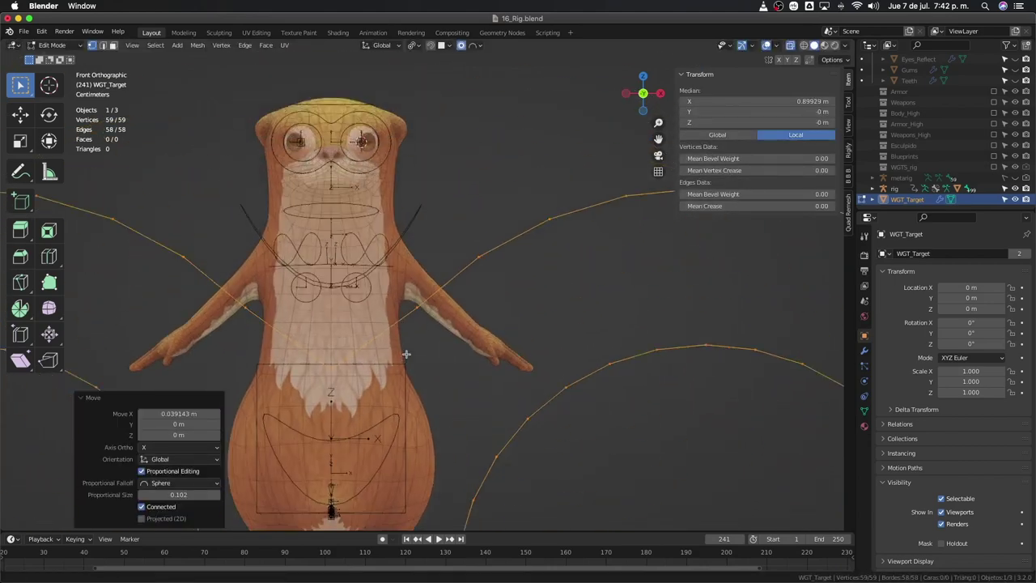
pyautogui.scroll(3, 406, 353)
pyautogui.scroll(3, 407, 353)
pyautogui.press('g')
pyautogui.press('x')
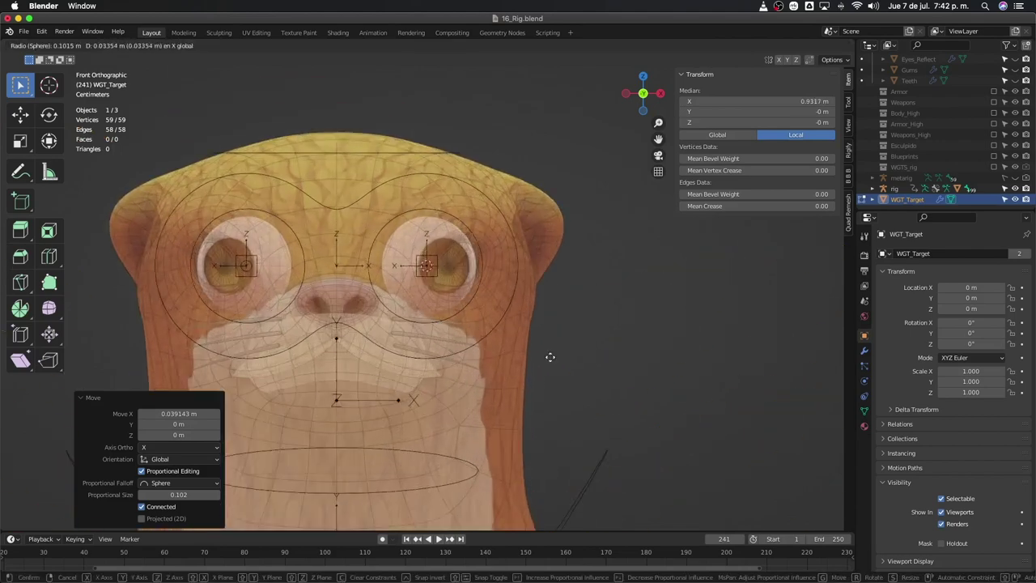
pyautogui.click(565, 365)
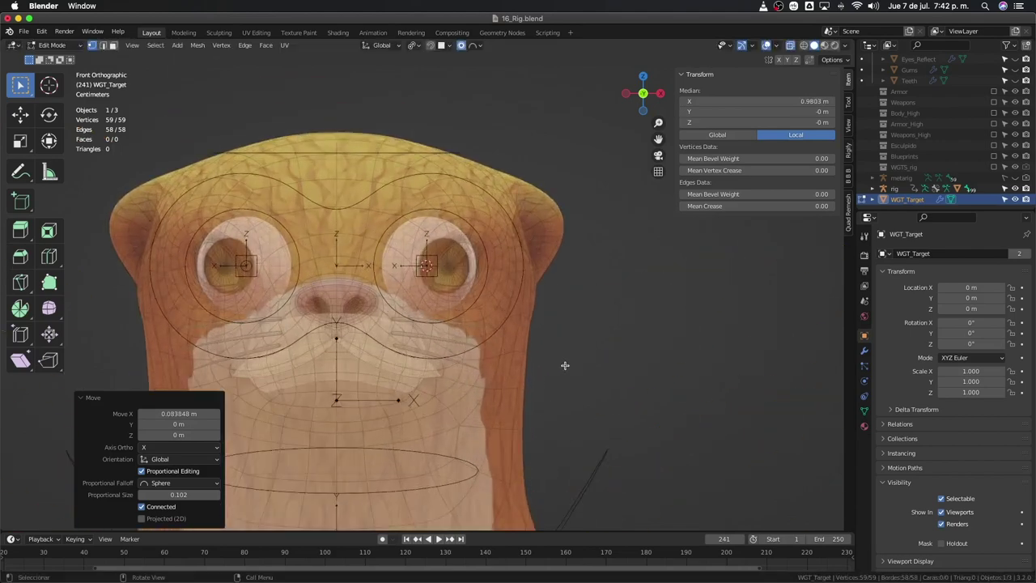
pyautogui.scroll(-5, 563, 364)
pyautogui.scroll(-4, 556, 358)
pyautogui.press('Tab')
pyautogui.scroll(-4, 559, 381)
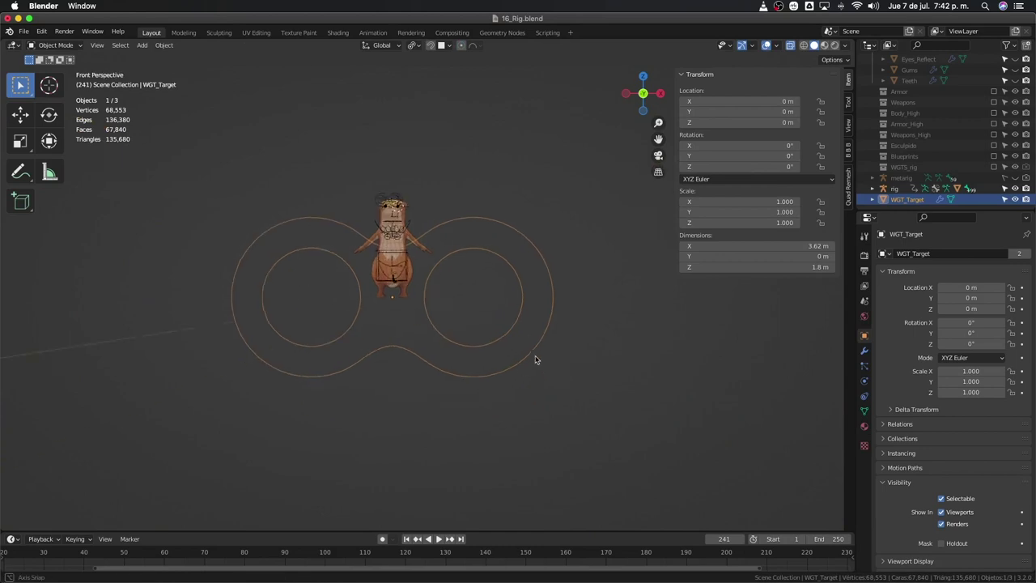
# Step: Open the ctrl-Eye_target bone's custom shape settings, try X scale -0.5, and undo it
pyautogui.moveTo(534, 359)
pyautogui.mouseDown(button='middle')
pyautogui.moveTo(430, 319)
pyautogui.moveTo(415, 299)
pyautogui.moveTo(497, 341)
pyautogui.mouseUp(button='middle')
pyautogui.scroll(3, 421, 308)
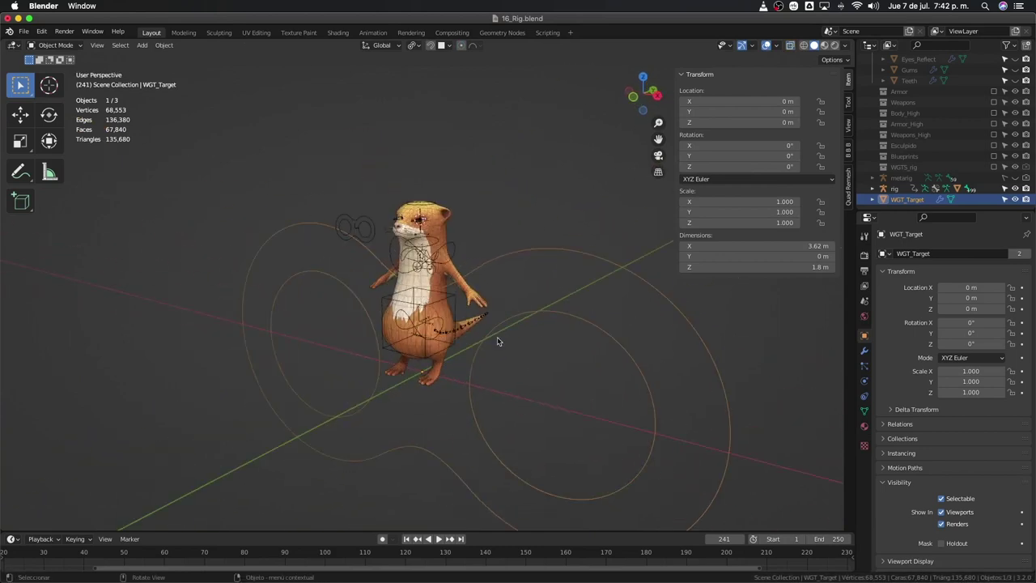
pyautogui.click(376, 231)
pyautogui.scroll(2, 374, 235)
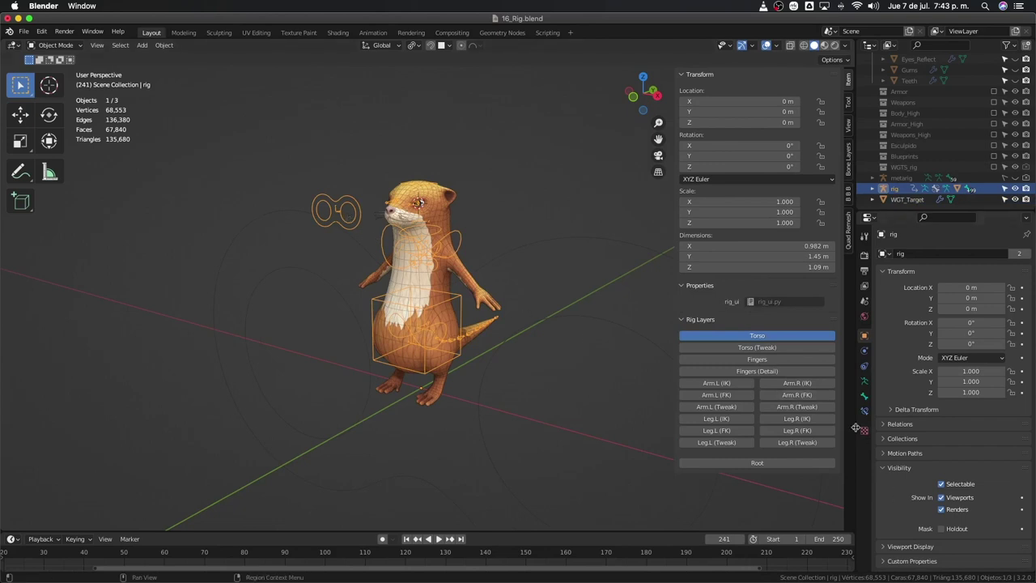
pyautogui.click(863, 396)
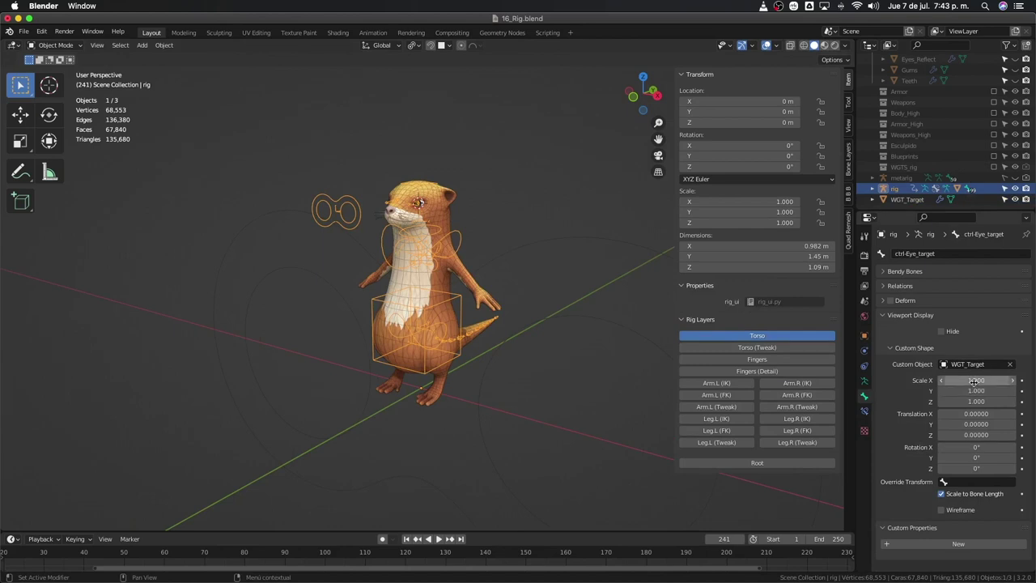
pyautogui.moveTo(973, 381); pyautogui.dragTo(930, 381)
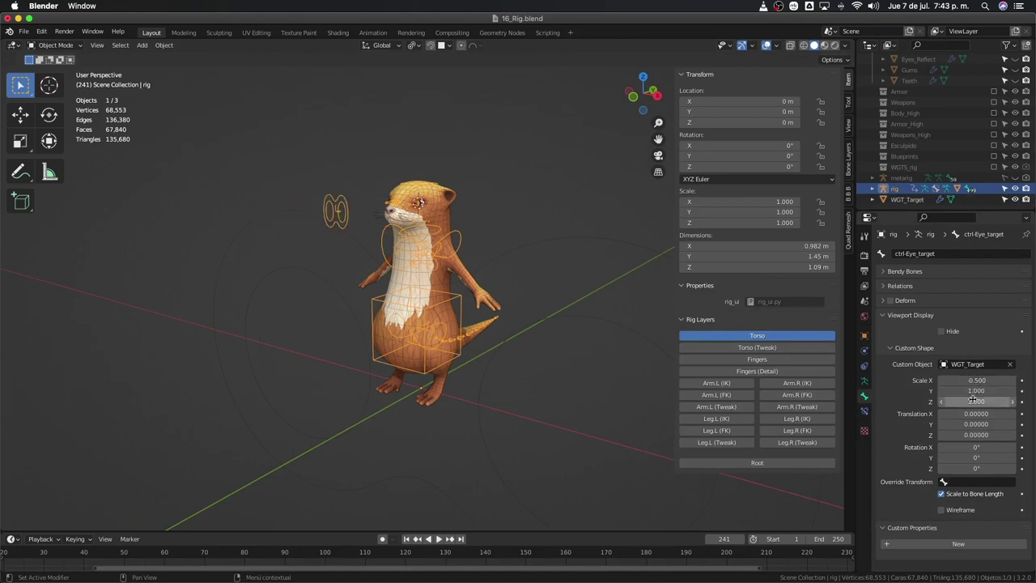
pyautogui.hotkey('ctrl', 'z')
pyautogui.moveTo(555, 351); pyautogui.dragTo(486, 341, button='middle')
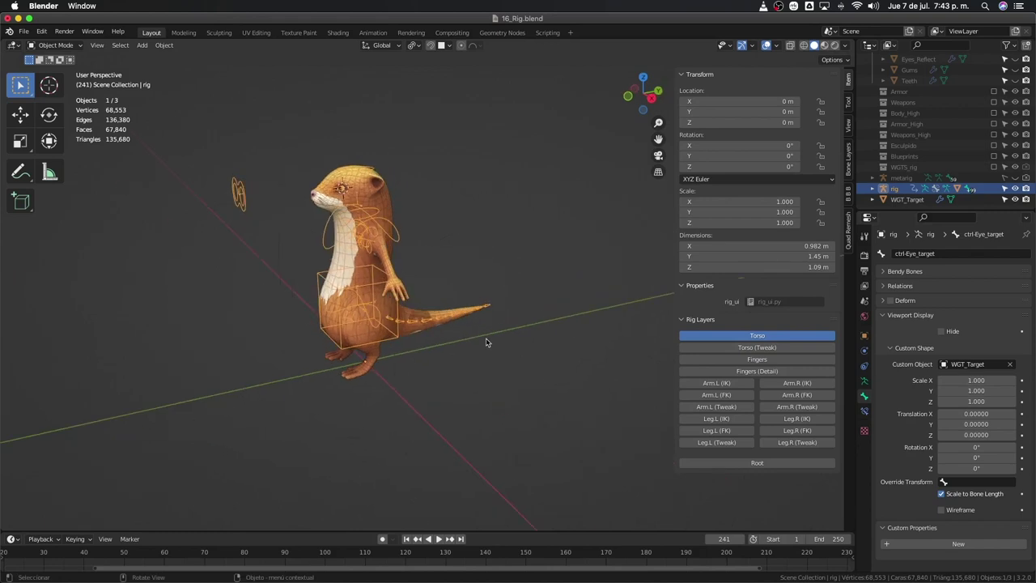
# Step: Deselect the rig and add a new circle mesh to the scene
pyautogui.click(594, 258)
pyautogui.hotkey('shift', 'a')
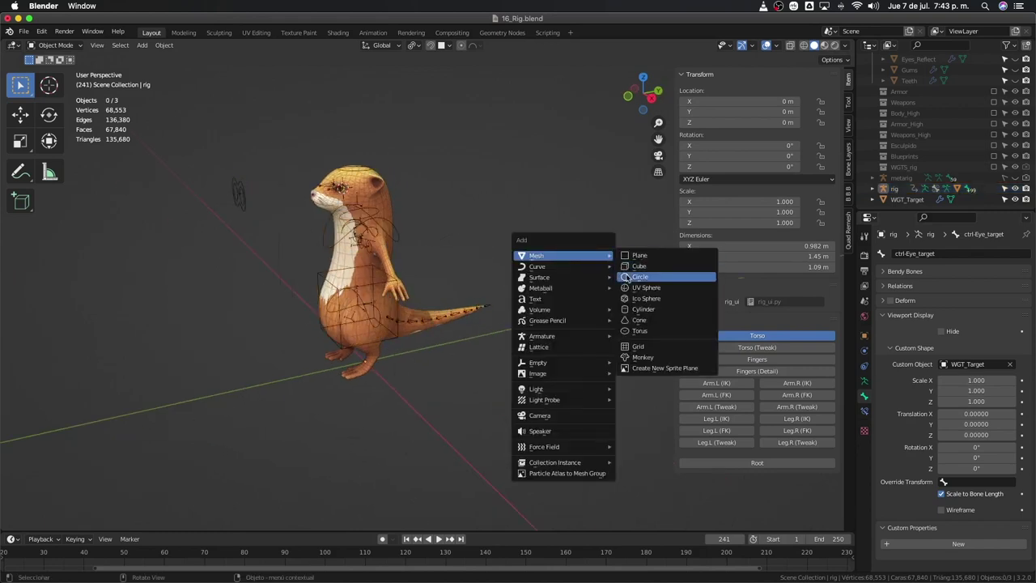
pyautogui.click(619, 279)
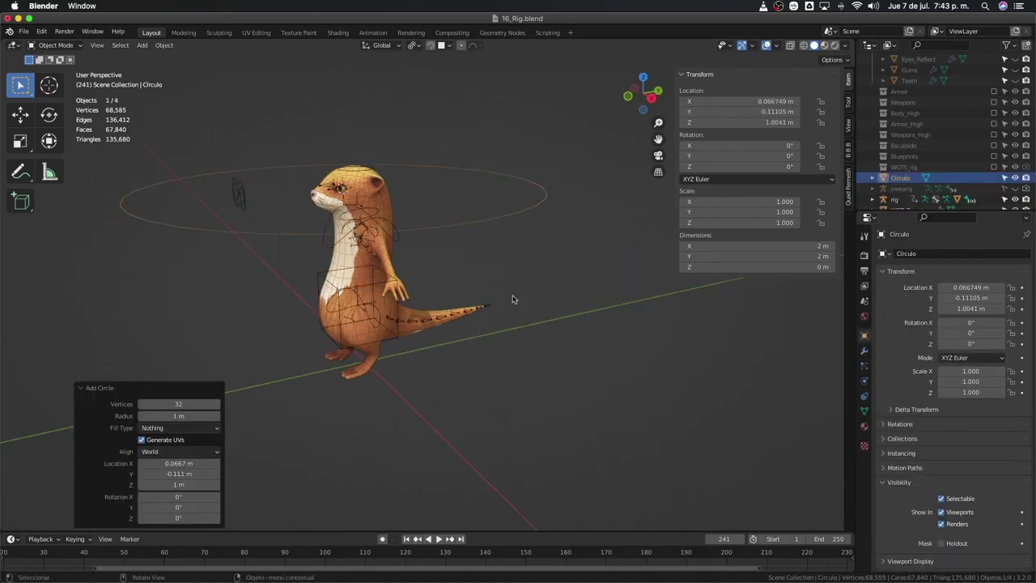
# Step: Stand the circle upright around the otter by rotating it 90° about X in Edit Mode
pyautogui.press('Tab')
pyautogui.write('gy')
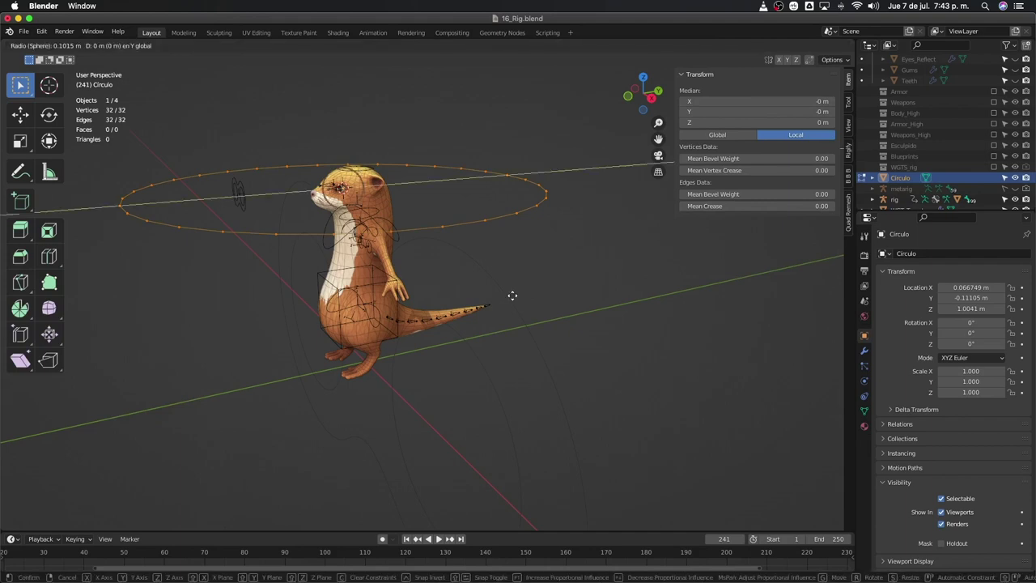
pyautogui.write('1')
pyautogui.press('Return')
pyautogui.moveTo(511, 294)
pyautogui.mouseDown(button='middle')
pyautogui.moveTo(537, 335)
pyautogui.moveTo(500, 348)
pyautogui.mouseUp(button='middle')
pyautogui.hotkey('ctrl', 'z')
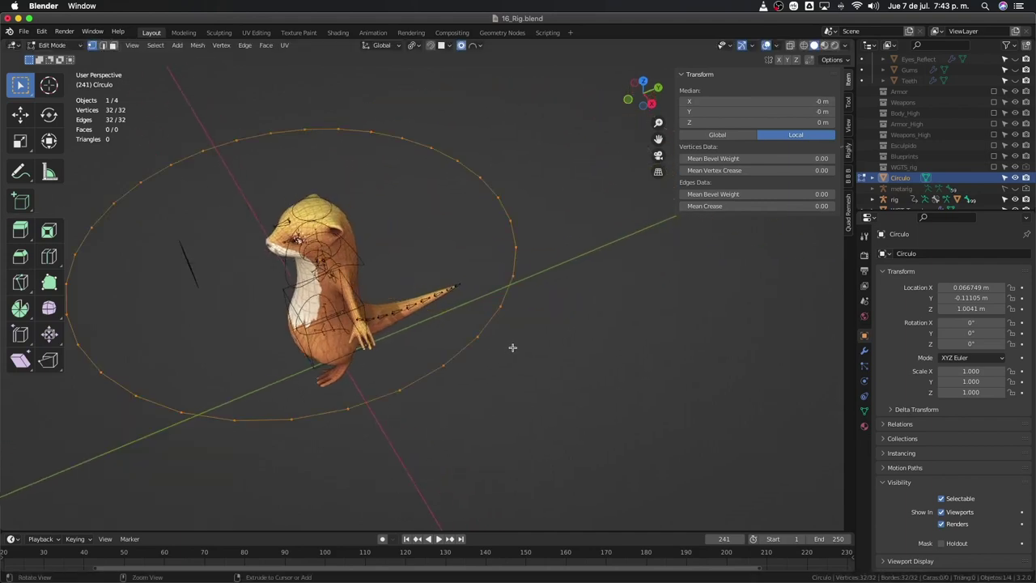
pyautogui.write('rx')
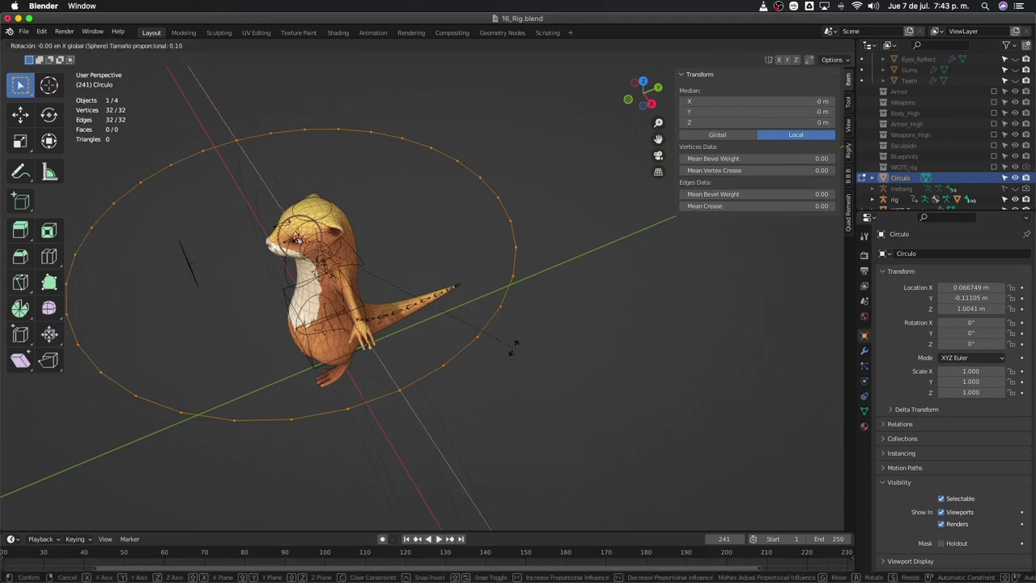
pyautogui.write('90')
pyautogui.press('Return')
pyautogui.press('Tab')
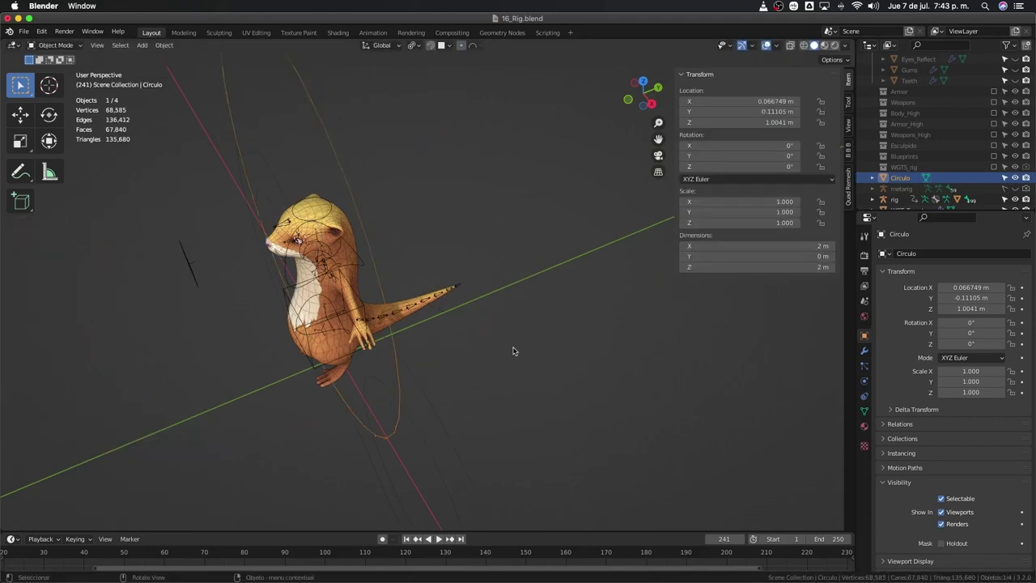
pyautogui.moveTo(513, 350); pyautogui.dragTo(549, 335, button='middle')
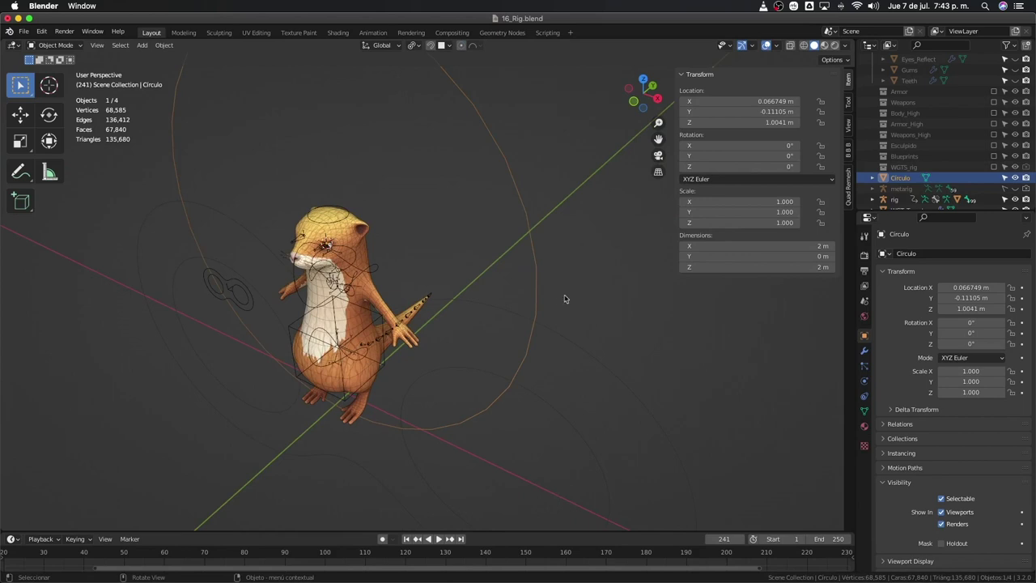
pyautogui.moveTo(544, 291); pyautogui.dragTo(552, 289, button='middle')
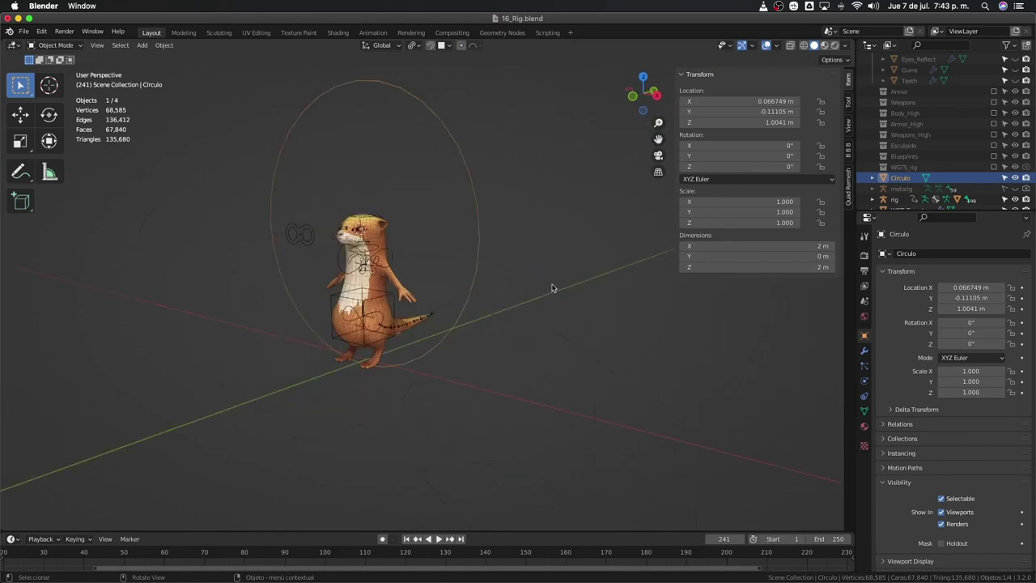
# Step: Rename the Circulo object to WGT_Tail in the Outliner
pyautogui.scroll(-1, 902, 185)
pyautogui.doubleClick(912, 175)
pyautogui.write('w')
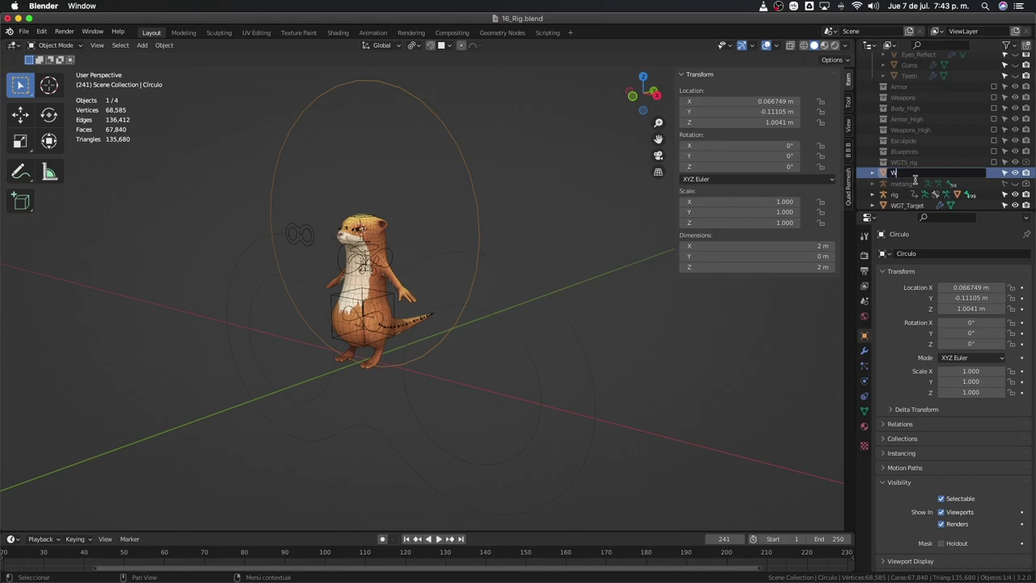
pyautogui.write('T')
pyautogui.write('_CO')
pyautogui.press('Return')
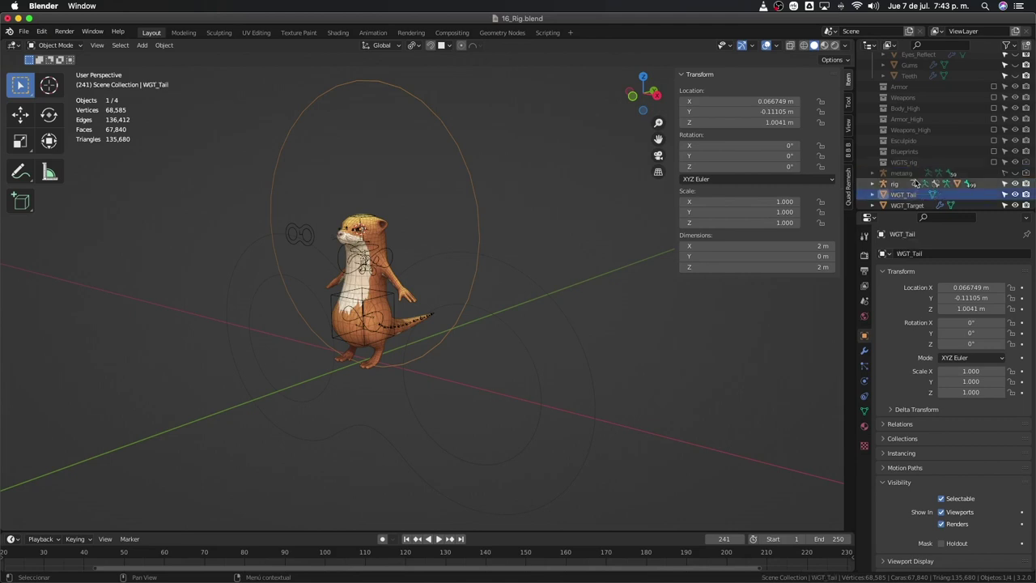
# Step: Select the otter rig and switch it into Pose Mode
pyautogui.scroll(3, 403, 318)
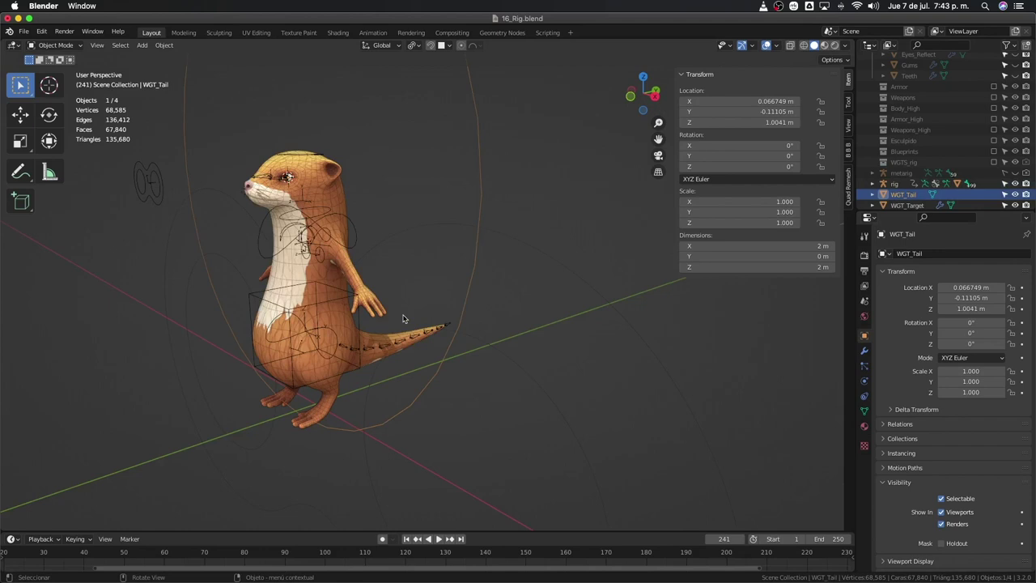
pyautogui.click(370, 352)
pyautogui.hotkey('ctrl', 'Tab')
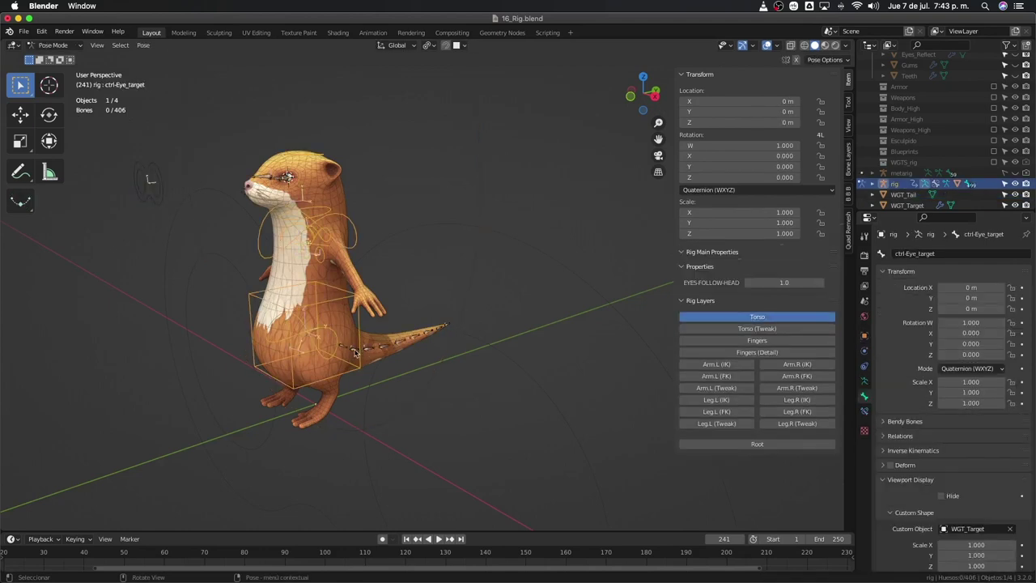
# Step: Assign WGT_Tail as the custom shape of the tail bone CTR-tail_2
pyautogui.click(353, 352)
pyautogui.scroll(-2, 943, 421)
pyautogui.scroll(-2, 942, 421)
pyautogui.scroll(-1, 943, 421)
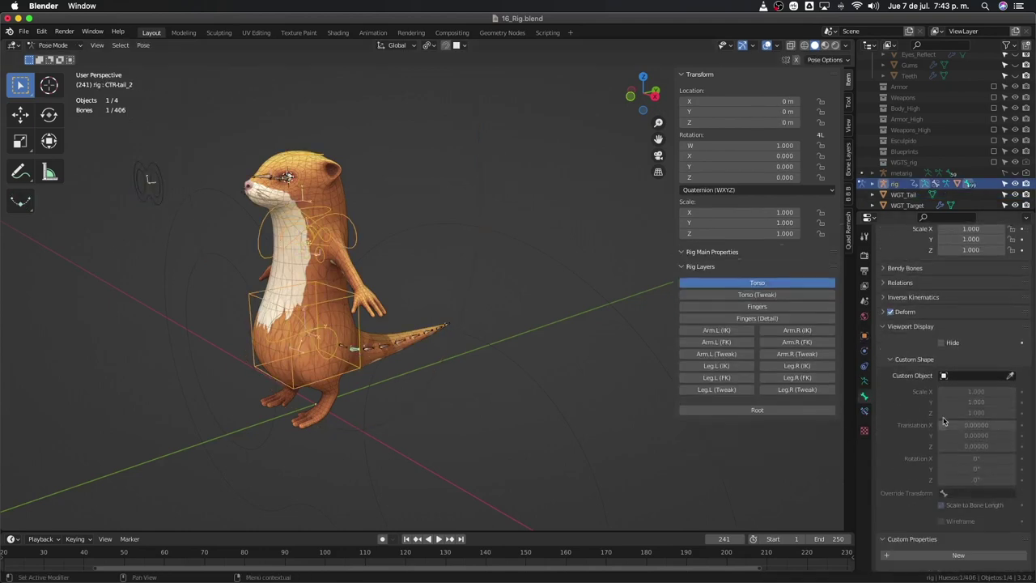
pyautogui.click(1010, 375)
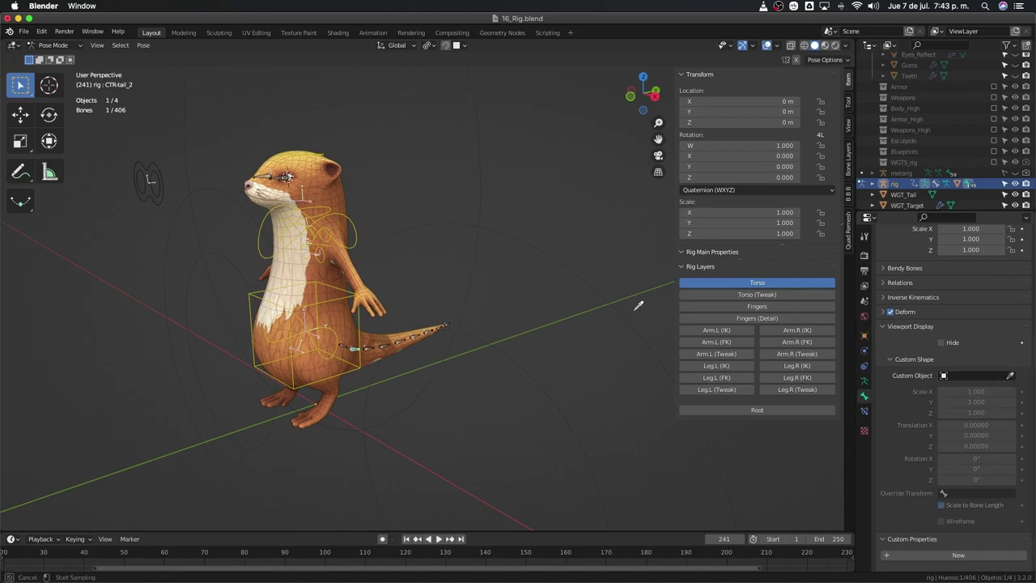
pyautogui.click(483, 173)
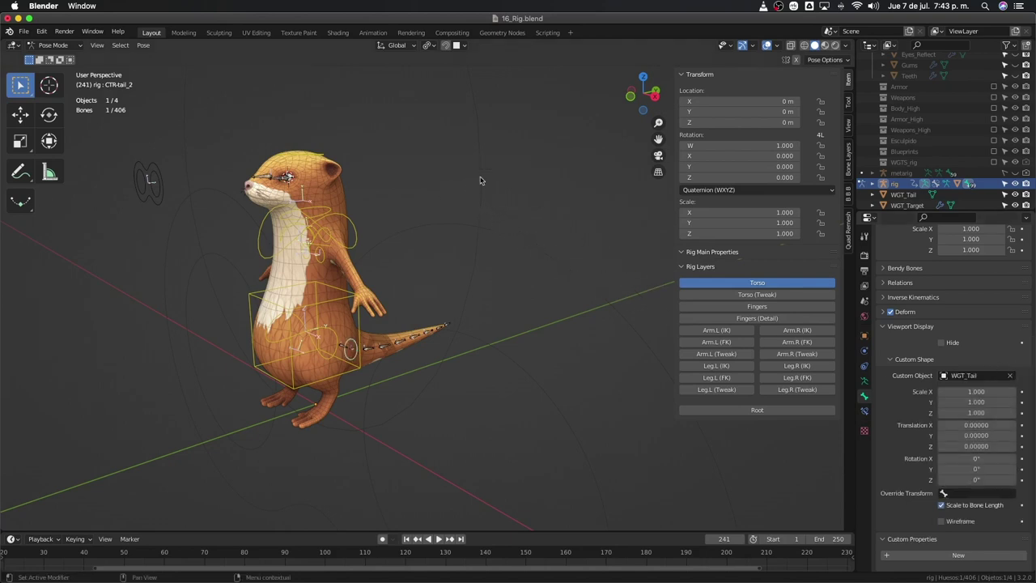
pyautogui.moveTo(481, 175); pyautogui.dragTo(415, 276, button='middle')
# Step: Inspect the new tail ring and bring up the Armature data display settings
pyautogui.scroll(3, 414, 276)
pyautogui.scroll(3, 389, 288)
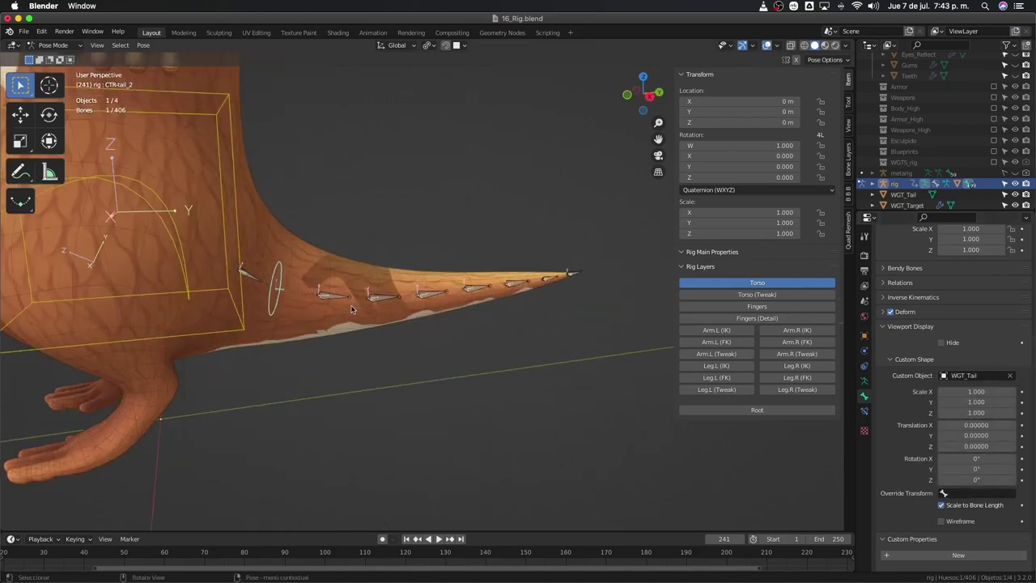
pyautogui.scroll(2, 356, 299)
pyautogui.scroll(1, 329, 307)
pyautogui.moveTo(328, 307)
pyautogui.mouseDown(button='middle')
pyautogui.moveTo(474, 331)
pyautogui.moveTo(439, 297)
pyautogui.moveTo(311, 309)
pyautogui.moveTo(320, 307)
pyautogui.mouseUp(button='middle')
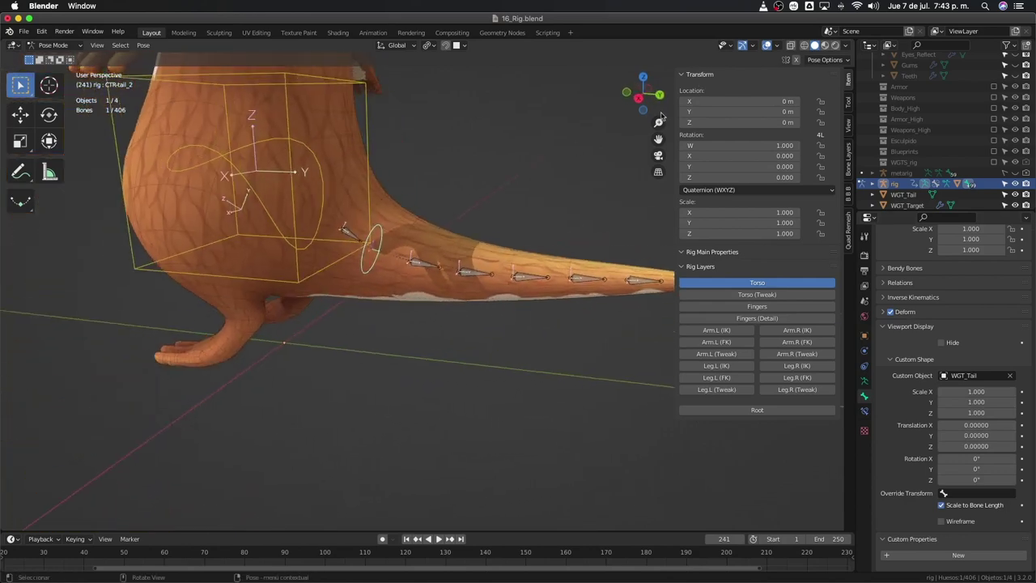
pyautogui.click(864, 380)
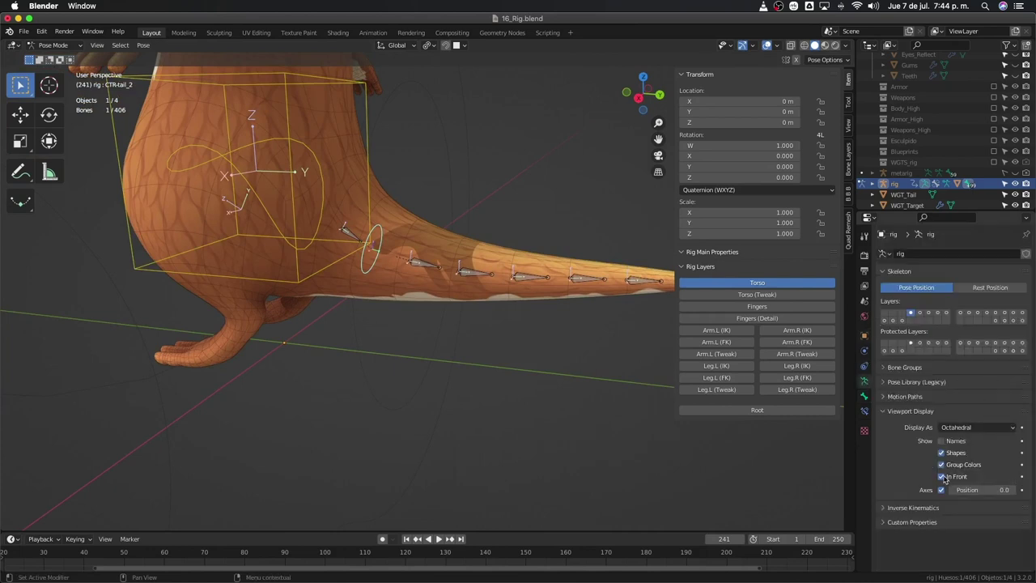
# Step: Turn off the armature's In Front display, leaving the tail shape's Scale to Bone Length checked
pyautogui.click(941, 477)
pyautogui.moveTo(566, 364); pyautogui.dragTo(610, 369, button='middle')
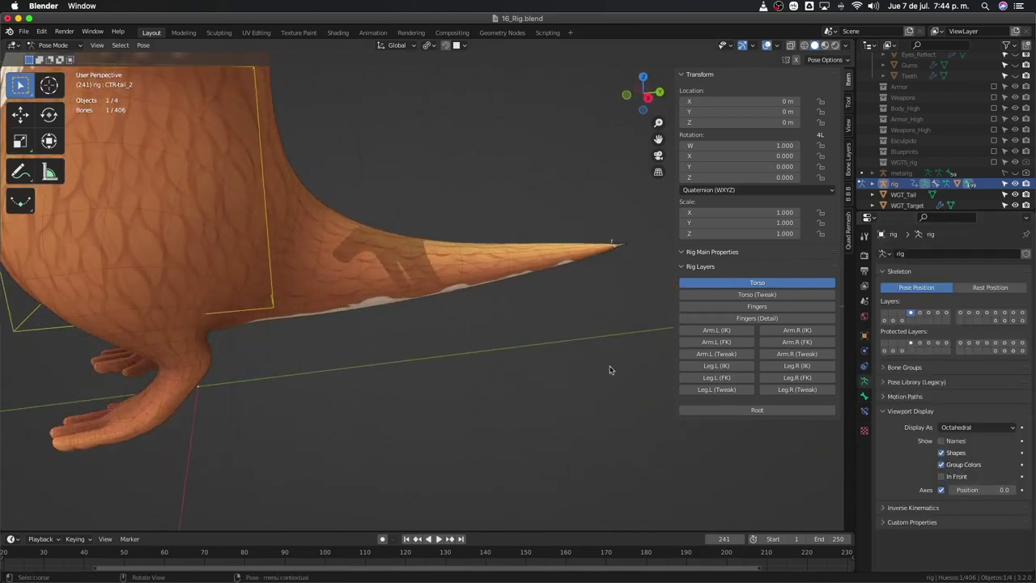
pyautogui.click(864, 396)
pyautogui.scroll(-3, 916, 495)
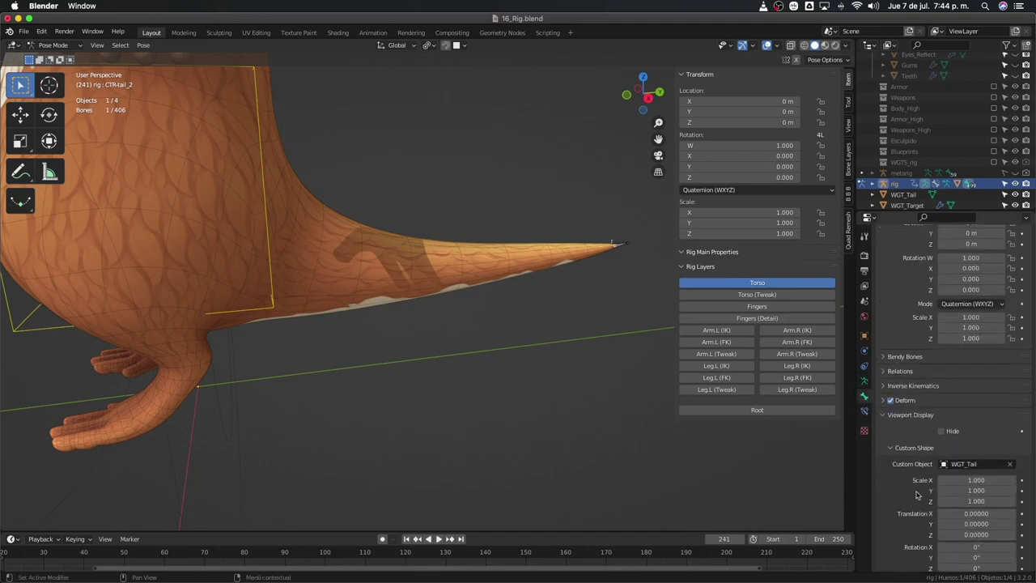
pyautogui.scroll(-3, 917, 495)
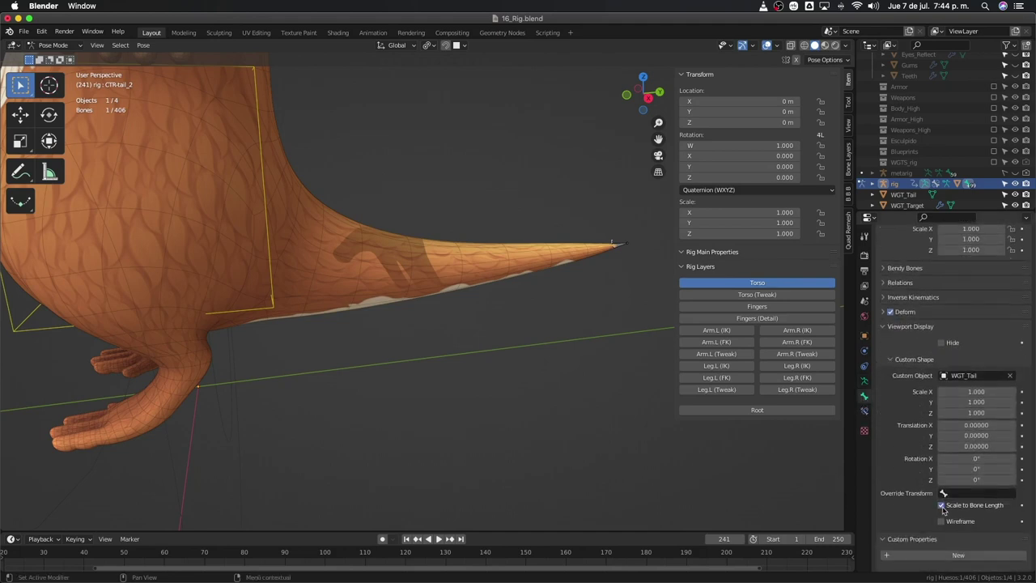
pyautogui.click(941, 505)
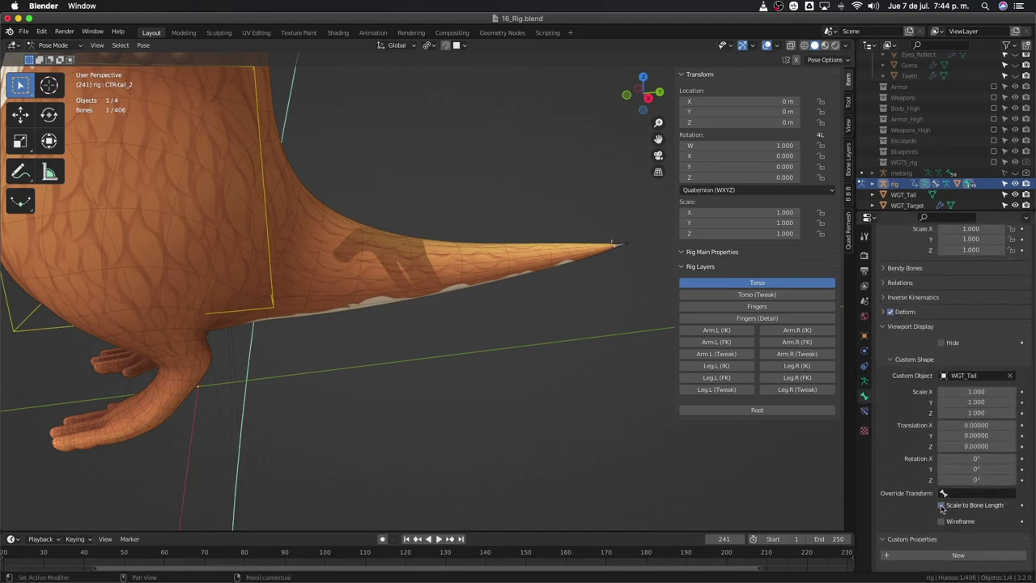
pyautogui.click(941, 505)
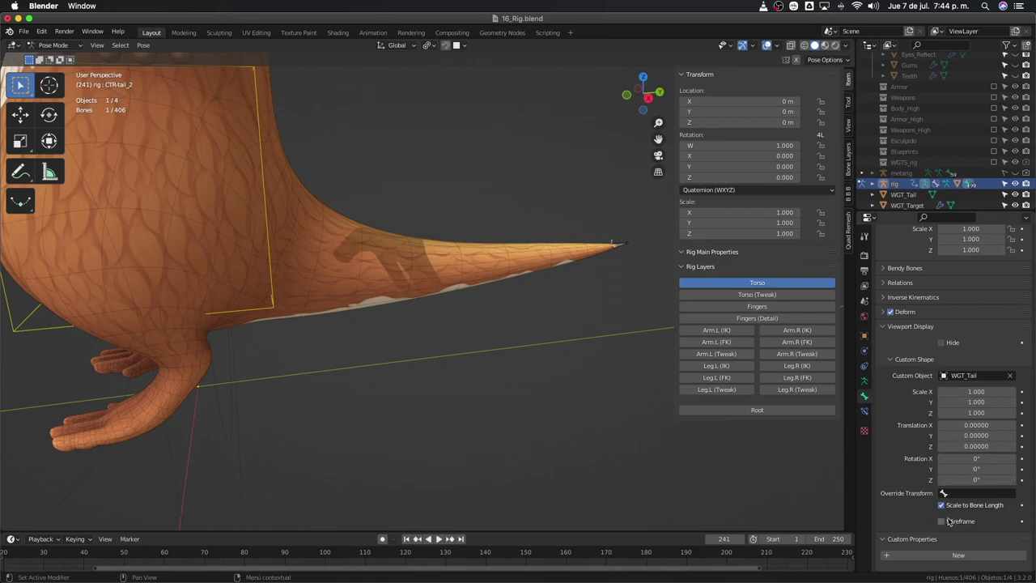
pyautogui.click(941, 505)
pyautogui.click(941, 505)
pyautogui.moveTo(801, 454); pyautogui.dragTo(834, 453, button='middle')
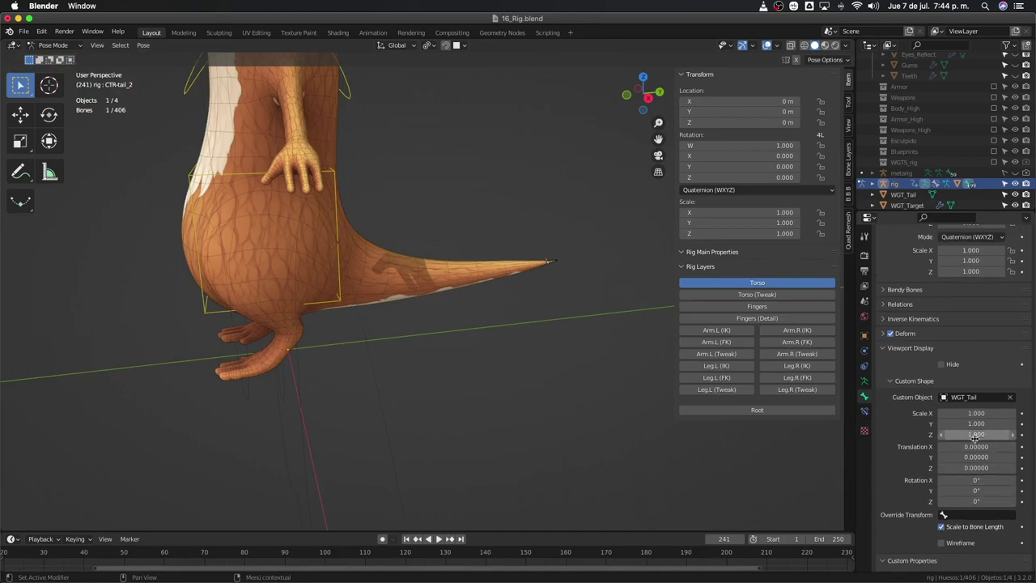
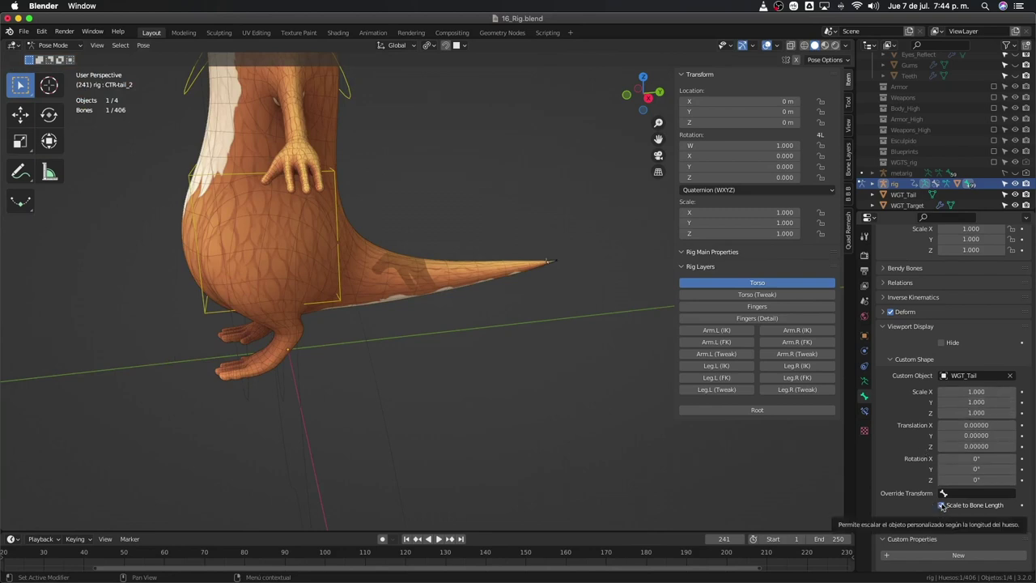
# Step: Scale CTR-tail_2's WGT_Tail ring to 3 on X, Y and Z, with Scale to Bone Length on
pyautogui.click(942, 505)
pyautogui.click(942, 505)
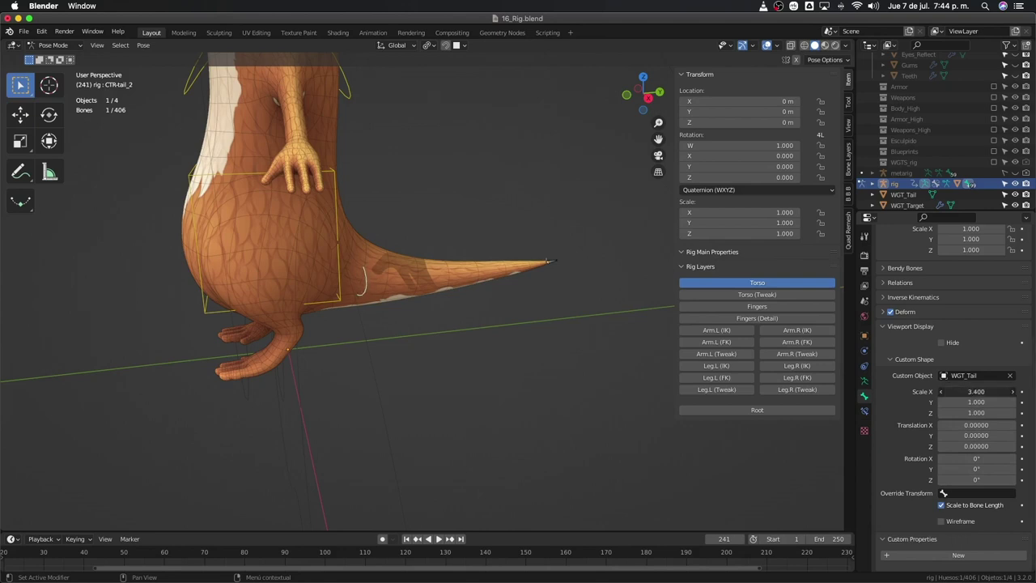
pyautogui.click(972, 392)
pyautogui.write('1')
pyautogui.press('Return')
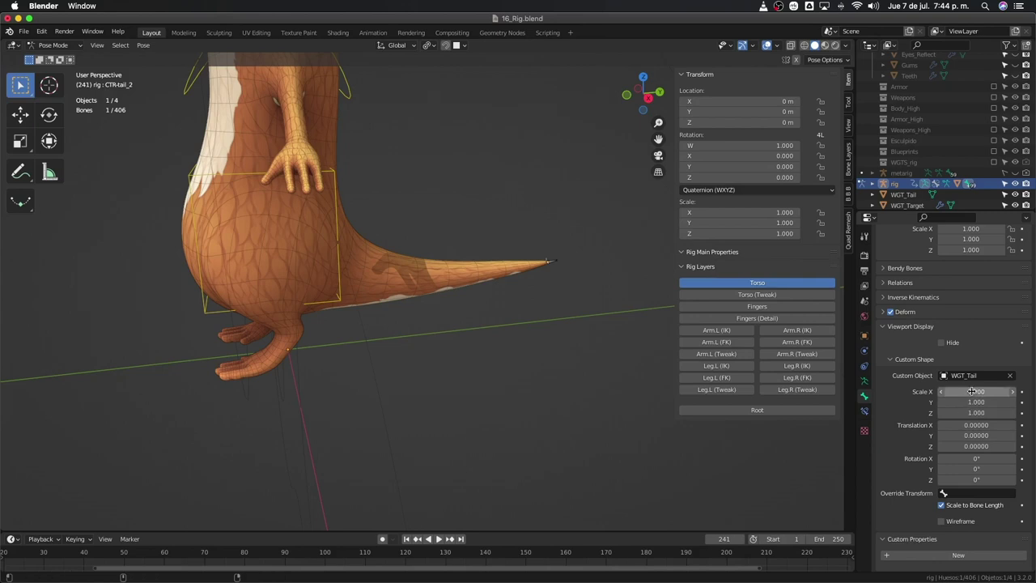
pyautogui.press('BackSpace')
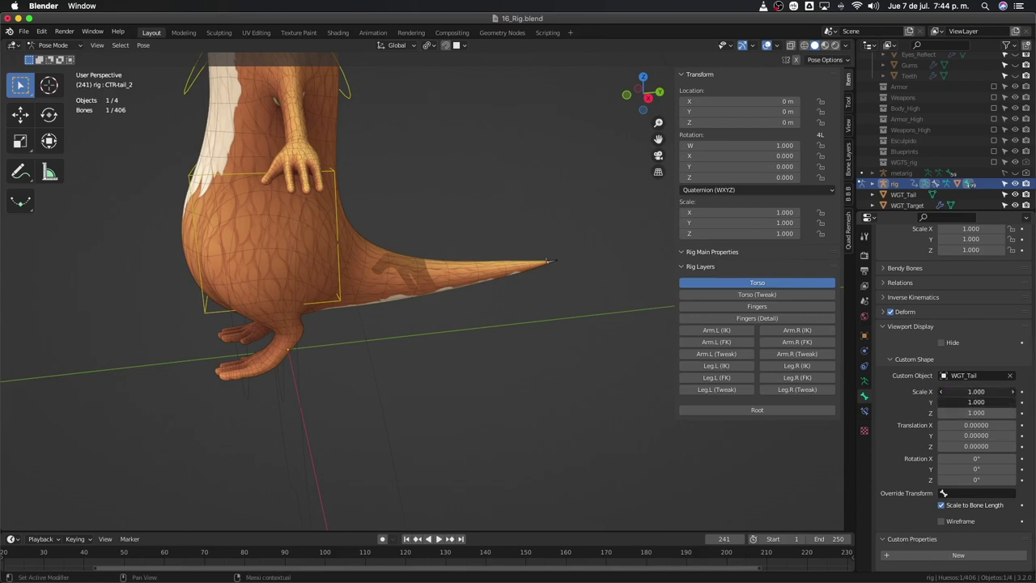
pyautogui.click(975, 392)
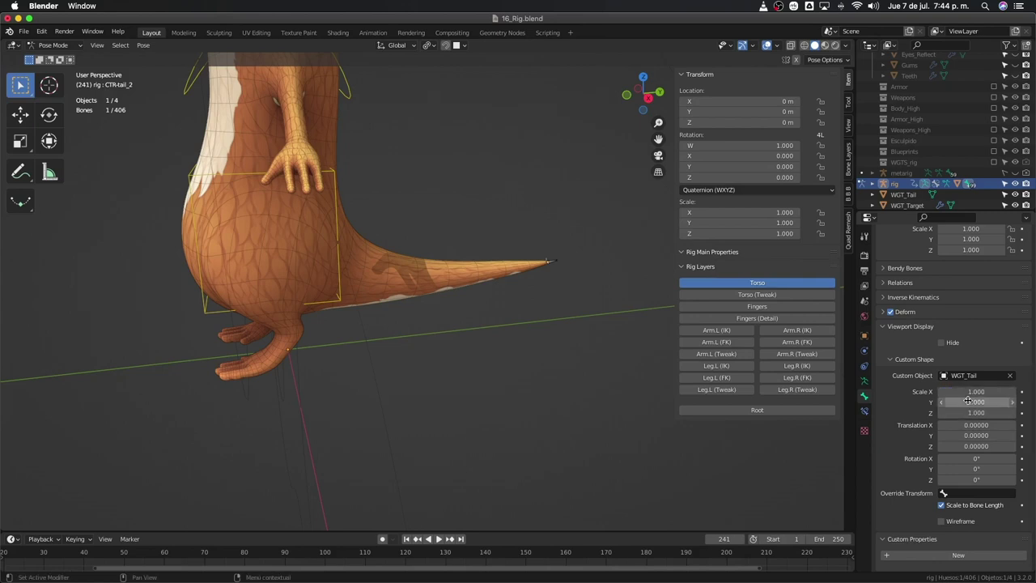
pyautogui.moveTo(967, 400); pyautogui.dragTo(961, 390)
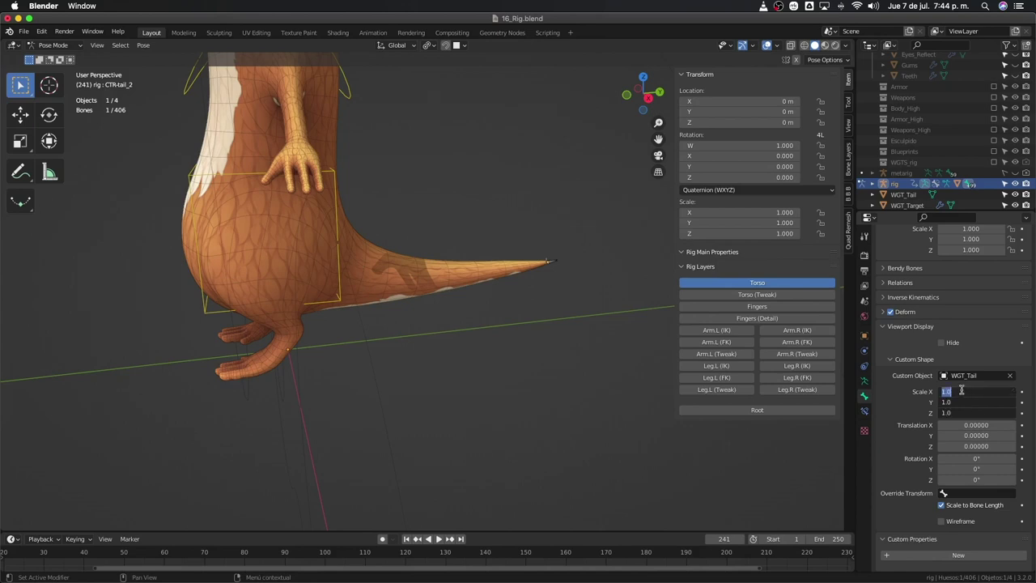
pyautogui.write('3')
pyautogui.press('Return')
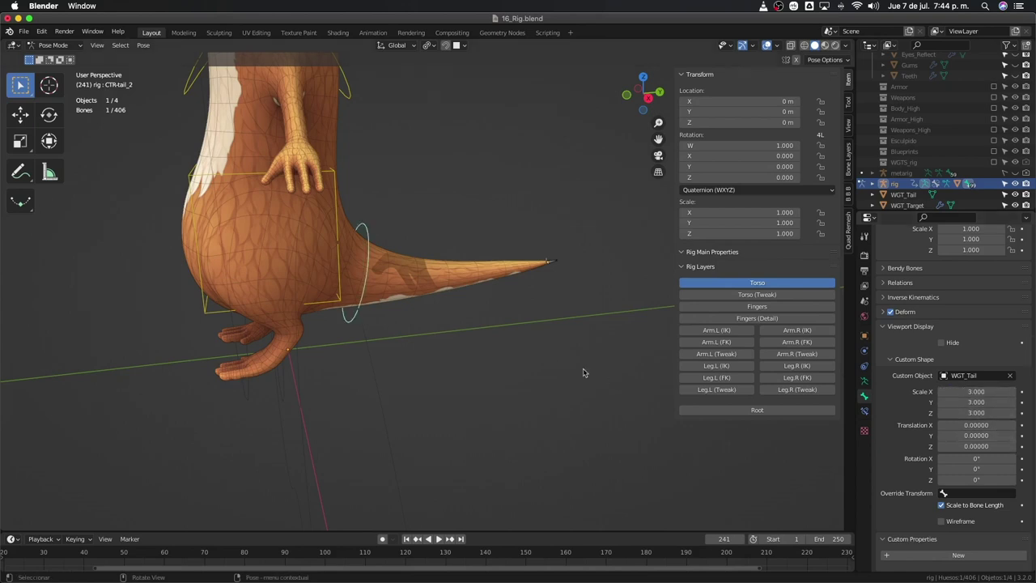
pyautogui.moveTo(455, 334); pyautogui.dragTo(463, 332, button='middle')
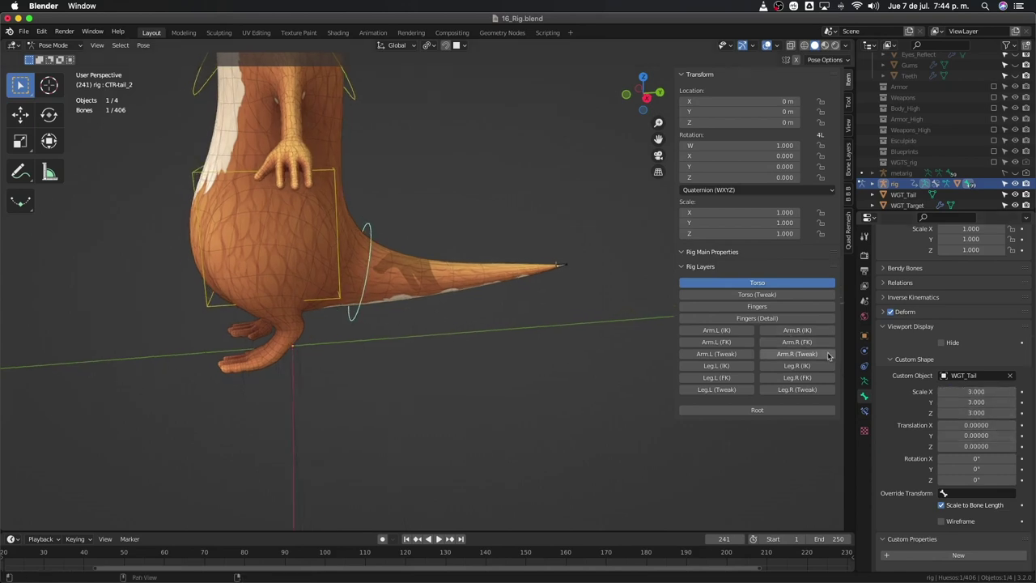
pyautogui.click(865, 381)
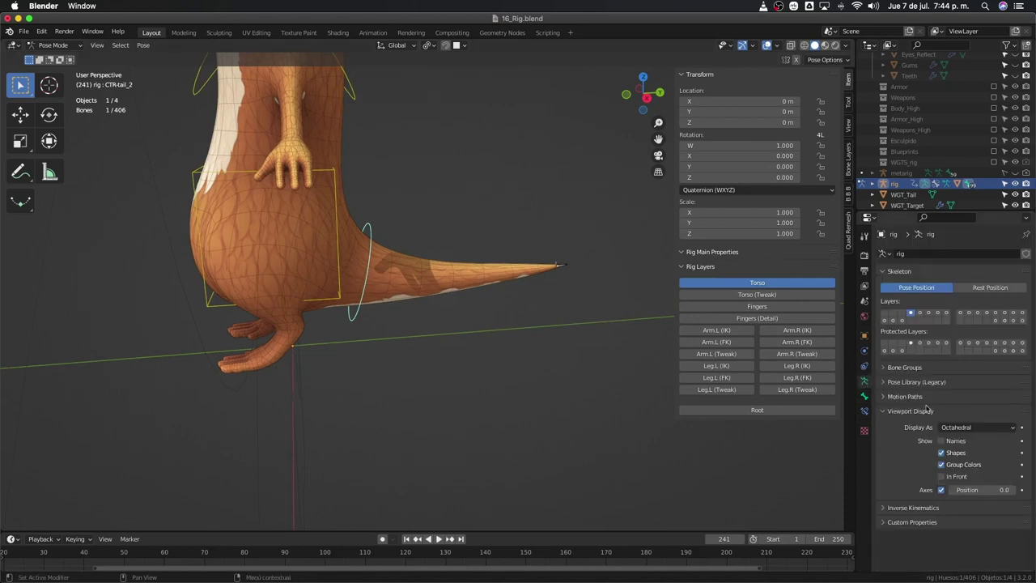
# Step: Draw the armature In Front of the mesh and select the CTR-tail_3 control
pyautogui.click(943, 475)
pyautogui.moveTo(486, 348); pyautogui.dragTo(439, 351, button='middle')
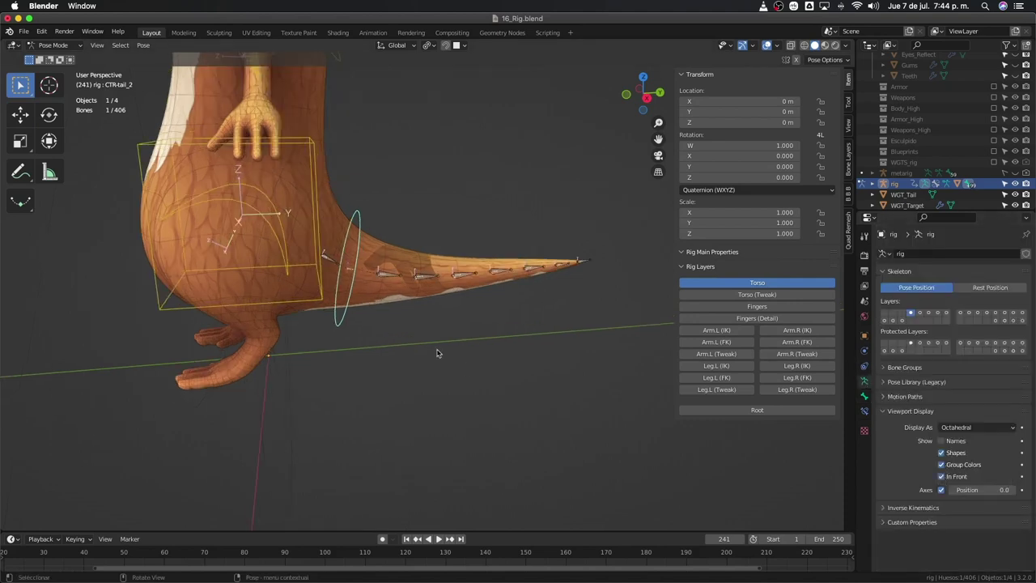
pyautogui.click(386, 276)
pyautogui.moveTo(504, 330); pyautogui.dragTo(530, 338, button='middle')
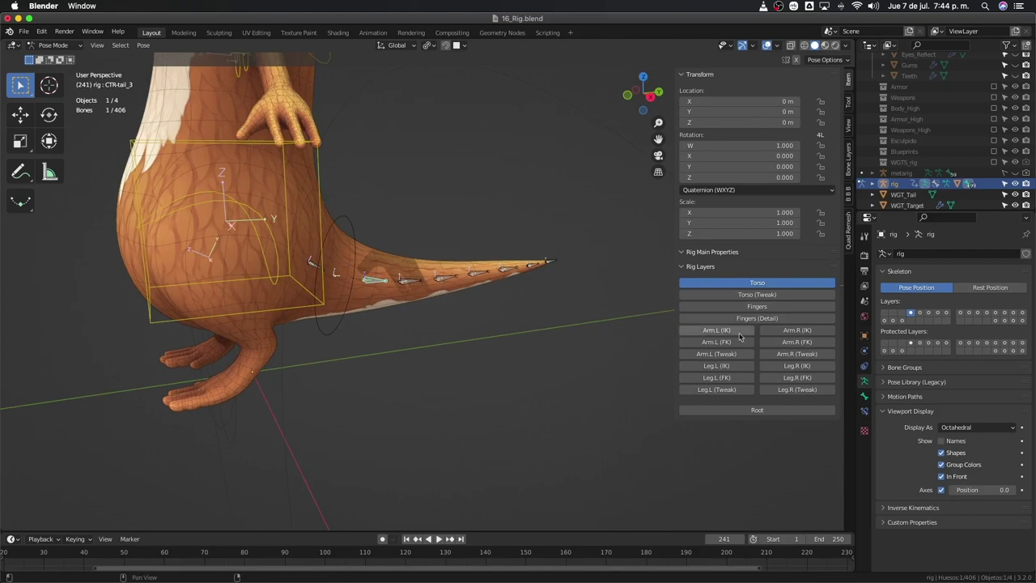
# Step: Set CTR-tail_3's custom shape object to WGT_Tail
pyautogui.click(865, 413)
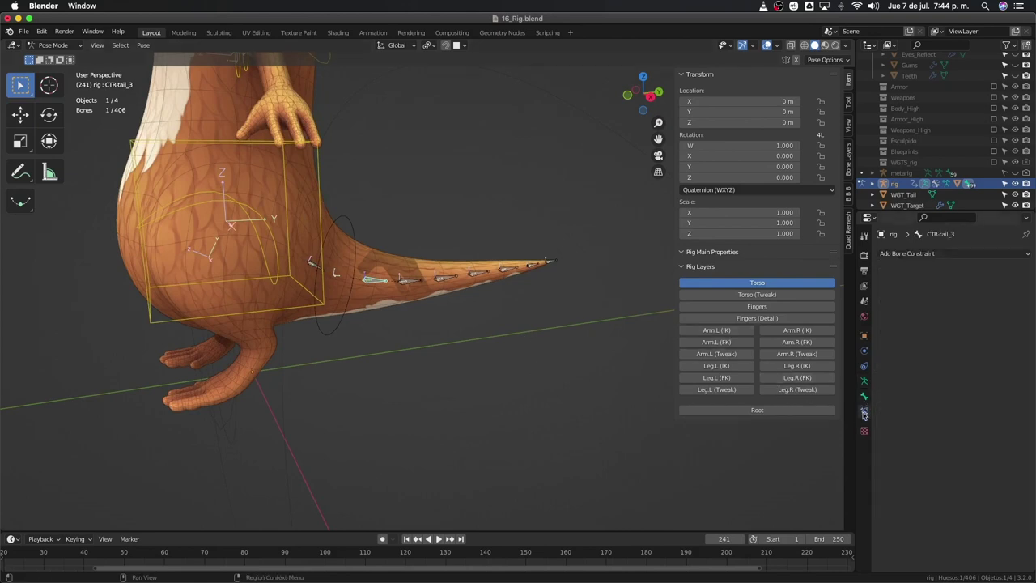
pyautogui.click(865, 395)
pyautogui.scroll(-5, 971, 389)
pyautogui.scroll(-3, 978, 413)
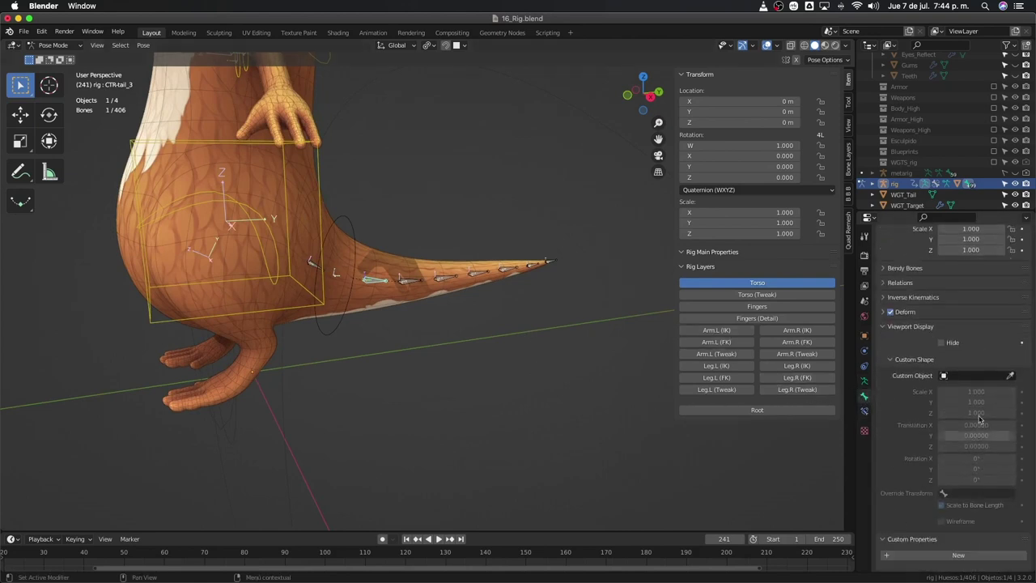
pyautogui.click(989, 376)
pyautogui.write('c')
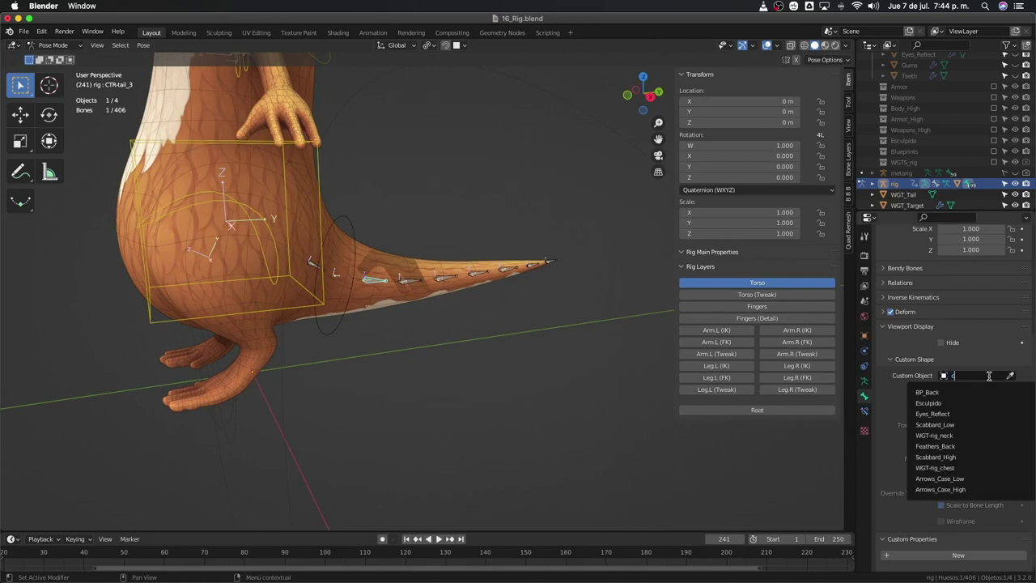
pyautogui.press('BackSpace')
pyautogui.write('l')
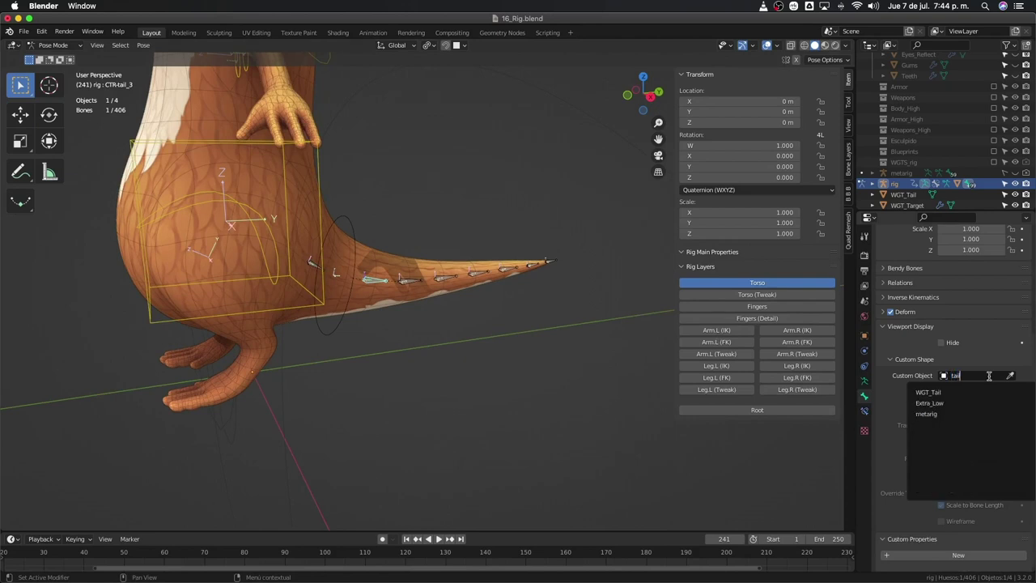
pyautogui.click(977, 391)
# Step: Circle-select seven bones along the tail and bring up the Shift+W bone options menu
pyautogui.press('c')
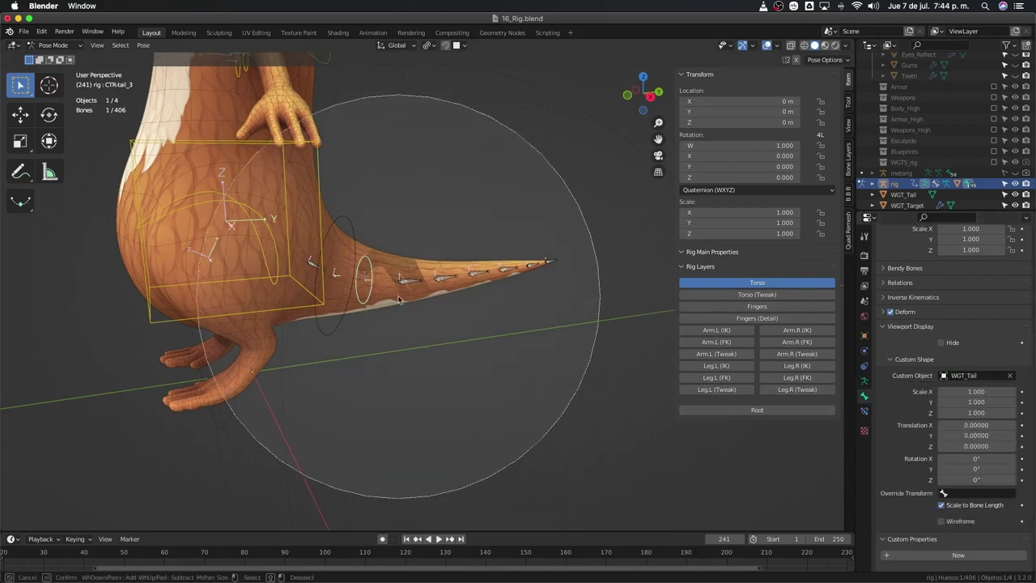
pyautogui.scroll(6, 485, 292)
pyautogui.scroll(4, 455, 284)
pyautogui.moveTo(440, 278); pyautogui.dragTo(501, 271)
pyautogui.press('Escape')
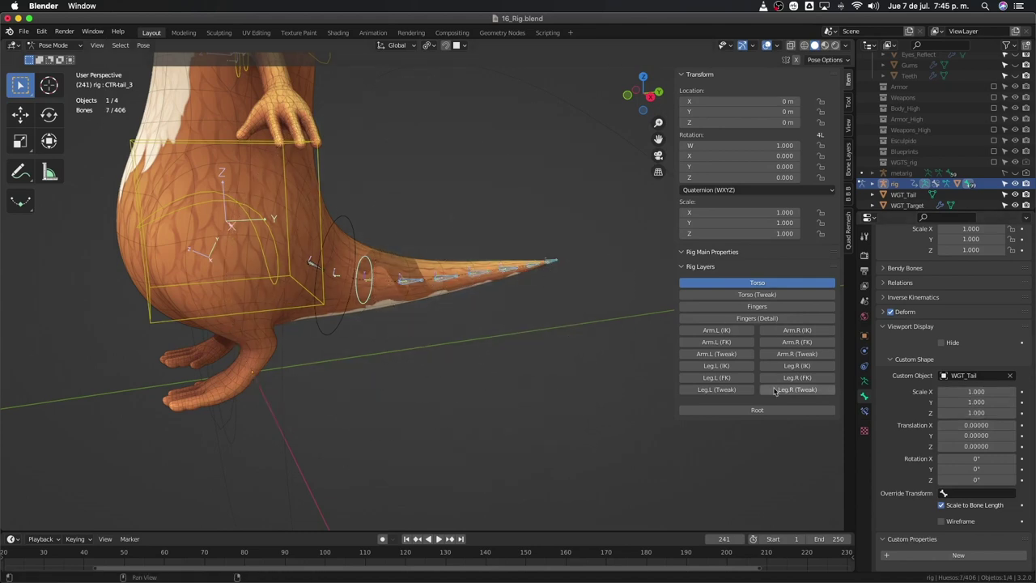
pyautogui.hotkey('shift', 'w')
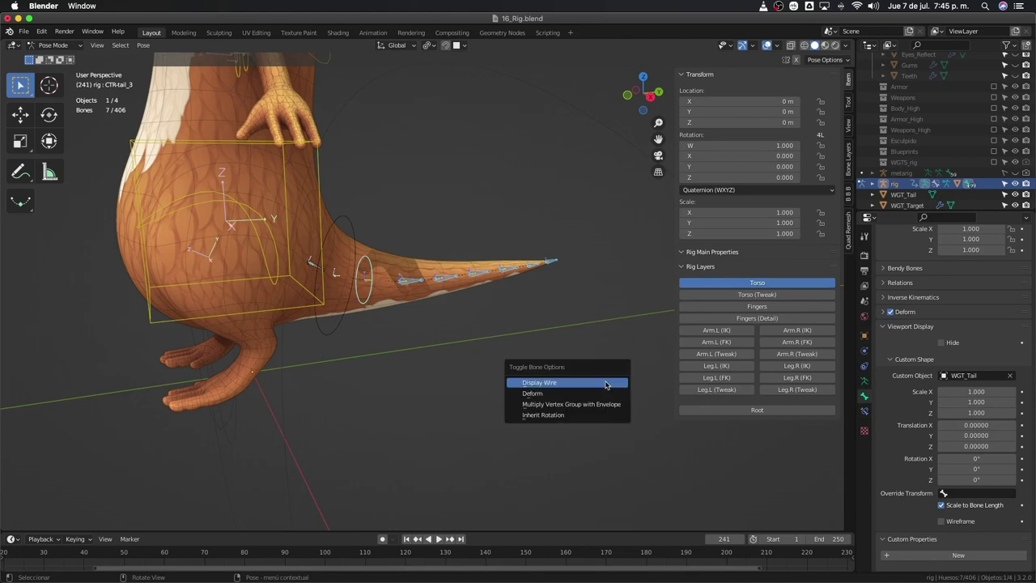
pyautogui.click(605, 382)
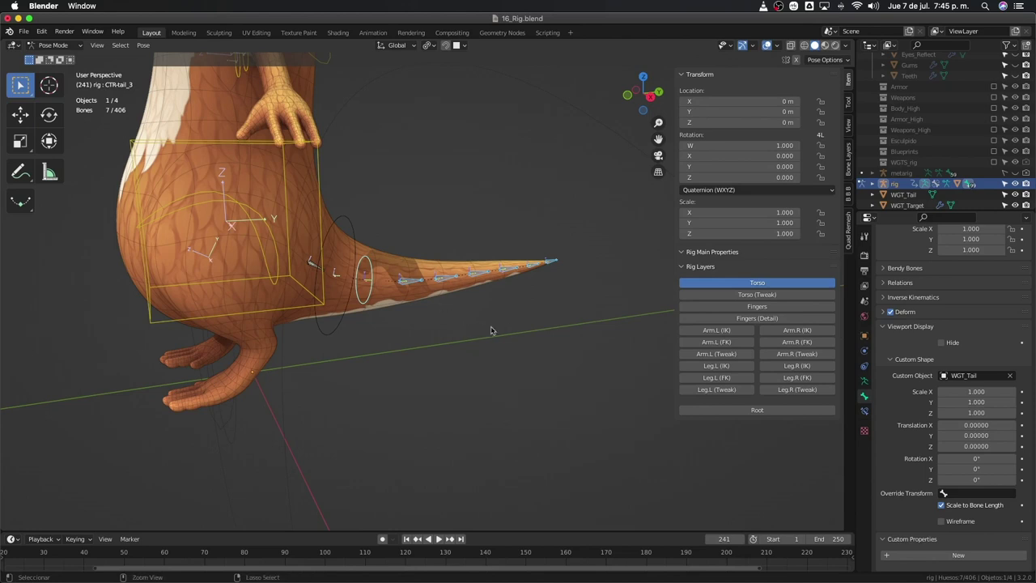
# Step: Give the CTR-tail_4 control the WGT_Tail custom shape
pyautogui.click(401, 285)
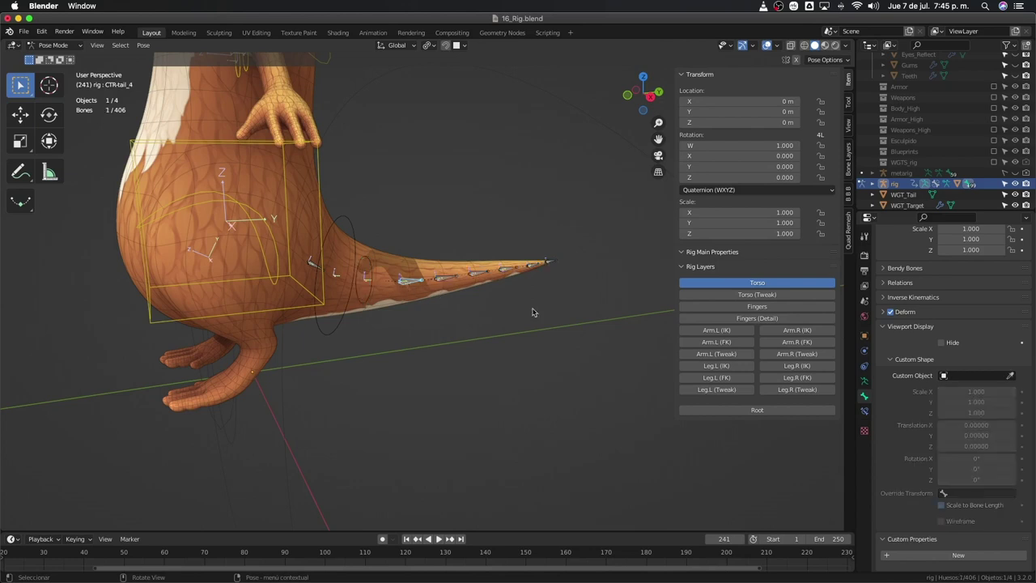
pyautogui.click(954, 376)
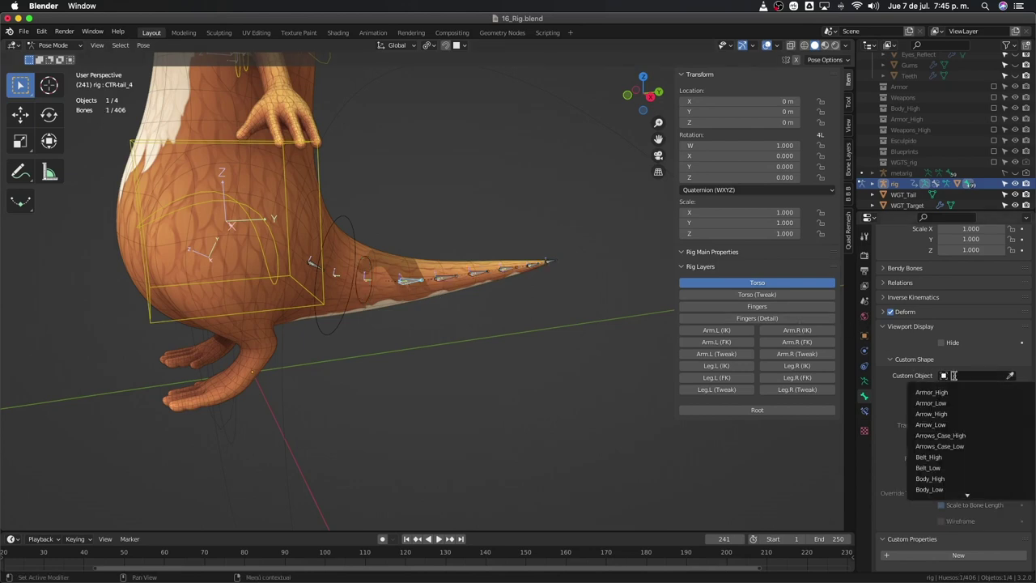
pyautogui.write('tai')
pyautogui.click(930, 397)
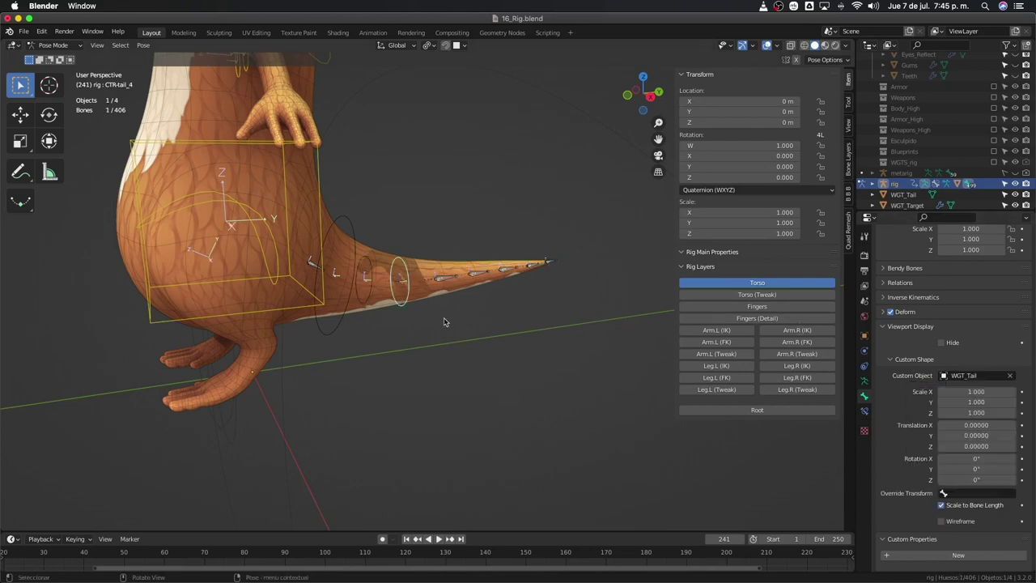
pyautogui.scroll(2, 406, 293)
pyautogui.scroll(2, 406, 293)
pyautogui.scroll(1, 381, 296)
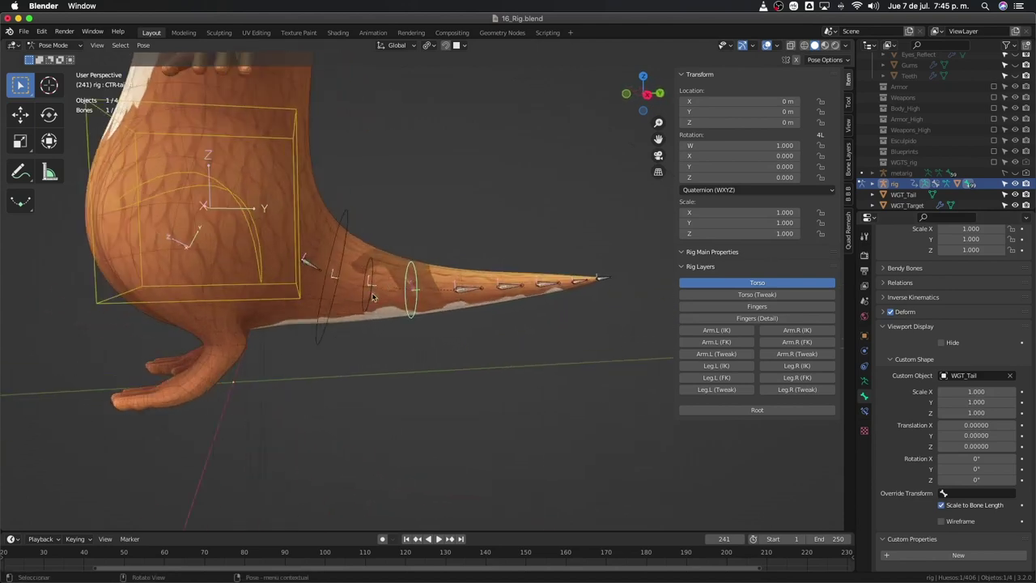
# Step: Scale the next tail control's ring to 2.100 on X, Y and Z
pyautogui.click(369, 299)
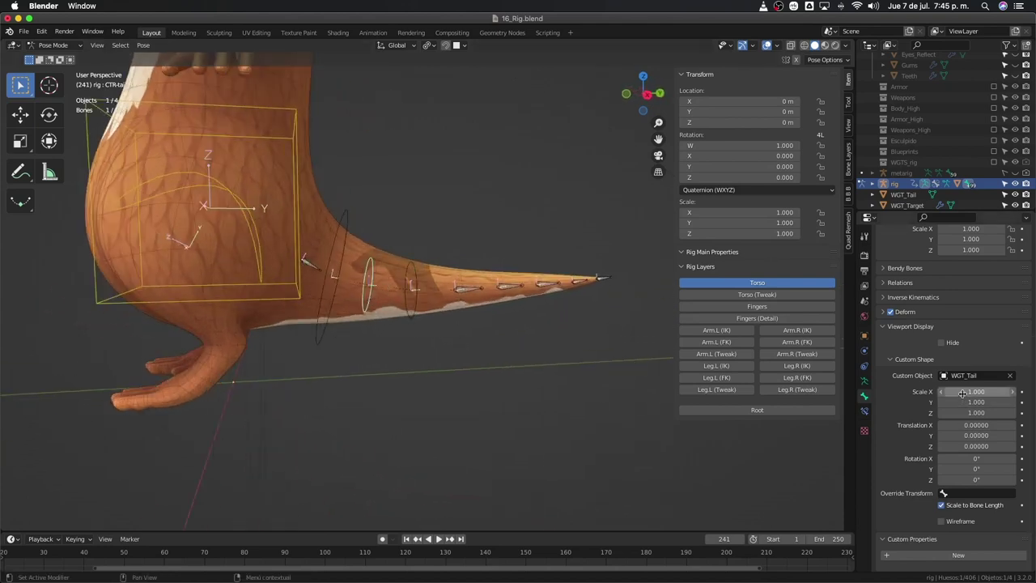
pyautogui.moveTo(976, 391); pyautogui.dragTo(1012, 391)
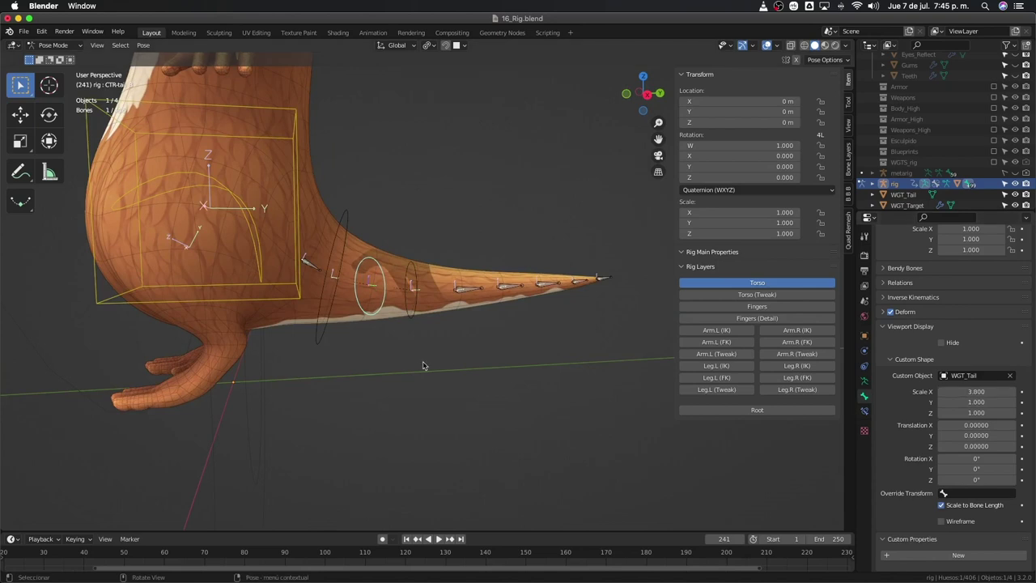
pyautogui.press('KP_1')
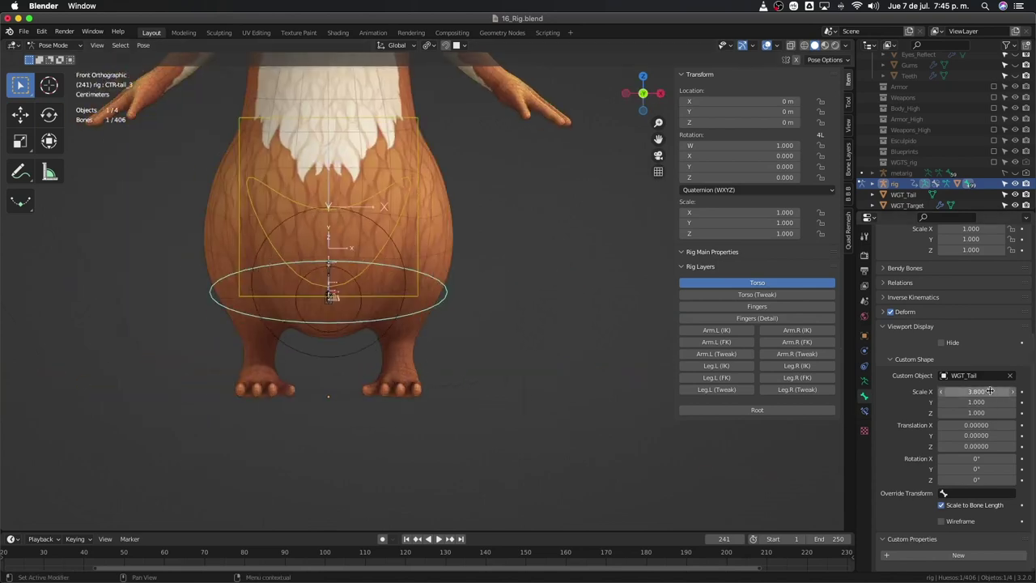
pyautogui.moveTo(991, 391); pyautogui.dragTo(982, 392)
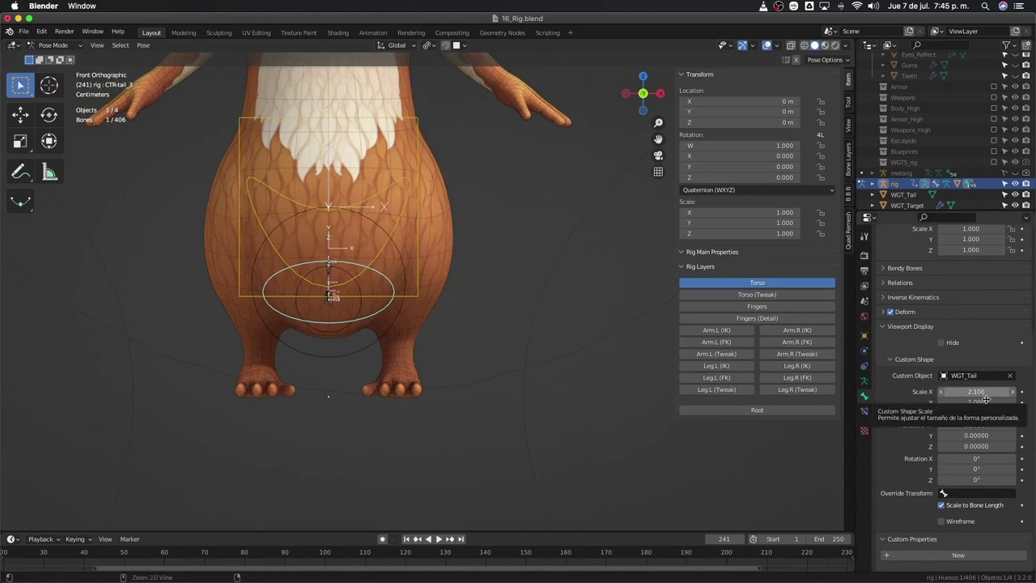
pyautogui.hotkey('ctrl', 'c')
pyautogui.hotkey('ctrl', 'v')
pyautogui.hotkey('ctrl', 'v')
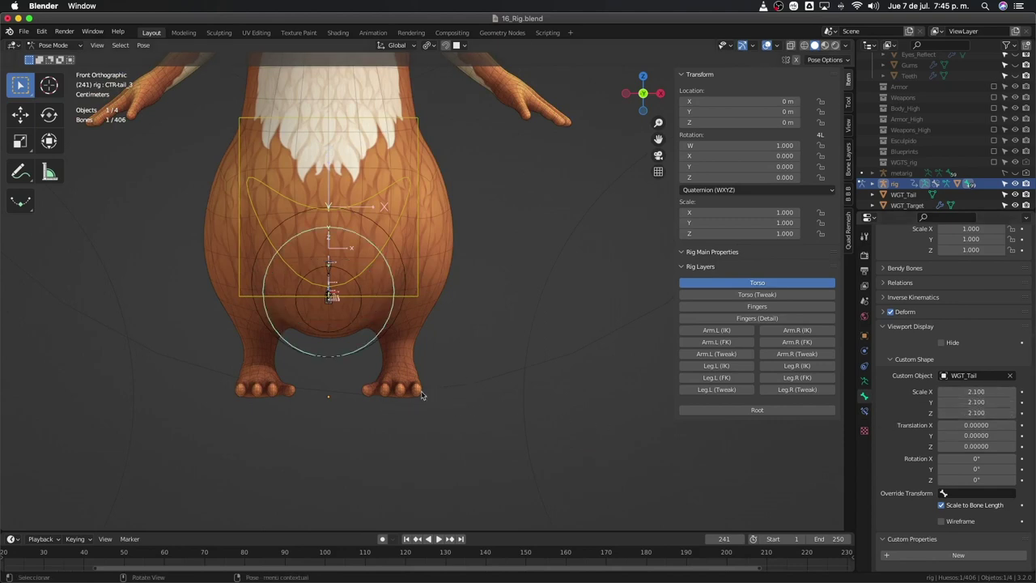
pyautogui.click(458, 353)
pyautogui.moveTo(458, 353)
pyautogui.mouseDown(button='middle')
pyautogui.moveTo(423, 359)
pyautogui.moveTo(462, 342)
pyautogui.mouseUp(button='middle')
pyautogui.scroll(3, 473, 332)
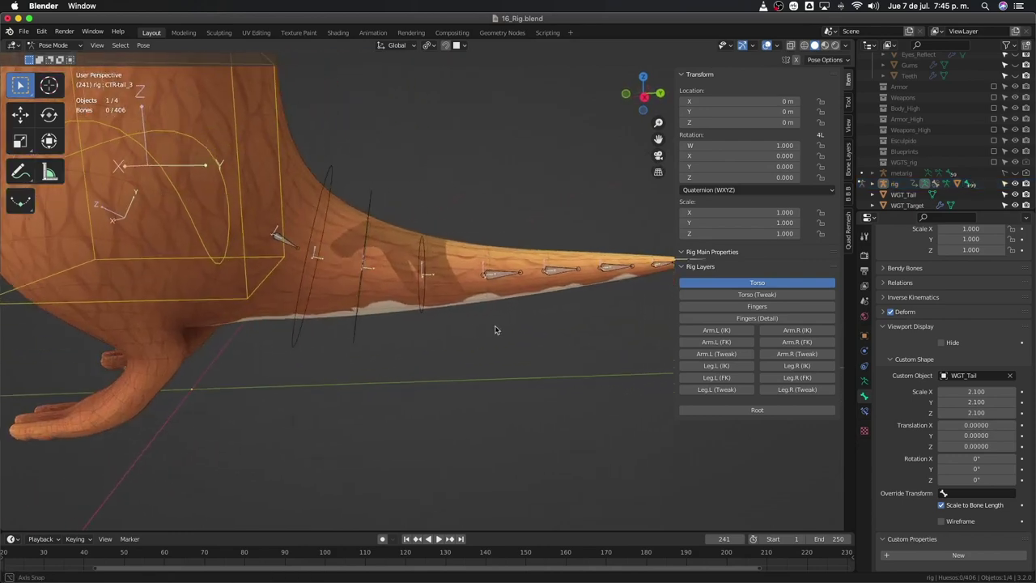
# Step: Assign WGT_Tail as the custom shape of CTR-tail_5 and CTR-tail_6
pyautogui.click(495, 273)
pyautogui.click(969, 374)
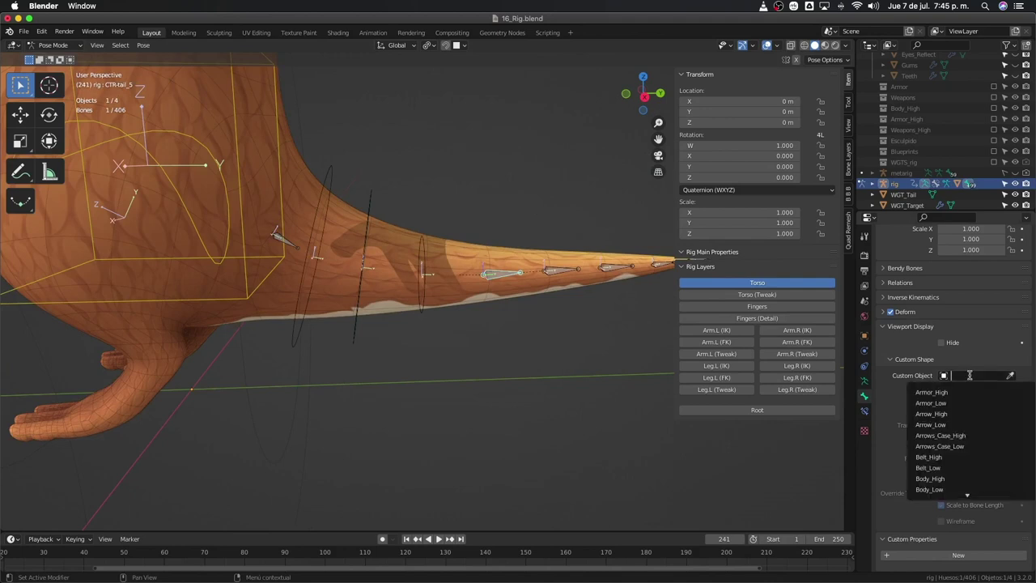
pyautogui.write('w')
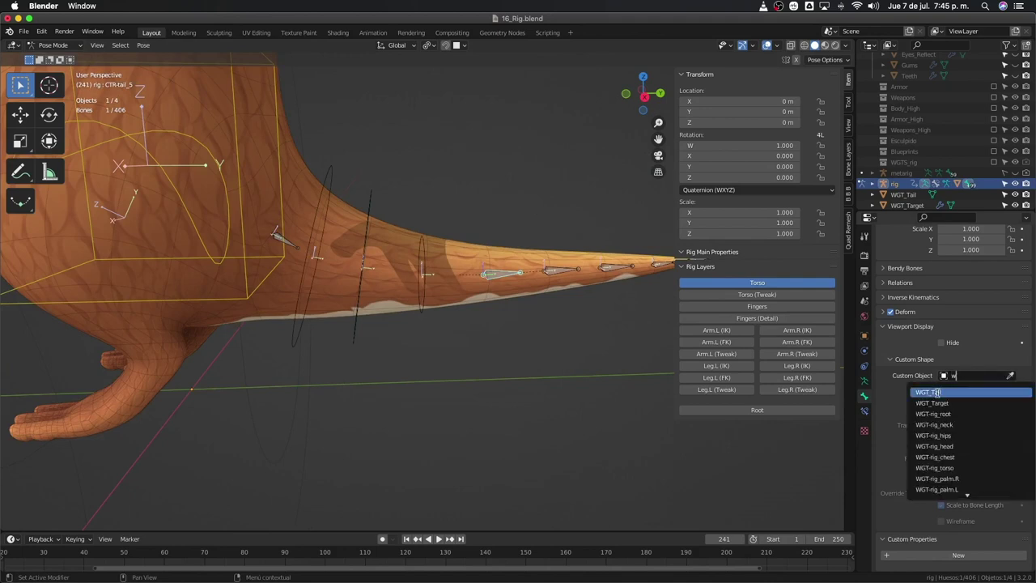
pyautogui.click(937, 392)
pyautogui.click(557, 279)
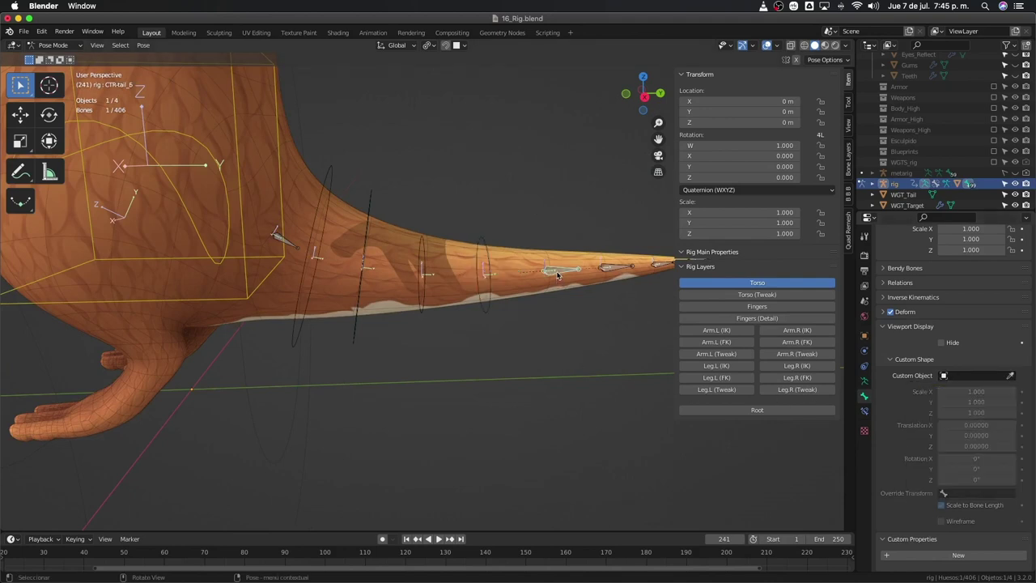
pyautogui.click(987, 373)
pyautogui.write('ra')
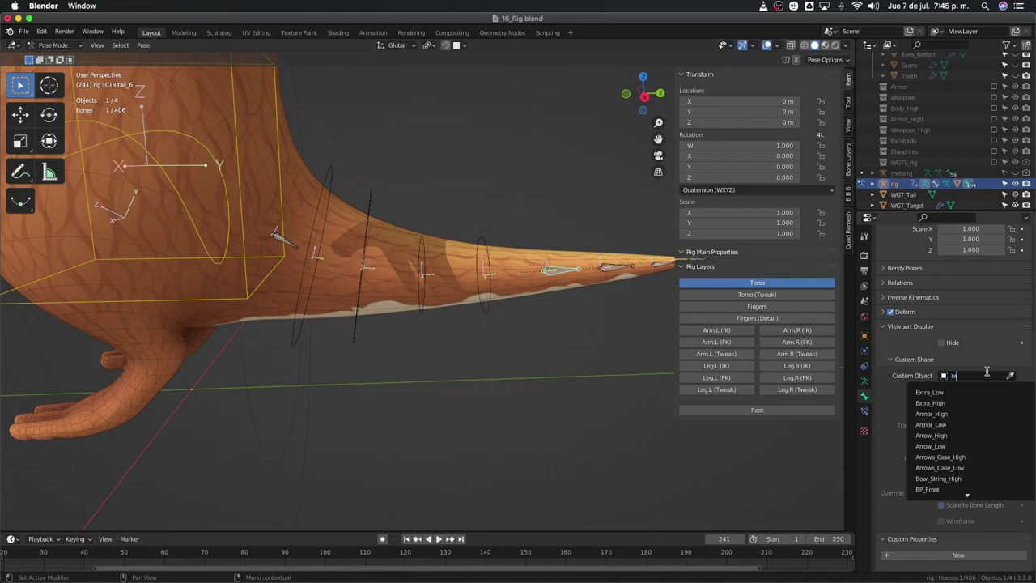
pyautogui.press('BackSpace')
pyautogui.press('BackSpace')
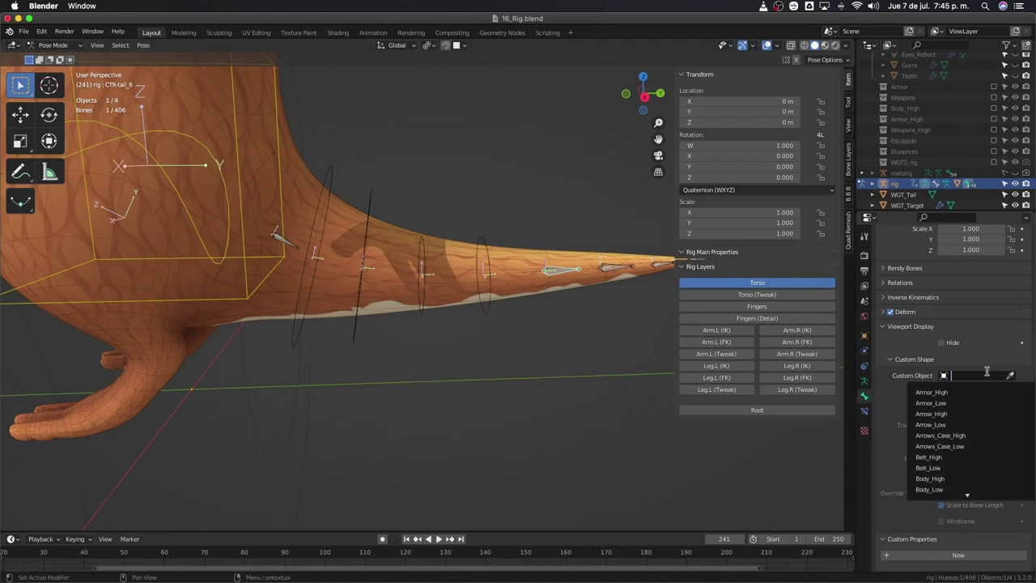
pyautogui.write('ta')
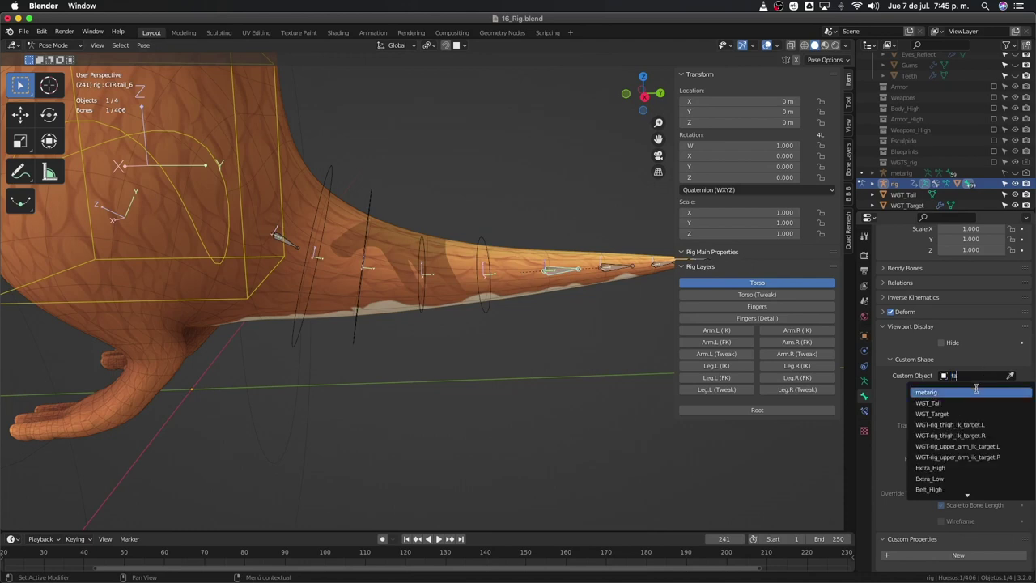
pyautogui.write('il')
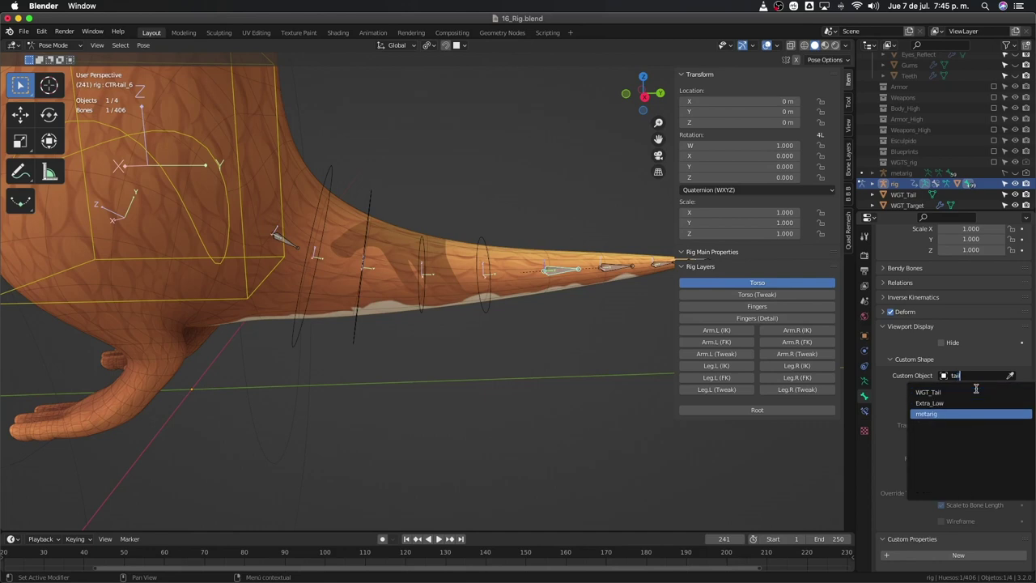
pyautogui.click(972, 394)
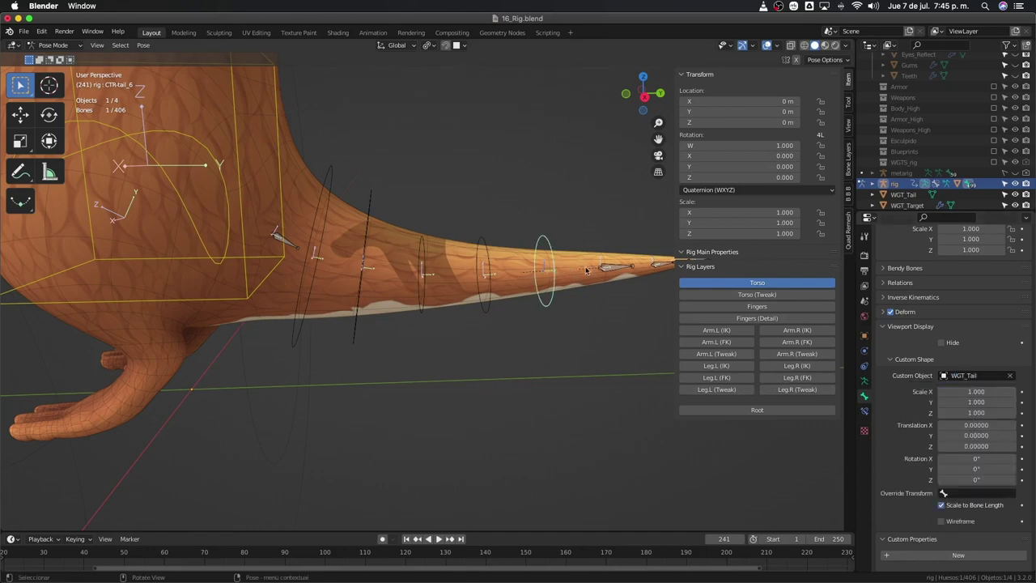
# Step: Assign WGT_Tail to CTR-tail_7, then check CTR-tail_4's custom shape object
pyautogui.click(610, 272)
pyautogui.click(972, 375)
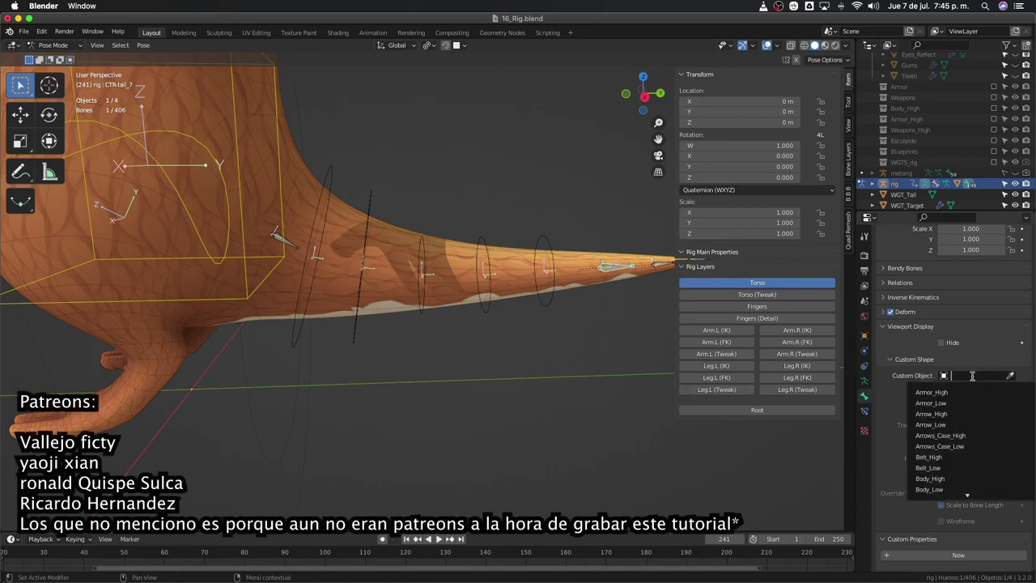
pyautogui.write('wgt')
pyautogui.press('Return')
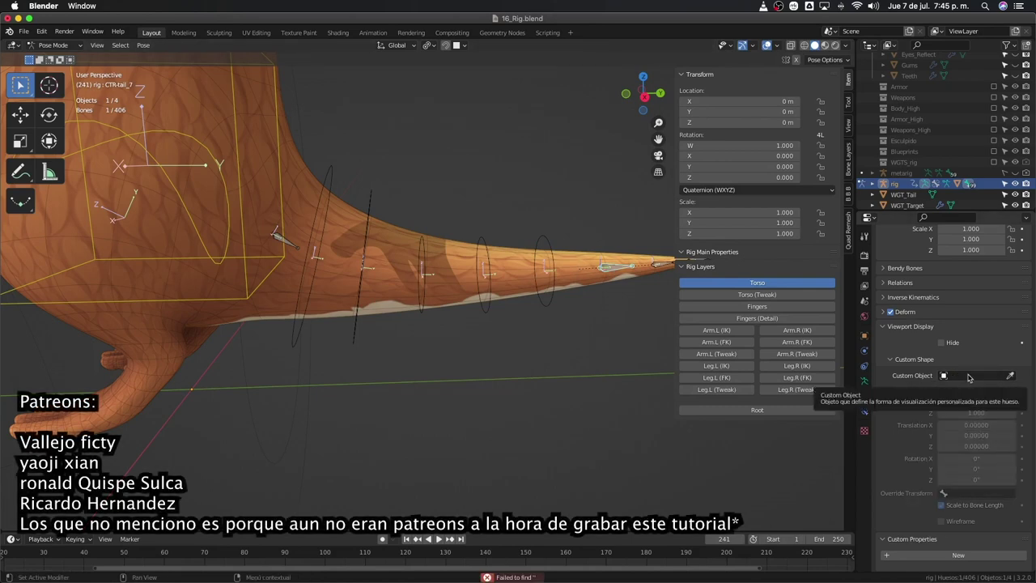
pyautogui.click(968, 375)
pyautogui.write('tai')
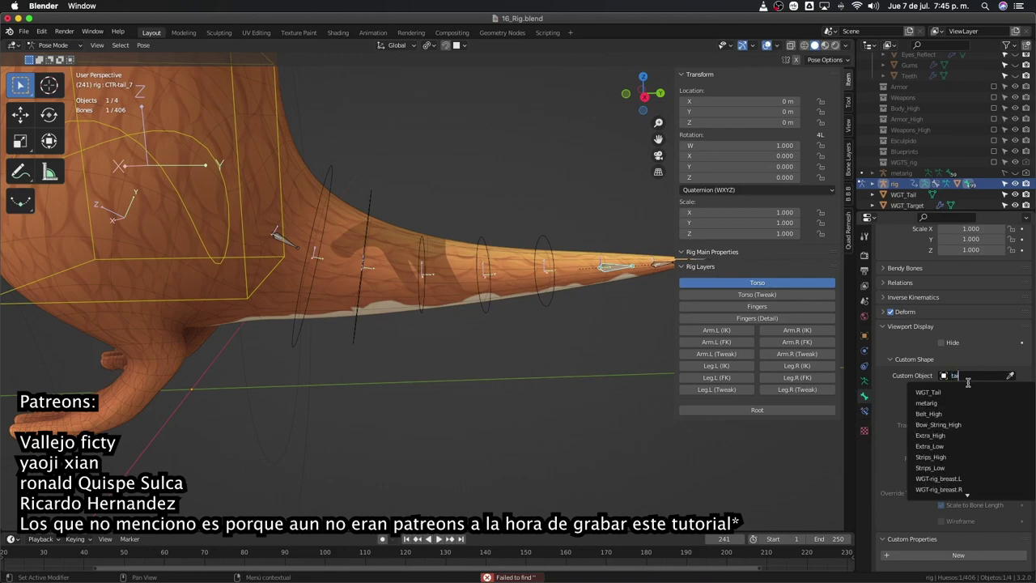
pyautogui.click(916, 394)
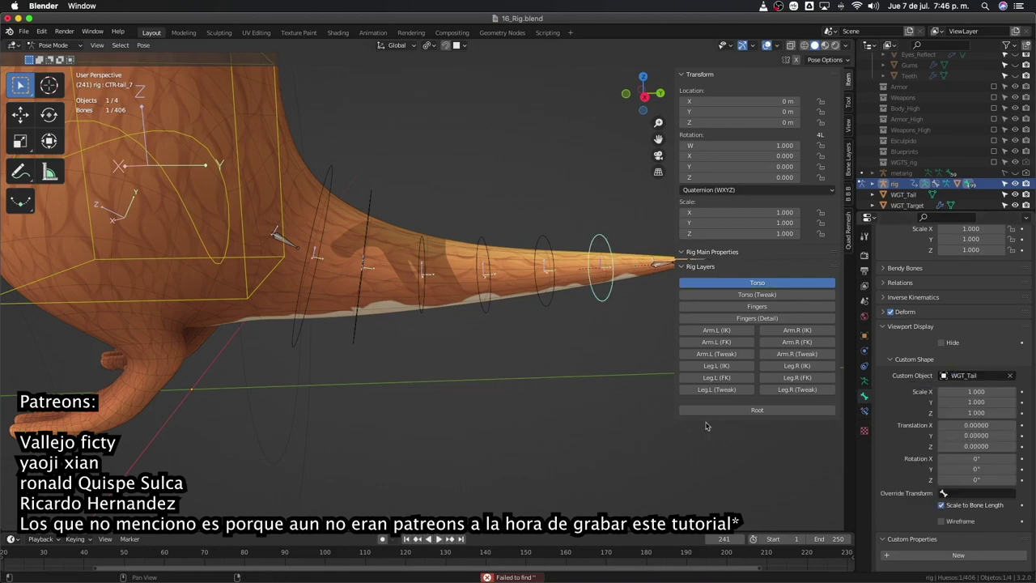
pyautogui.moveTo(615, 397); pyautogui.dragTo(524, 405, button='middle')
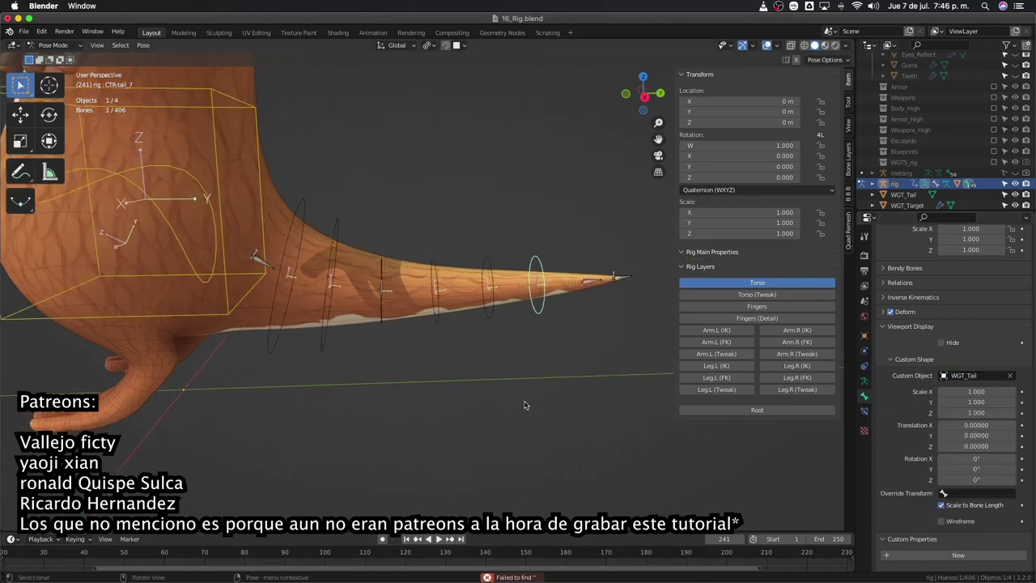
pyautogui.click(384, 320)
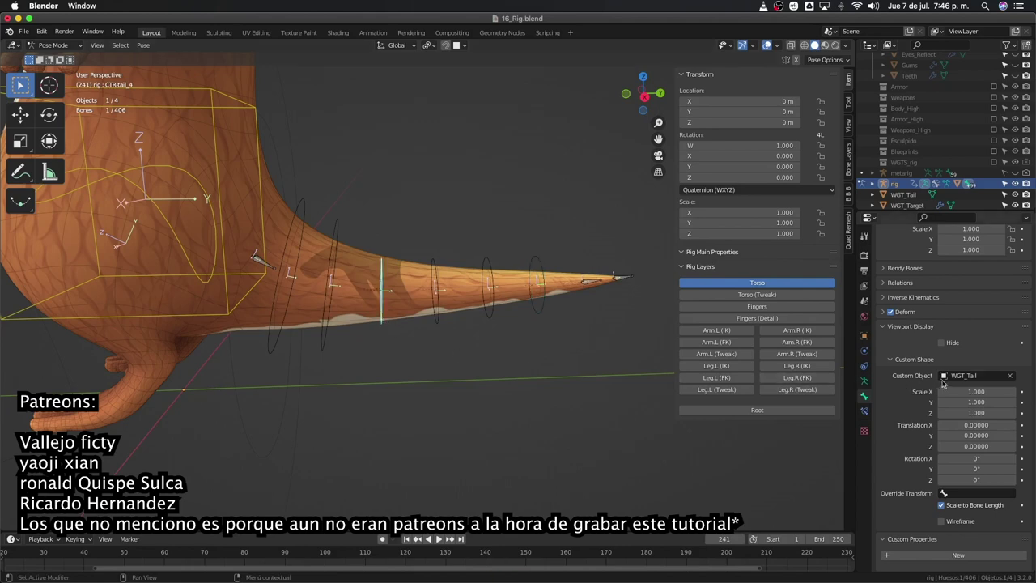
pyautogui.click(972, 376)
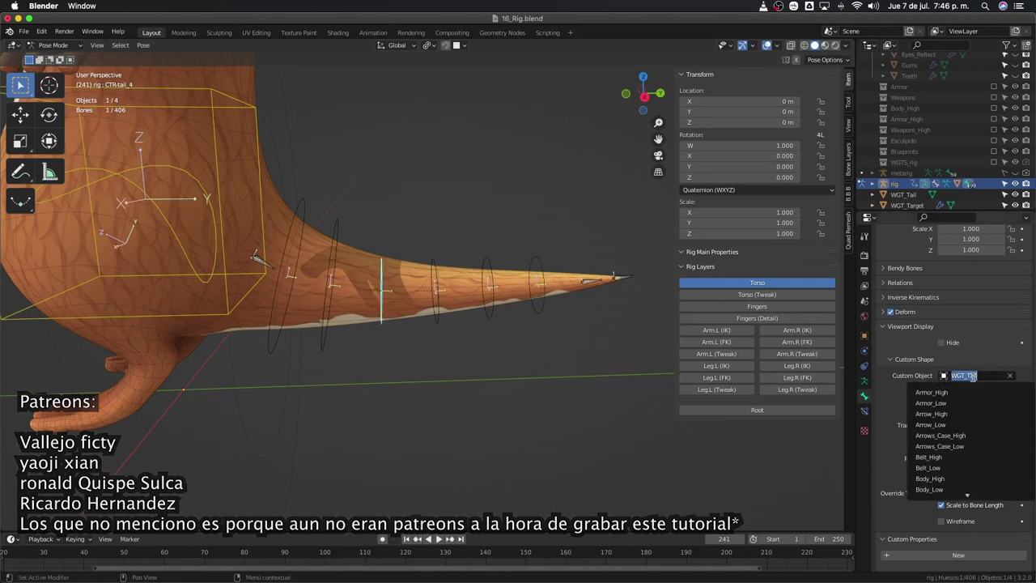
# Step: Assign WGT_Tail to CTR-tail_8 and the CTR-tail_tip control
pyautogui.click(594, 282)
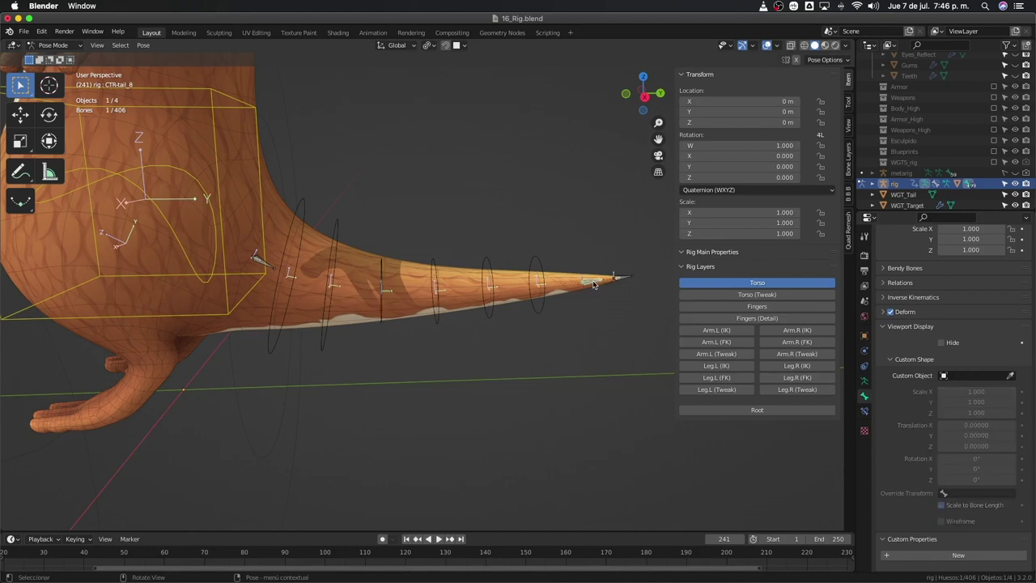
pyautogui.click(976, 375)
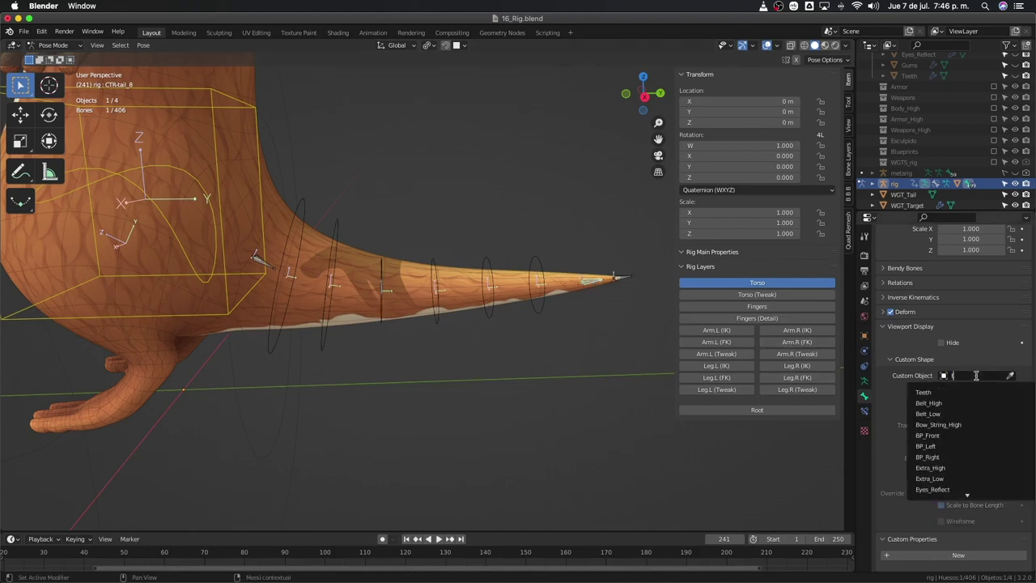
pyautogui.write('tail')
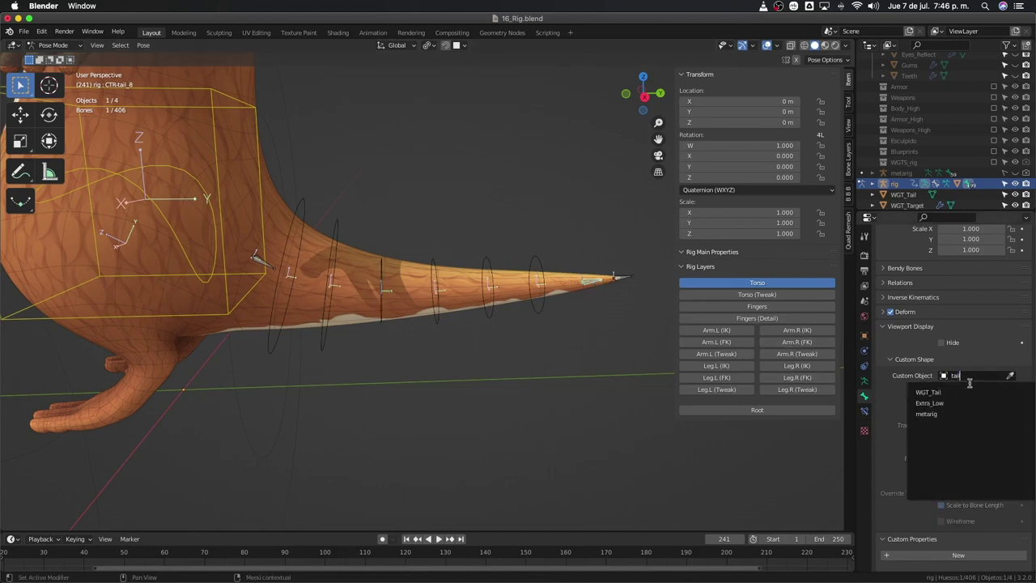
pyautogui.click(965, 392)
pyautogui.click(620, 278)
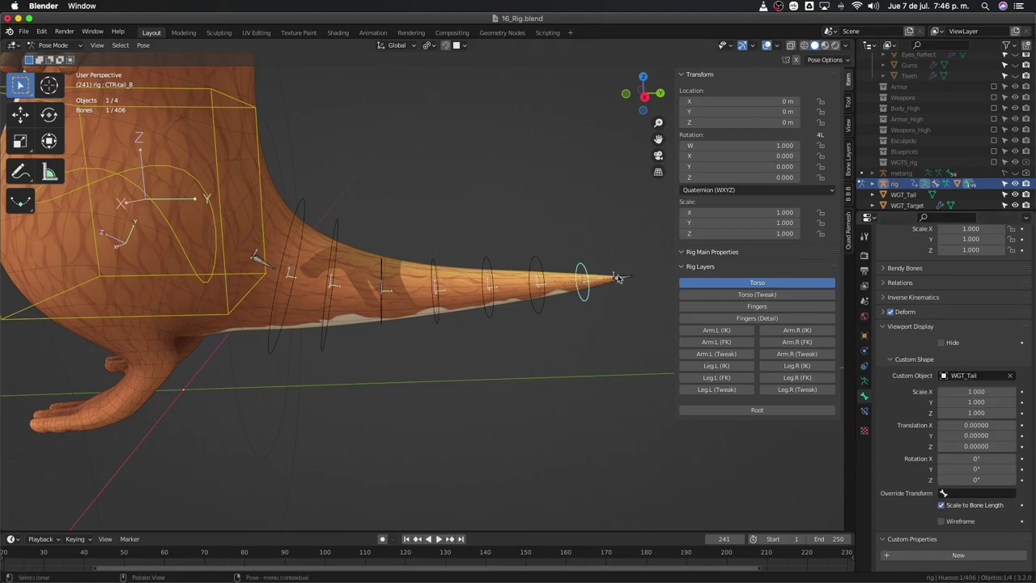
pyautogui.click(980, 376)
pyautogui.write('t')
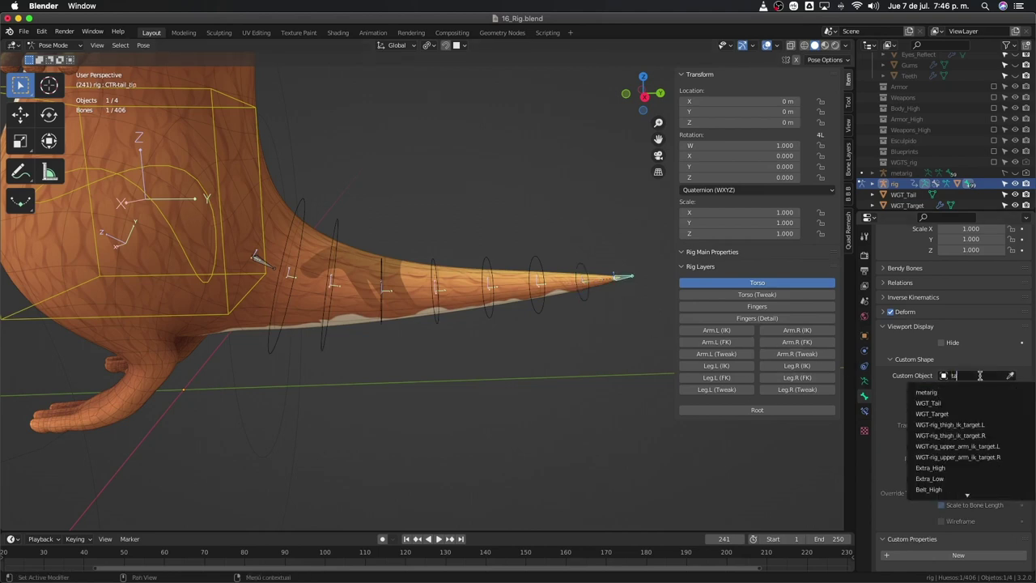
pyautogui.write('ail')
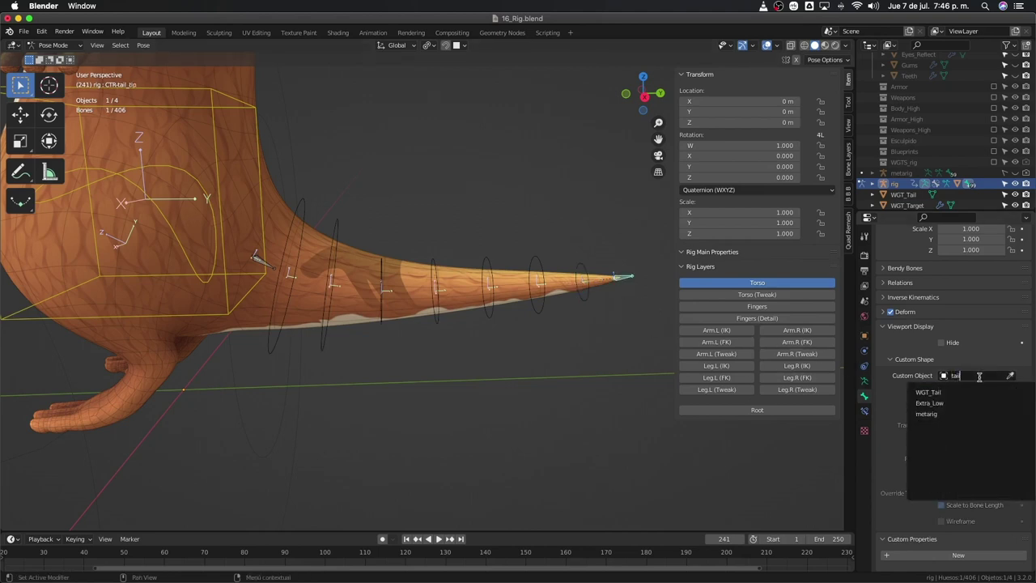
pyautogui.click(943, 392)
pyautogui.moveTo(566, 347); pyautogui.dragTo(433, 349, button='middle')
# Step: Orbit around the otter, selecting the CTR-tail_4 ring, to inspect the tail rings
pyautogui.scroll(-5, 504, 334)
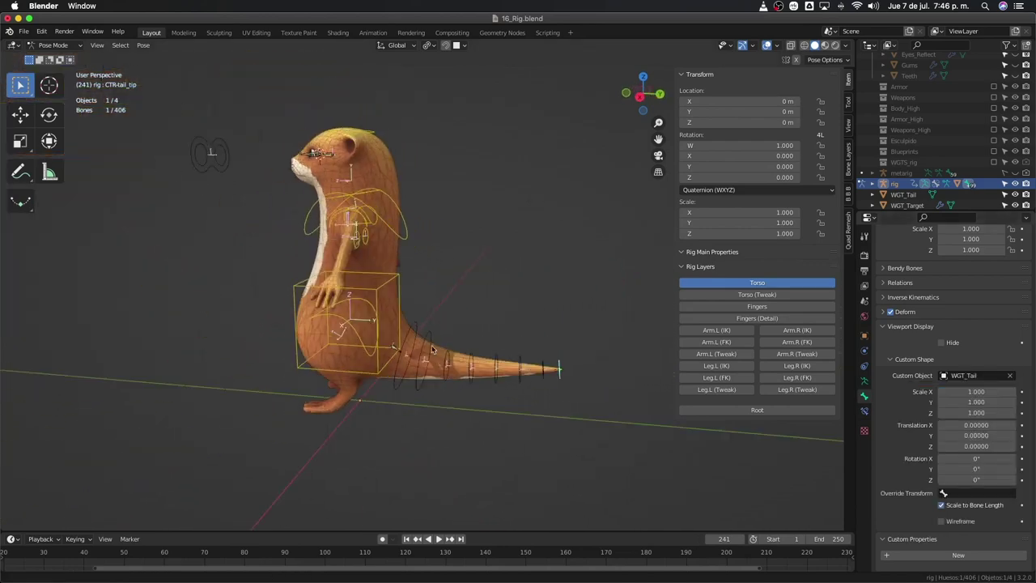
pyautogui.scroll(5, 433, 349)
pyautogui.moveTo(426, 315); pyautogui.dragTo(391, 299, button='middle')
pyautogui.click(417, 316)
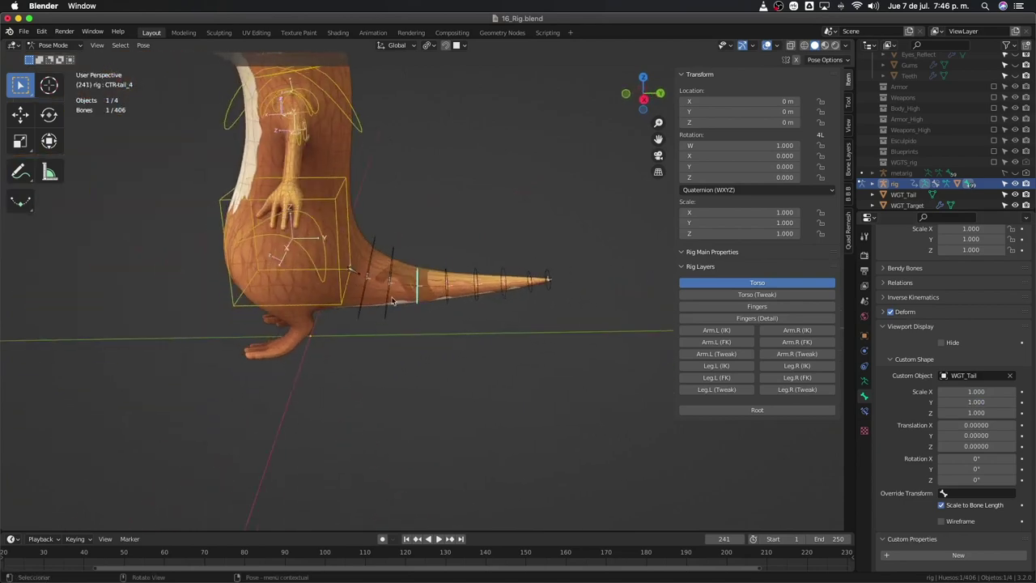
pyautogui.scroll(-5, 391, 299)
pyautogui.moveTo(288, 220)
pyautogui.mouseDown(button='middle')
pyautogui.moveTo(331, 224)
pyautogui.moveTo(296, 211)
pyautogui.mouseUp(button='middle')
pyautogui.scroll(3, 296, 211)
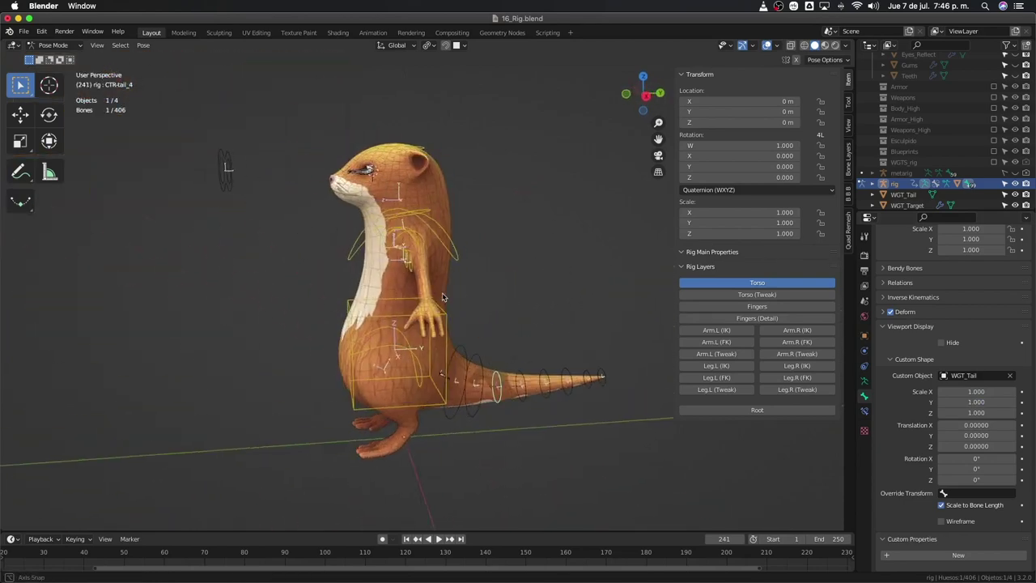
# Step: Check the rings from a close frontal three-quarter view and save 16_Rig.blend
pyautogui.moveTo(443, 298)
pyautogui.mouseDown(button='middle')
pyautogui.moveTo(503, 357)
pyautogui.moveTo(485, 352)
pyautogui.mouseUp(button='middle')
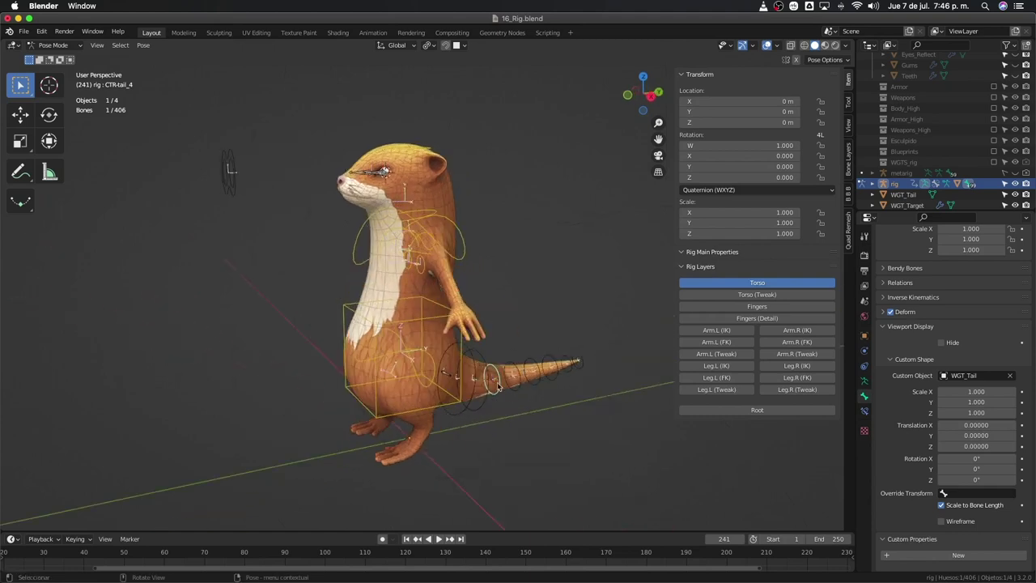
pyautogui.scroll(-4, 298, 215)
pyautogui.moveTo(298, 215); pyautogui.dragTo(319, 197, button='middle')
pyautogui.scroll(4, 419, 294)
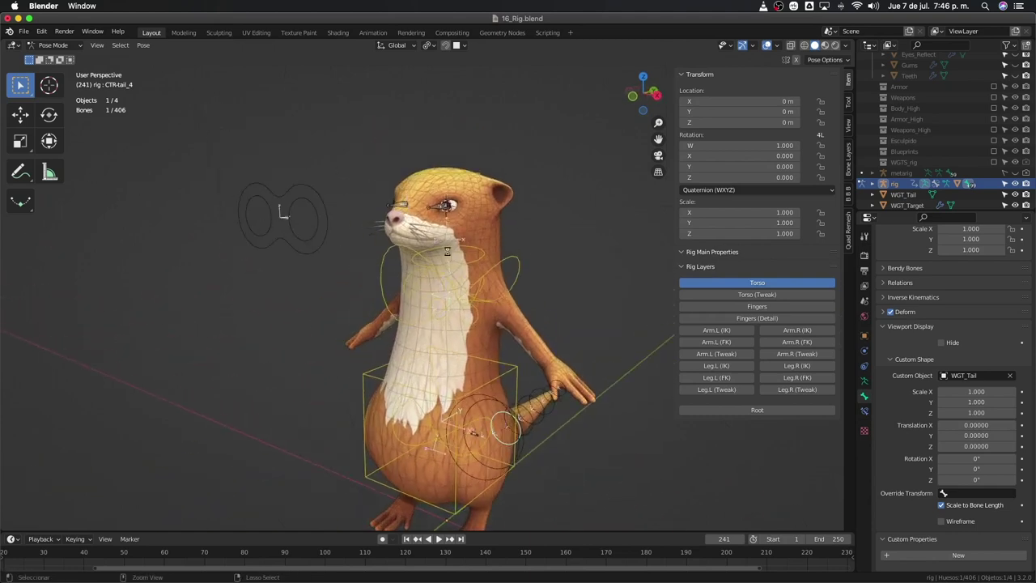
pyautogui.hotkey('ctrl', 's')
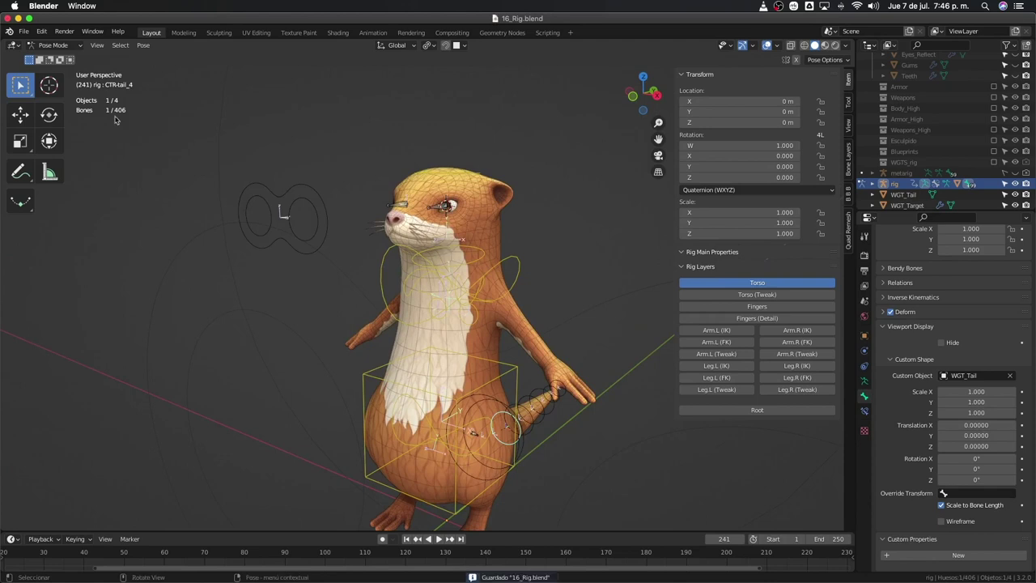
pyautogui.click(24, 31)
pyautogui.moveTo(50, 65)
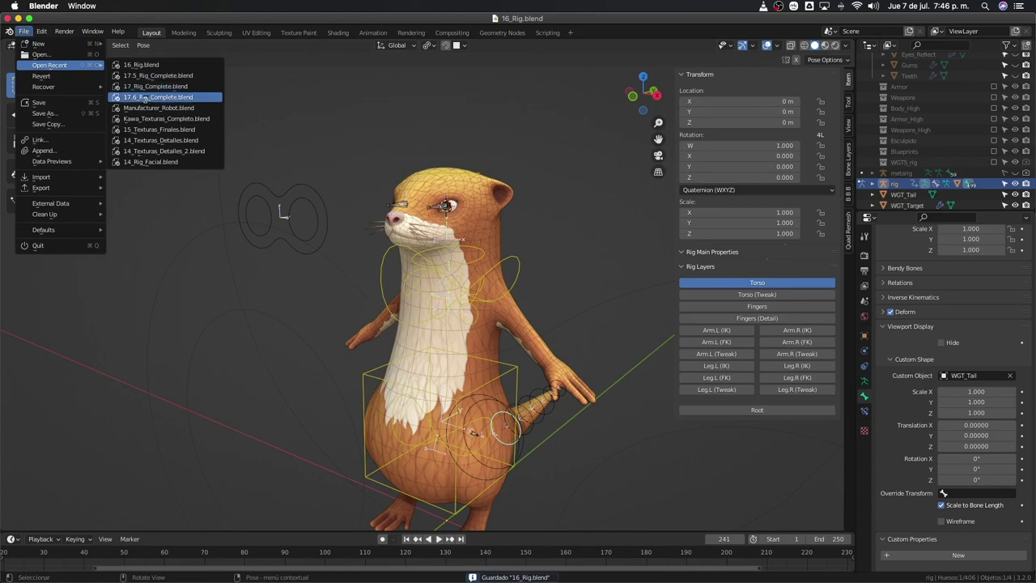
# Step: Open 17.6_Rig_Complete.blend from the recent files list
pyautogui.click(145, 98)
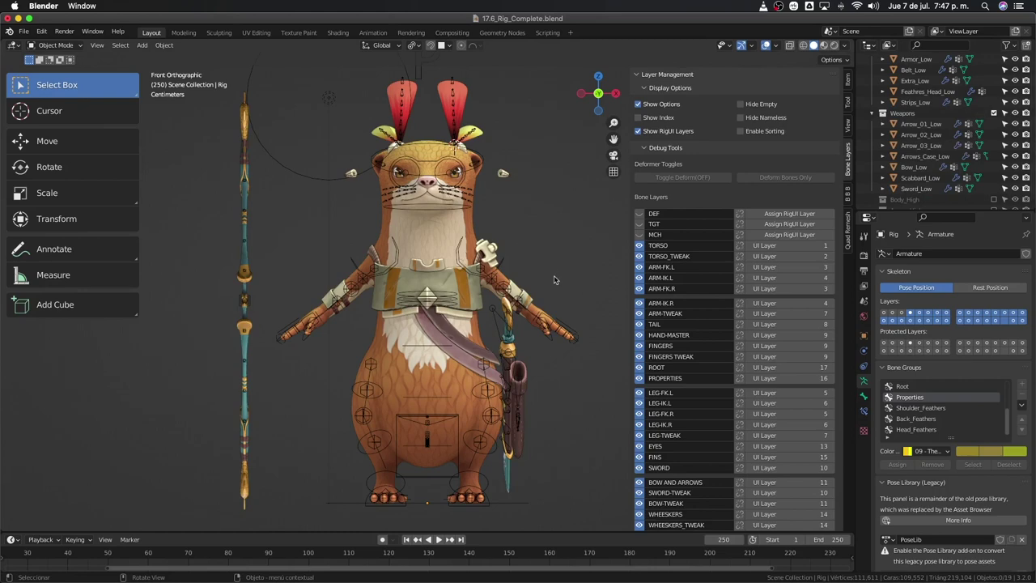
# Step: Put the finished rig in Pose Mode and pull back the bowstring pull control
pyautogui.moveTo(552, 280)
pyautogui.mouseDown(button='middle')
pyautogui.moveTo(502, 296)
pyautogui.moveTo(360, 202)
pyautogui.moveTo(361, 232)
pyautogui.moveTo(308, 284)
pyautogui.mouseUp(button='middle')
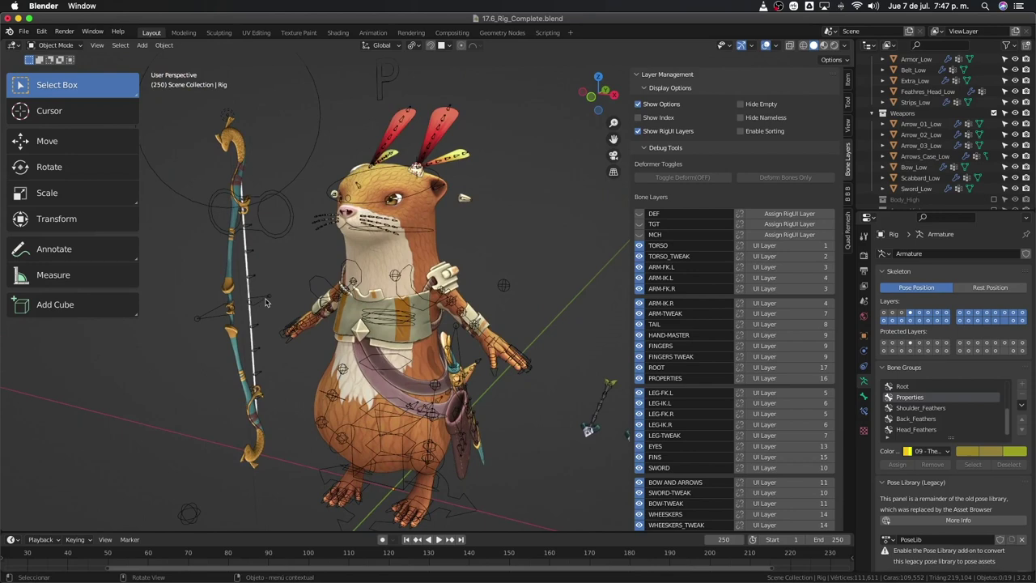
pyautogui.press('a')
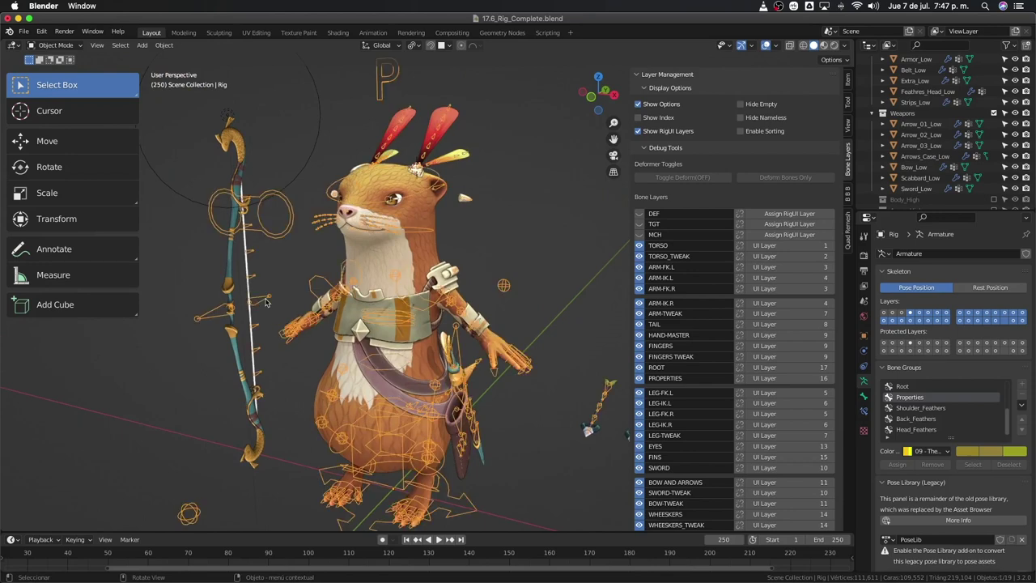
pyautogui.hotkey('ctrl', 'Tab')
pyautogui.click(262, 300)
pyautogui.press('g')
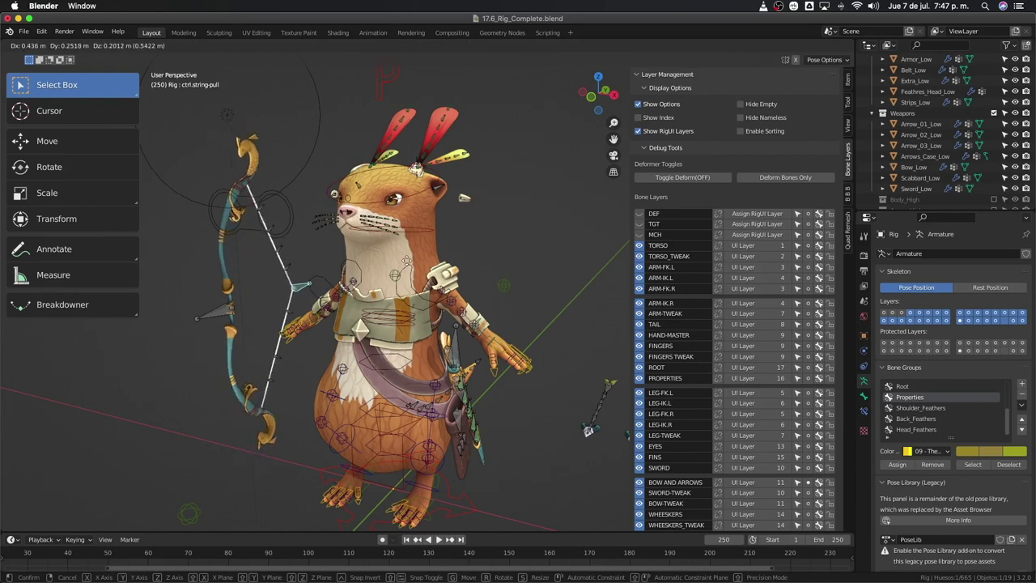
pyautogui.click(279, 283)
pyautogui.moveTo(380, 291); pyautogui.dragTo(399, 287, button='middle')
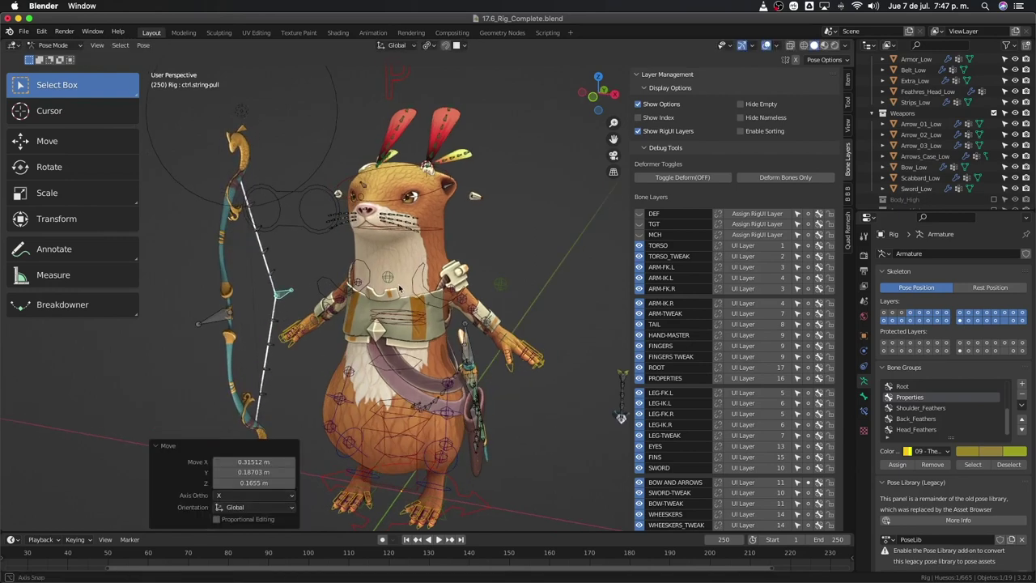
# Step: Rotate the left shoulder control to complete the test pose
pyautogui.click(458, 301)
pyautogui.press('r')
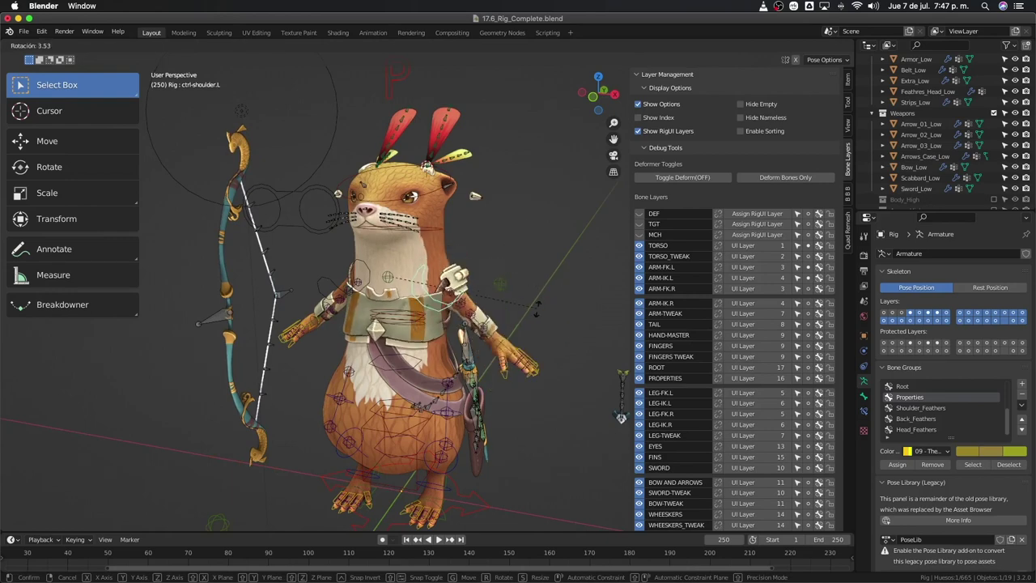
pyautogui.click(621, 418)
pyautogui.moveTo(620, 418)
pyautogui.mouseDown(button='middle')
pyautogui.moveTo(480, 345)
pyautogui.moveTo(491, 346)
pyautogui.mouseUp(button='middle')
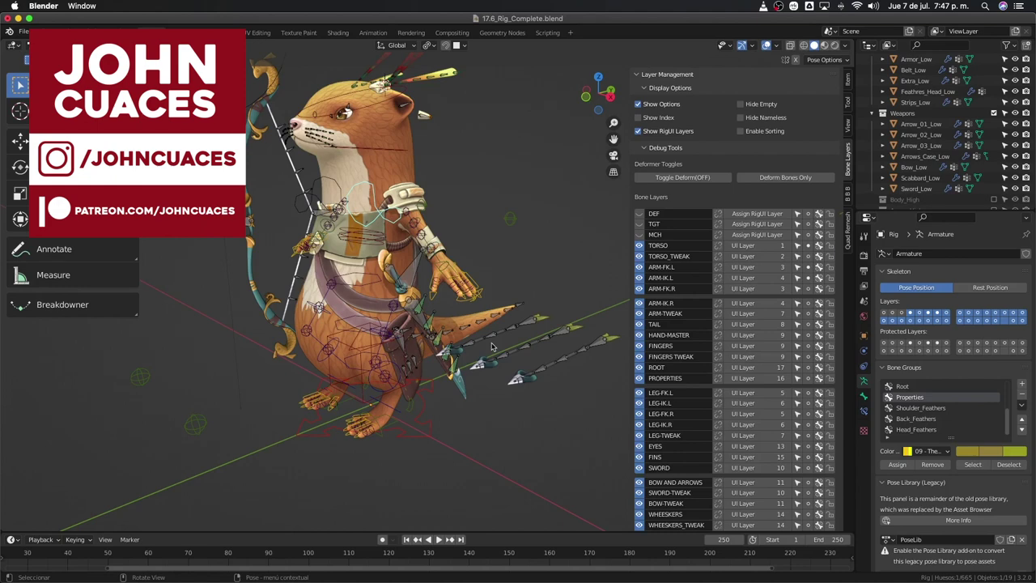
pyautogui.moveTo(492, 346)
pyautogui.mouseDown(button='middle')
pyautogui.moveTo(481, 392)
pyautogui.moveTo(451, 393)
pyautogui.mouseUp(button='middle')
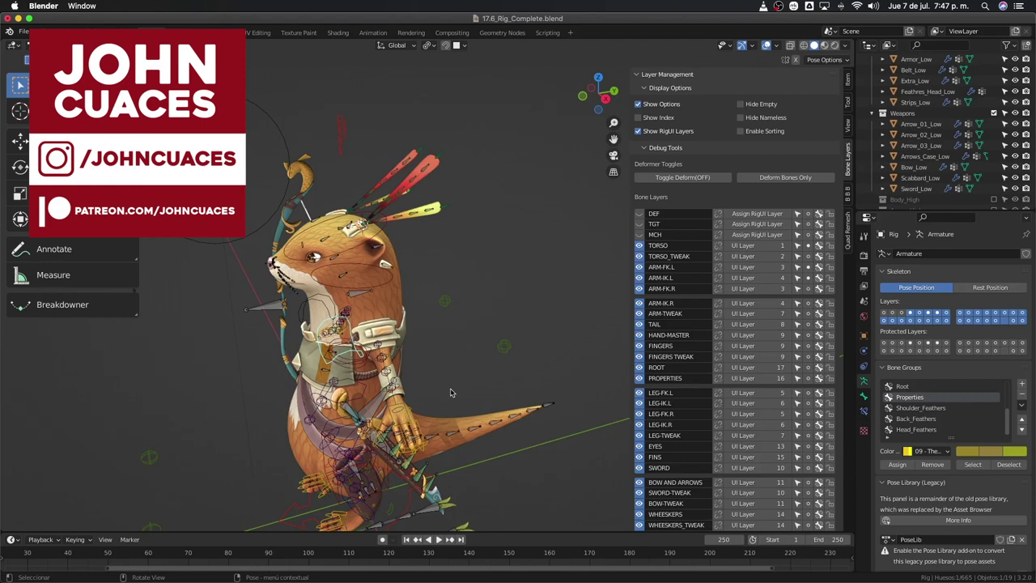
pyautogui.moveTo(451, 393); pyautogui.dragTo(320, 335, button='middle')
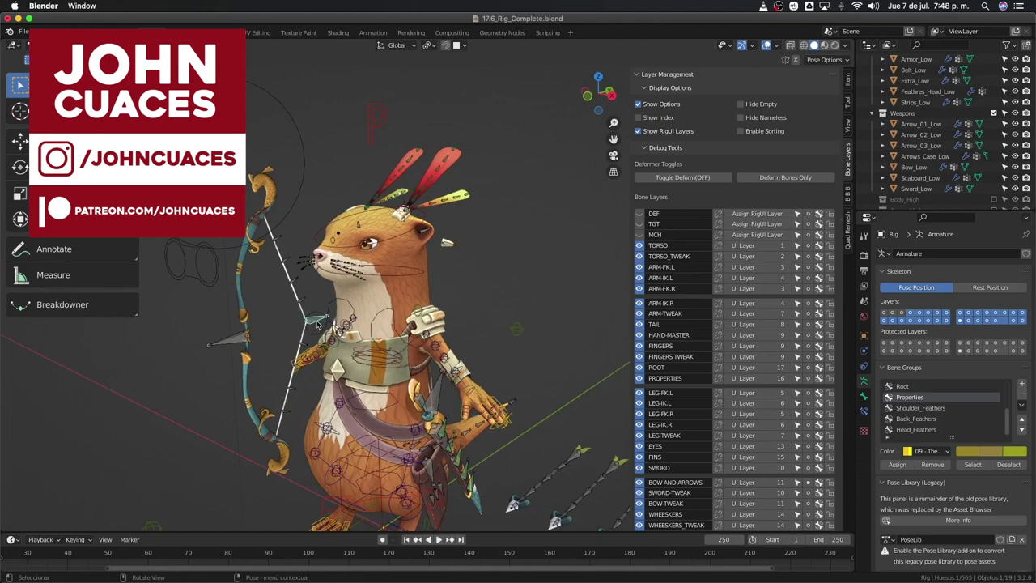
pyautogui.keyDown('alt'); pyautogui.click(314, 329); pyautogui.keyUp('alt')
pyautogui.click(314, 324)
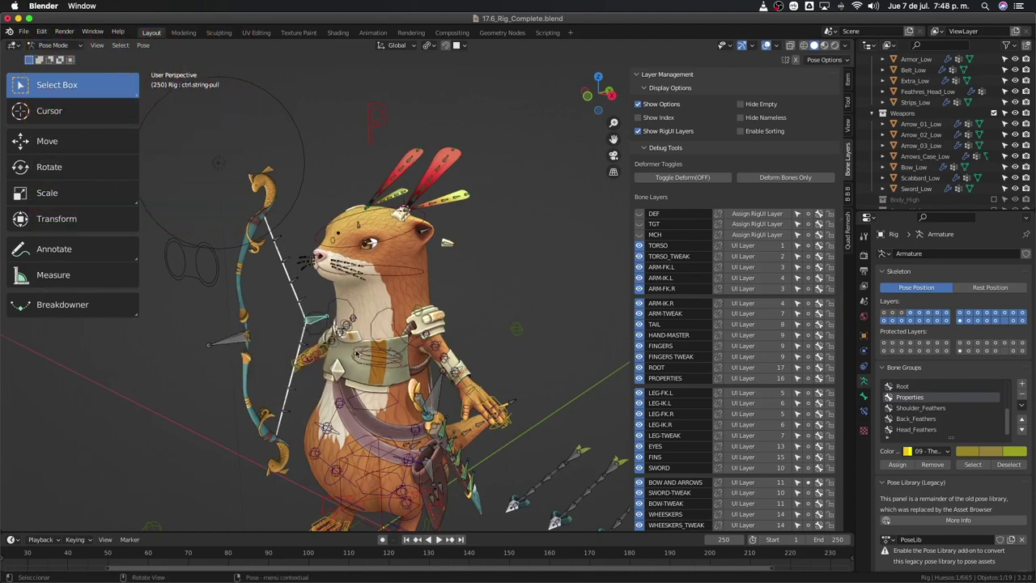
pyautogui.moveTo(356, 354); pyautogui.dragTo(409, 342, button='middle')
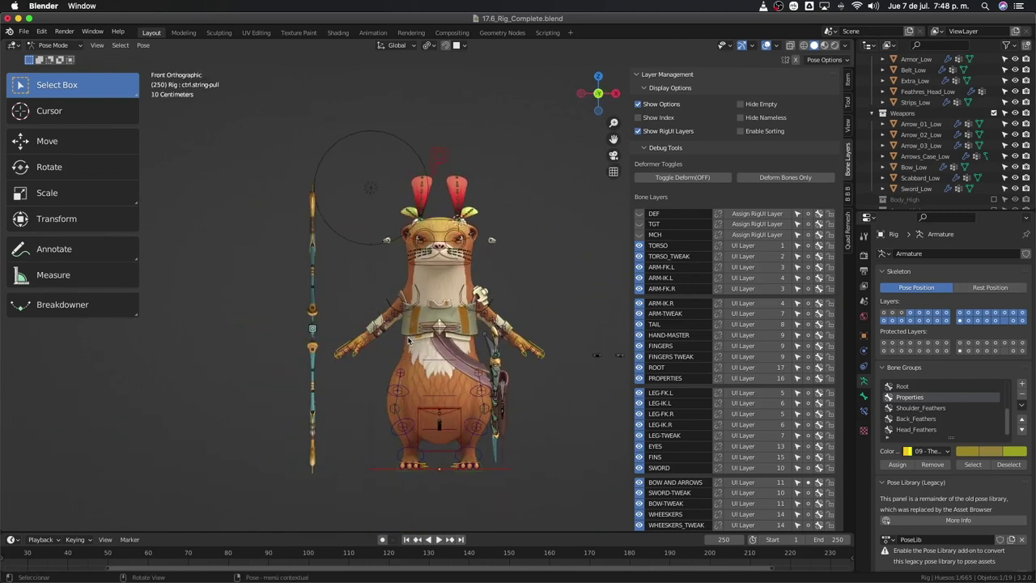